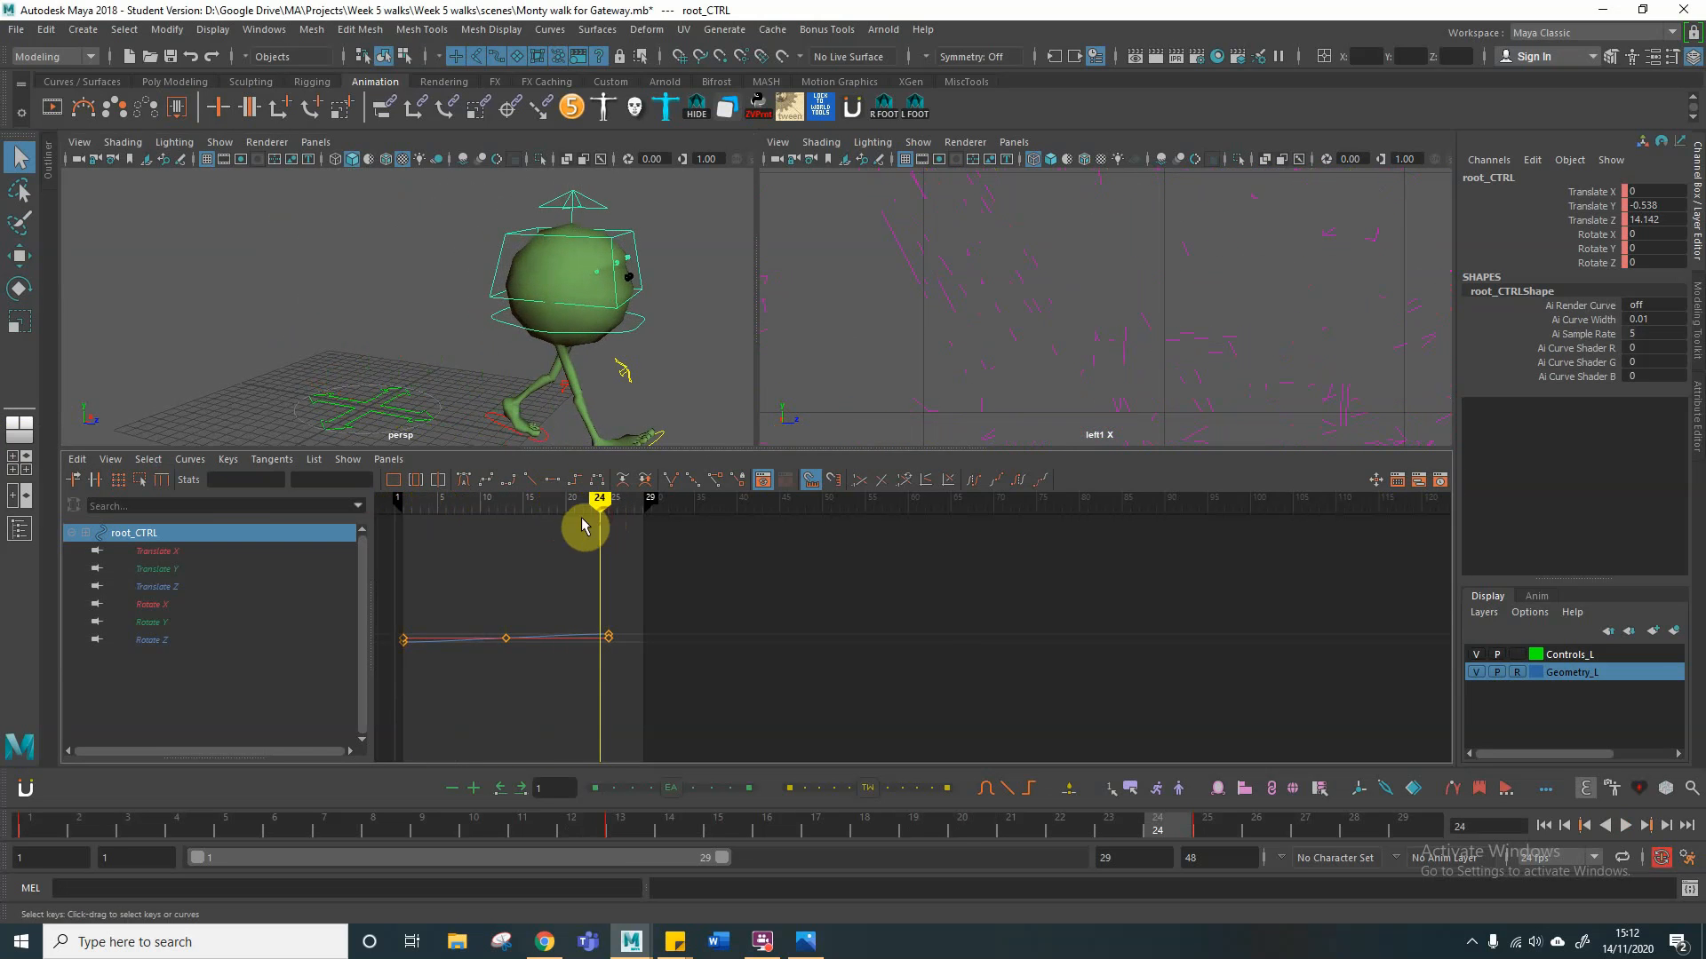
Step: Review the contact pose at frame 13 and the key pose frames in the Monty Walk Cycle reference image
{"action": "left_click", "coordinate": [481, 437]}
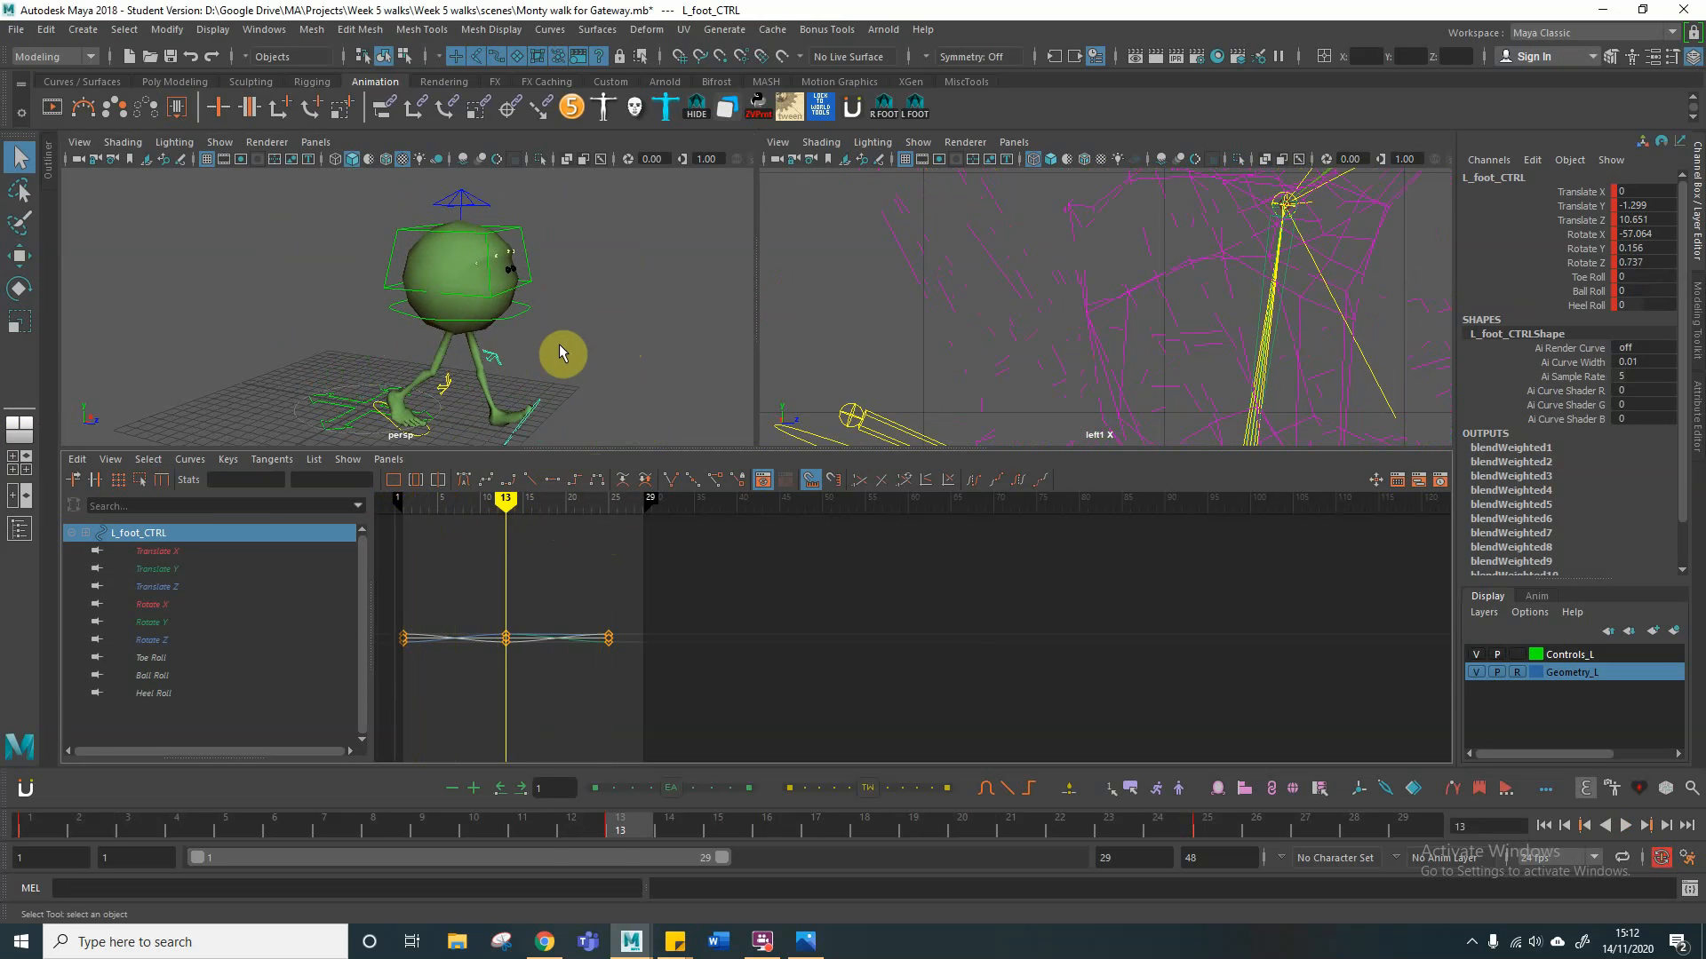
{"action": "middle_click_drag", "start_coordinate": [558, 345], "coordinate": [469, 312], "text": "alt"}
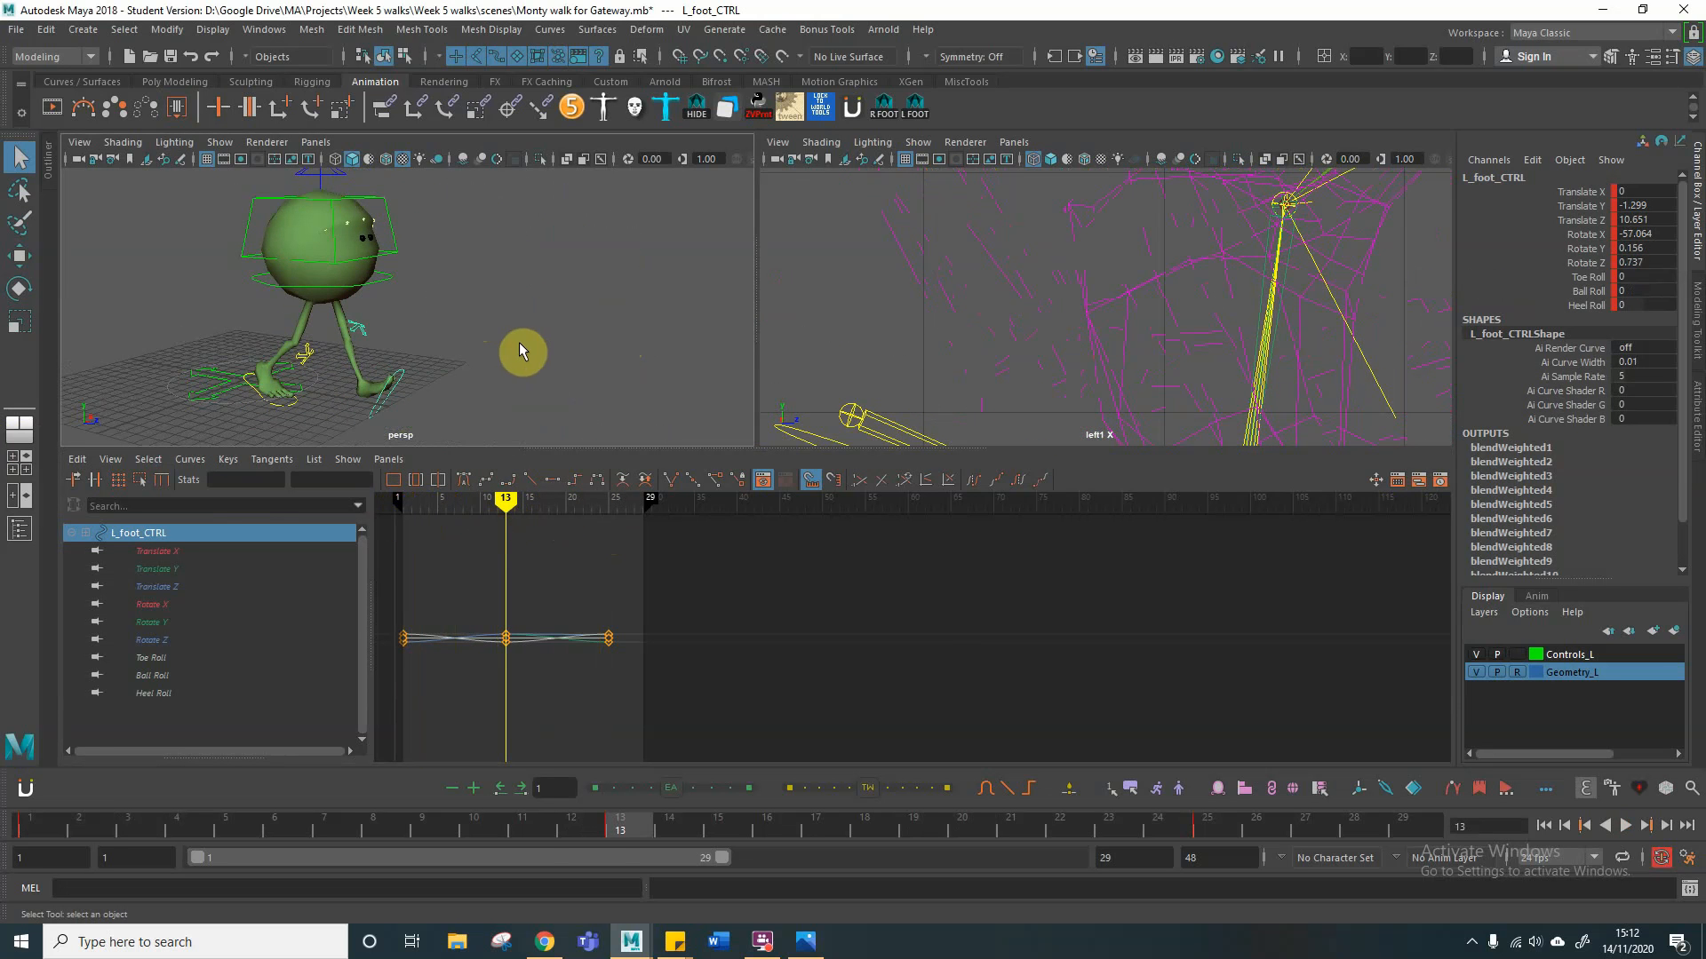
{"action": "left_click_drag", "start_coordinate": [0, 107], "coordinate": [1004, 81]}
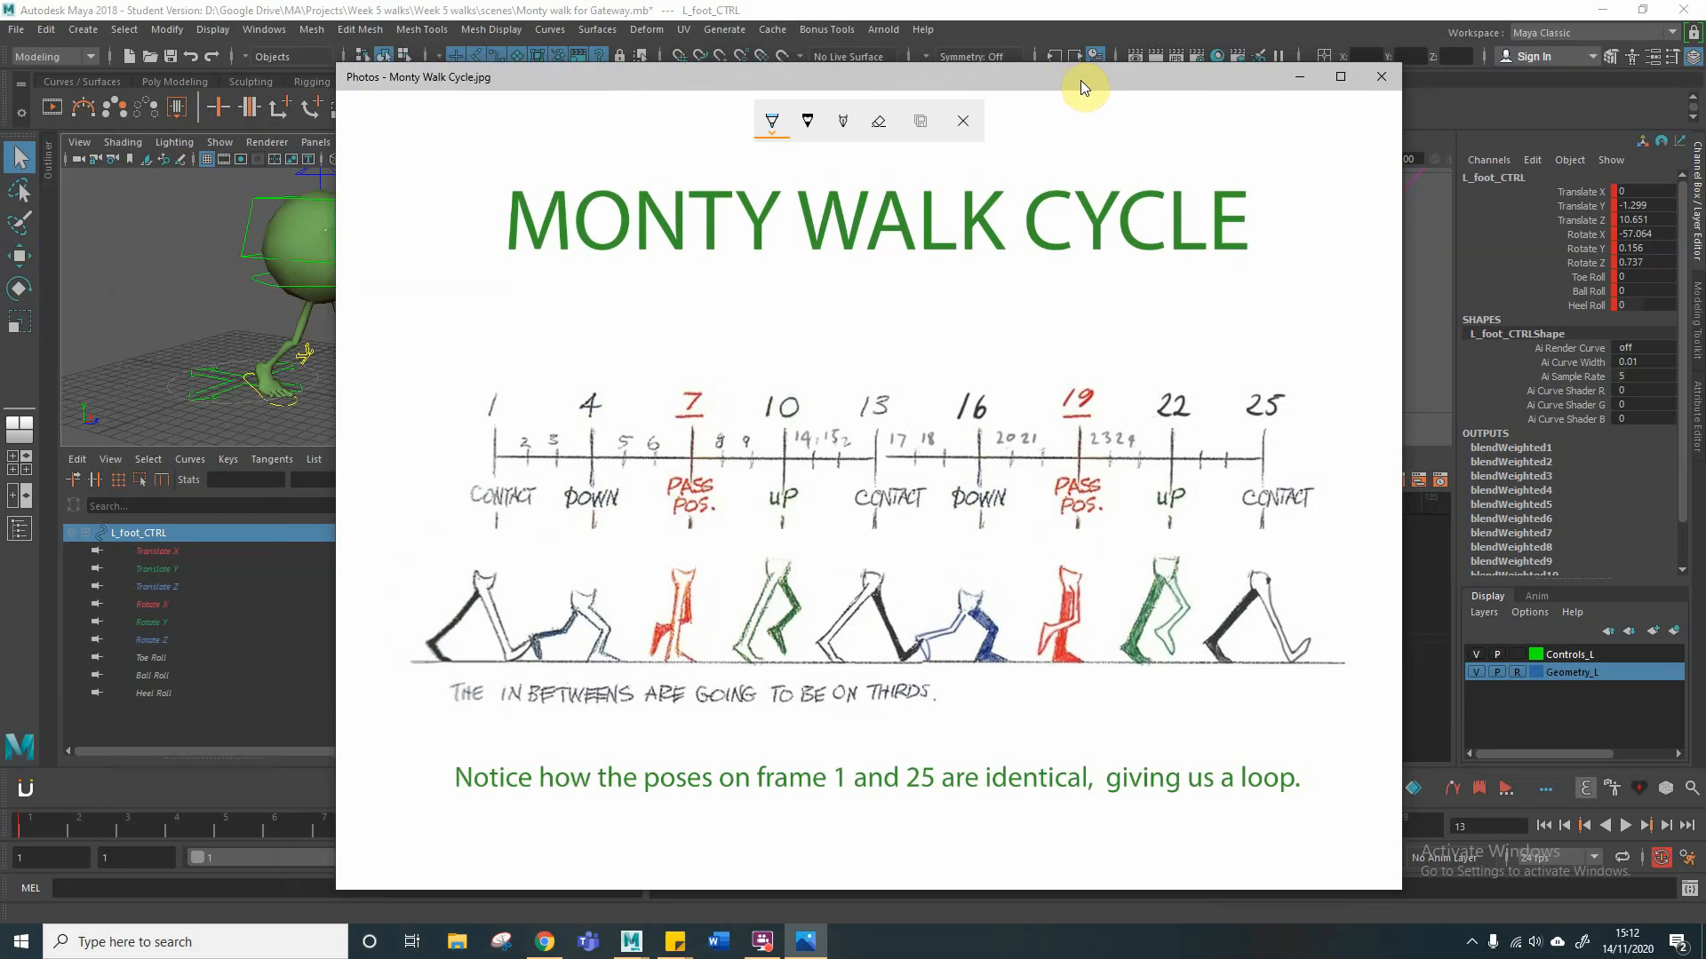
{"action": "left_click_drag", "start_coordinate": [1080, 82], "coordinate": [0, 39]}
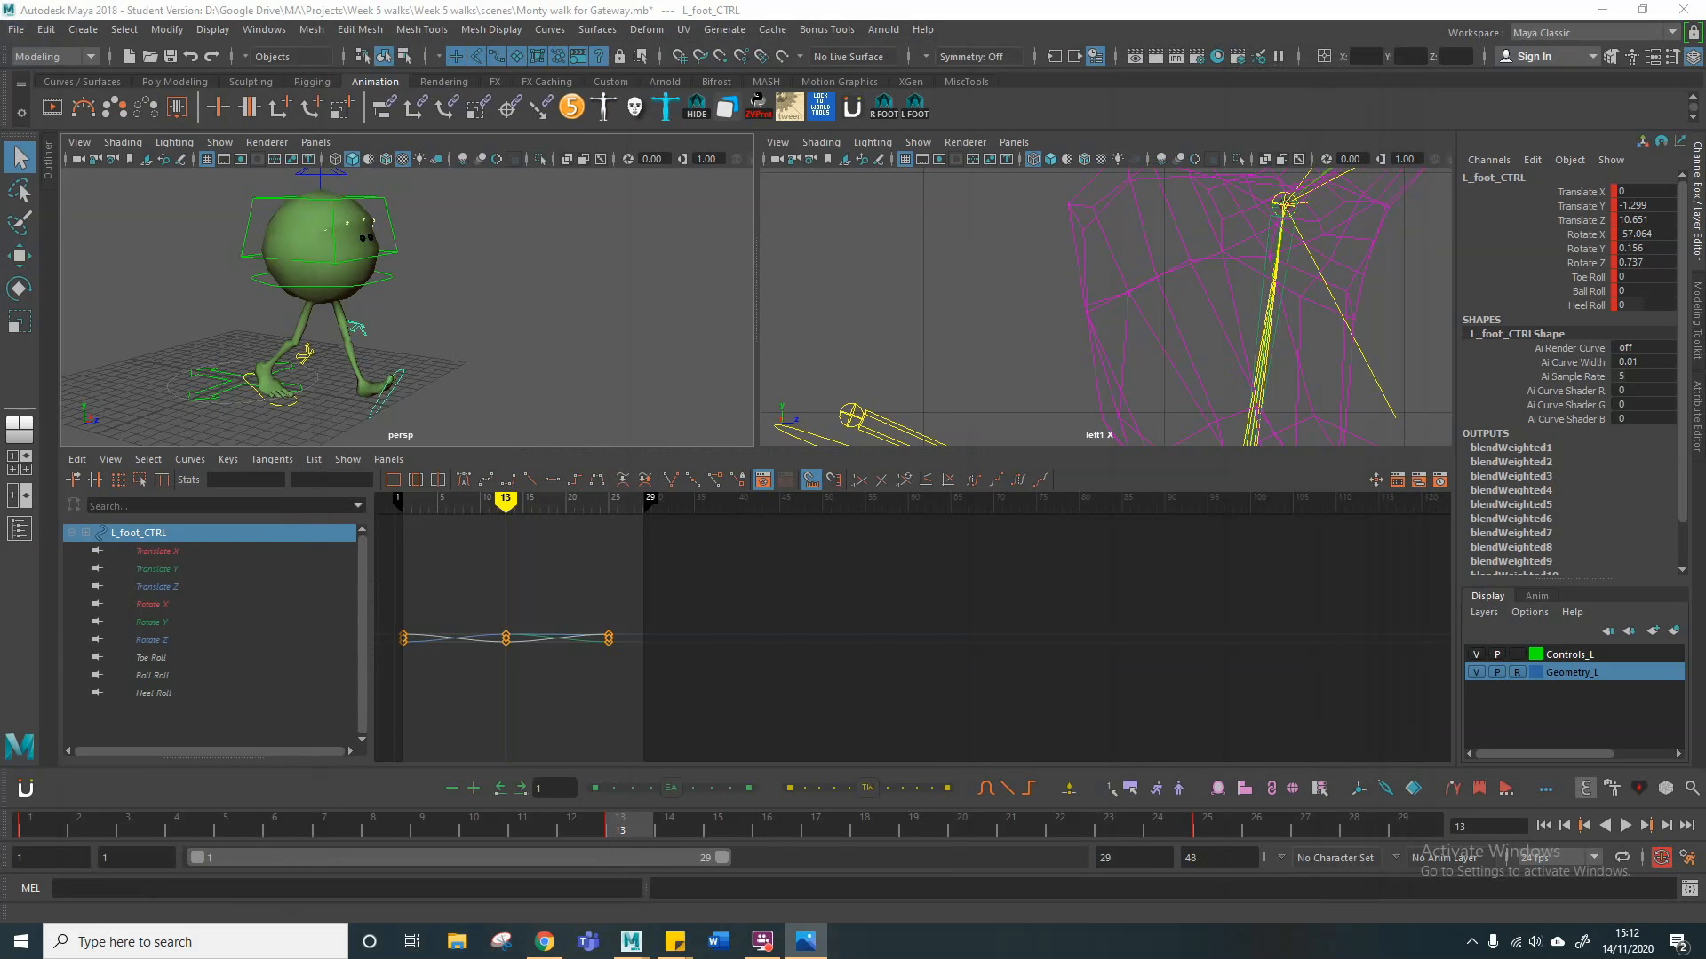
Step: At frame 4, lower the root control to a Translate Y of about -2.057 for the down pose
{"action": "left_click", "coordinate": [446, 627]}
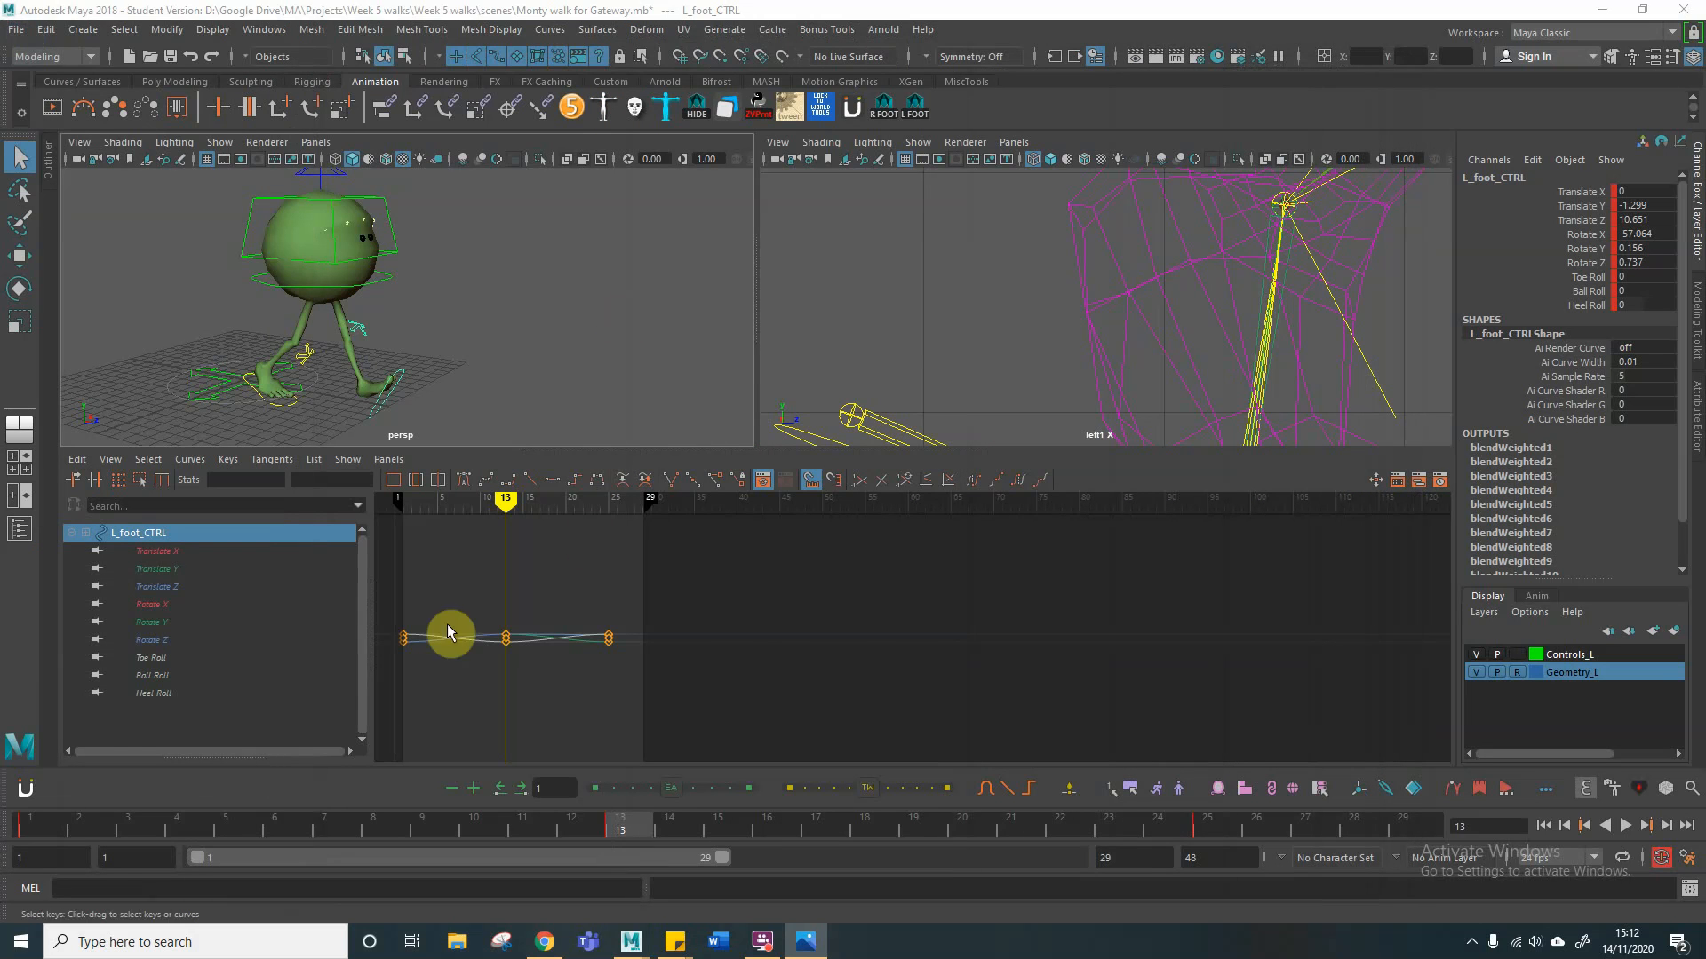
{"action": "left_click", "coordinate": [165, 830]}
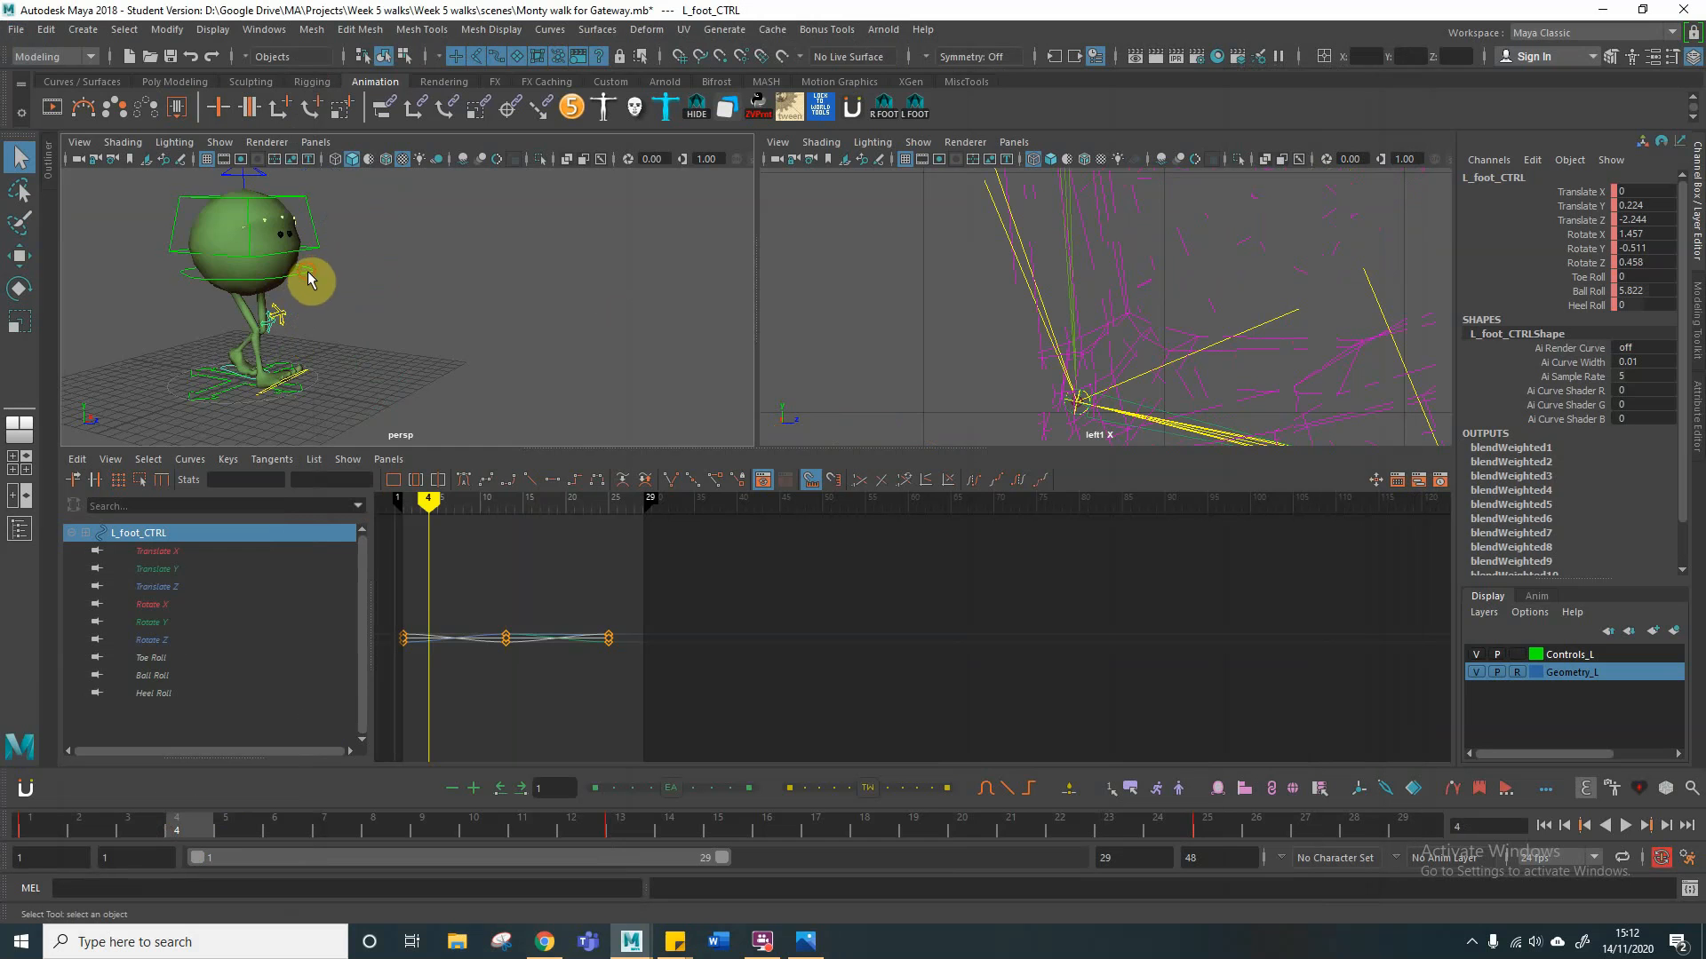
{"action": "left_click", "coordinate": [308, 279]}
{"action": "left_click_drag", "start_coordinate": [494, 334], "coordinate": [529, 332], "text": "alt"}
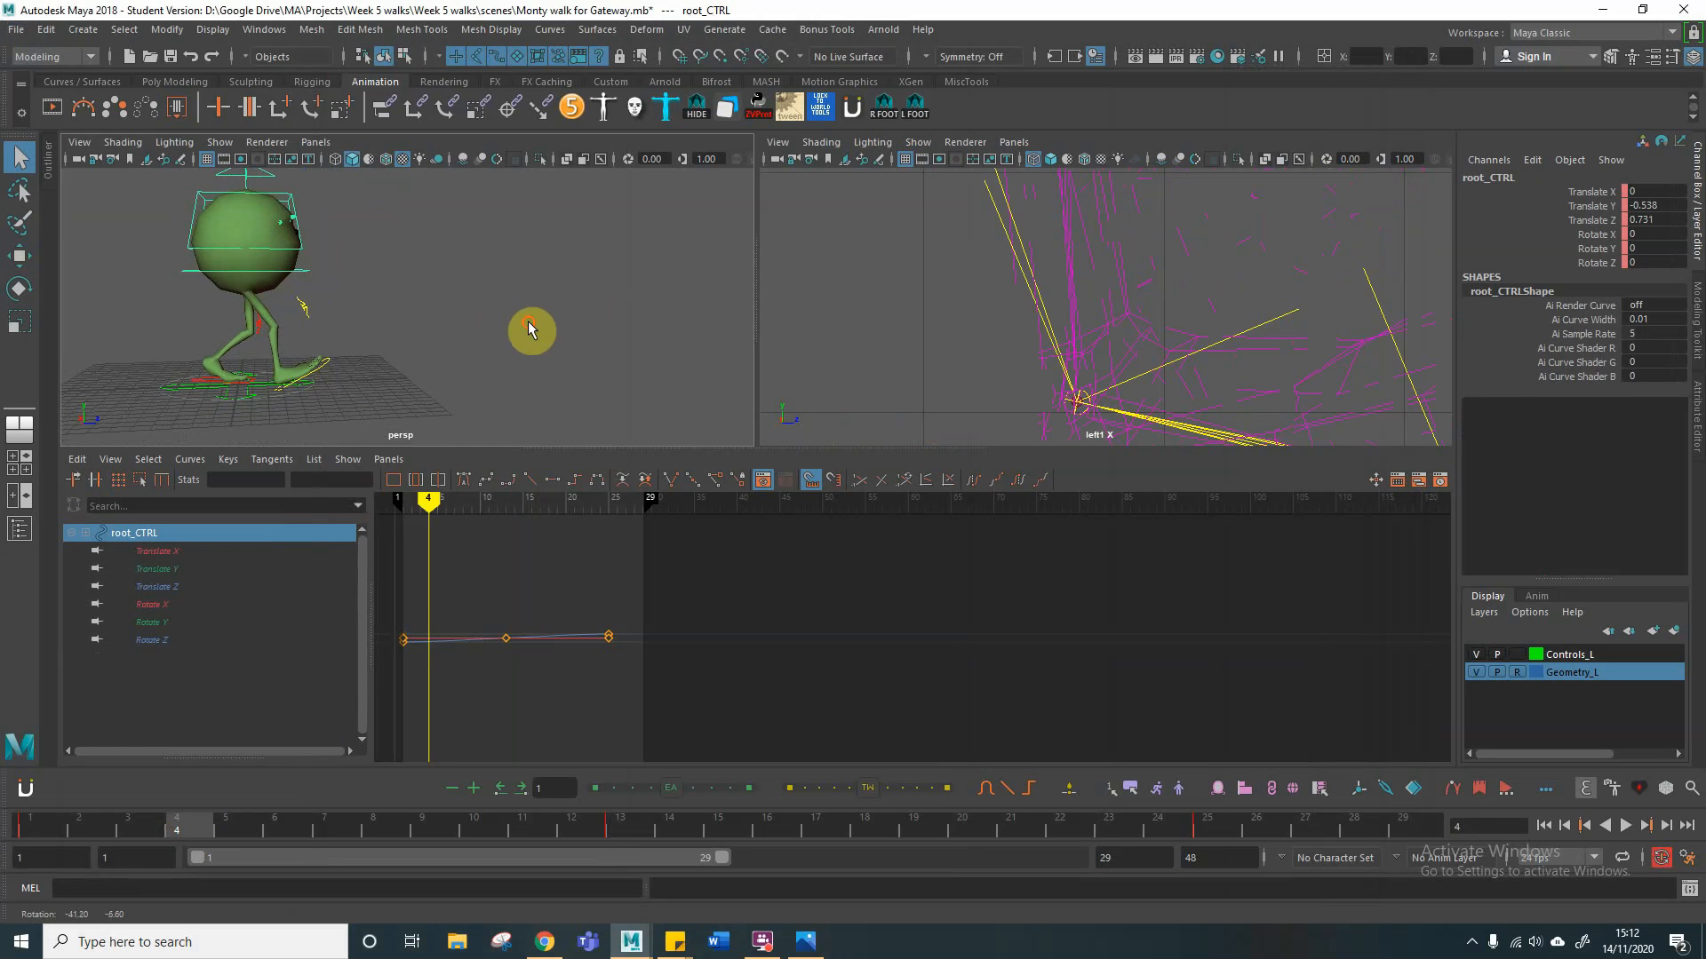
{"action": "key", "text": "w"}
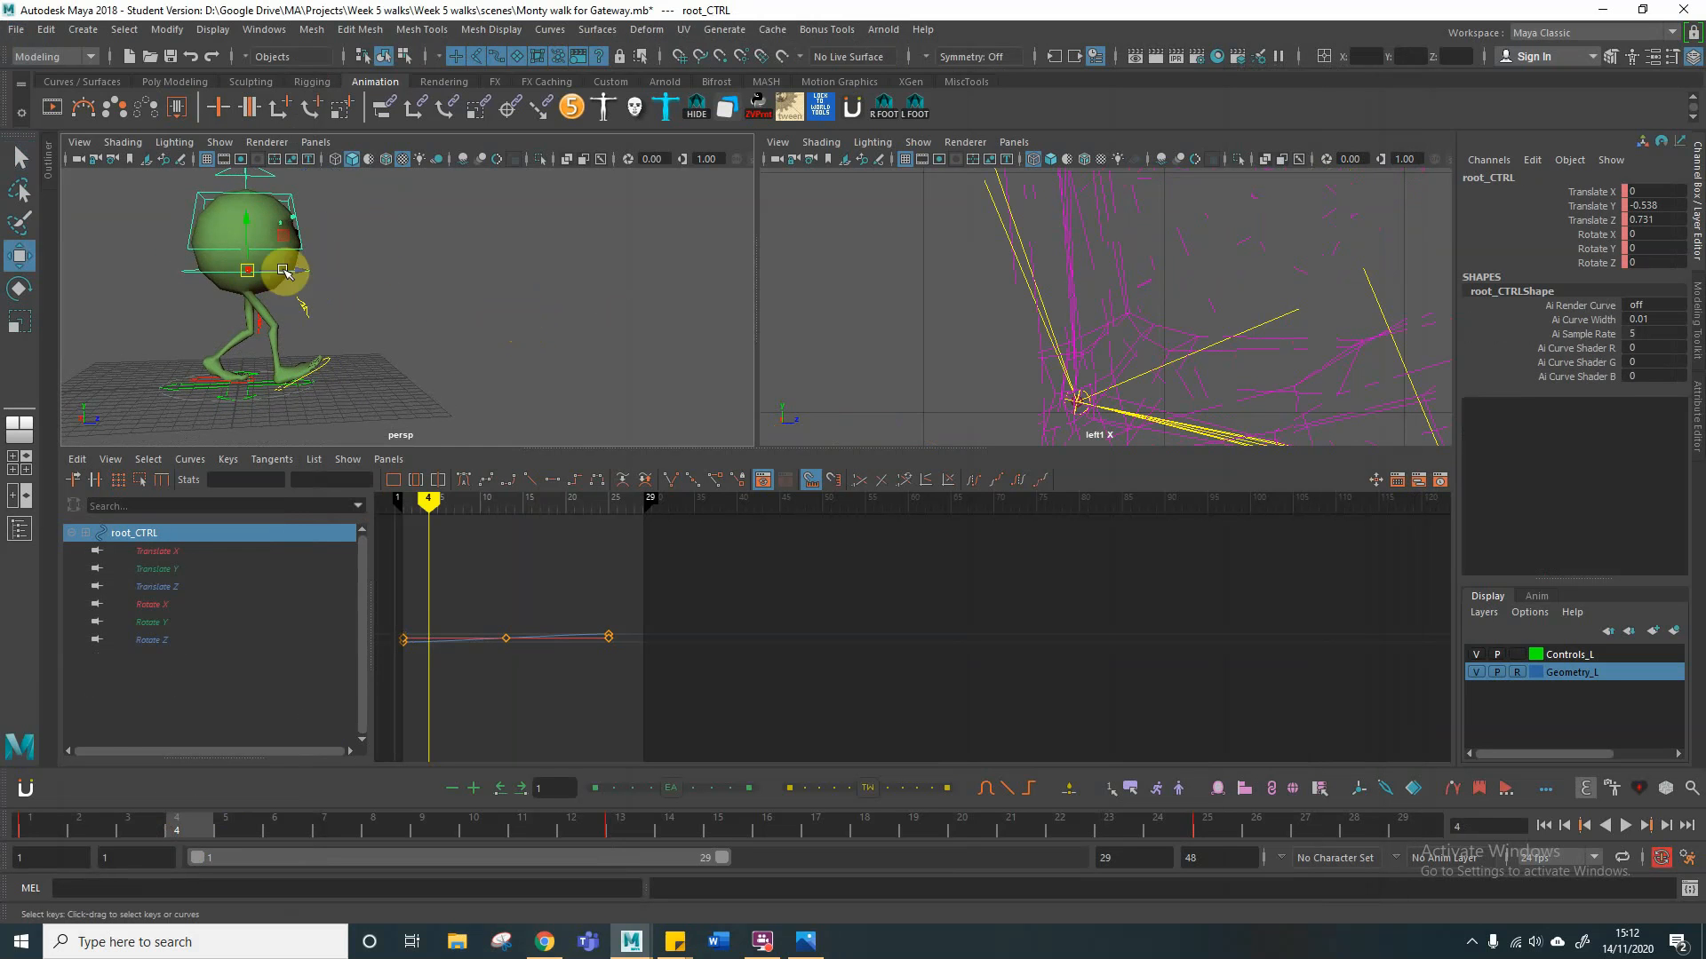
{"action": "left_click_drag", "start_coordinate": [242, 226], "coordinate": [247, 246]}
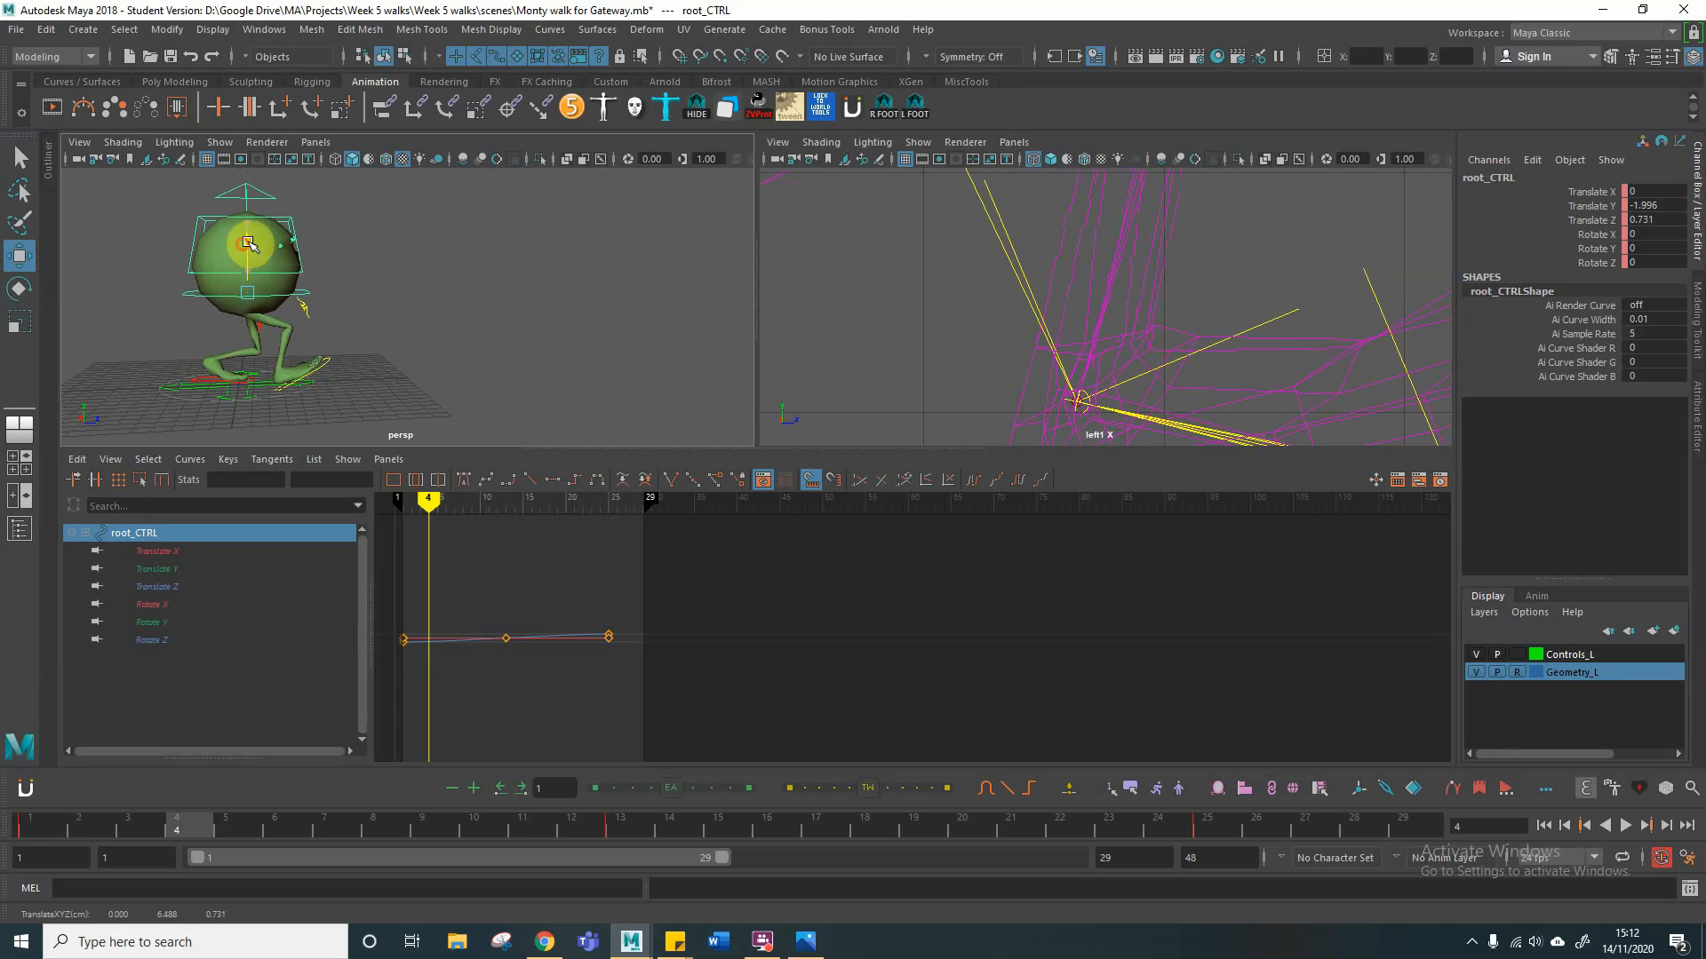
{"action": "key", "text": "s"}
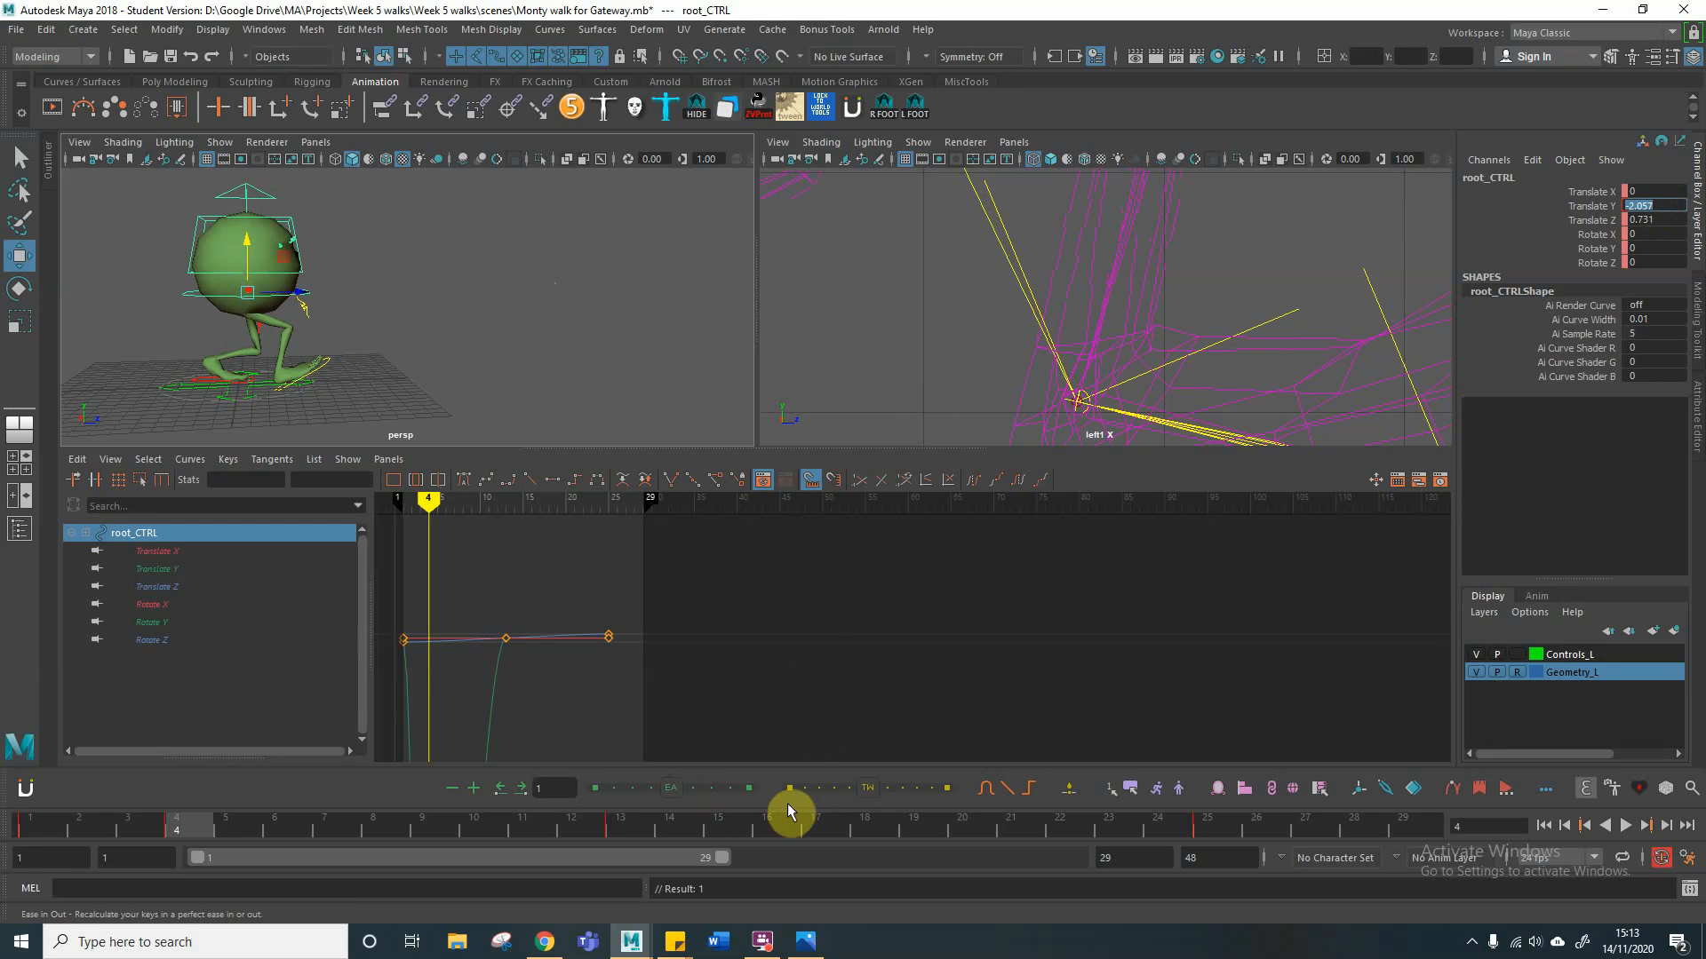
Step: Set the root control's Translate Y to -2.057 at frame 16 and key all its channels at frames 4 and 16
{"action": "left_click", "coordinate": [766, 824]}
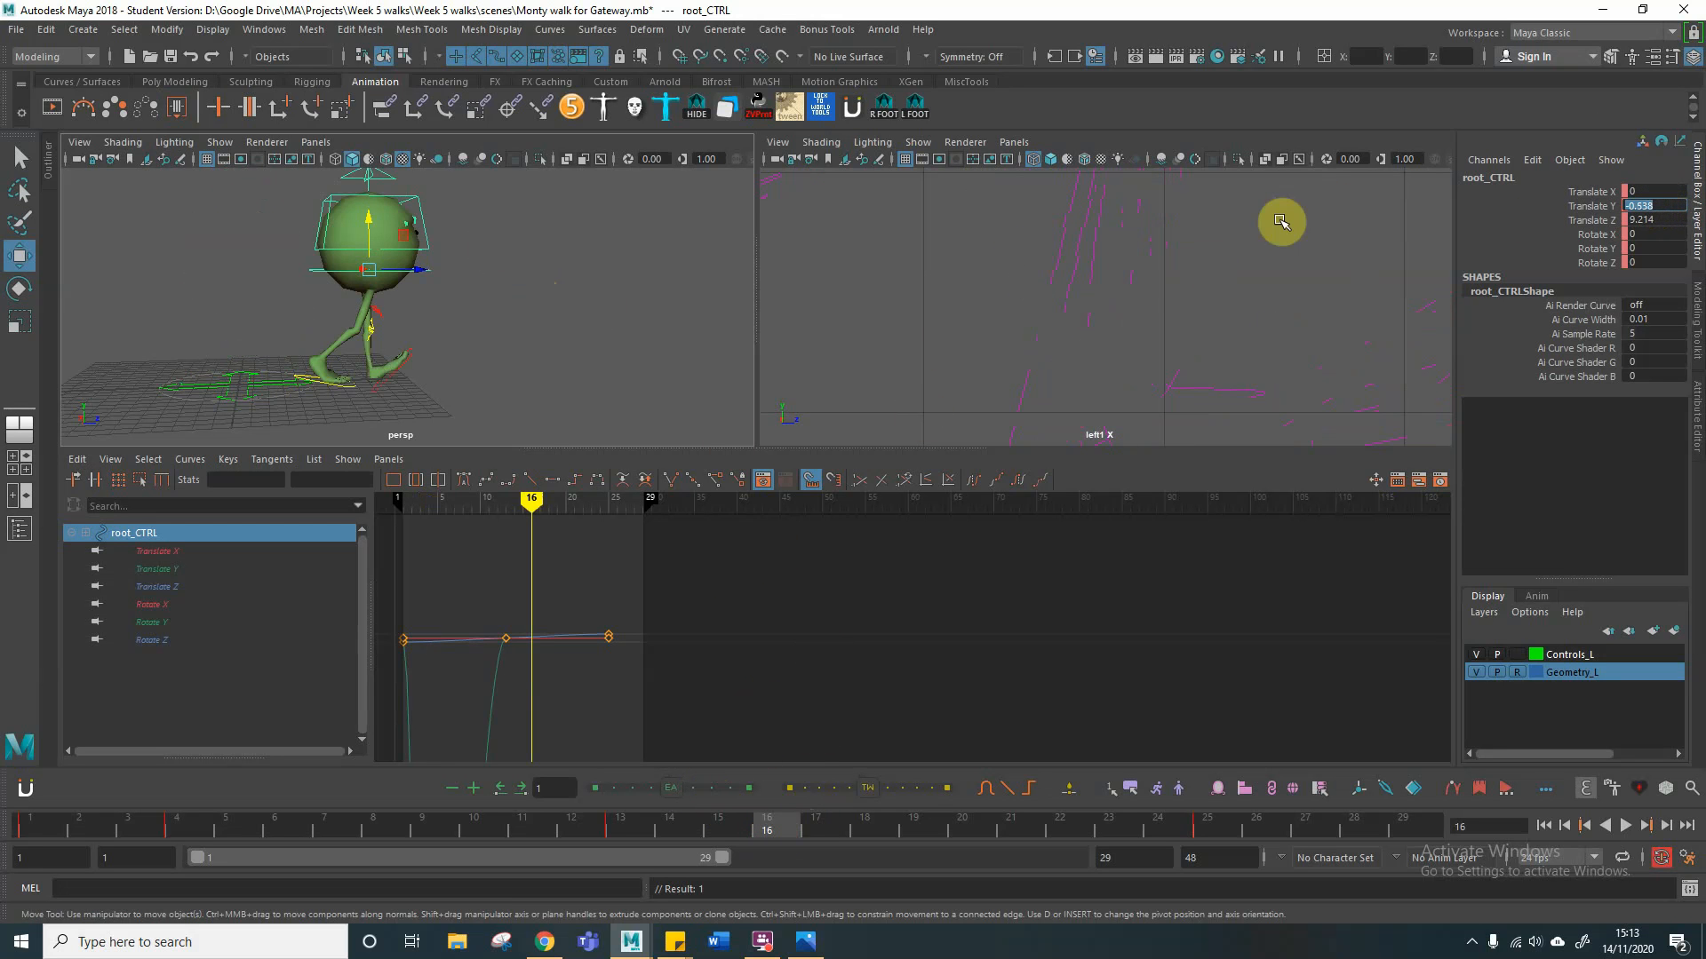
{"action": "key", "text": "Return"}
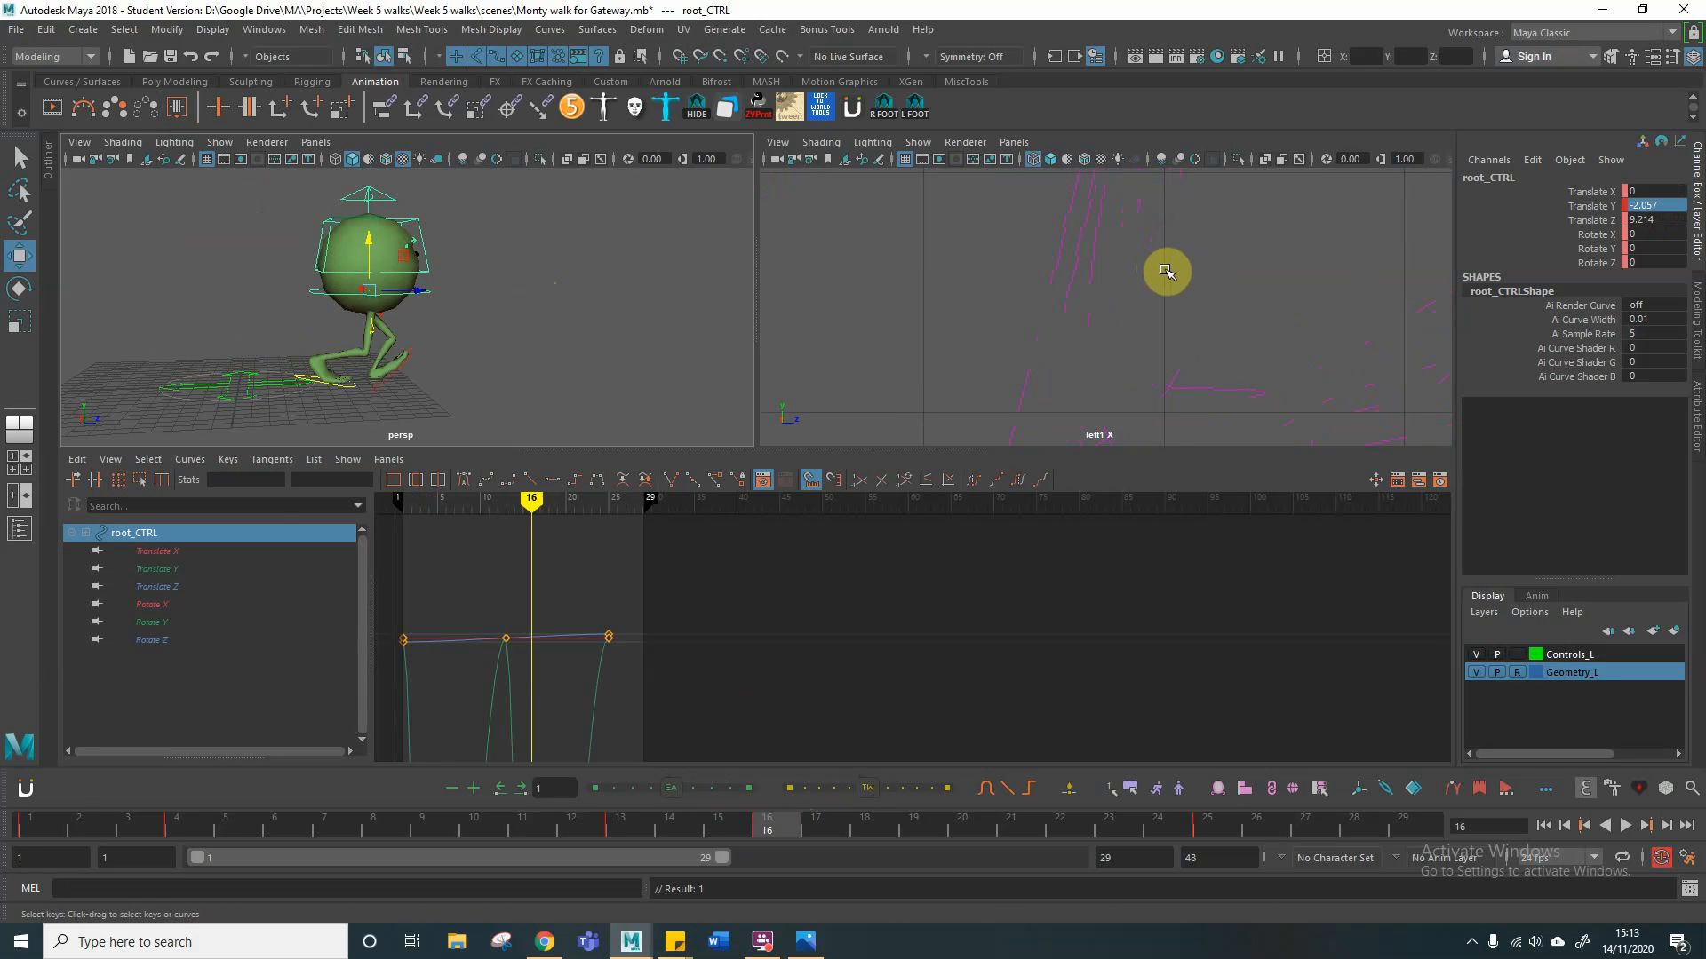
{"action": "left_click", "coordinate": [167, 824]}
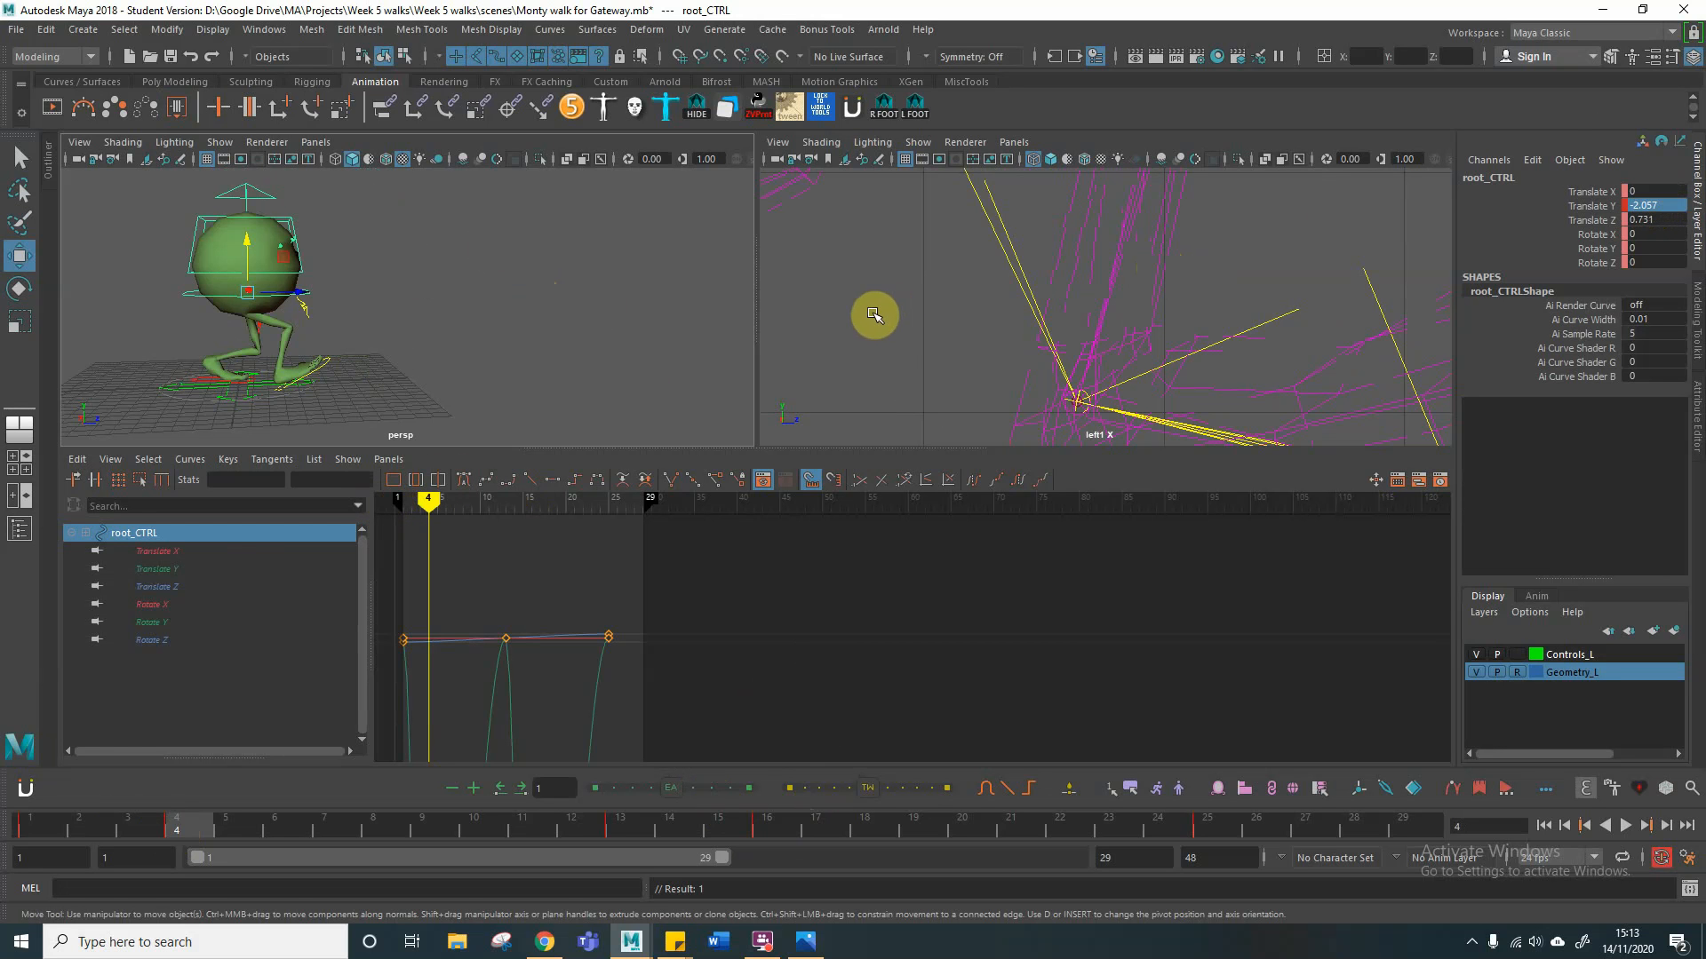
{"action": "key", "text": "s"}
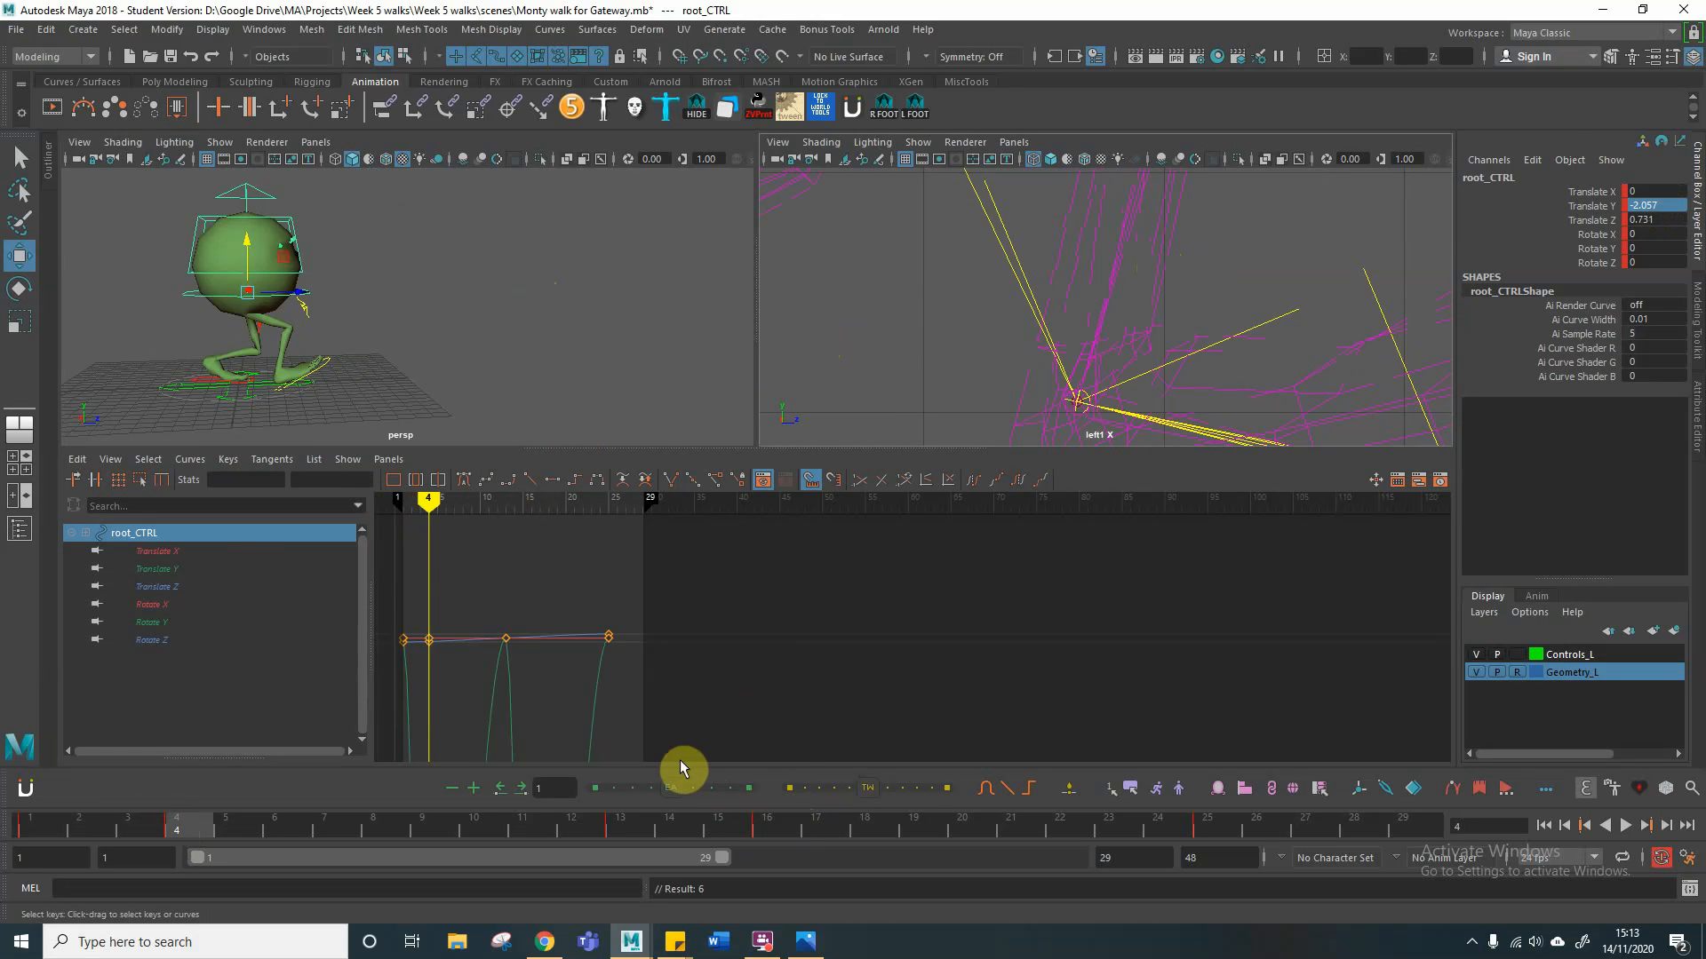
{"action": "left_click", "coordinate": [759, 827]}
{"action": "key", "text": "s"}
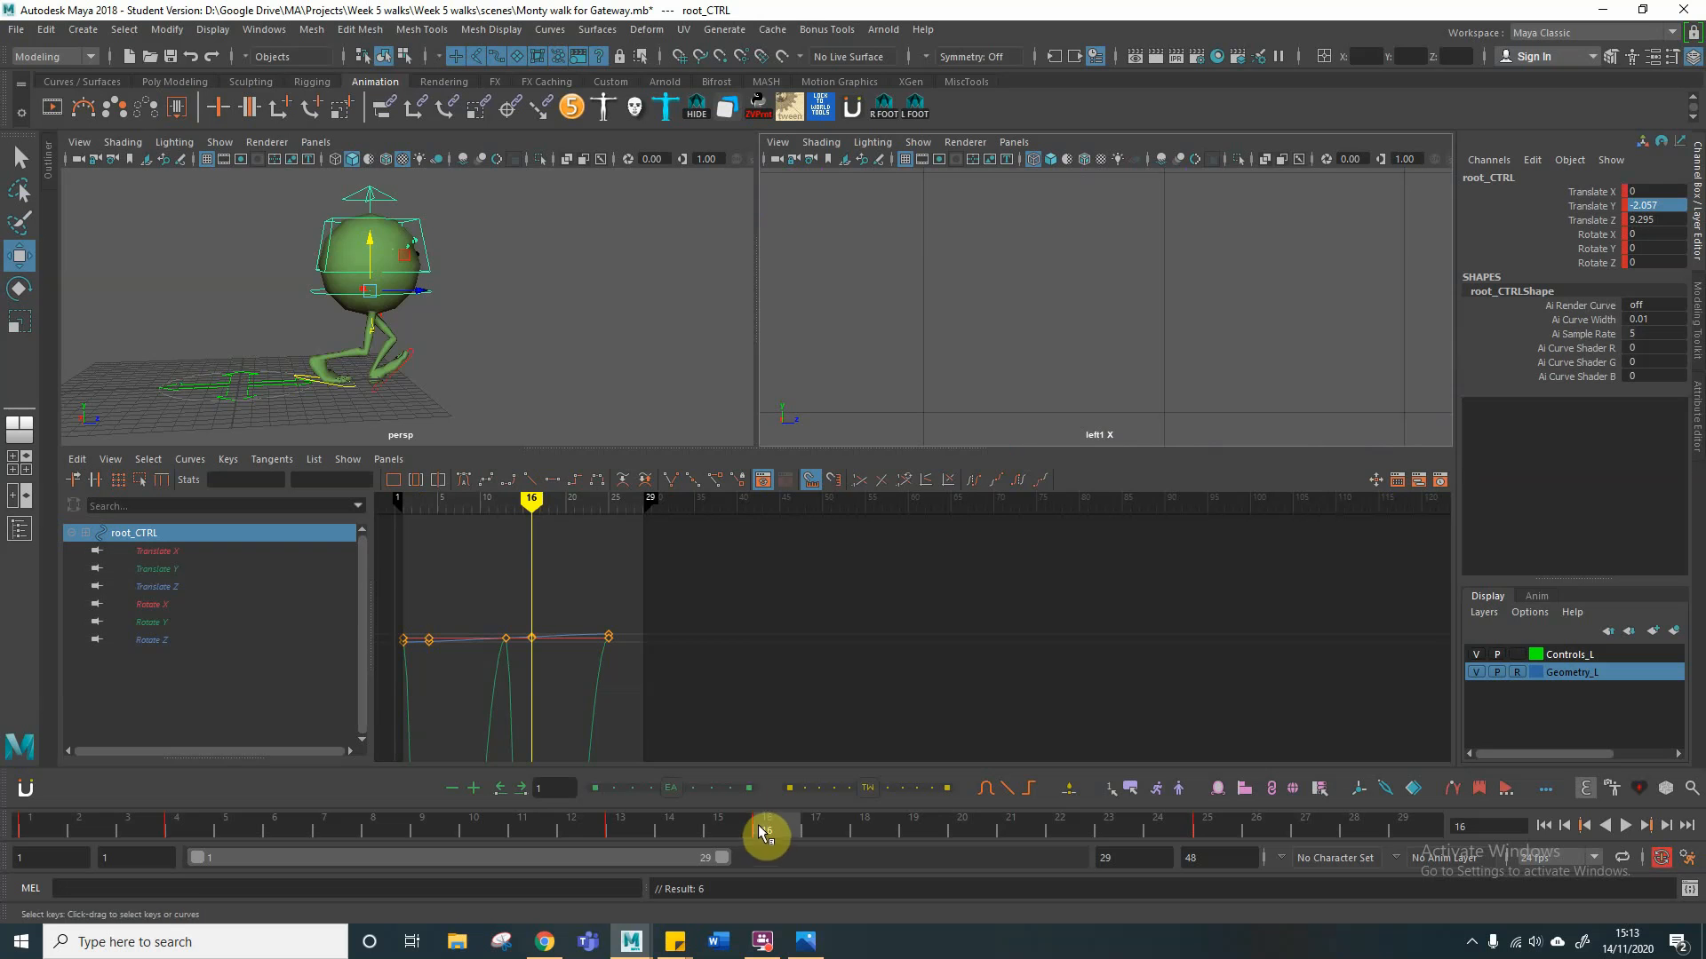
Step: Return to frame 4 and examine the leg positions of the down pose in the Monty Walk Cycle reference image
{"action": "left_click_drag", "start_coordinate": [531, 502], "coordinate": [429, 502]}
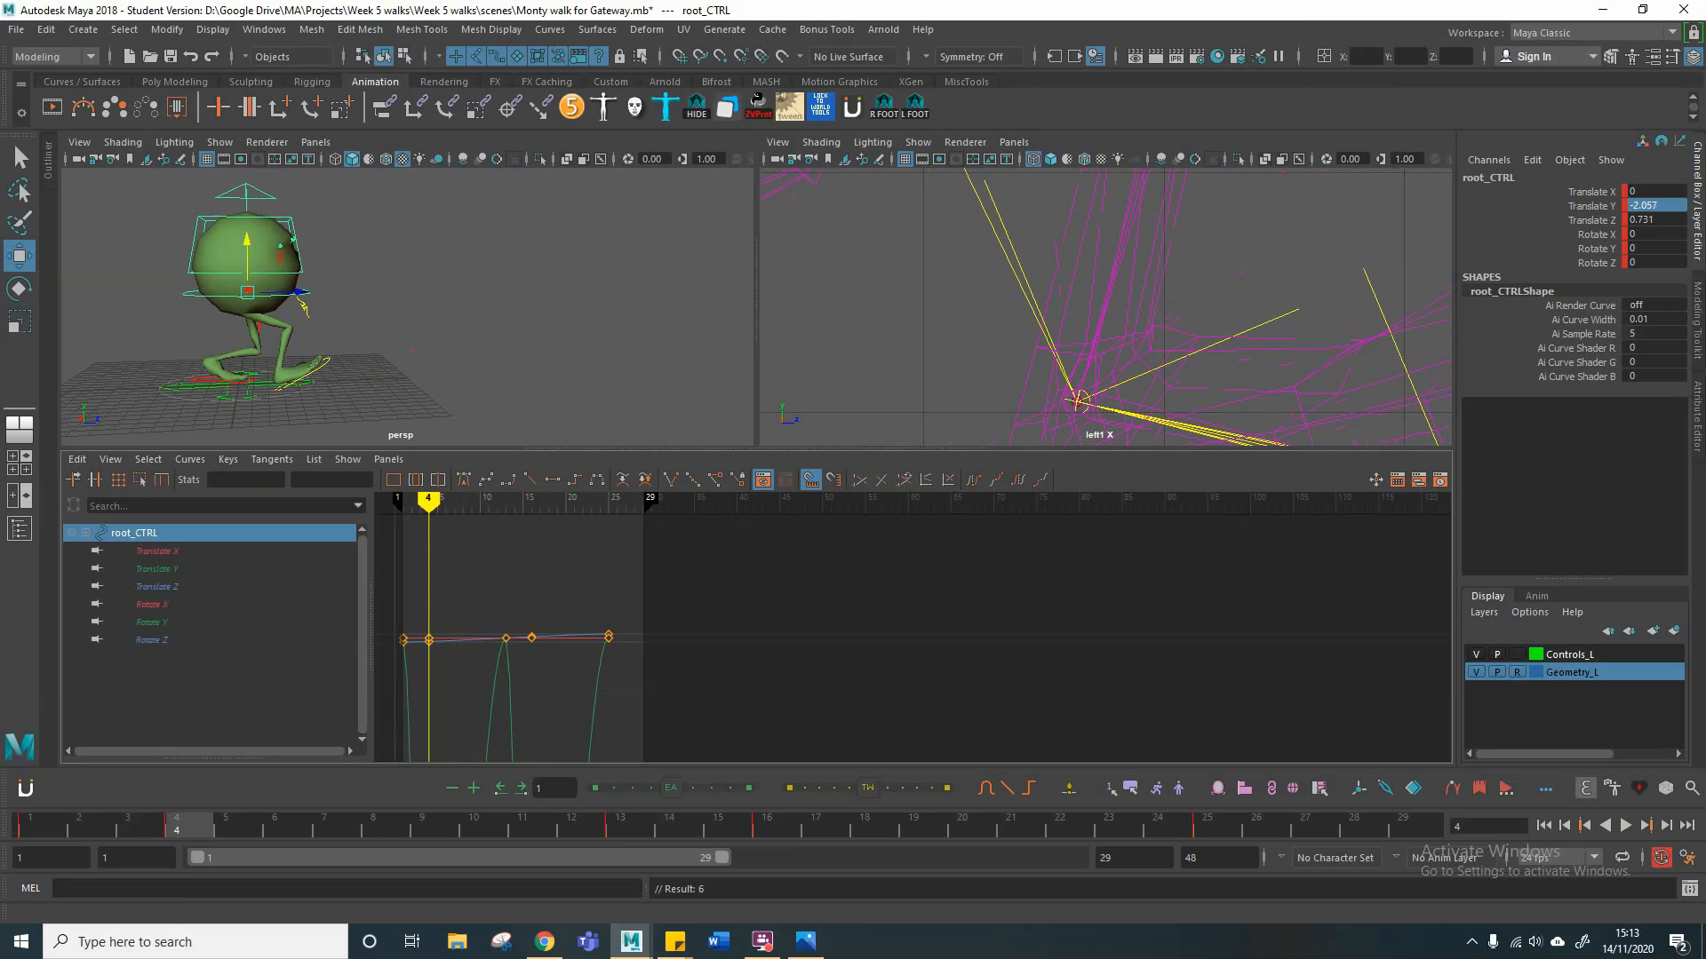
{"action": "left_click", "coordinate": [805, 941]}
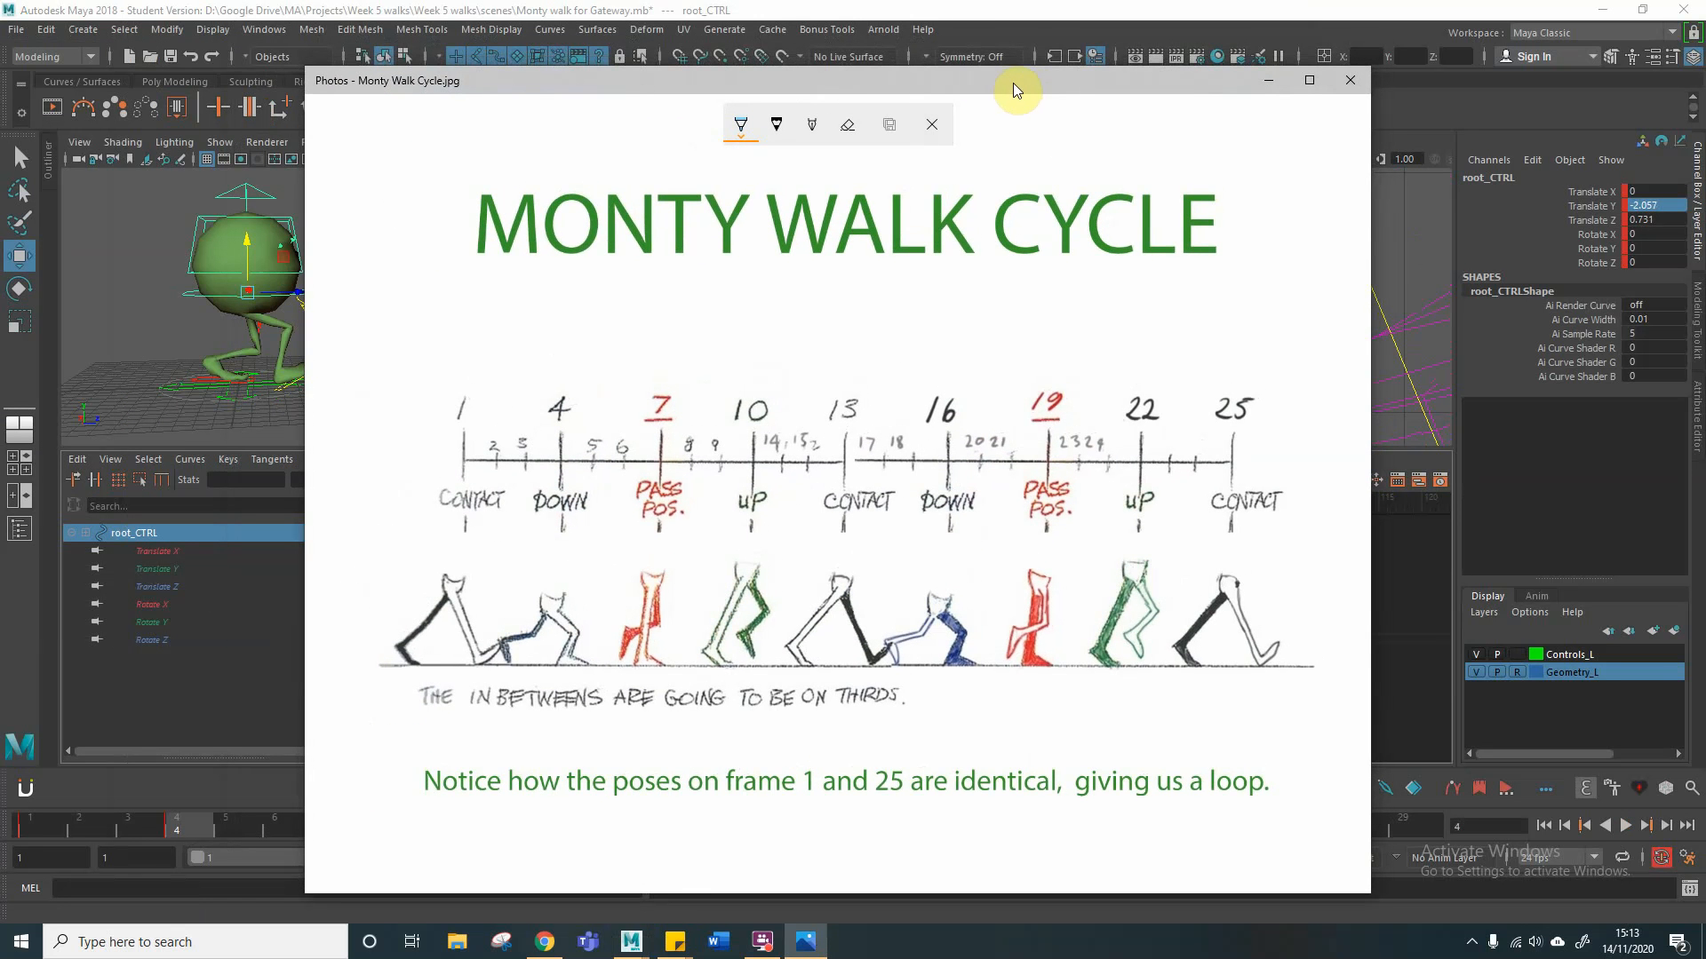
{"action": "right_click", "coordinate": [1015, 81]}
{"action": "left_click", "coordinate": [959, 77]}
{"action": "right_click", "coordinate": [959, 77]}
{"action": "left_click", "coordinate": [899, 77]}
{"action": "right_click", "coordinate": [899, 78]}
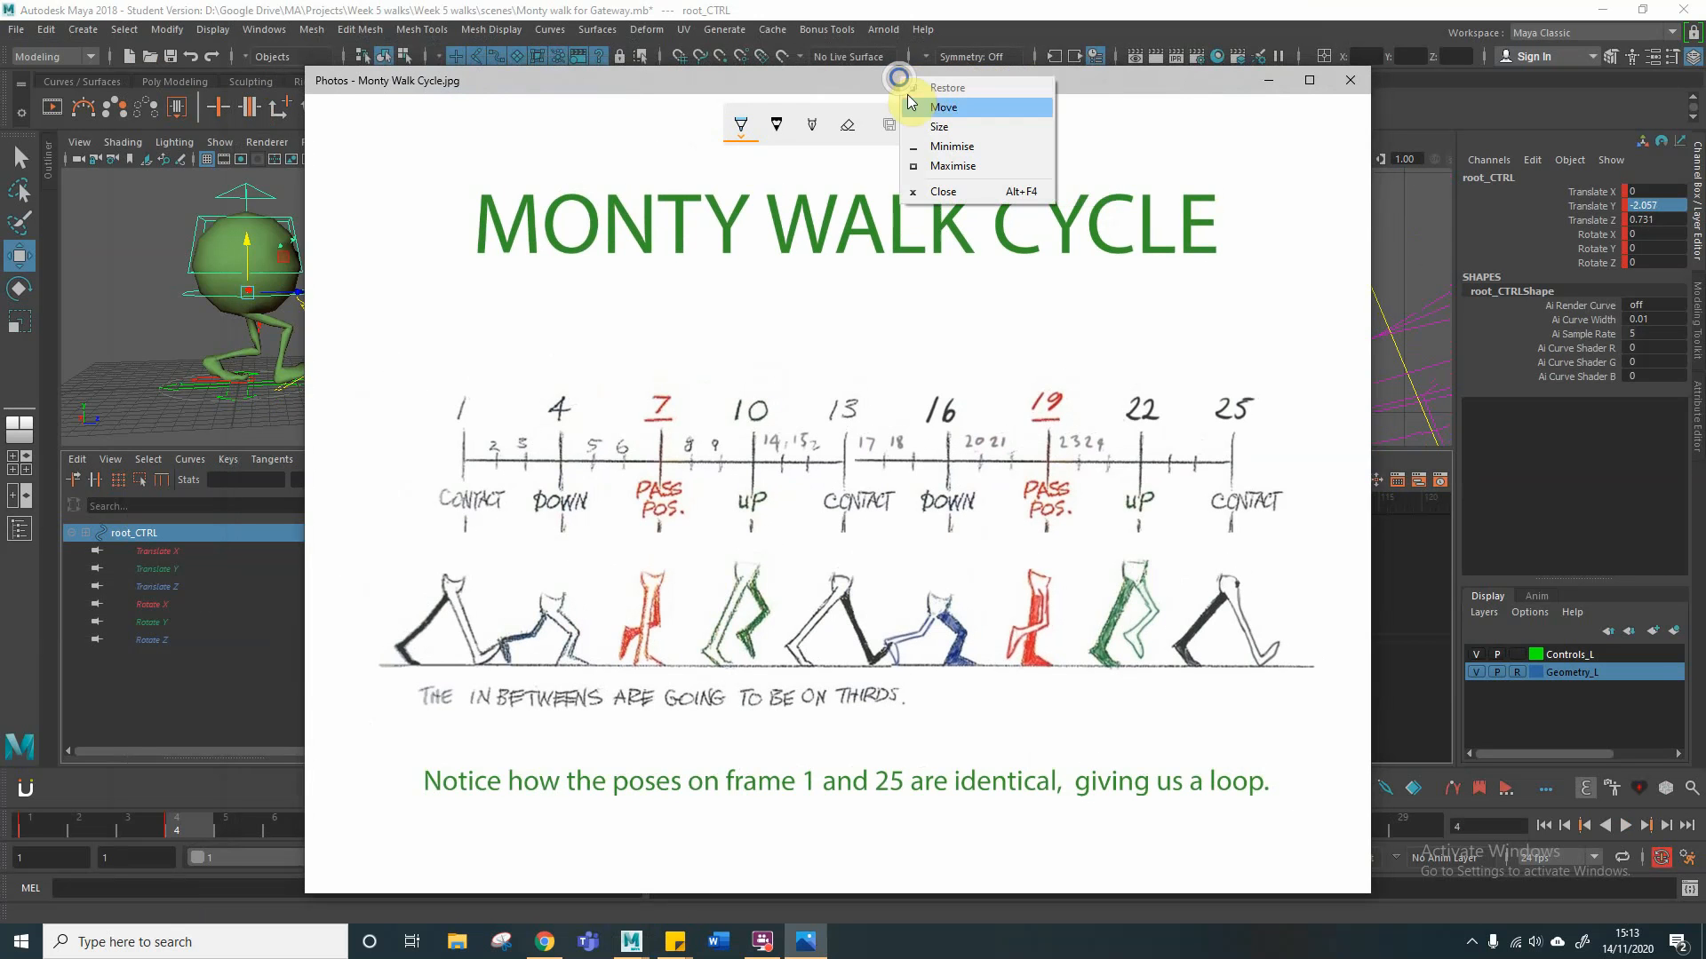
{"action": "left_click_drag", "start_coordinate": [1087, 84], "coordinate": [1081, 80]}
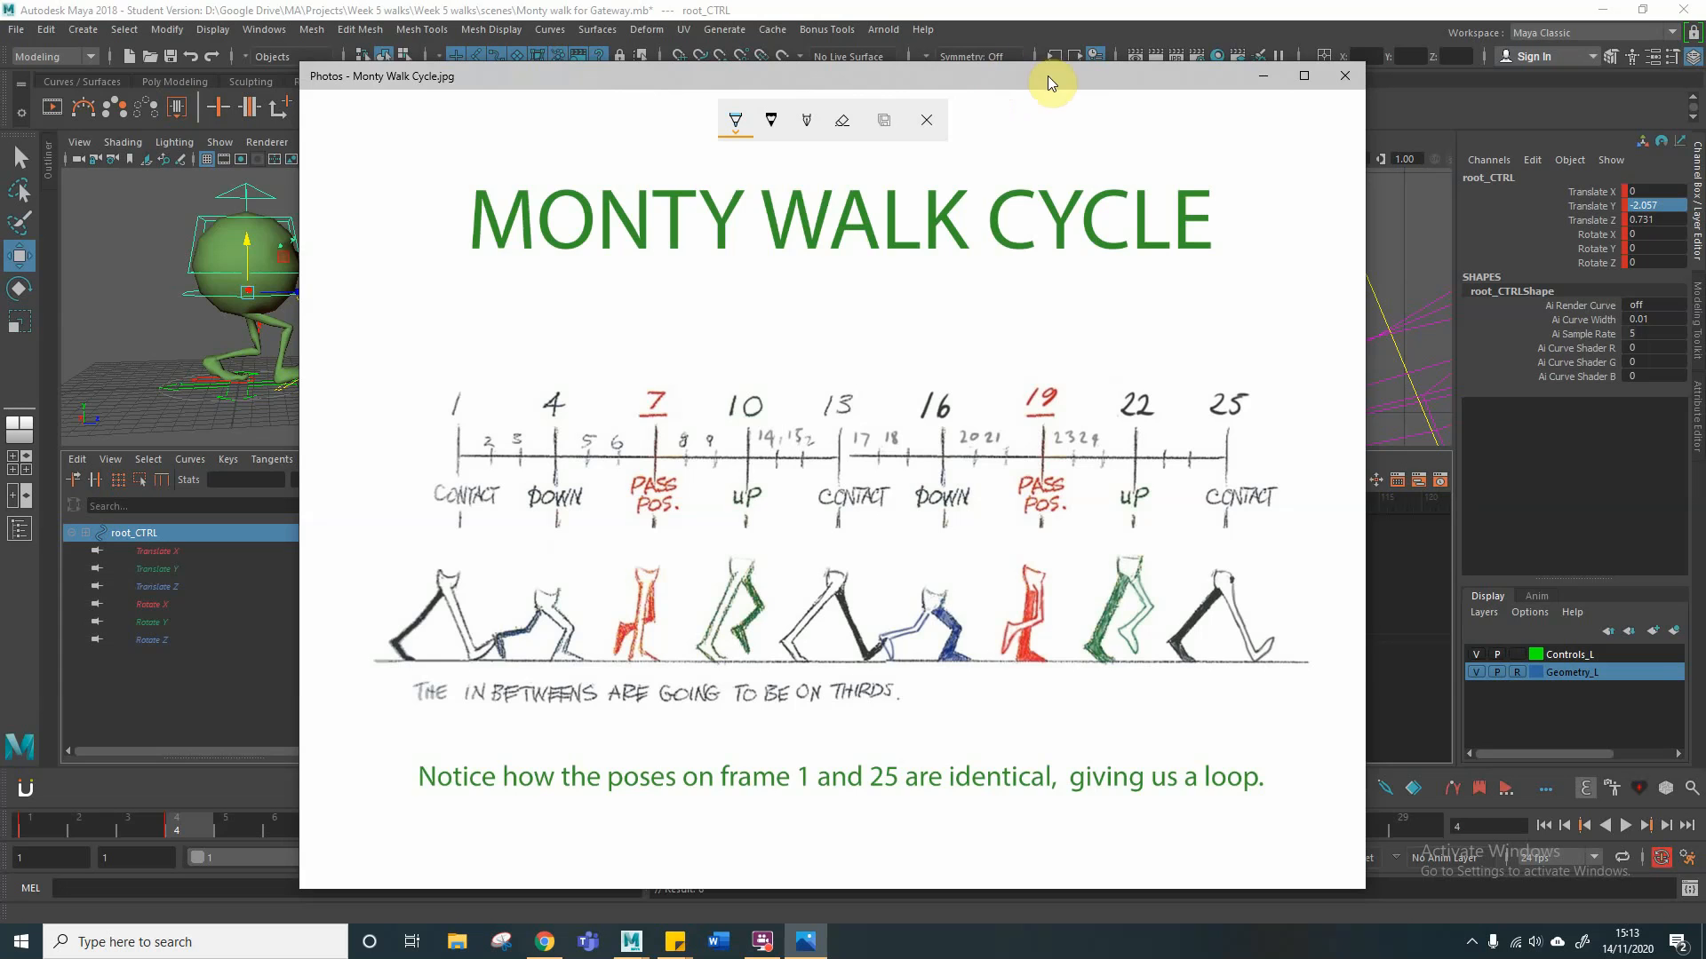
{"action": "left_click_drag", "start_coordinate": [1049, 78], "coordinate": [23, 96]}
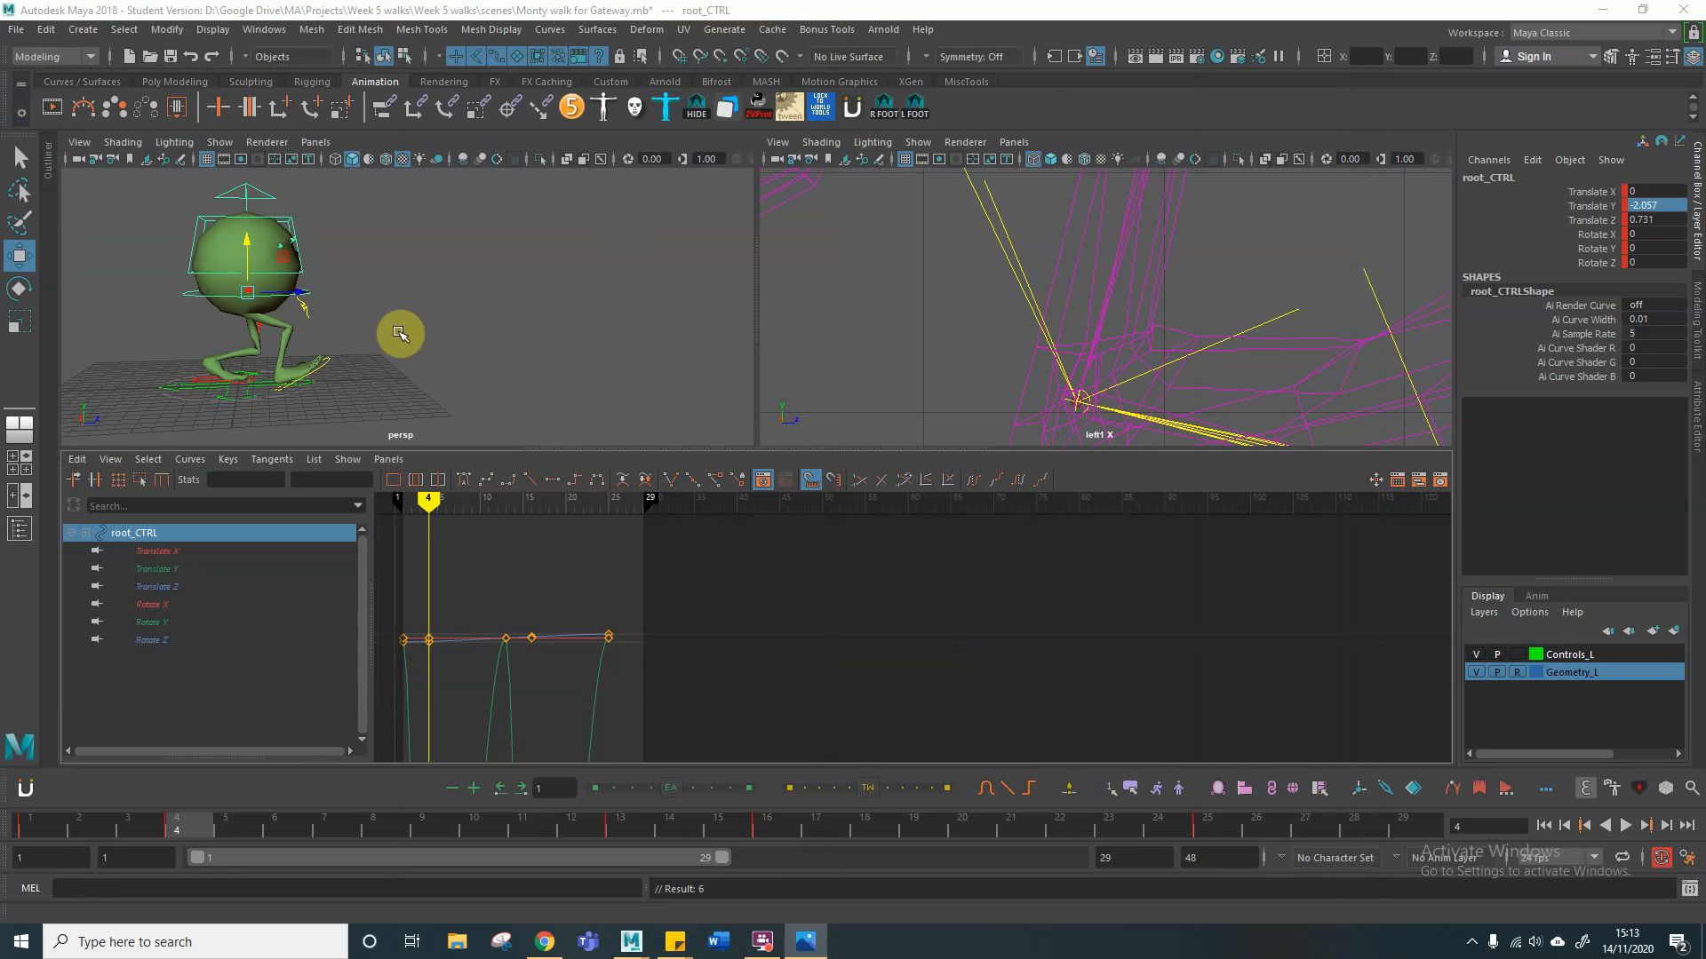
Step: Set Rotate X, Rotate Y and Rotate Z of the right foot control to 0 at frame 4
{"action": "left_click", "coordinate": [336, 364]}
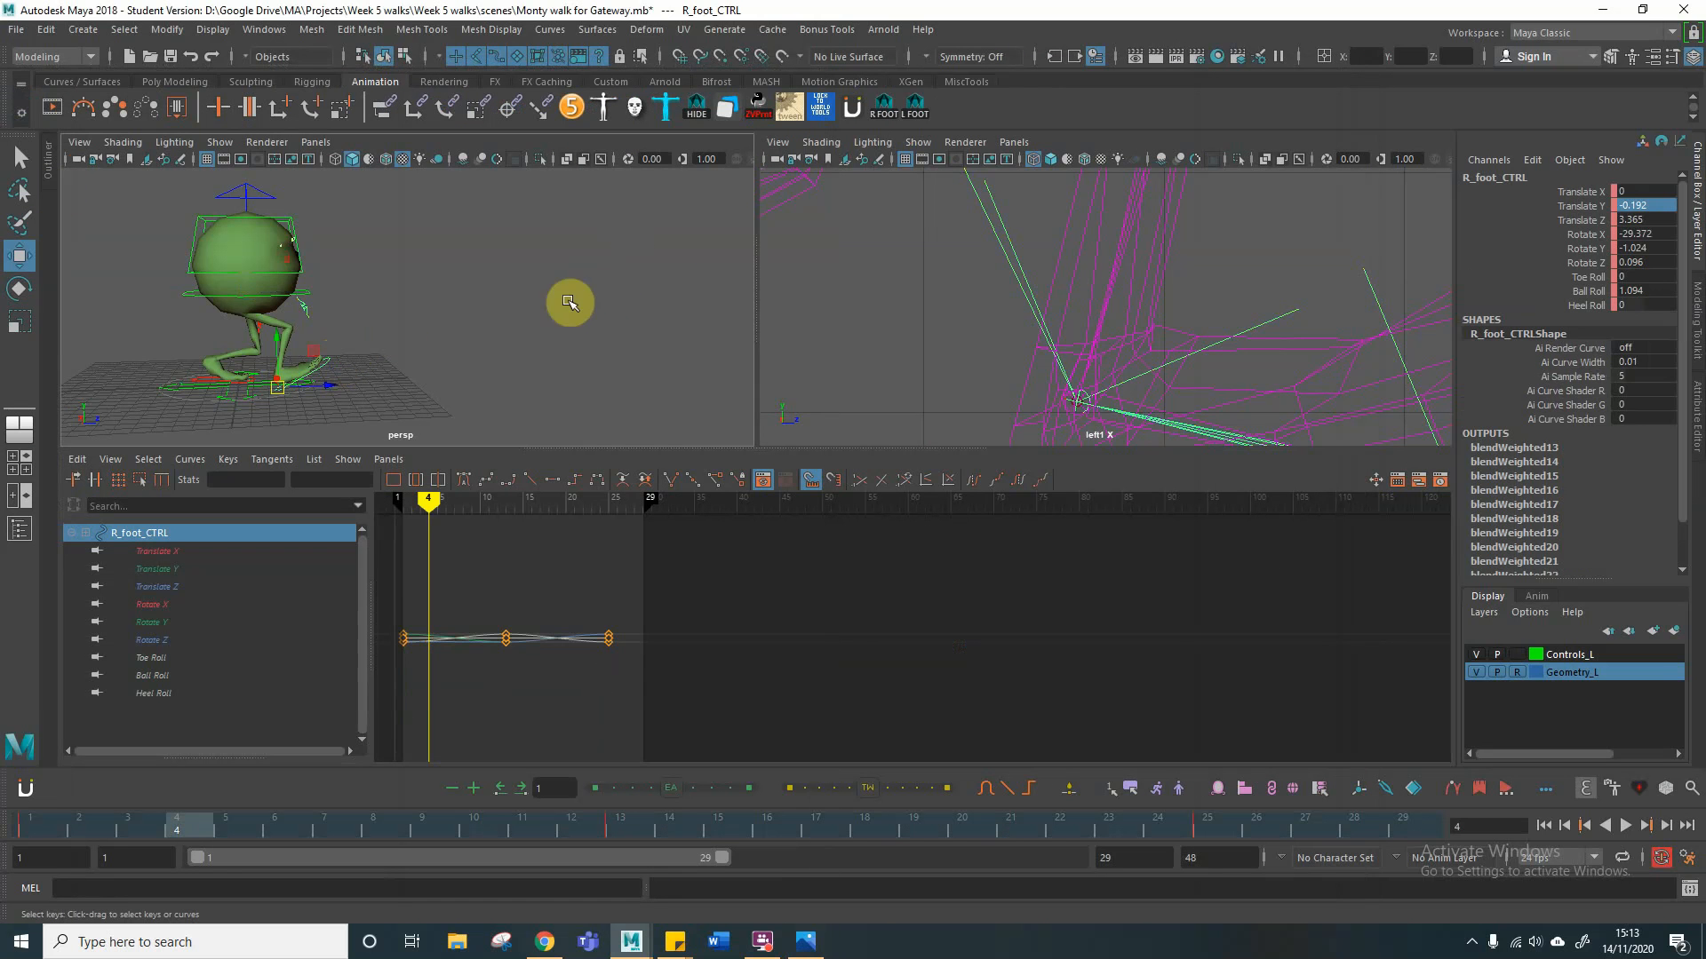
{"action": "double_click", "coordinate": [1649, 235]}
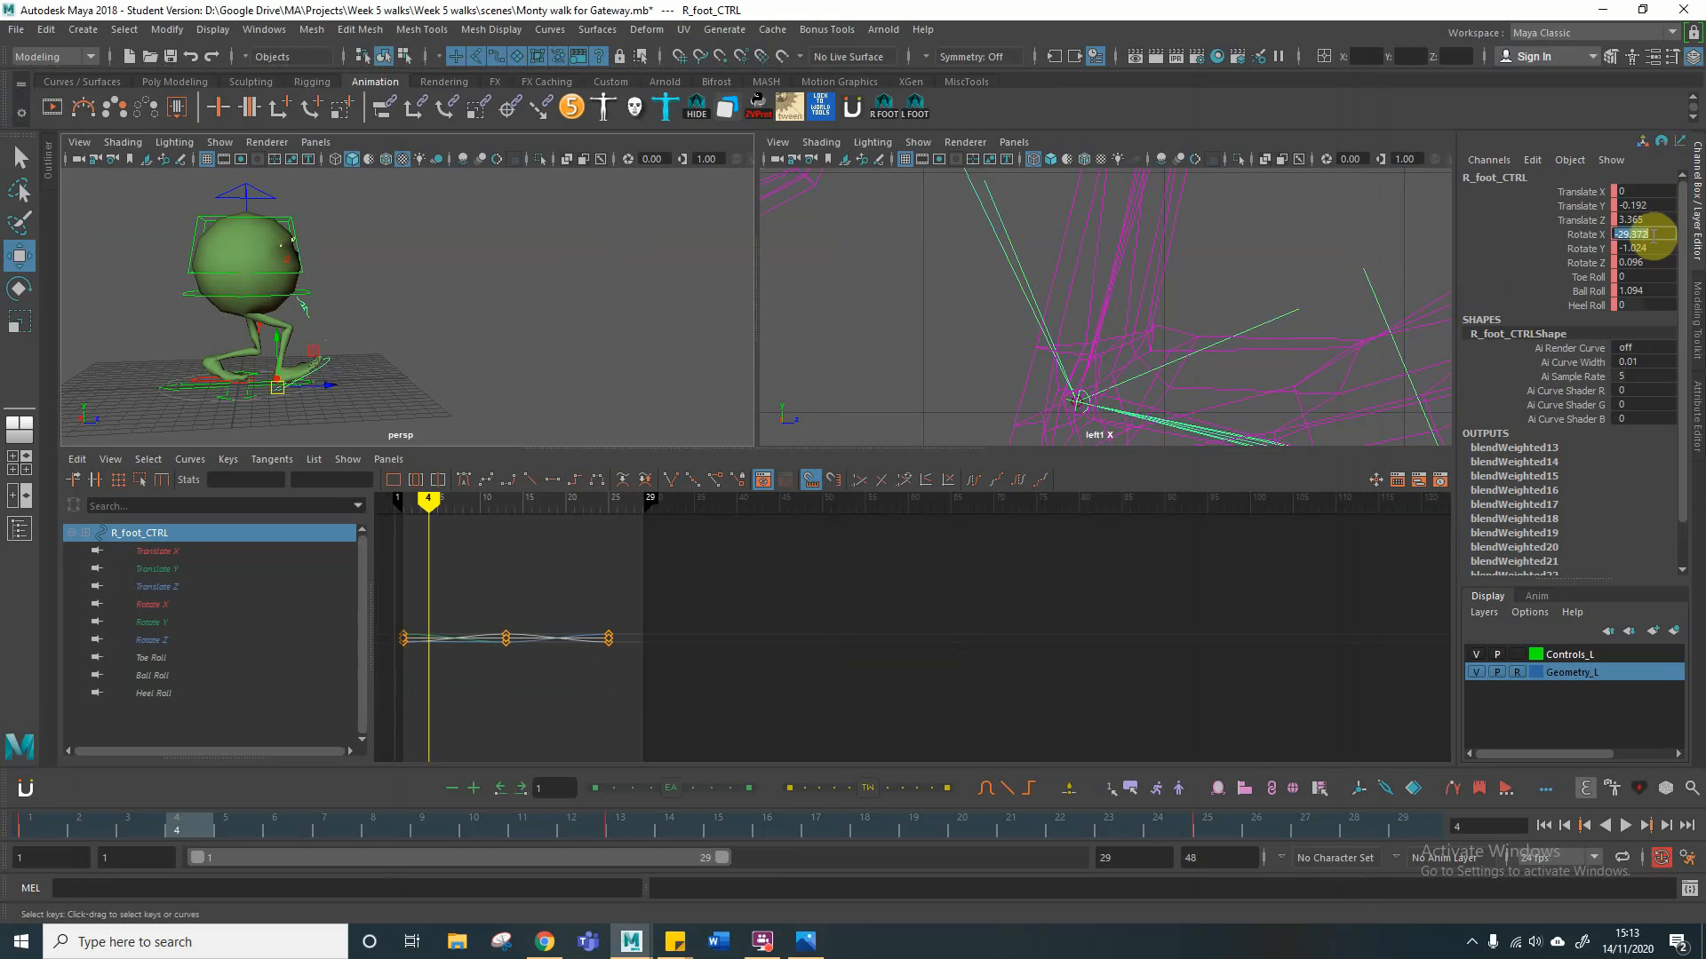
{"action": "type", "text": "0"}
{"action": "key", "text": "Tab"}
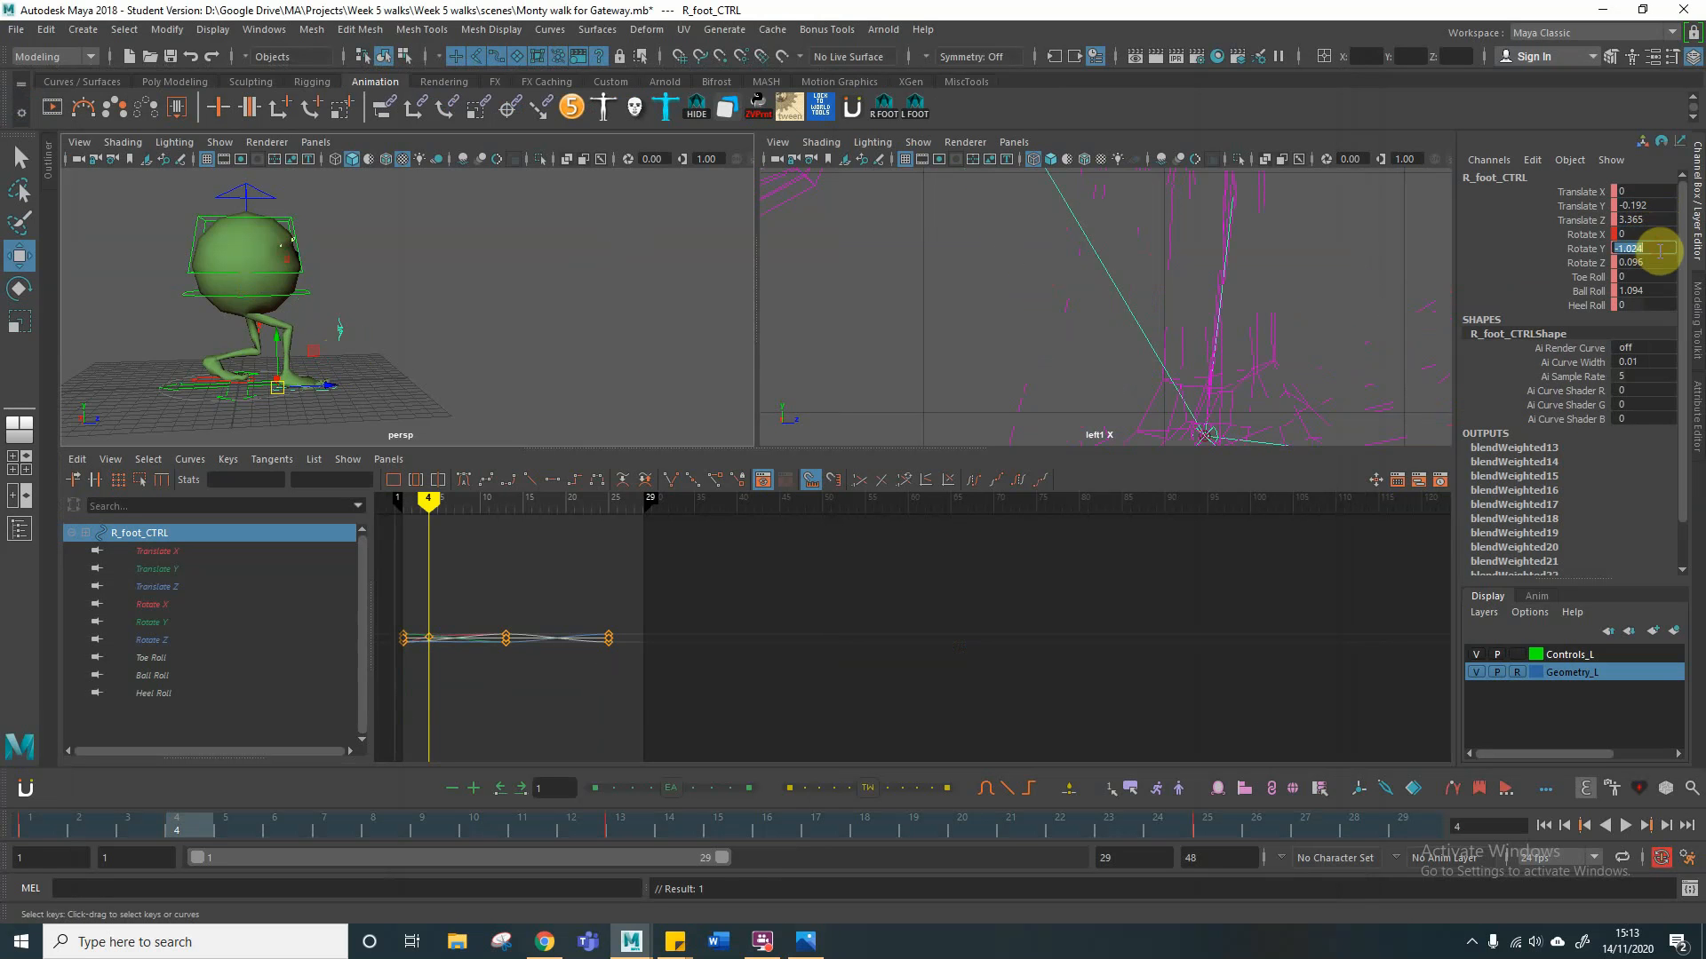
{"action": "type", "text": "0"}
{"action": "double_click", "coordinate": [1653, 263]}
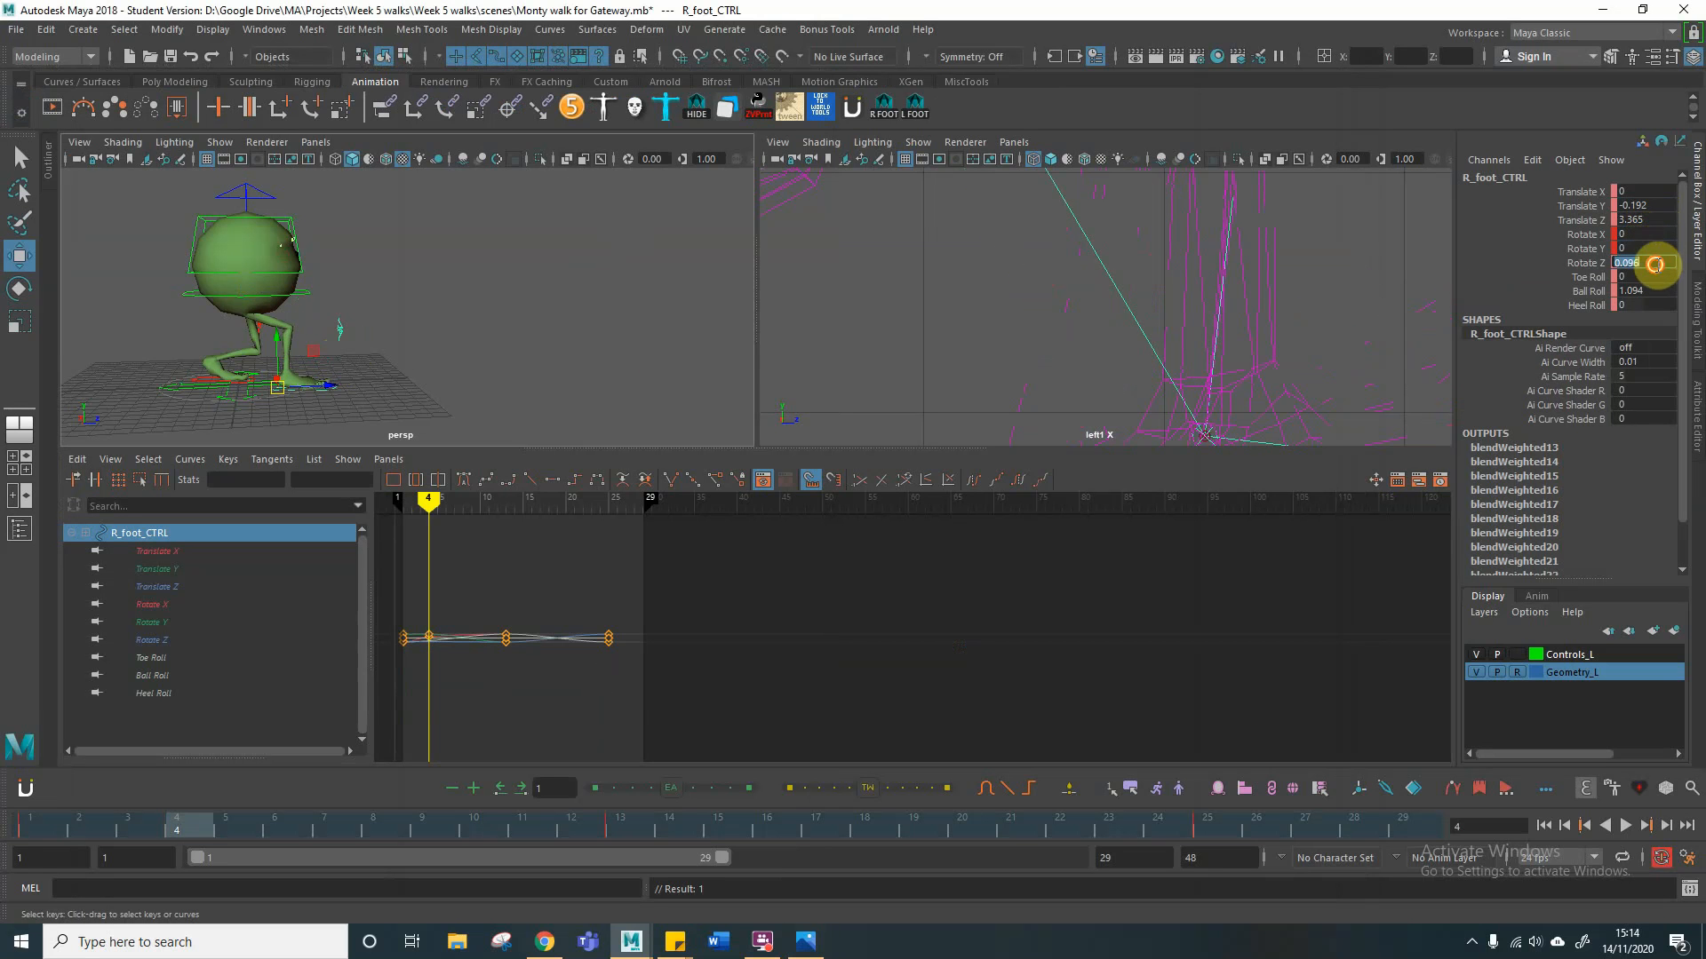
{"action": "type", "text": "0.0"}
{"action": "key", "text": "Return"}
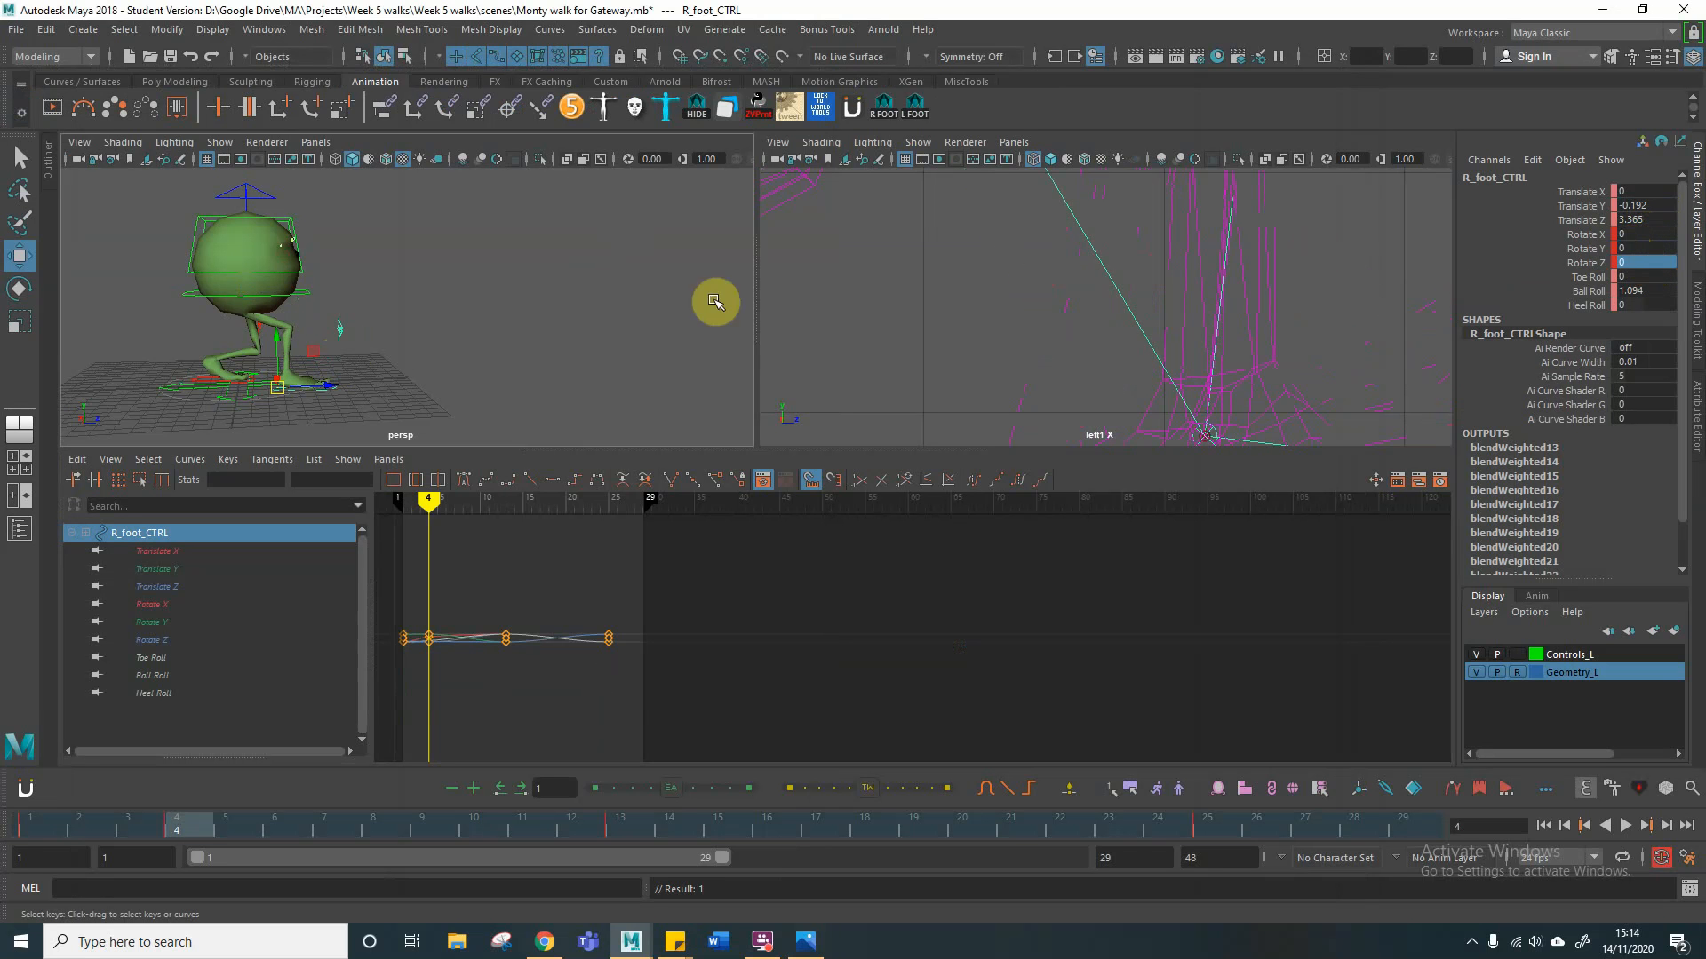
Step: Raise the right foot control to a Translate Y of about -0.113 and set its Ball Roll to 0
{"action": "left_click_drag", "start_coordinate": [398, 355], "coordinate": [348, 355], "text": "alt"}
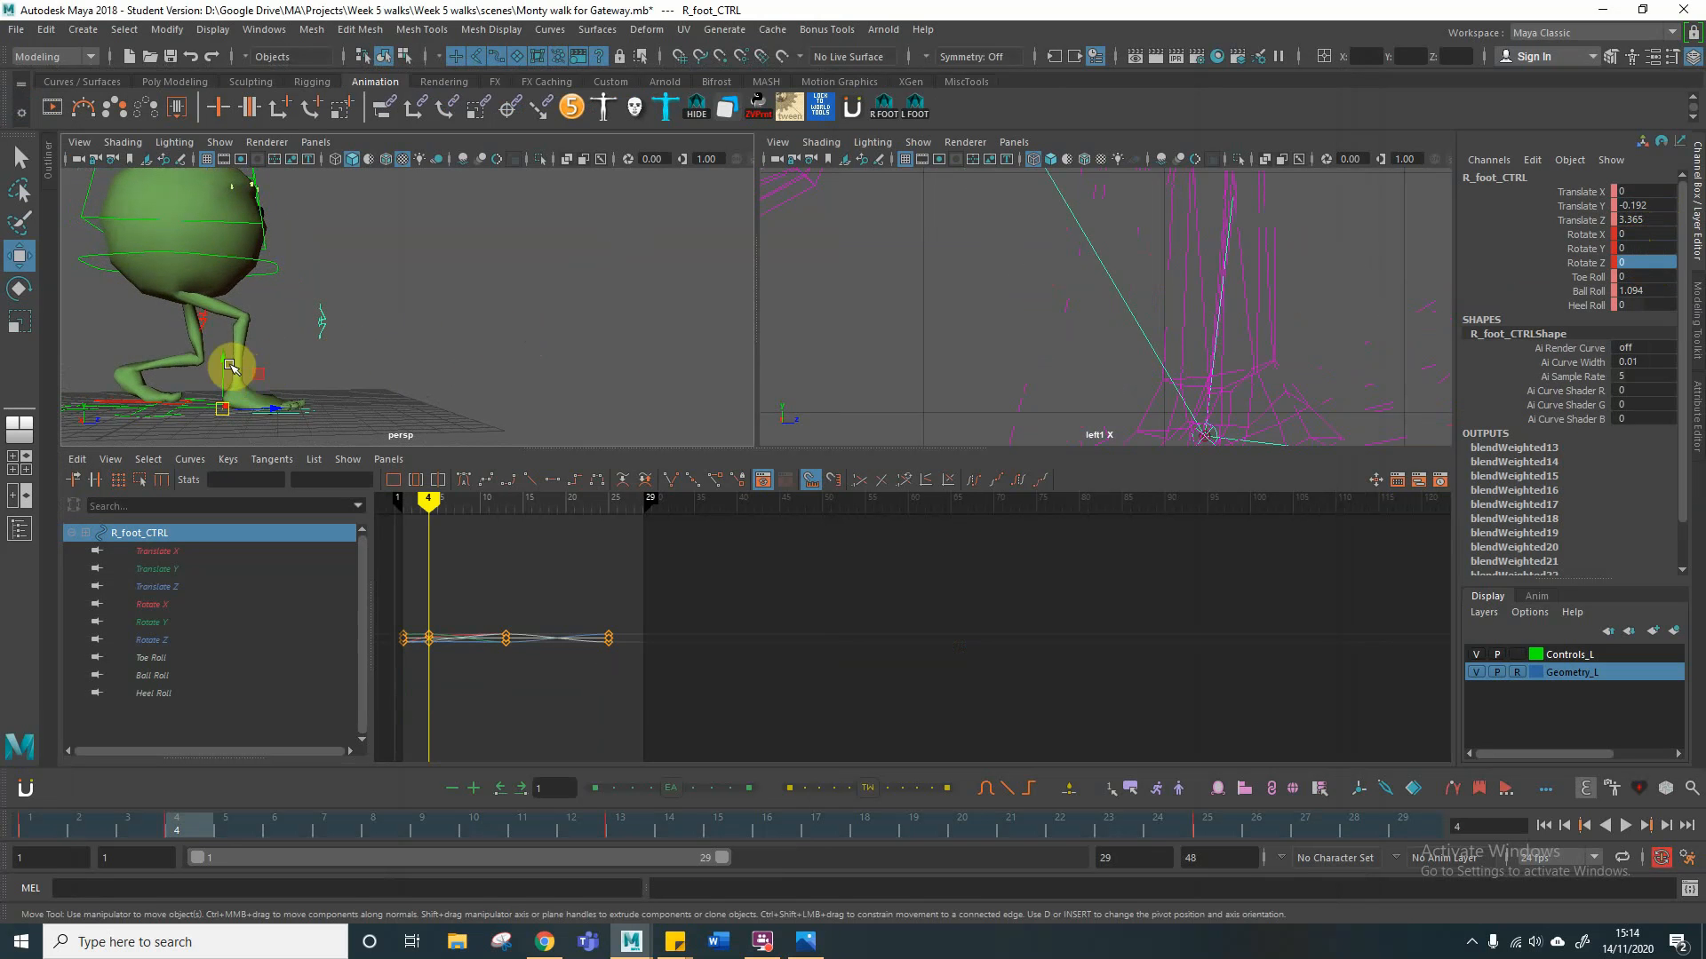
{"action": "left_click_drag", "start_coordinate": [221, 364], "coordinate": [222, 362]}
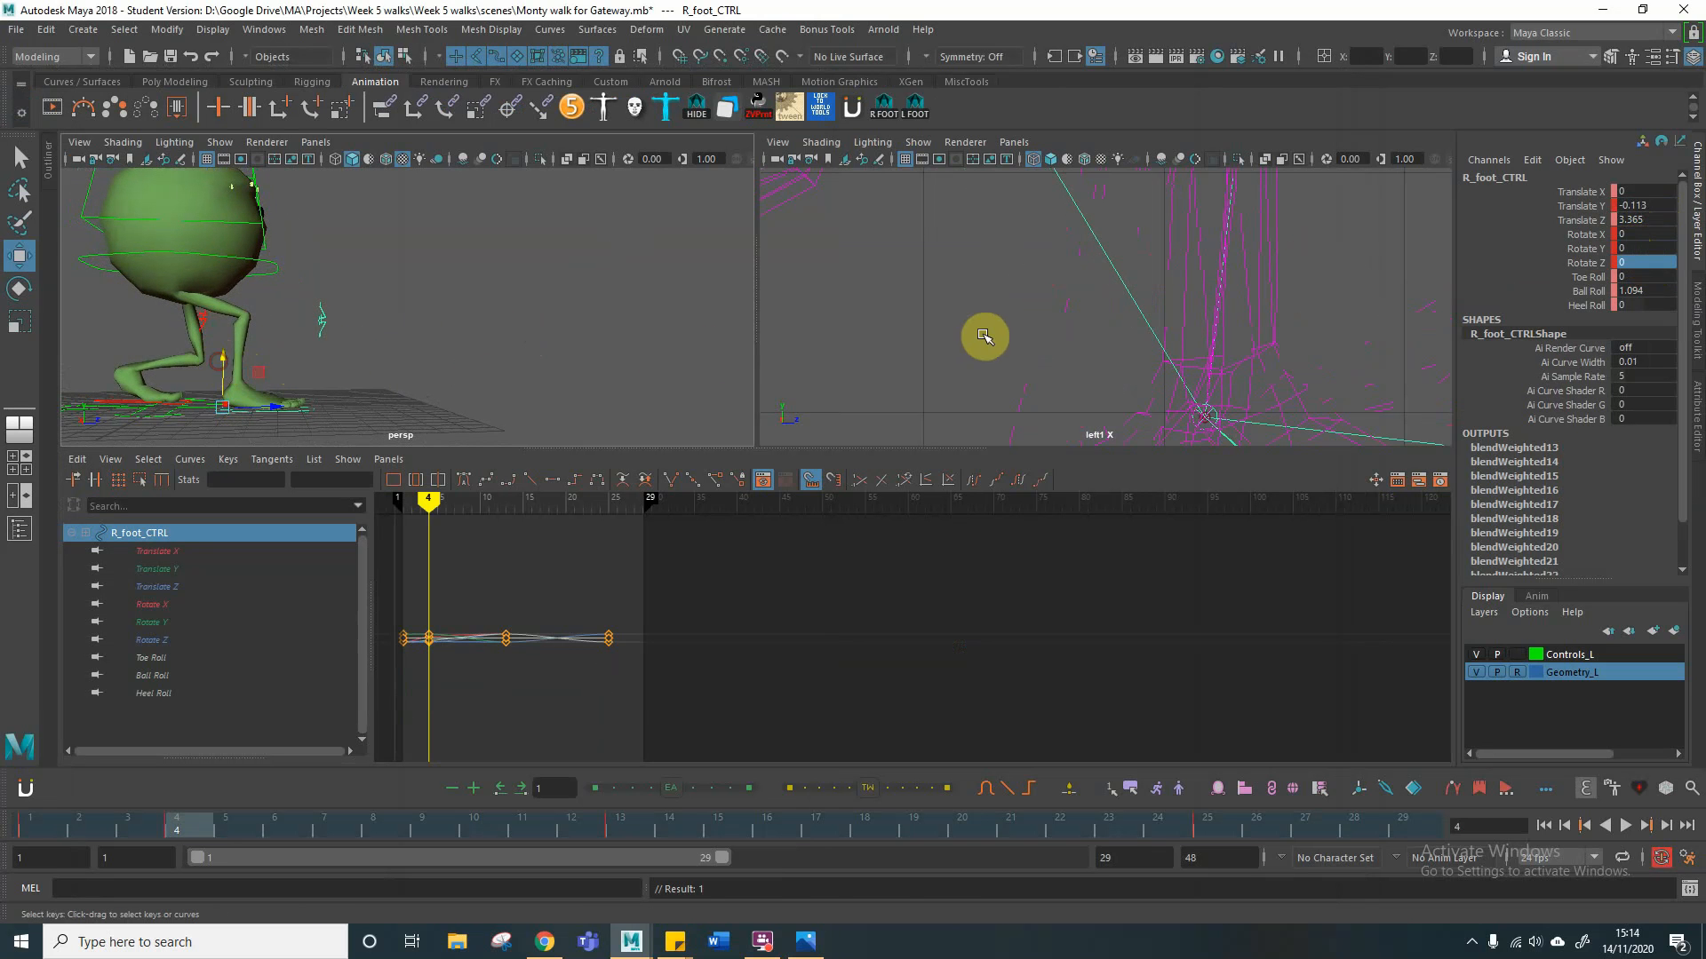
{"action": "key", "text": "f"}
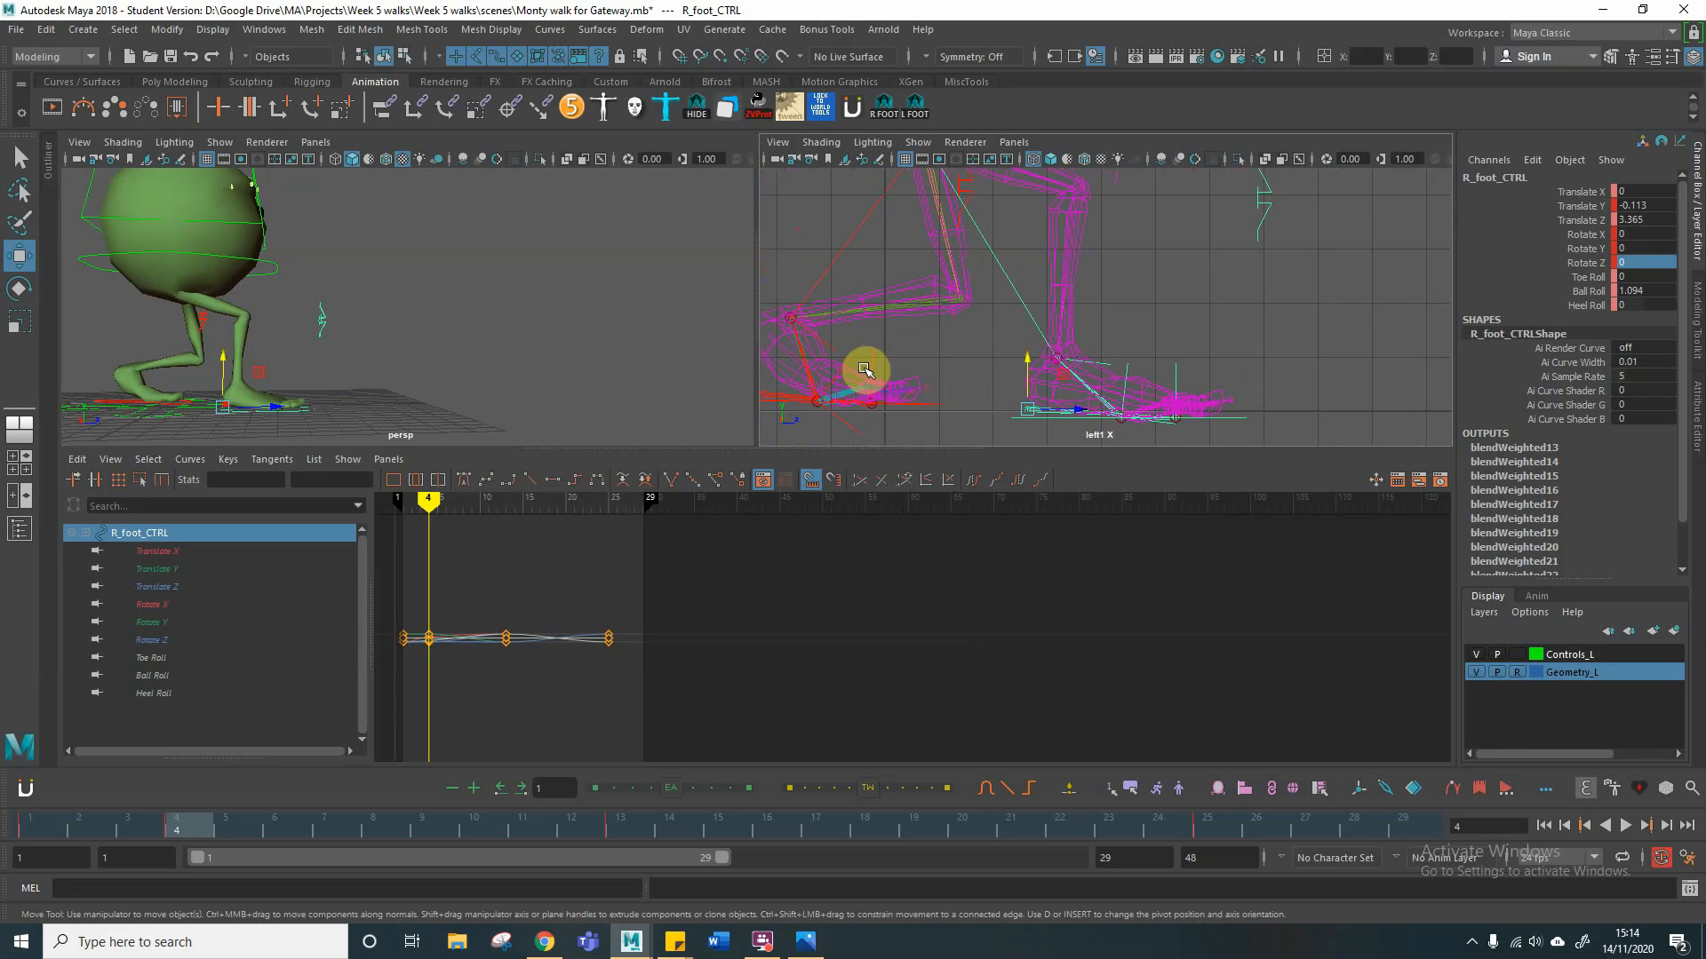
{"action": "left_click", "coordinate": [1581, 292]}
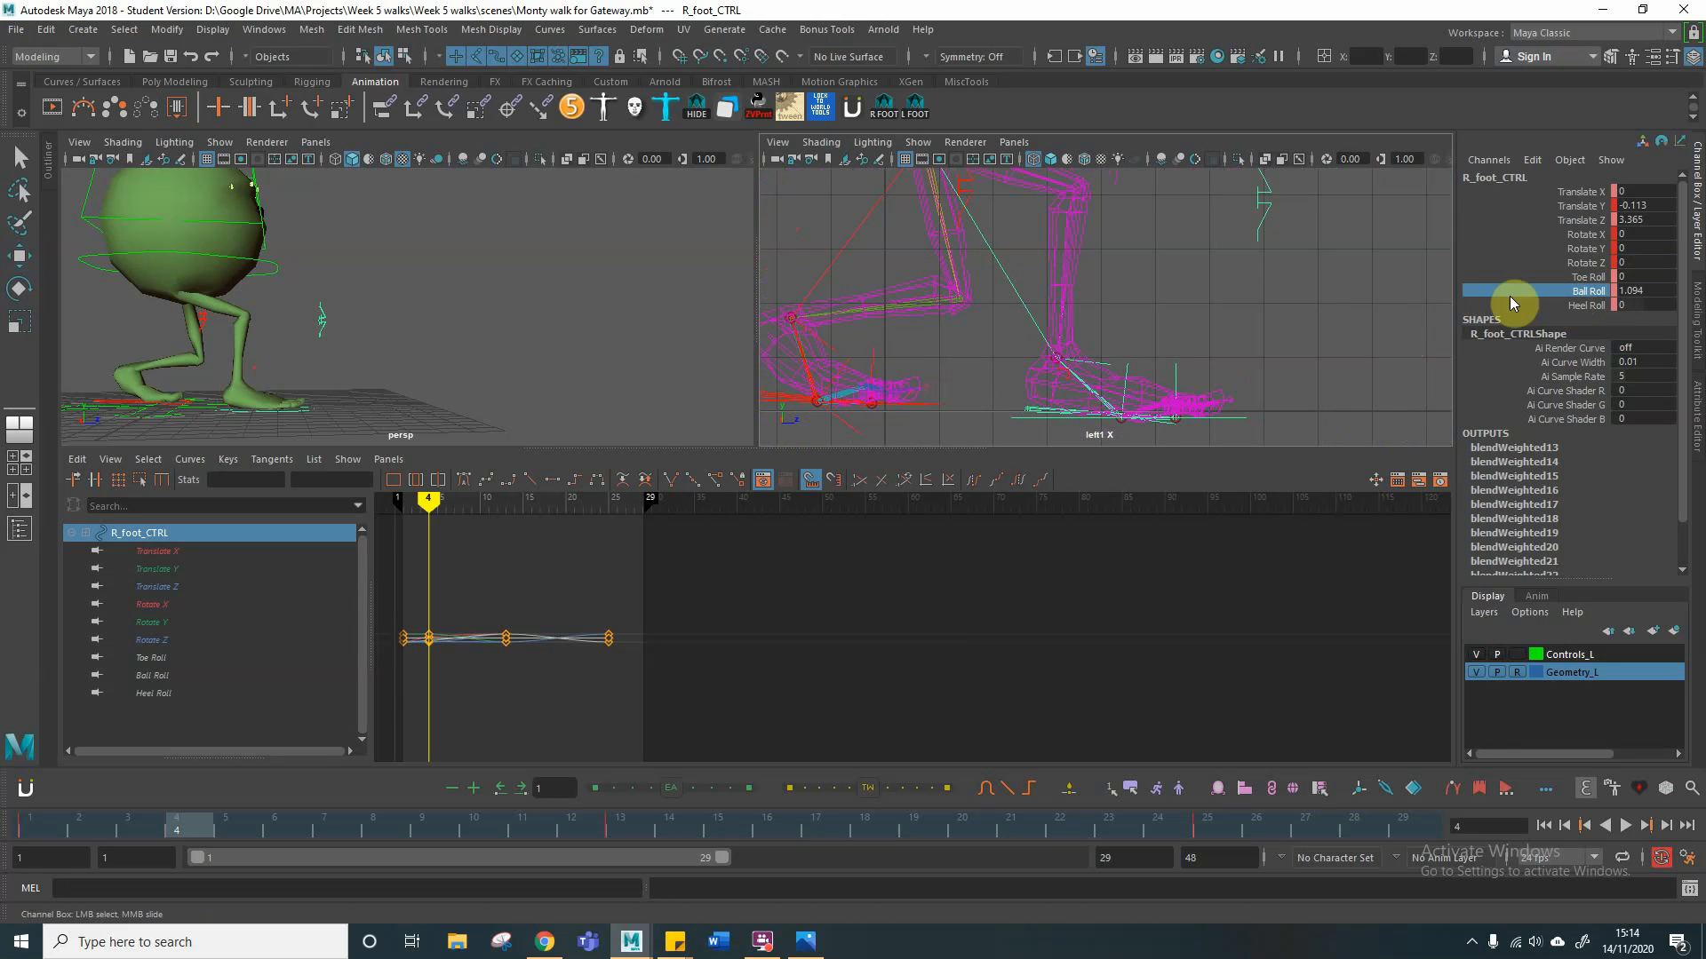
{"action": "double_click", "coordinate": [1635, 292]}
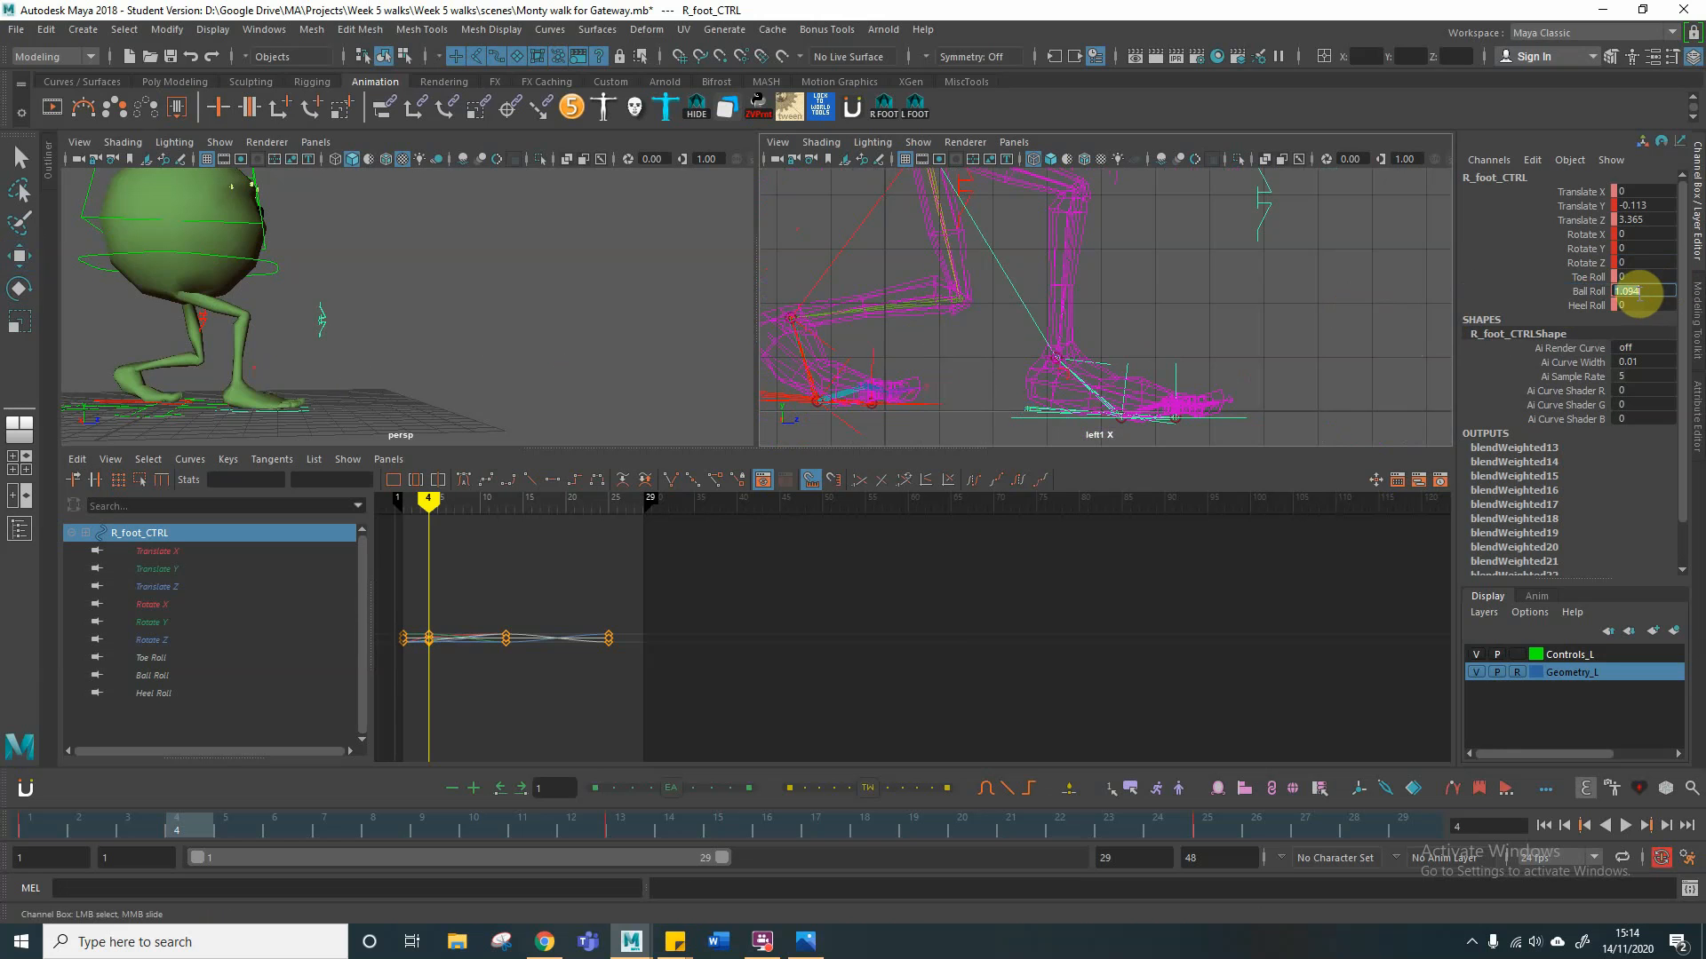
{"action": "type", "text": "0"}
{"action": "key", "text": "Return"}
{"action": "left_click", "coordinate": [486, 481]}
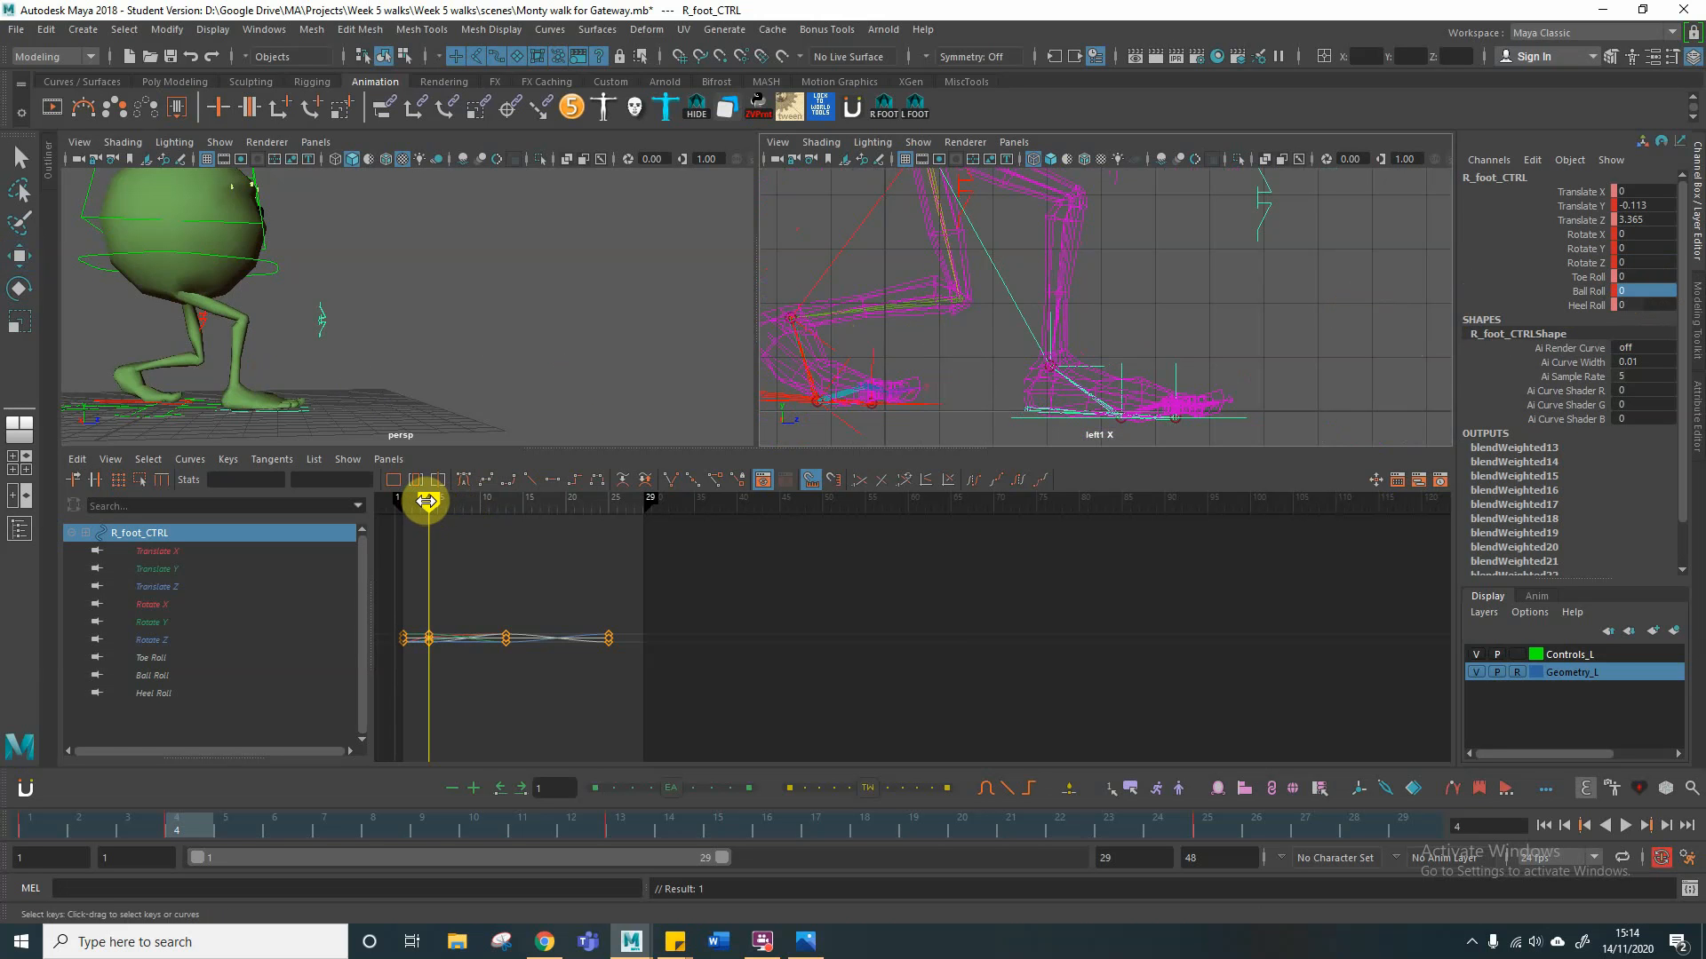
Step: Rotate the left foot control at frame 4 to a Rotate X of about 47 so the trailing foot points downward
{"action": "middle_click_drag", "start_coordinate": [115, 405], "coordinate": [118, 406]}
{"action": "left_click", "coordinate": [118, 406]}
{"action": "key", "text": "w"}
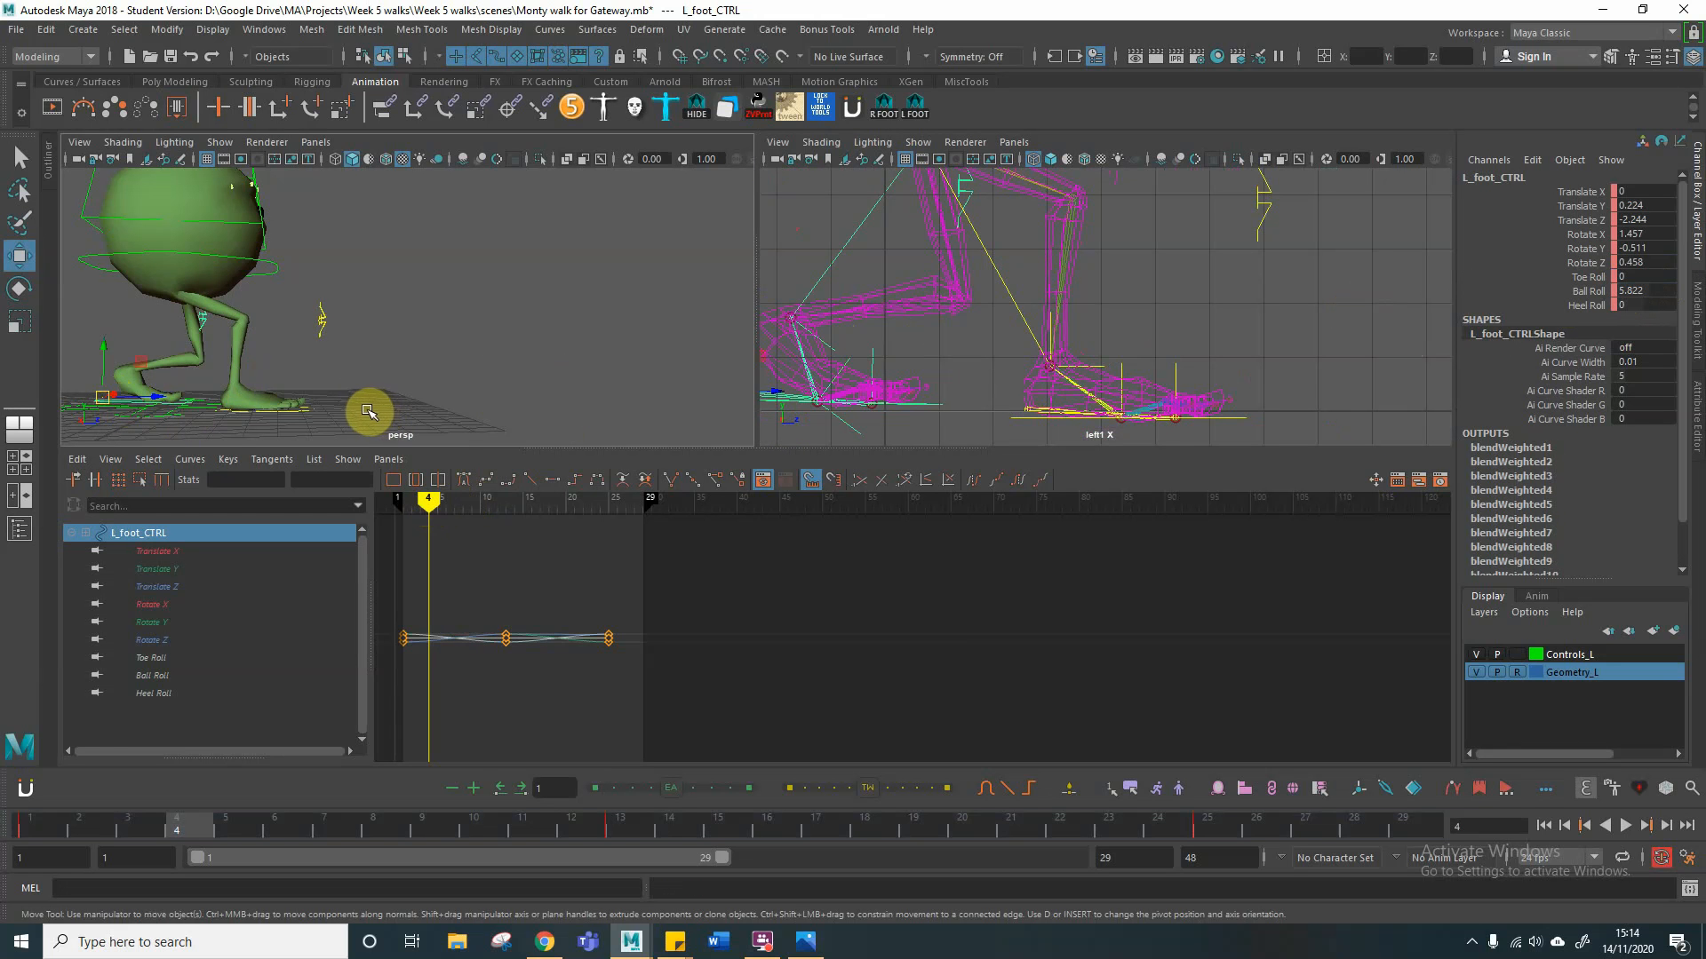
{"action": "key", "text": "e"}
{"action": "left_click_drag", "start_coordinate": [324, 382], "coordinate": [290, 380], "text": "alt"}
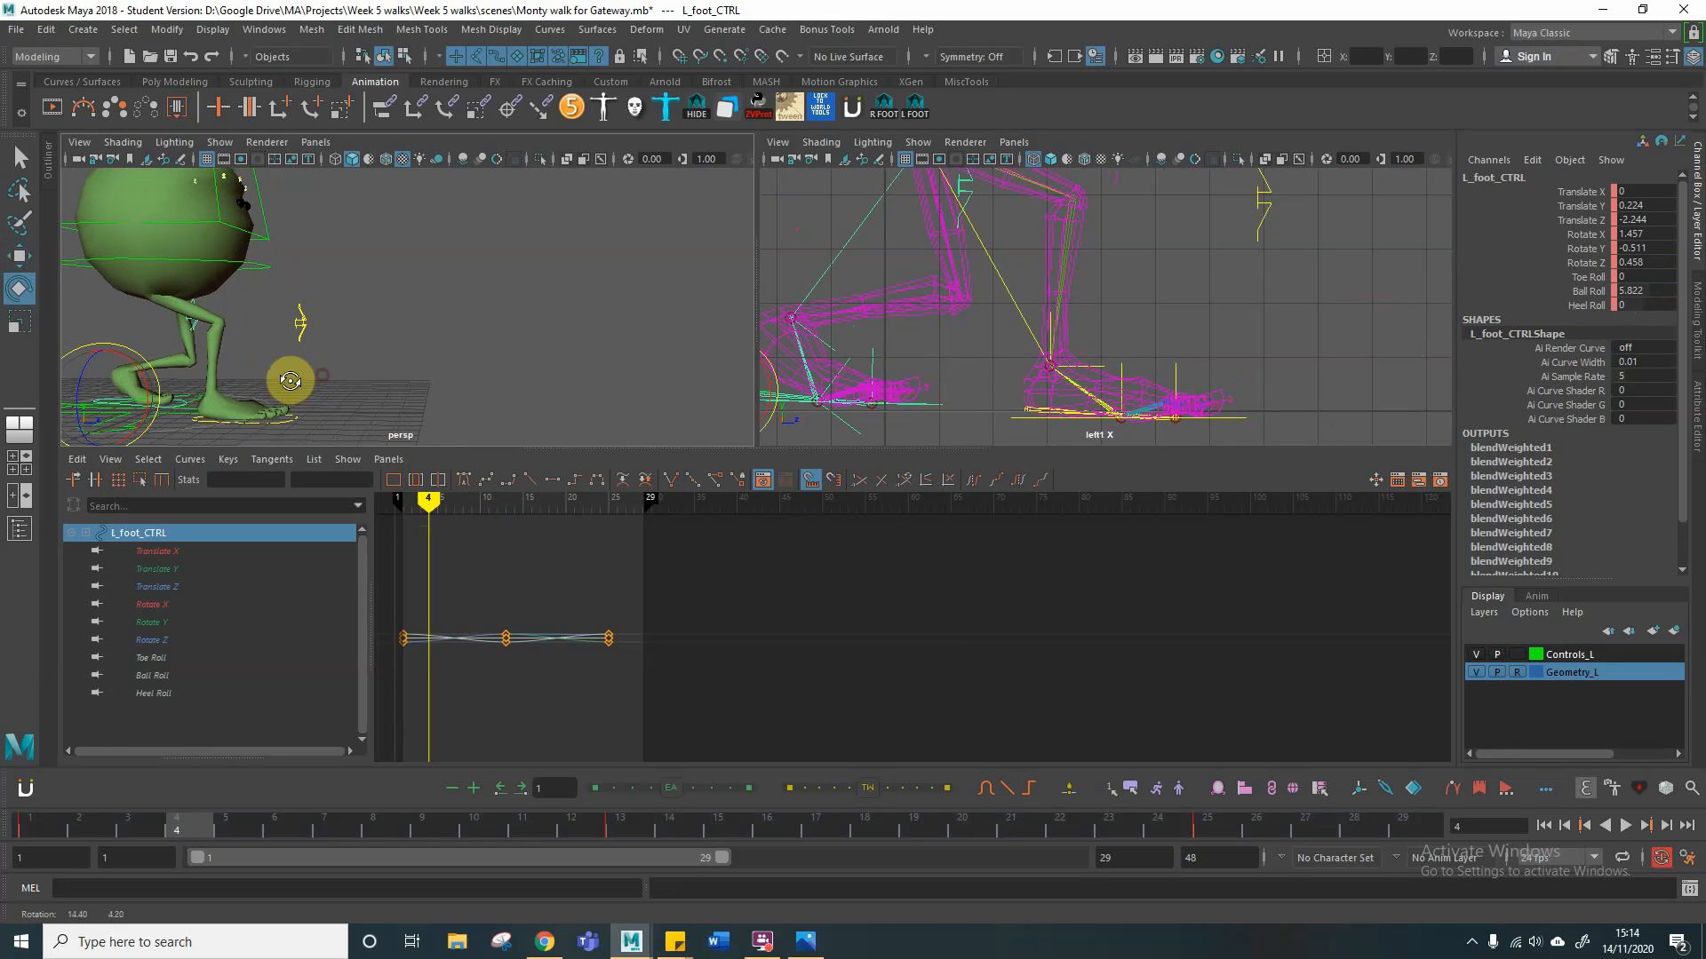
{"action": "mouse_move", "coordinate": [129, 380]}
{"action": "left_mouse_down"}
{"action": "mouse_move", "coordinate": [146, 380]}
{"action": "mouse_move", "coordinate": [145, 404]}
{"action": "left_mouse_up"}
{"action": "key", "text": "shift+e"}
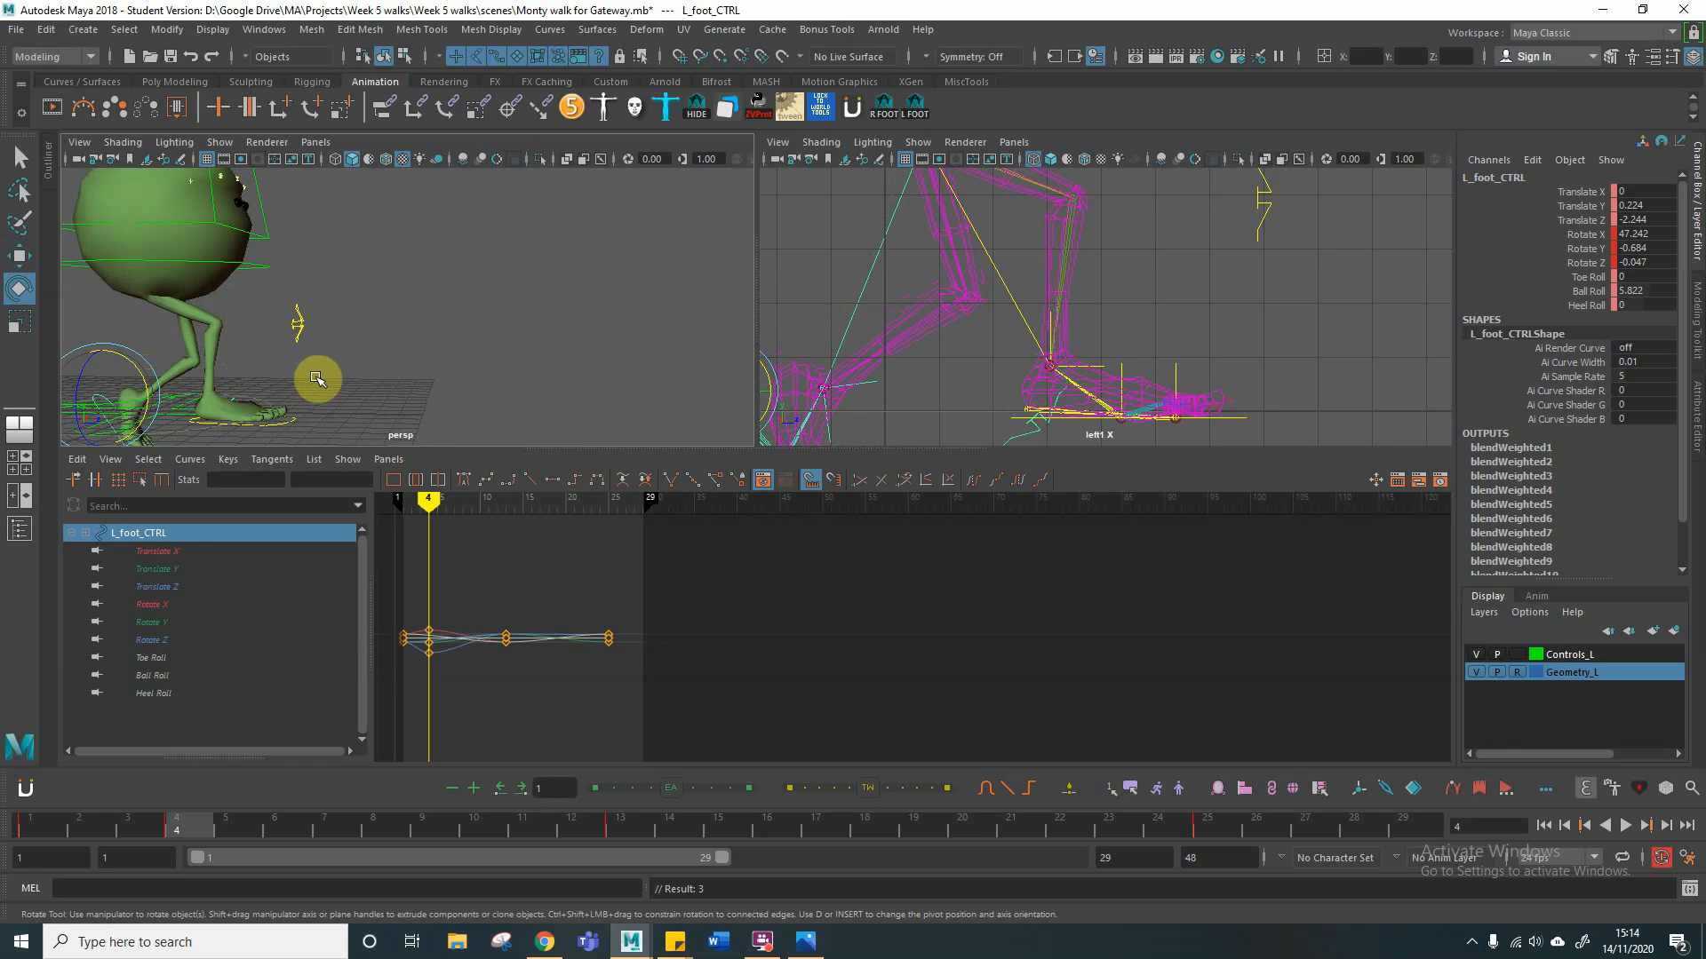
Step: Raise the left foot control at frame 4 to a Translate Y of about 2.4
{"action": "key", "text": "w"}
{"action": "left_click_drag", "start_coordinate": [105, 348], "coordinate": [189, 307]}
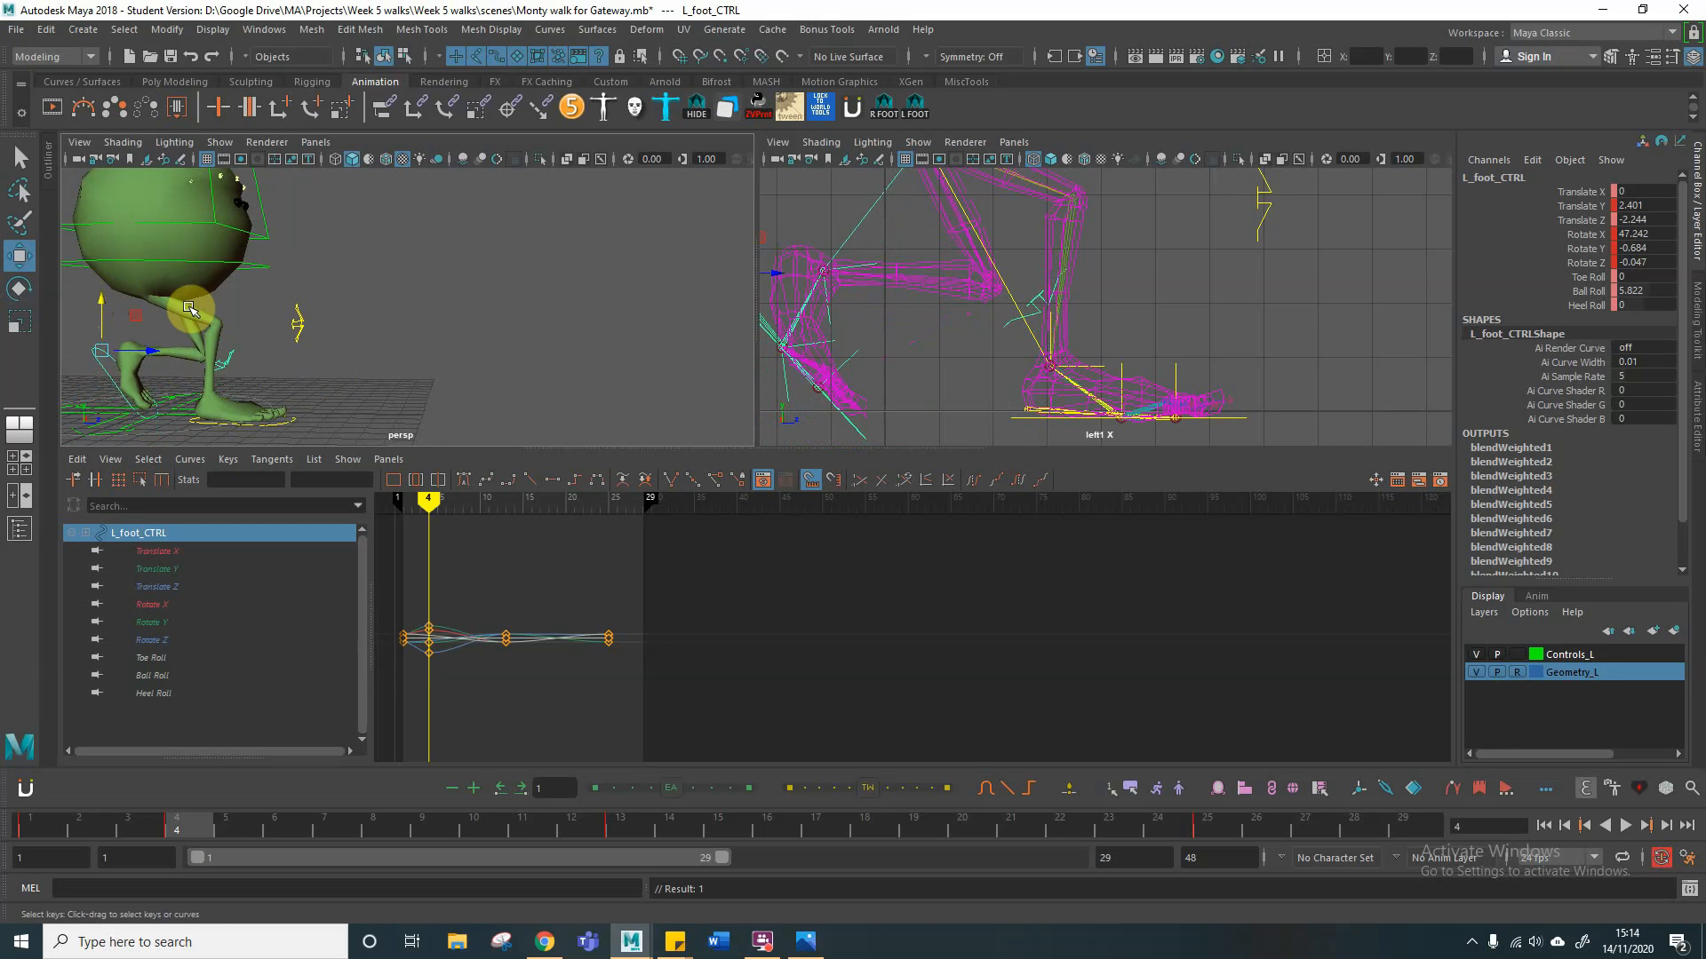
{"action": "left_click_drag", "start_coordinate": [385, 342], "coordinate": [452, 337], "text": "alt"}
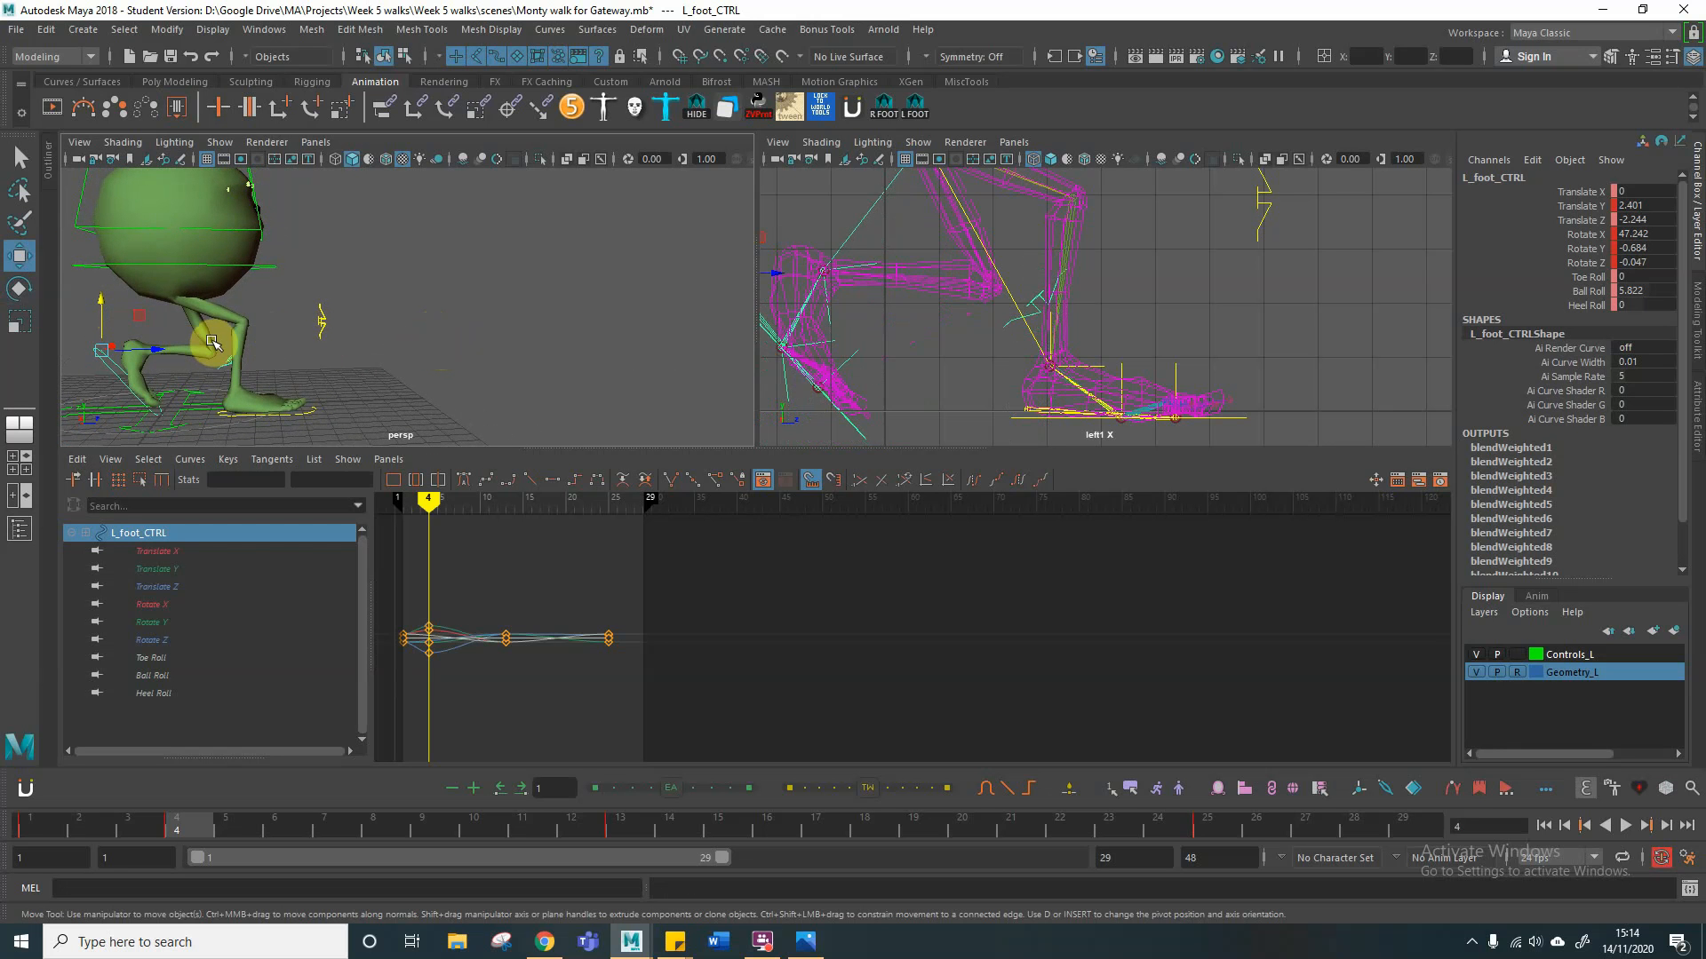
Step: Rotate the left foot control at frame 4 to a Rotate X of about 37 and lower it to a Translate Y of about 2.01
{"action": "key", "text": "e"}
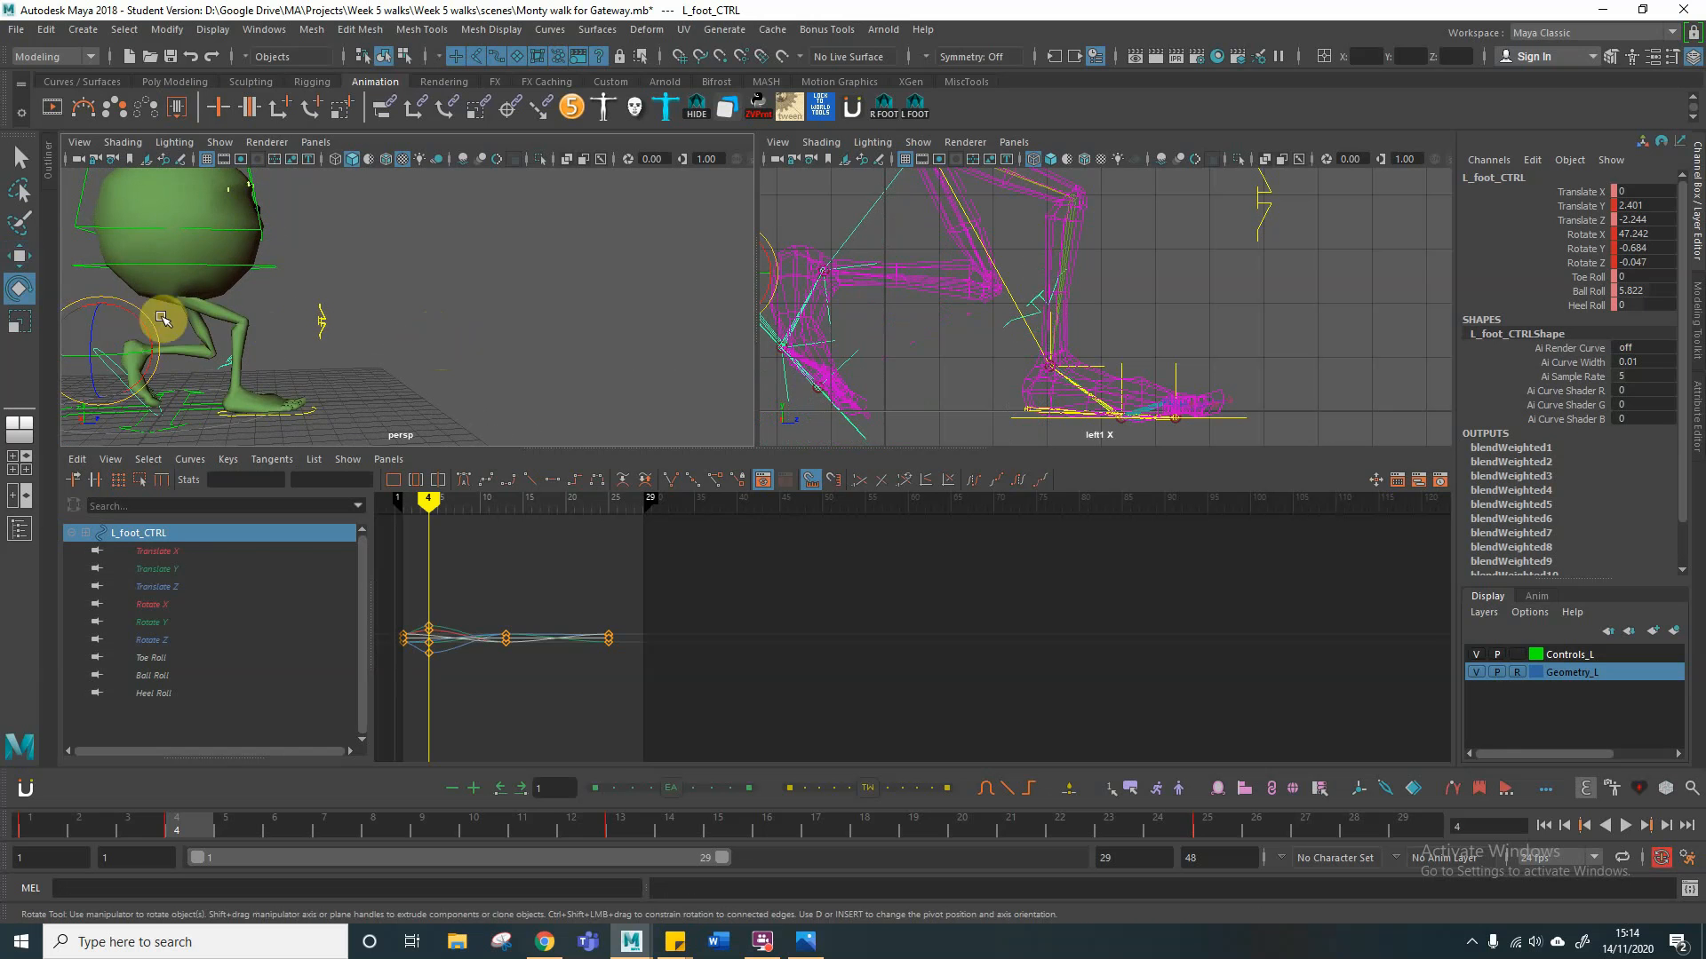
{"action": "mouse_move", "coordinate": [134, 352]}
{"action": "left_mouse_down", "text": "alt"}
{"action": "mouse_move", "coordinate": [65, 343]}
{"action": "mouse_move", "coordinate": [136, 333]}
{"action": "left_mouse_up", "text": "alt"}
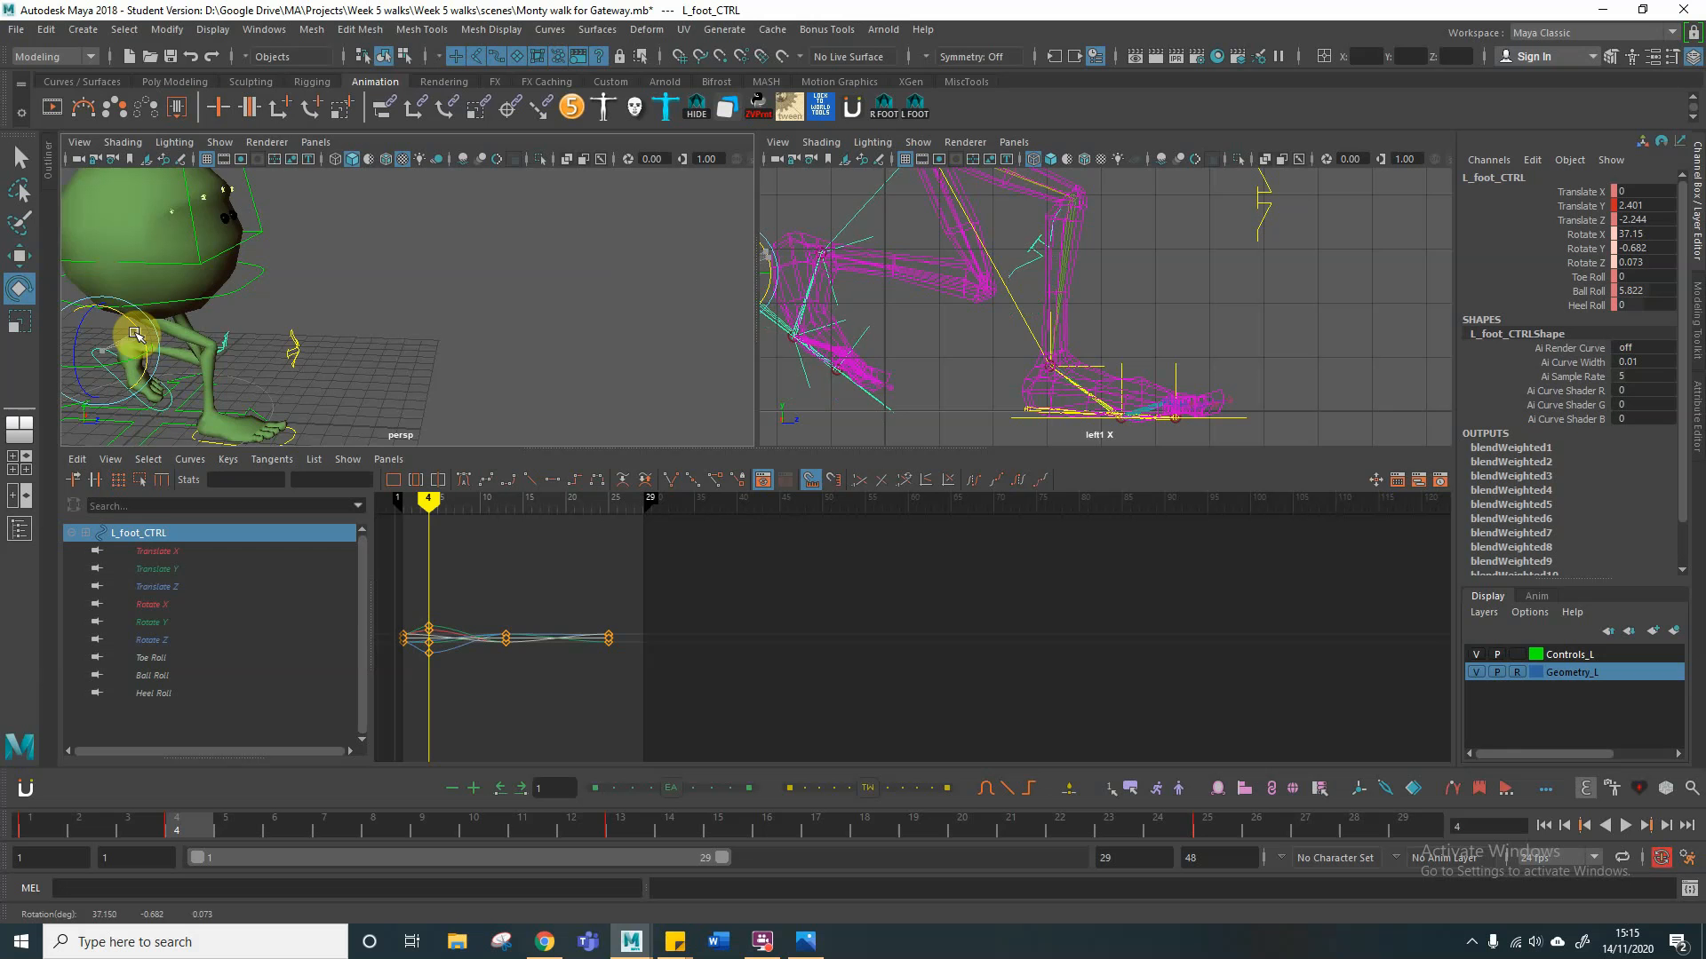
{"action": "key", "text": "w"}
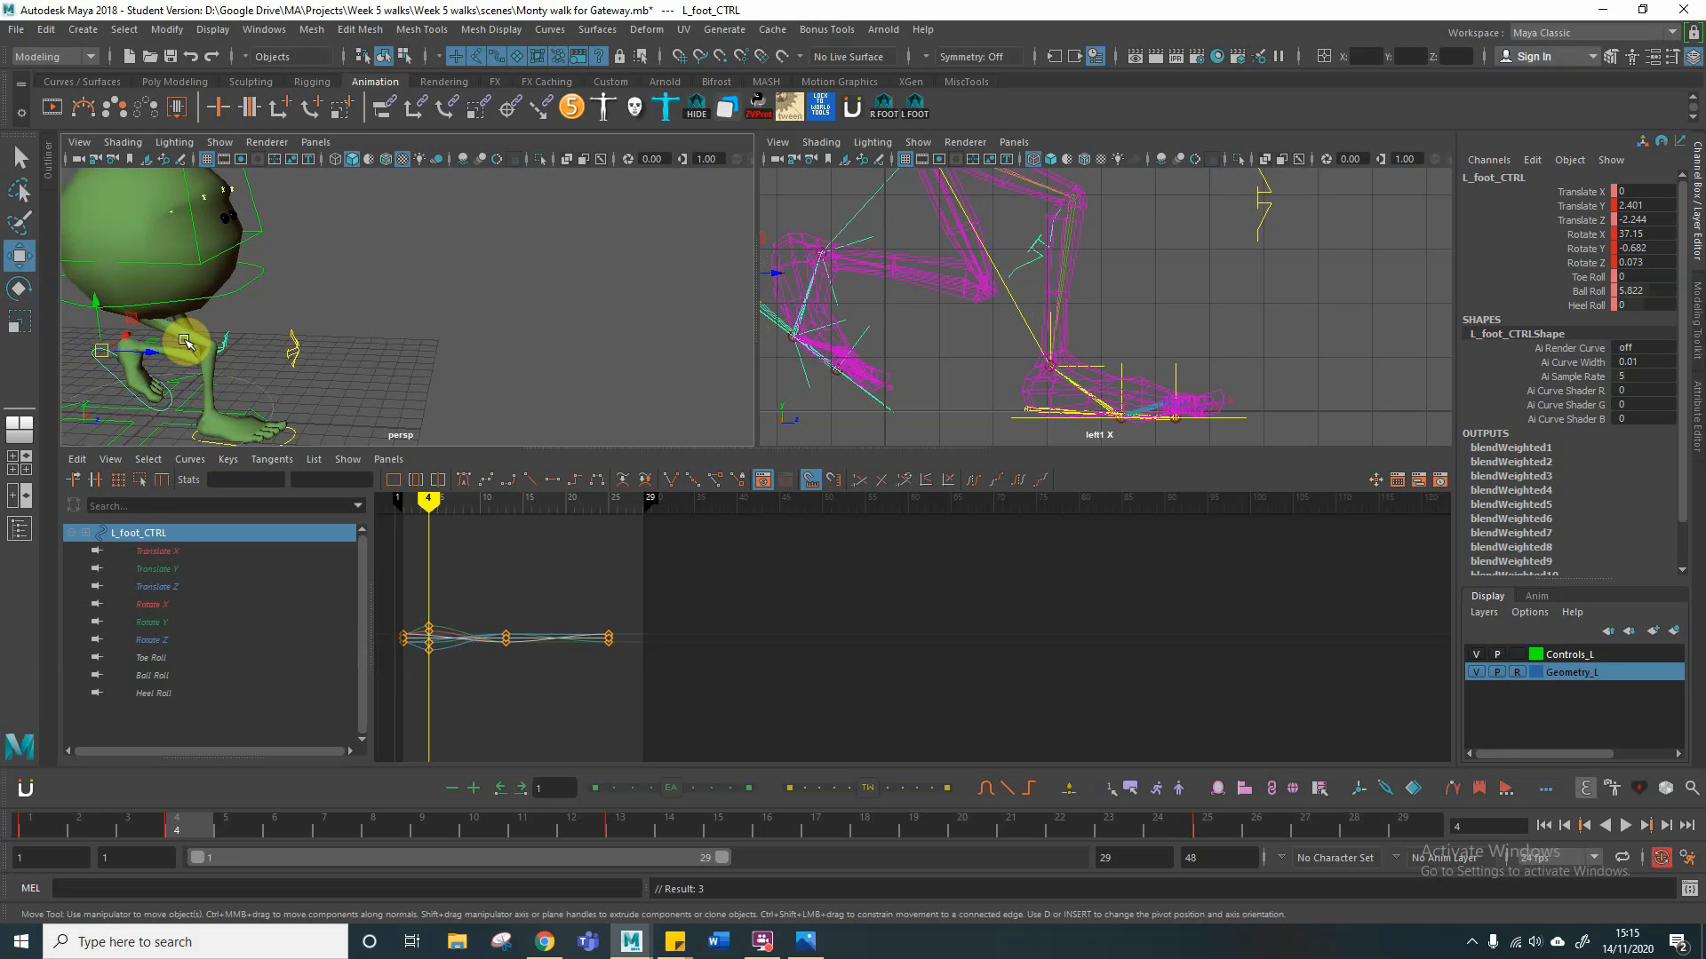
{"action": "left_click_drag", "start_coordinate": [98, 307], "coordinate": [100, 317]}
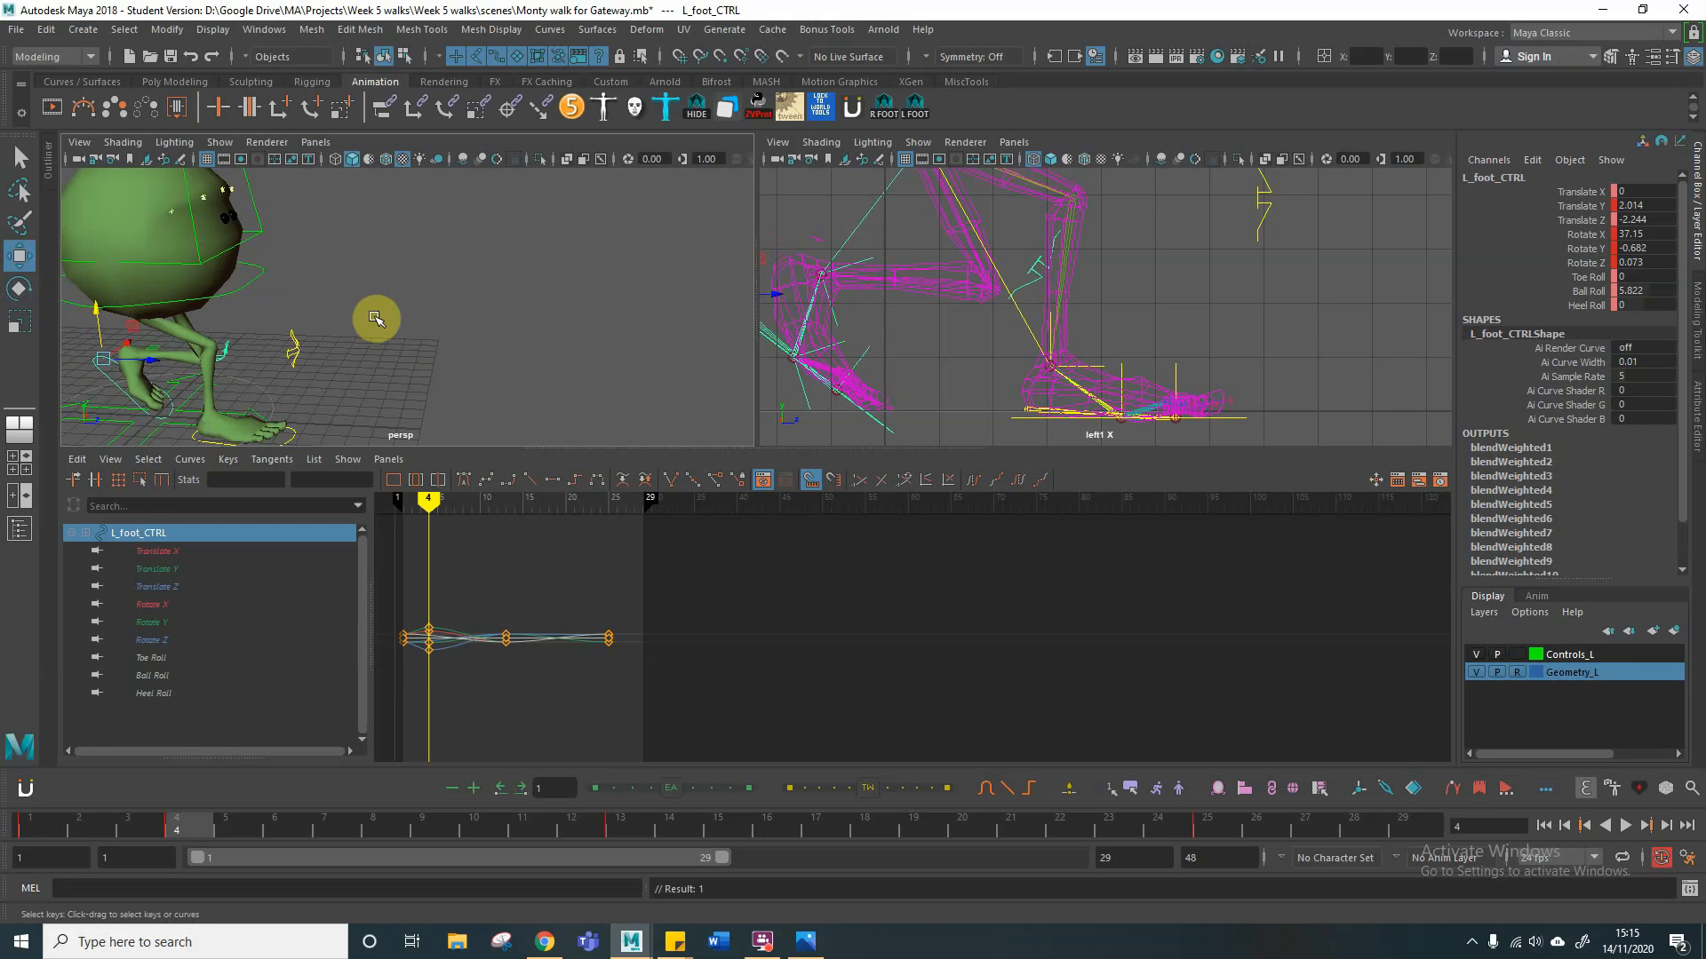
Step: Key all channels of the left and right foot controls at frame 4
{"action": "left_click_drag", "start_coordinate": [361, 331], "coordinate": [267, 308], "text": "alt"}
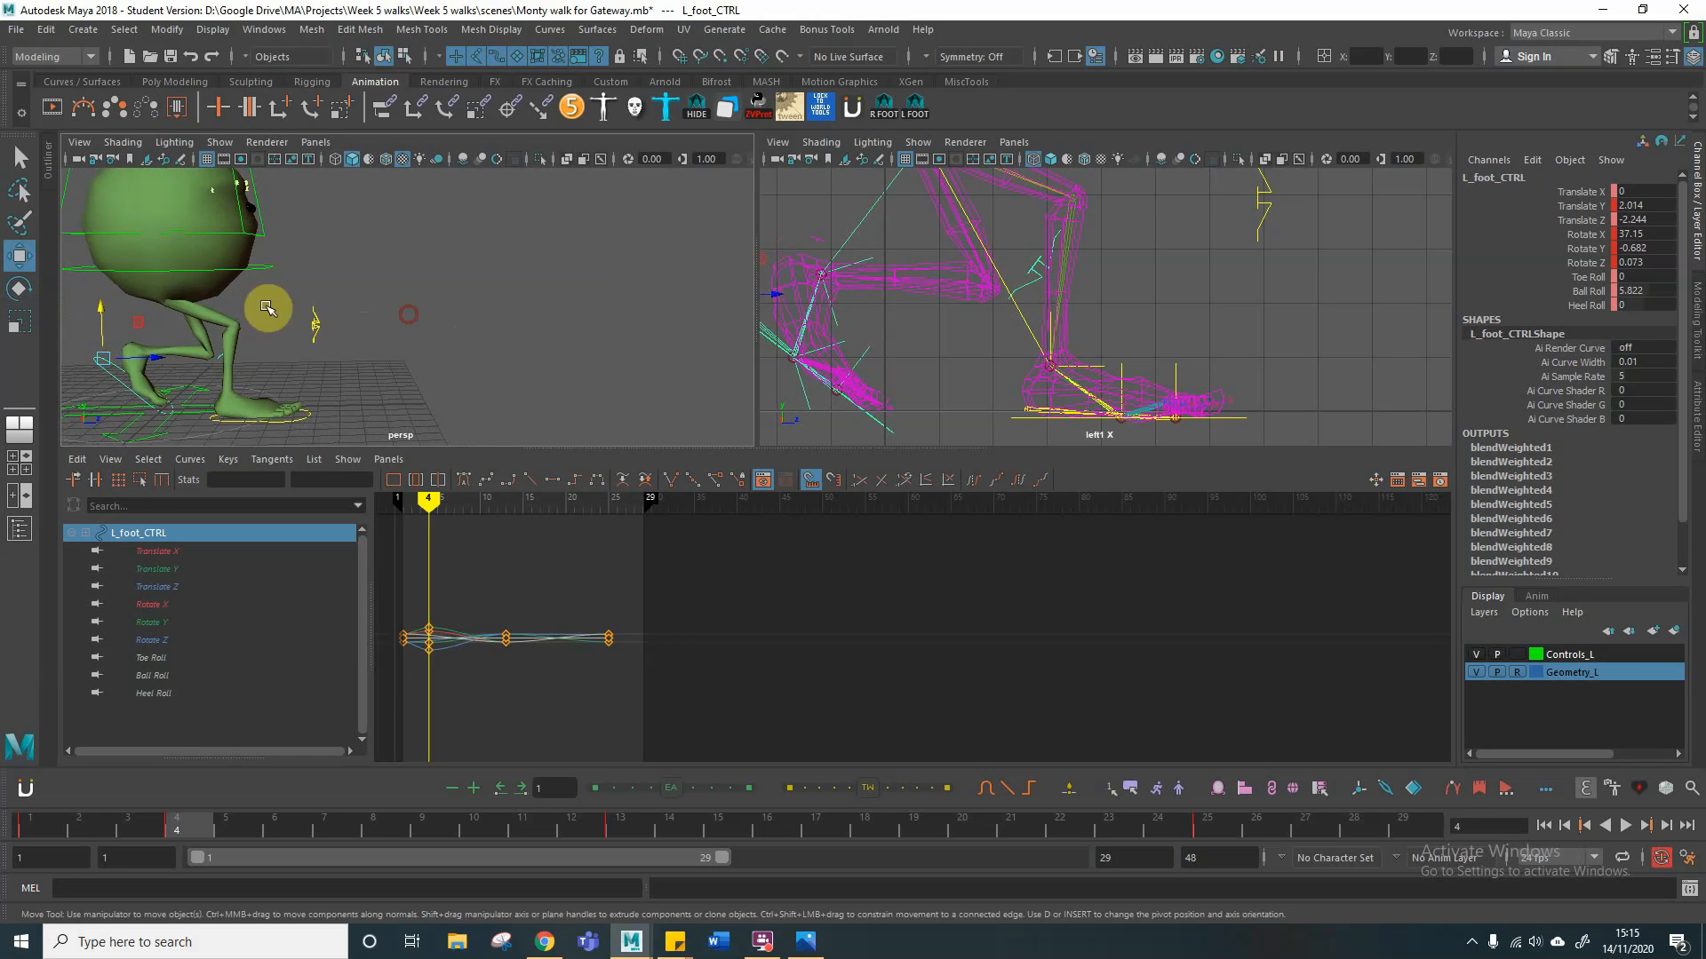
{"action": "mouse_move", "coordinate": [507, 290]}
{"action": "left_mouse_down", "text": "alt"}
{"action": "mouse_move", "coordinate": [544, 274]}
{"action": "mouse_move", "coordinate": [513, 290]}
{"action": "left_mouse_up", "text": "alt"}
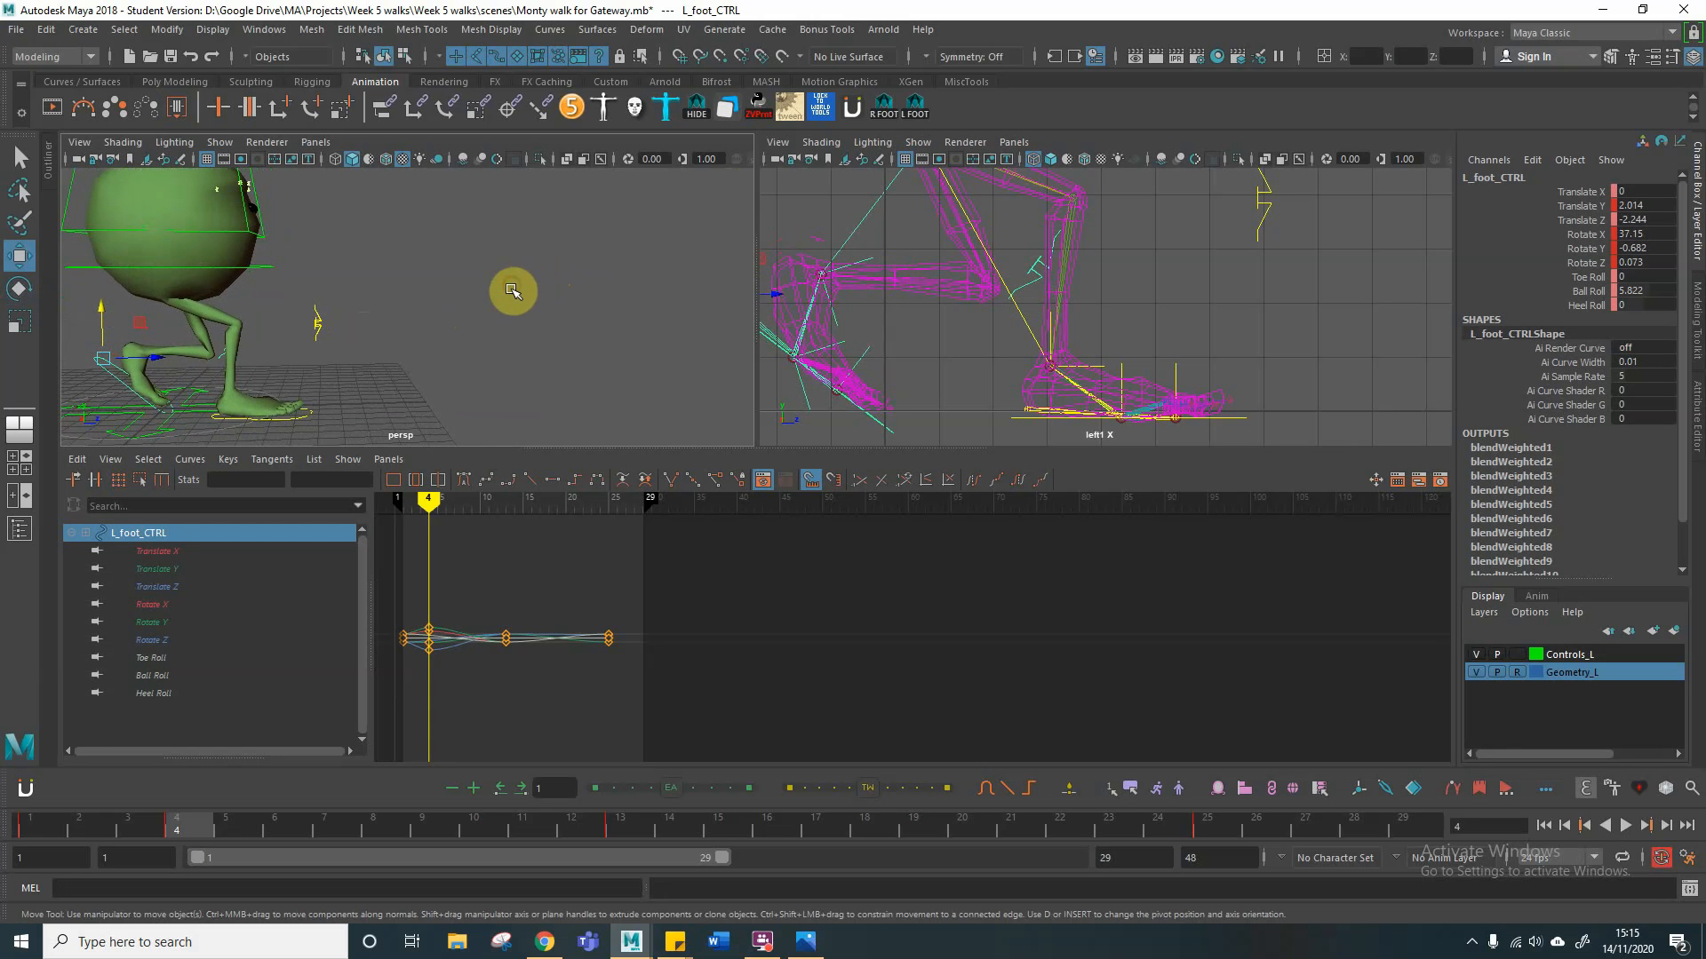
{"action": "left_click", "coordinate": [111, 373]}
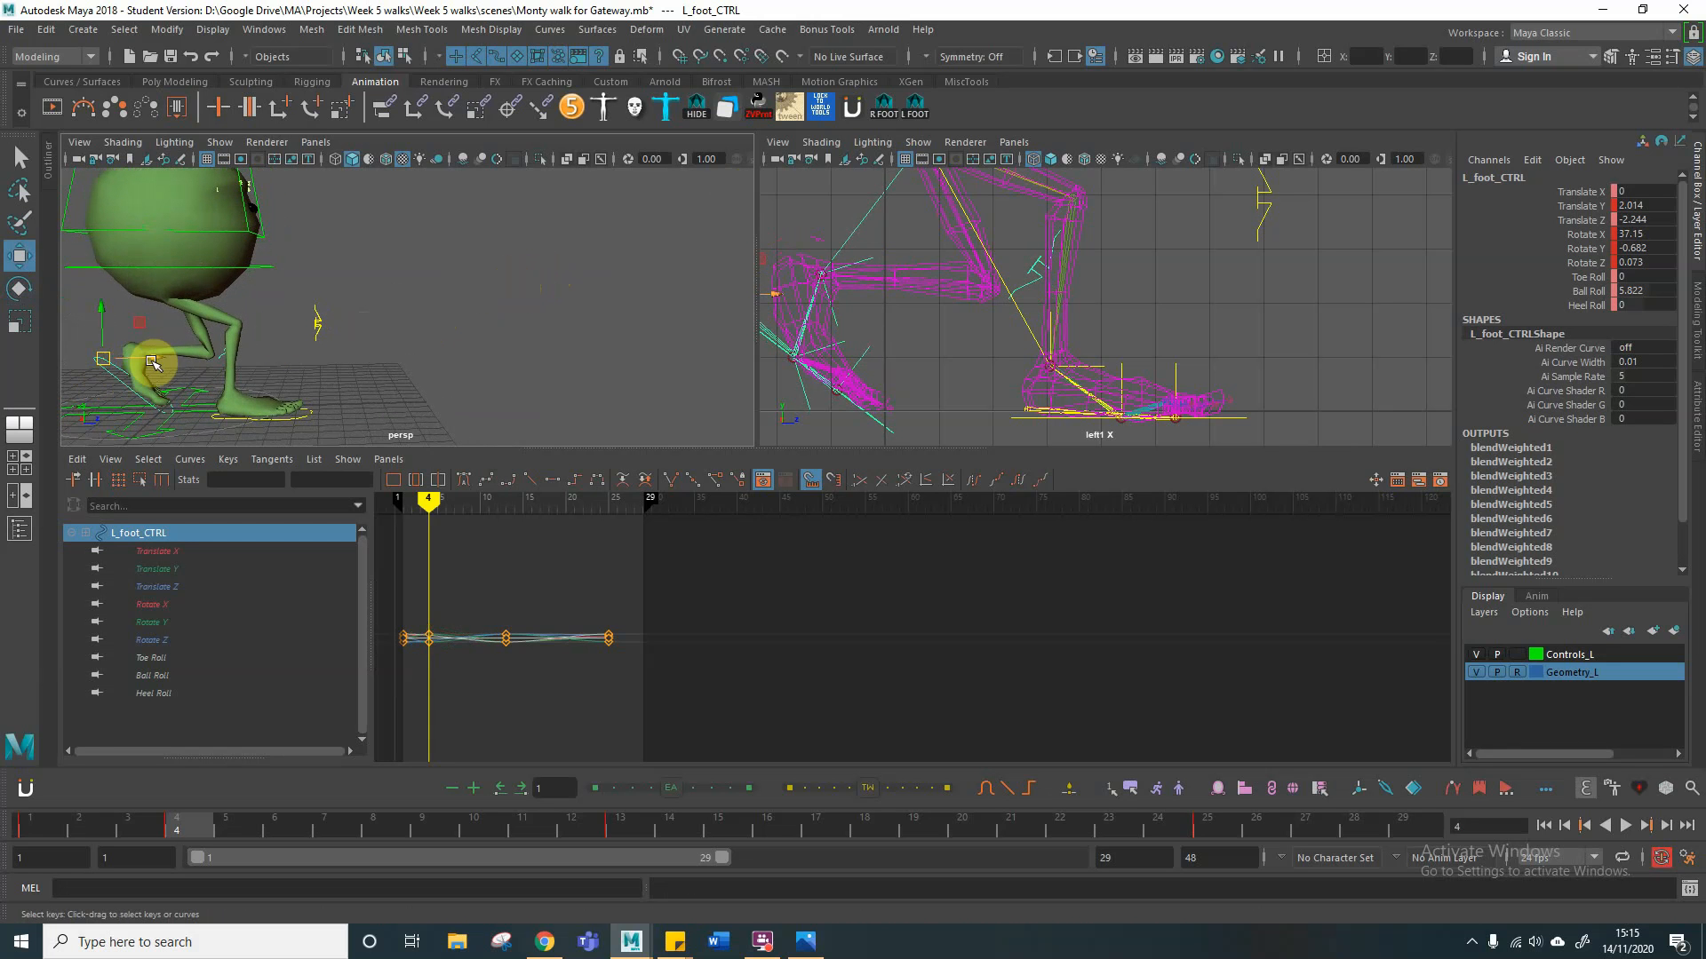
{"action": "left_click", "coordinate": [312, 418]}
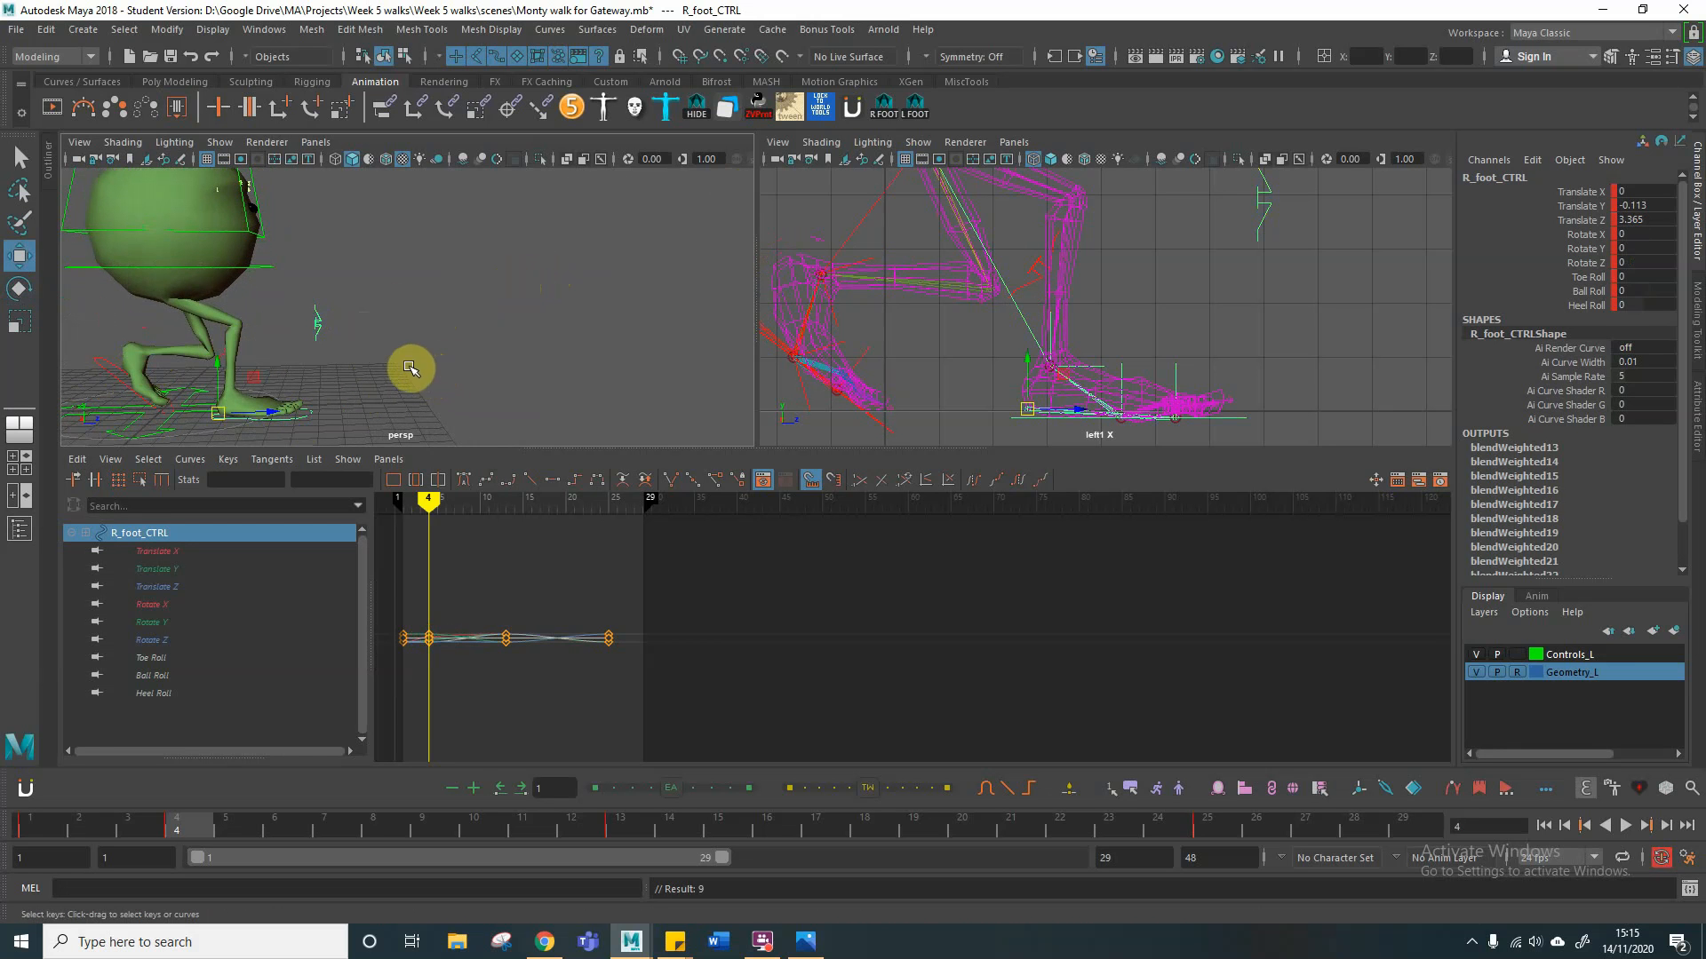
Step: At frame 16, set the left foot control's Rotate X, Y and Z to 0 and raise it to a Translate Y of about -0.012
{"action": "mouse_move", "coordinate": [429, 500]}
{"action": "left_mouse_down"}
{"action": "mouse_move", "coordinate": [637, 500]}
{"action": "mouse_move", "coordinate": [529, 504]}
{"action": "left_mouse_up"}
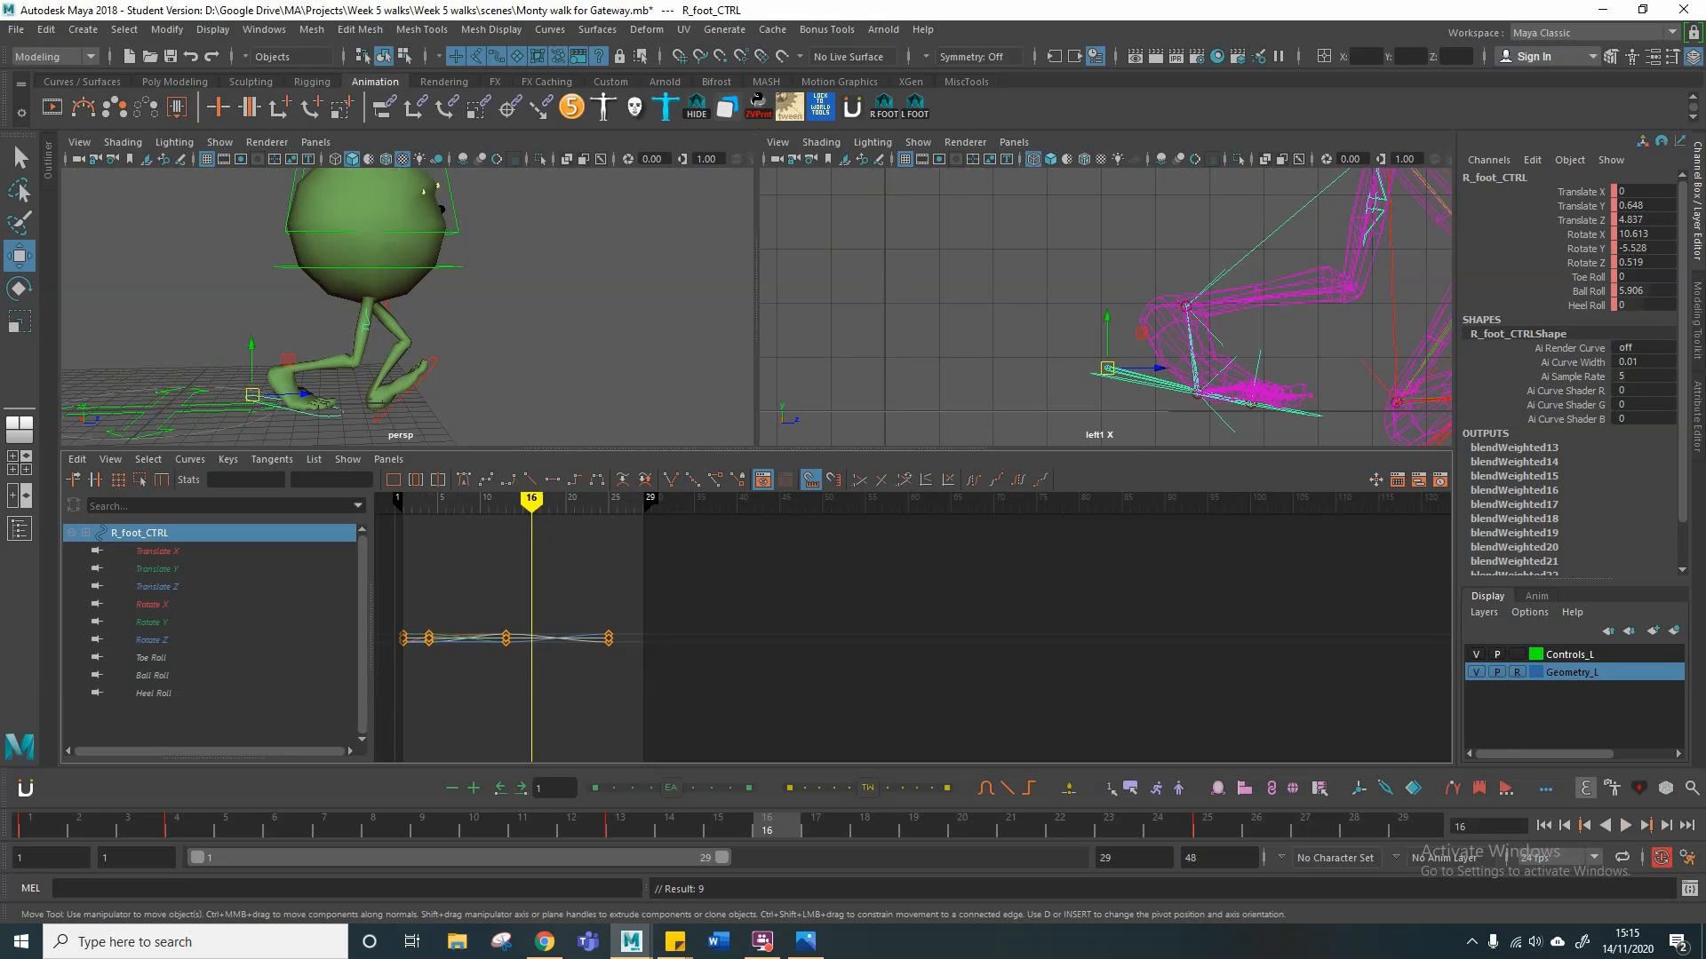
{"action": "left_click", "coordinate": [446, 363]}
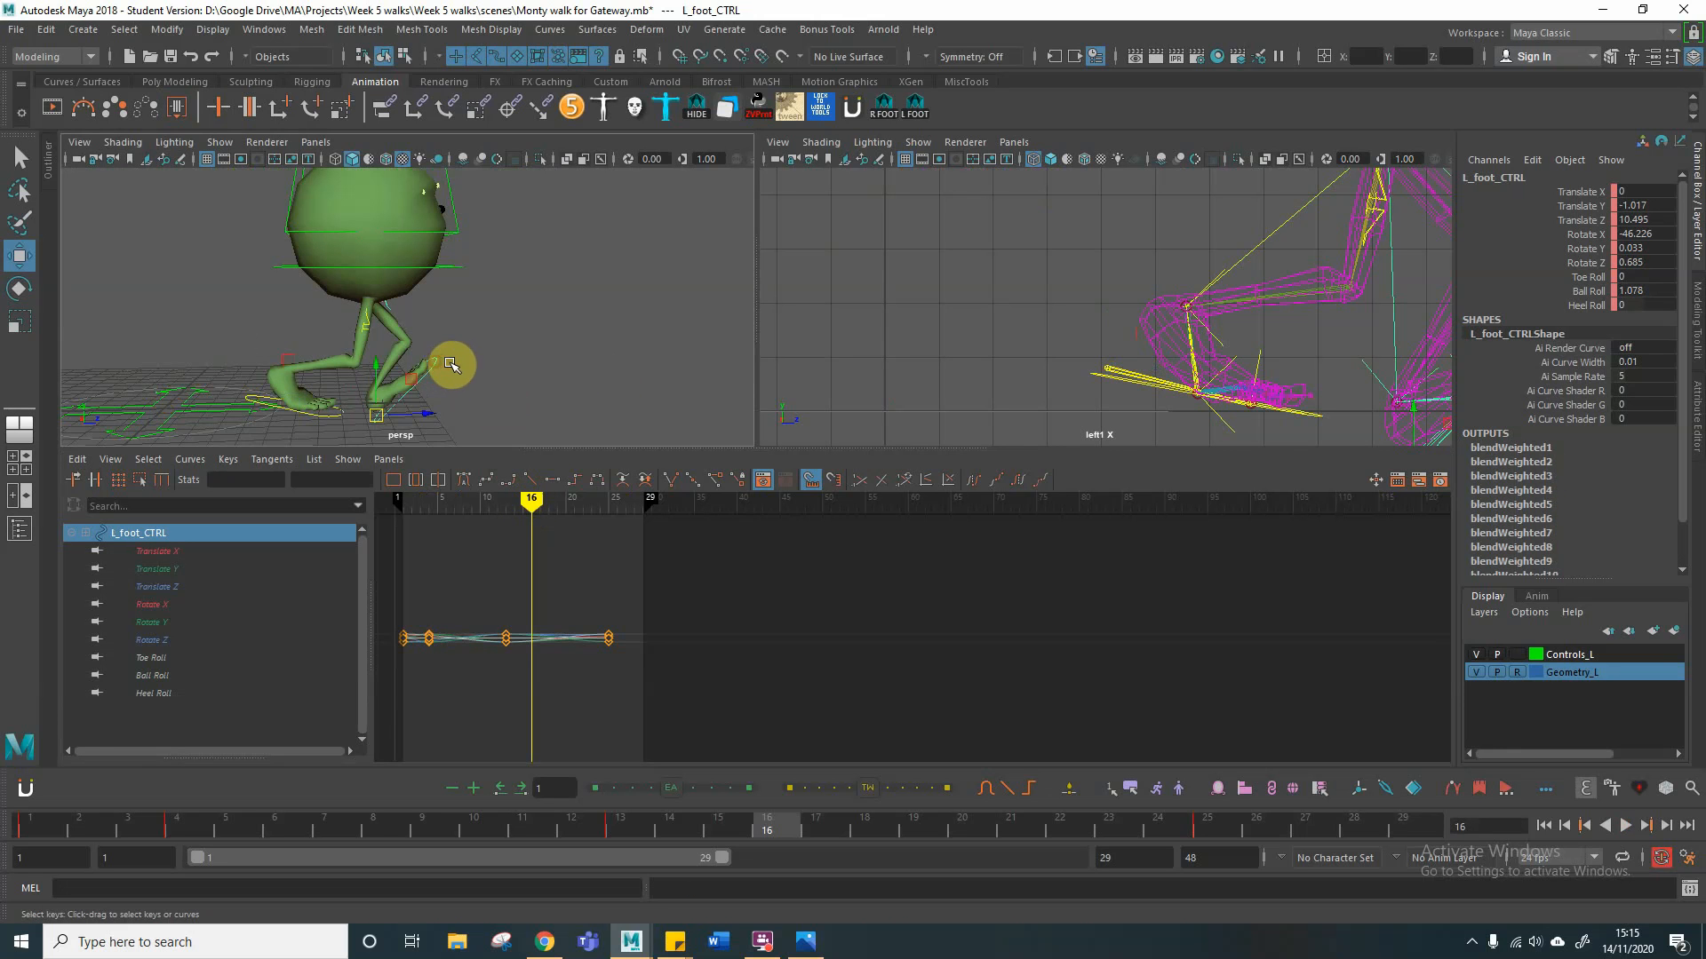
{"action": "left_click", "coordinate": [1635, 248]}
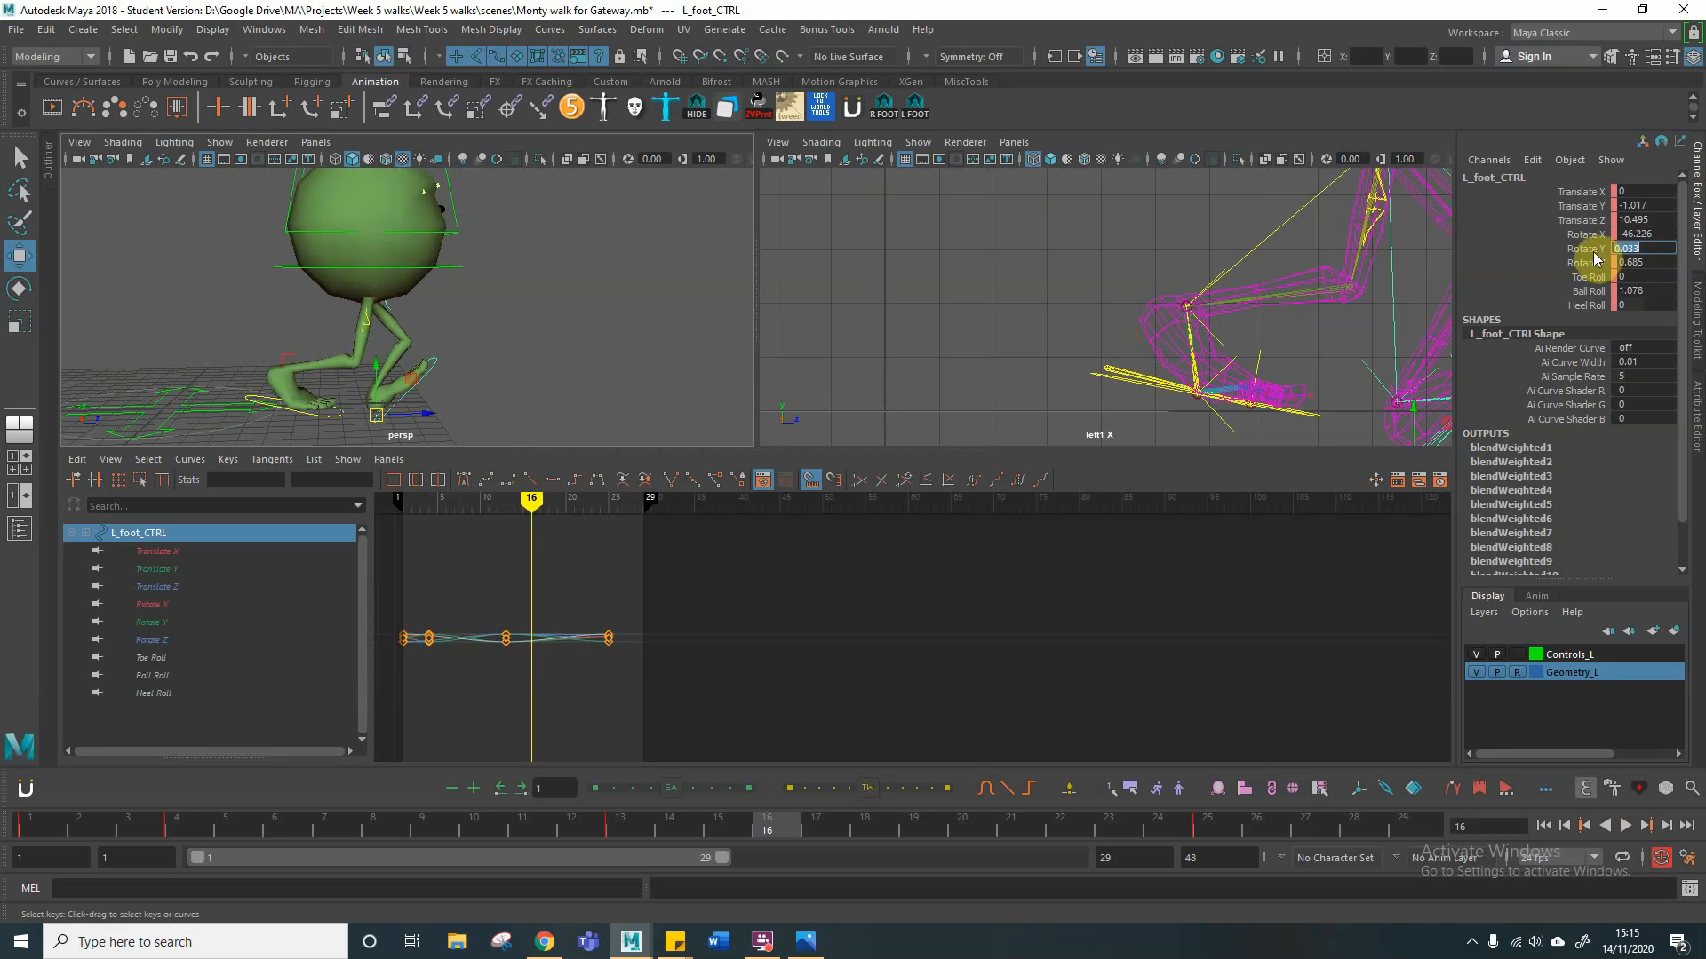
{"action": "type", "text": "0"}
{"action": "key", "text": "Return"}
{"action": "double_click", "coordinate": [1649, 263]}
{"action": "type", "text": "0"}
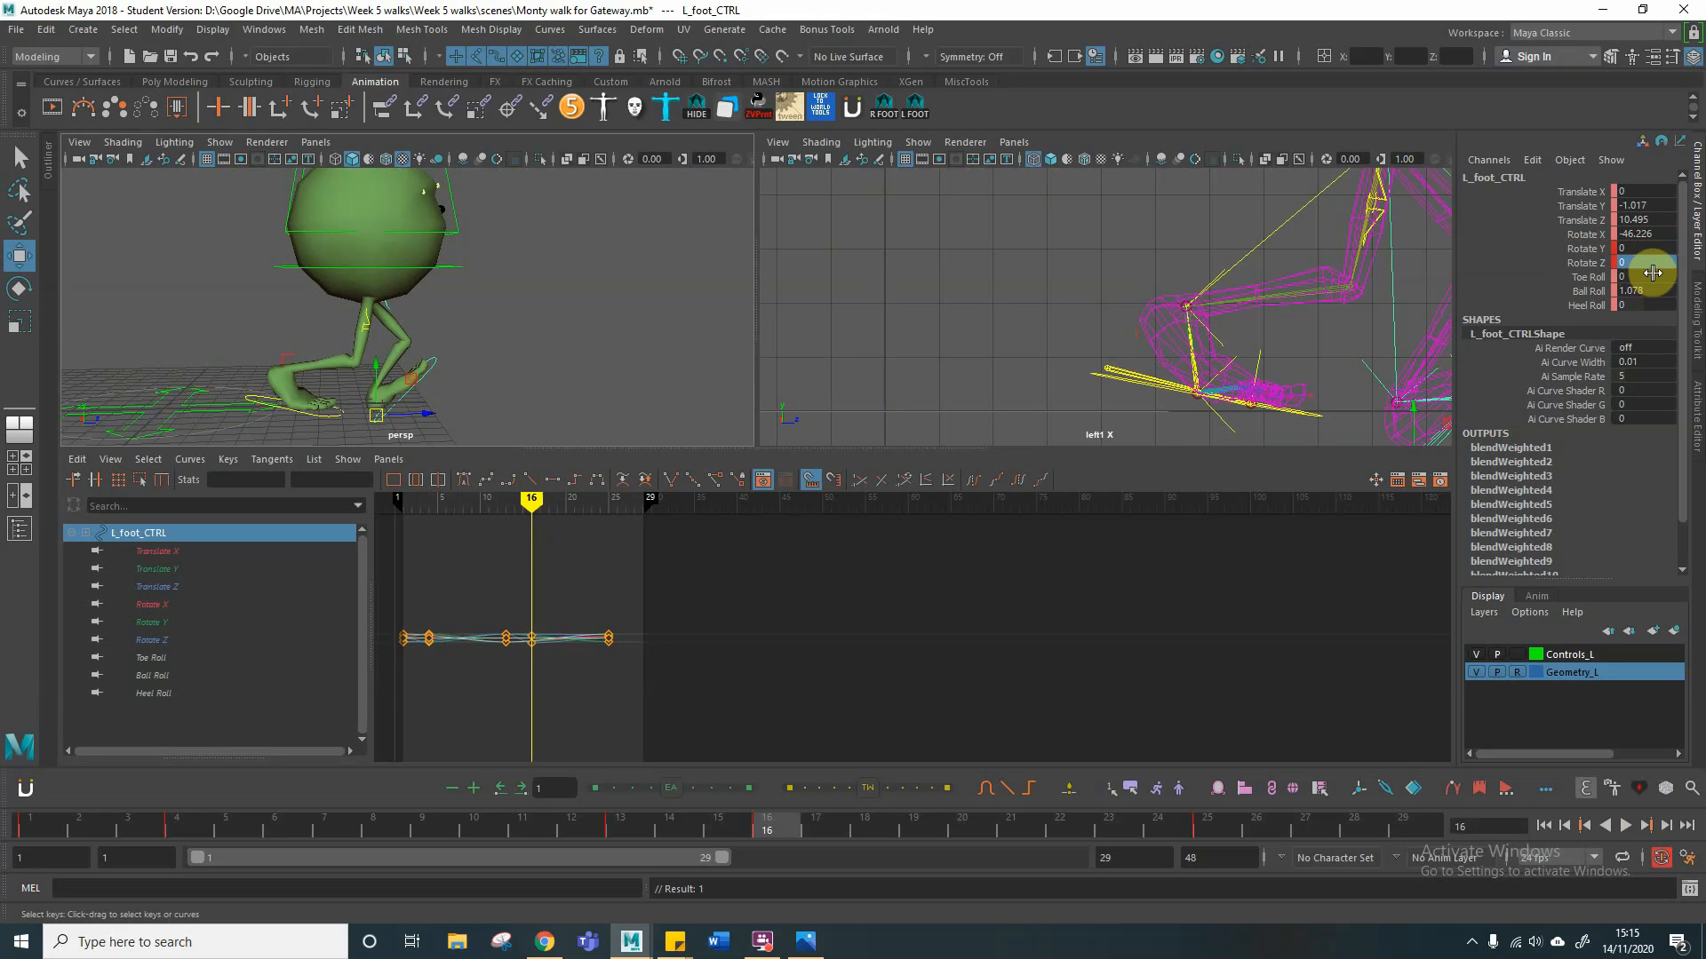
{"action": "double_click", "coordinate": [1670, 234]}
{"action": "type", "text": "0"}
{"action": "key", "text": "Return"}
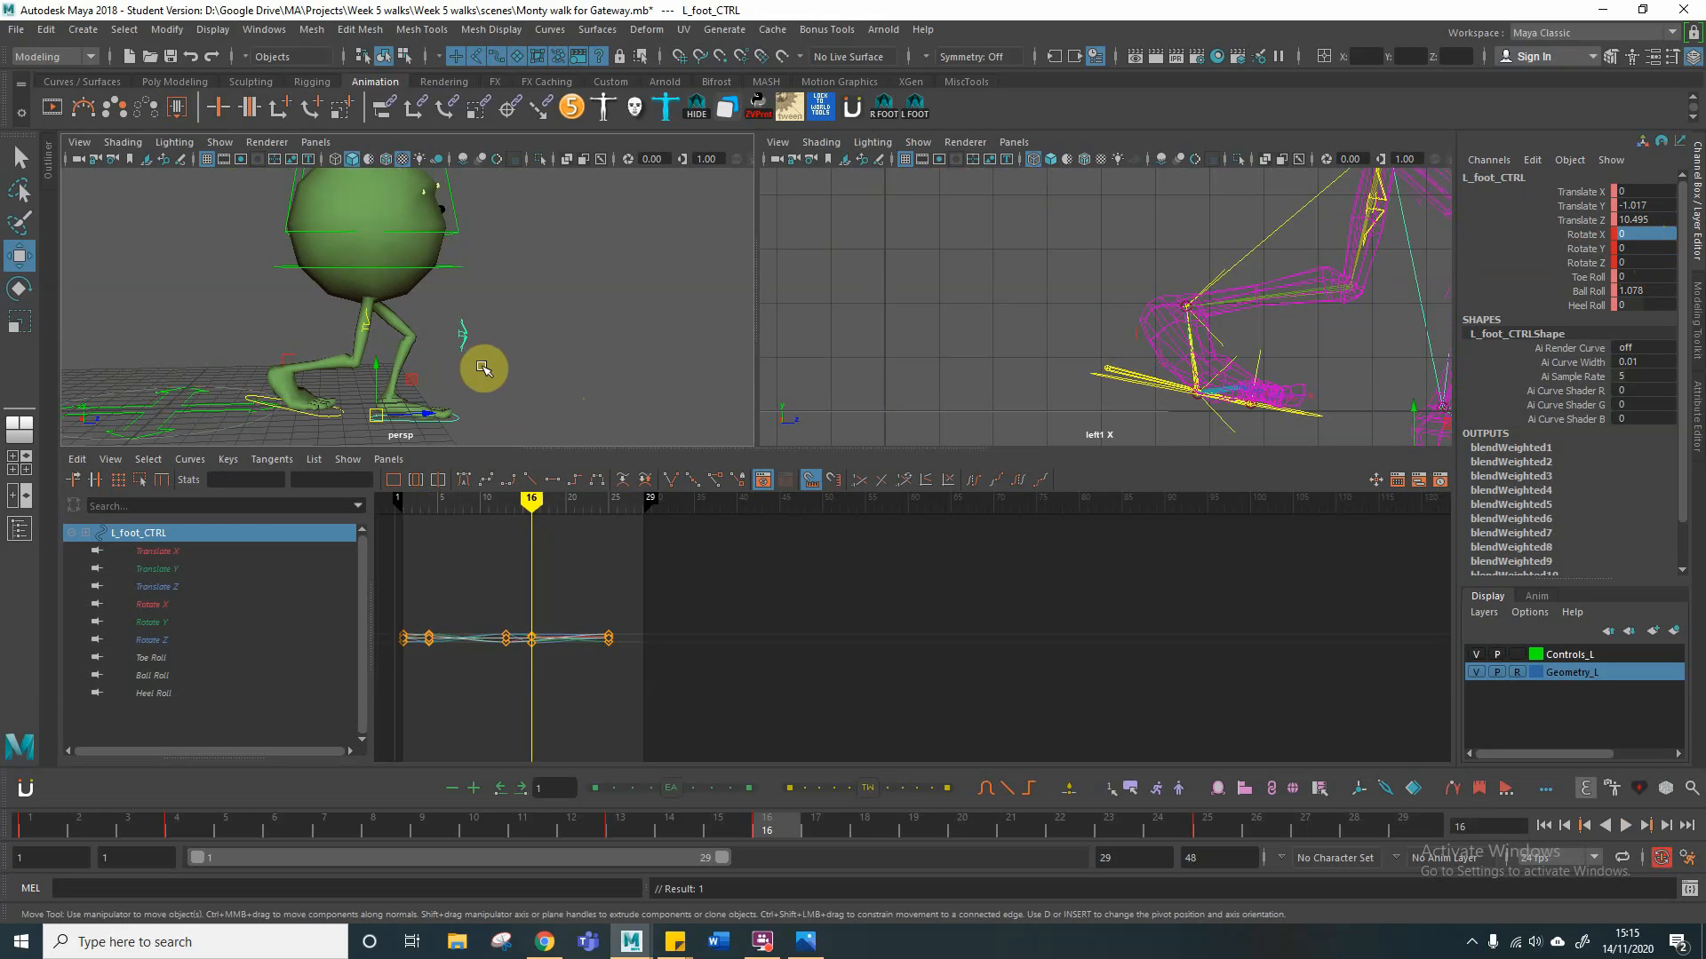
{"action": "middle_click_drag", "start_coordinate": [967, 337], "coordinate": [675, 322], "text": "alt"}
{"action": "left_click_drag", "start_coordinate": [373, 367], "coordinate": [381, 347]}
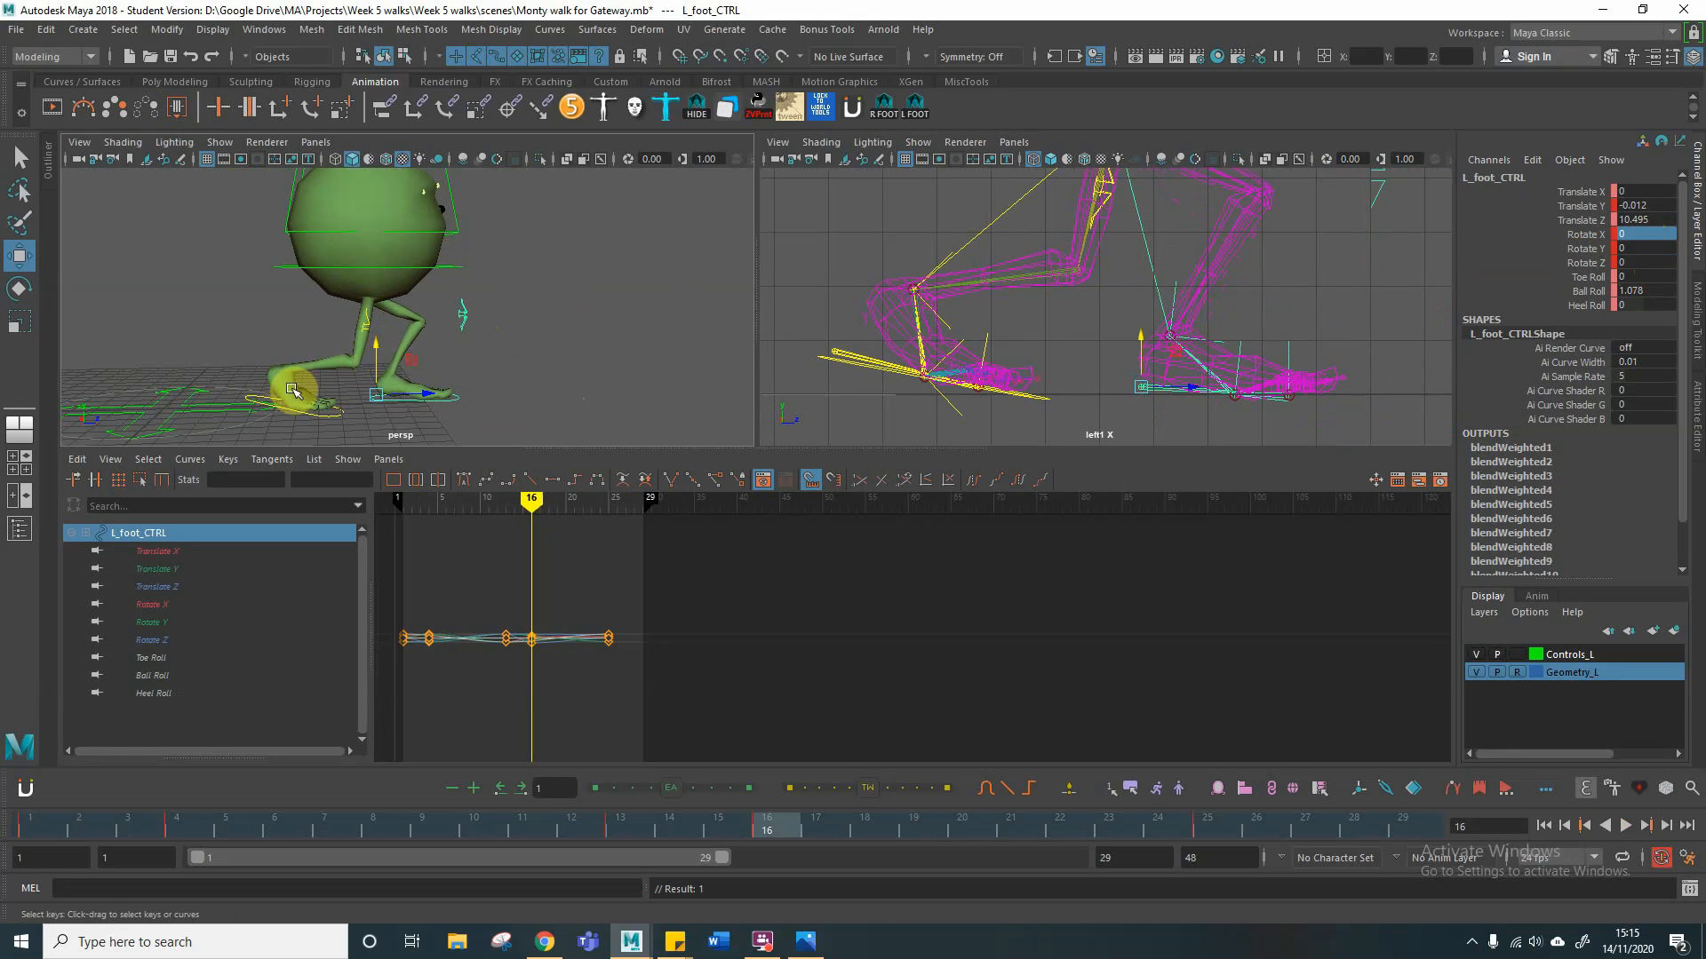
Step: Rotate the right foot control at frame 16 to a Rotate X of about 47 and raise it to a Translate Y of about 2.4
{"action": "left_click", "coordinate": [325, 420]}
{"action": "left_click", "coordinate": [337, 416]}
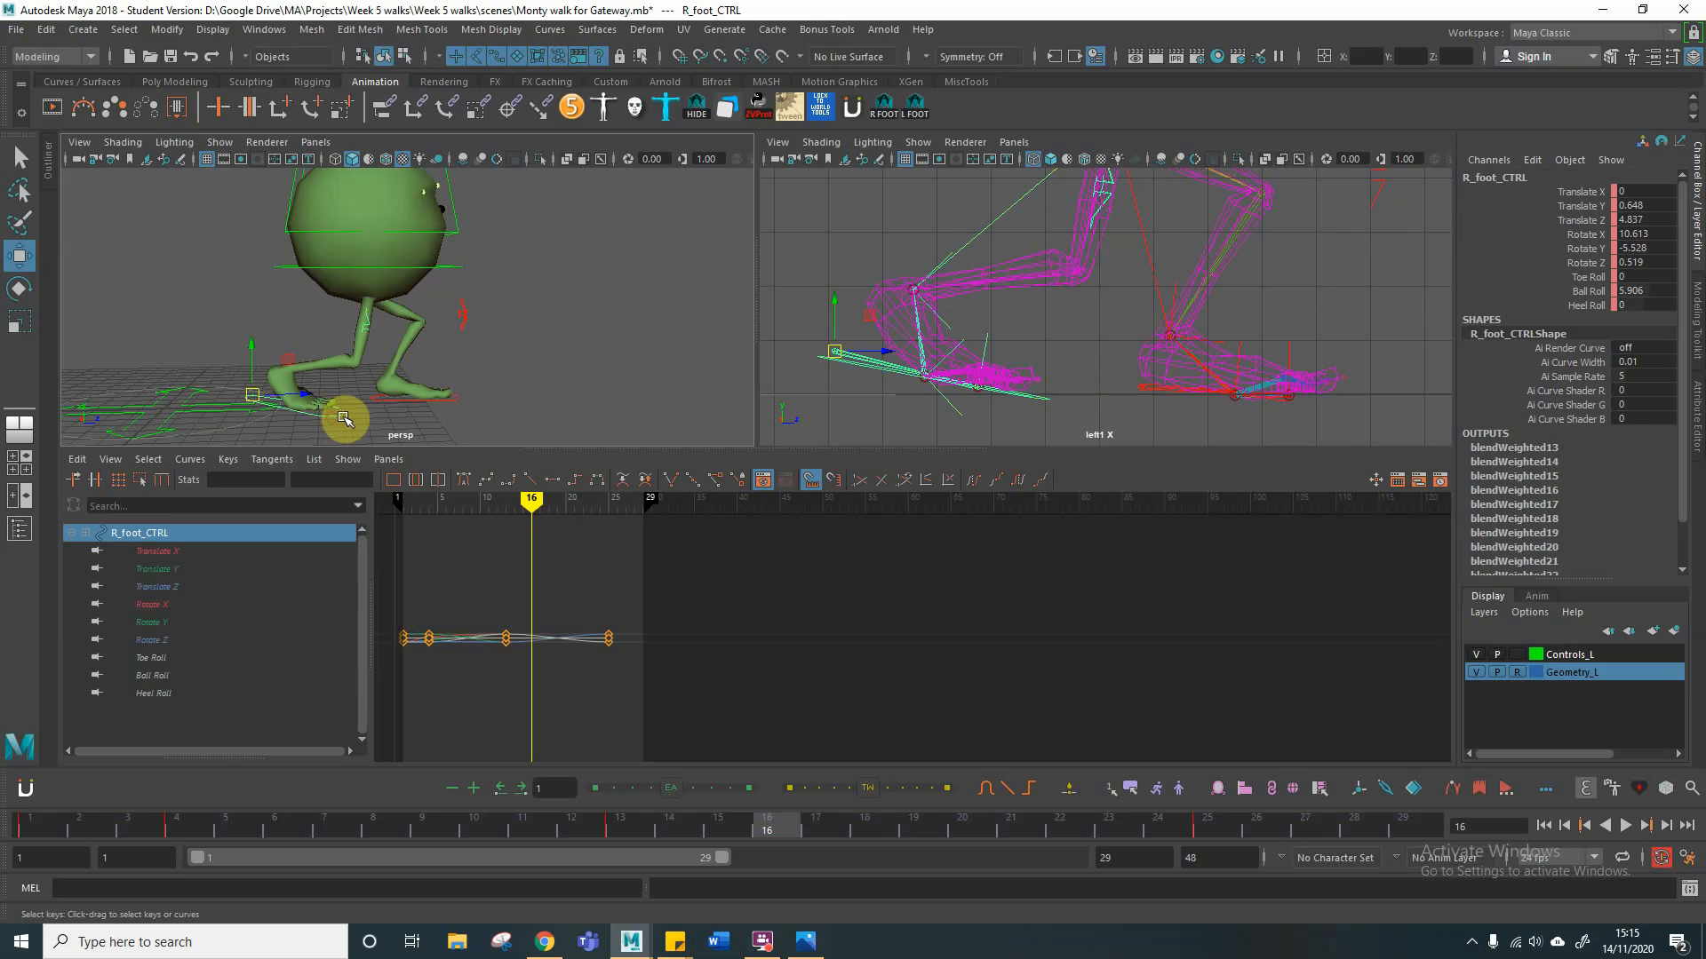
{"action": "key", "text": "e"}
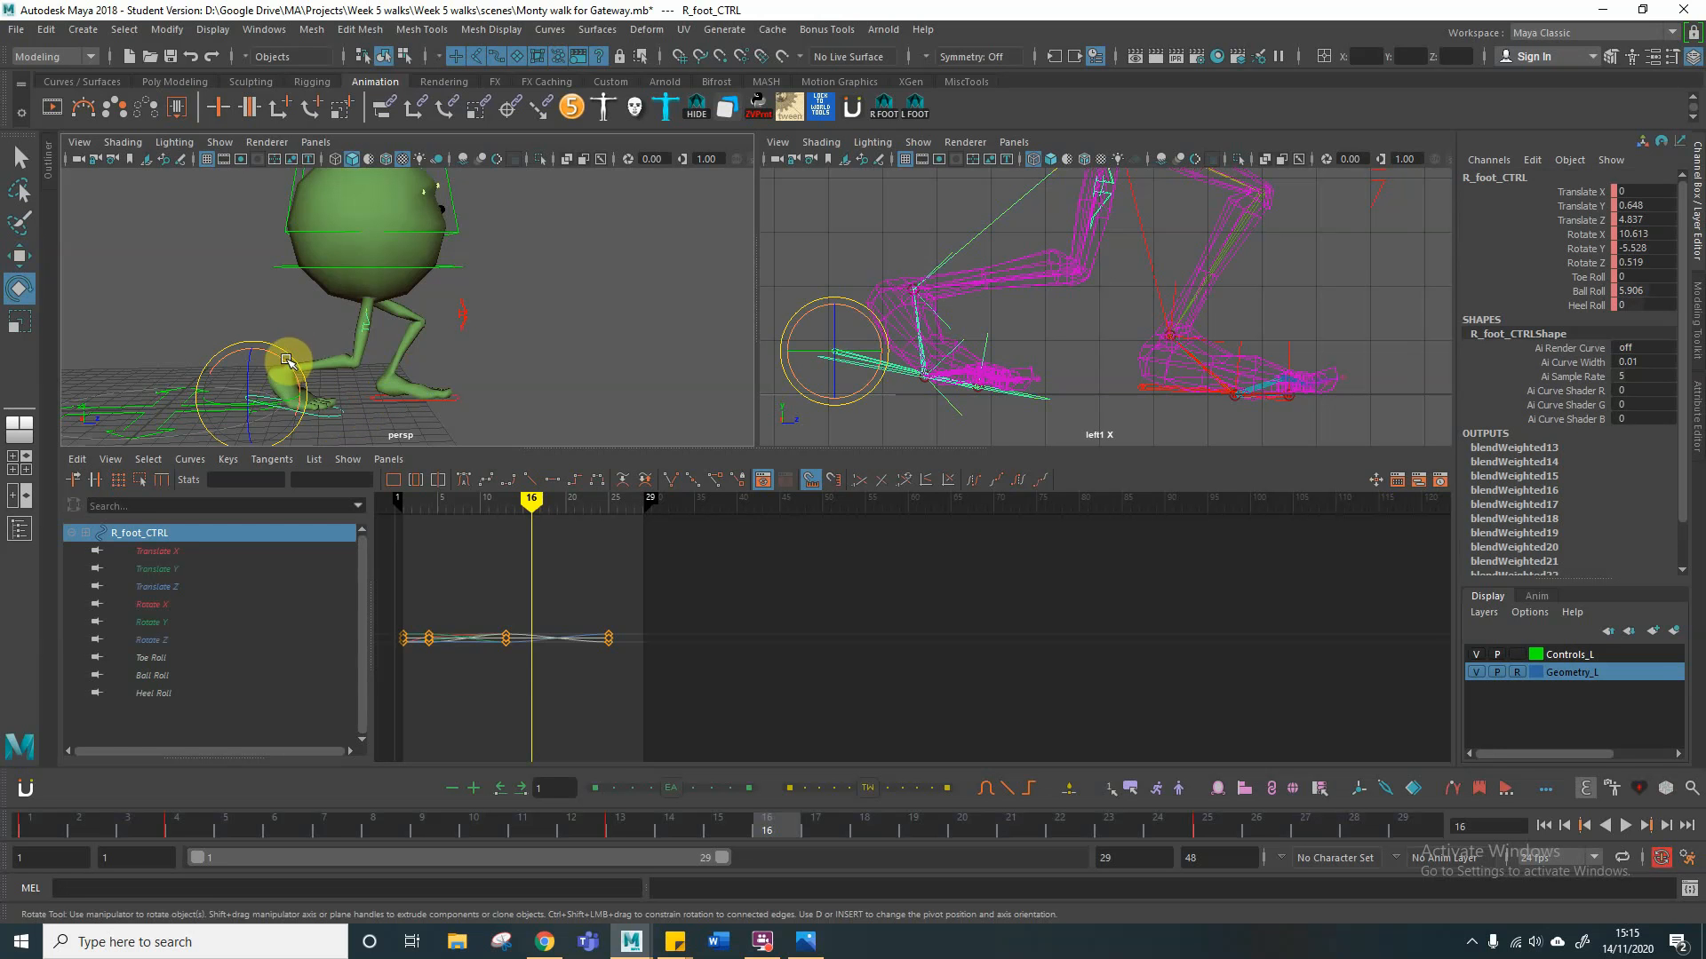
{"action": "left_click_drag", "start_coordinate": [285, 364], "coordinate": [262, 324]}
{"action": "key", "text": "w"}
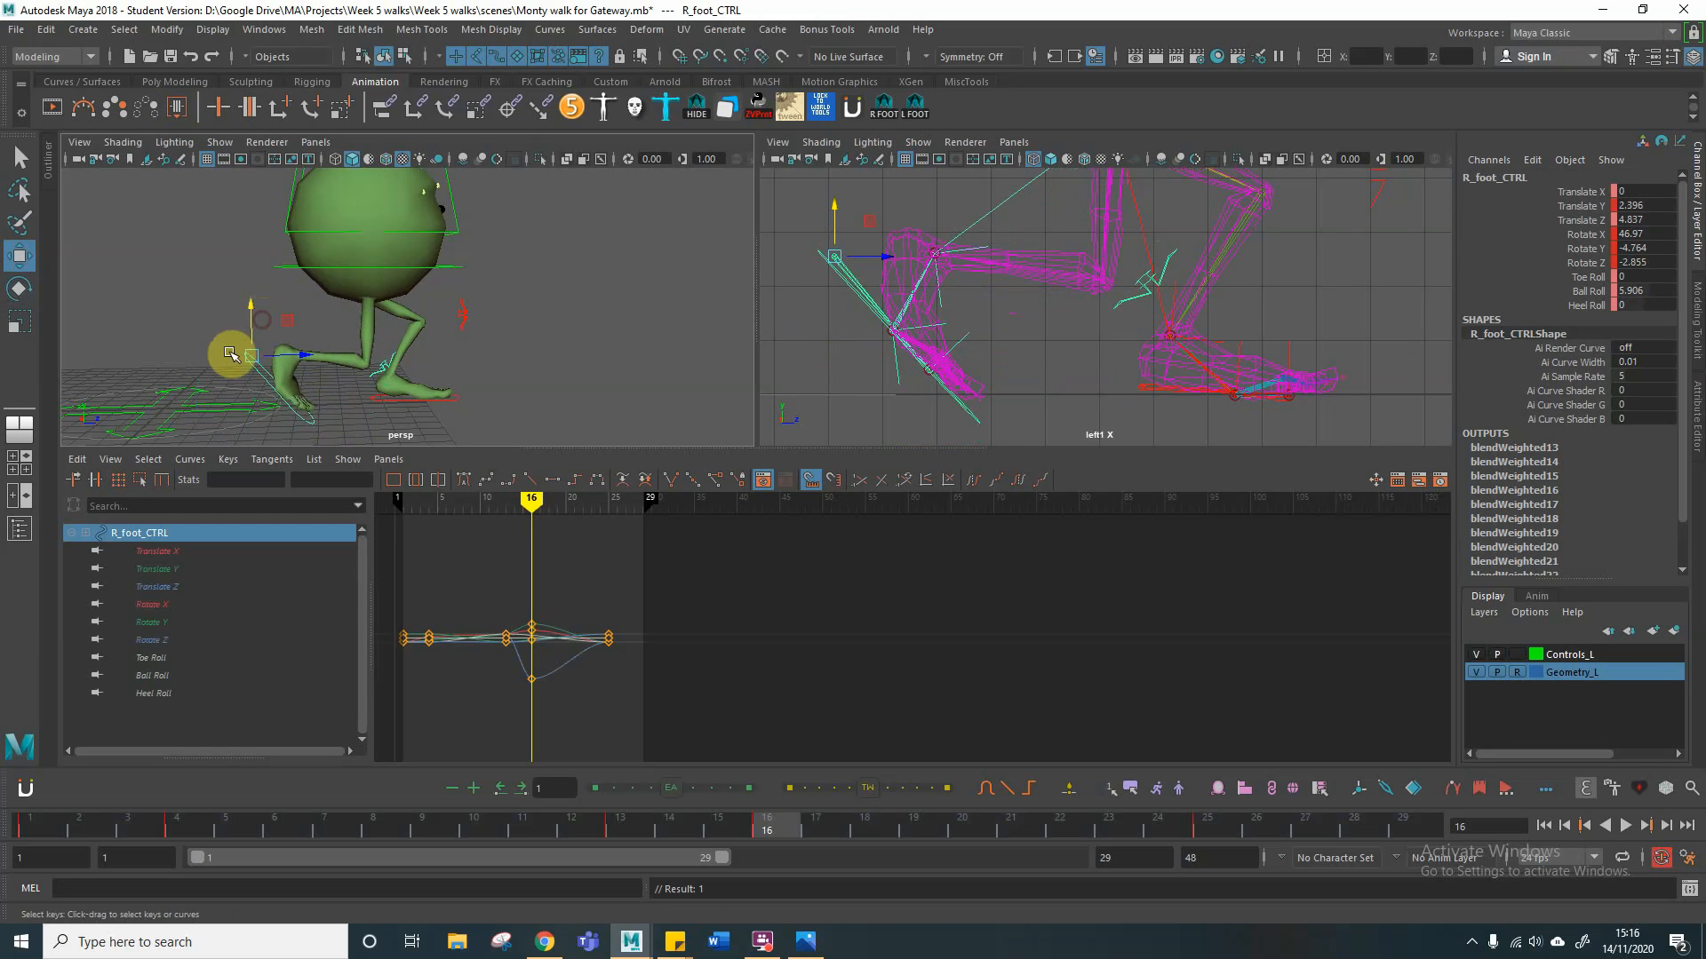
Step: Reduce the right foot control's Rotate X to about 39.6 and lower it to a Translate Y of about 2.12 at frame 16
{"action": "key", "text": "e"}
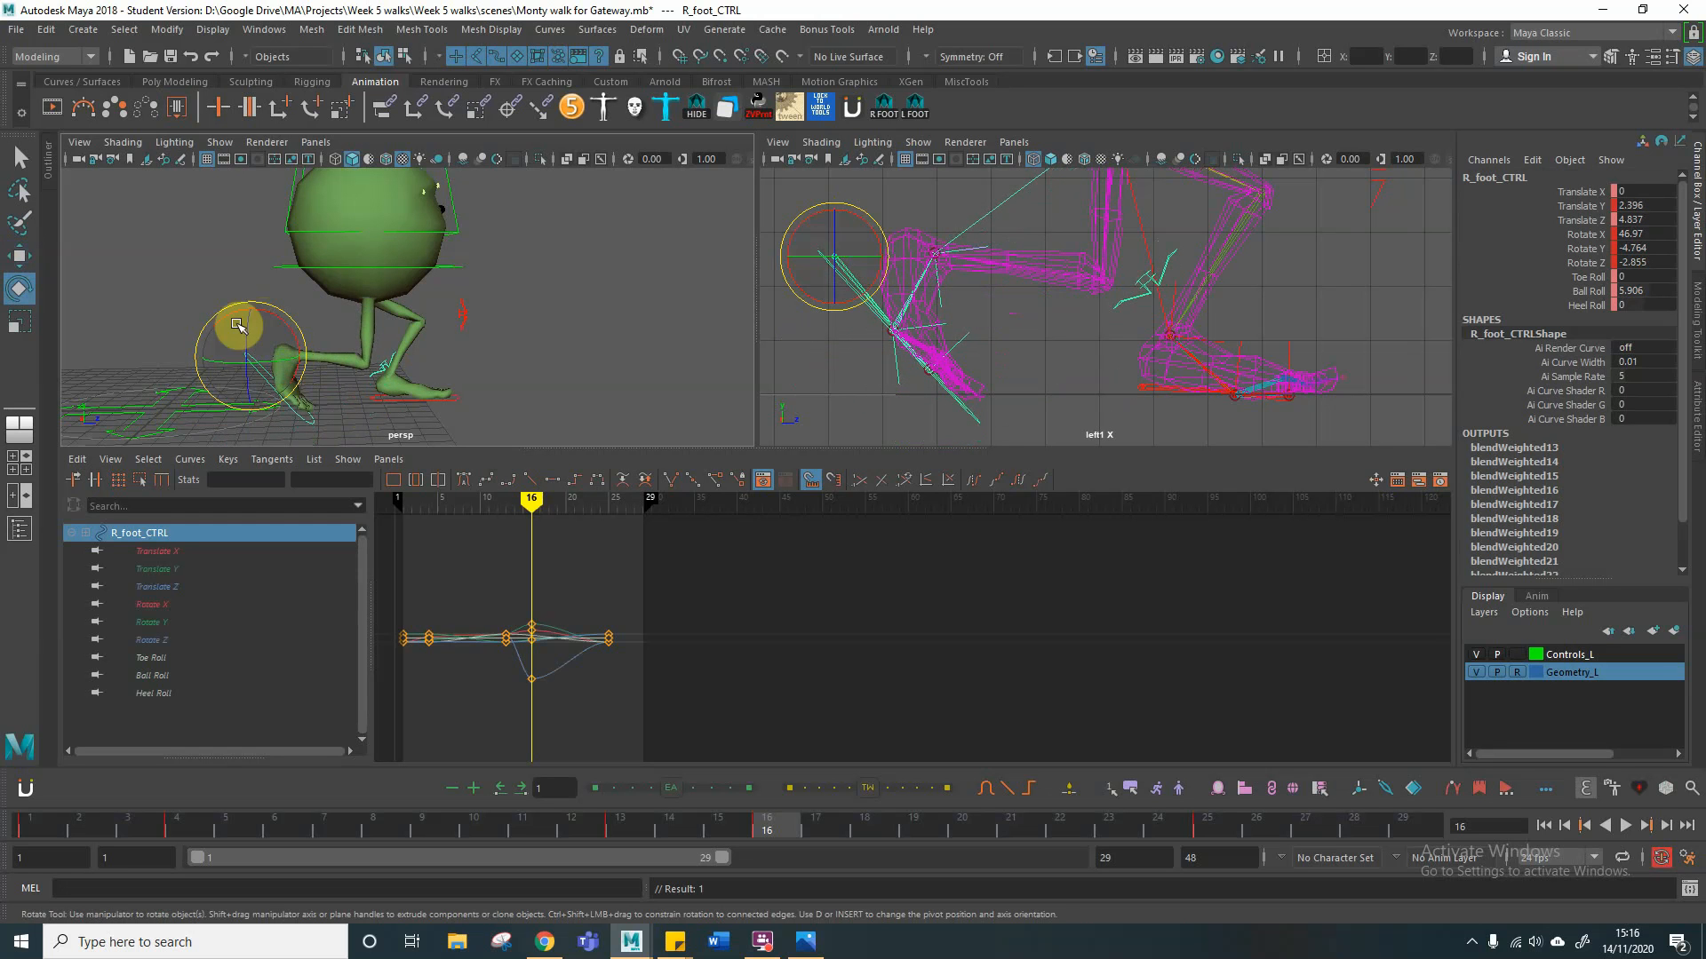
{"action": "left_click_drag", "start_coordinate": [228, 321], "coordinate": [356, 353]}
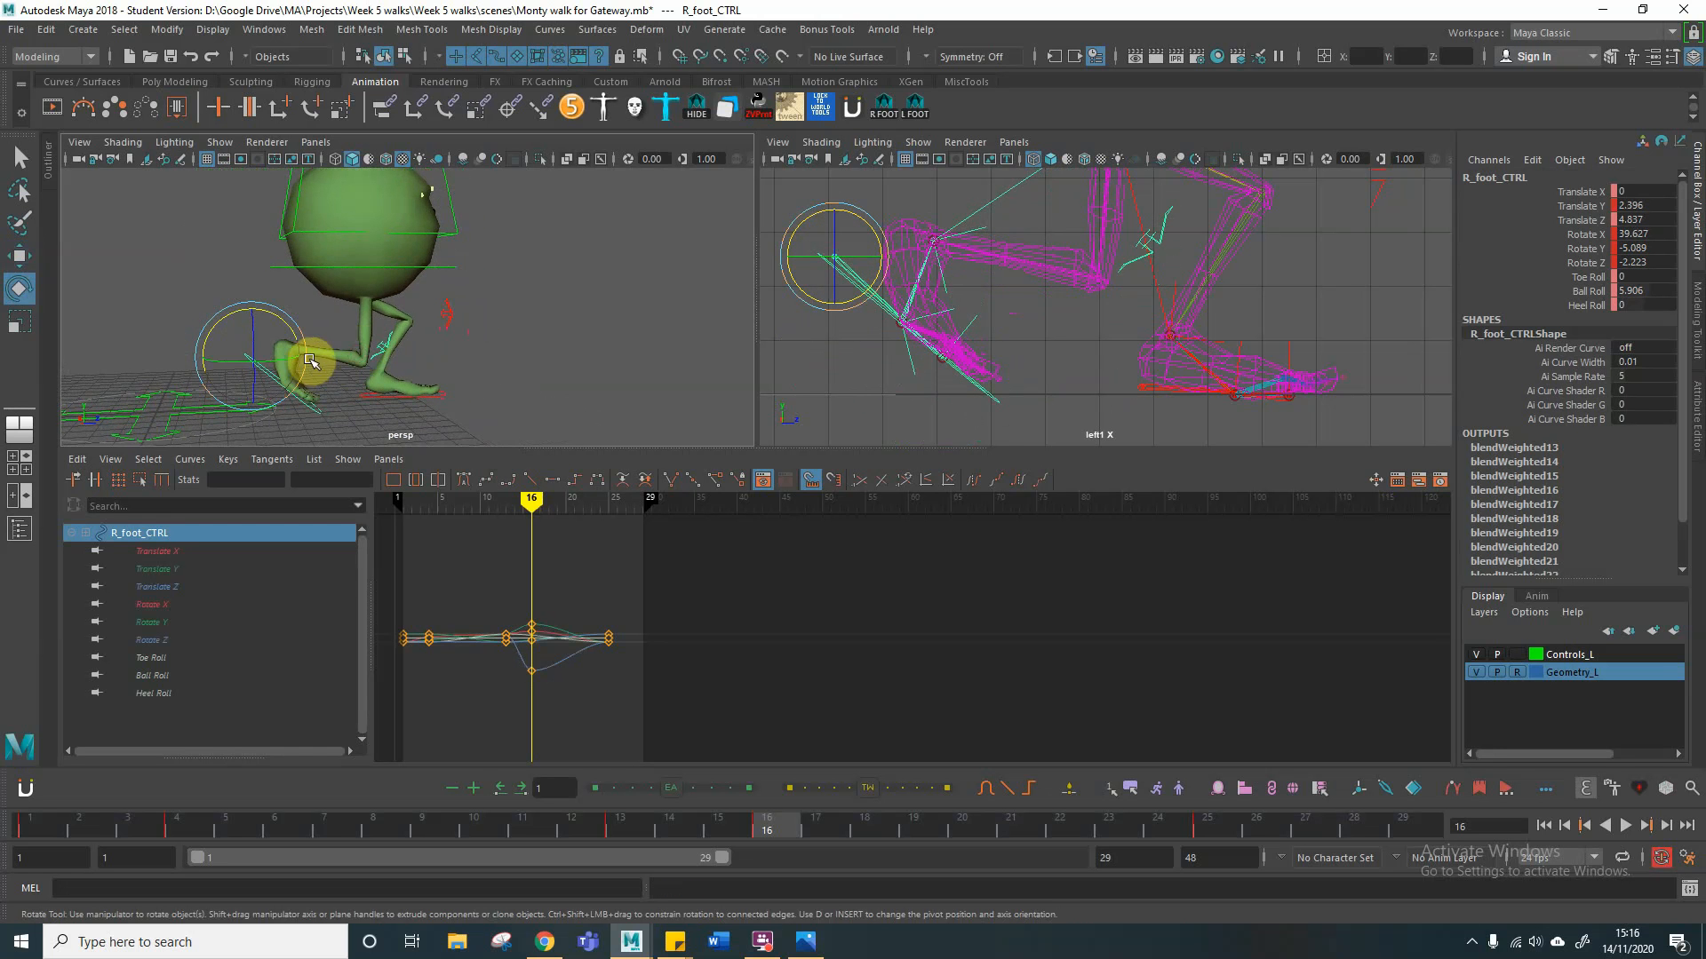
{"action": "key", "text": "w"}
{"action": "left_click_drag", "start_coordinate": [253, 320], "coordinate": [250, 327]}
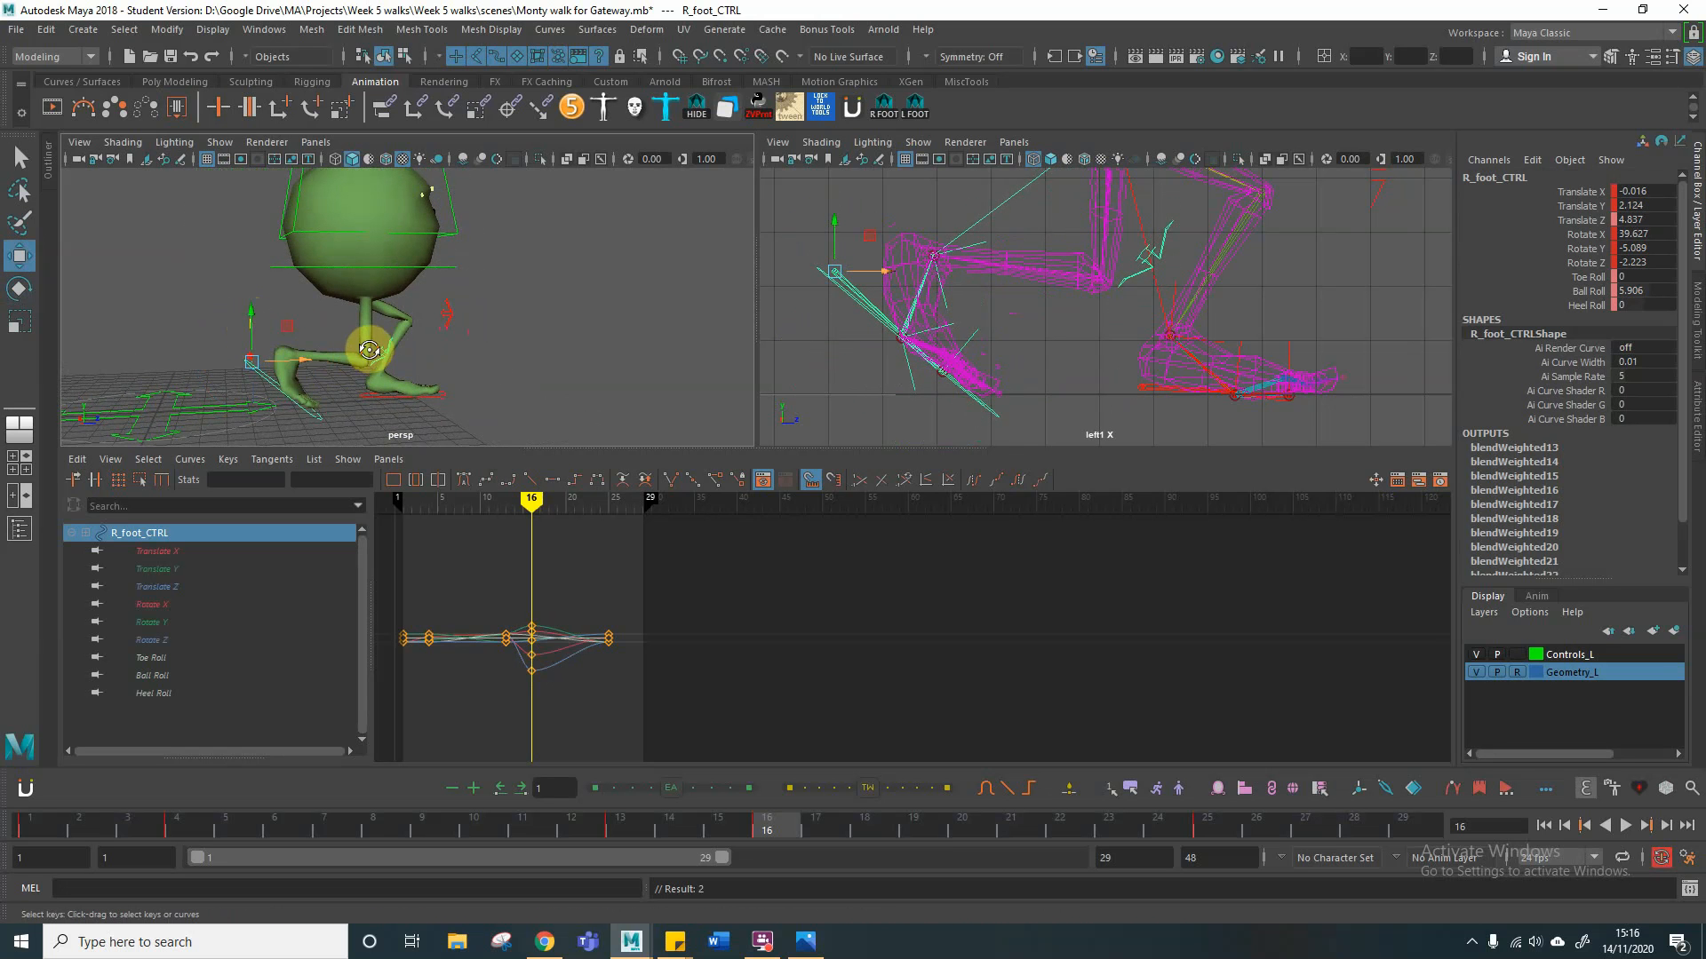
{"action": "left_click_drag", "start_coordinate": [369, 349], "coordinate": [329, 347], "text": "alt"}
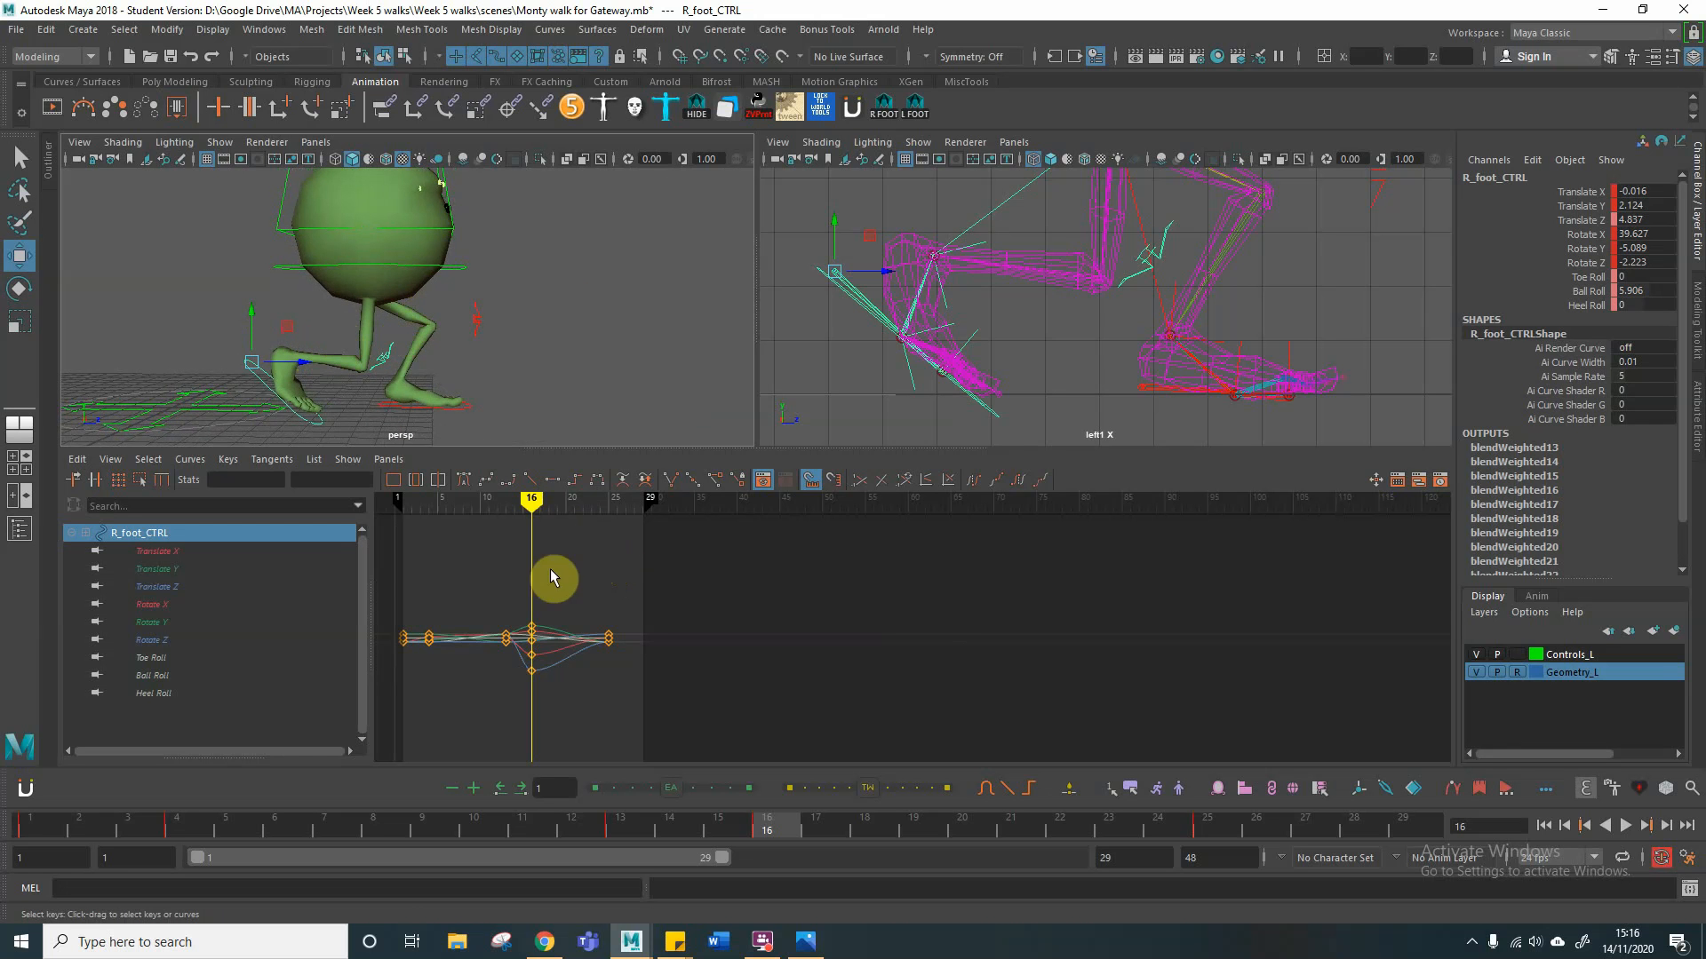
Step: Key all channels of both foot controls at frame 16 and check the keys on the root control
{"action": "mouse_move", "coordinate": [526, 503]}
{"action": "left_mouse_down"}
{"action": "mouse_move", "coordinate": [430, 499]}
{"action": "mouse_move", "coordinate": [578, 498]}
{"action": "mouse_move", "coordinate": [427, 496]}
{"action": "mouse_move", "coordinate": [531, 498]}
{"action": "left_mouse_up"}
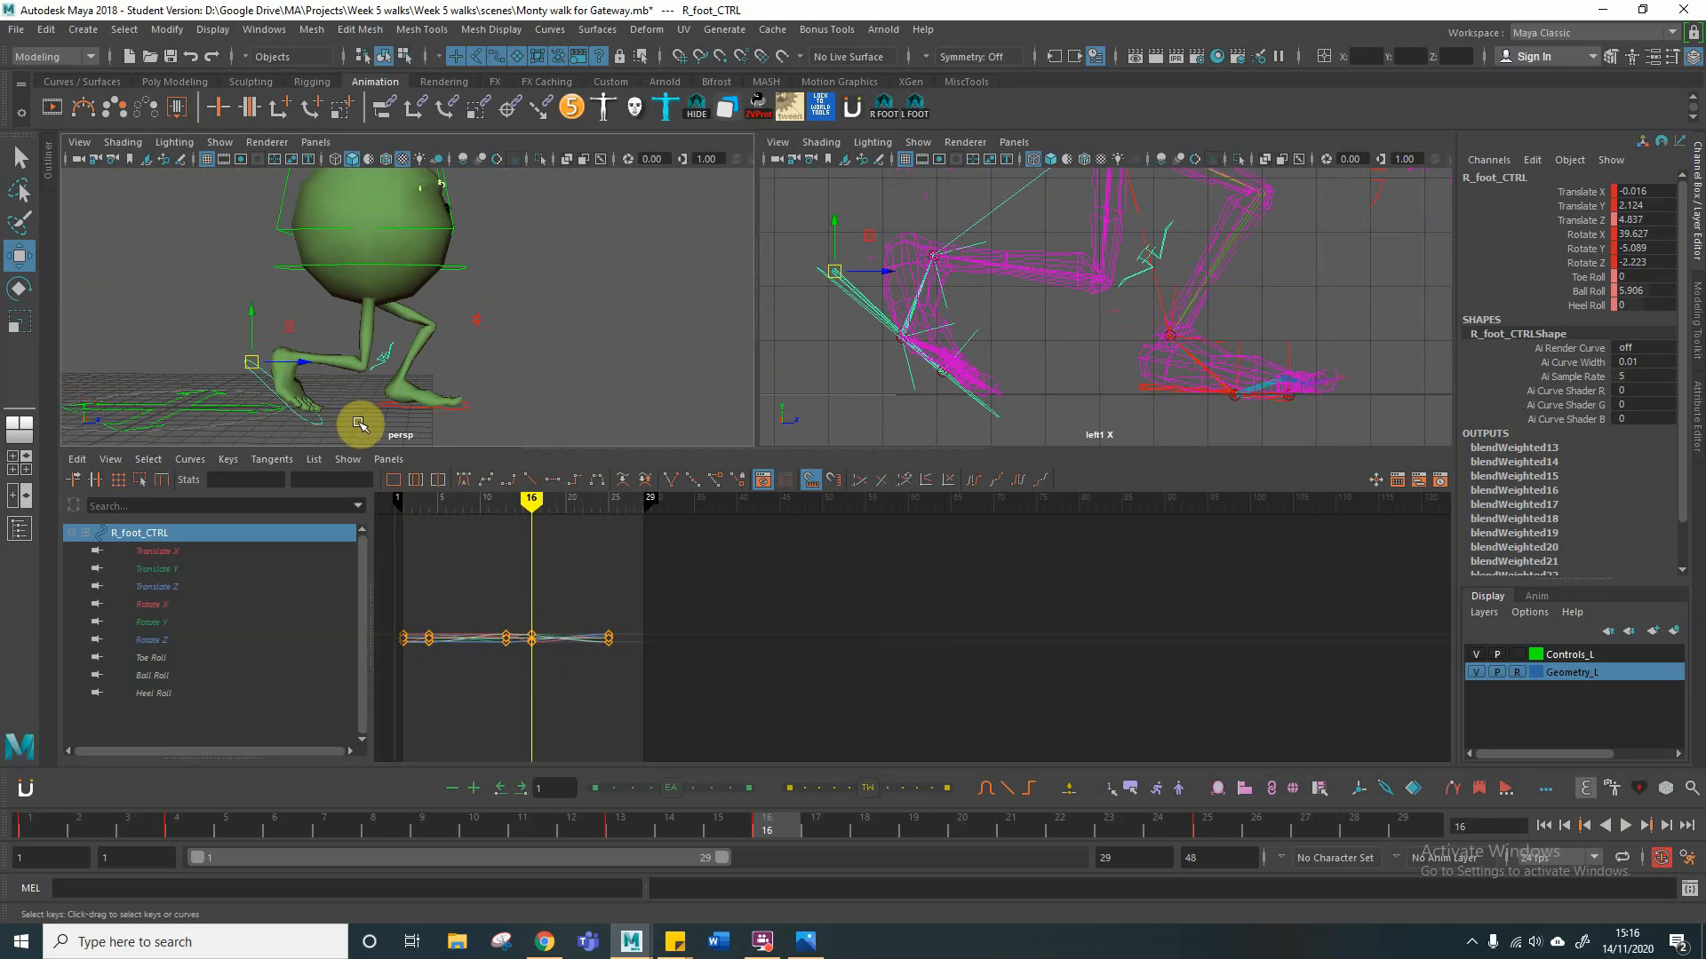
{"action": "left_click", "coordinate": [479, 413]}
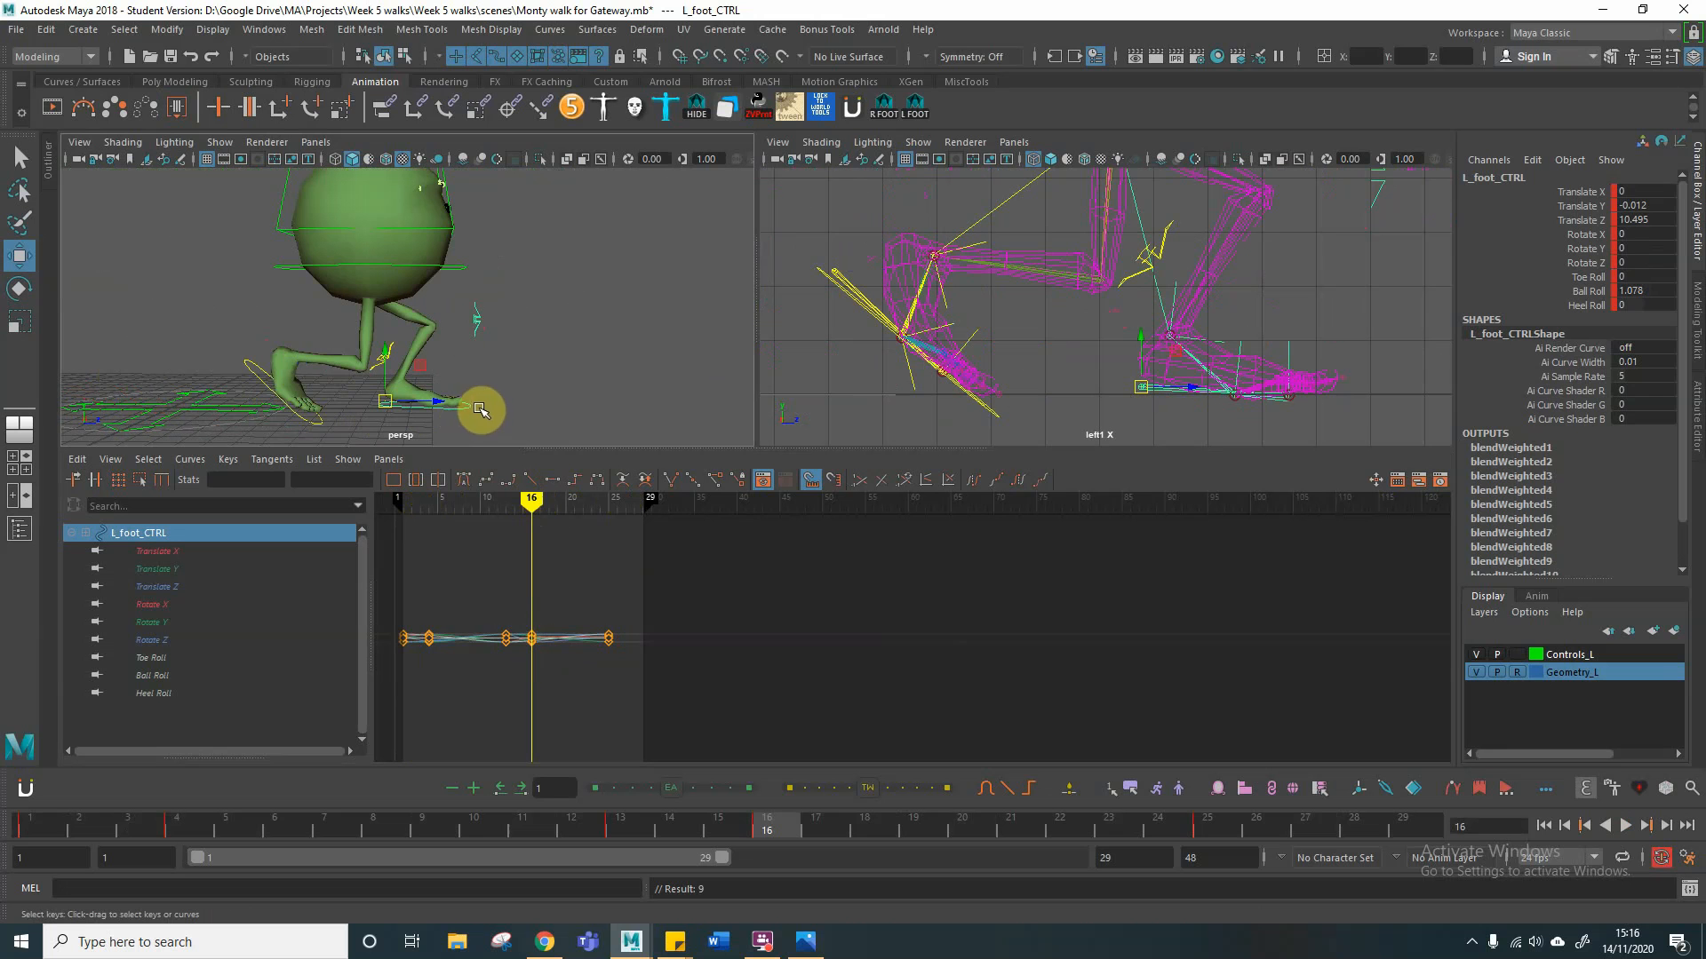
{"action": "left_click", "coordinate": [458, 267]}
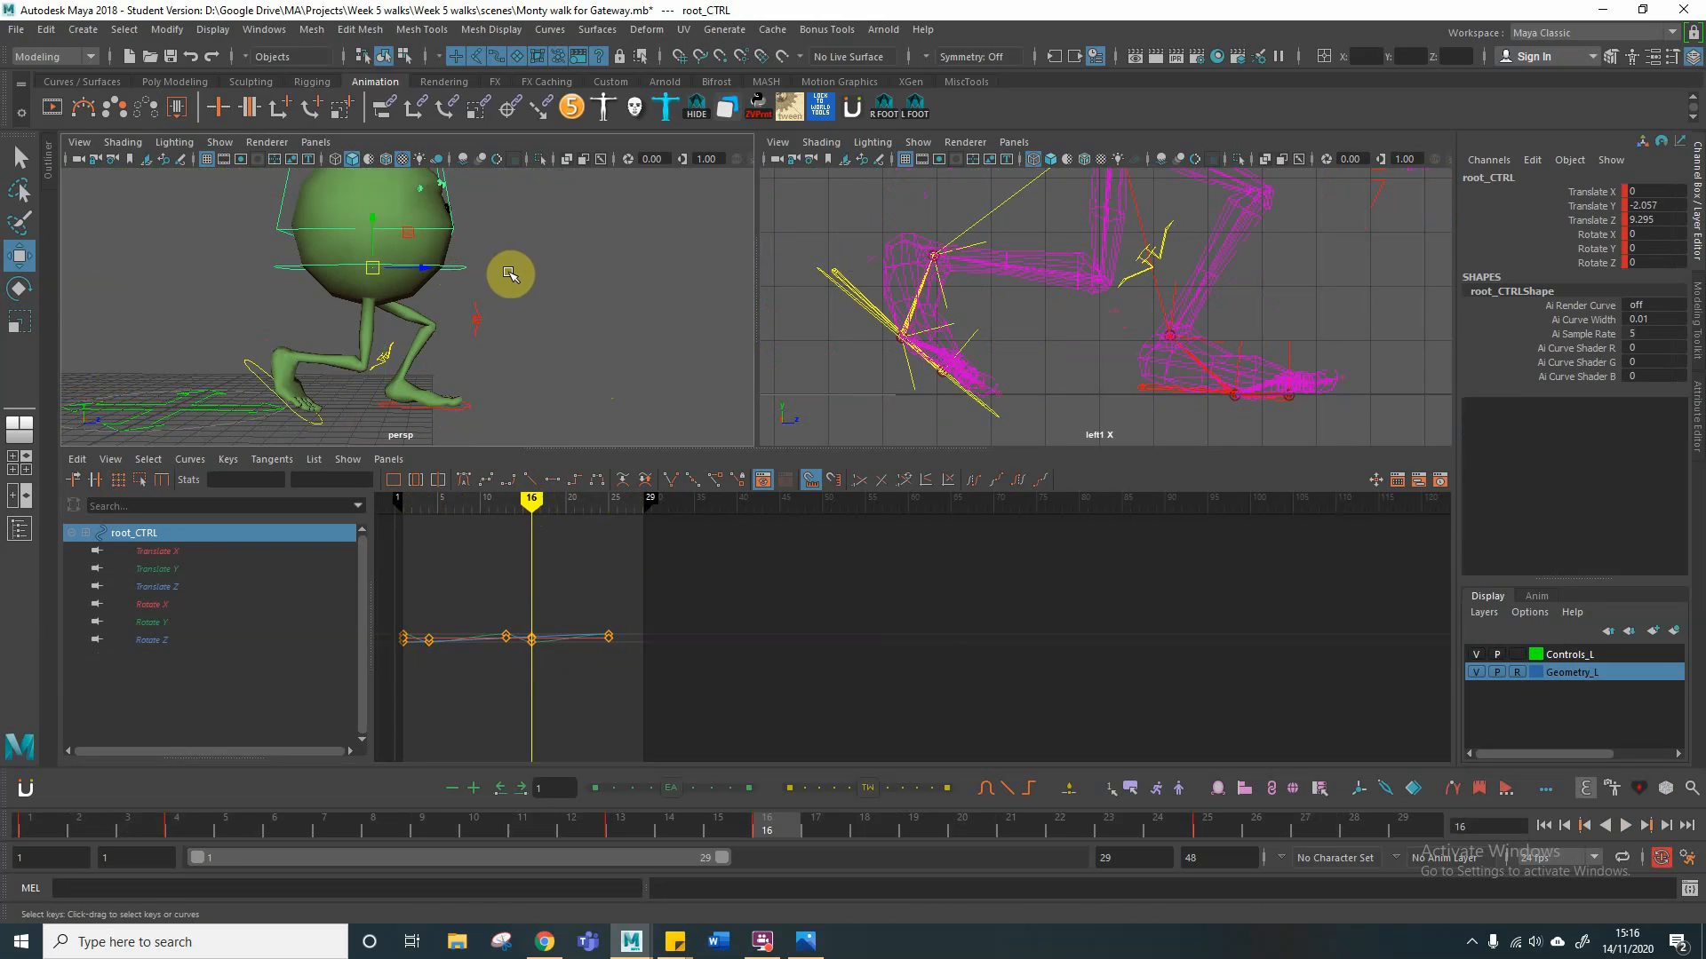
{"action": "left_click", "coordinate": [466, 407]}
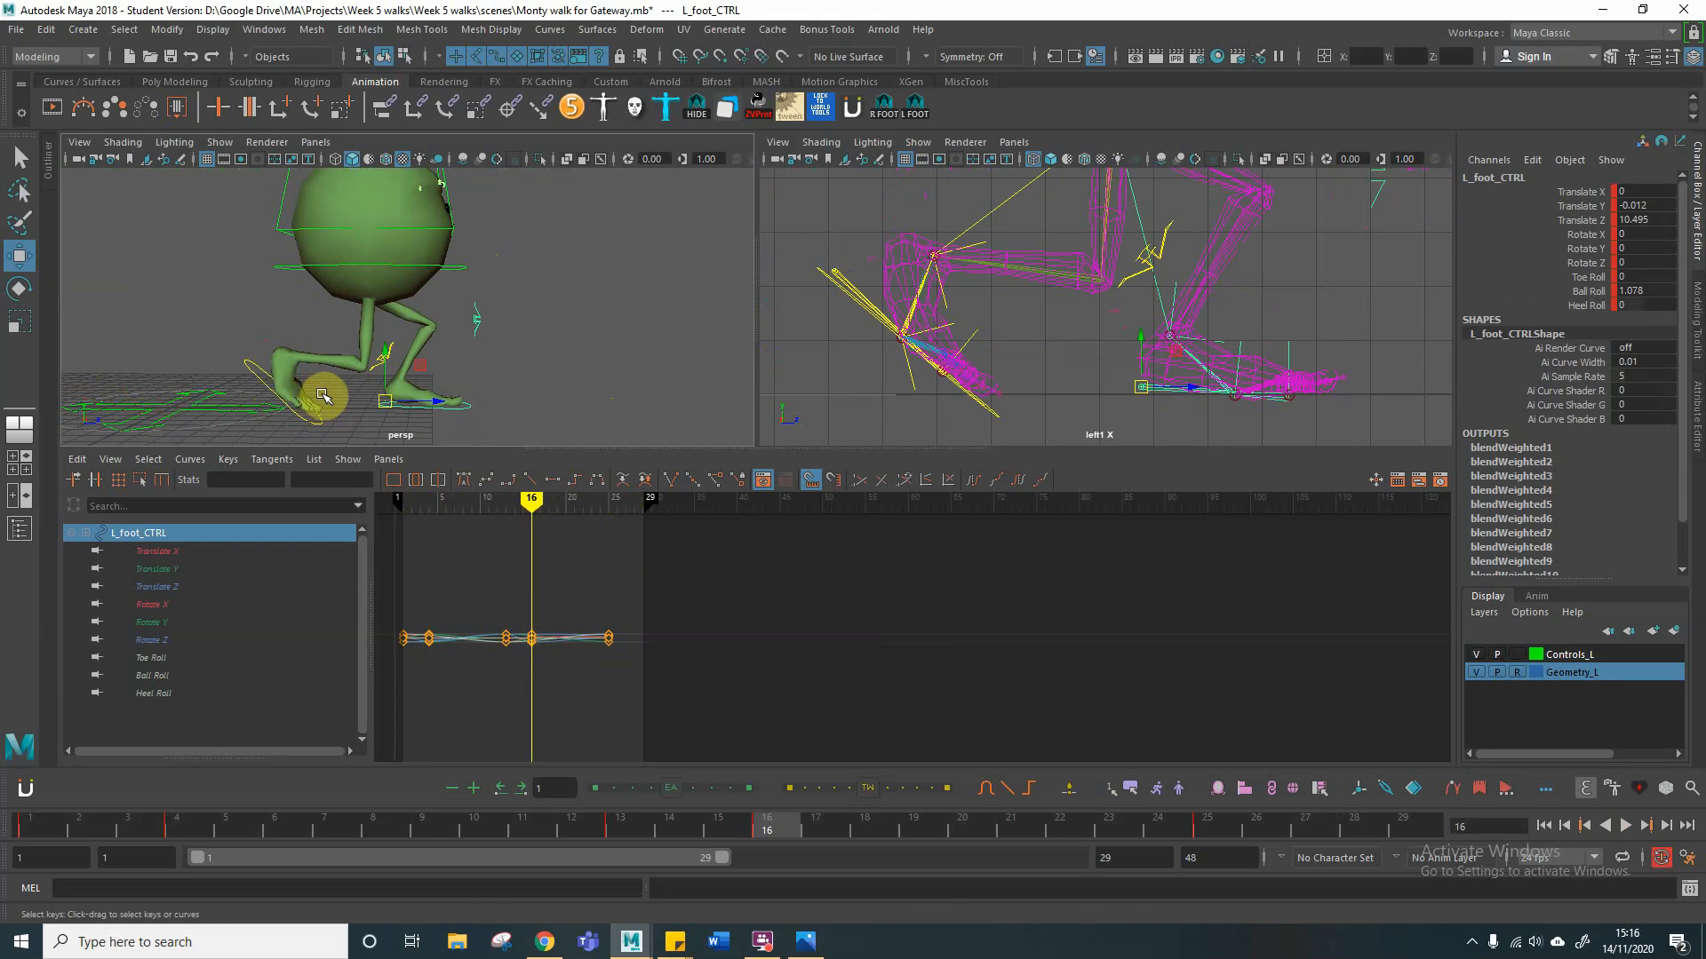
{"action": "left_click", "coordinate": [248, 369]}
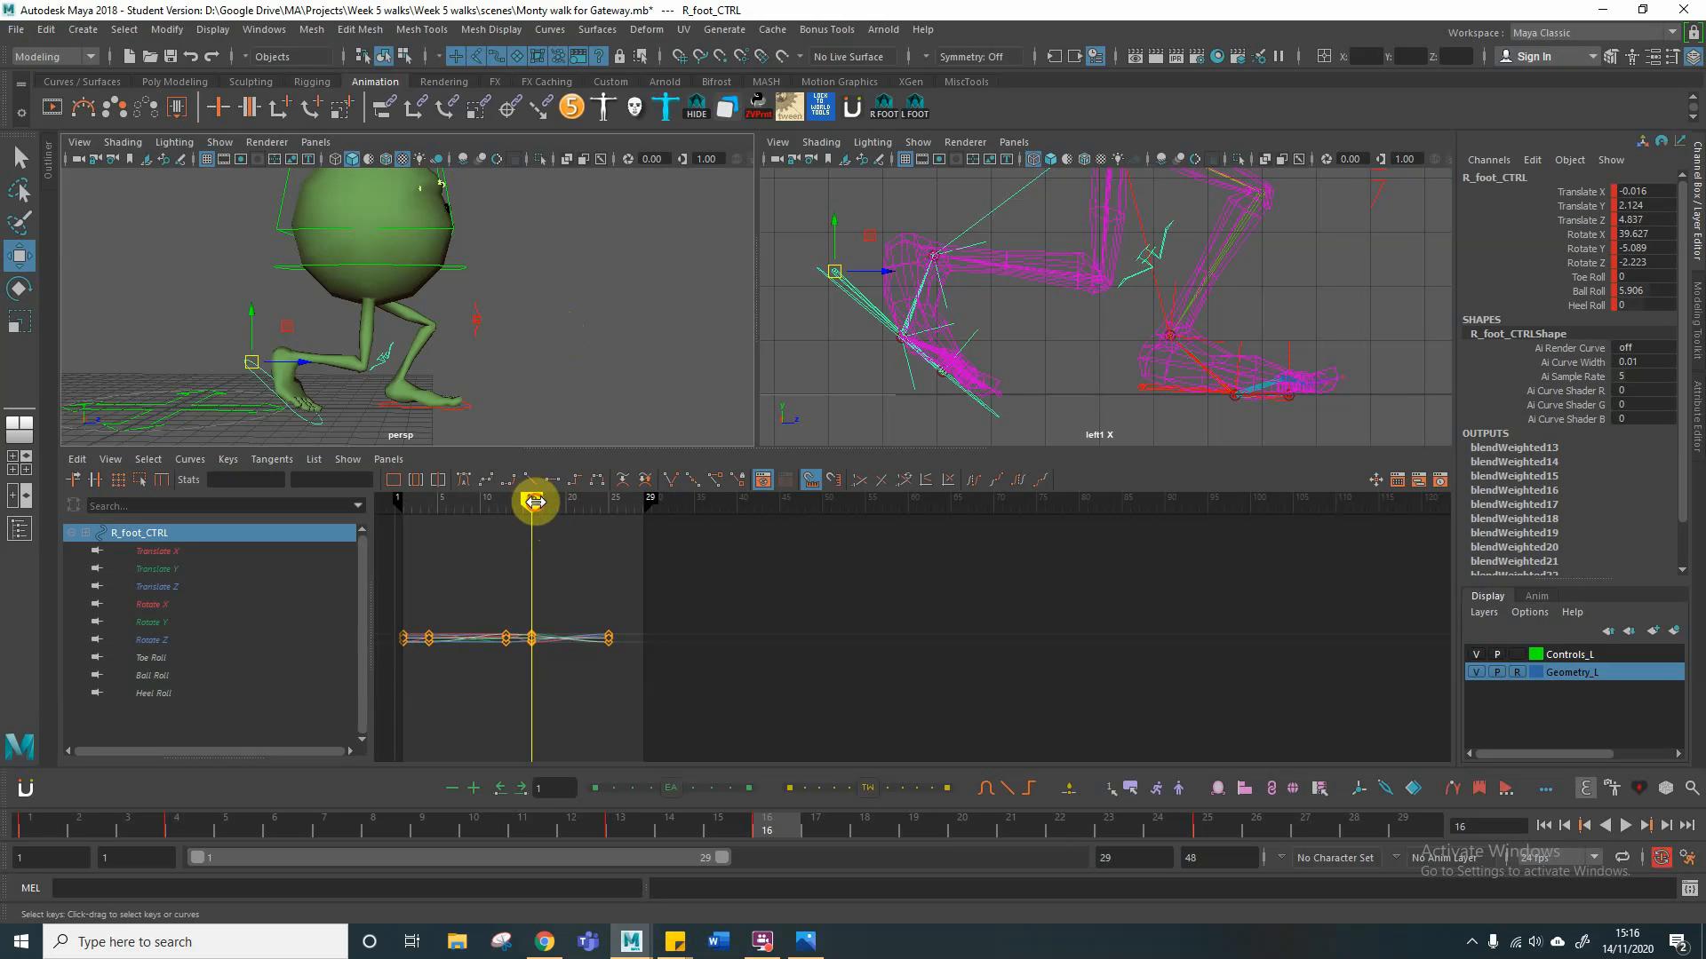
Step: Following the walk cycle chart's up pose, raise the root control at frame 22 to a Translate Y of 0.183 and key all its channels
{"action": "left_click_drag", "start_coordinate": [534, 502], "coordinate": [583, 502]}
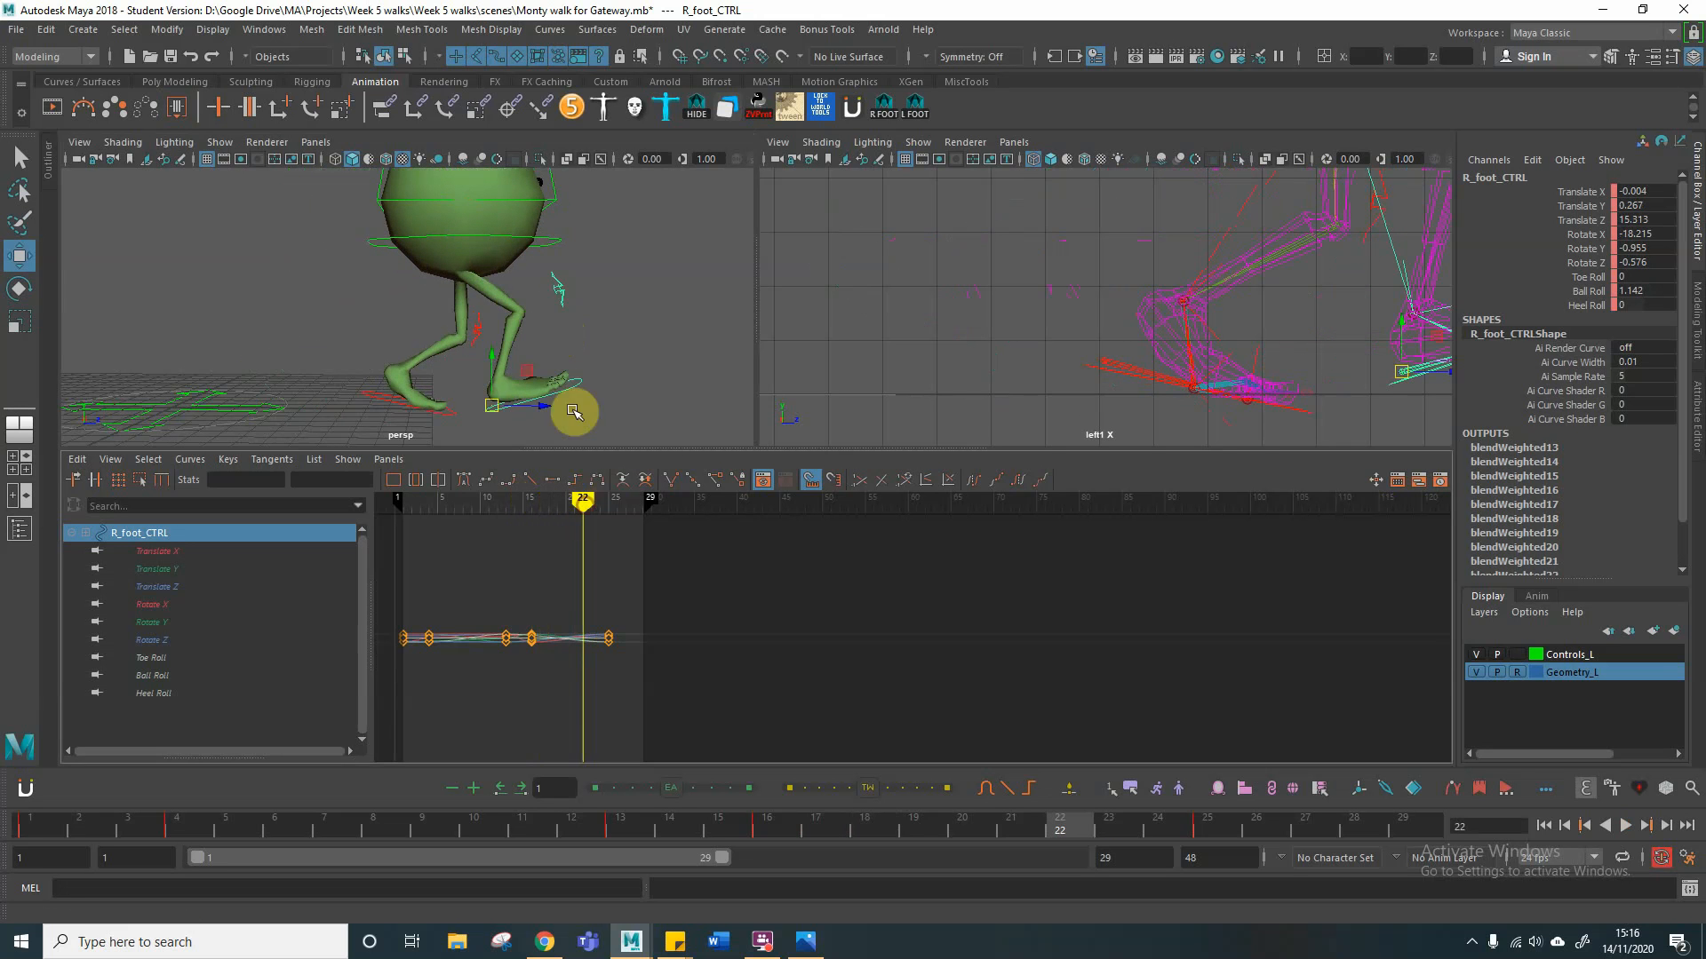
{"action": "middle_click_drag", "start_coordinate": [610, 333], "coordinate": [543, 327], "text": "alt"}
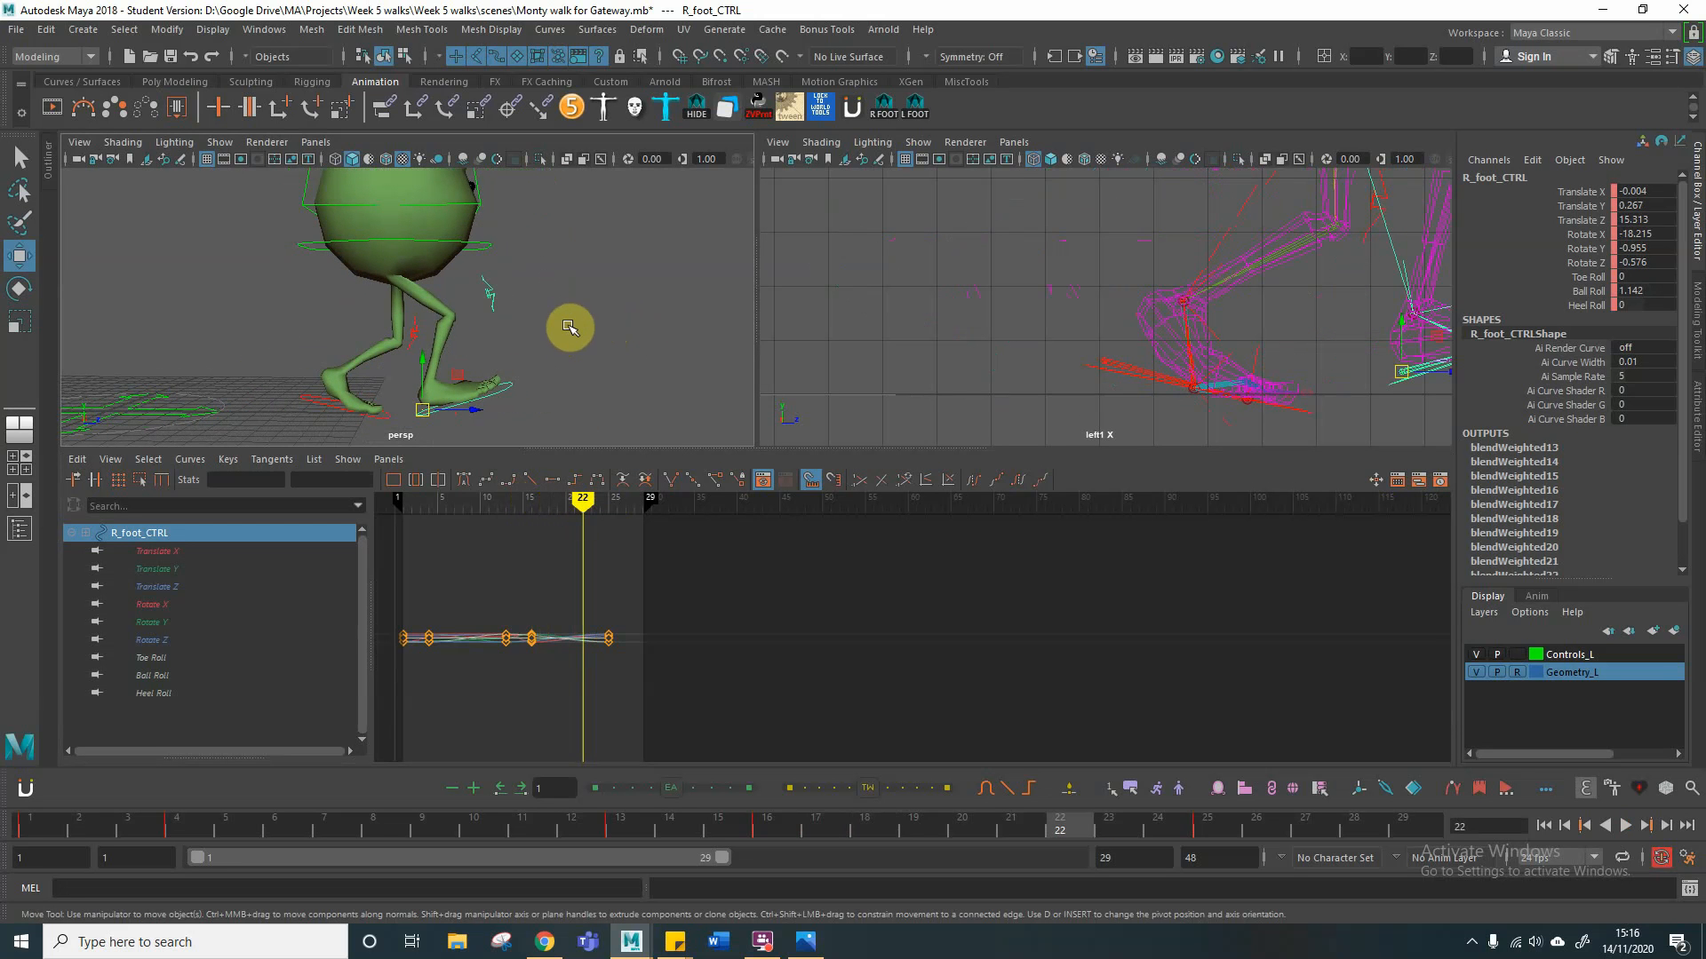
{"action": "left_click_drag", "start_coordinate": [0, 133], "coordinate": [1118, 97]}
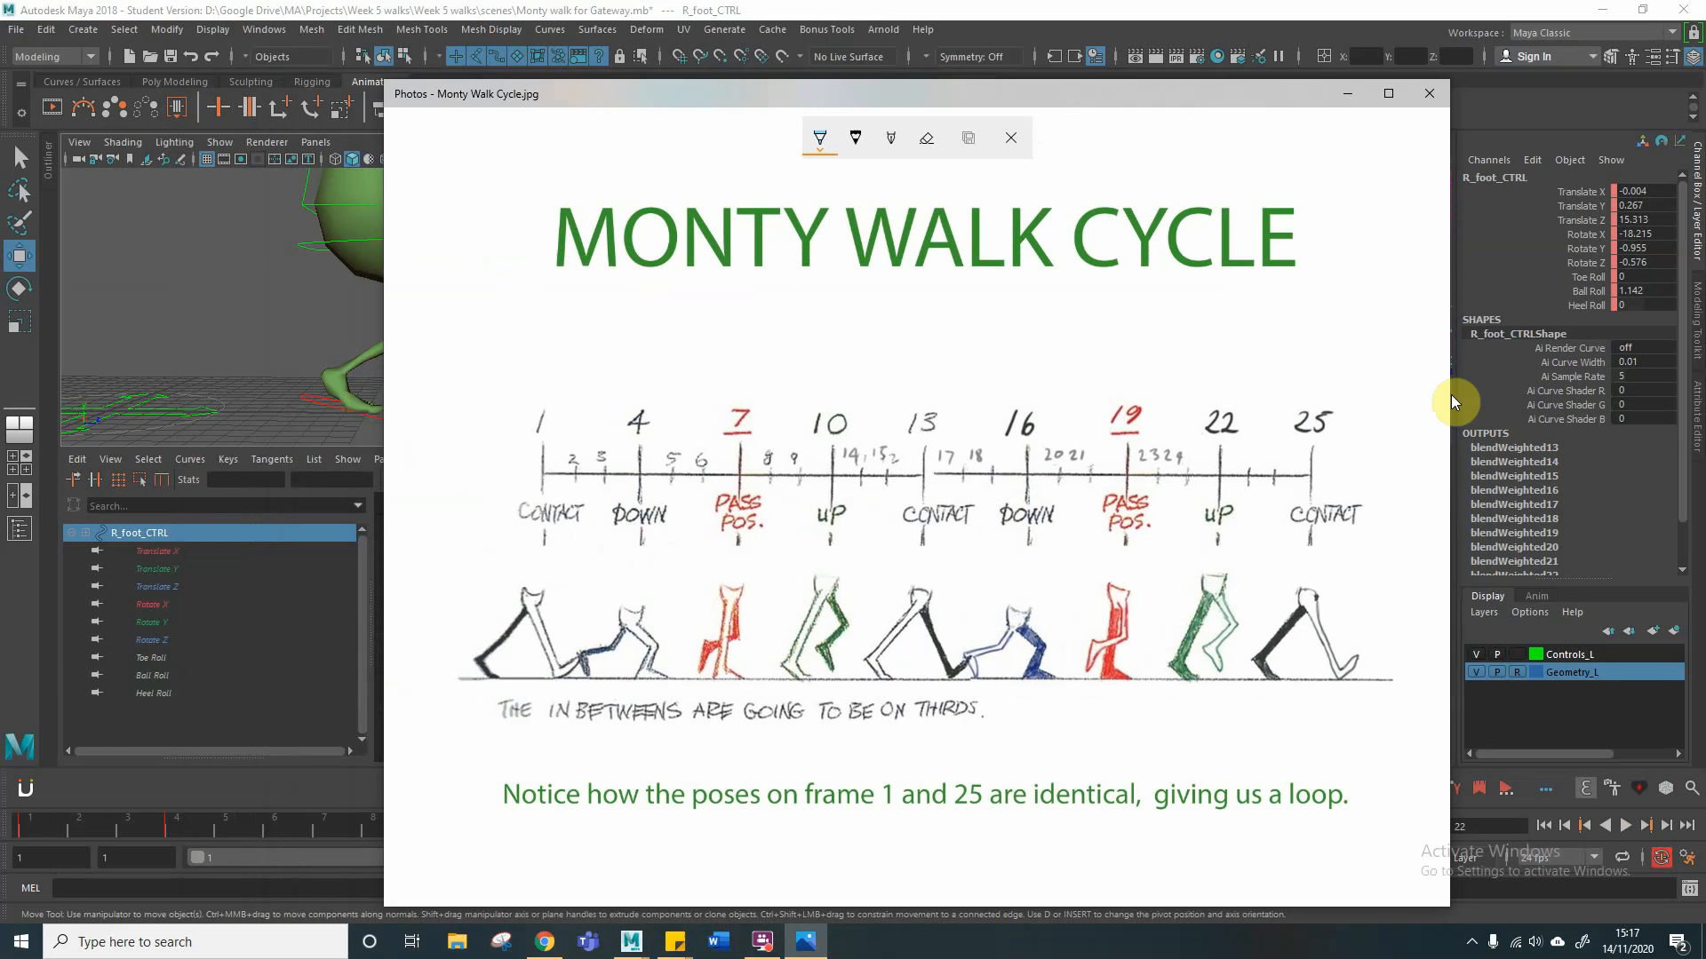
{"action": "left_click_drag", "start_coordinate": [1105, 85], "coordinate": [0, 83]}
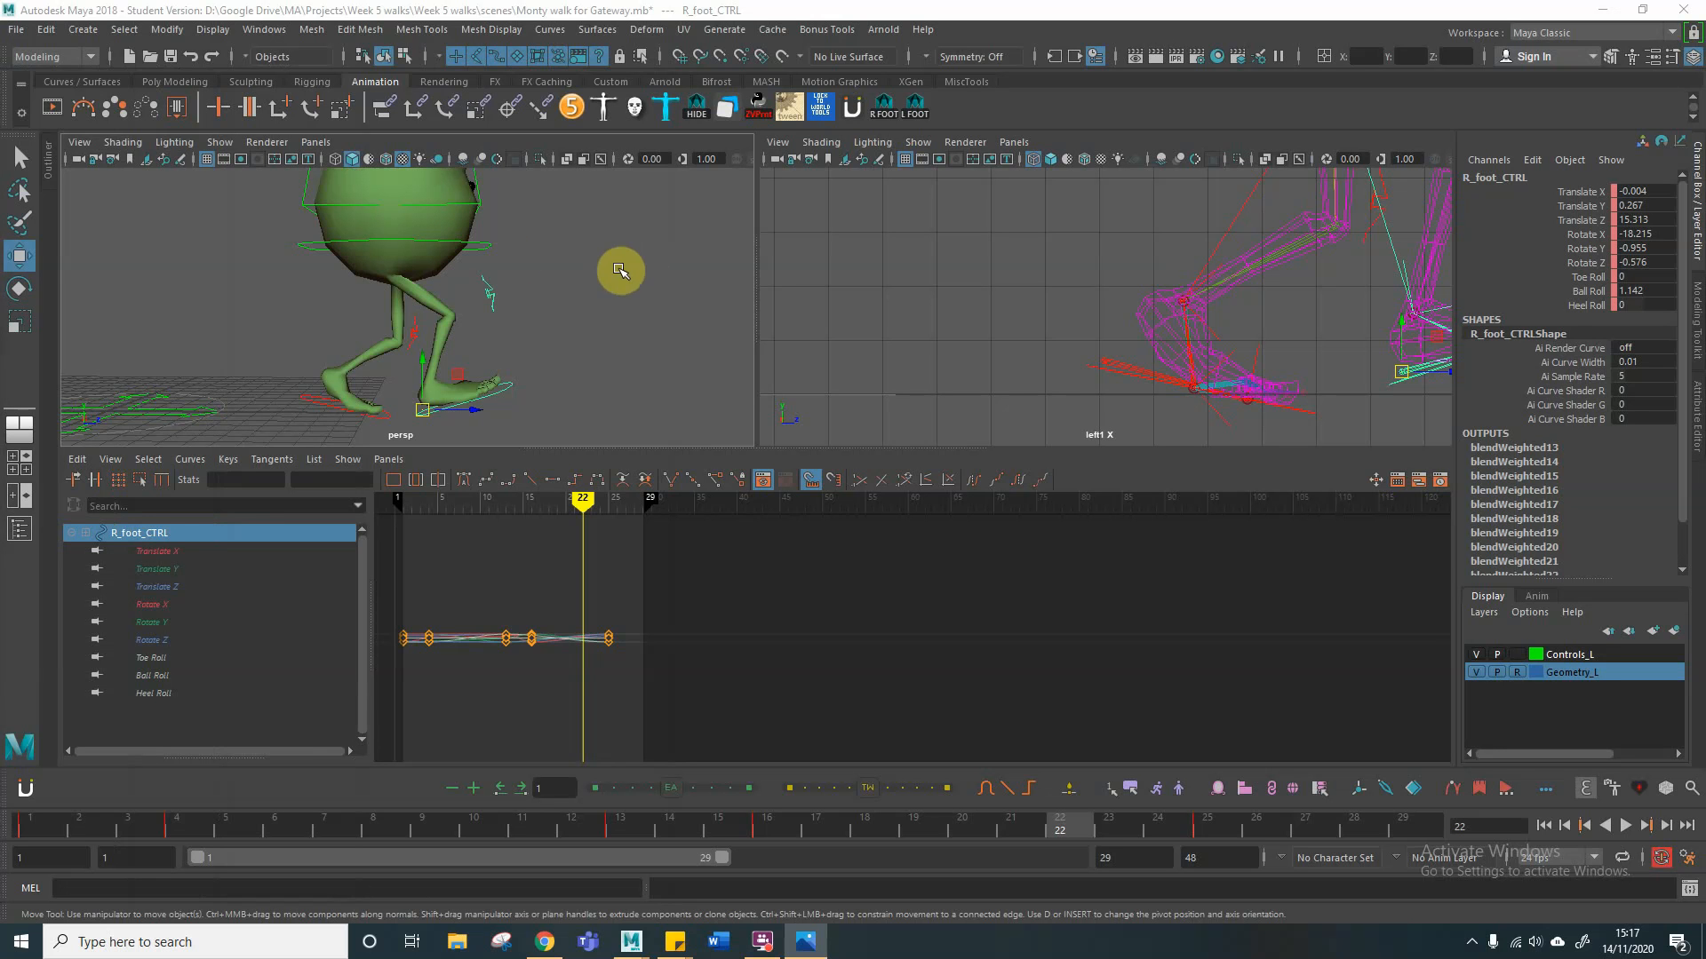
{"action": "left_click", "coordinate": [488, 245]}
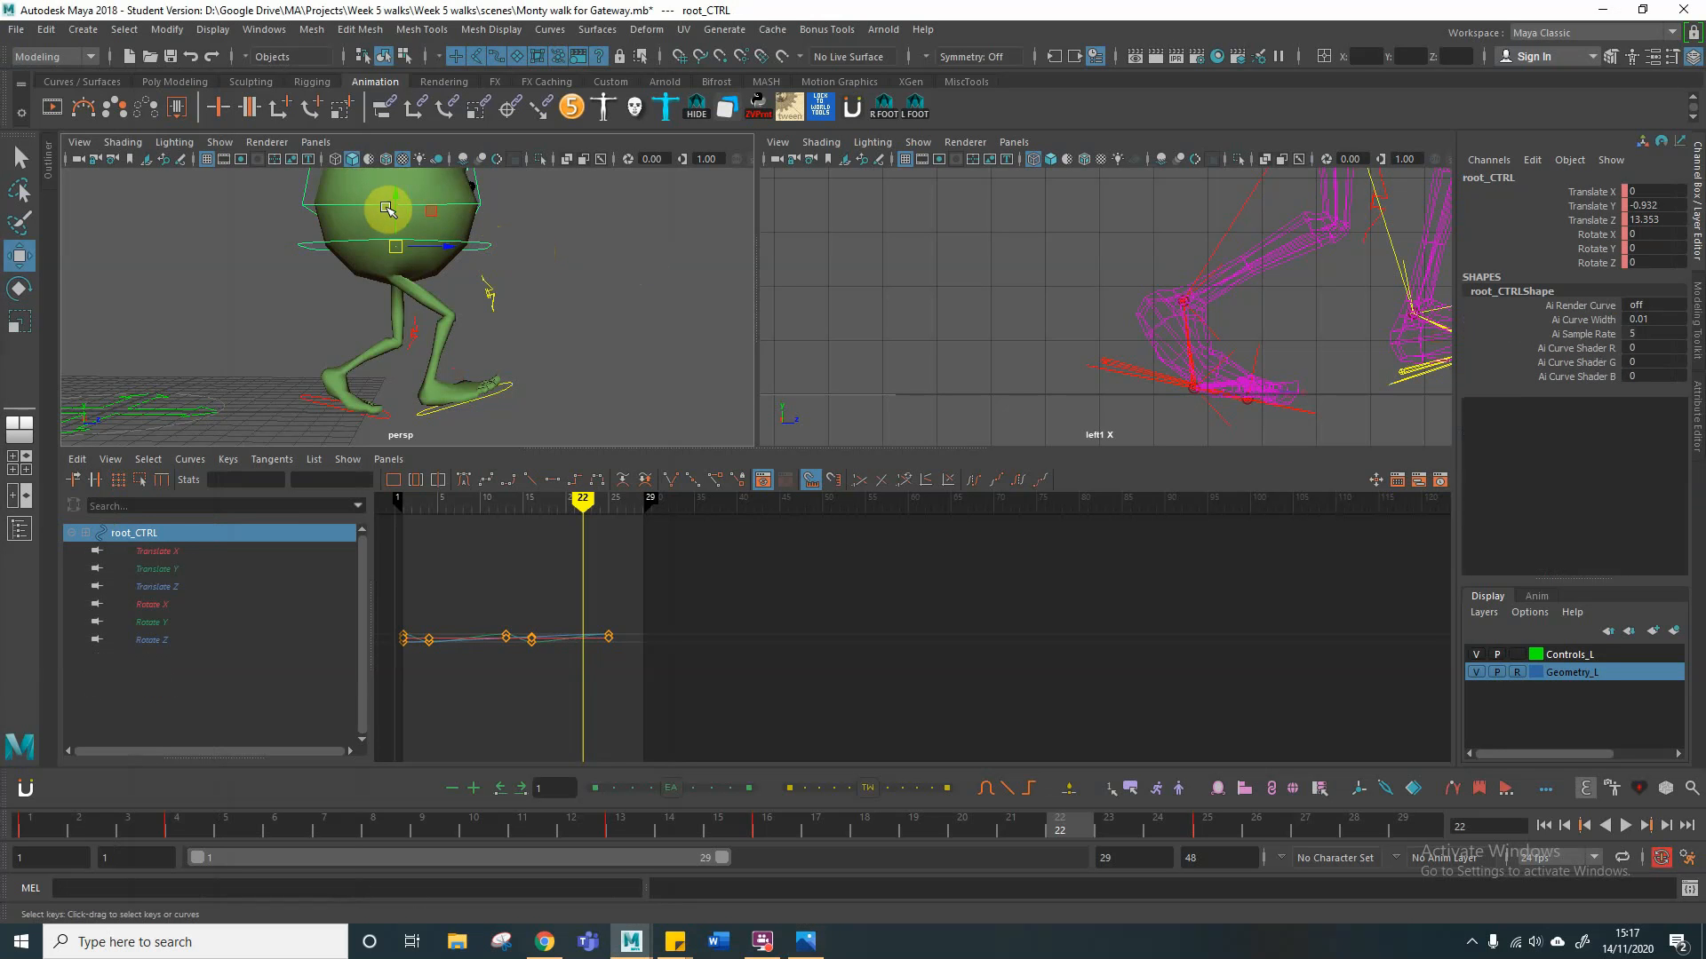
{"action": "left_click_drag", "start_coordinate": [395, 210], "coordinate": [396, 184]}
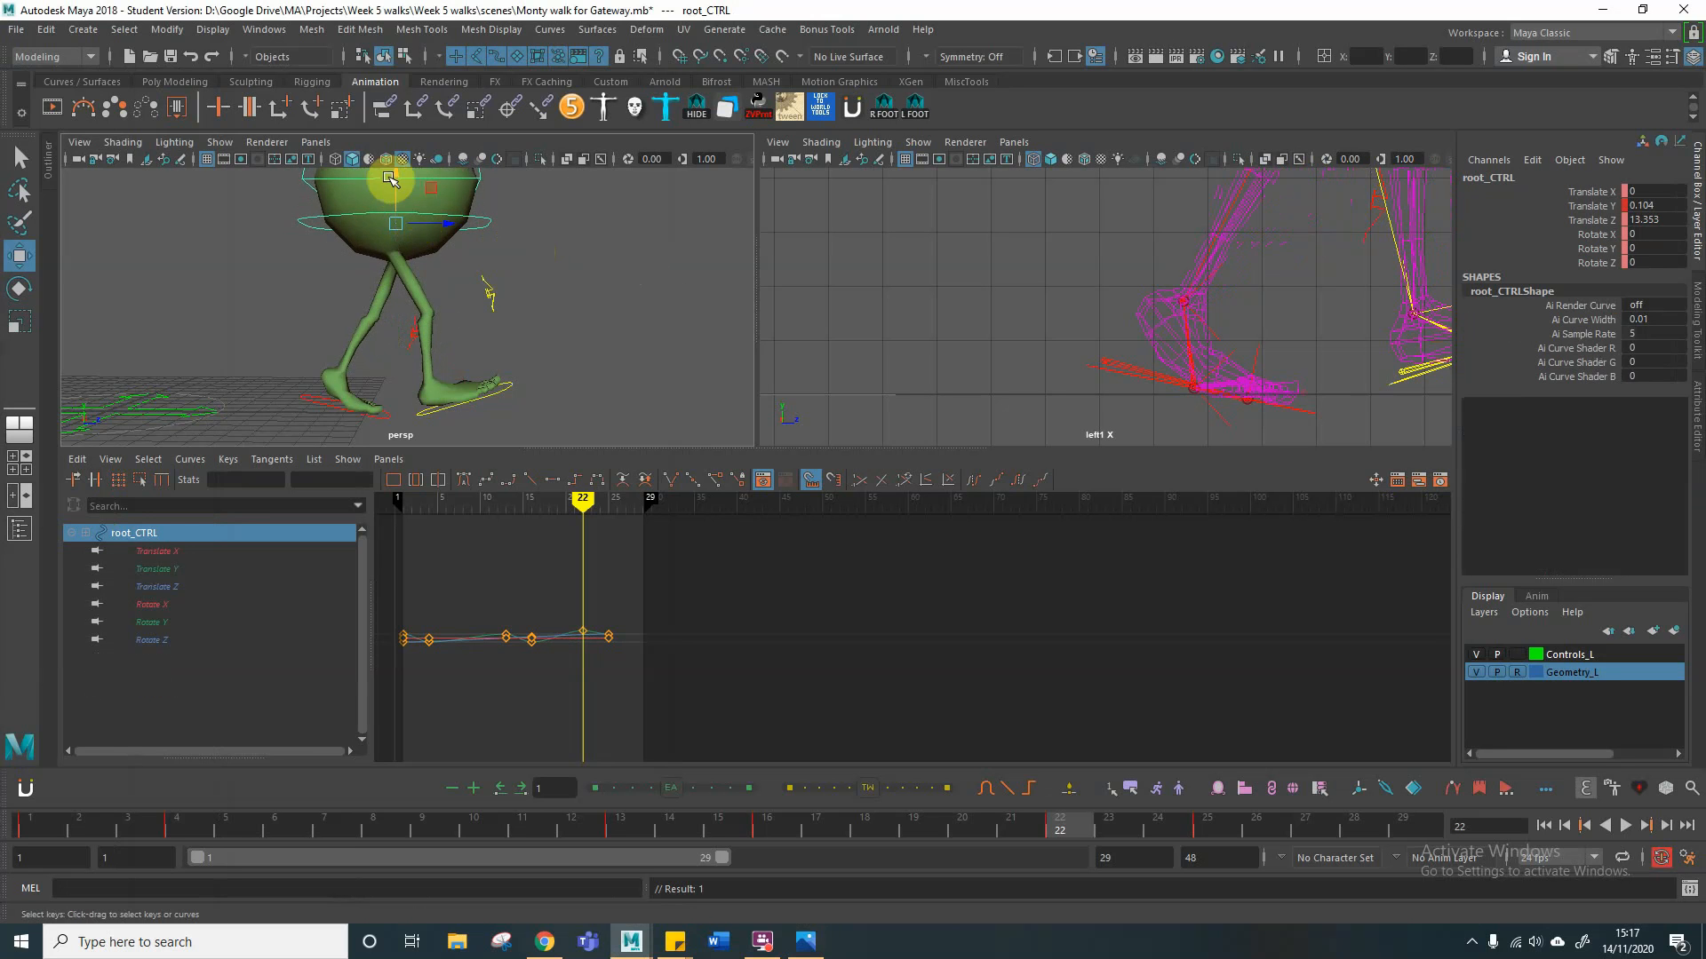
{"action": "key", "text": "s"}
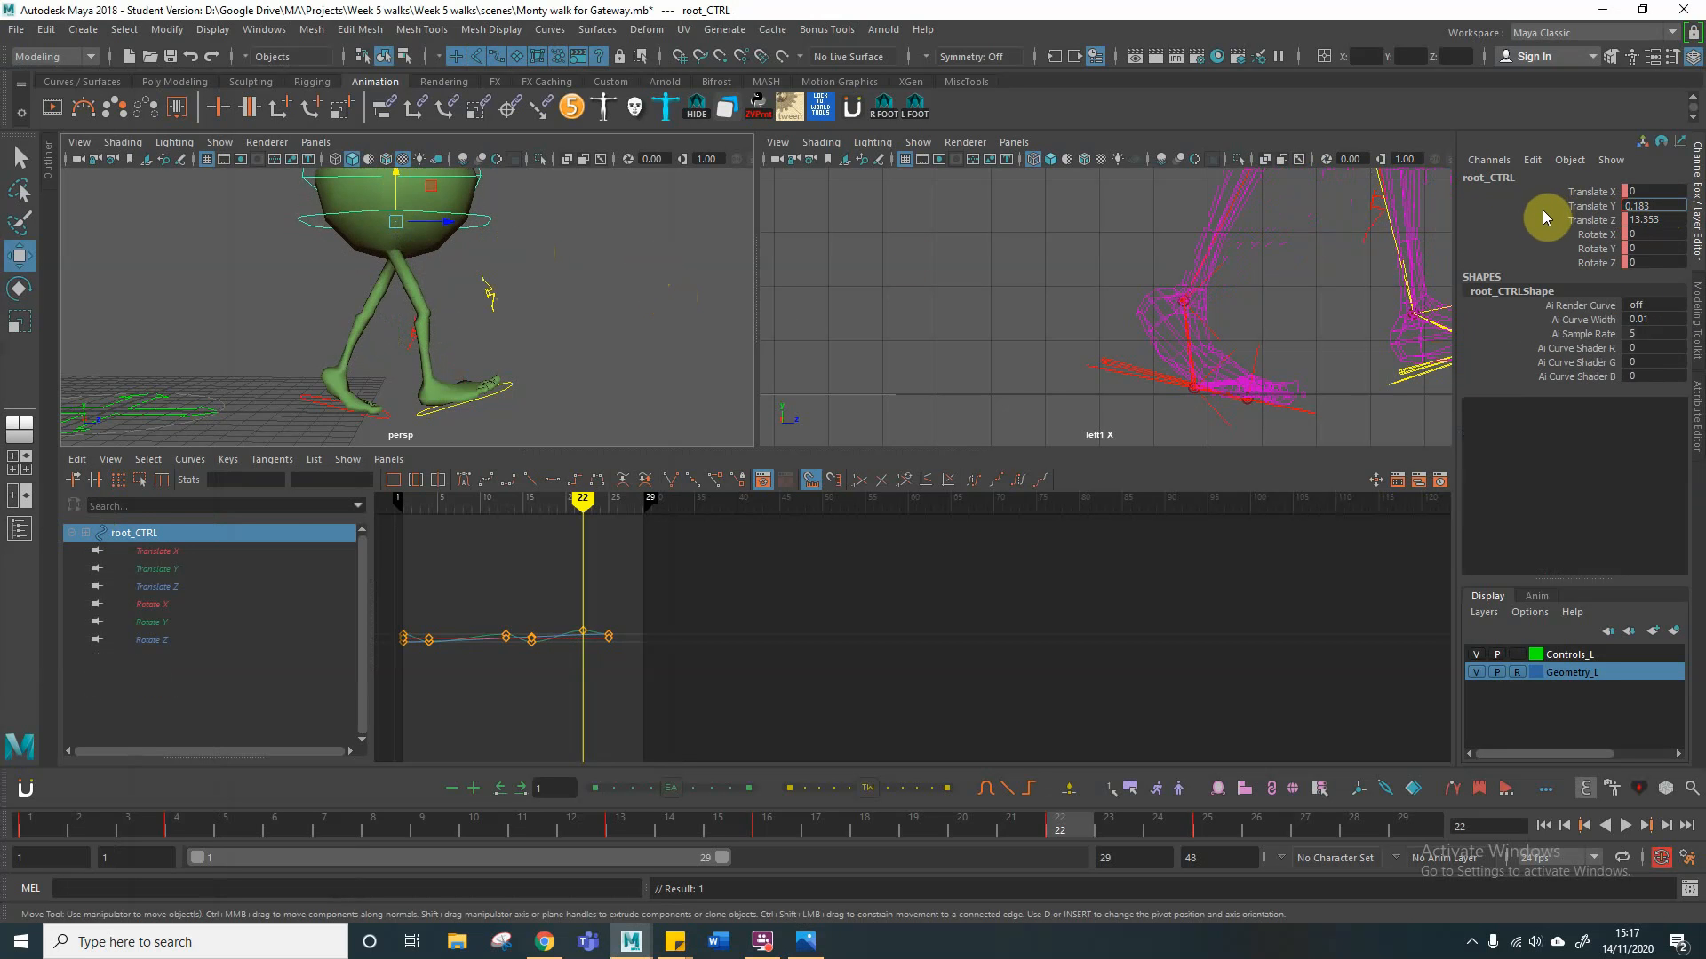
{"action": "left_click", "coordinate": [639, 296]}
{"action": "left_click", "coordinate": [492, 218]}
{"action": "key", "text": "s"}
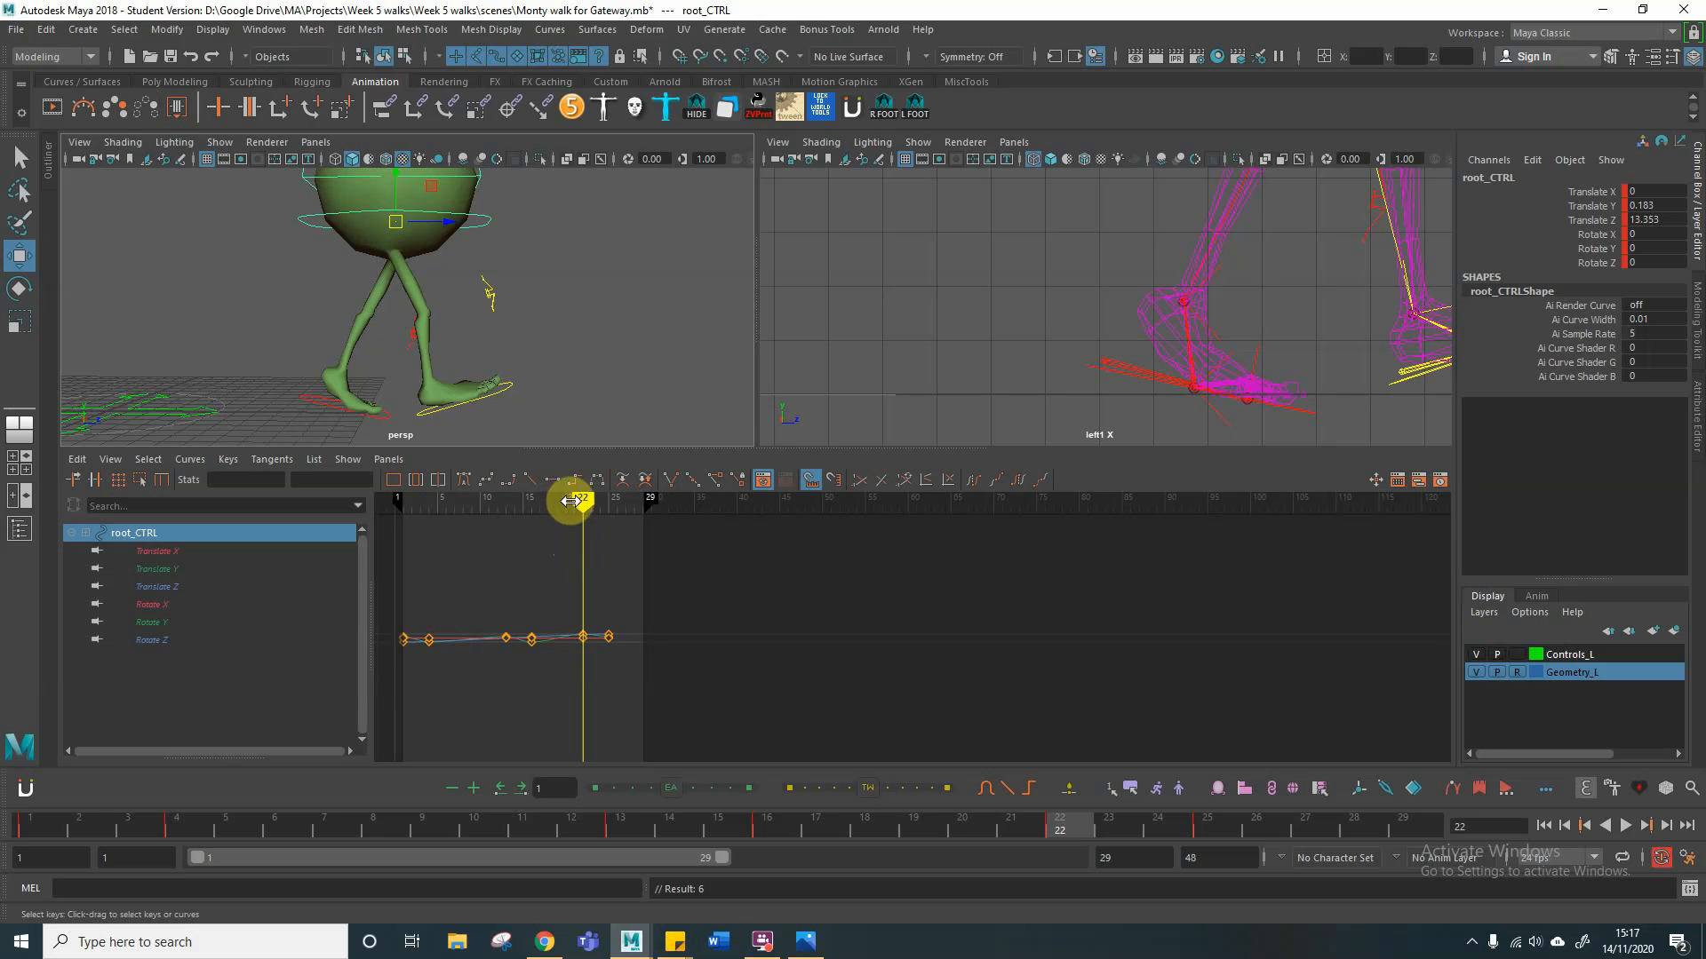
Step: Raise the root control at frame 7 to a Translate Y of 0.183, key it, and compare it with frames 16 and 22
{"action": "left_click", "coordinate": [313, 826]}
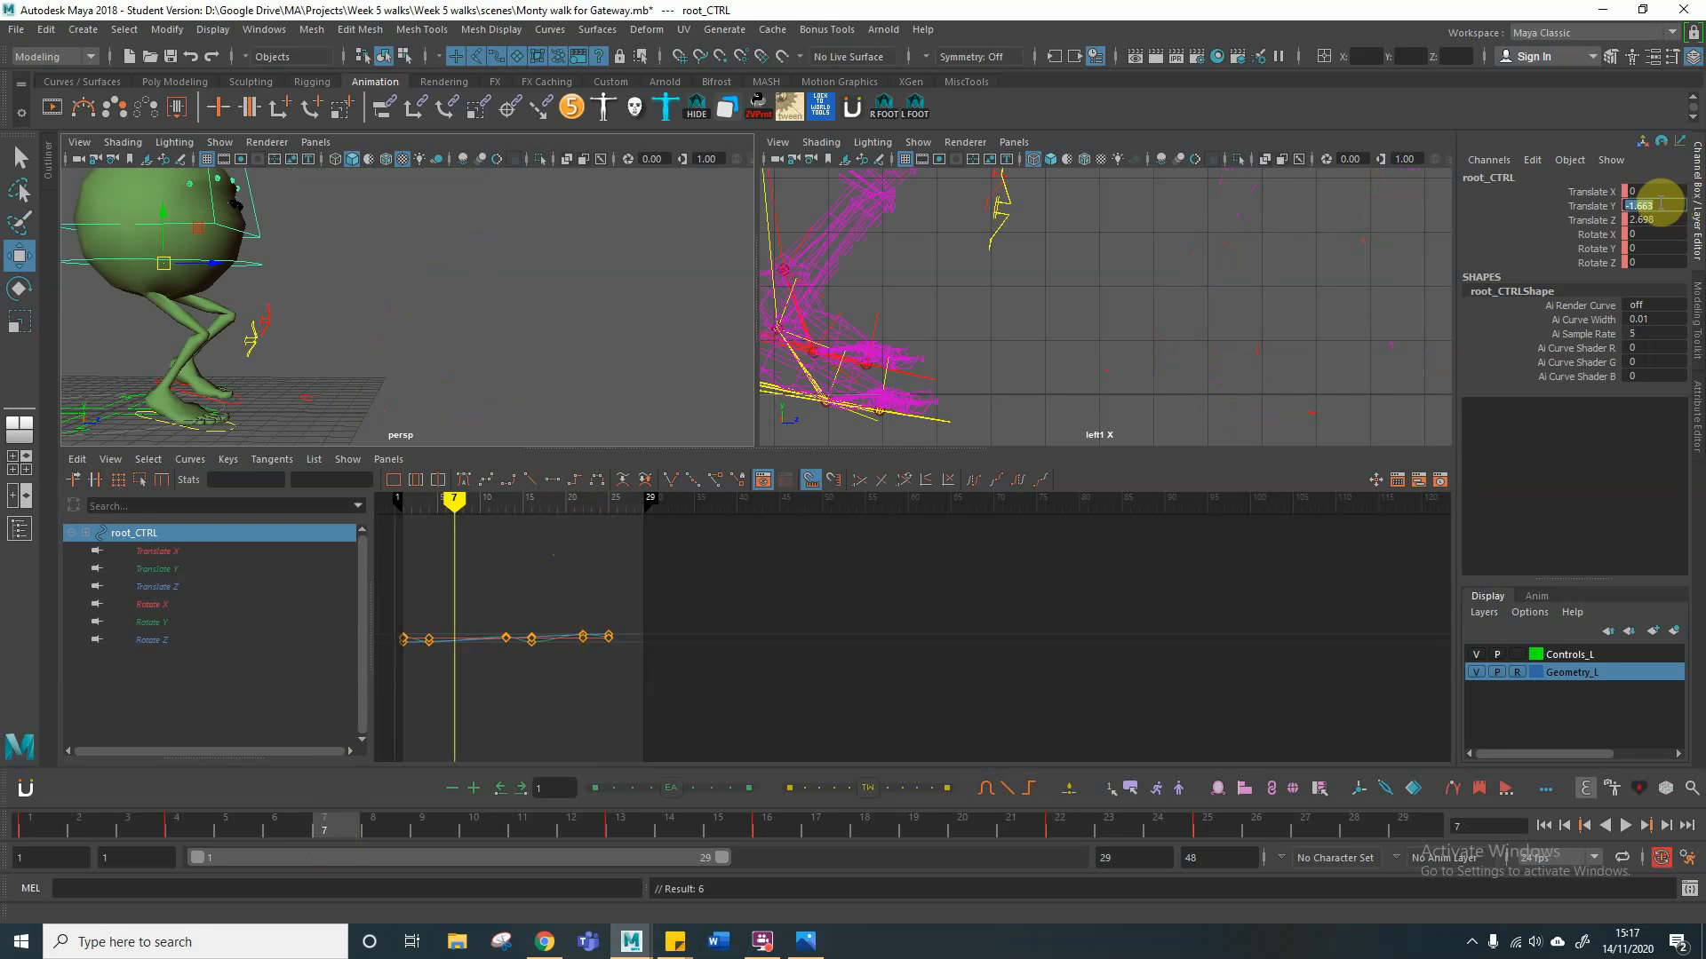
{"action": "left_click_drag", "start_coordinate": [455, 500], "coordinate": [530, 507]}
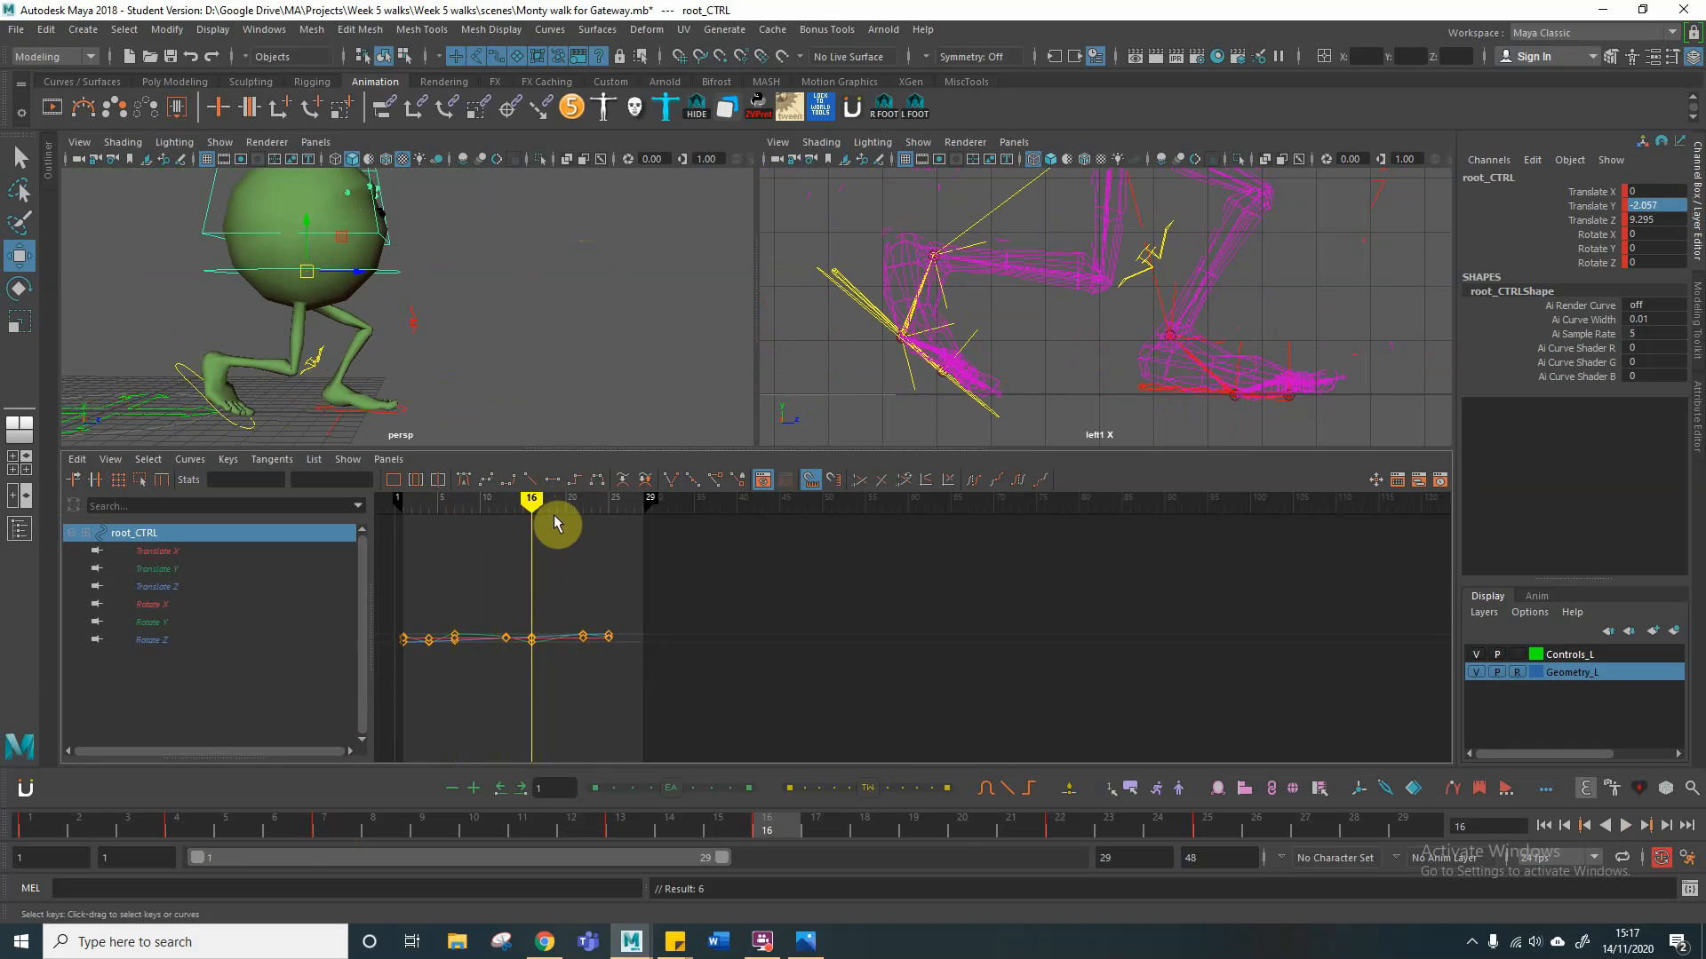
{"action": "left_click_drag", "start_coordinate": [533, 500], "coordinate": [583, 502]}
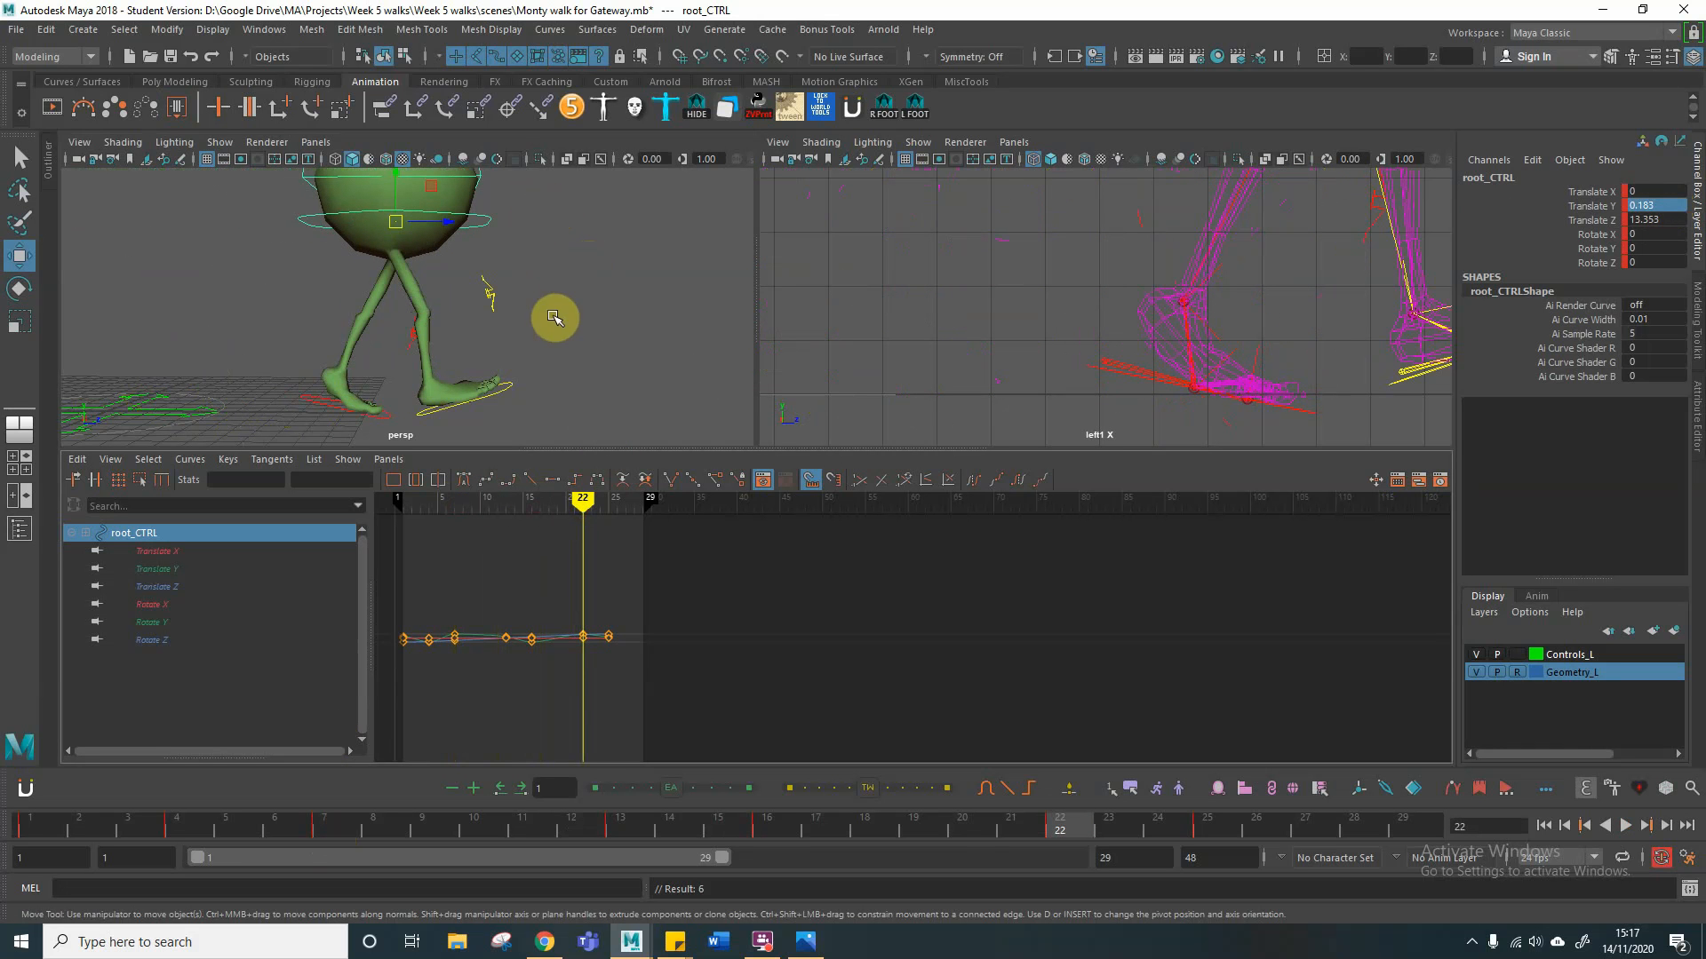
Step: Raise the right foot control at frame 22 to a Translate Y of about 2.15 and key it
{"action": "left_click", "coordinate": [533, 388]}
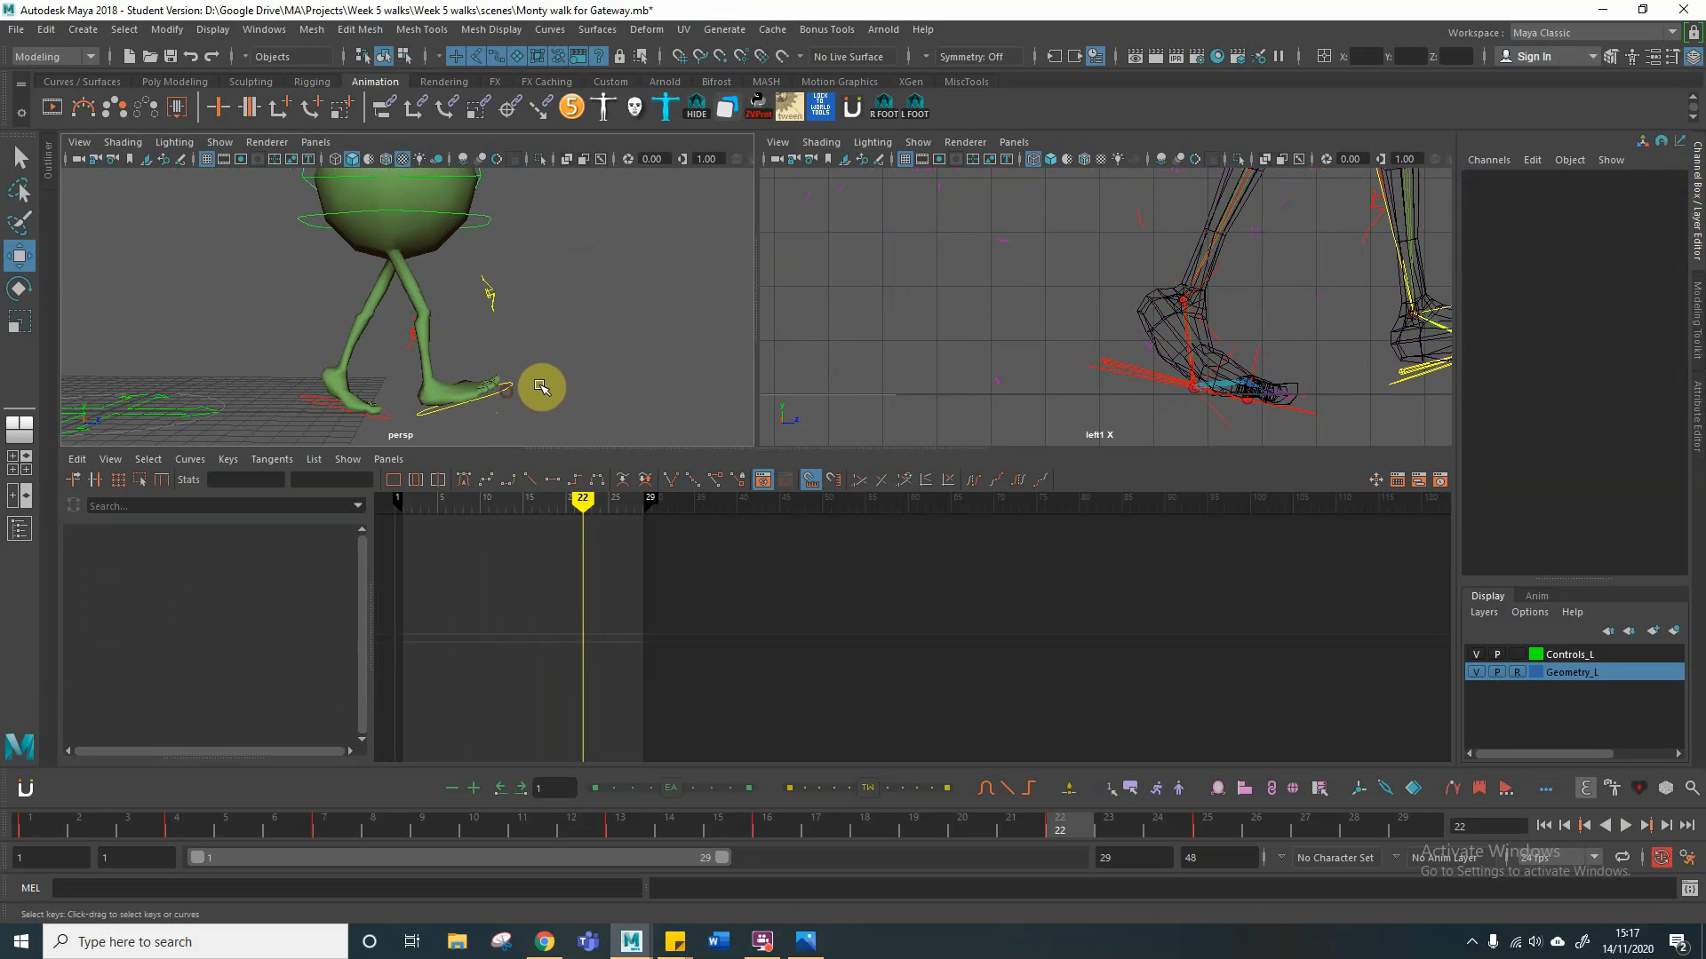
{"action": "mouse_move", "coordinate": [586, 331]}
{"action": "left_mouse_down", "text": "alt"}
{"action": "mouse_move", "coordinate": [628, 323]}
{"action": "mouse_move", "coordinate": [597, 332]}
{"action": "left_mouse_up", "text": "alt"}
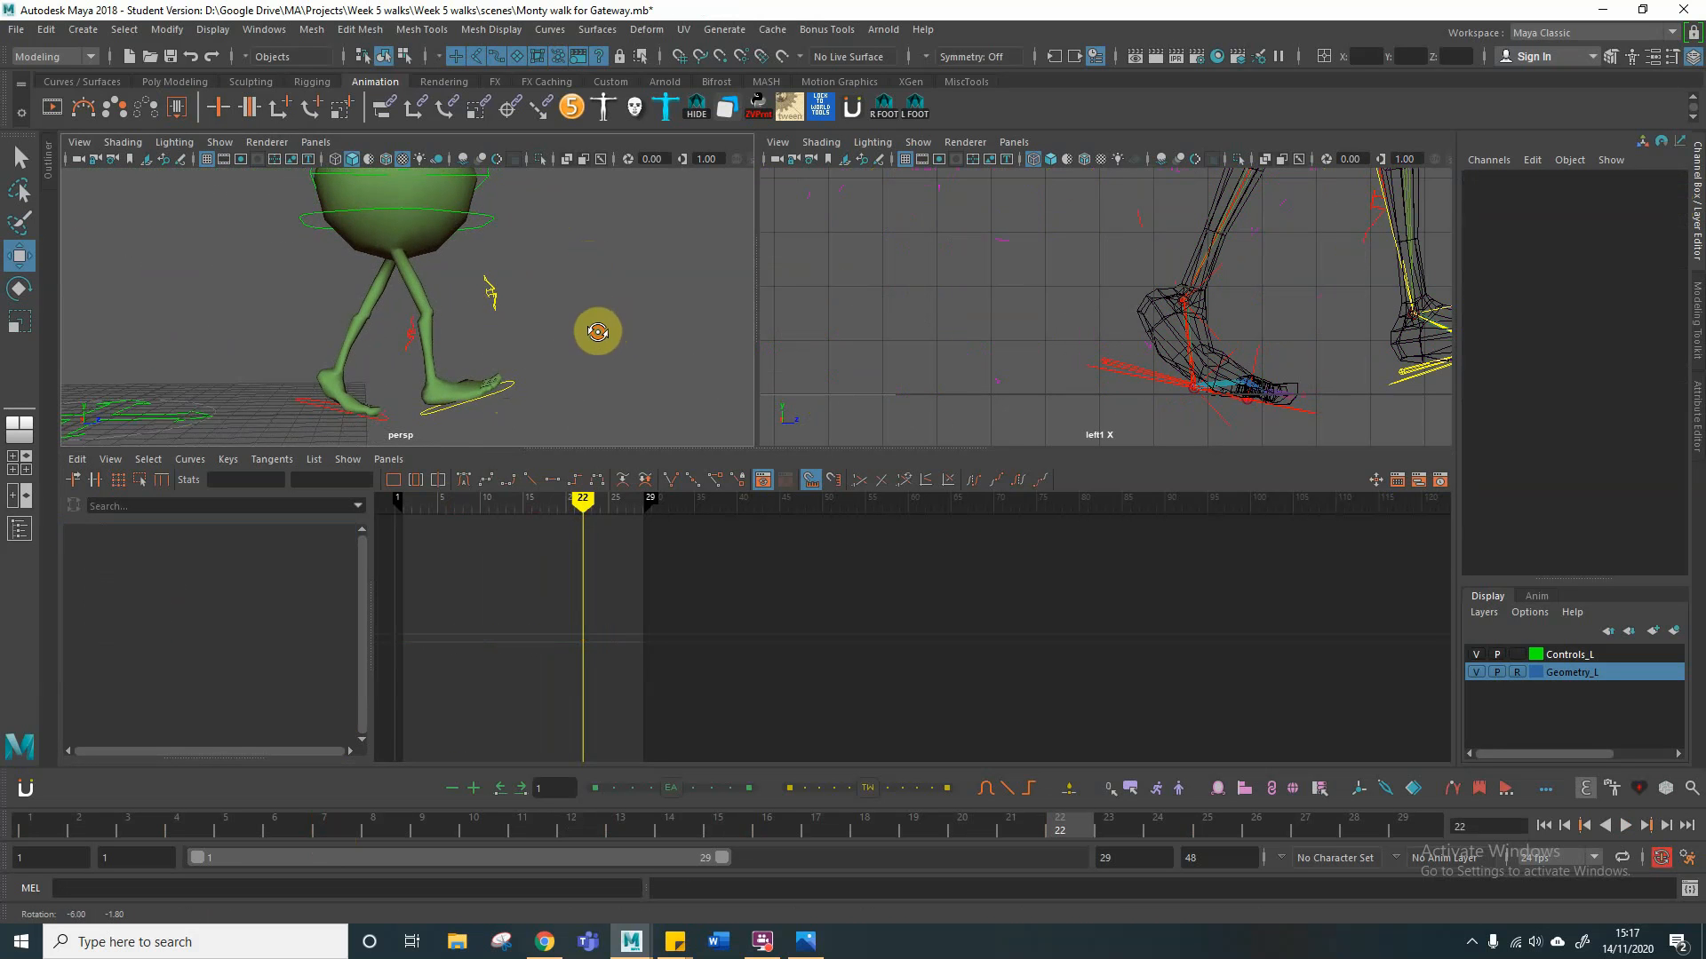
{"action": "left_click_drag", "start_coordinate": [441, 396], "coordinate": [521, 389]}
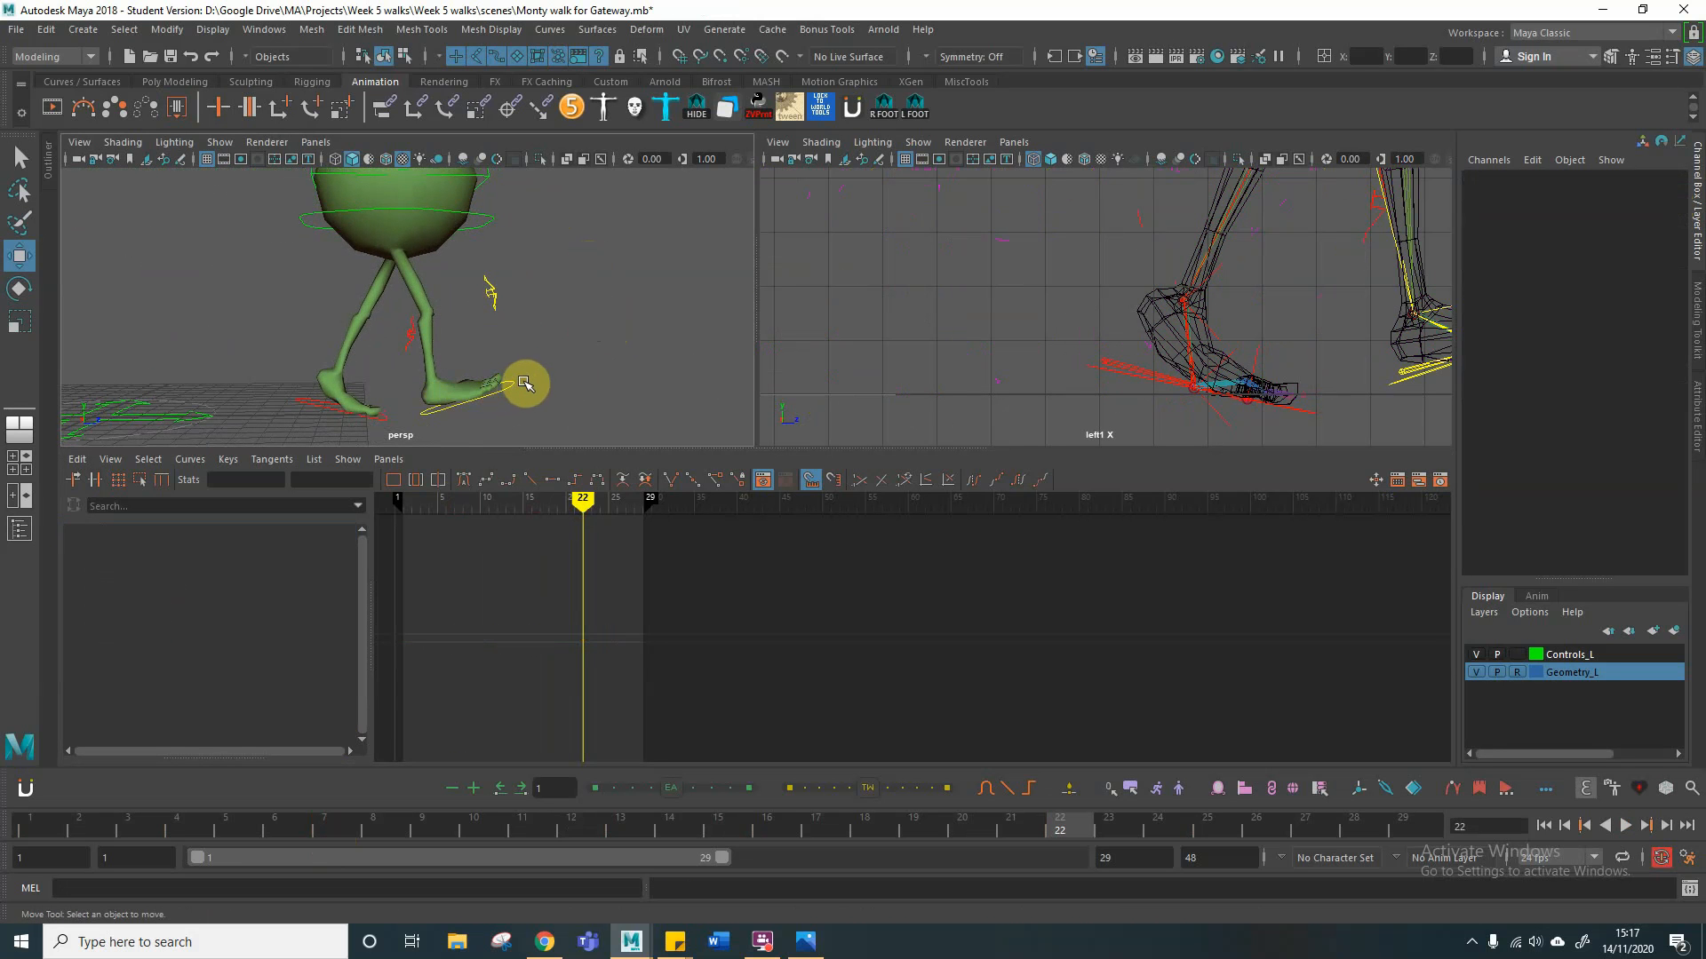
{"action": "left_click", "coordinate": [500, 385]}
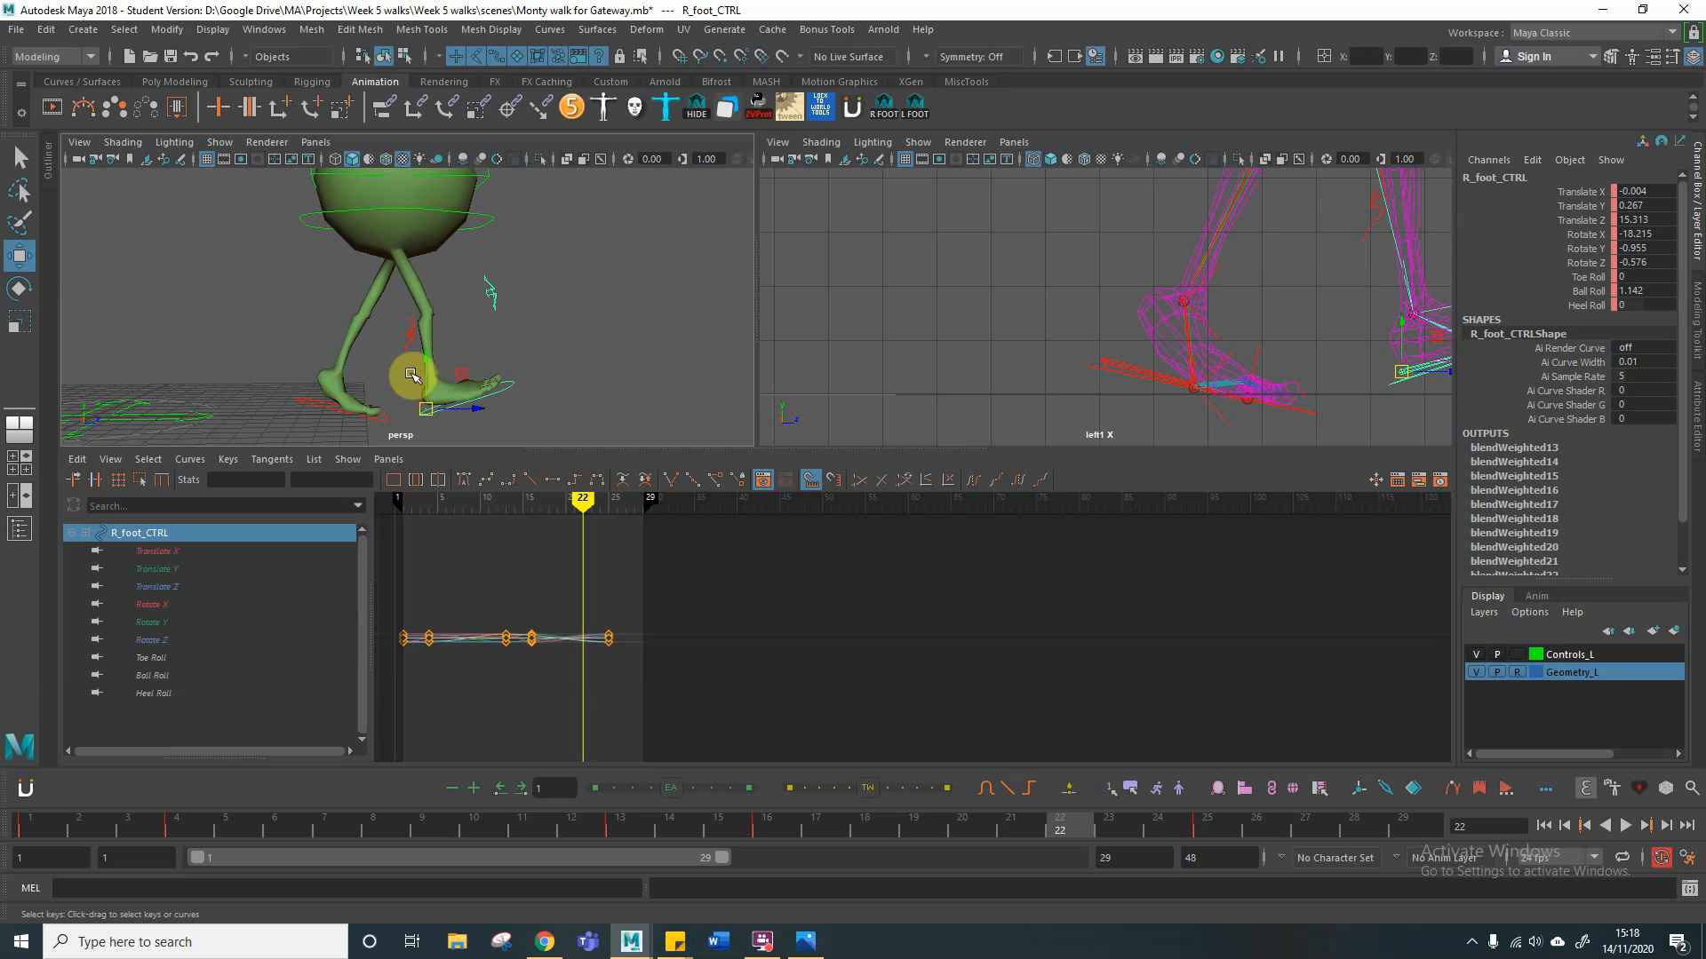
{"action": "left_click_drag", "start_coordinate": [430, 358], "coordinate": [432, 318]}
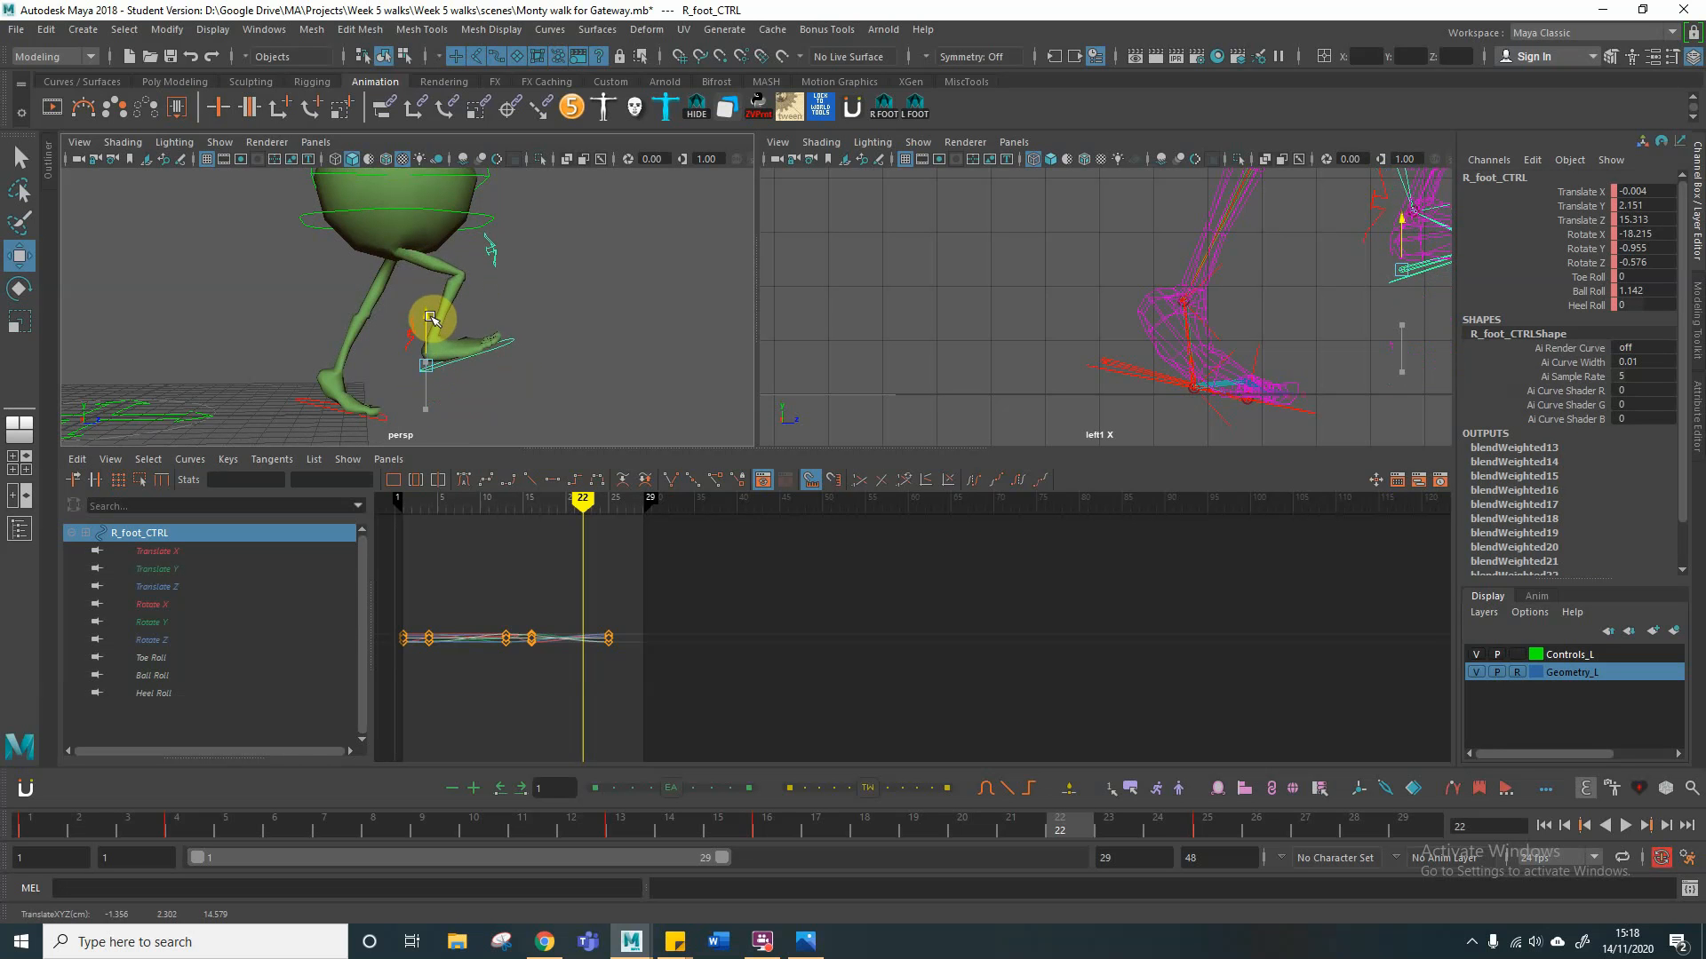
{"action": "key", "text": "s"}
Step: Tilt the right foot control at frame 22 to a Rotate X of about 32.9 and move it to about 2.84 in Translate Y and 14.15 in Translate Z
{"action": "key", "text": "e"}
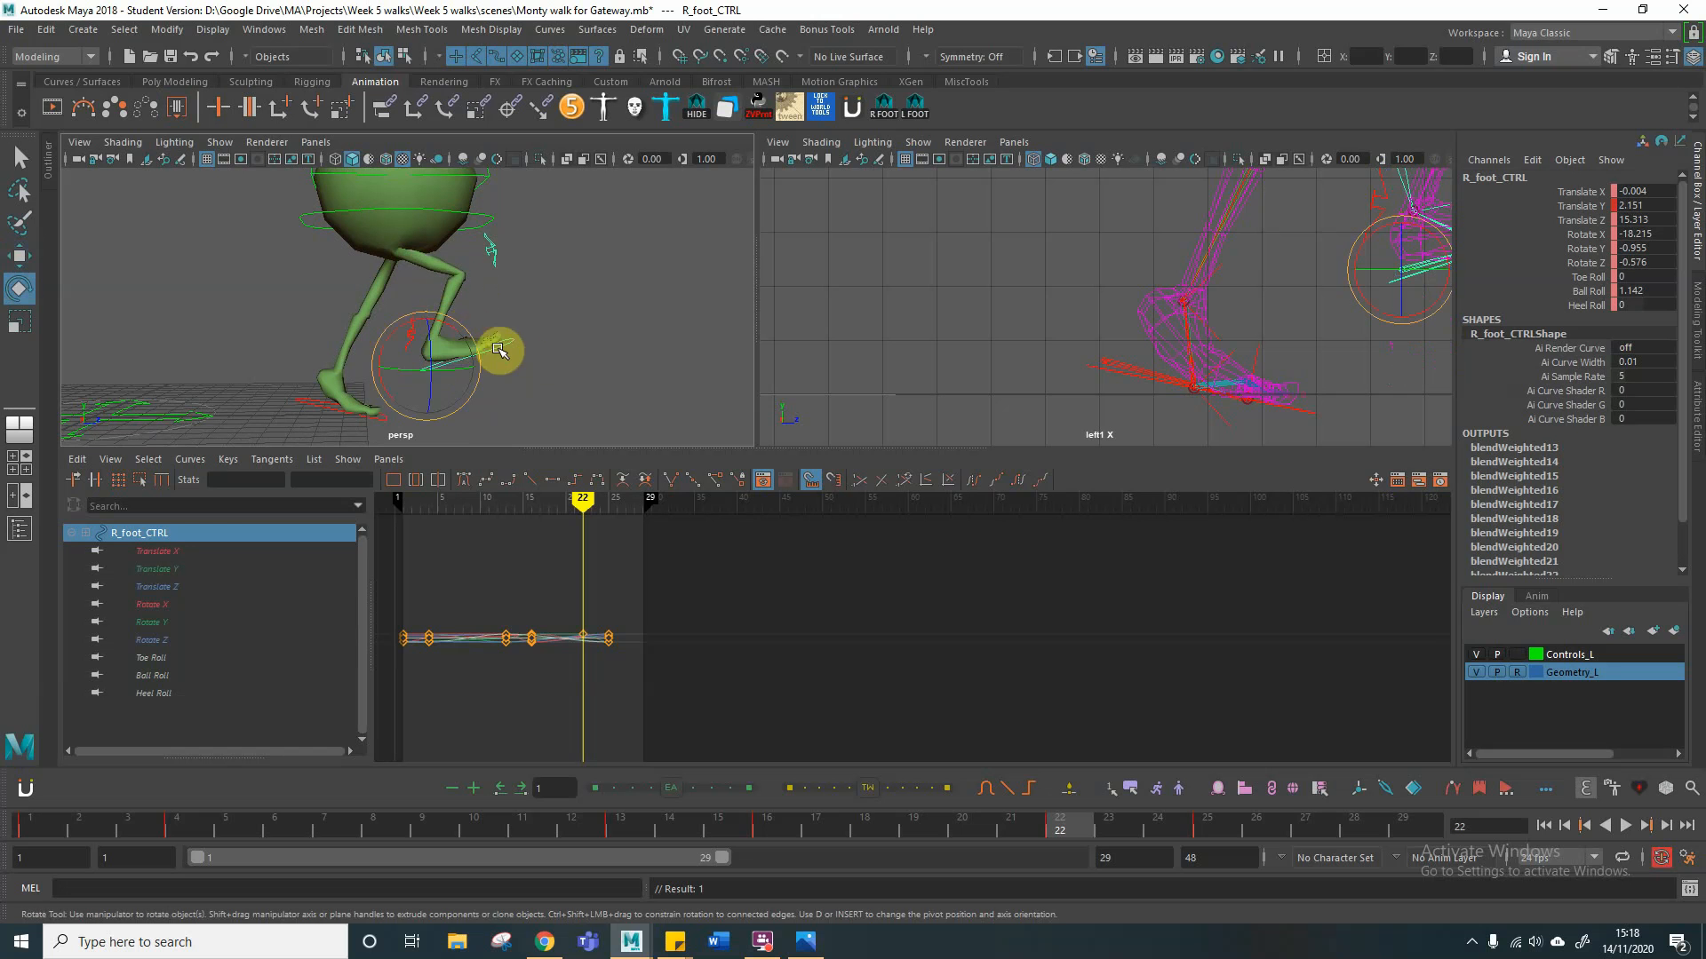
{"action": "mouse_move", "coordinate": [460, 355]}
{"action": "left_mouse_down"}
{"action": "mouse_move", "coordinate": [429, 323]}
{"action": "mouse_move", "coordinate": [458, 351]}
{"action": "left_mouse_up"}
{"action": "key", "text": "shift+e"}
{"action": "key", "text": "w"}
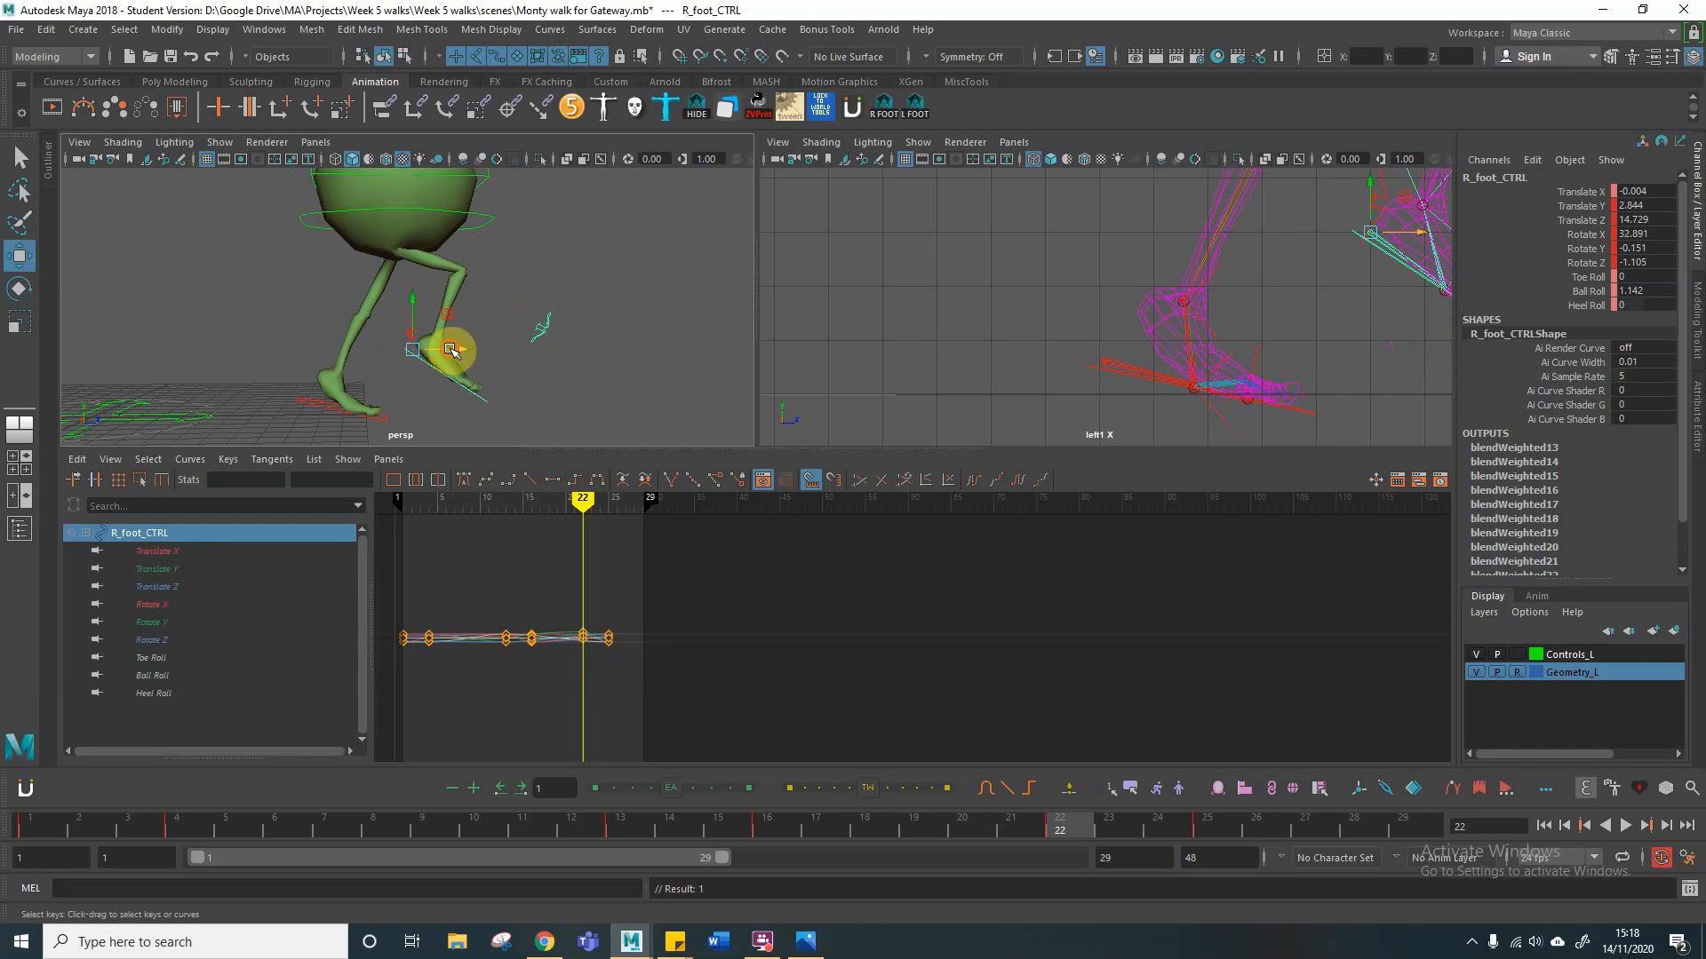
{"action": "left_click_drag", "start_coordinate": [449, 350], "coordinate": [435, 350]}
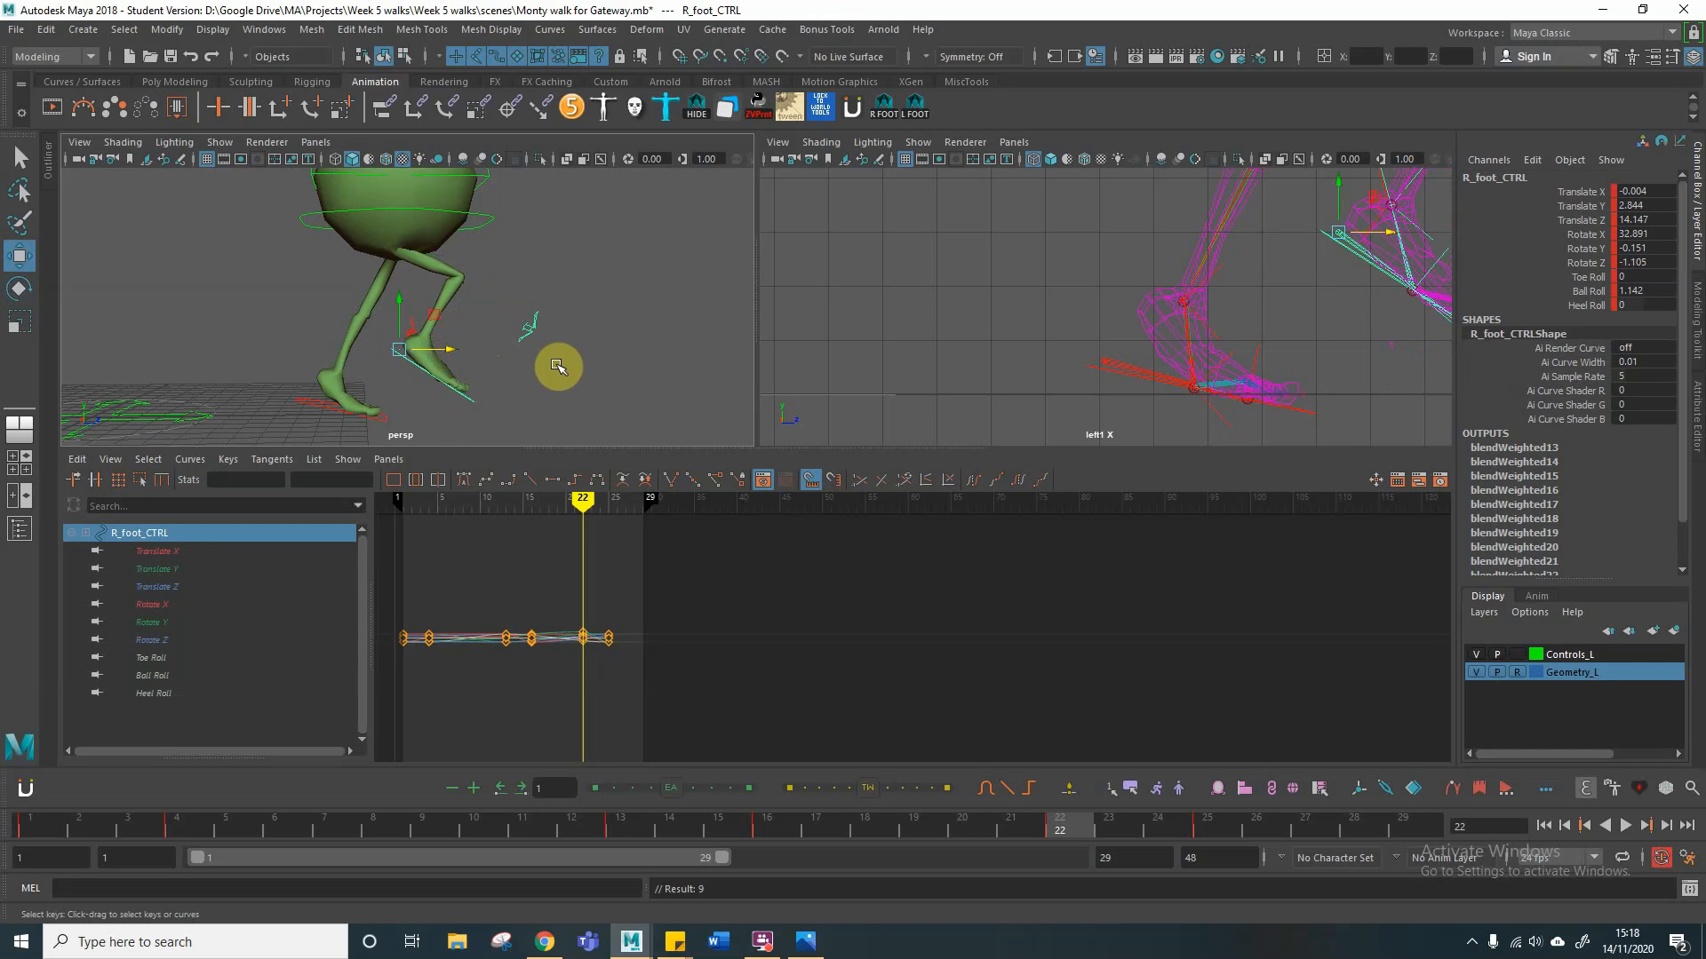
Step: Key the left foot control at frame 22 and reselect the root control
{"action": "left_click", "coordinate": [307, 407]}
{"action": "left_click", "coordinate": [490, 224]}
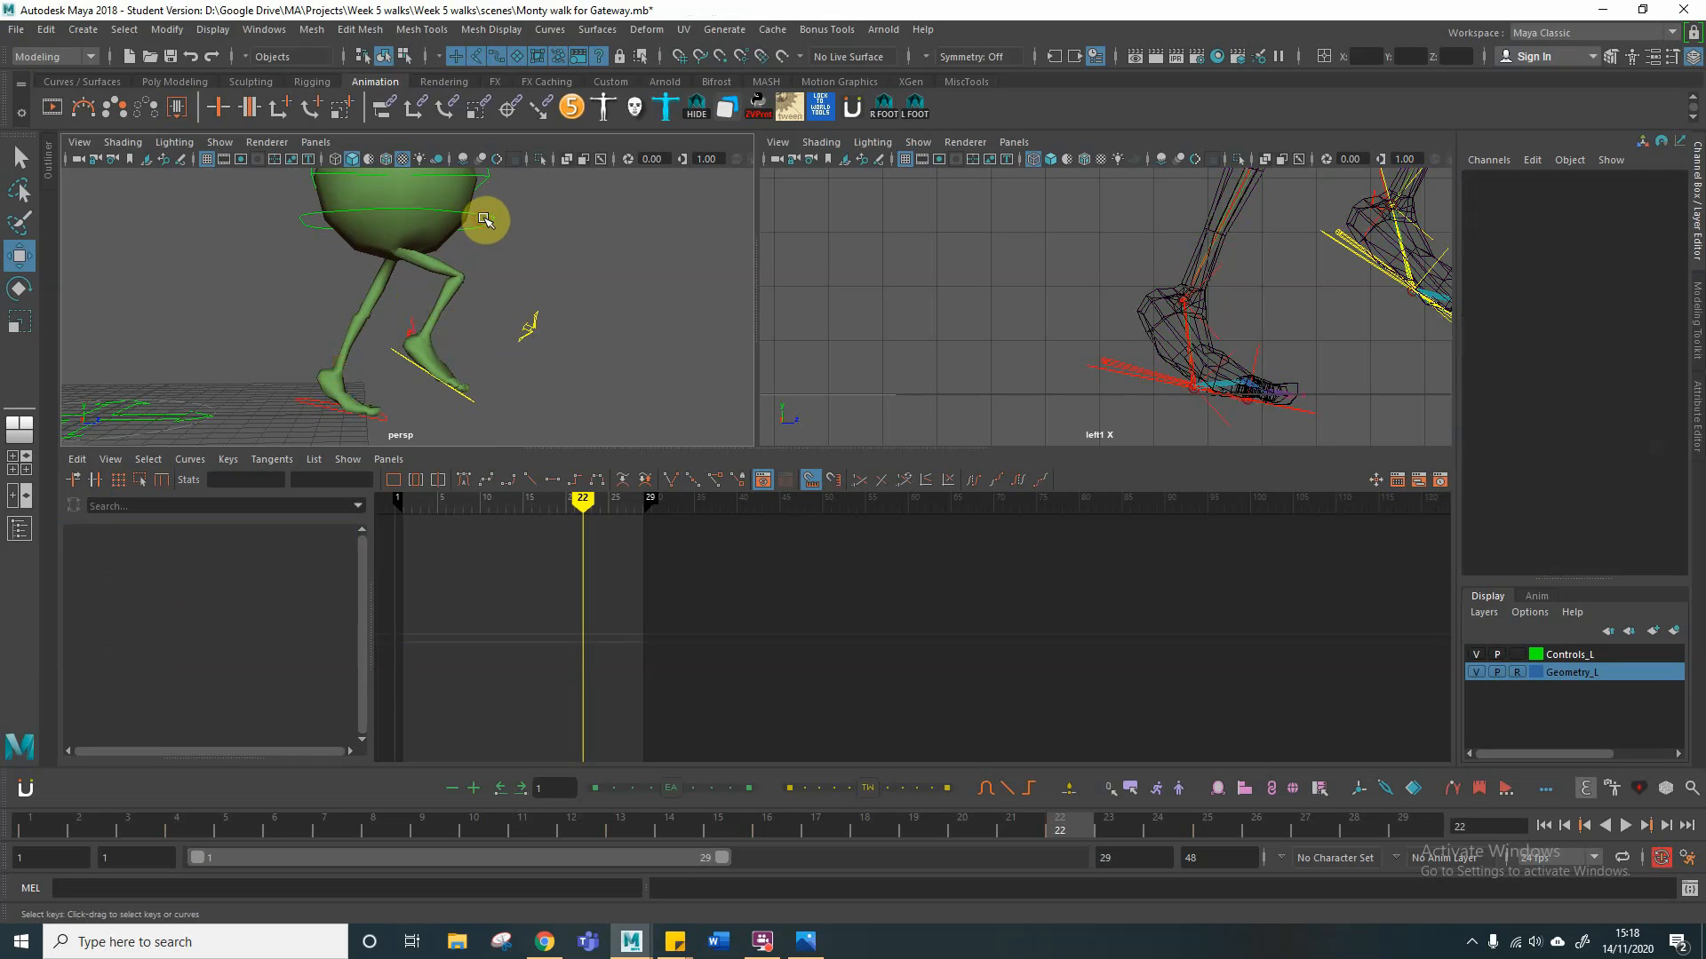
{"action": "left_click", "coordinate": [491, 222]}
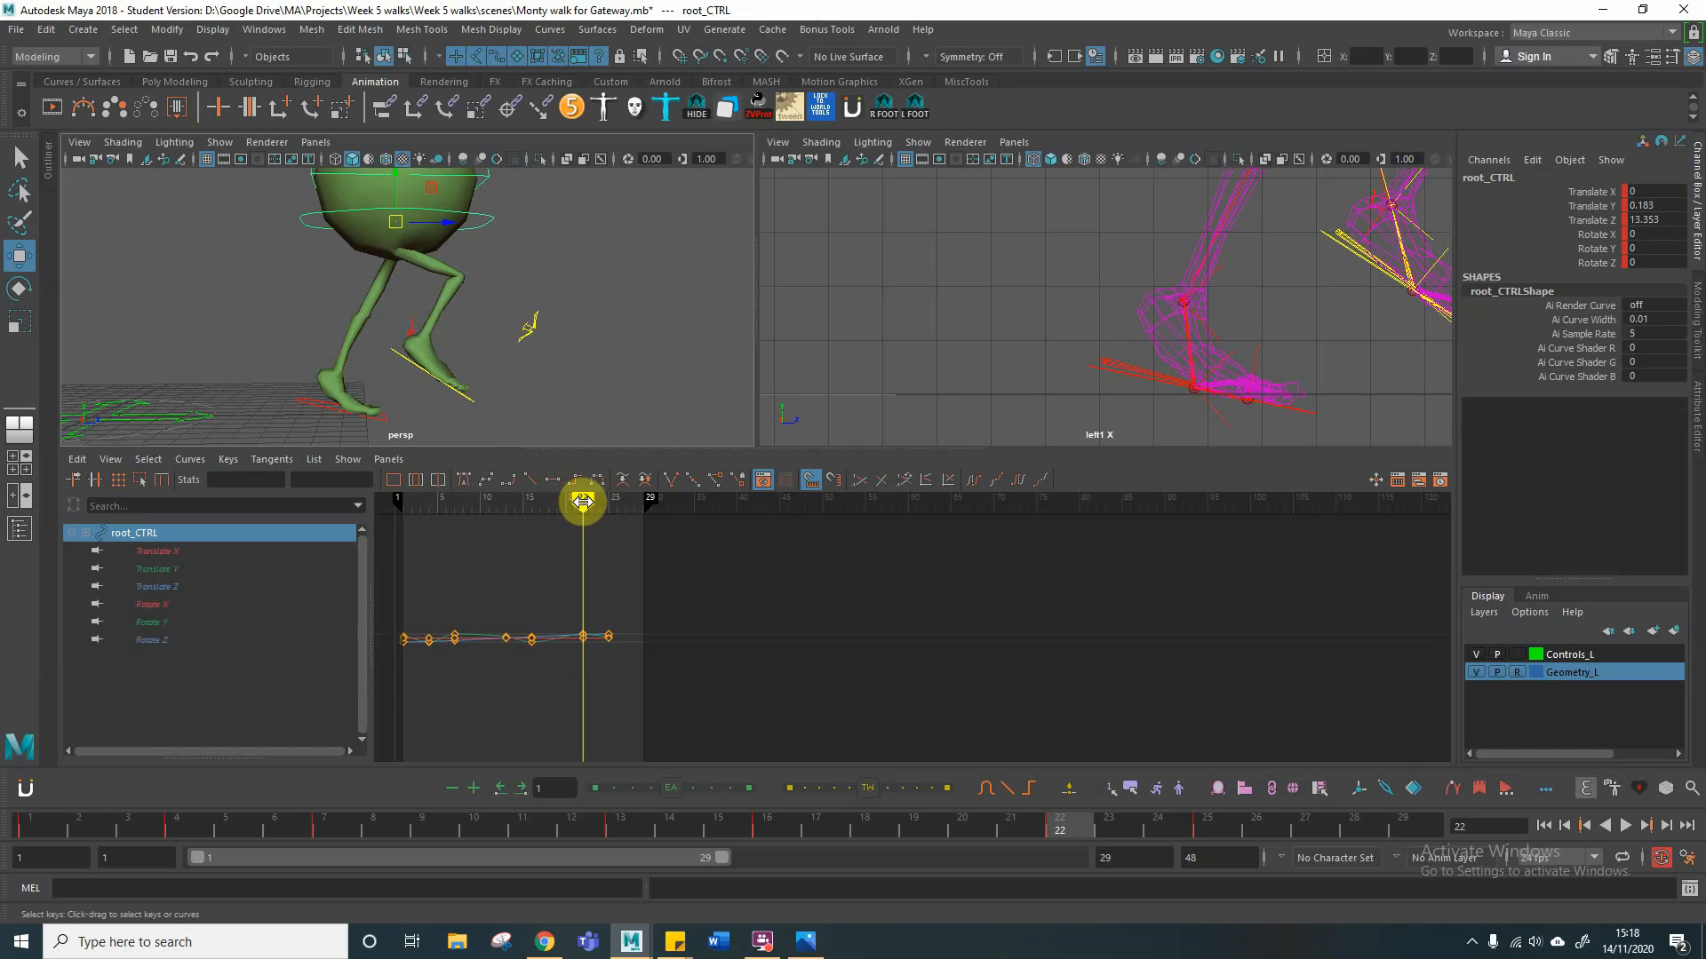
Step: Scrub back through the walk and delete the root control's misplaced keys at frame 7
{"action": "left_click_drag", "start_coordinate": [582, 499], "coordinate": [482, 502]}
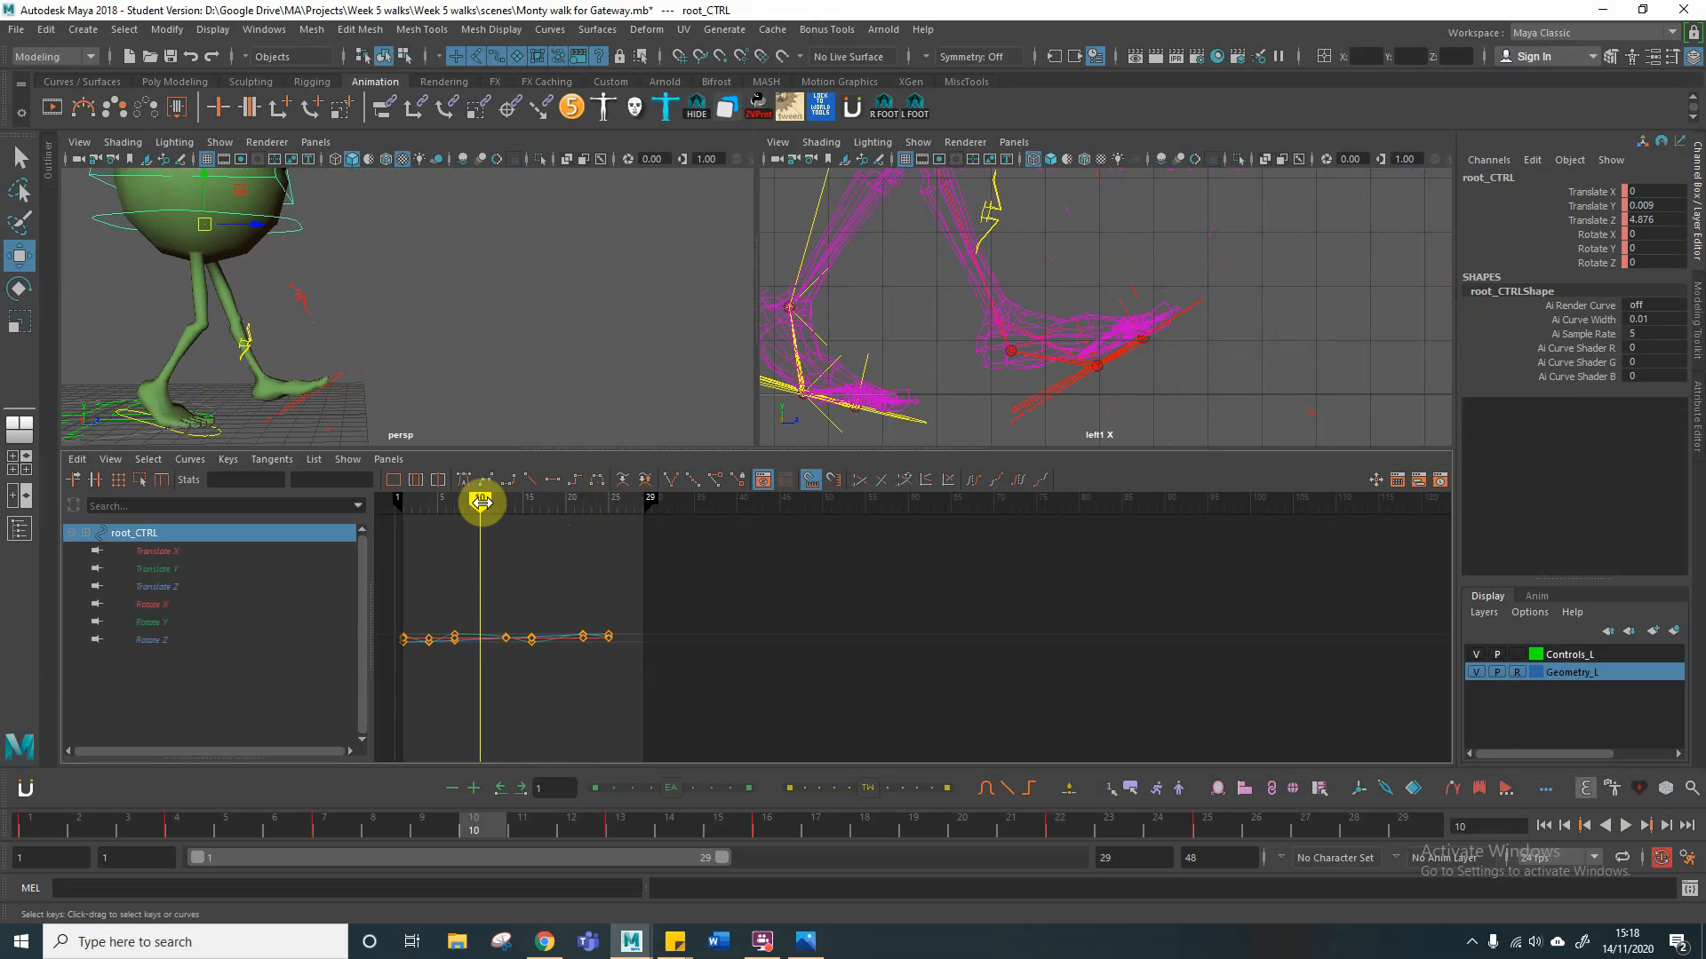
{"action": "mouse_move", "coordinate": [480, 503]}
{"action": "left_mouse_down"}
{"action": "mouse_move", "coordinate": [438, 503]}
{"action": "mouse_move", "coordinate": [469, 503]}
{"action": "mouse_move", "coordinate": [452, 505]}
{"action": "left_mouse_up"}
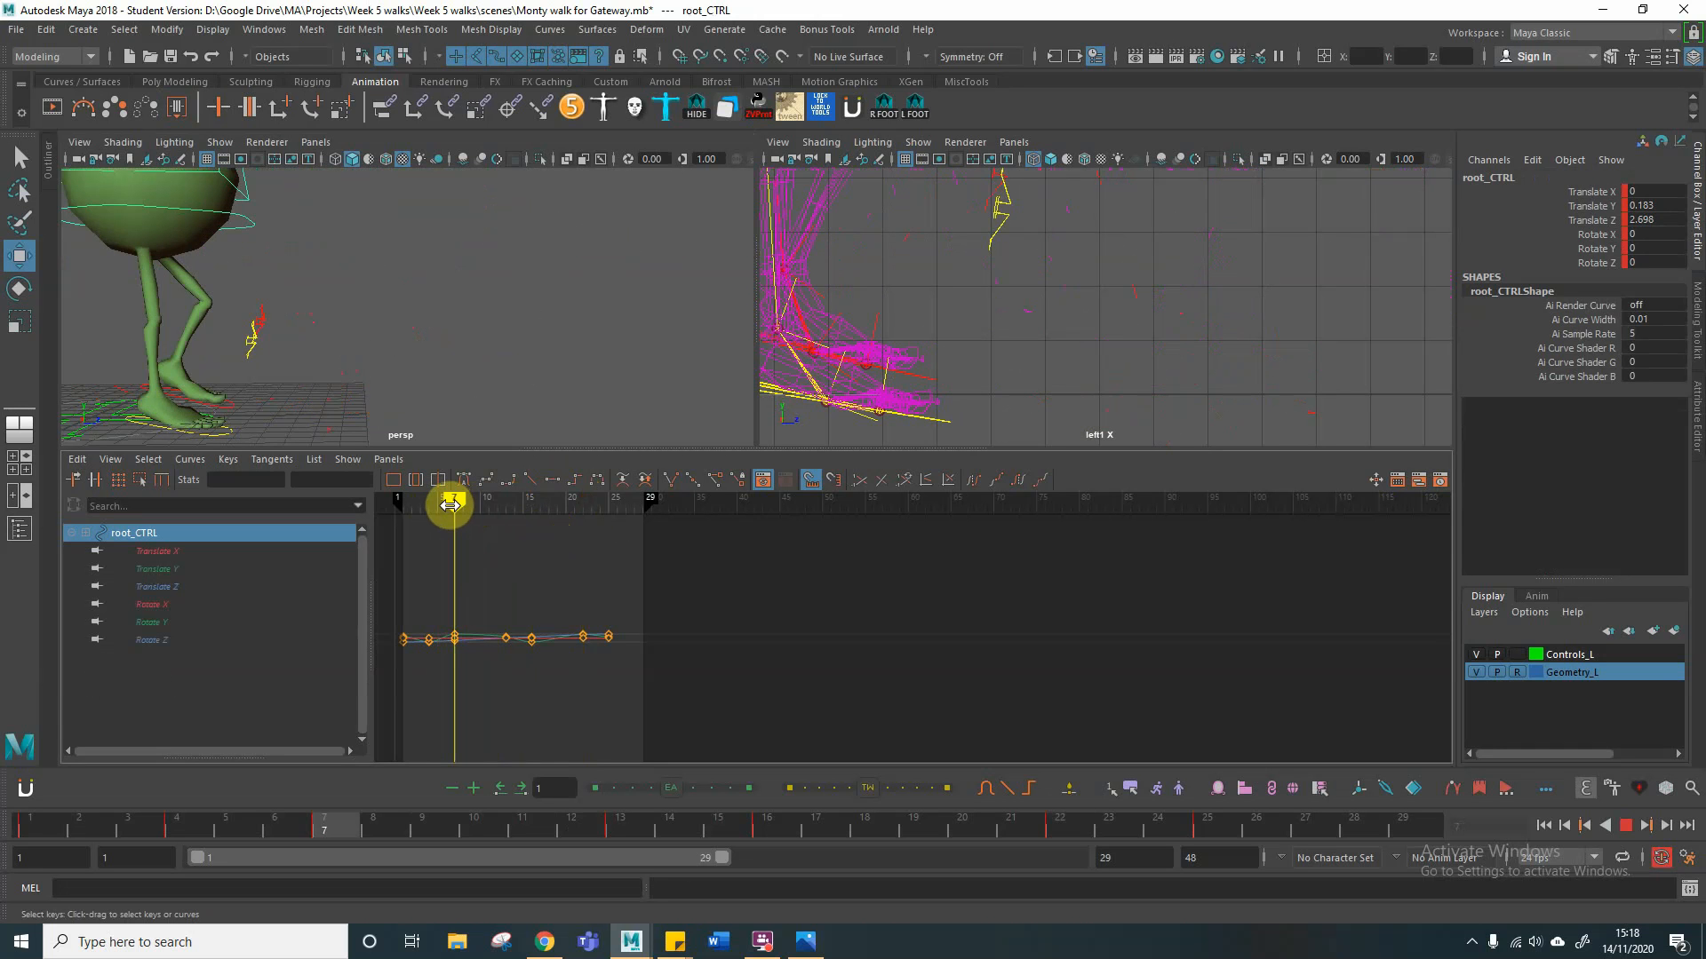
{"action": "left_click_drag", "start_coordinate": [451, 505], "coordinate": [448, 505]}
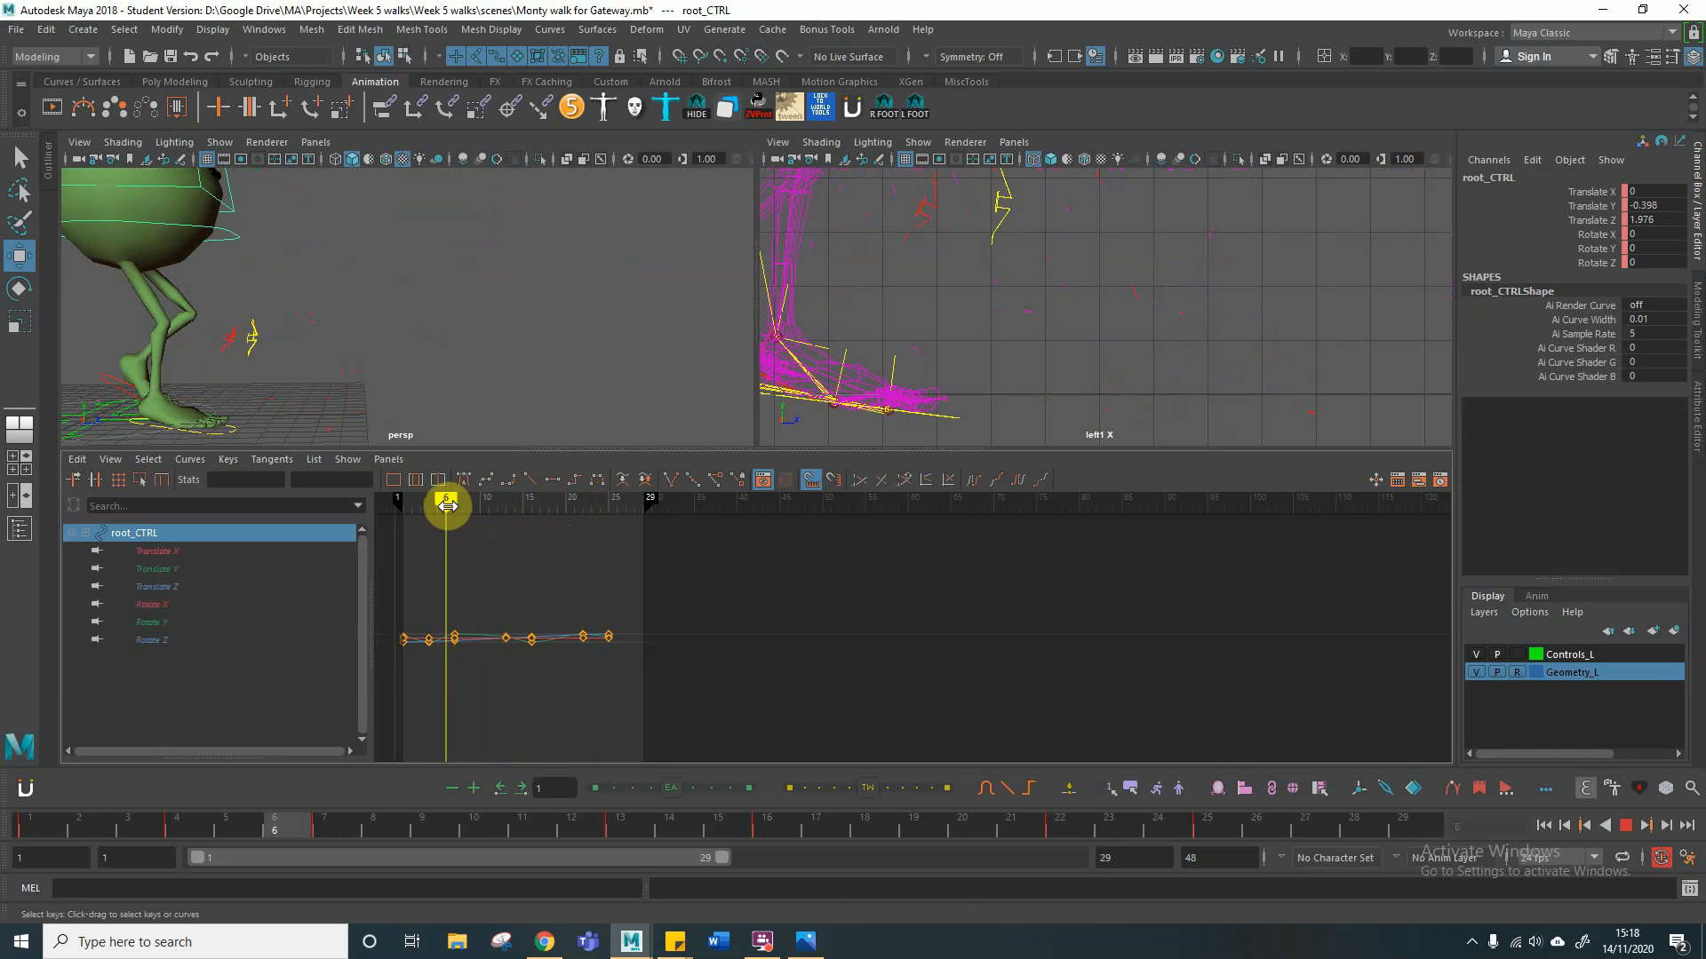
{"action": "left_click_drag", "start_coordinate": [446, 505], "coordinate": [465, 500]}
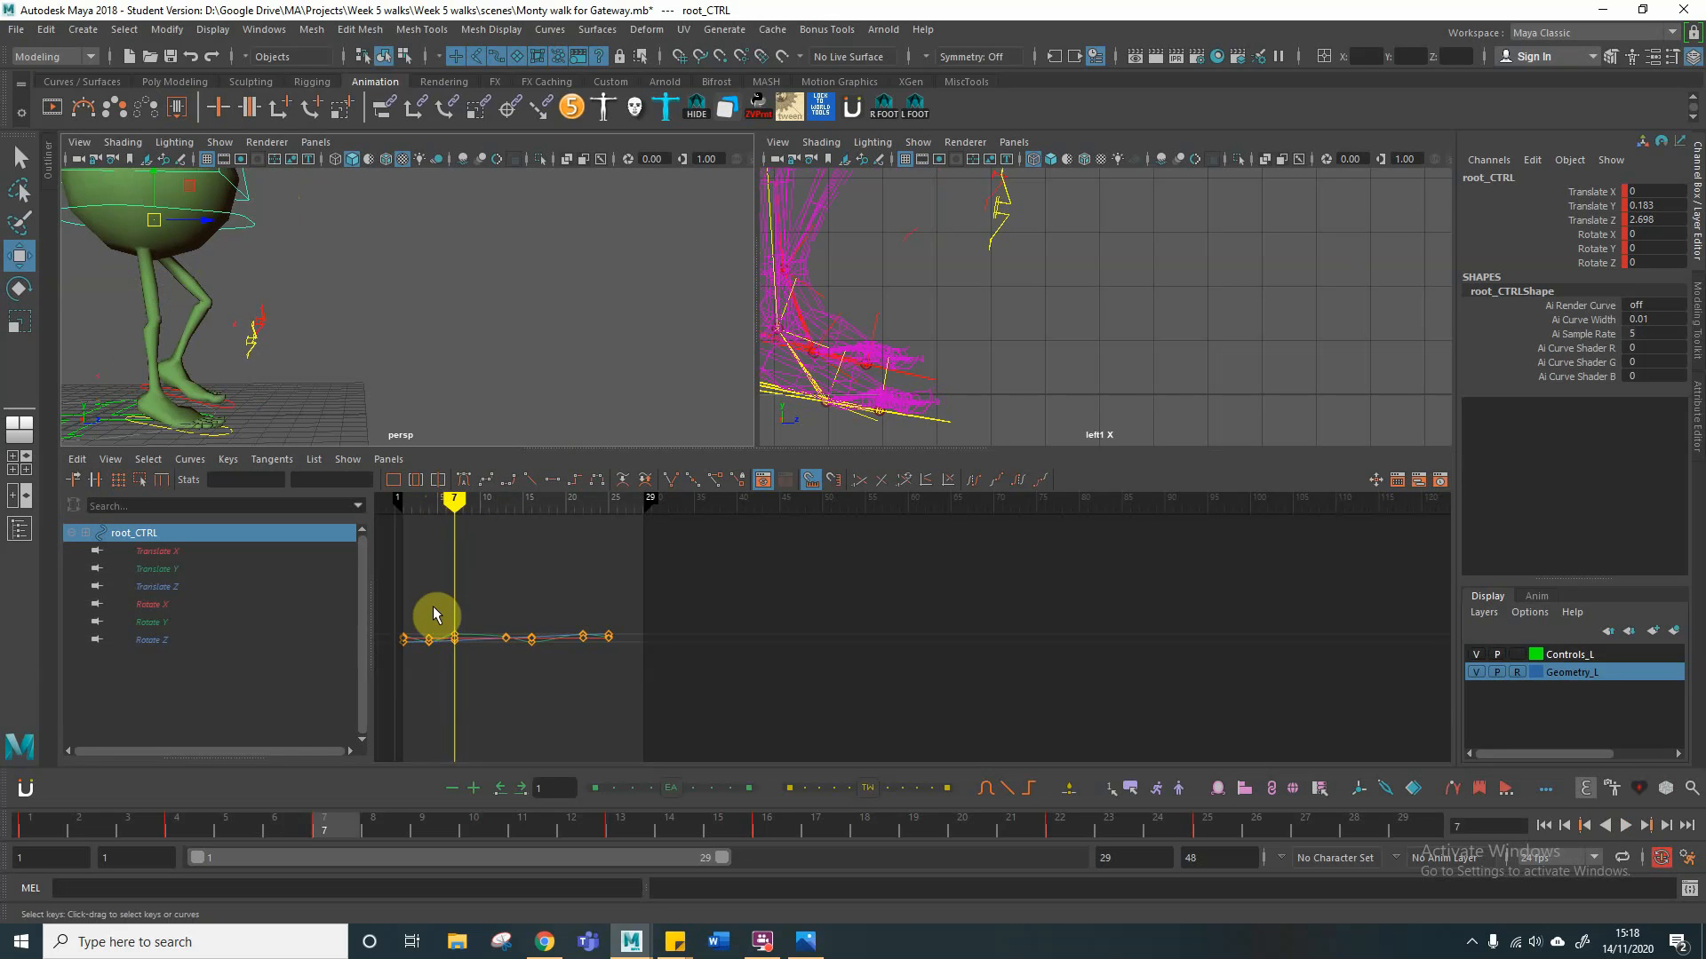
{"action": "left_click", "coordinate": [455, 639]}
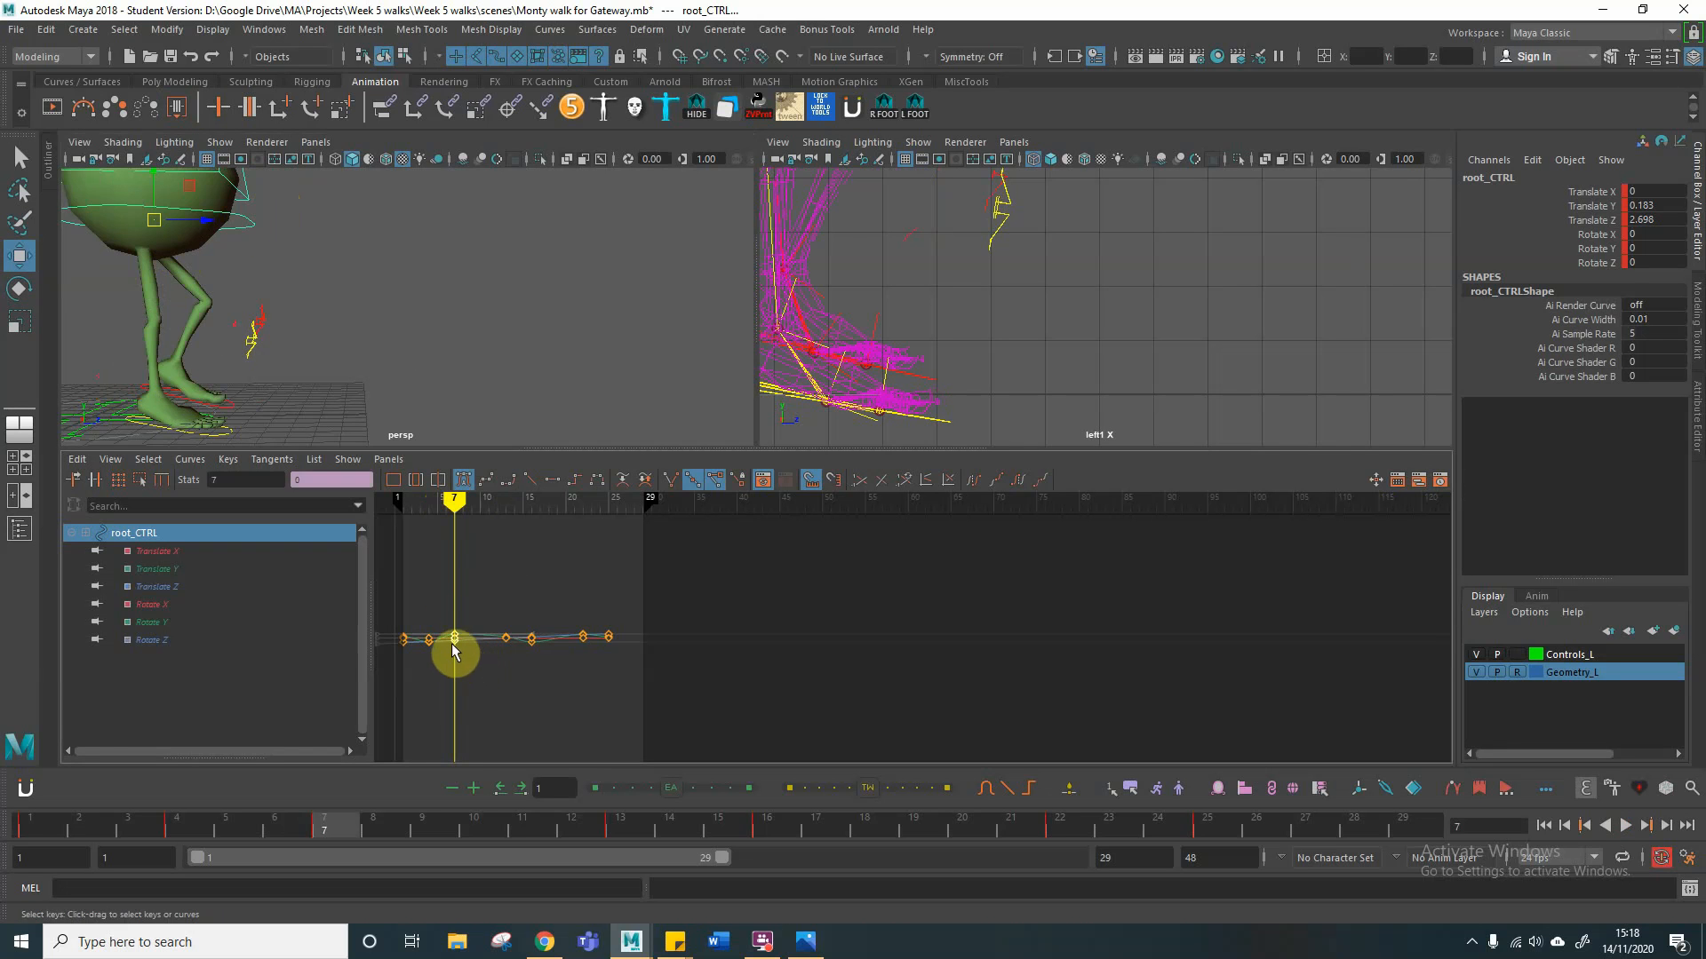
{"action": "left_click", "coordinate": [457, 623]}
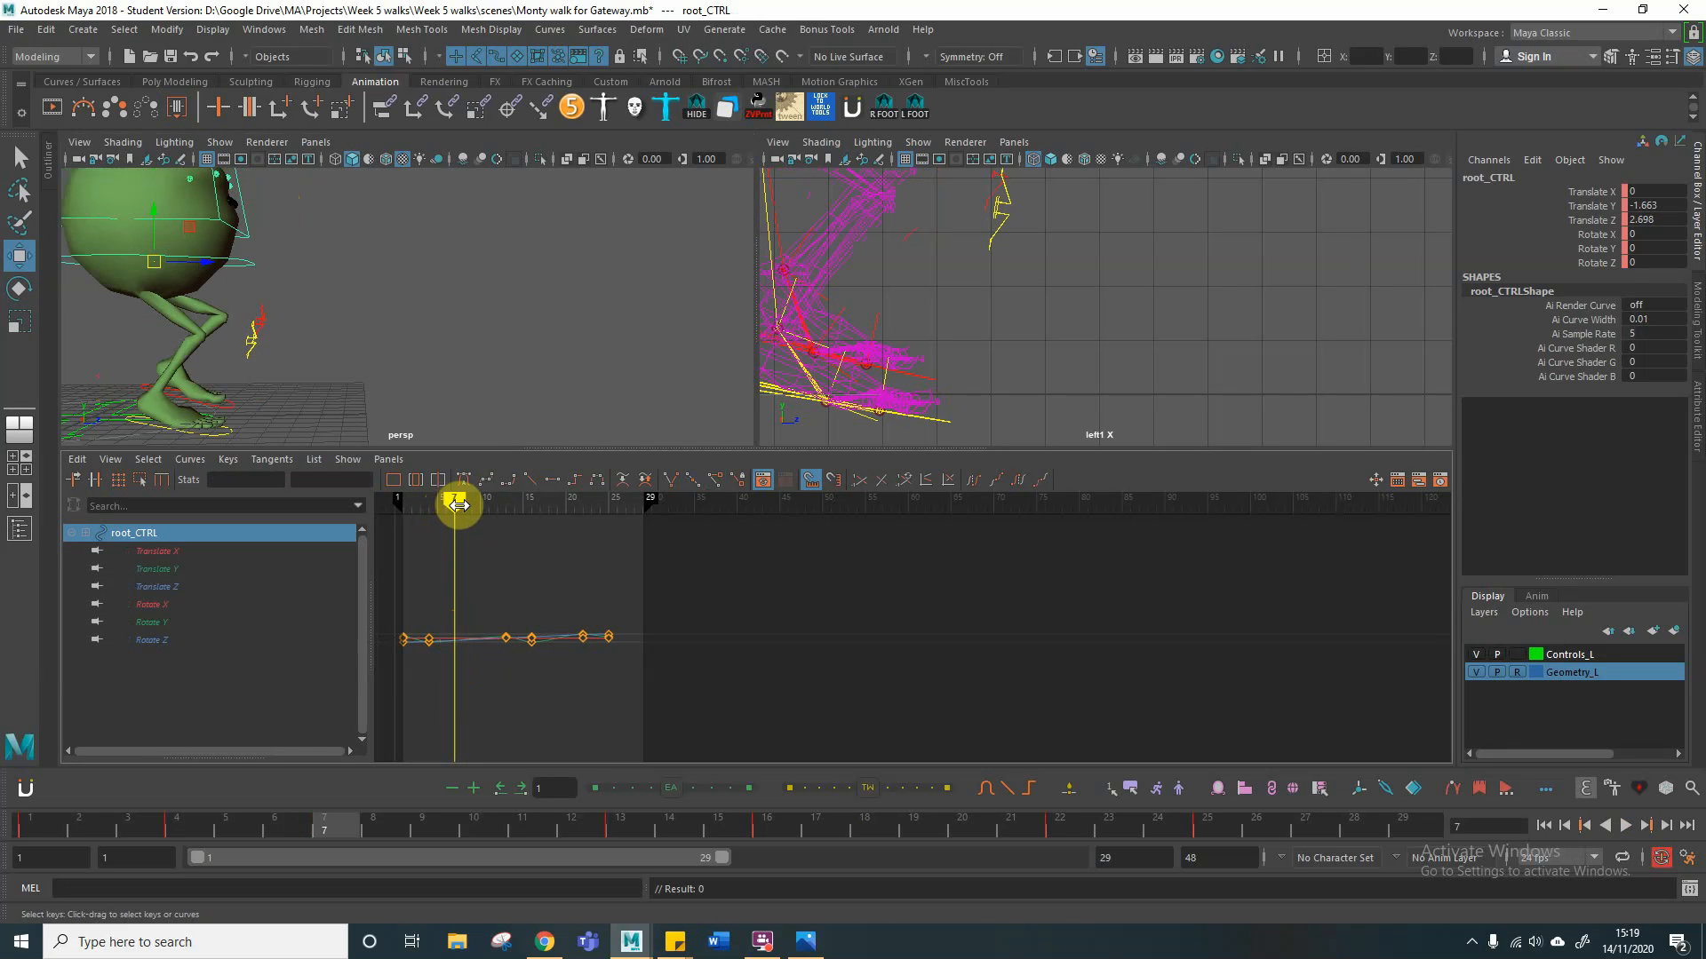
Step: Copy the root control's up-pose height from frame 22 to frame 10, setting its Translate Y to 0.183
{"action": "left_click_drag", "start_coordinate": [457, 505], "coordinate": [479, 504]}
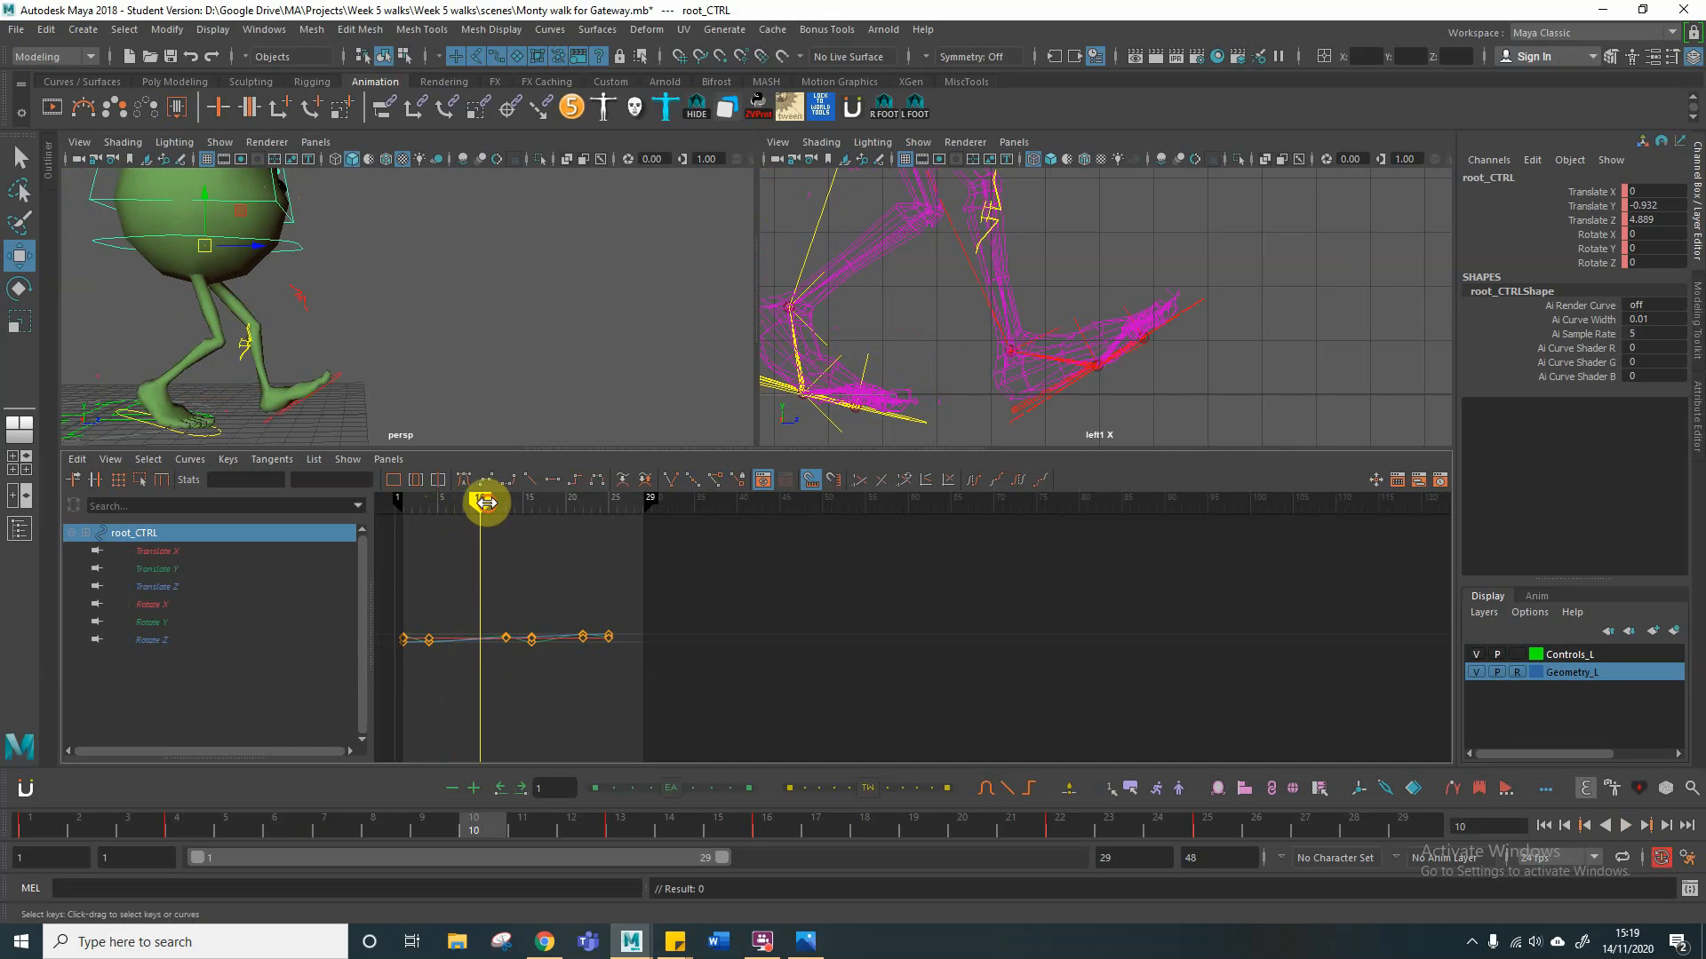
{"action": "left_click_drag", "start_coordinate": [485, 505], "coordinate": [582, 506]}
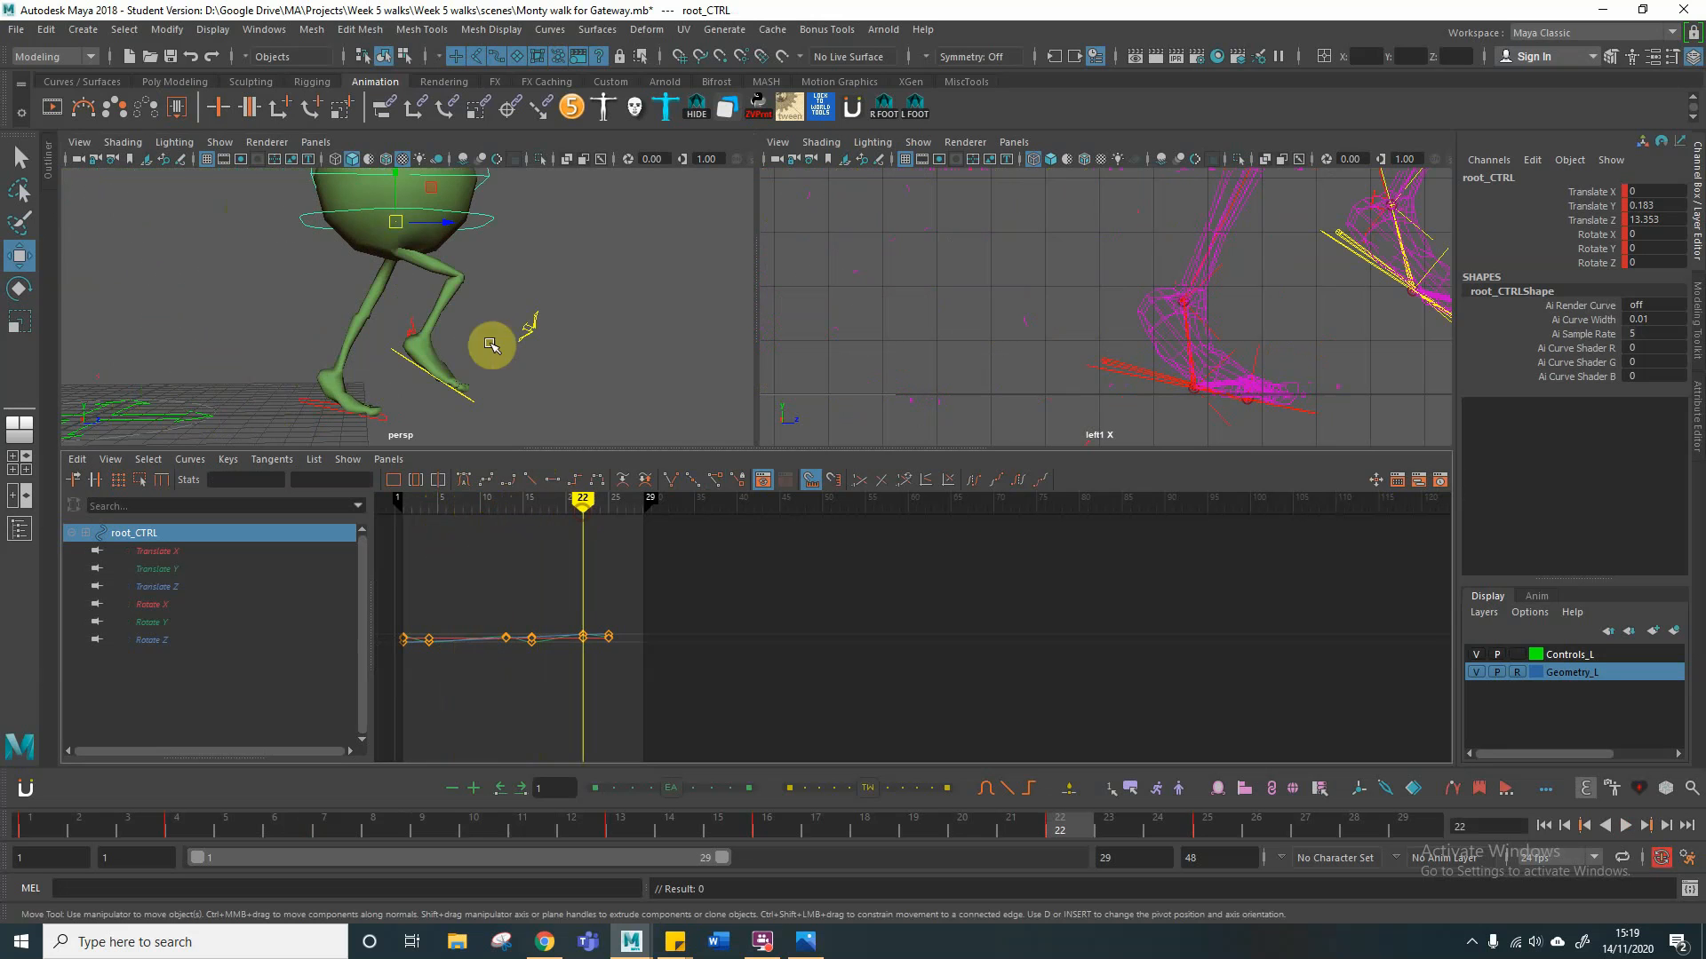
{"action": "left_click", "coordinate": [1670, 206]}
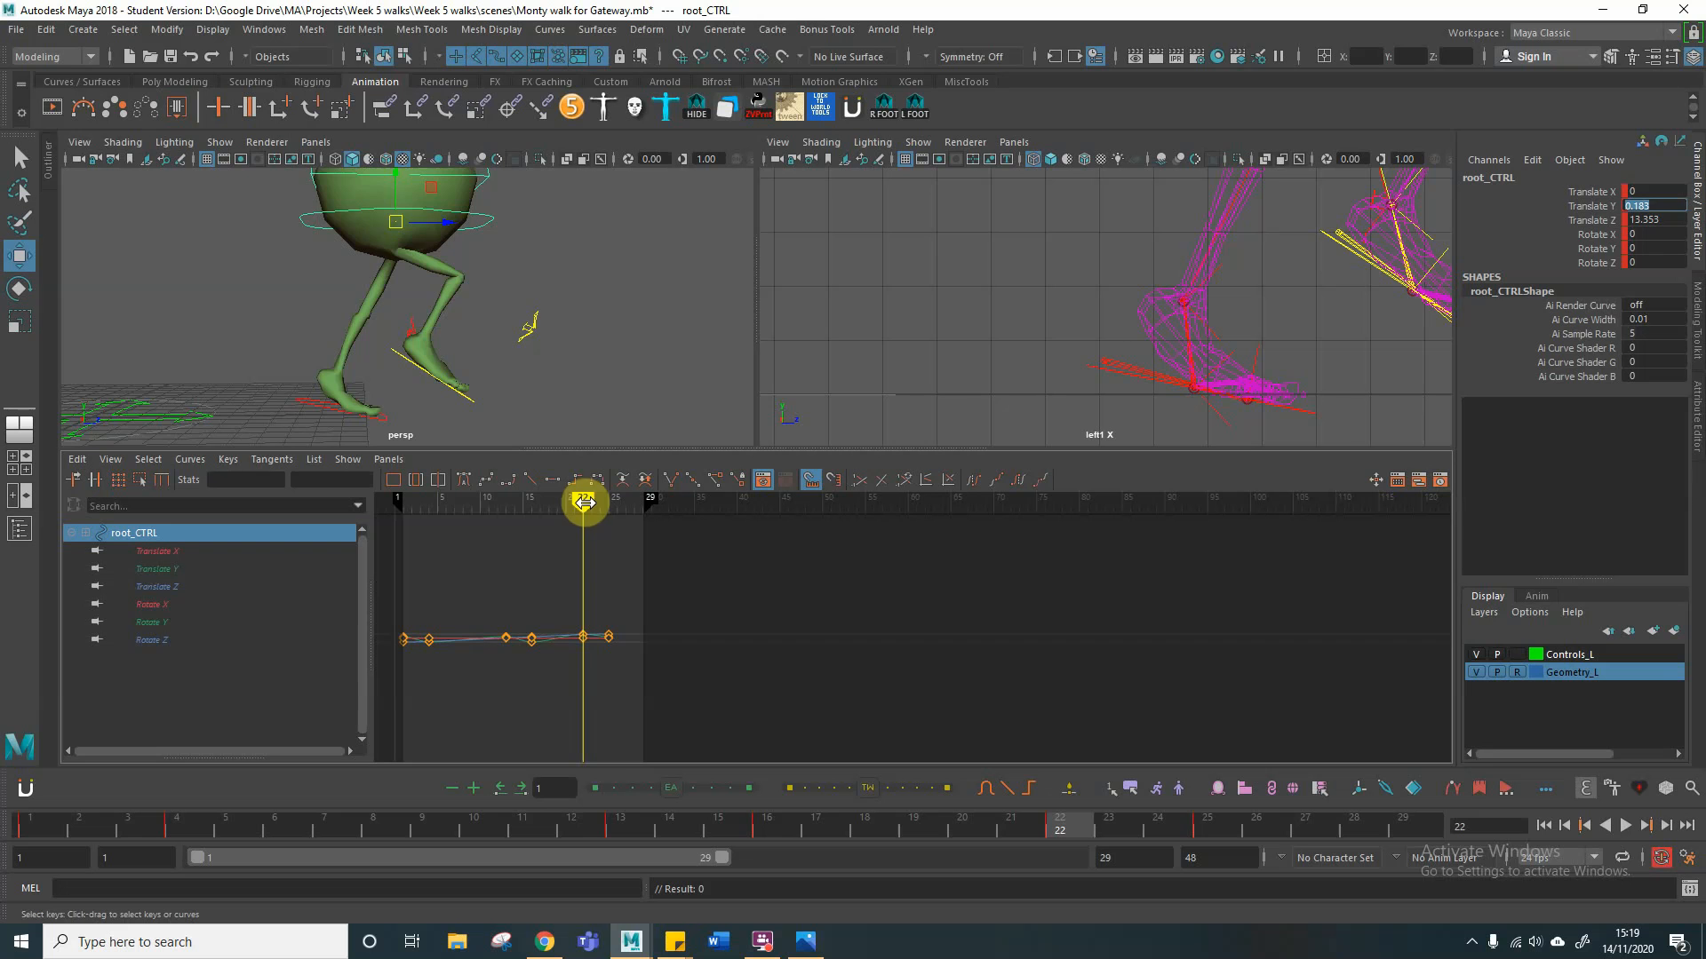
{"action": "left_click_drag", "start_coordinate": [584, 503], "coordinate": [479, 507]}
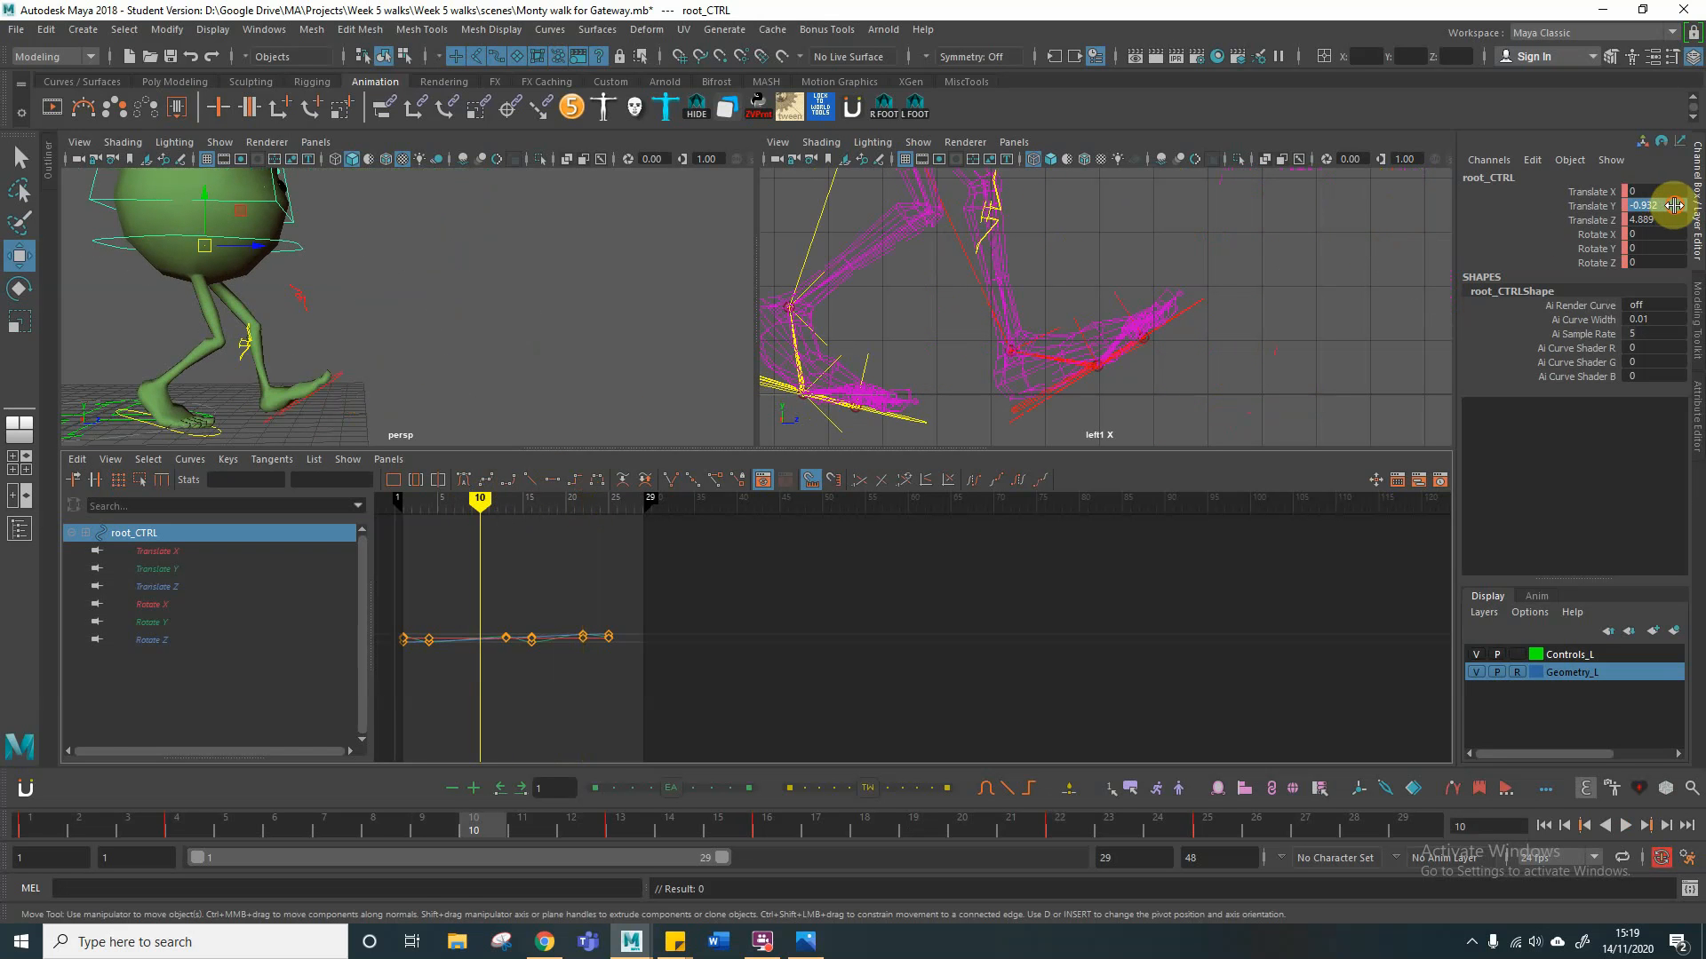
{"action": "key", "text": "Return"}
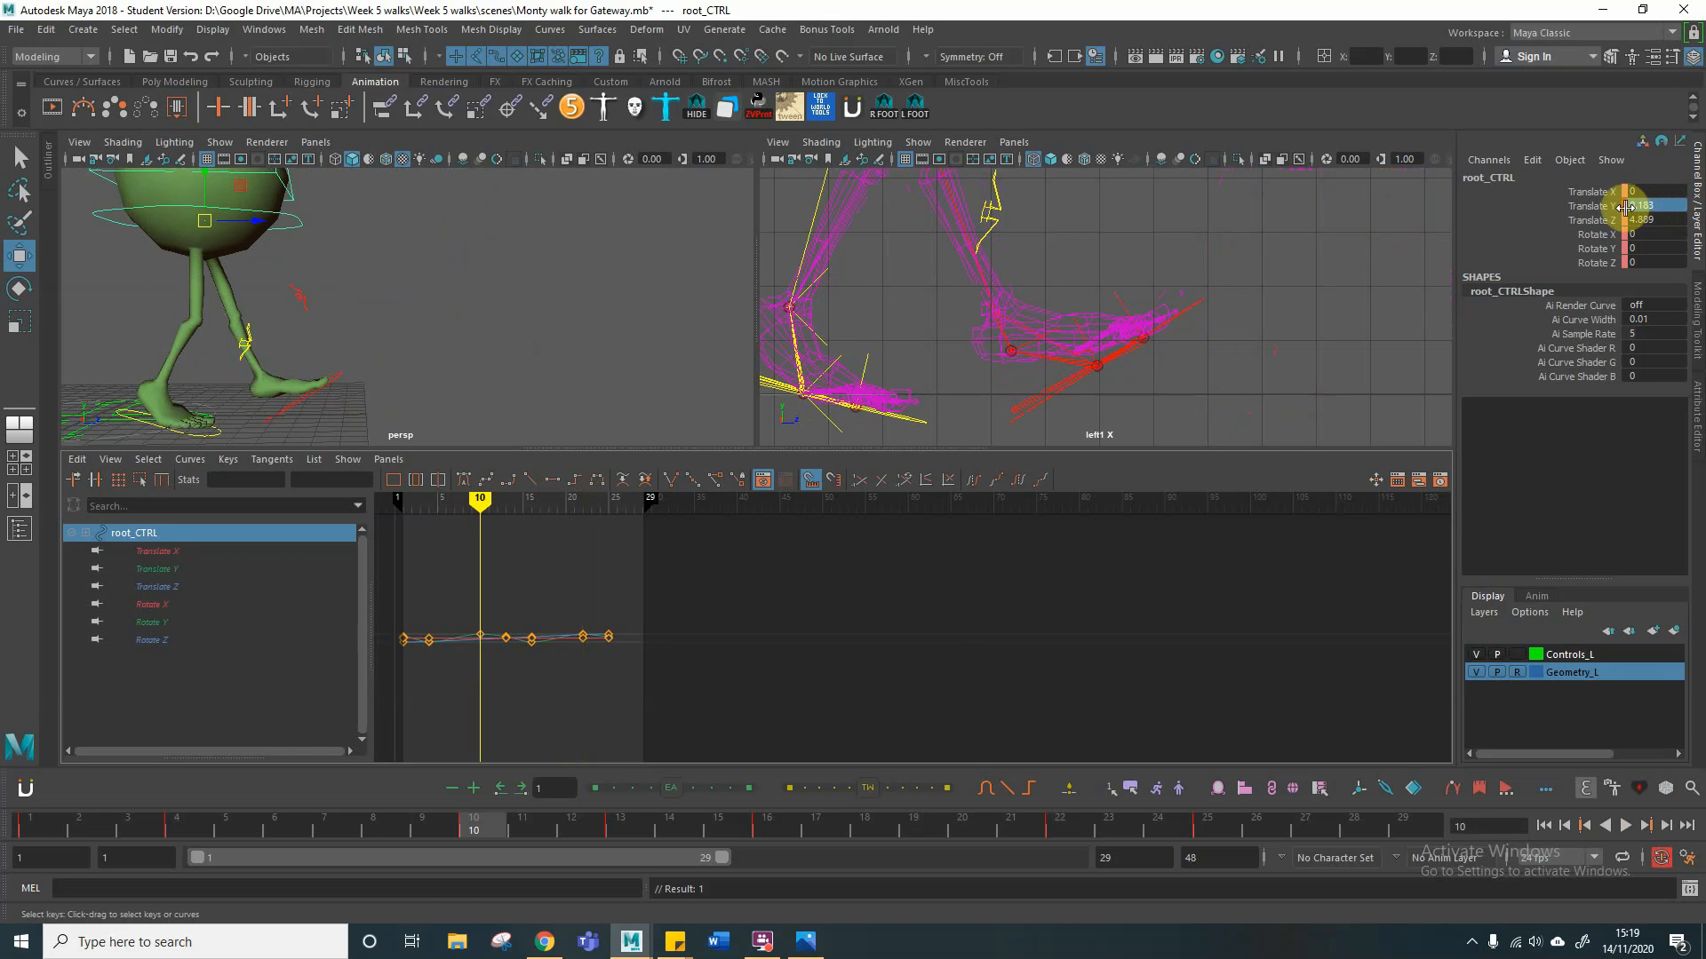
{"action": "key", "text": "s"}
Step: Pose the left foot control at frame 10 with about 3.03 in Translate Y, 5.74 in Translate Z and 38.2 in Rotate X
{"action": "mouse_move", "coordinate": [487, 505]}
{"action": "left_mouse_down"}
{"action": "mouse_move", "coordinate": [427, 507]}
{"action": "mouse_move", "coordinate": [589, 522]}
{"action": "mouse_move", "coordinate": [481, 523]}
{"action": "left_mouse_up"}
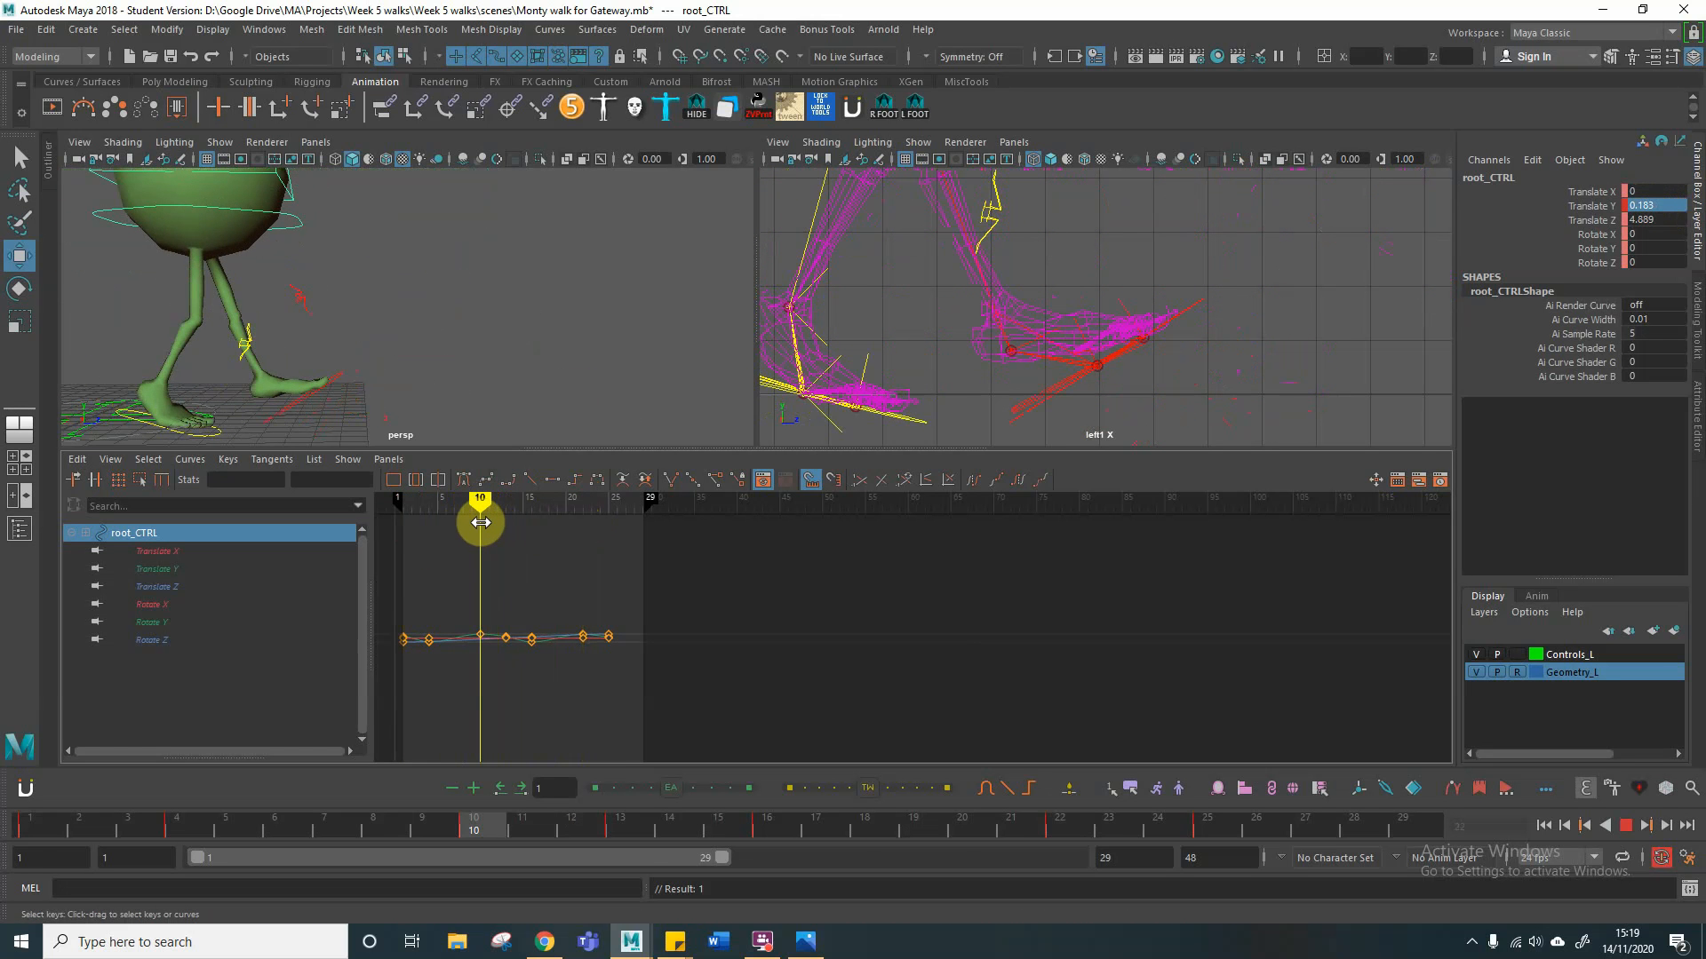
{"action": "left_click", "coordinate": [293, 400]}
{"action": "left_click_drag", "start_coordinate": [266, 388], "coordinate": [259, 341]}
{"action": "key", "text": "e"}
{"action": "key", "text": "w"}
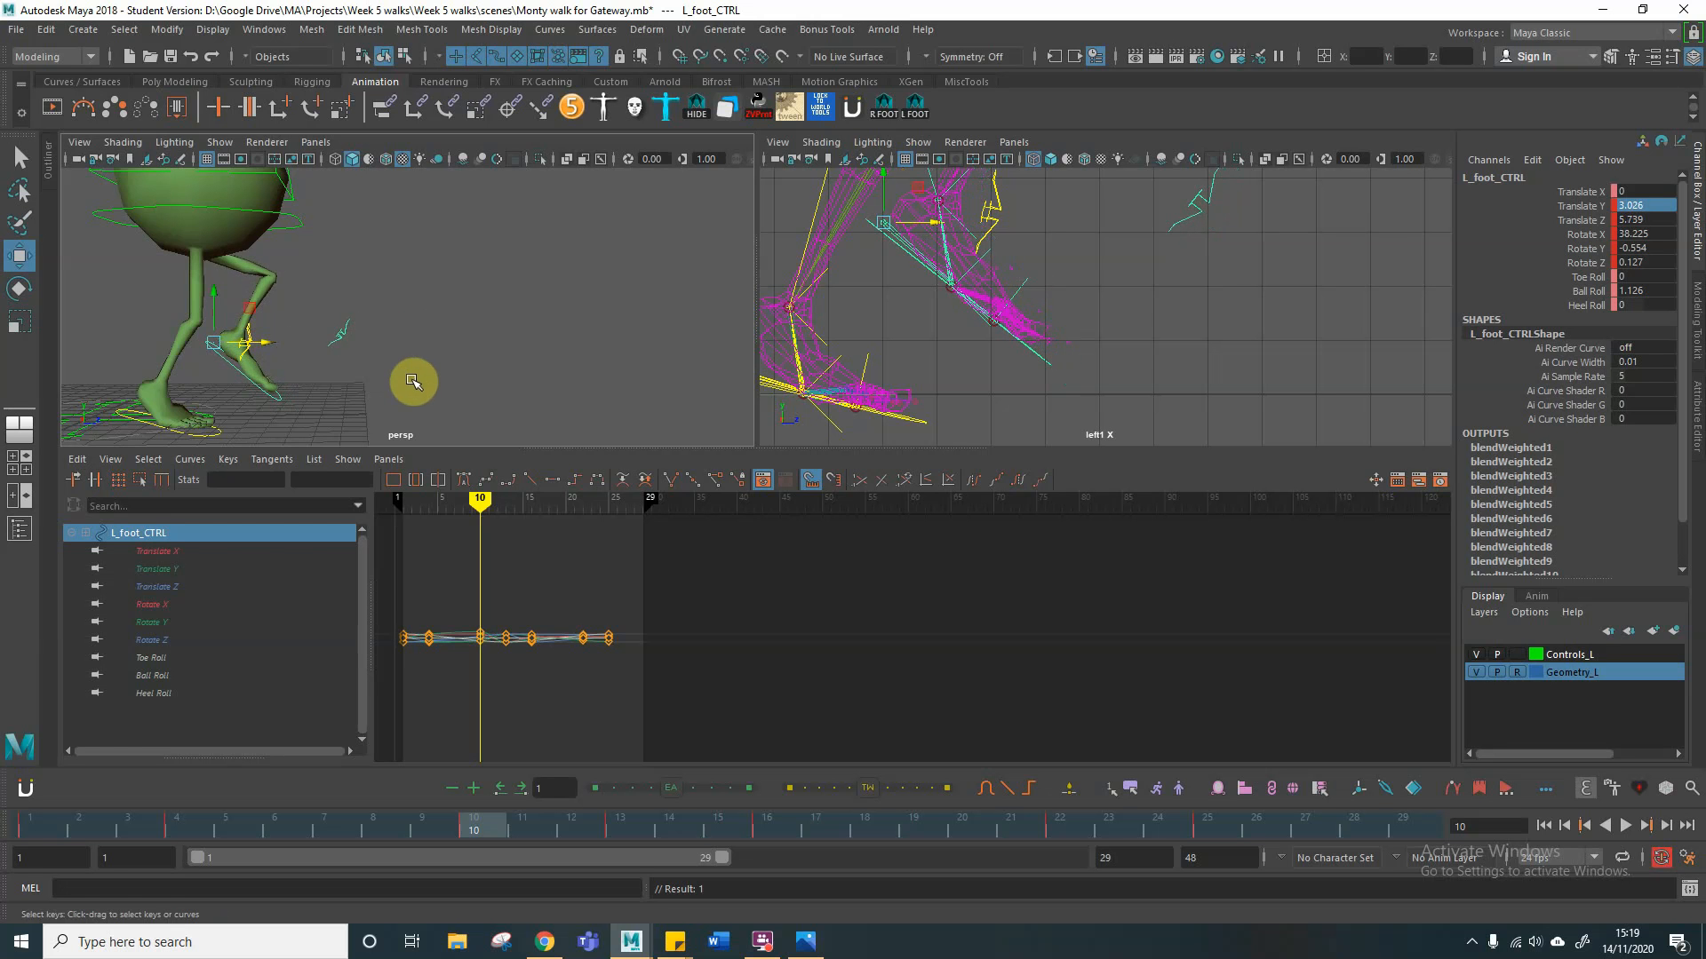
{"action": "left_click_drag", "start_coordinate": [411, 381], "coordinate": [424, 311], "text": "alt"}
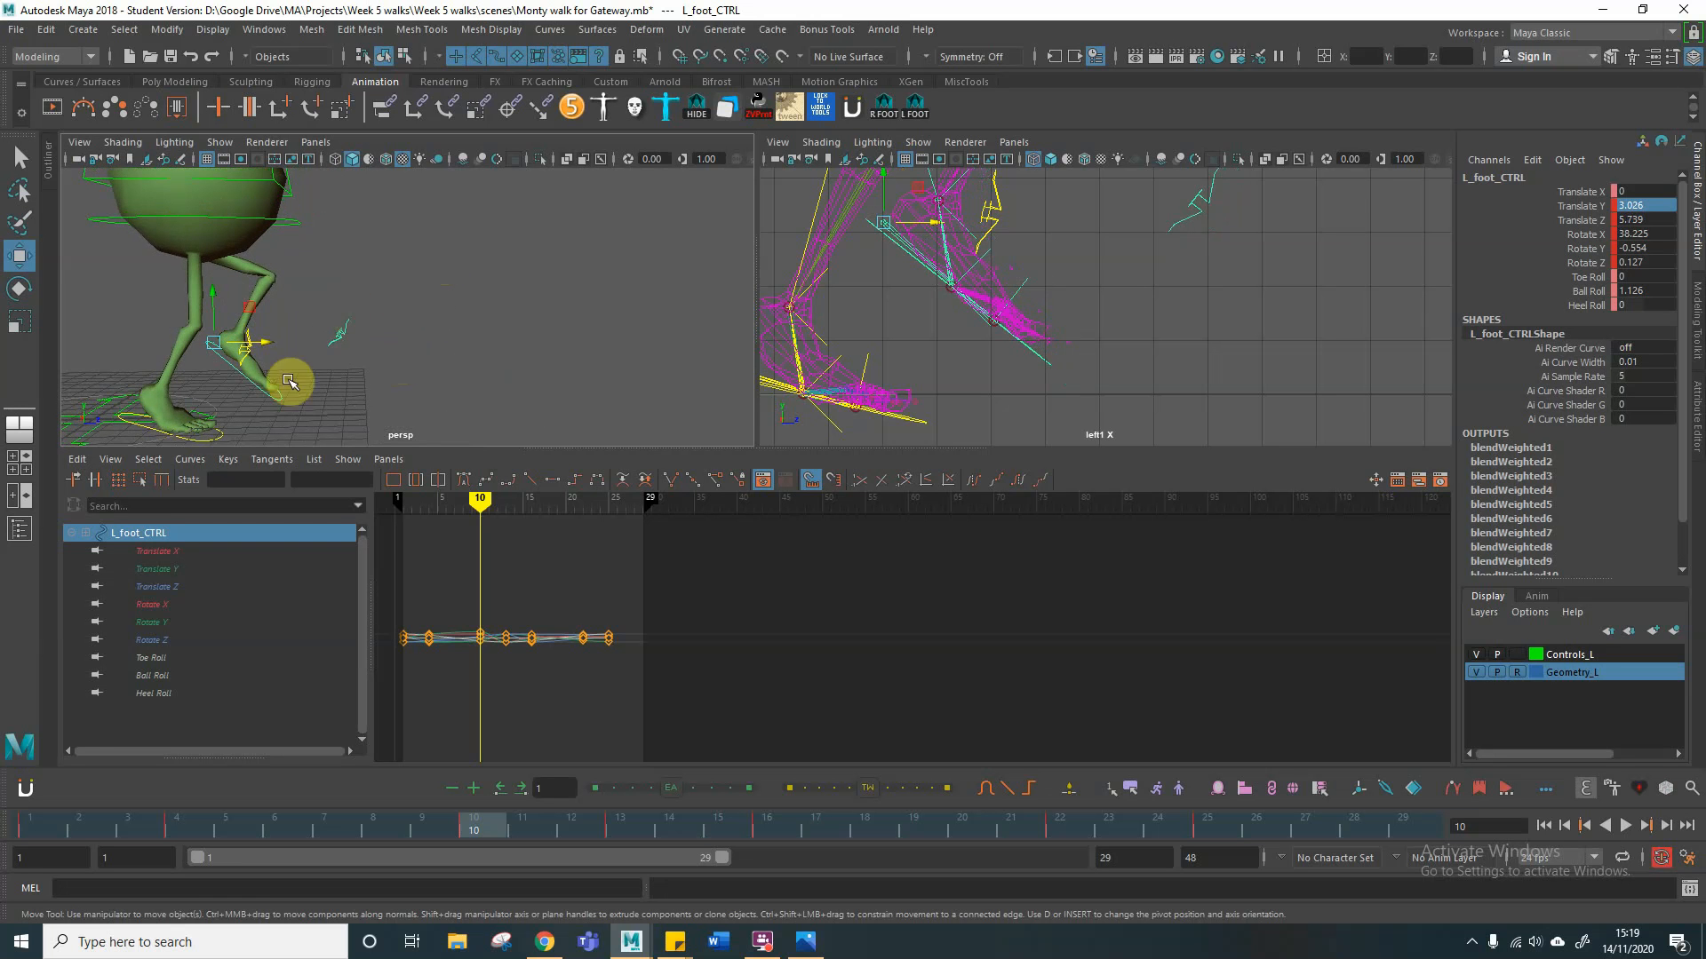
Step: Key all channels of the left foot, right foot and root controls at frame 10
{"action": "mouse_move", "coordinate": [478, 498]}
{"action": "left_mouse_down"}
{"action": "mouse_move", "coordinate": [372, 512]}
{"action": "mouse_move", "coordinate": [636, 506]}
{"action": "mouse_move", "coordinate": [381, 515]}
{"action": "mouse_move", "coordinate": [467, 523]}
{"action": "mouse_move", "coordinate": [479, 503]}
{"action": "left_mouse_up"}
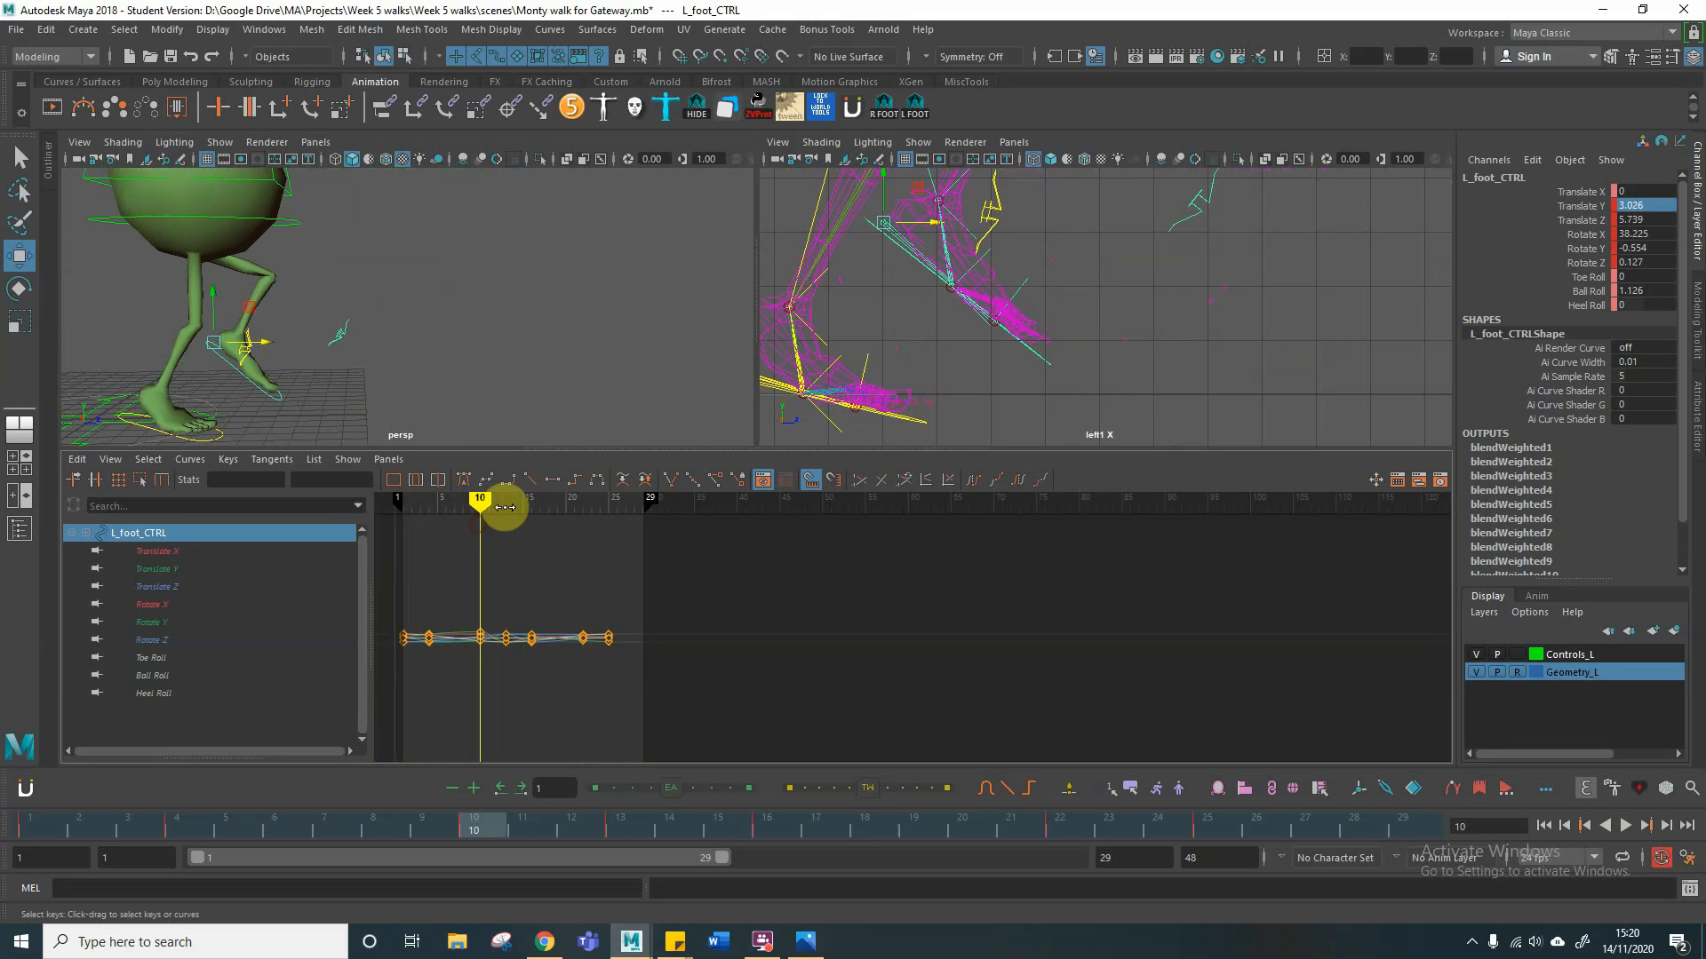
{"action": "left_click", "coordinate": [280, 398]}
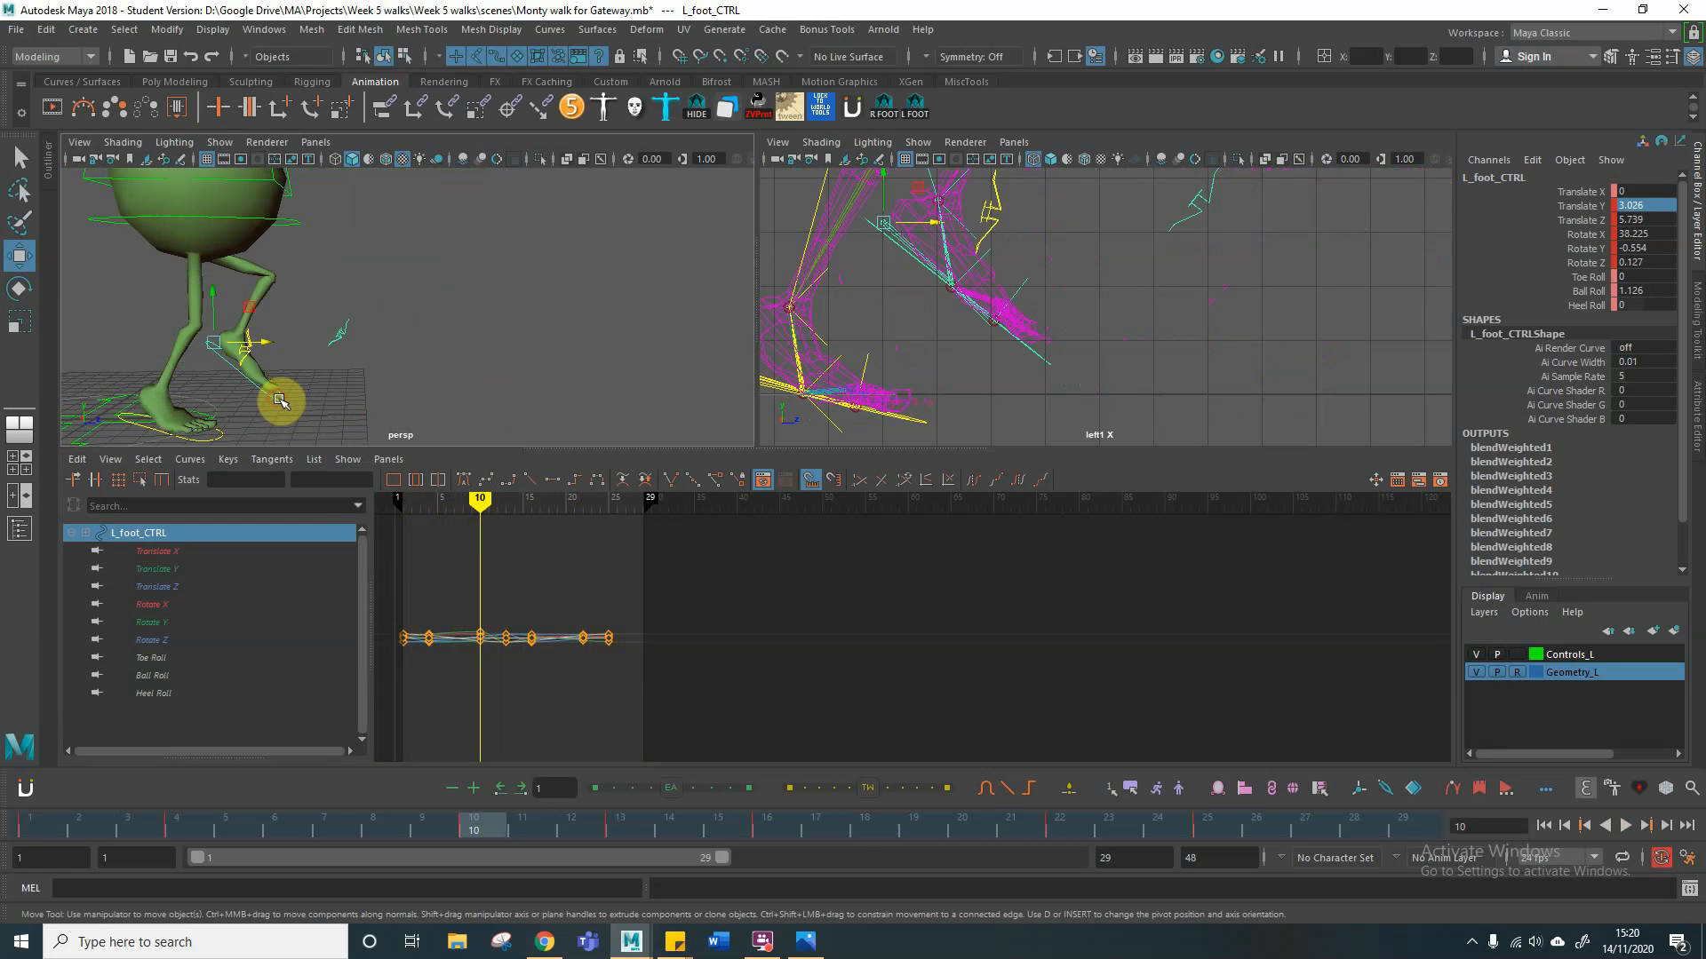
{"action": "left_click", "coordinate": [210, 430]}
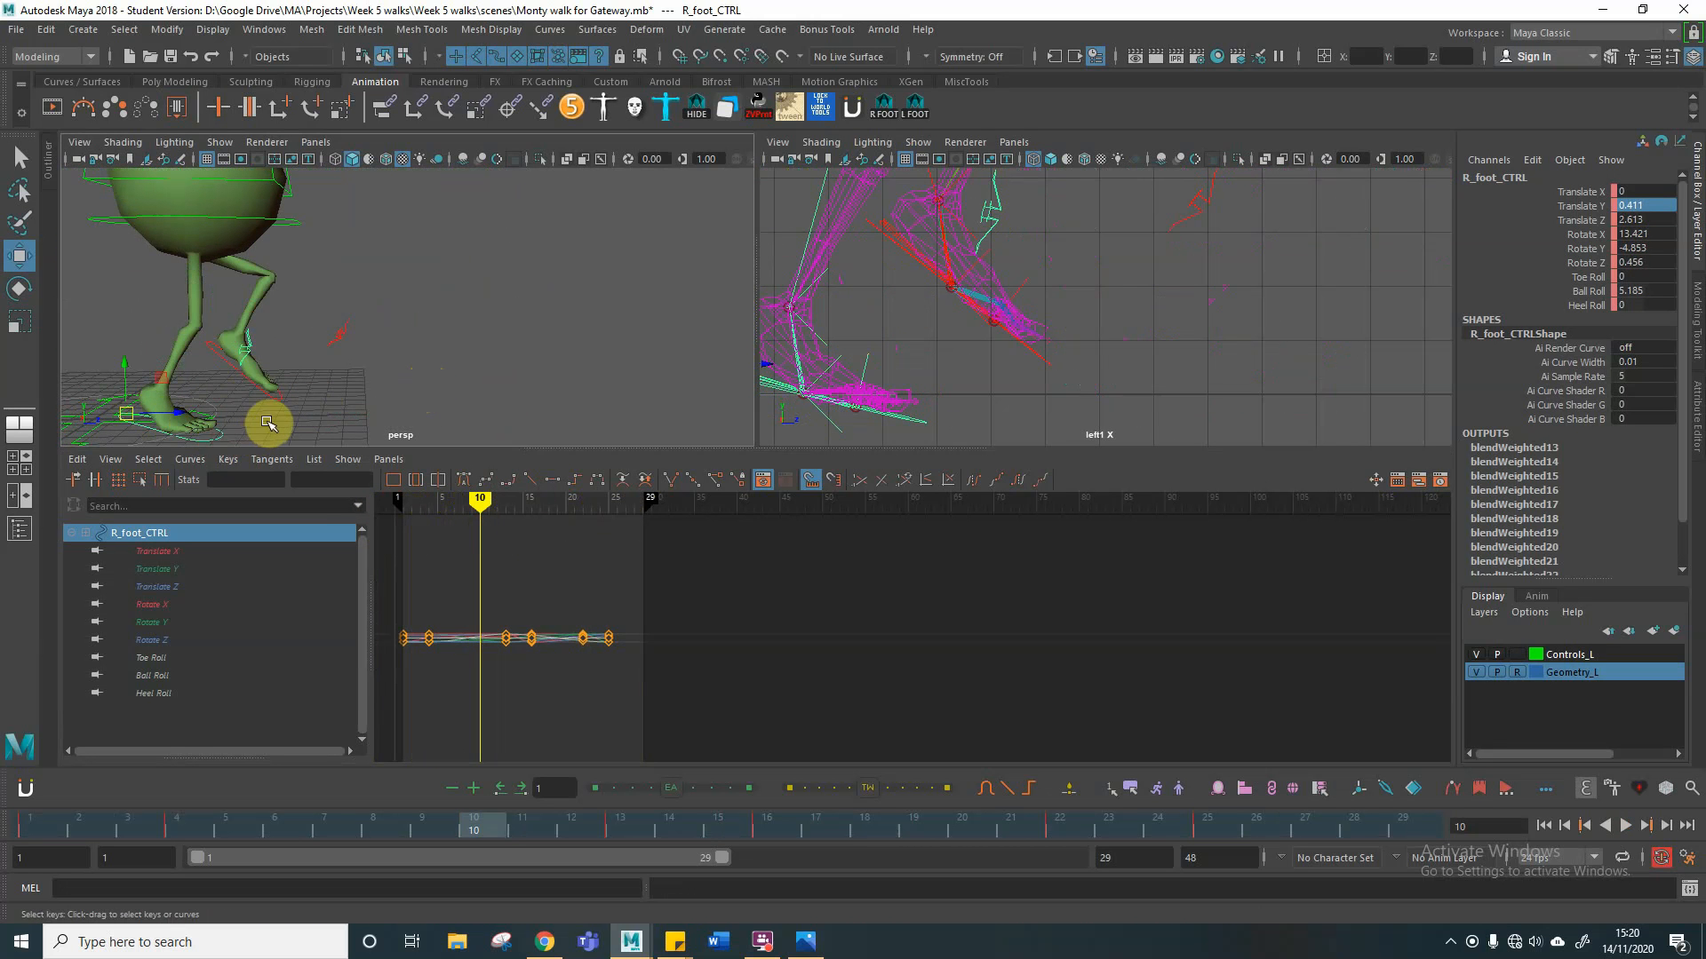
{"action": "left_click", "coordinate": [286, 221]}
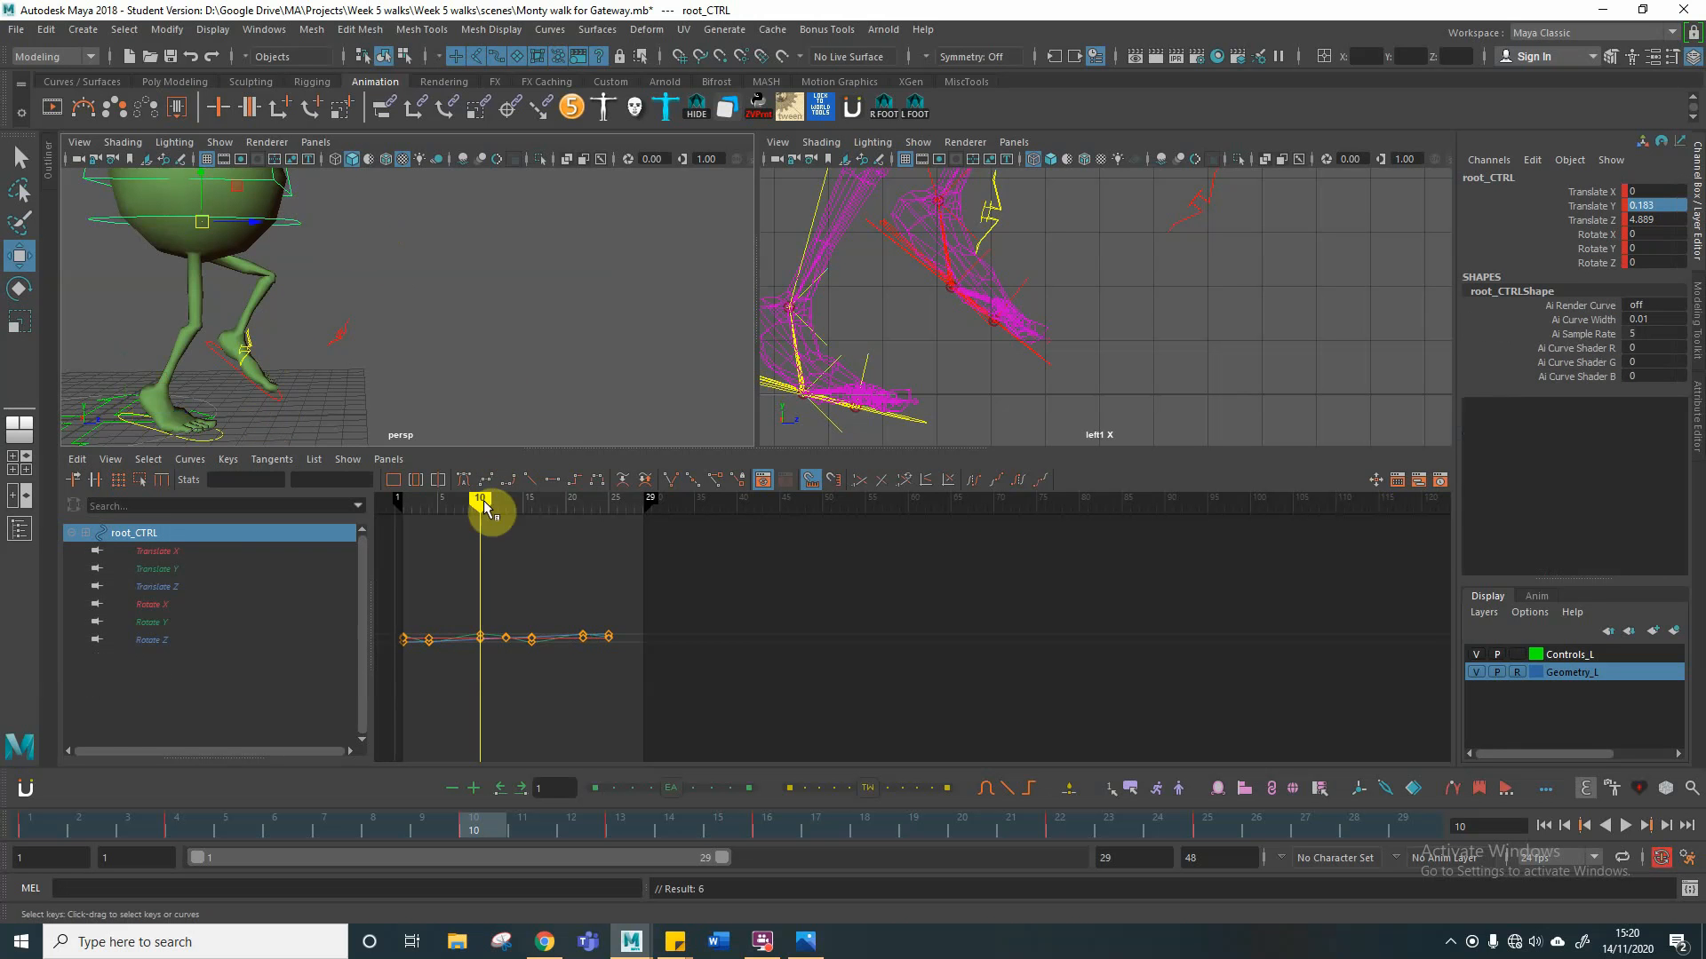
Step: Scrub through the walk, stop at frame 19 and open the Monty Walk Cycle chart to check the passing position
{"action": "left_click_drag", "start_coordinate": [478, 499], "coordinate": [598, 506]}
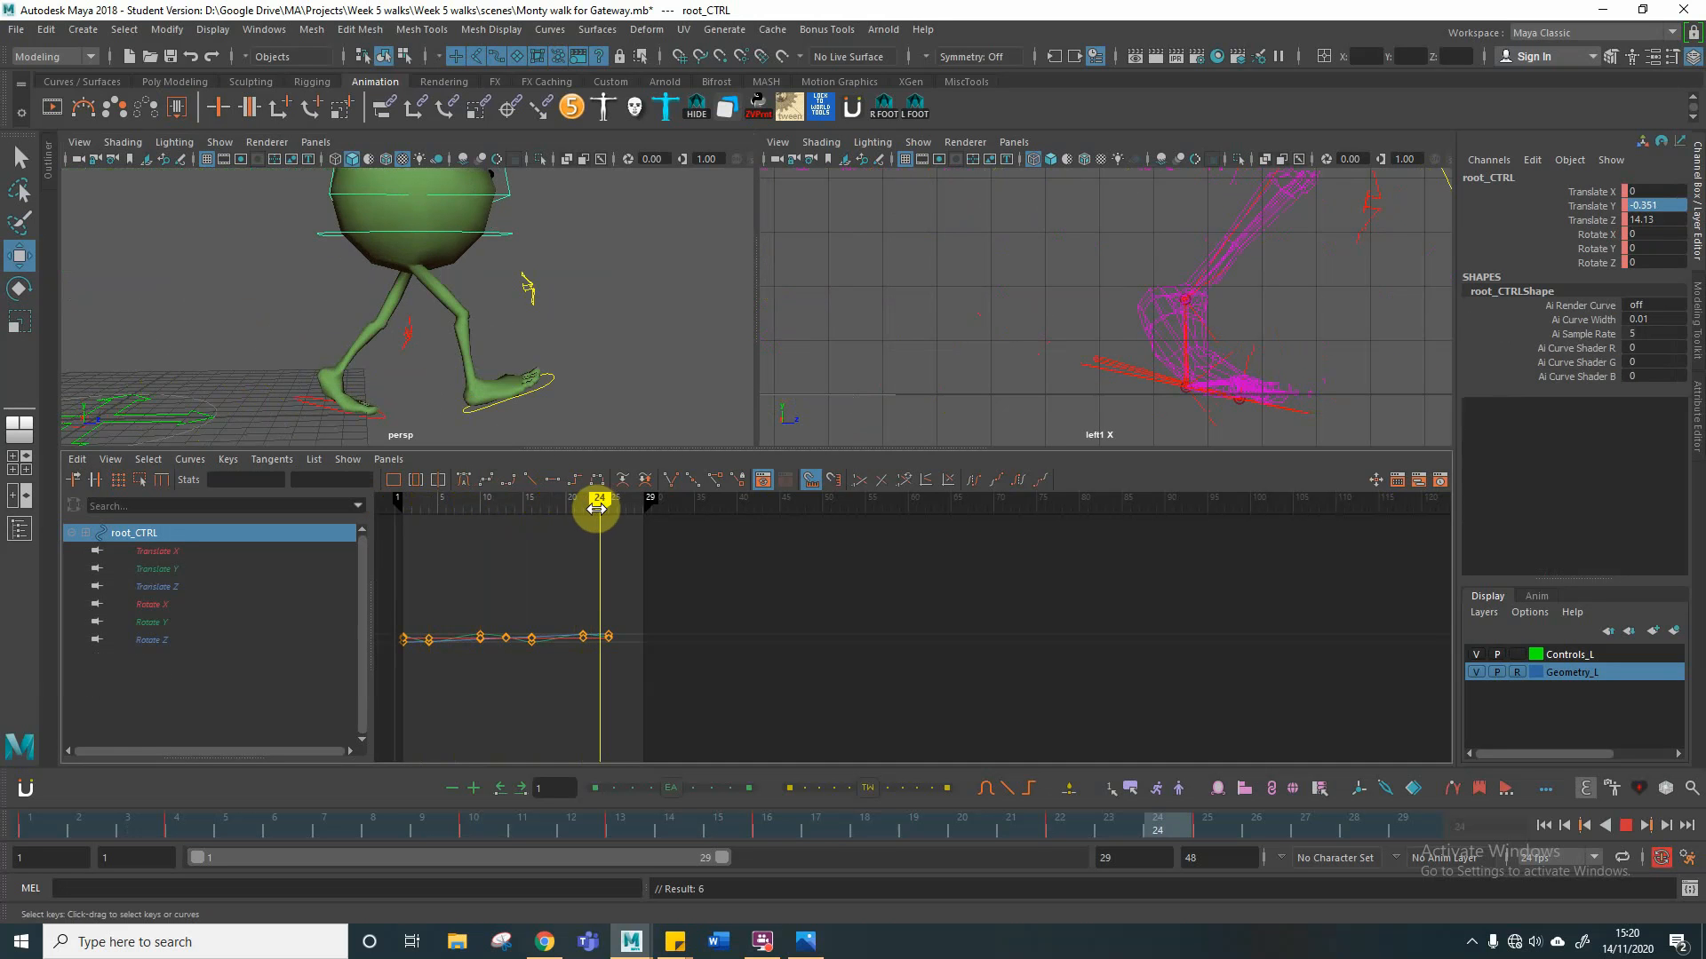
{"action": "left_click_drag", "start_coordinate": [597, 507], "coordinate": [566, 507]}
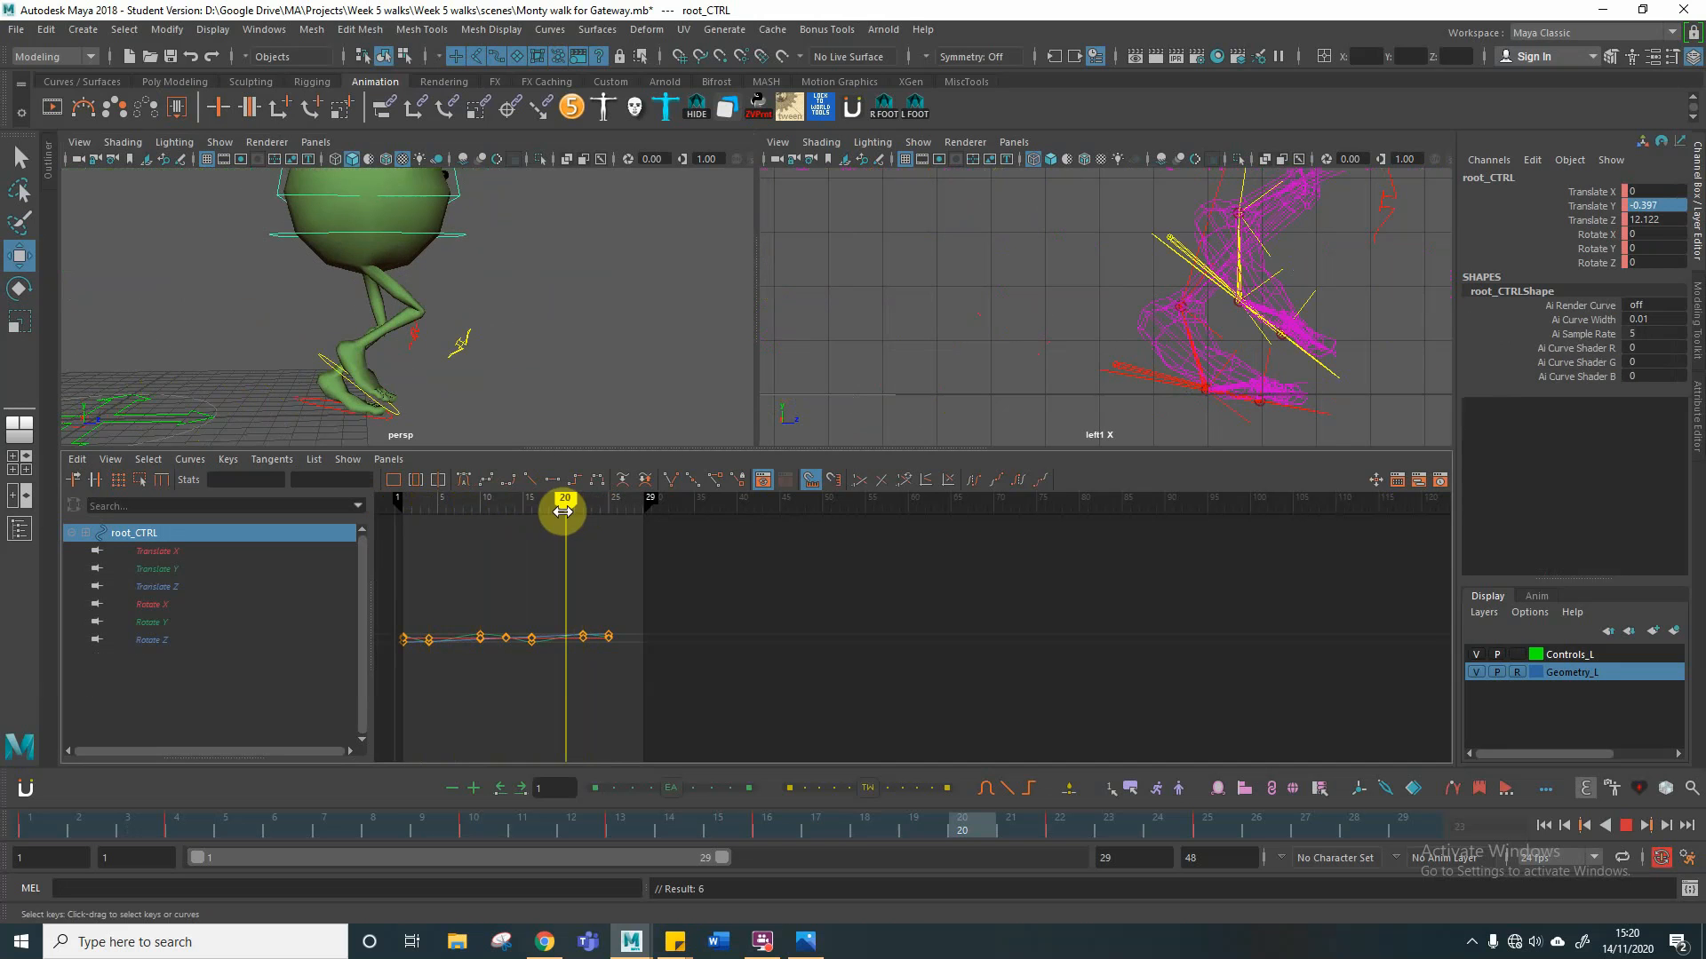
{"action": "left_click", "coordinate": [911, 827]}
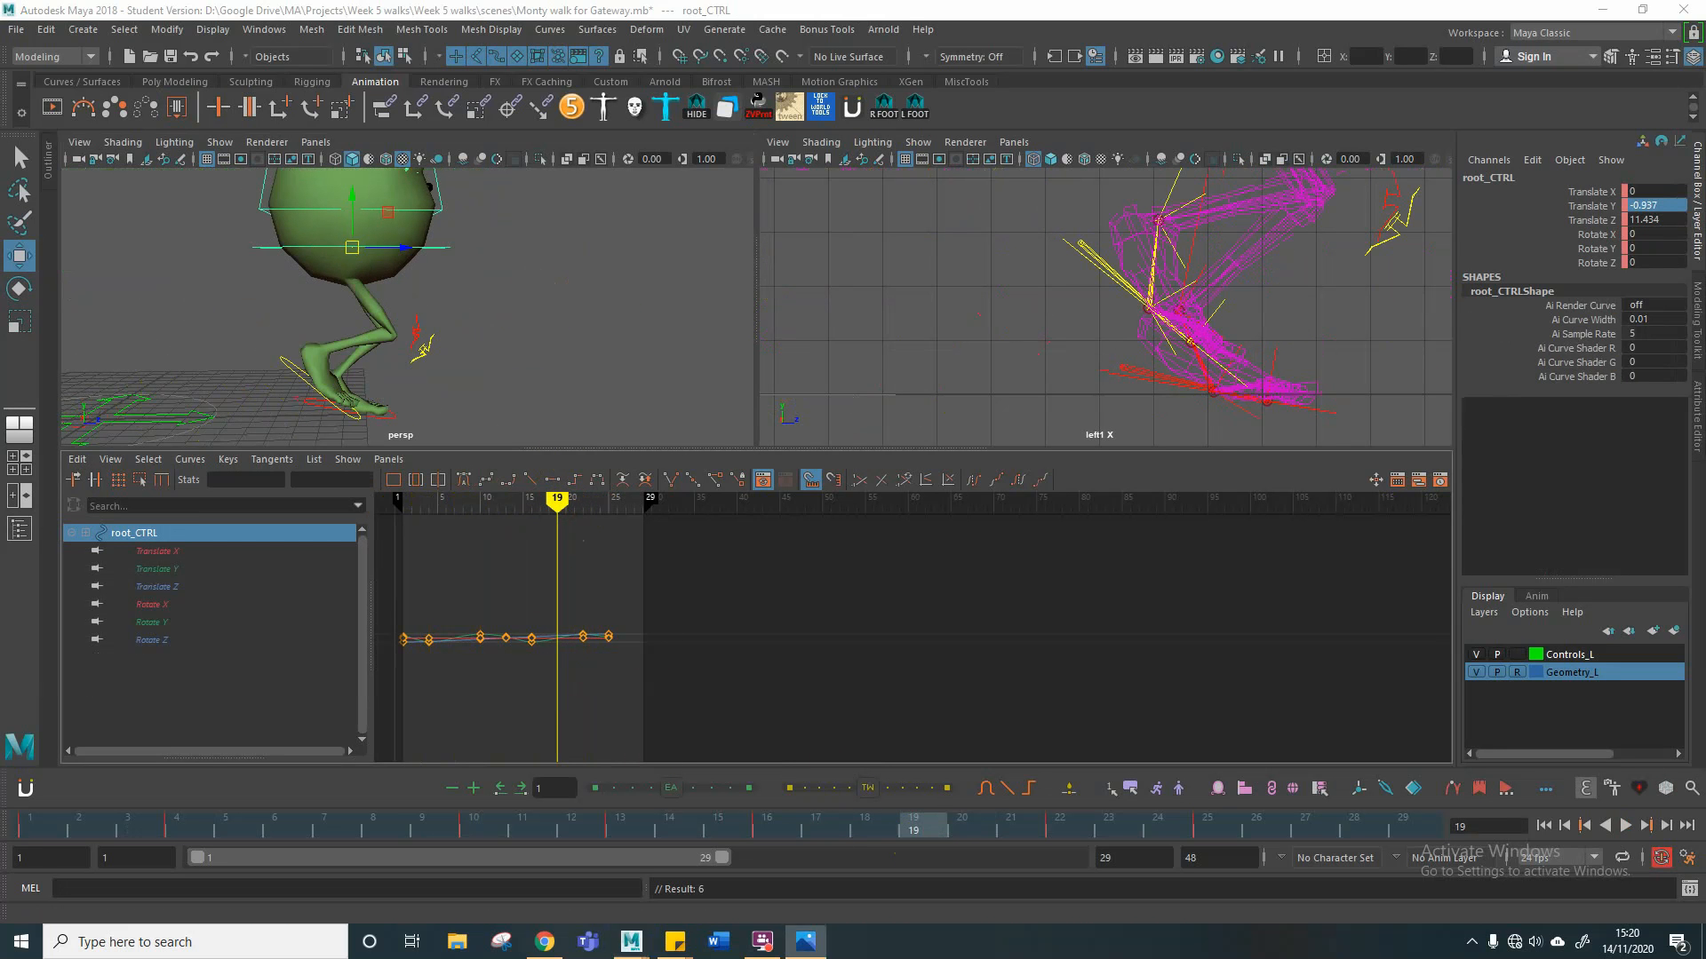
{"action": "left_click", "coordinate": [805, 941]}
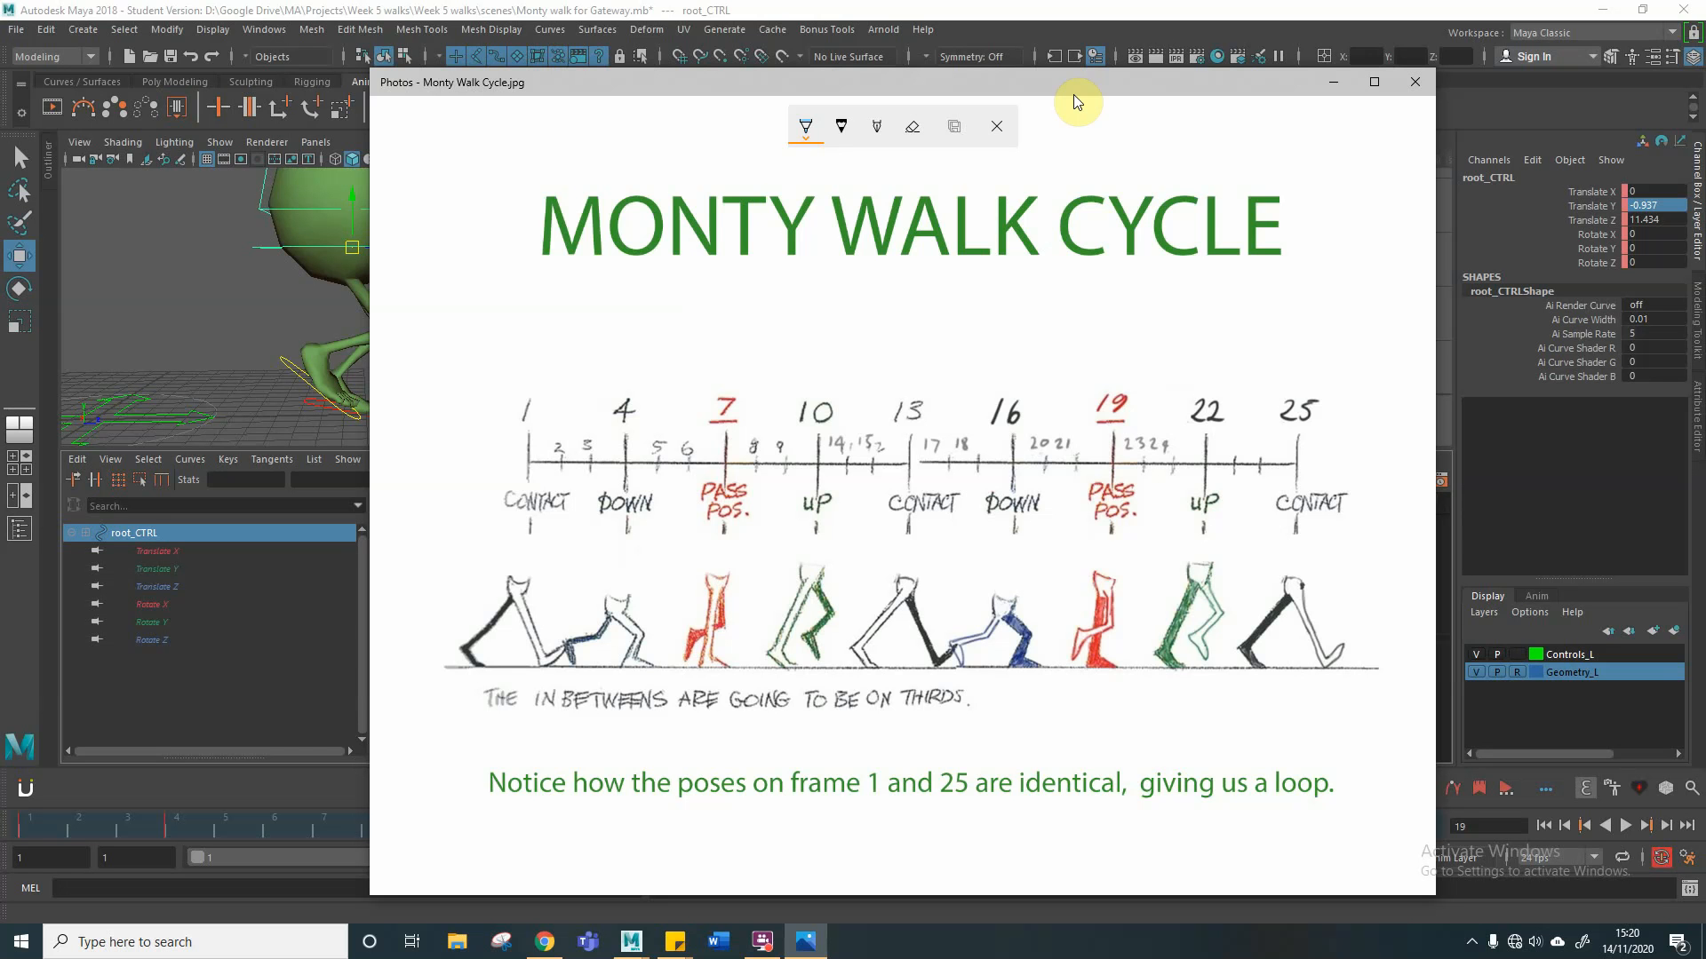
Step: Move the walk cycle chart out of the way and raise the root control at frame 19 to about -0.155 in Translate Y
{"action": "left_click_drag", "start_coordinate": [1149, 81], "coordinate": [0, 105]}
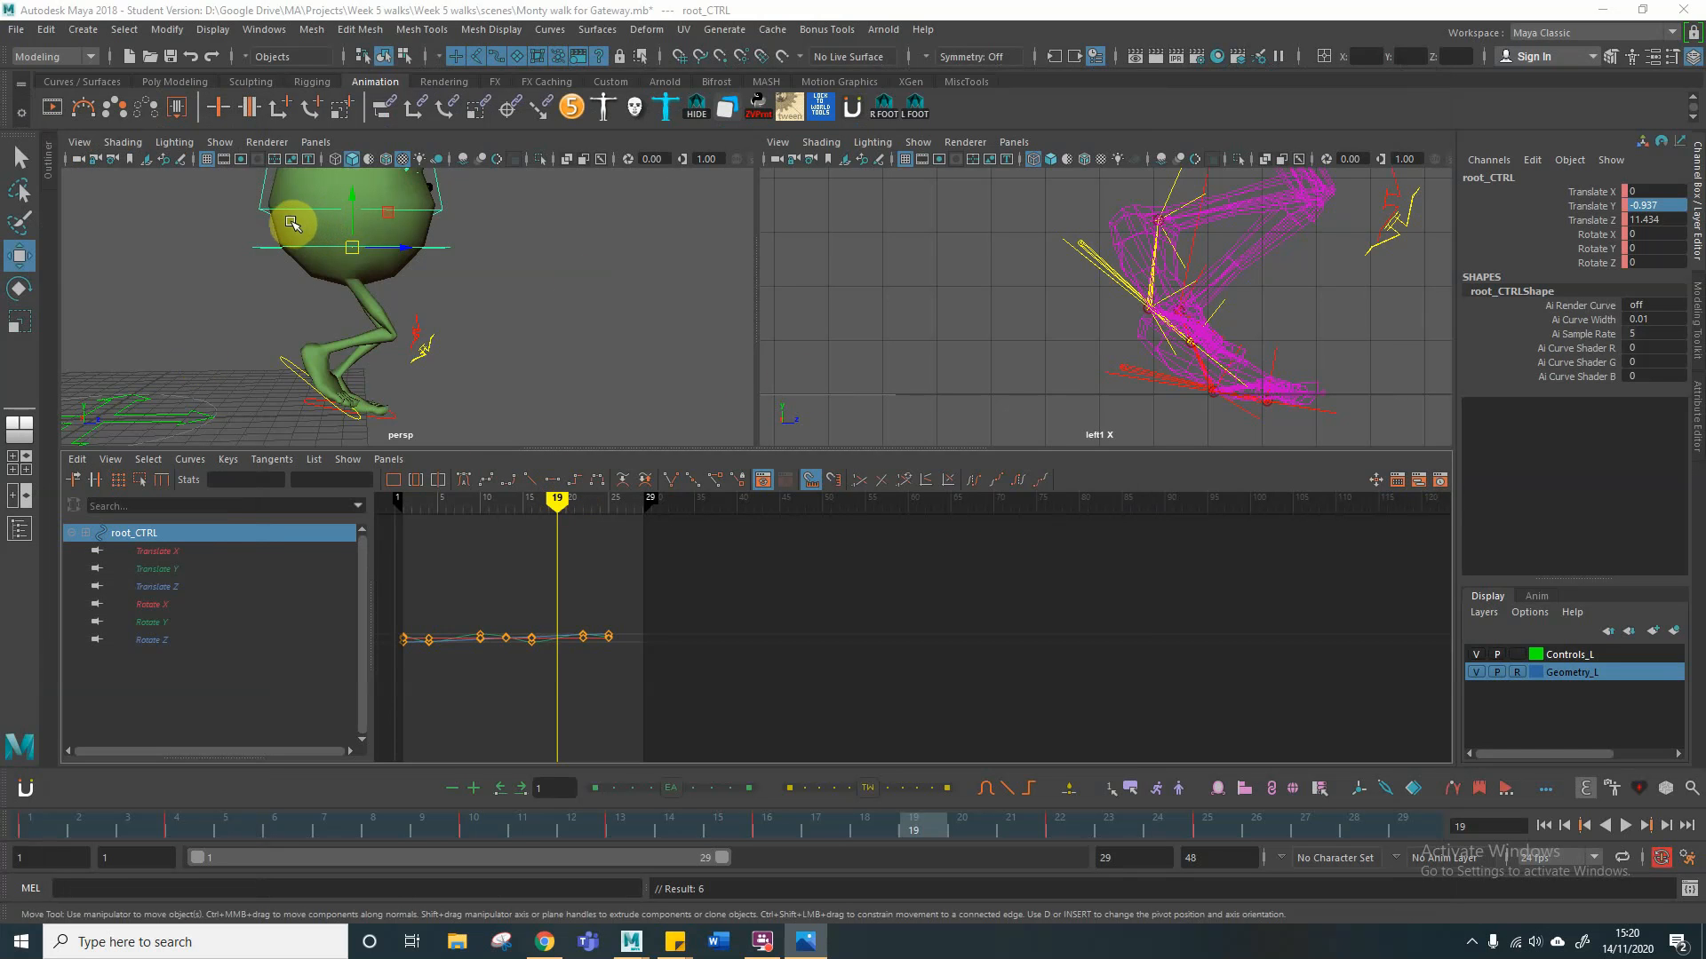
{"action": "left_click", "coordinate": [352, 224]}
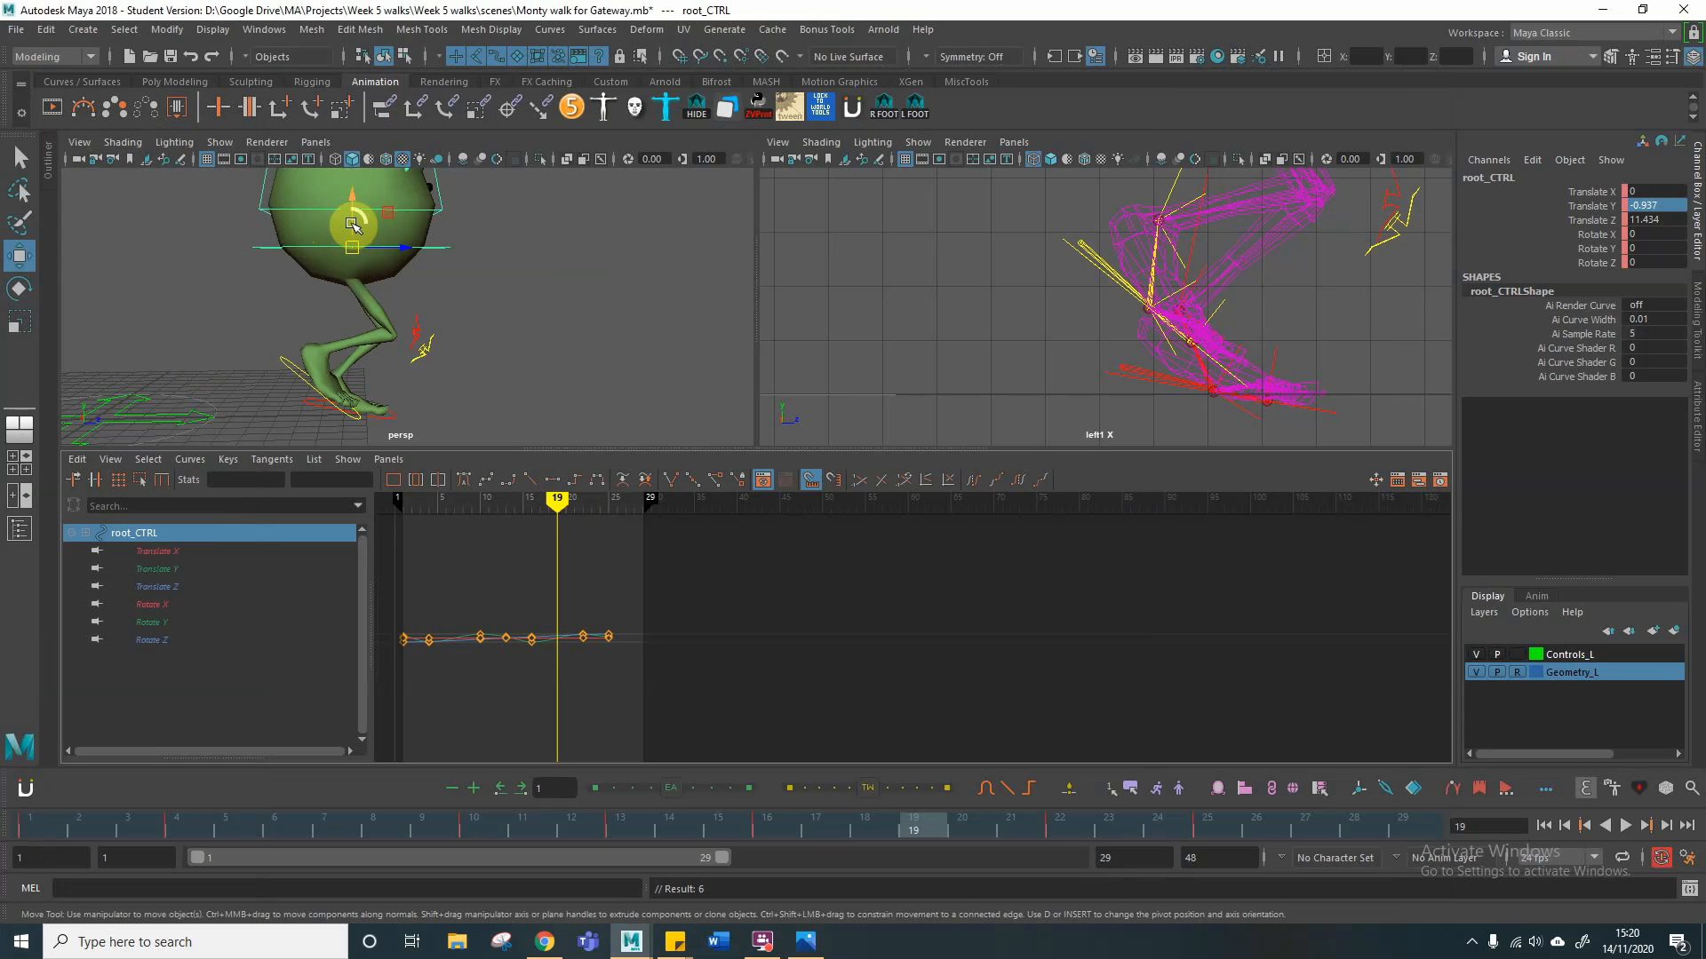
{"action": "left_click", "coordinate": [513, 240]}
{"action": "left_click", "coordinate": [442, 248]}
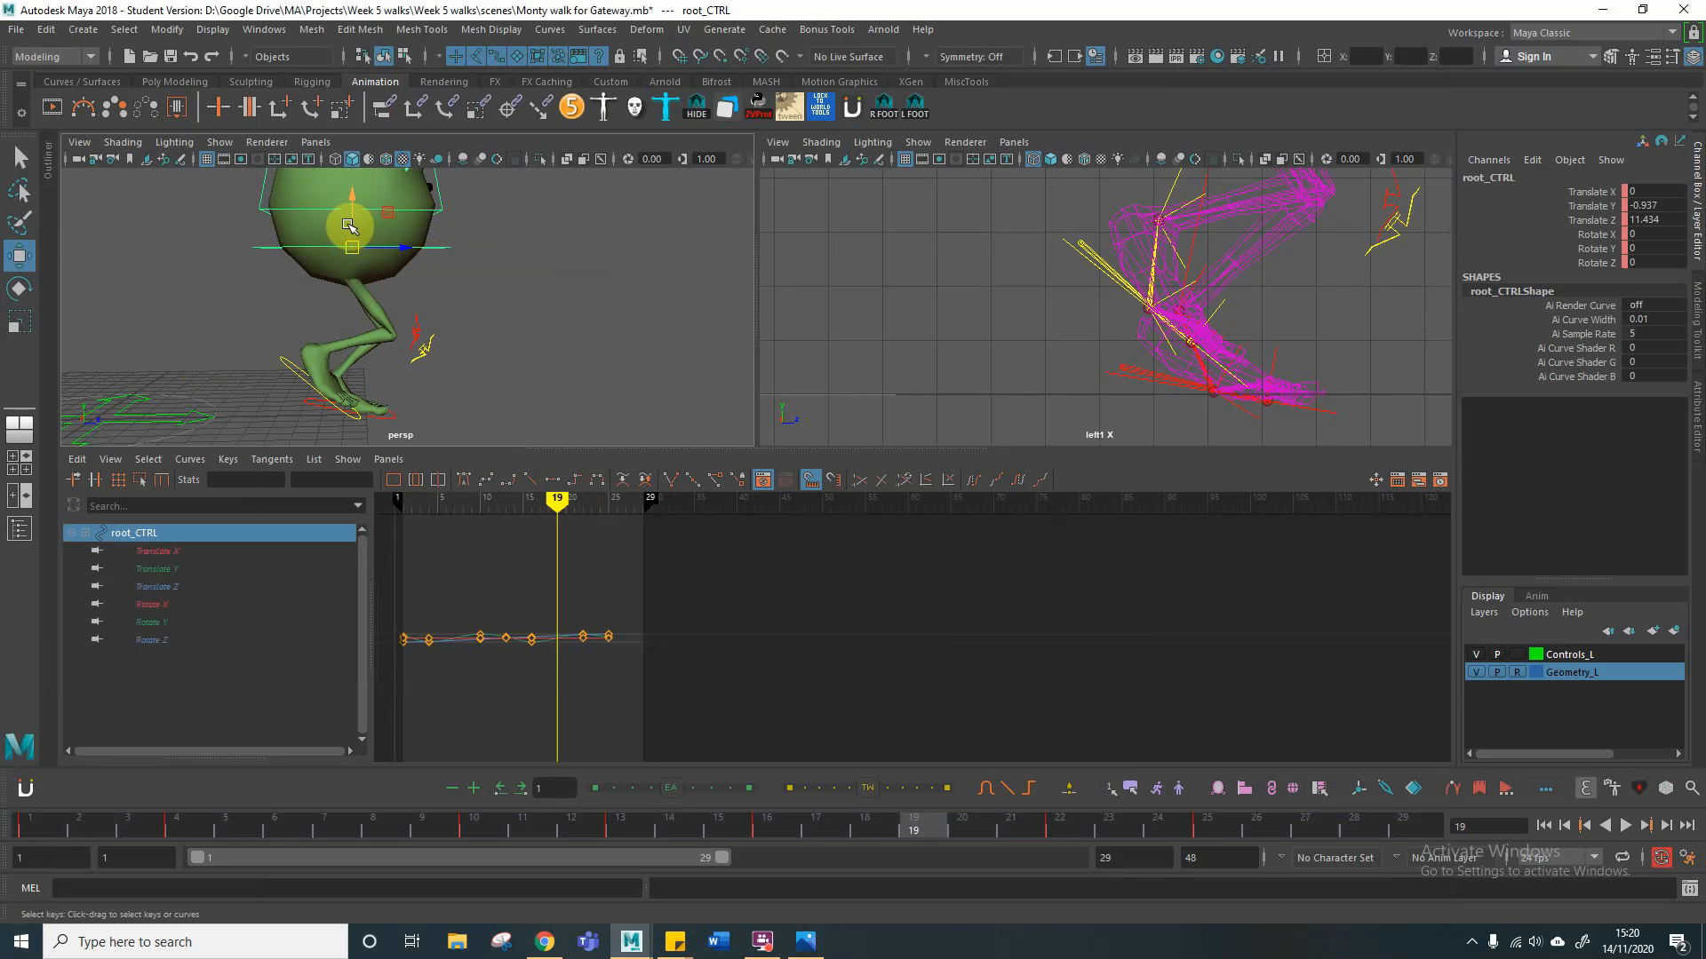
{"action": "mouse_move", "coordinate": [349, 226]}
{"action": "left_mouse_down"}
{"action": "mouse_move", "coordinate": [362, 194]}
{"action": "mouse_move", "coordinate": [360, 209]}
{"action": "left_mouse_up"}
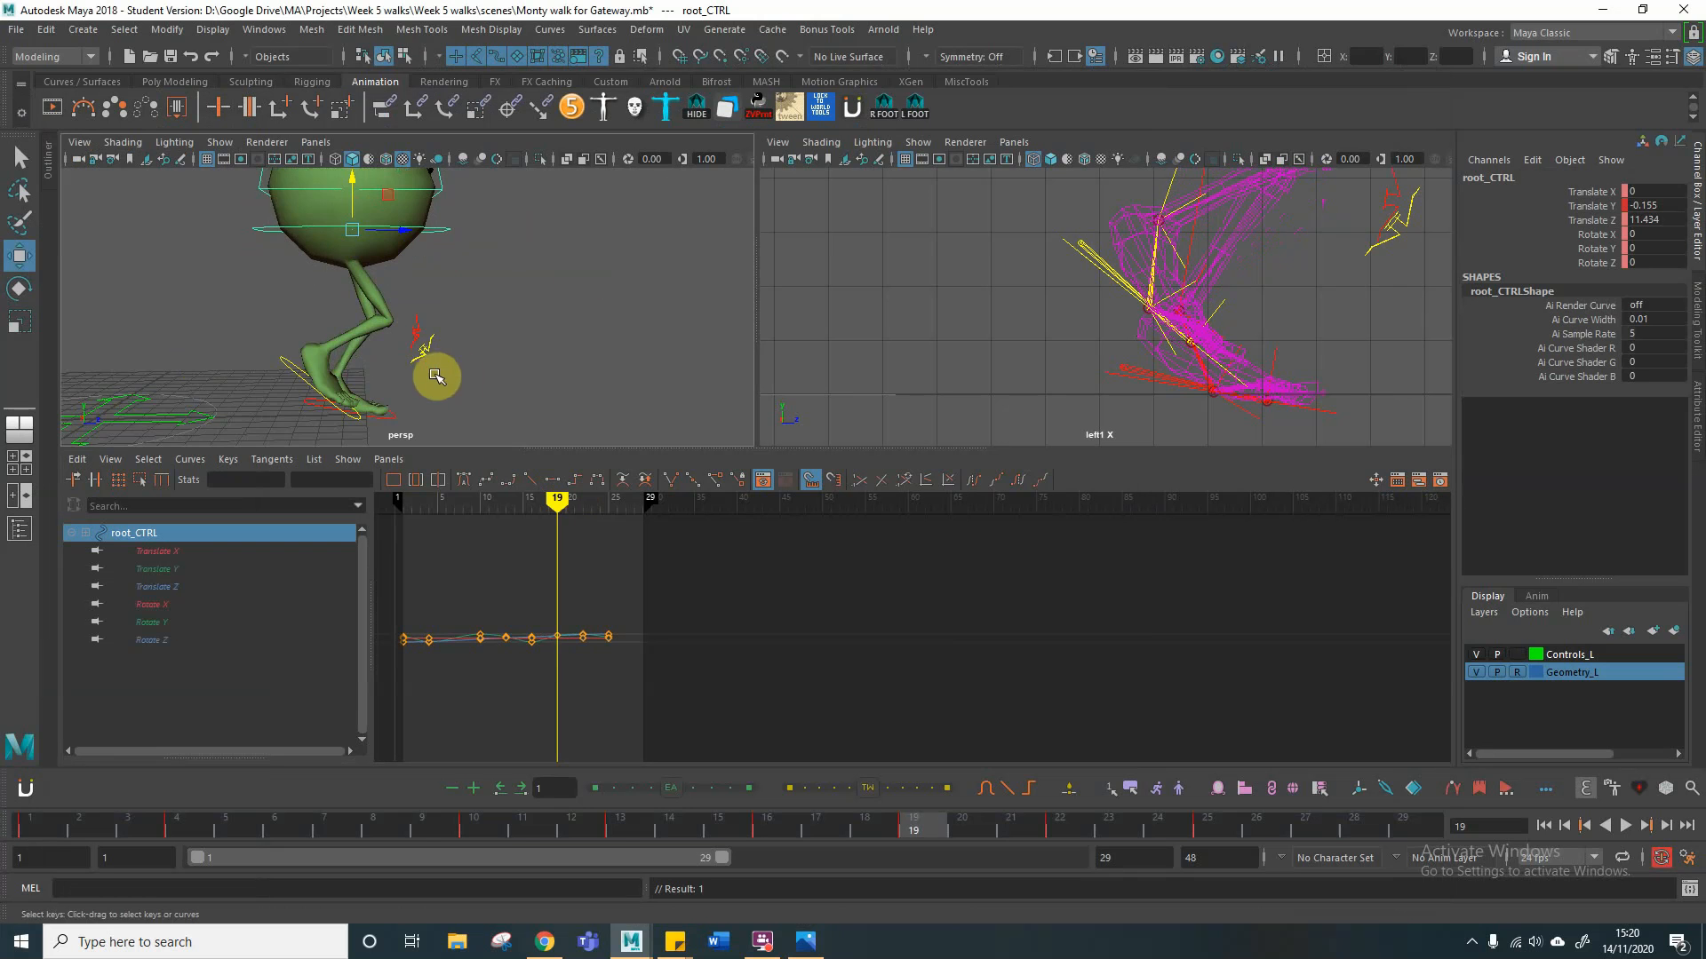
Step: Flatten the left foot control at frame 19 by setting Rotate X, Rotate Y, Rotate Z and Ball Roll to 0
{"action": "mouse_move", "coordinate": [438, 373]}
{"action": "left_mouse_down", "text": "alt"}
{"action": "mouse_move", "coordinate": [500, 366]}
{"action": "mouse_move", "coordinate": [441, 381]}
{"action": "left_mouse_up", "text": "alt"}
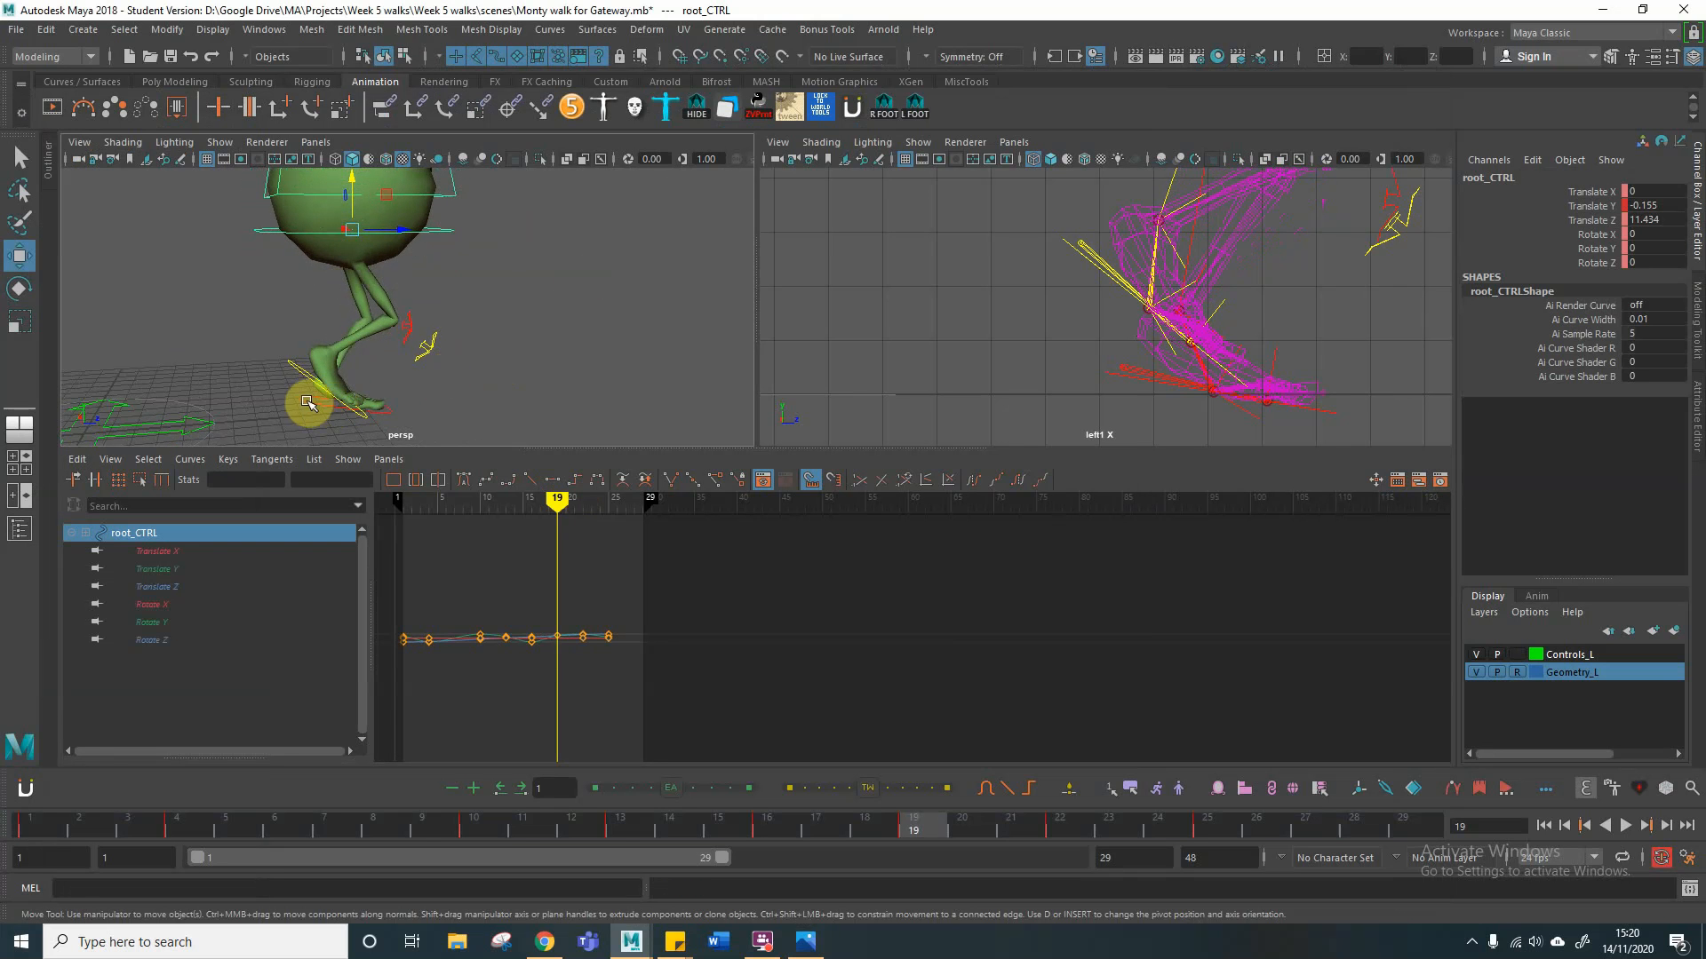
{"action": "left_click", "coordinate": [401, 404]}
{"action": "left_click", "coordinate": [311, 395]}
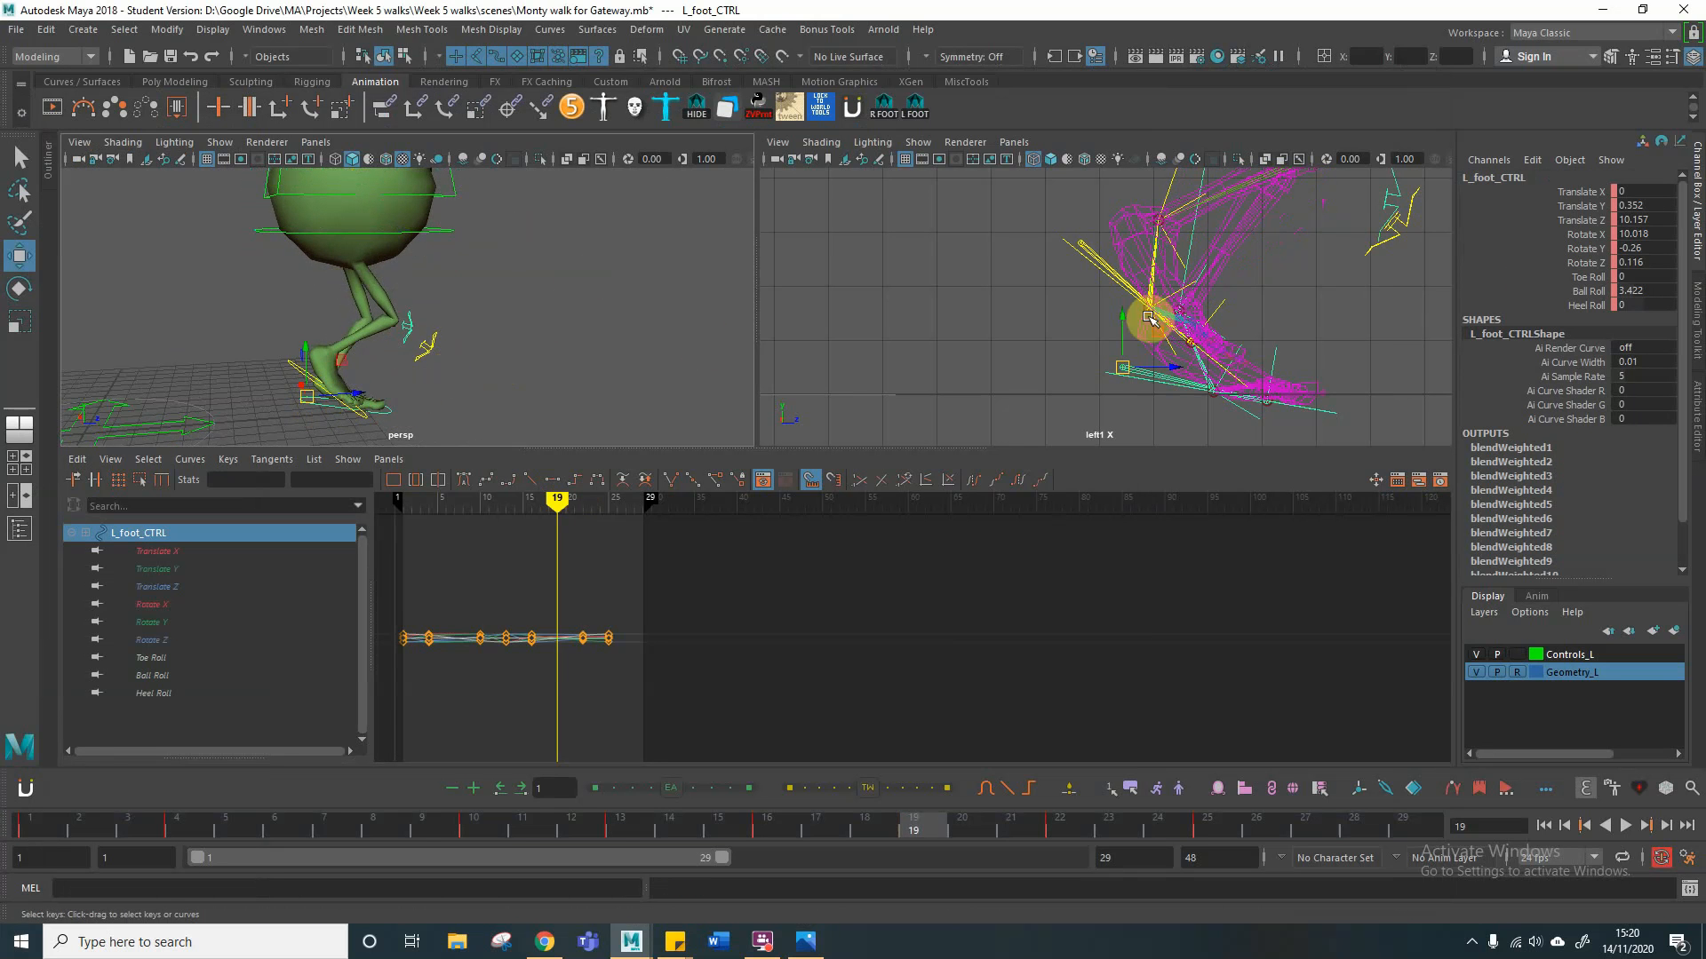
{"action": "double_click", "coordinate": [1644, 234]}
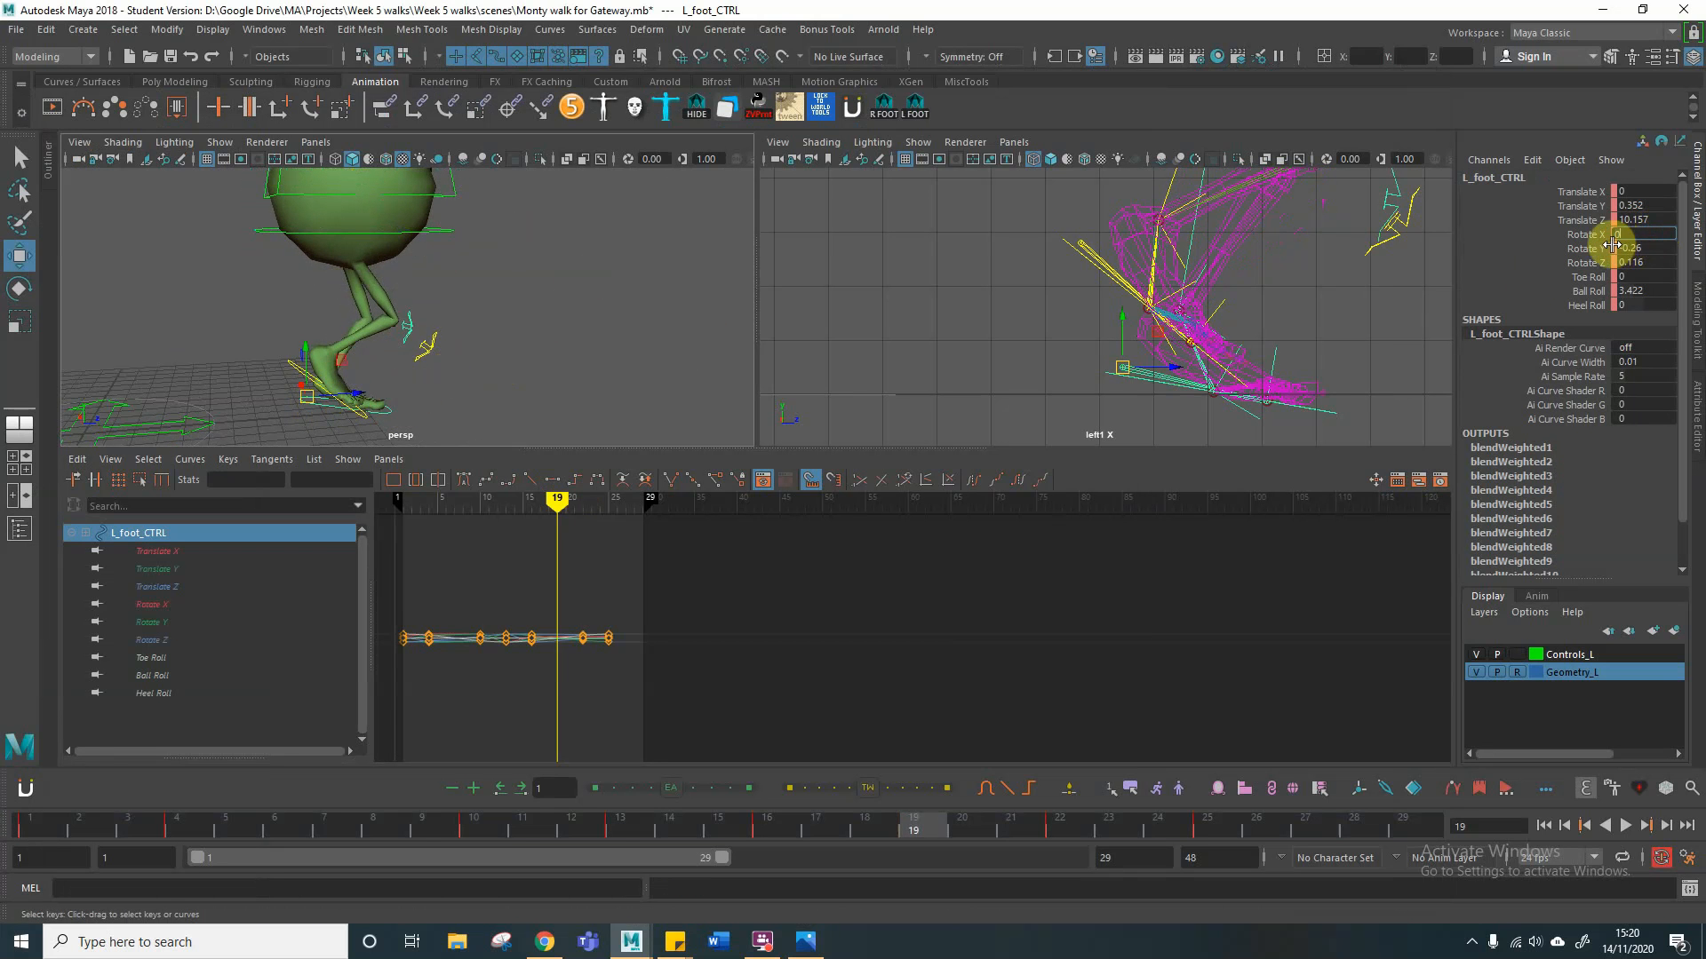
{"action": "type", "text": "0"}
{"action": "key", "text": "Return"}
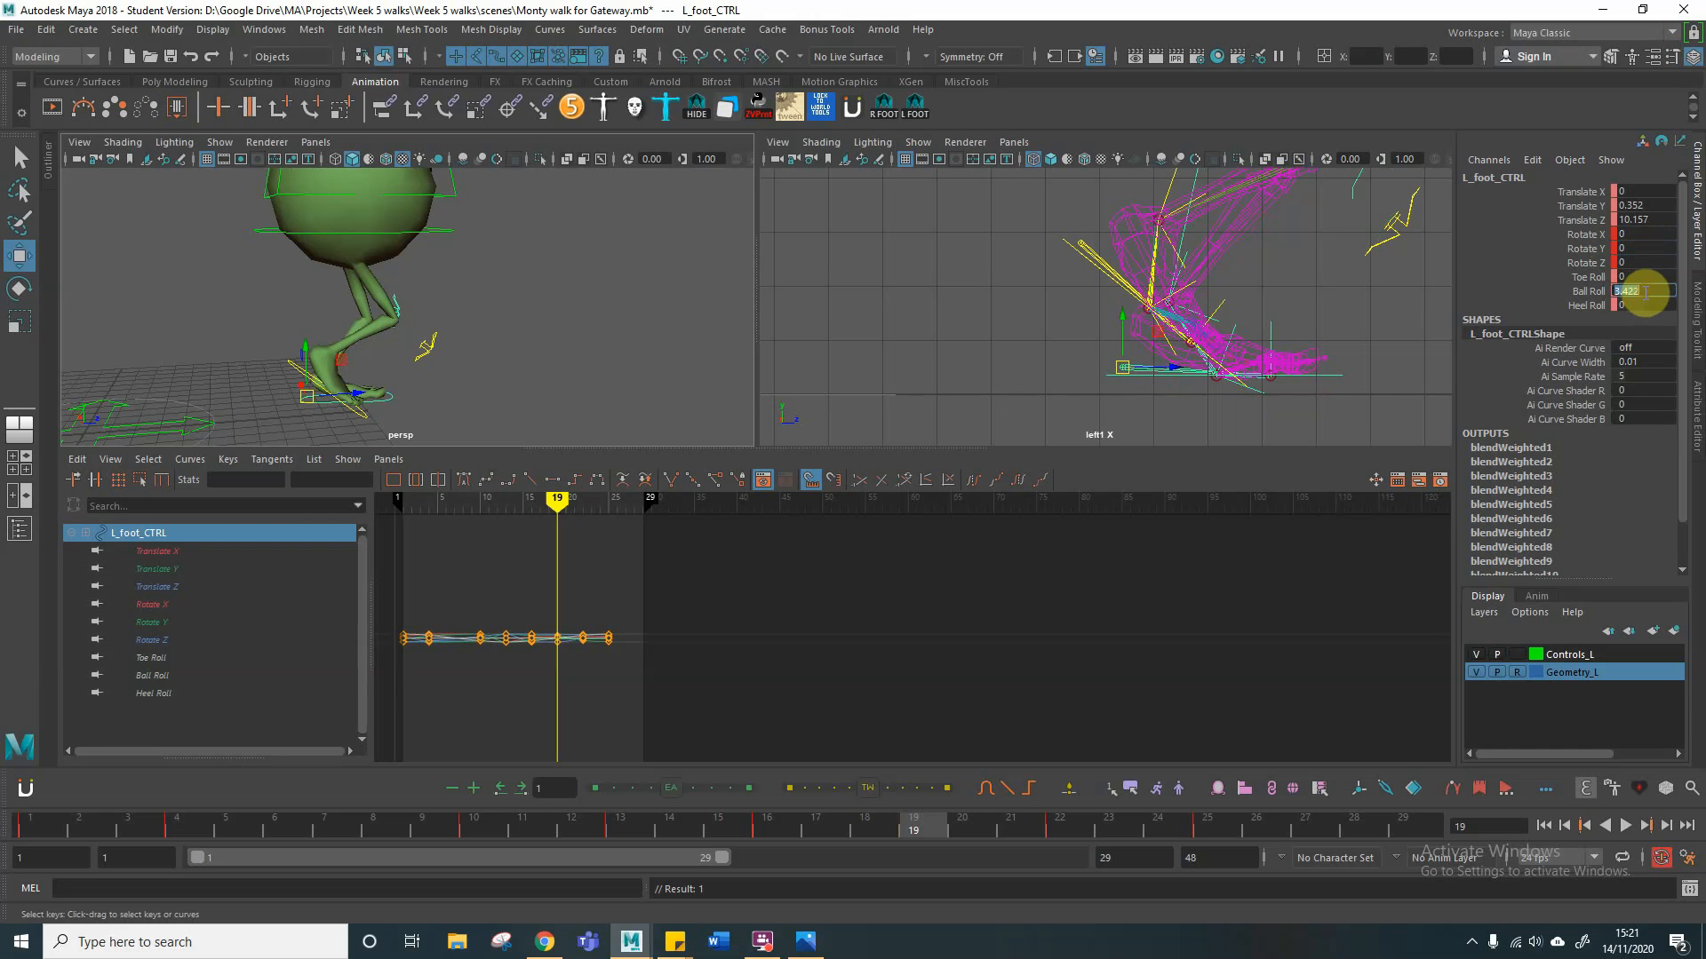
{"action": "key", "text": "Return"}
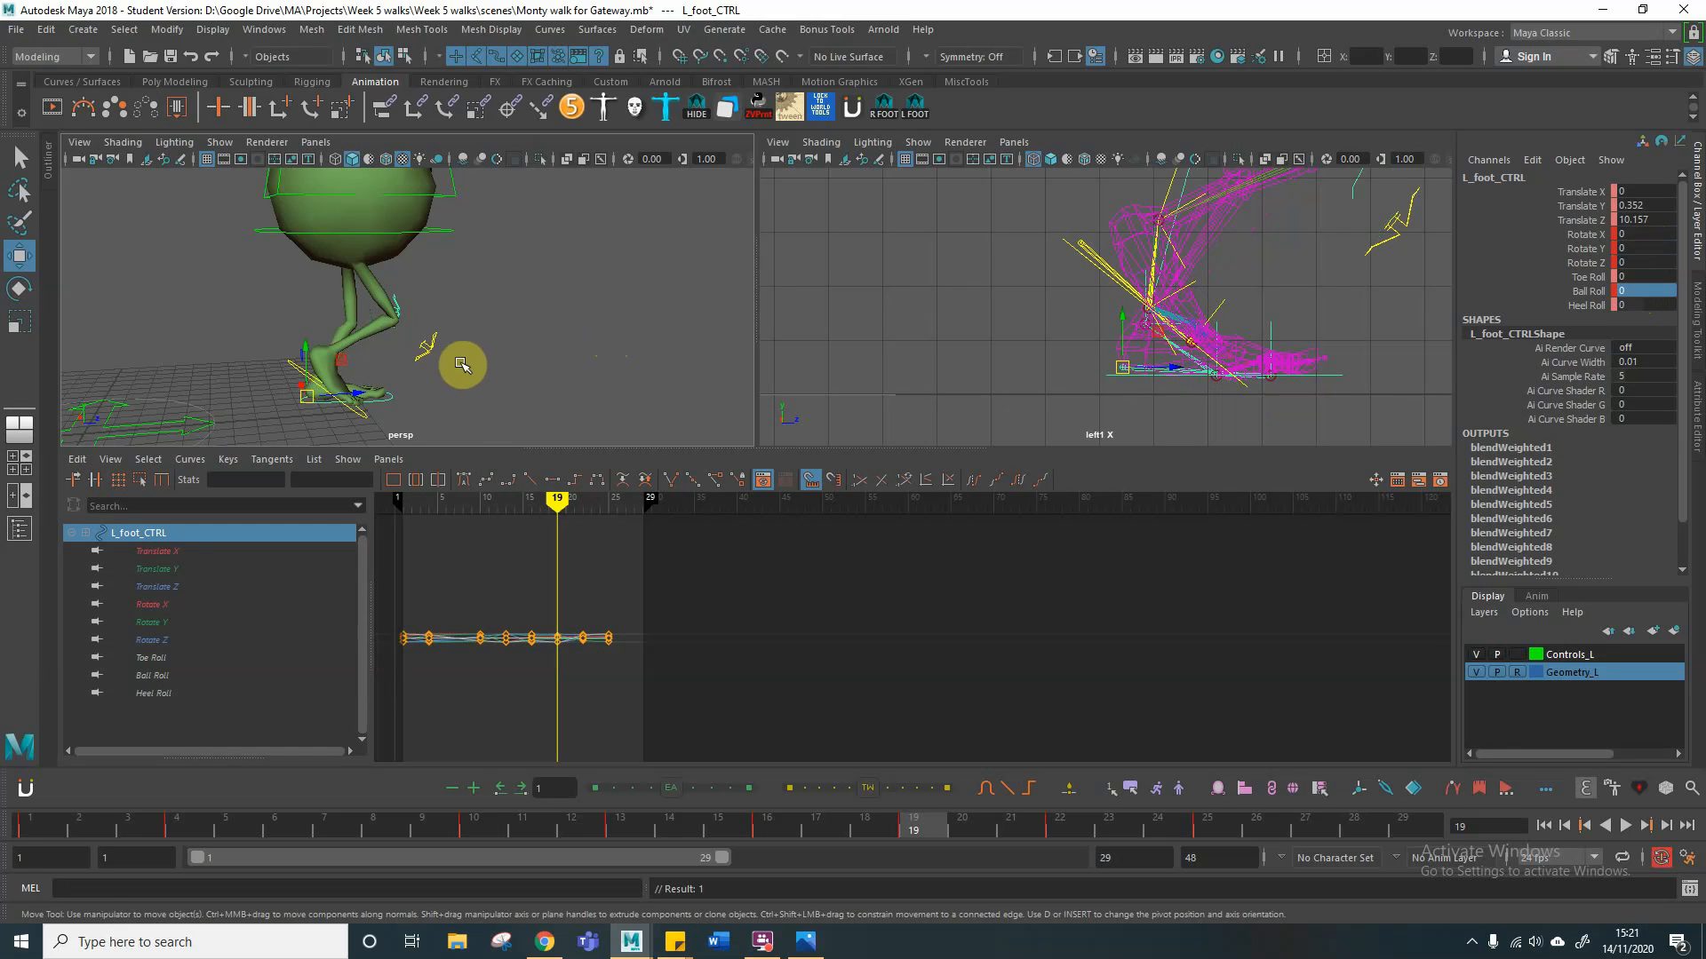
Step: Raise the root control at frame 19 to about 0.193 in Translate Y and key its channels
{"action": "mouse_move", "coordinate": [461, 365]}
{"action": "left_mouse_down", "text": "alt"}
{"action": "mouse_move", "coordinate": [500, 343]}
{"action": "mouse_move", "coordinate": [423, 350]}
{"action": "mouse_move", "coordinate": [461, 350]}
{"action": "left_mouse_up", "text": "alt"}
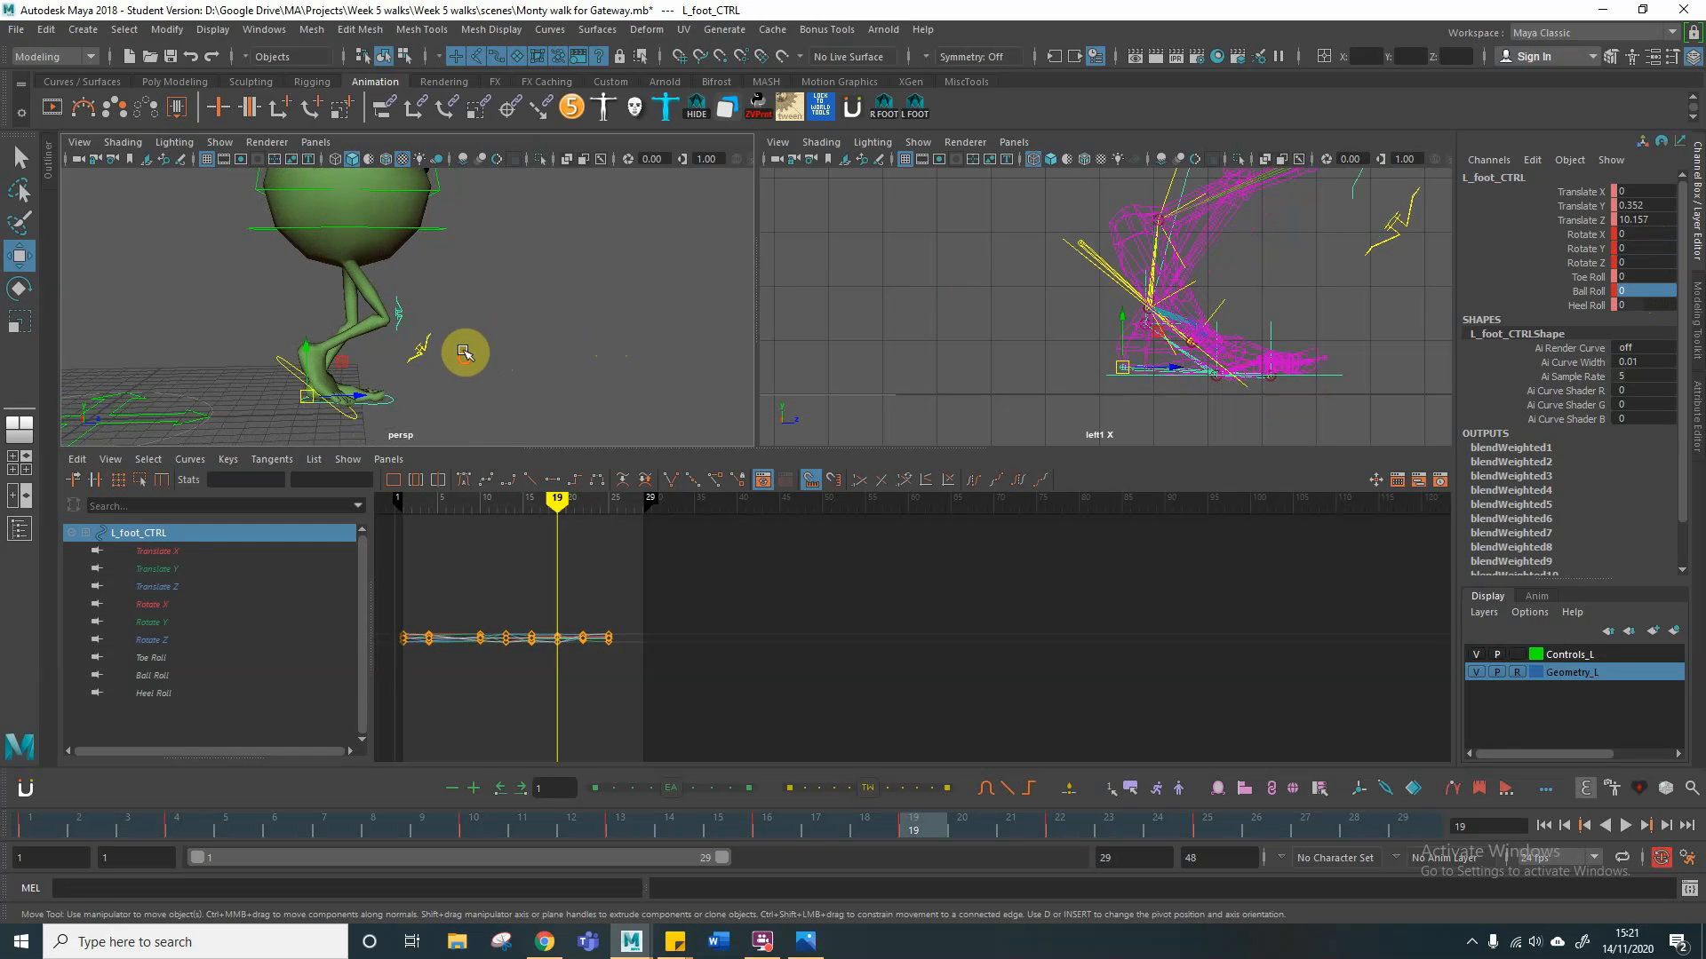
{"action": "left_click", "coordinate": [421, 221]}
{"action": "left_click_drag", "start_coordinate": [348, 213], "coordinate": [345, 199]}
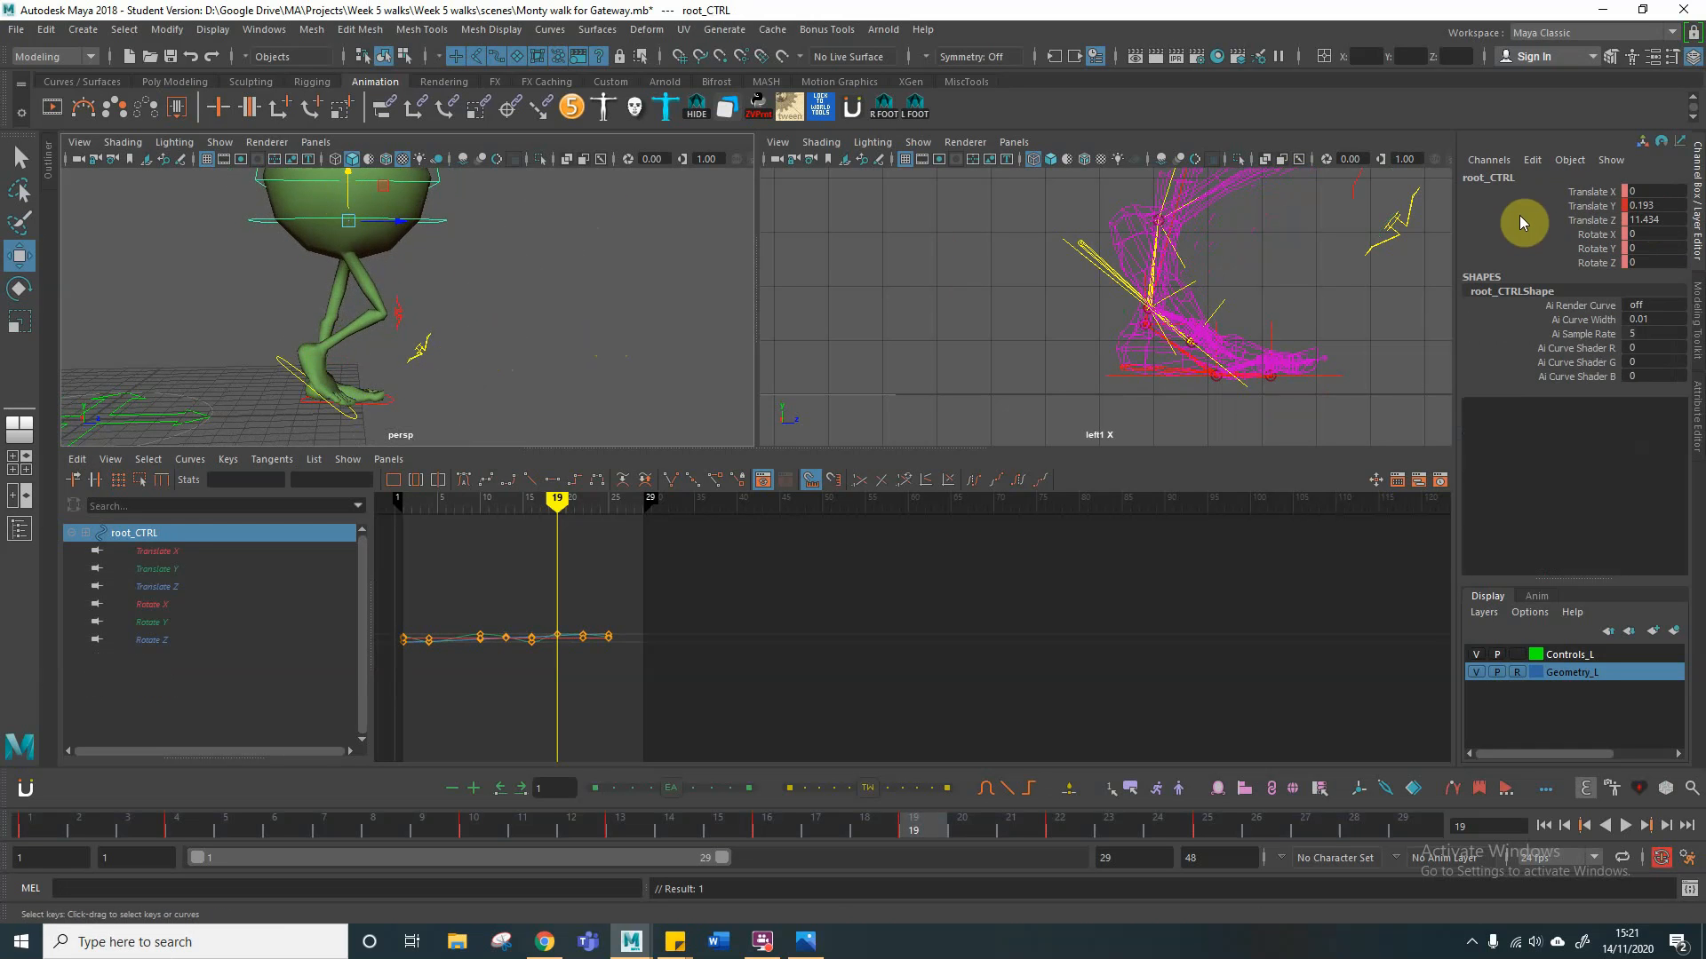
{"action": "key", "text": "s"}
Step: Copy the root control's Translate Y of 0.193 from frame 19 to frame 7
{"action": "double_click", "coordinate": [1639, 206]}
{"action": "left_click", "coordinate": [321, 824]}
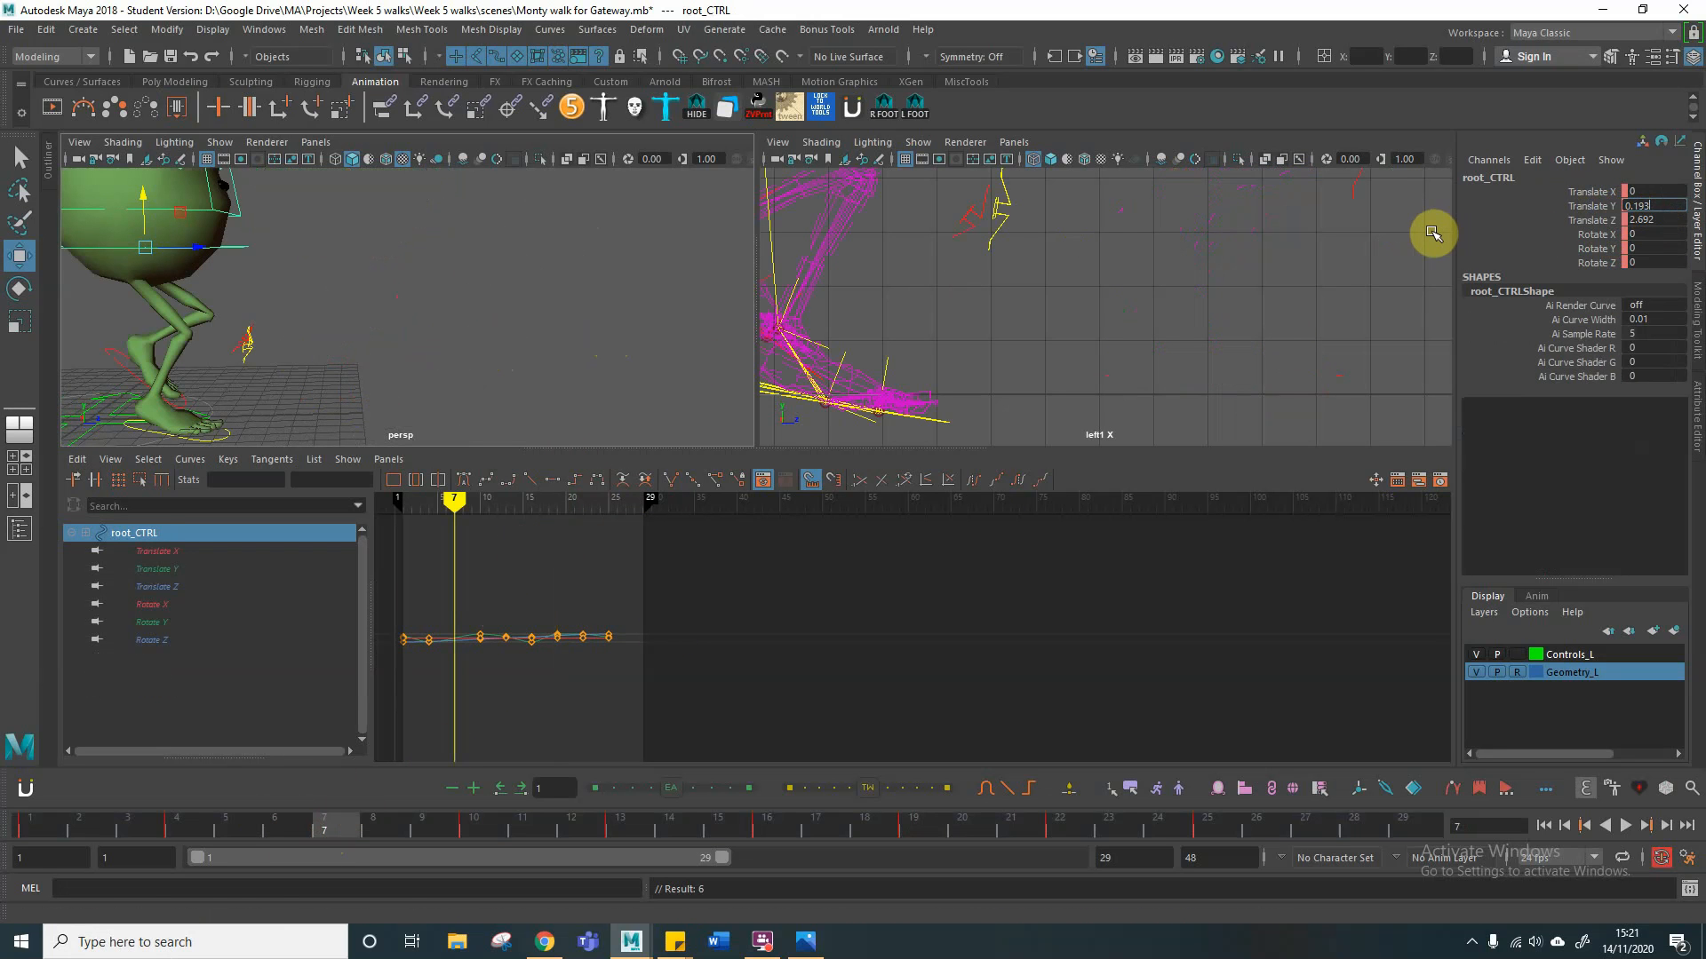
{"action": "key", "text": "Return"}
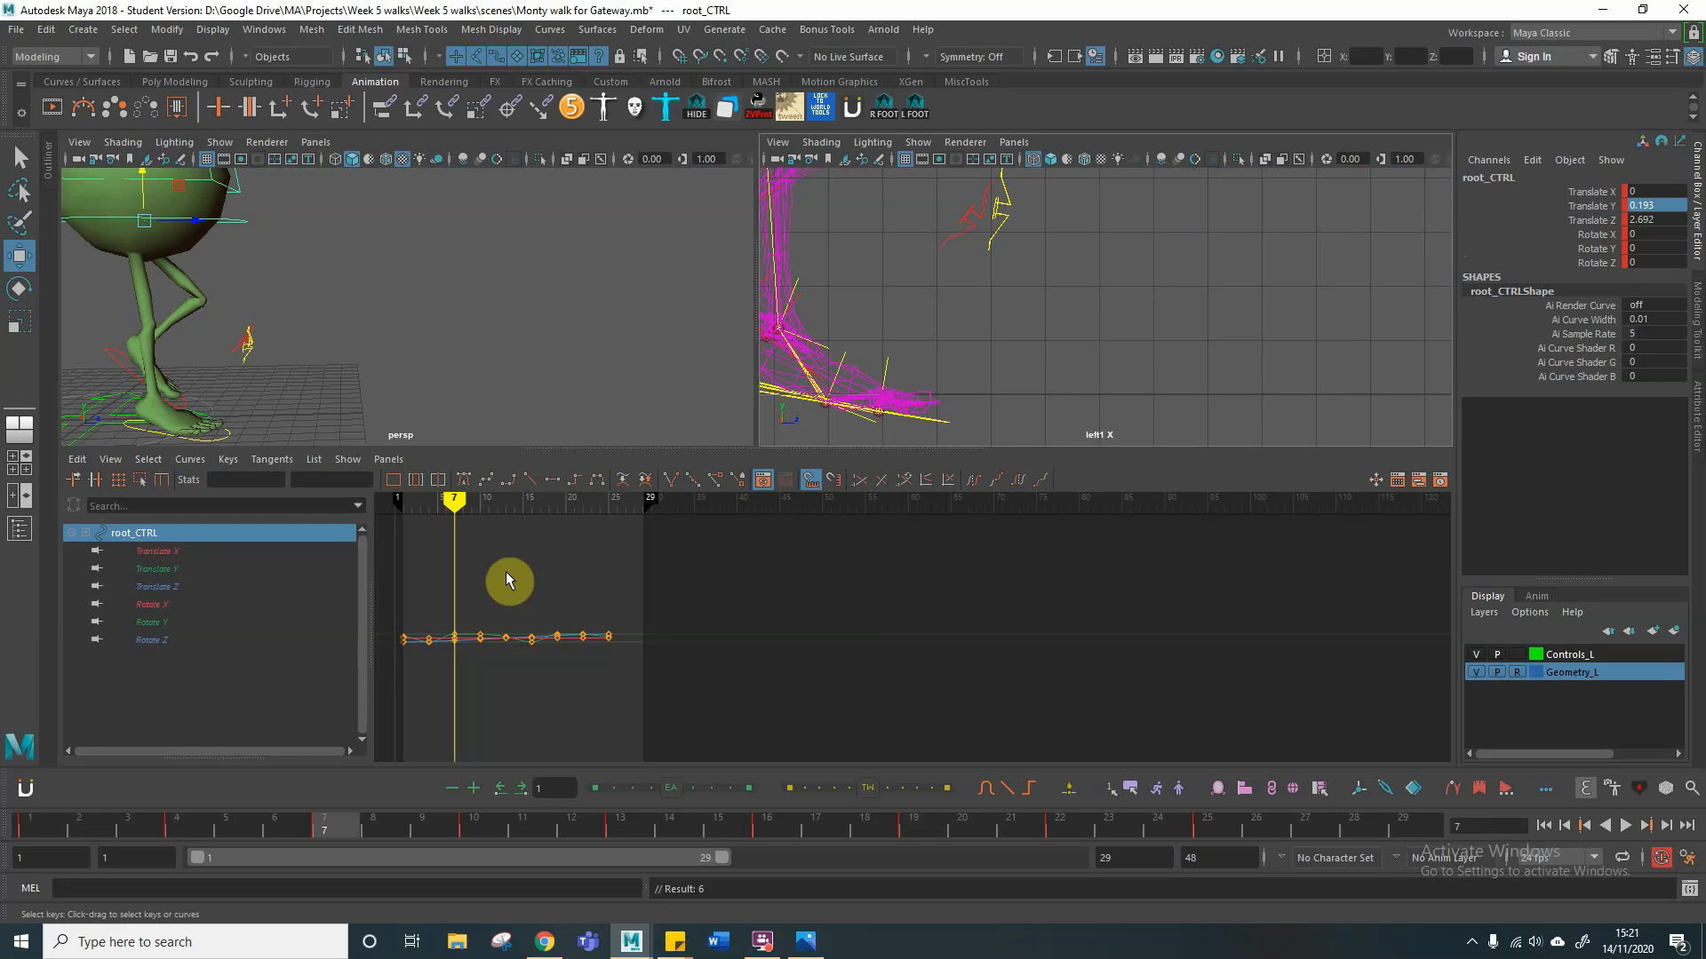
Step: Pose the right foot control at frame 19 with about 4.26 in Translate Y, 8.55 in Translate Z and 79.7 in Rotate X
{"action": "left_click_drag", "start_coordinate": [456, 500], "coordinate": [560, 503]}
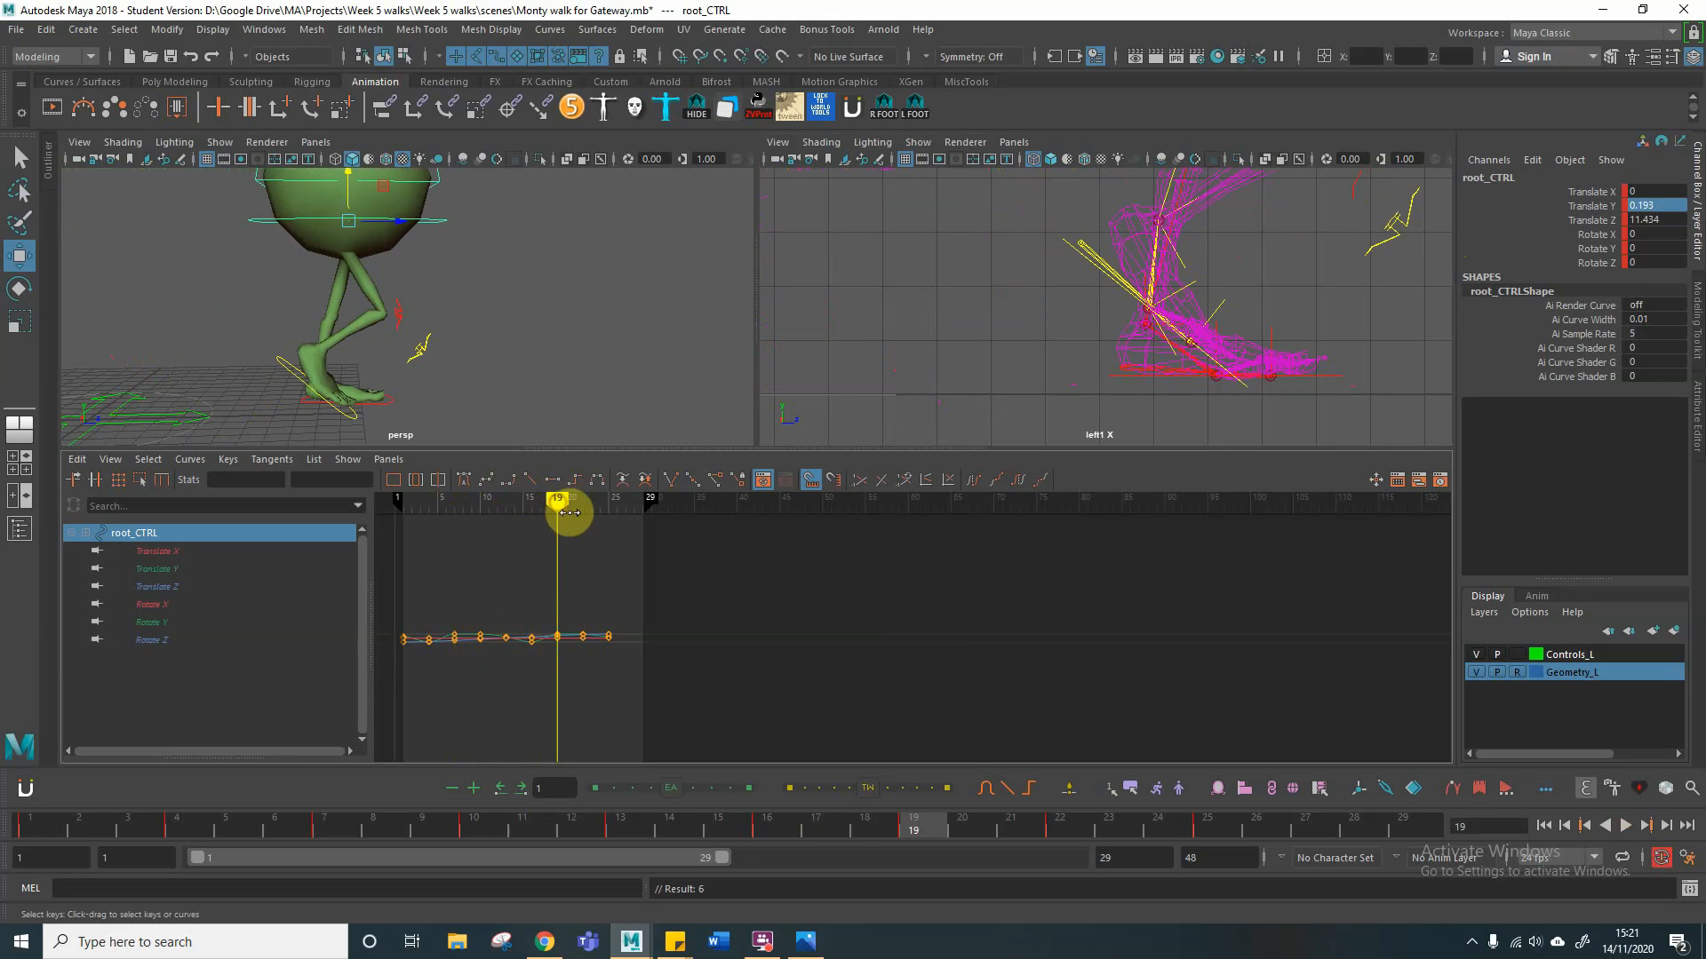
{"action": "left_click", "coordinate": [283, 372]}
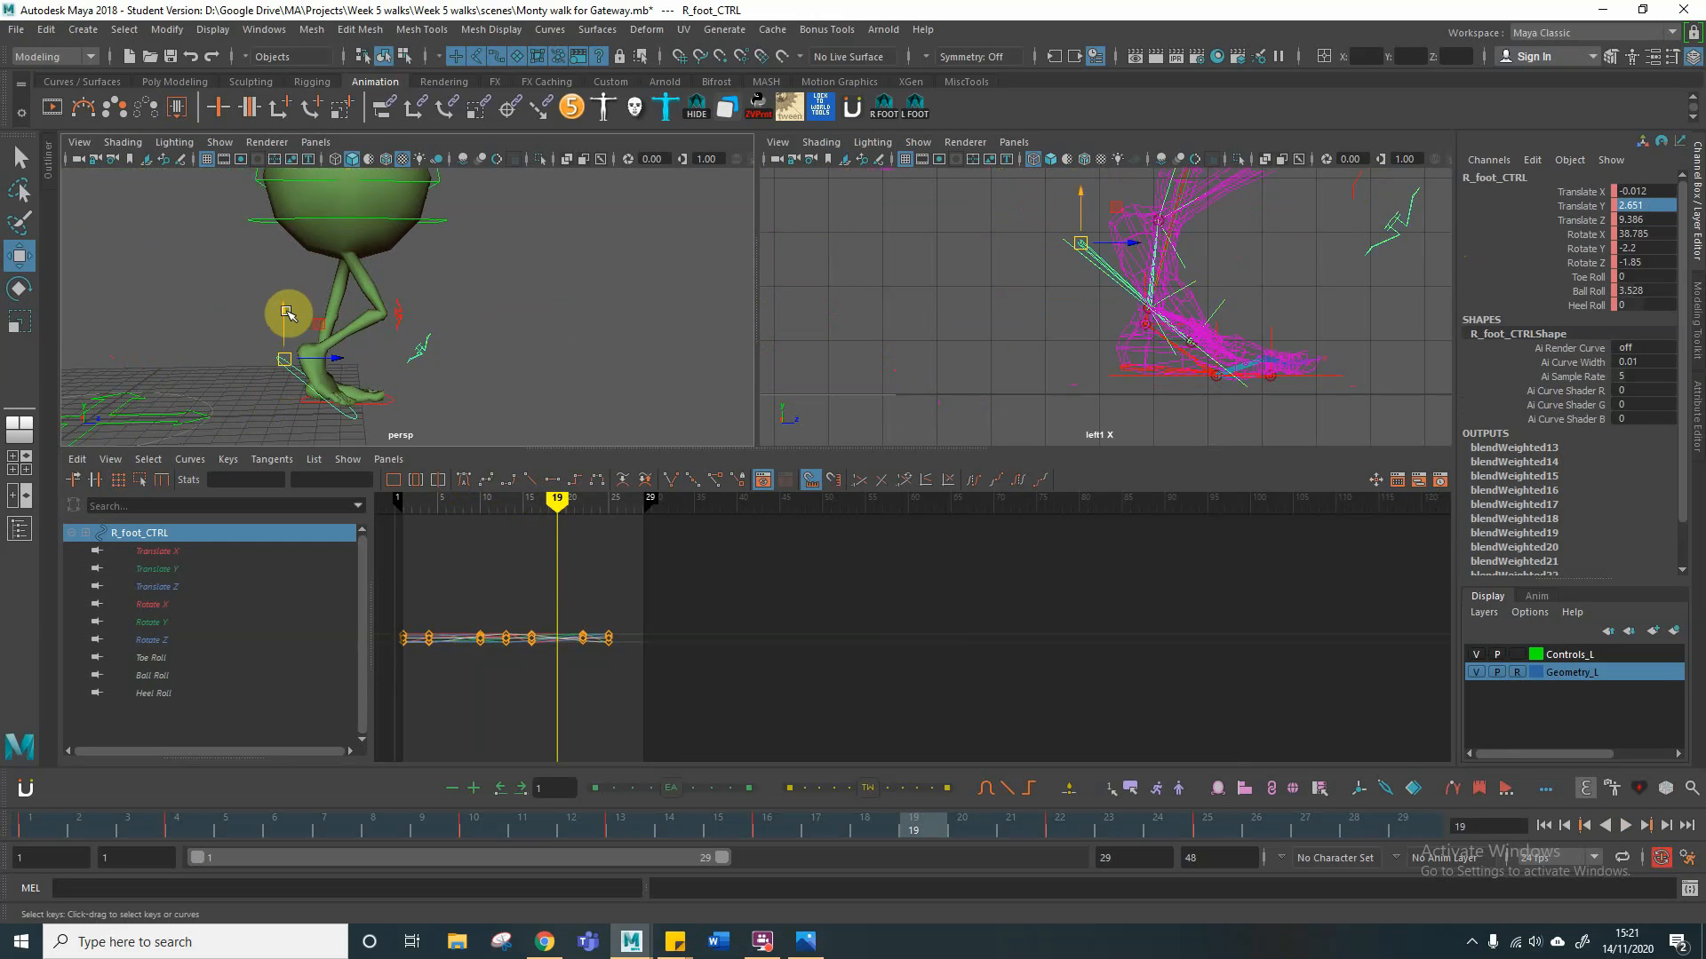
{"action": "left_click_drag", "start_coordinate": [284, 318], "coordinate": [298, 349]}
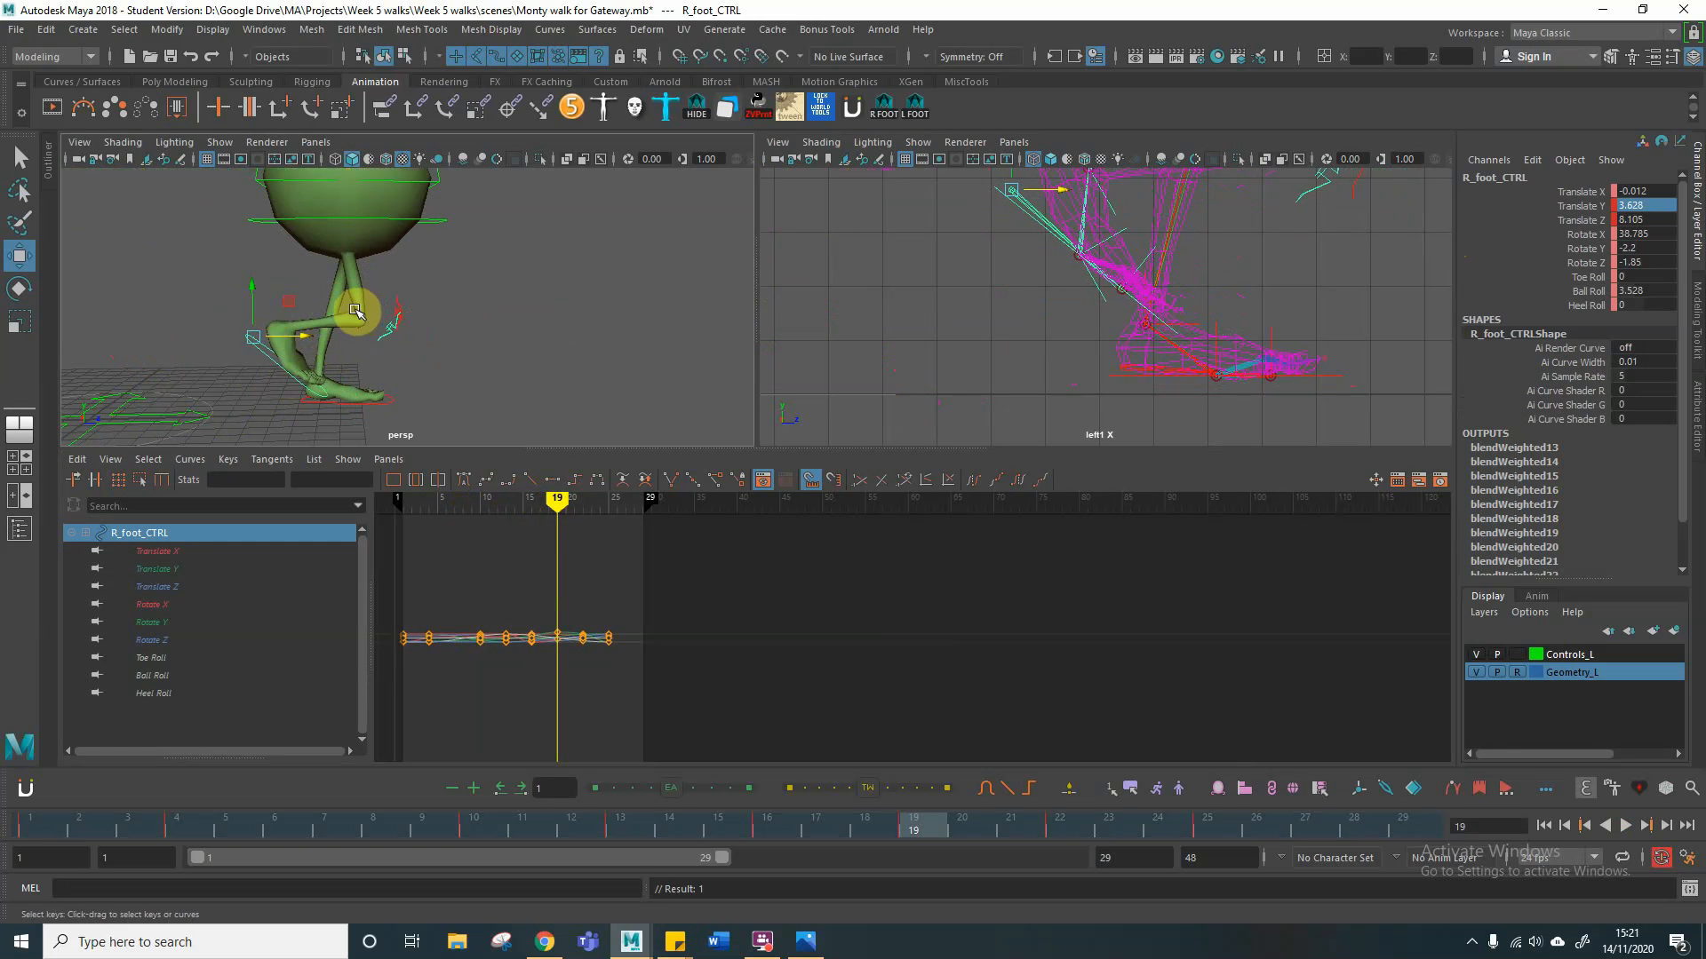
{"action": "key", "text": "e"}
{"action": "mouse_move", "coordinate": [294, 315]}
{"action": "left_mouse_down"}
{"action": "mouse_move", "coordinate": [275, 345]}
{"action": "mouse_move", "coordinate": [257, 289]}
{"action": "mouse_move", "coordinate": [302, 324]}
{"action": "left_mouse_up"}
{"action": "key", "text": "w"}
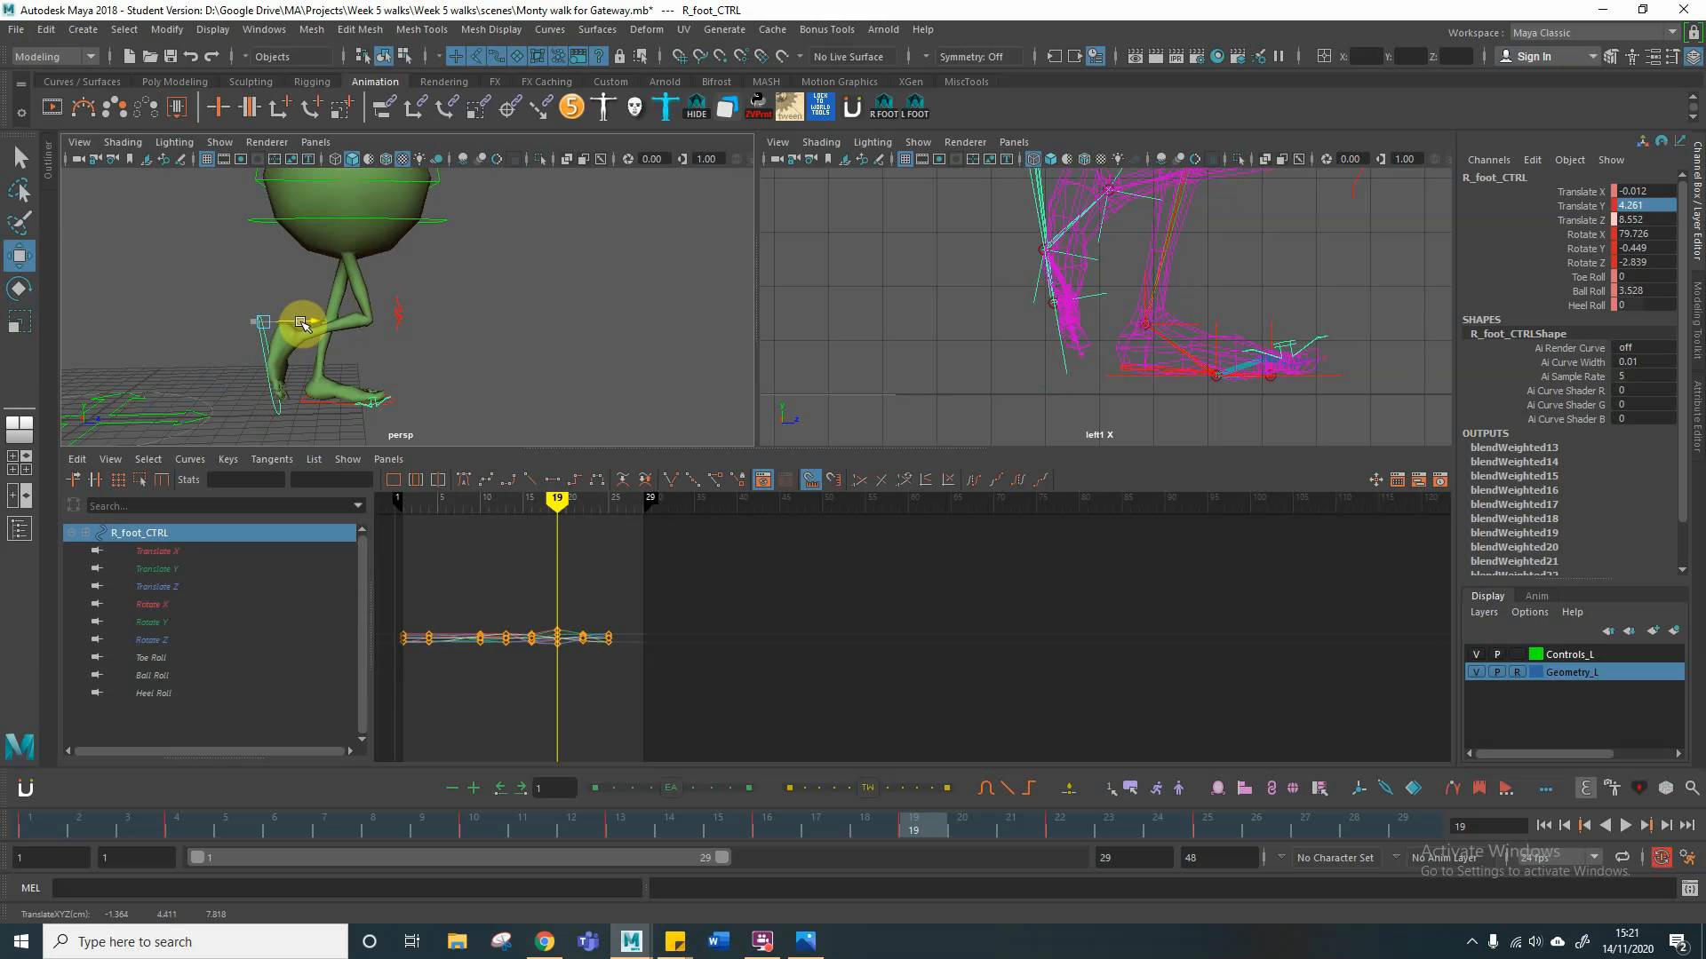
{"action": "left_click_drag", "start_coordinate": [423, 381], "coordinate": [444, 366], "text": "alt"}
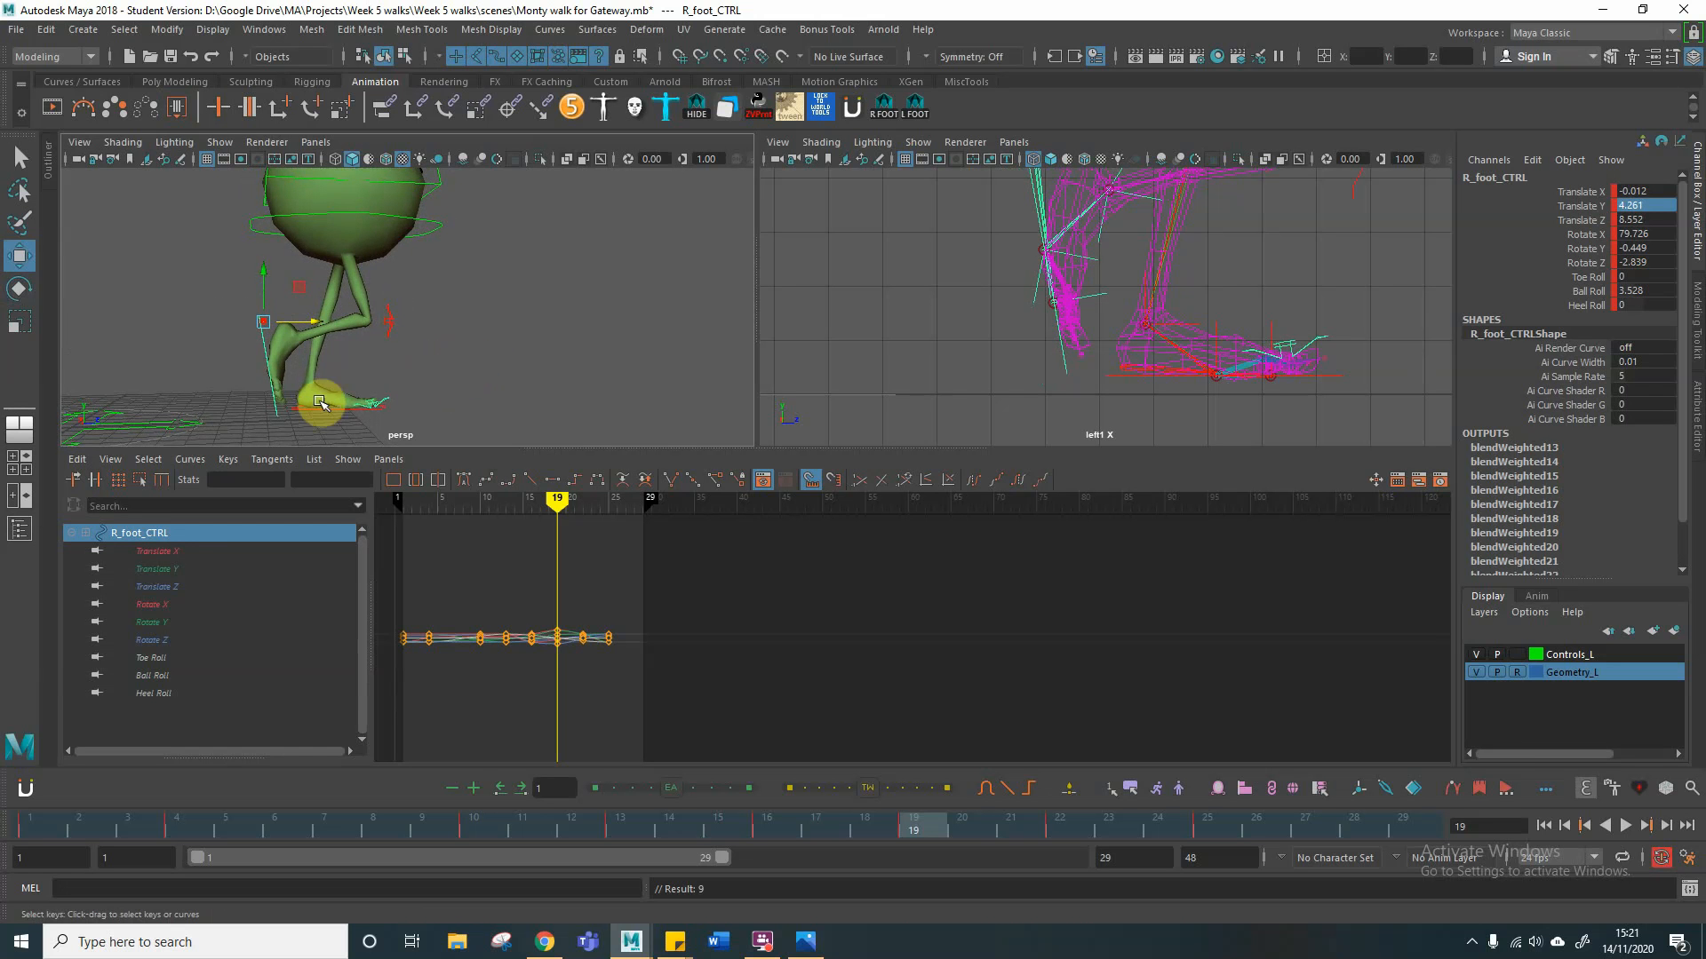
Step: Set the right foot control's Rotate X, Rotate Y and Rotate Z to 0 at frame 7
{"action": "left_click", "coordinate": [336, 403]}
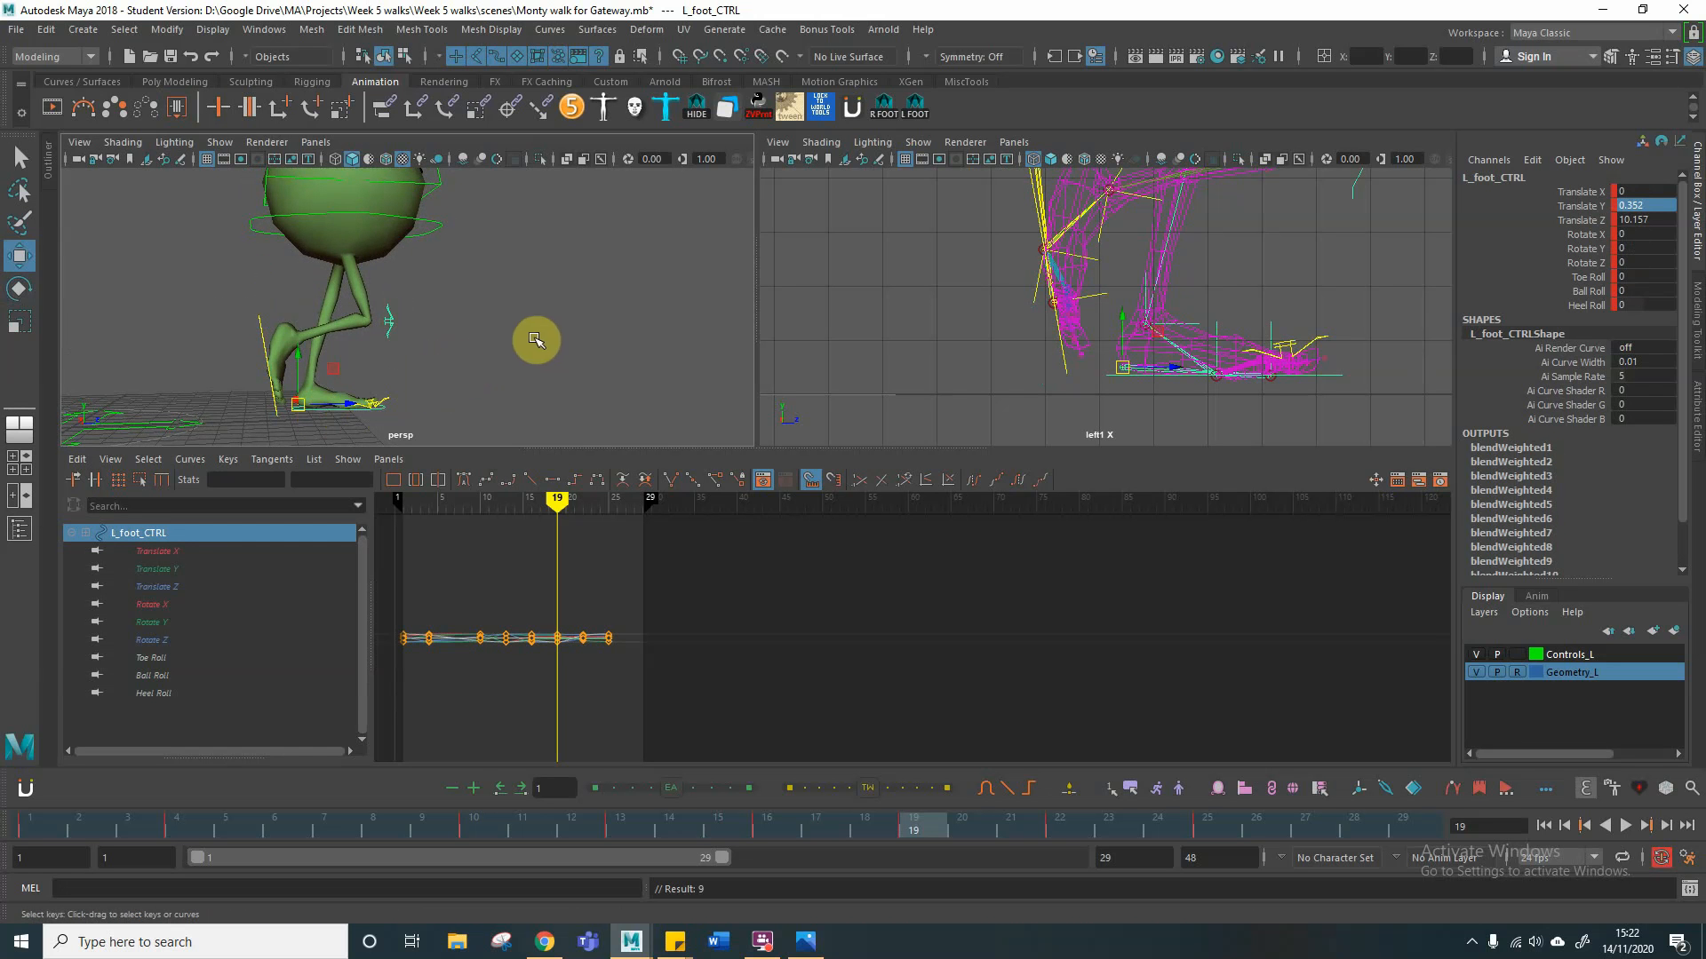
{"action": "left_click_drag", "start_coordinate": [552, 501], "coordinate": [454, 506]}
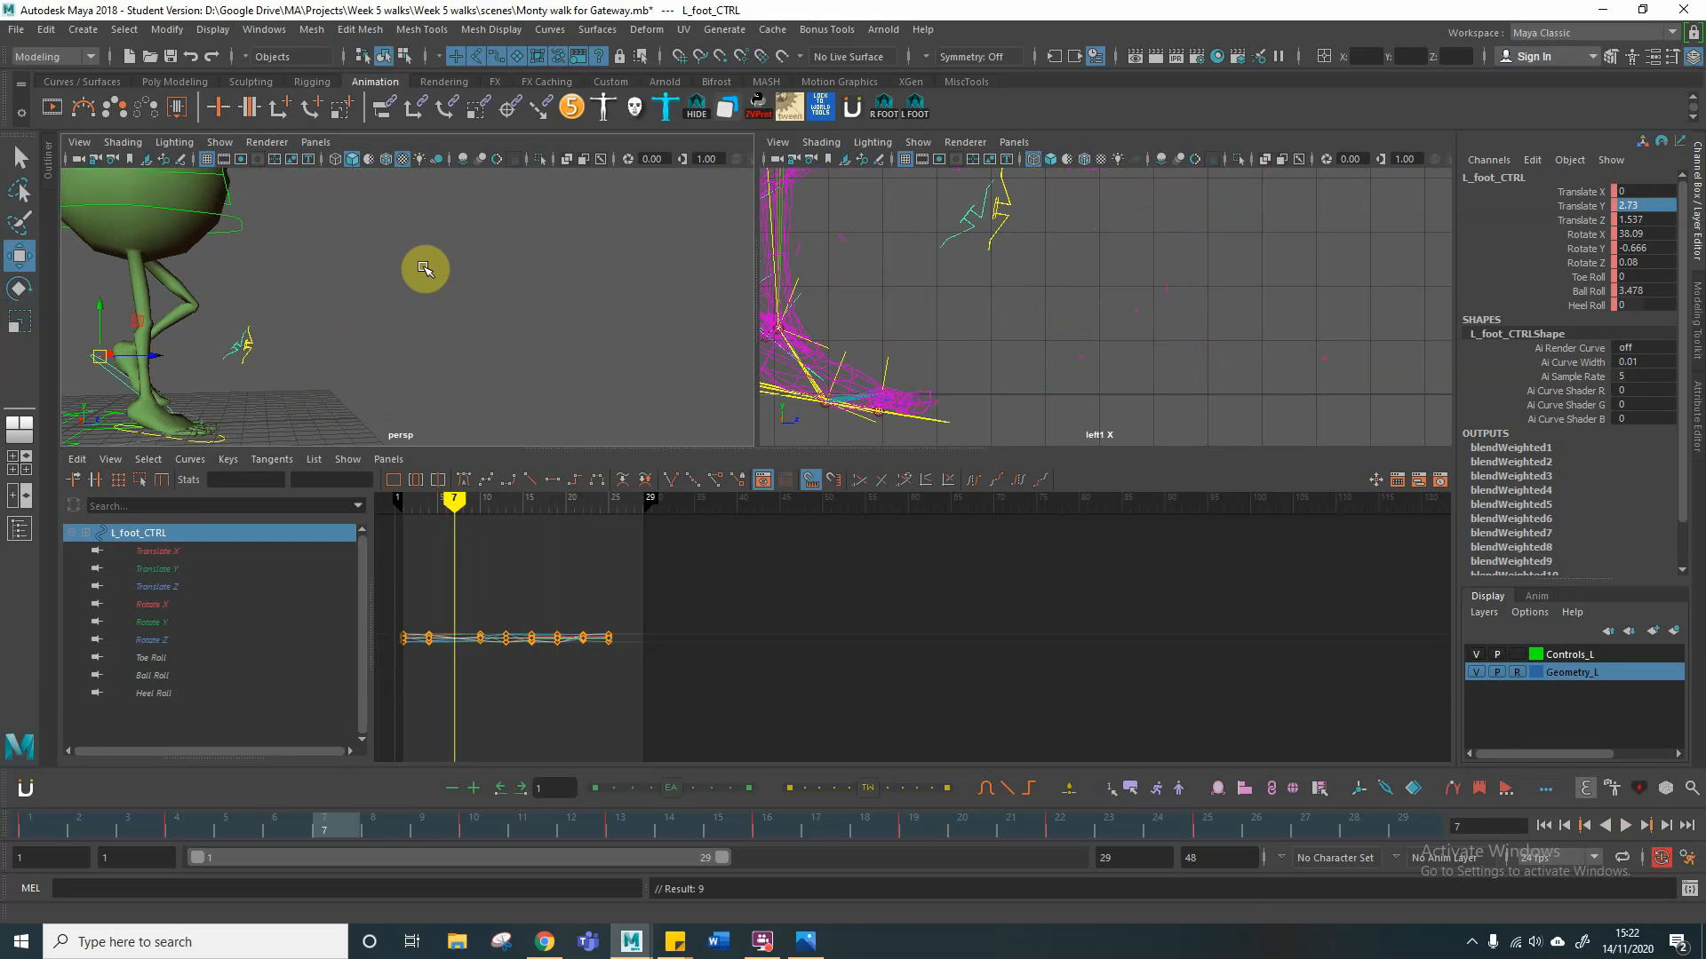
{"action": "left_click_drag", "start_coordinate": [274, 365], "coordinate": [506, 369], "text": "alt"}
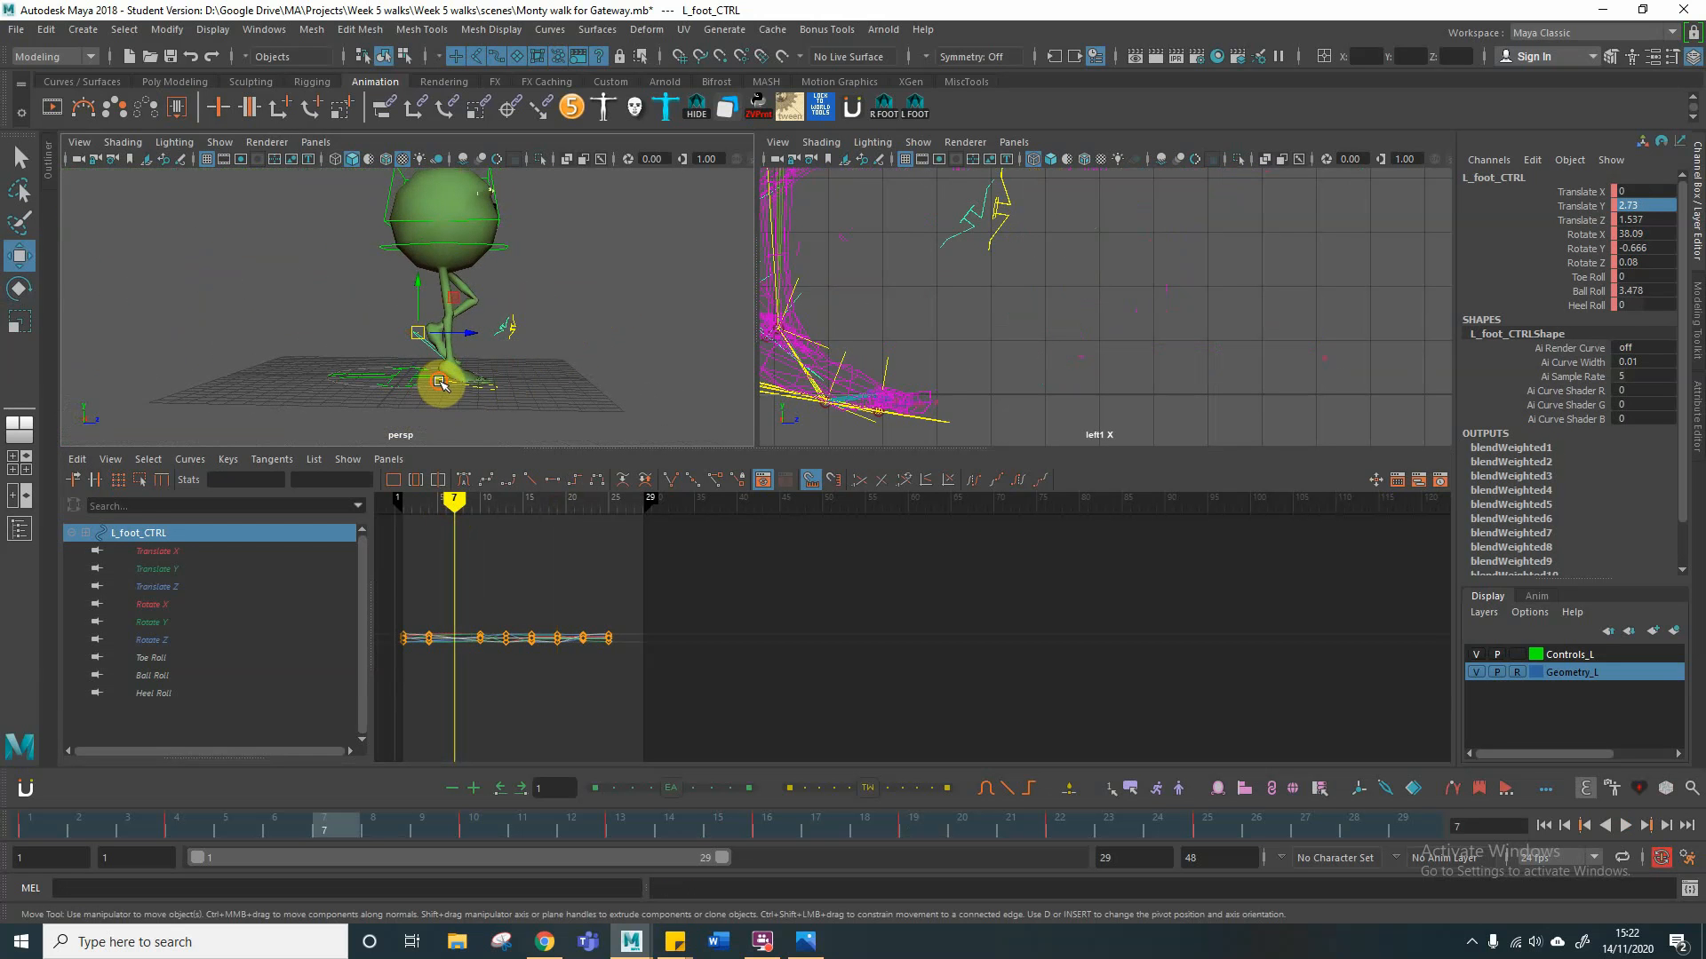
{"action": "left_click", "coordinate": [440, 386]}
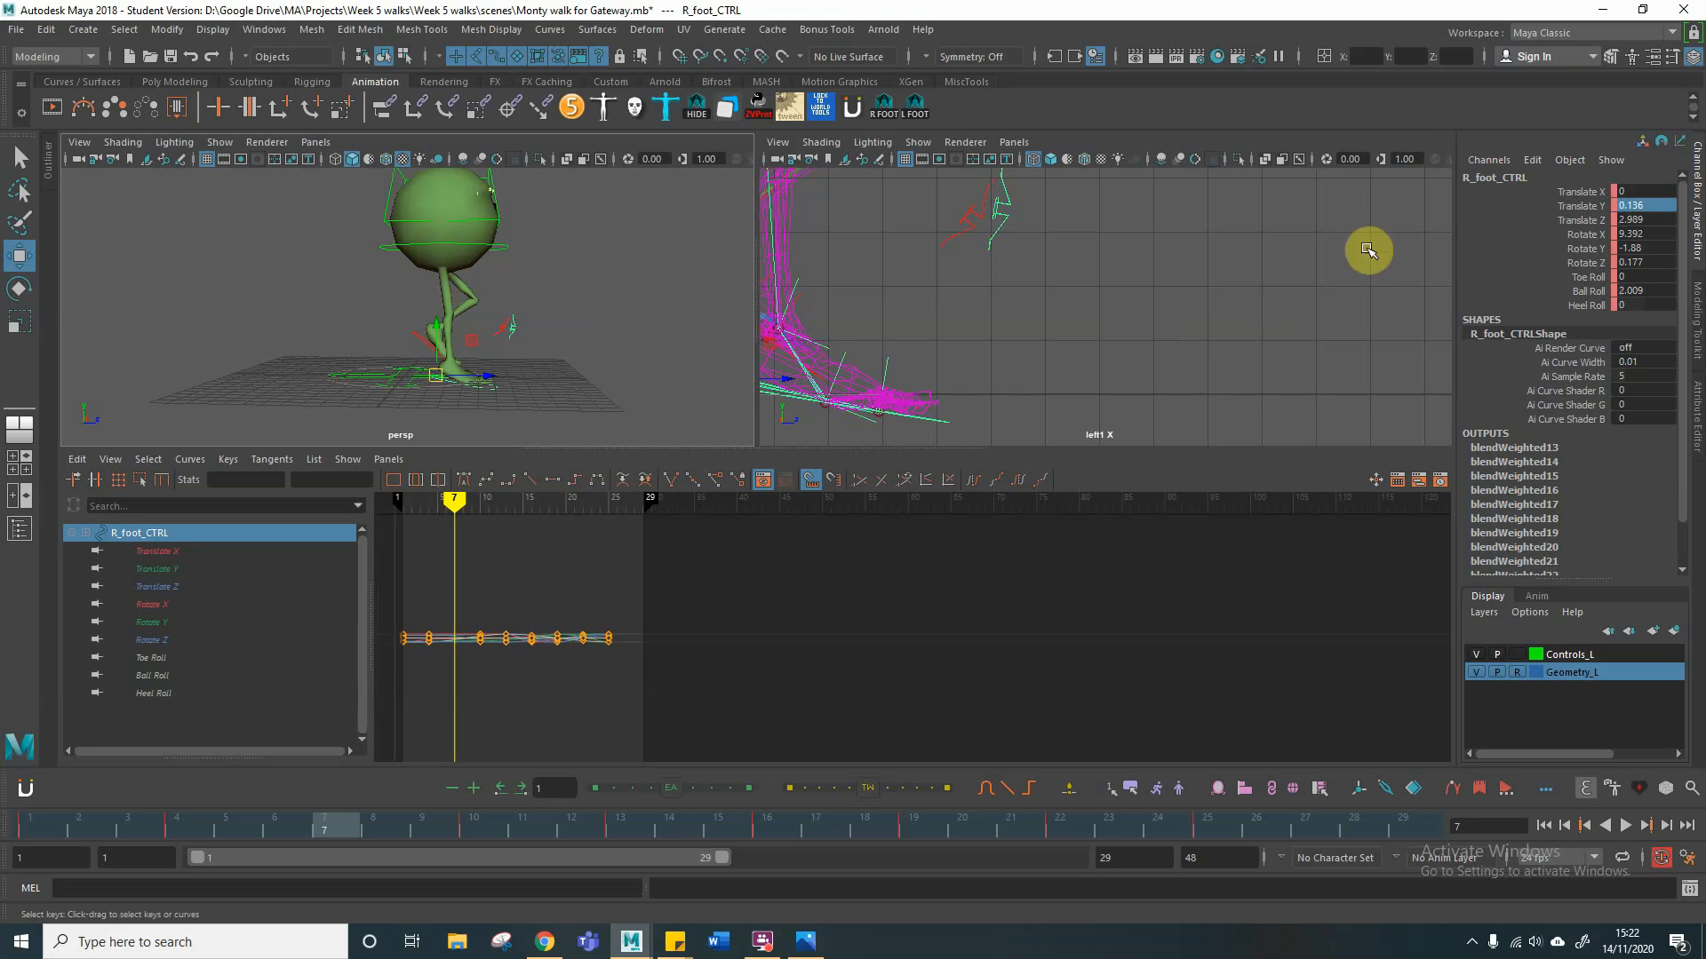
{"action": "left_click", "coordinate": [1579, 237]}
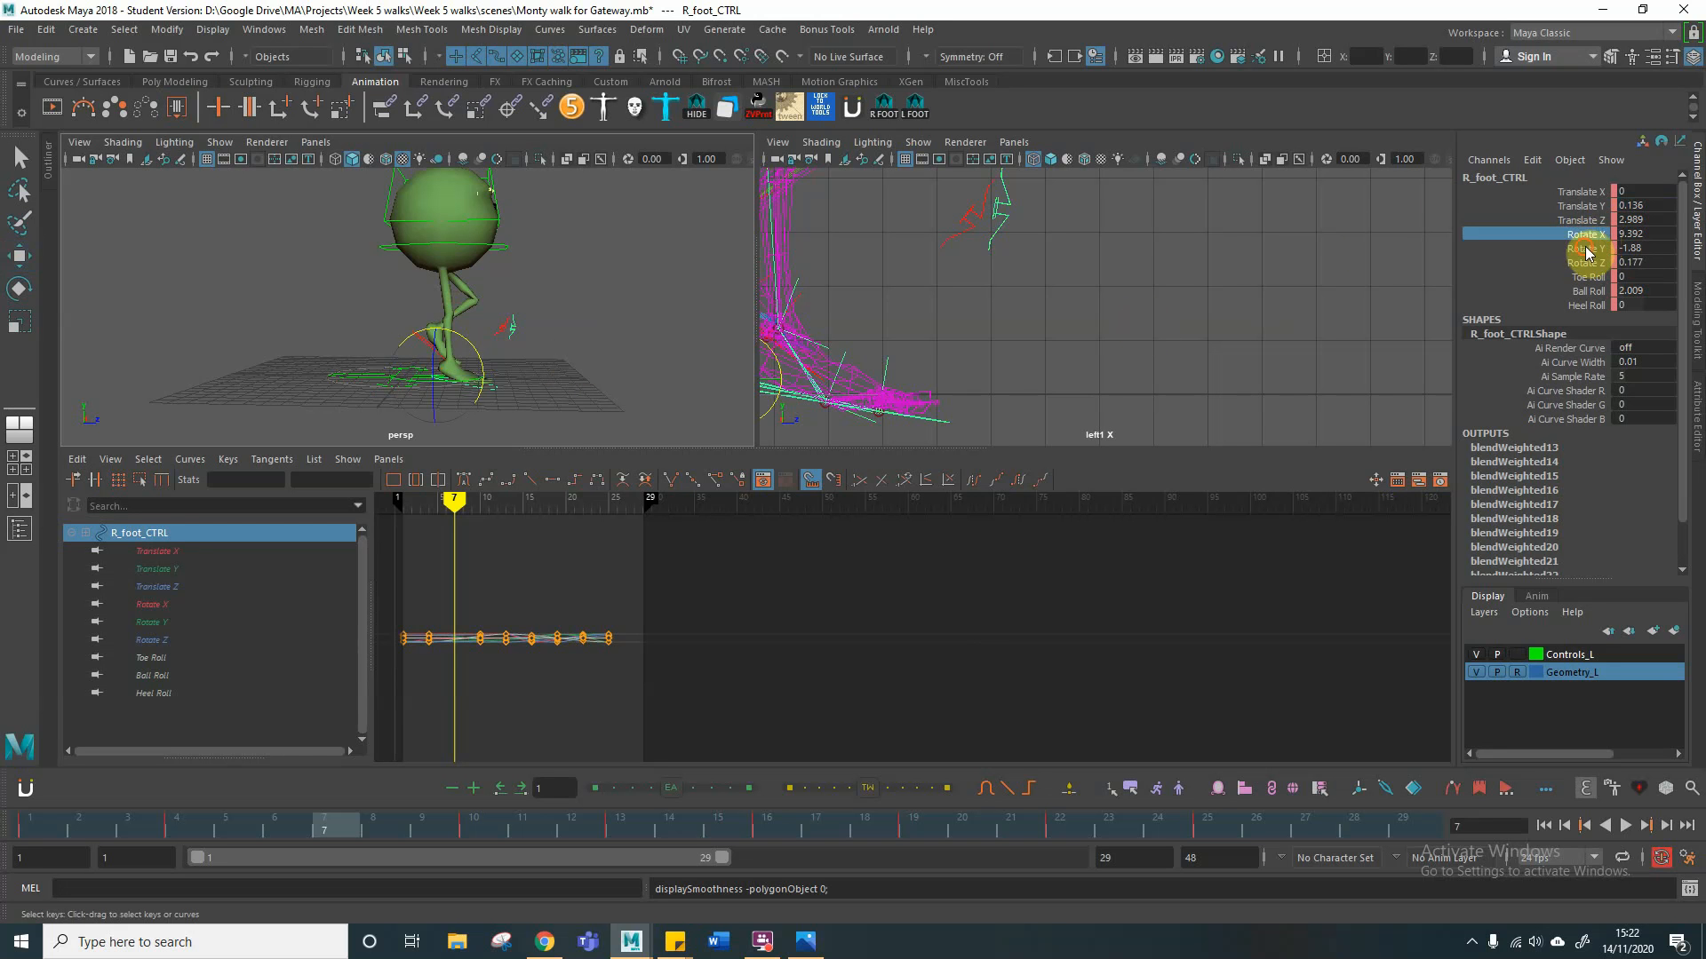
{"action": "left_click", "coordinate": [1586, 249]}
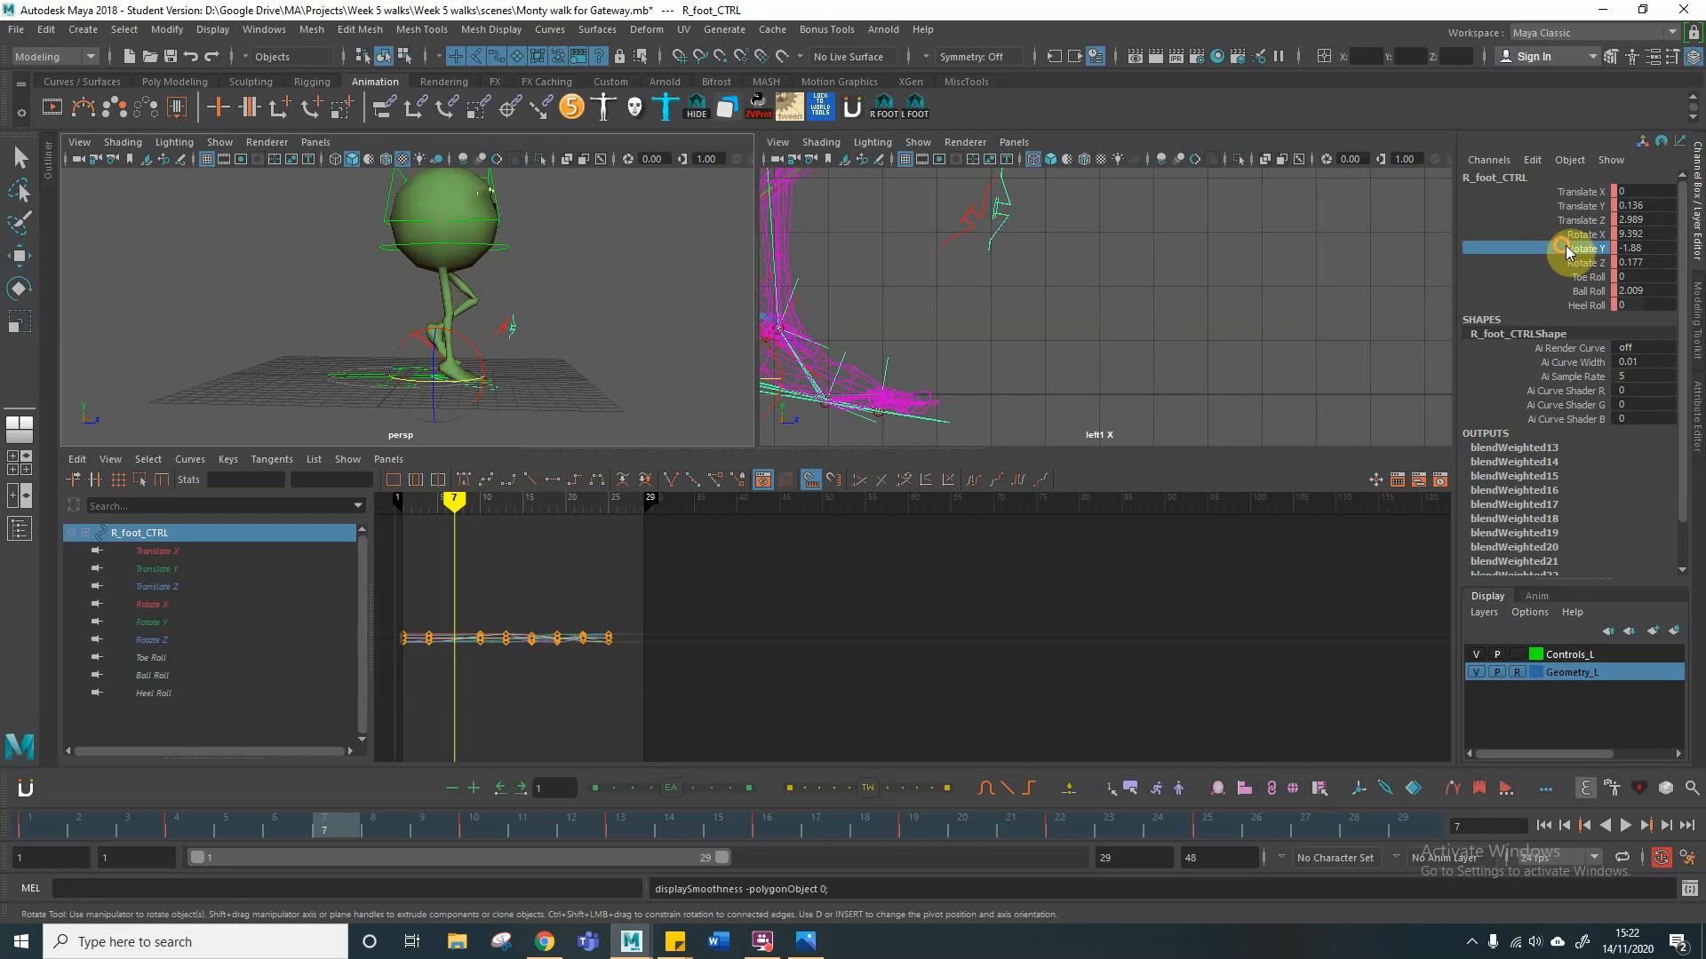
{"action": "double_click", "coordinate": [1654, 249]}
{"action": "type", "text": "0"}
{"action": "key", "text": "Return"}
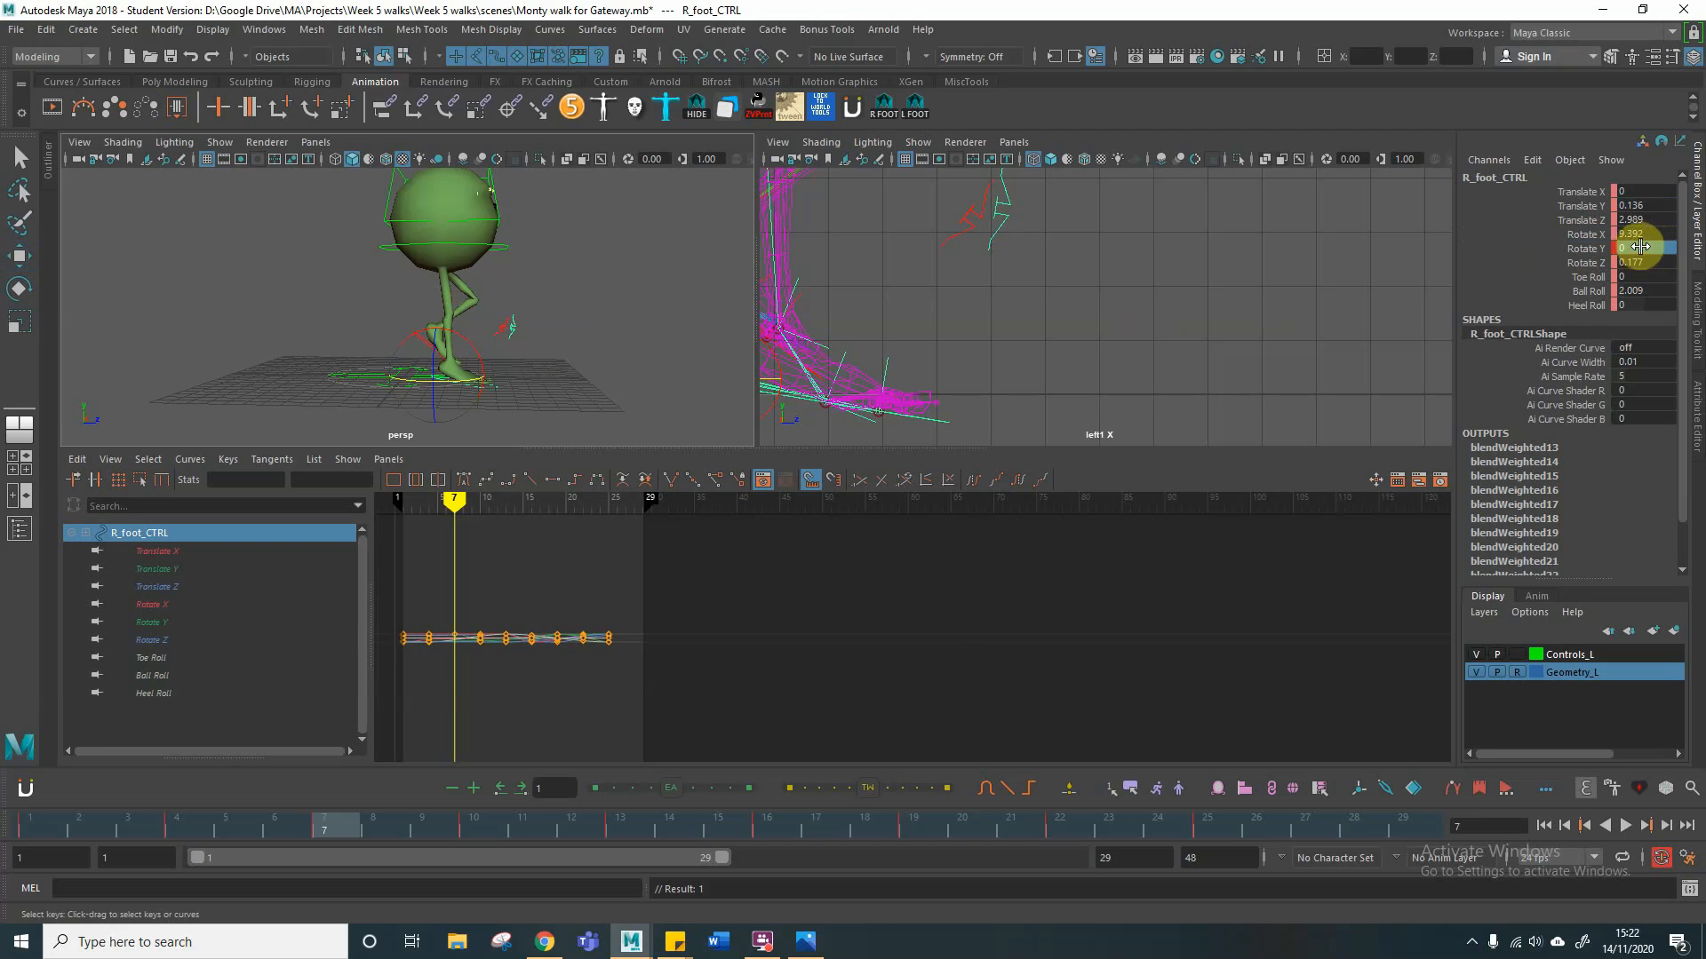
{"action": "left_click", "coordinate": [1659, 233]}
{"action": "type", "text": "0"}
{"action": "key", "text": "Return"}
{"action": "double_click", "coordinate": [1658, 263]}
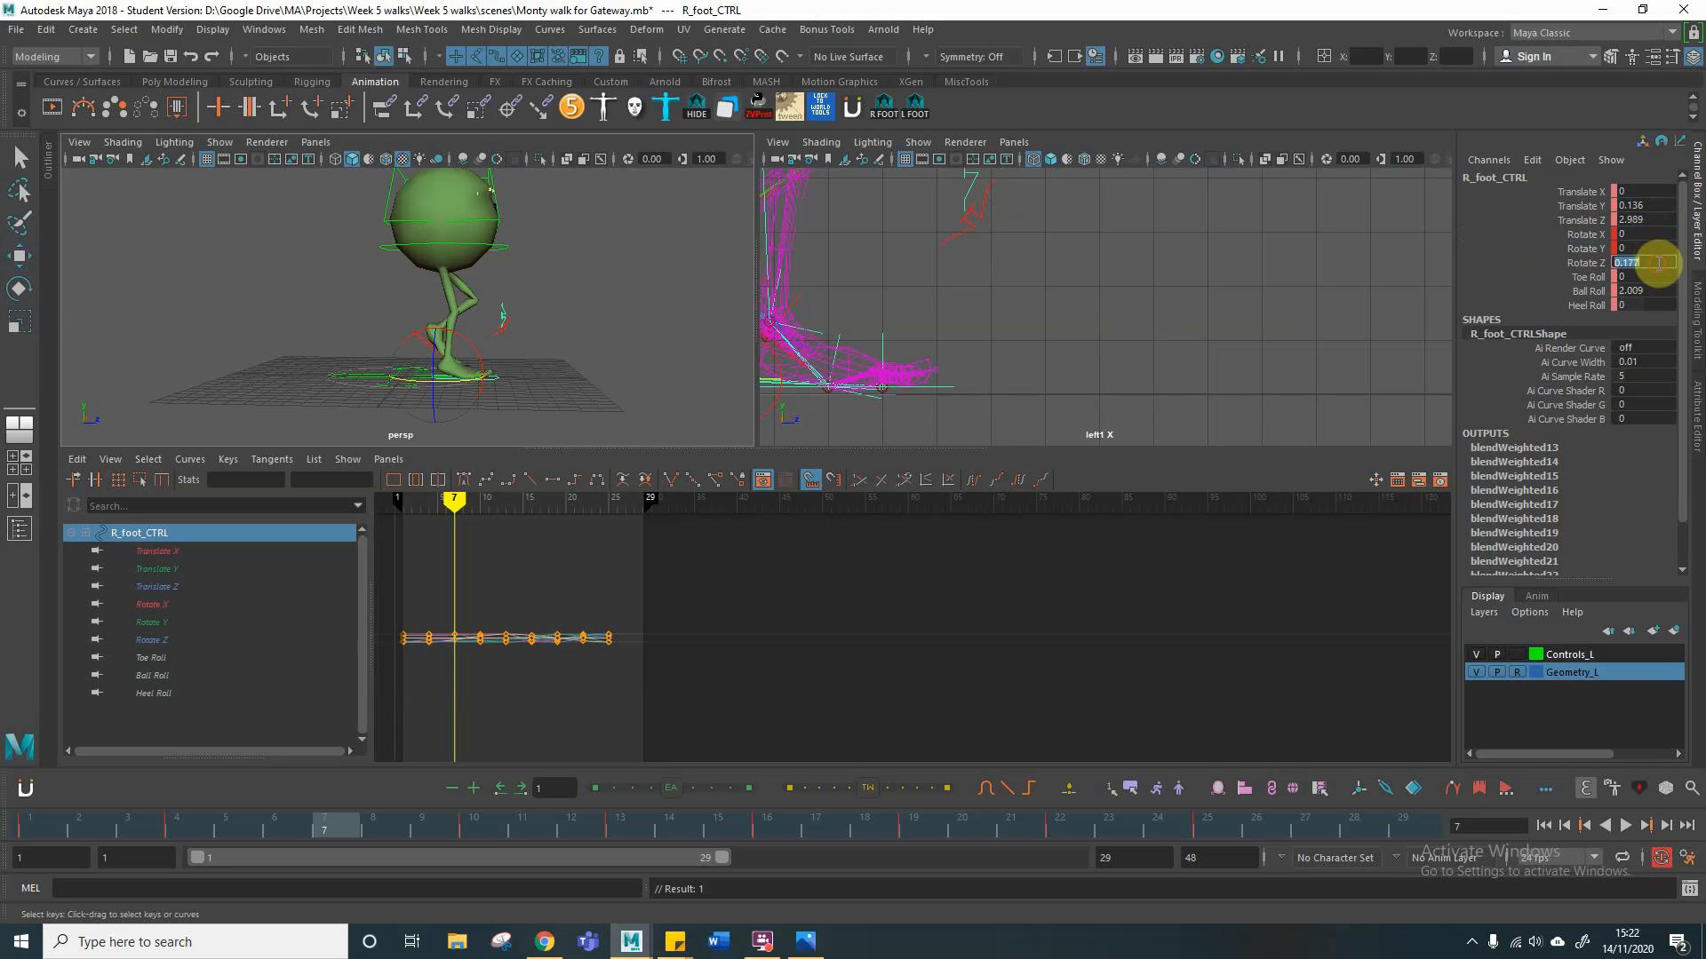
Step: Set the right foot control's Ball Roll to 0 at frame 7
{"action": "double_click", "coordinate": [1656, 291]}
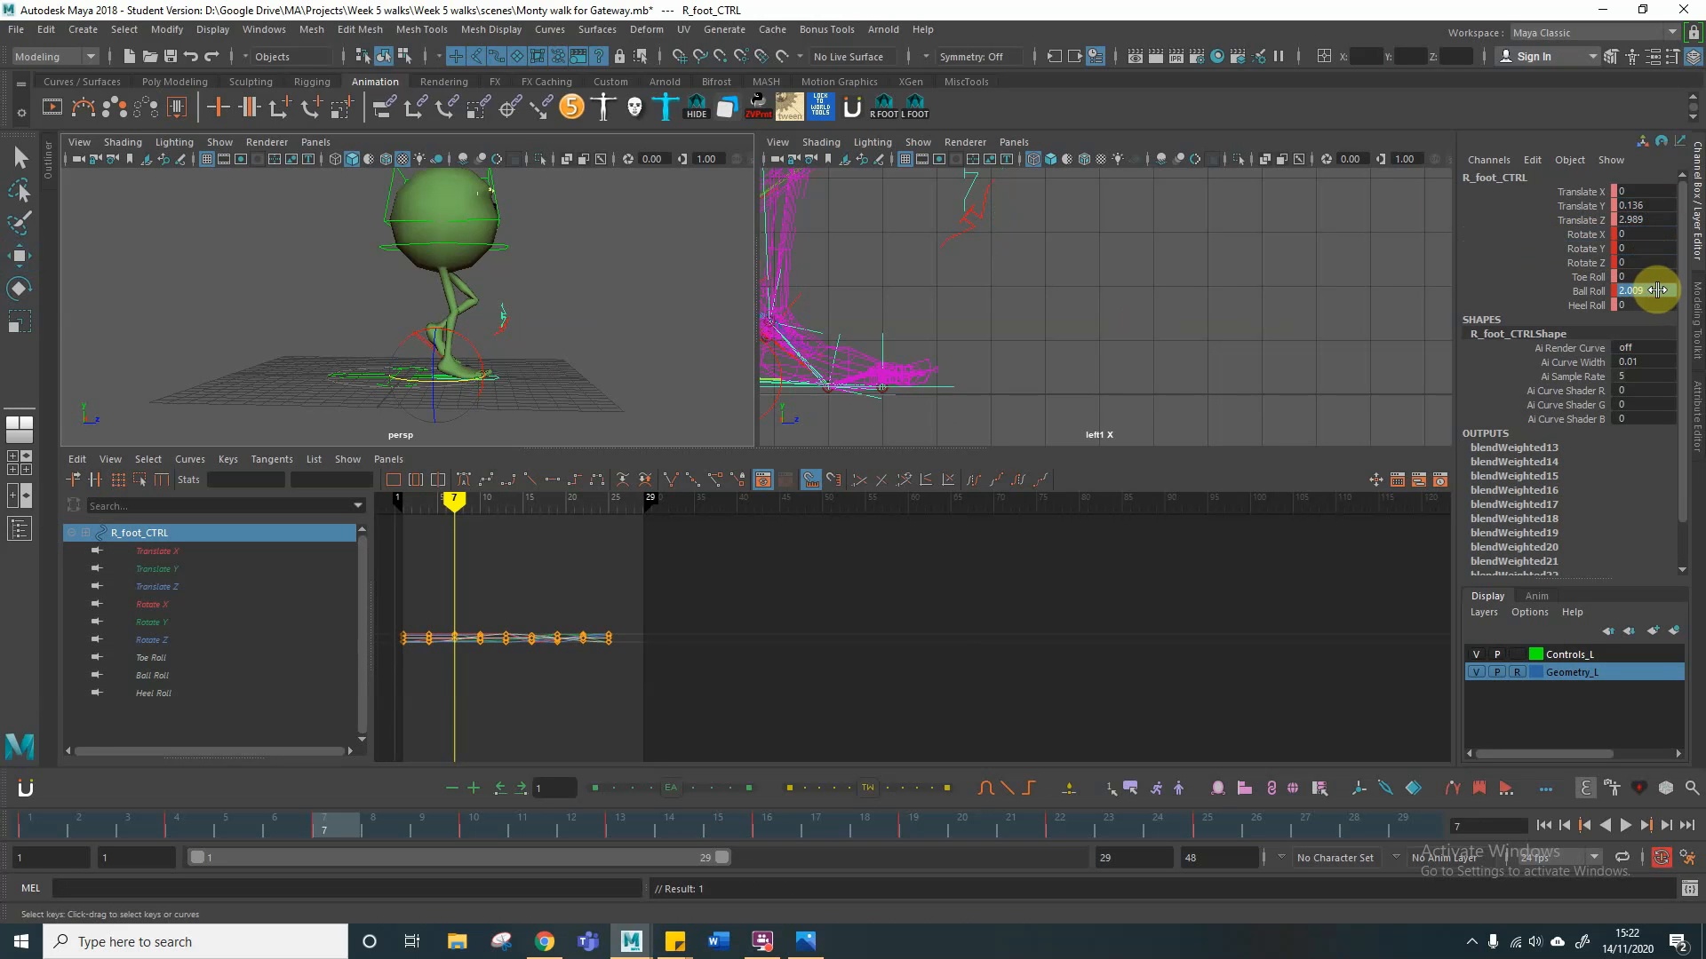
{"action": "type", "text": "0"}
{"action": "key", "text": "Return"}
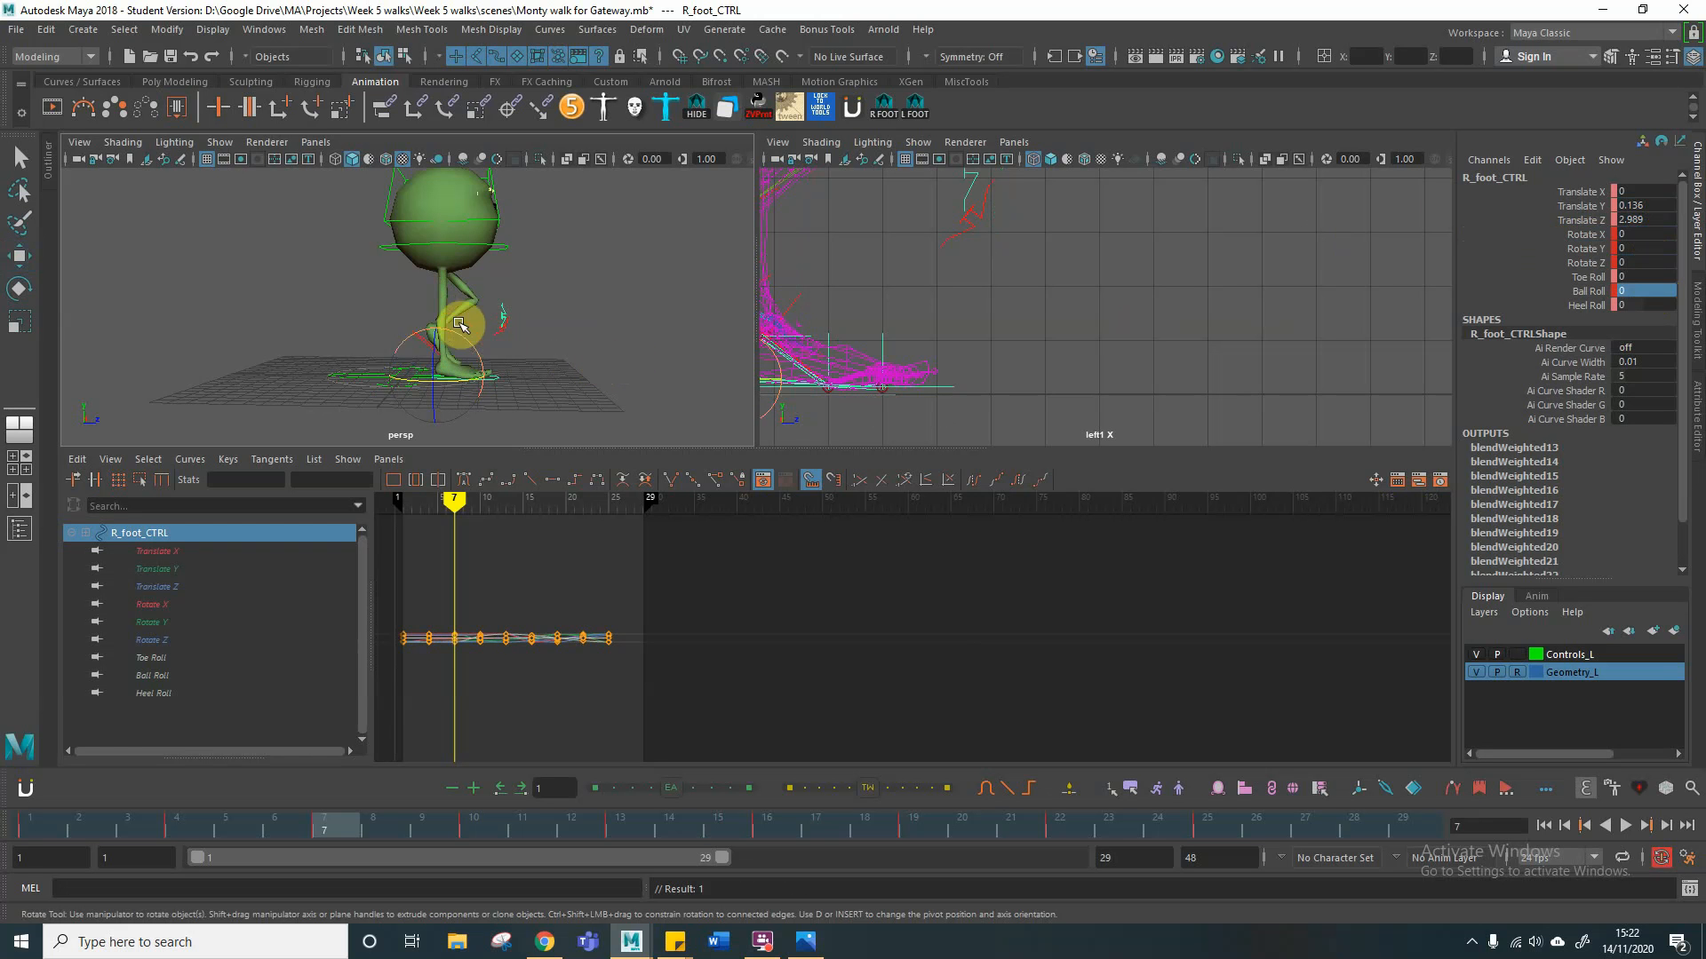
Step: Lower the root control at frame 7 slightly, to about 0.095 in Translate Y
{"action": "left_click_drag", "start_coordinate": [487, 308], "coordinate": [457, 281], "text": "alt"}
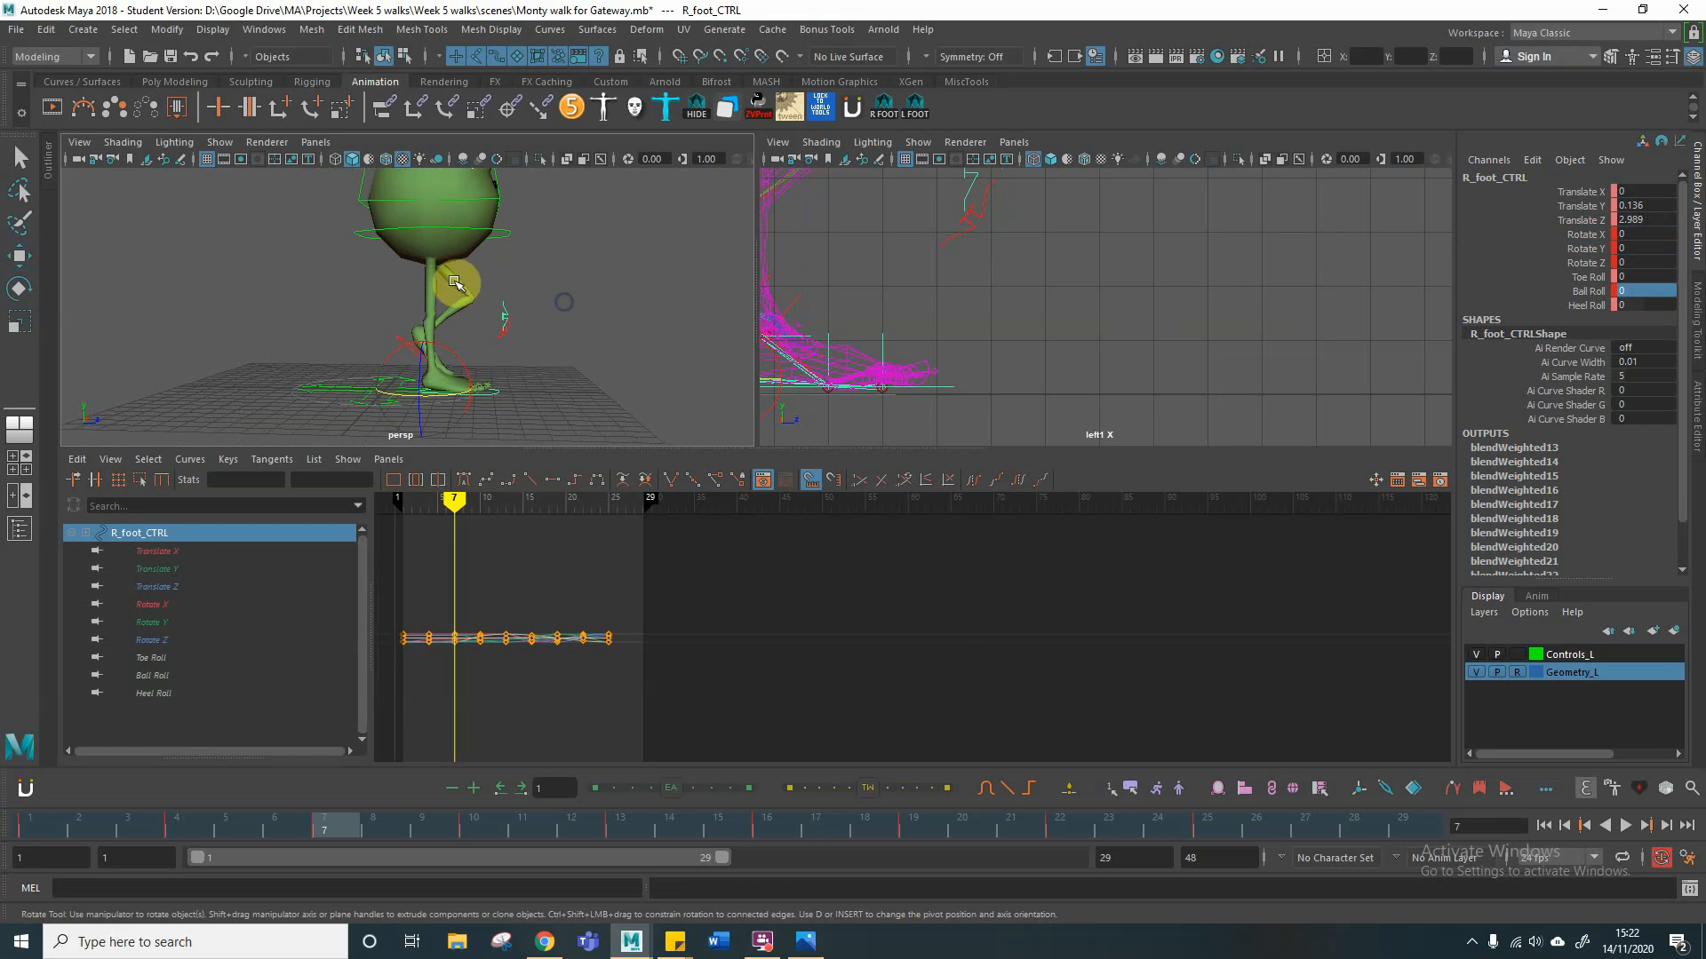
{"action": "left_click", "coordinate": [506, 234]}
{"action": "key", "text": "w"}
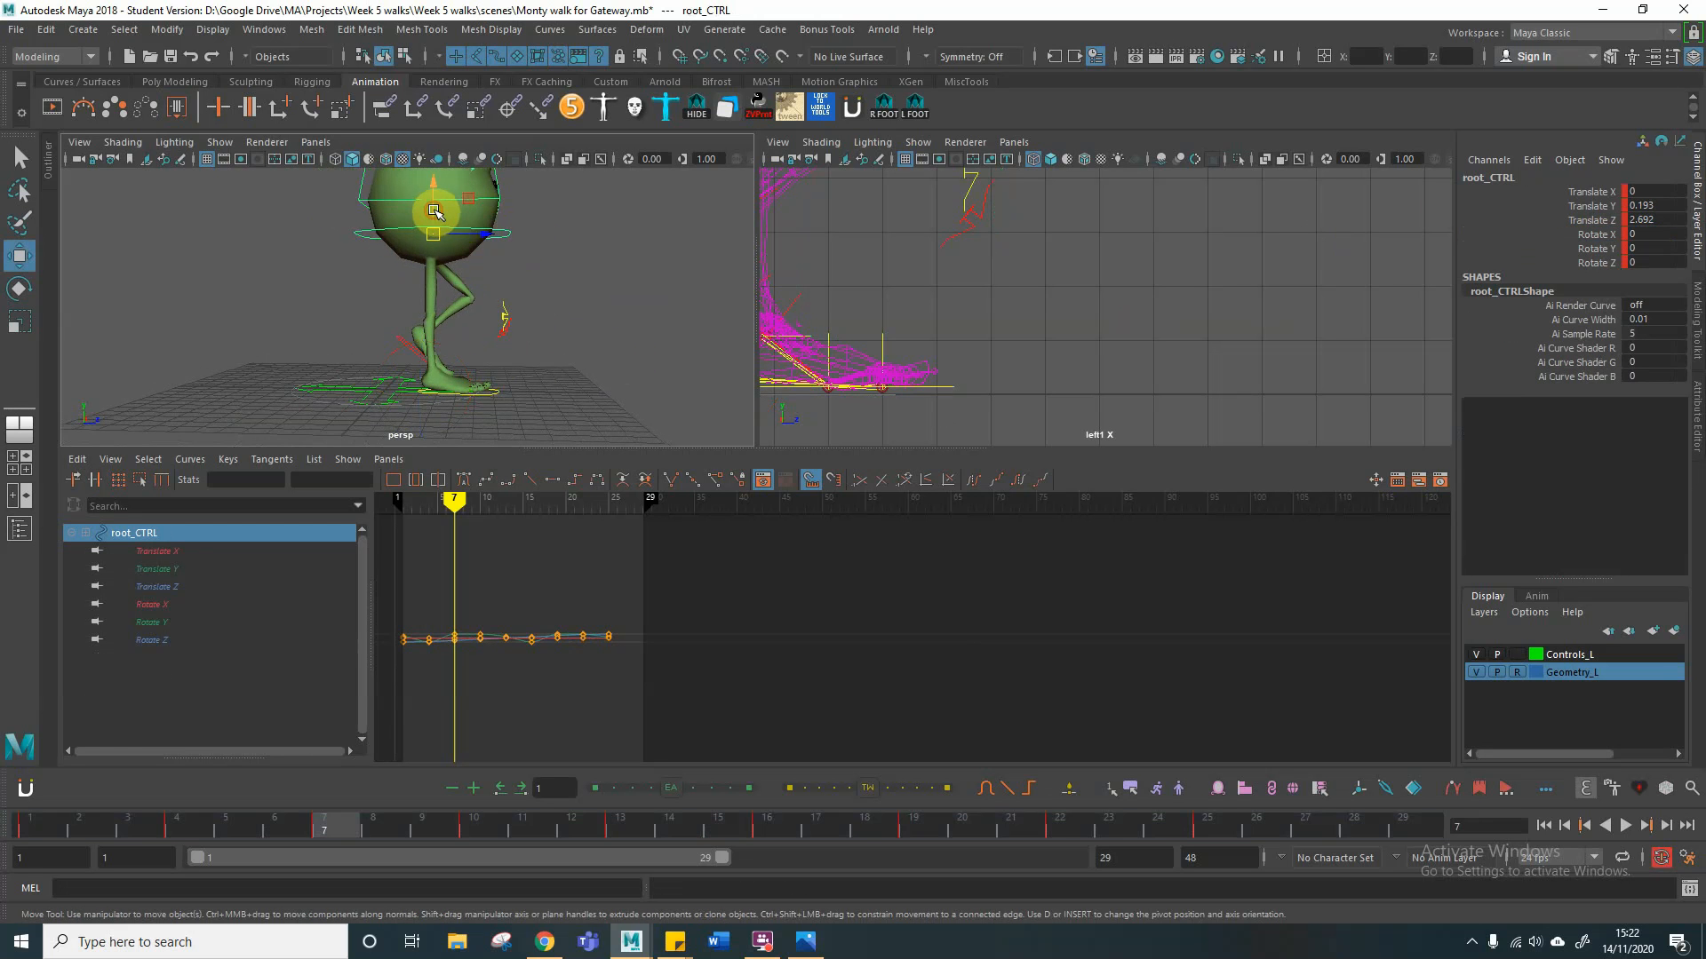
{"action": "left_click_drag", "start_coordinate": [435, 212], "coordinate": [435, 214]}
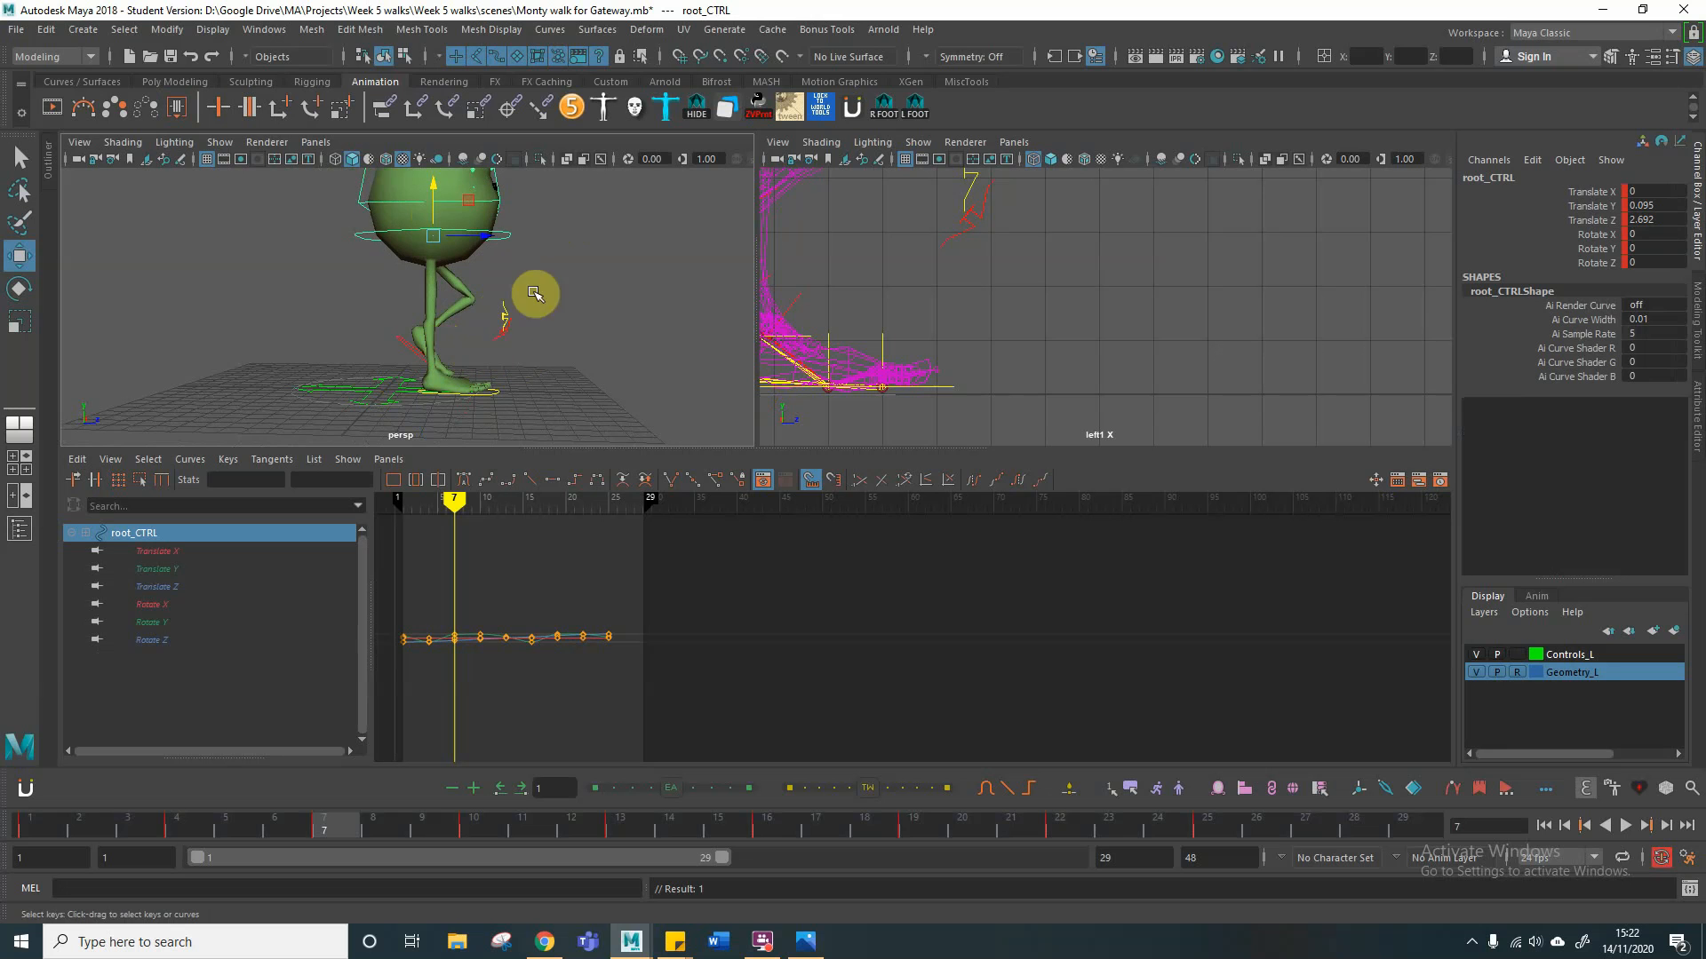
Step: Pose the lifted left foot control at frame 7 with about 4.33 in Translate Y and 93 in Rotate X, and key it
{"action": "left_click", "coordinate": [404, 344]}
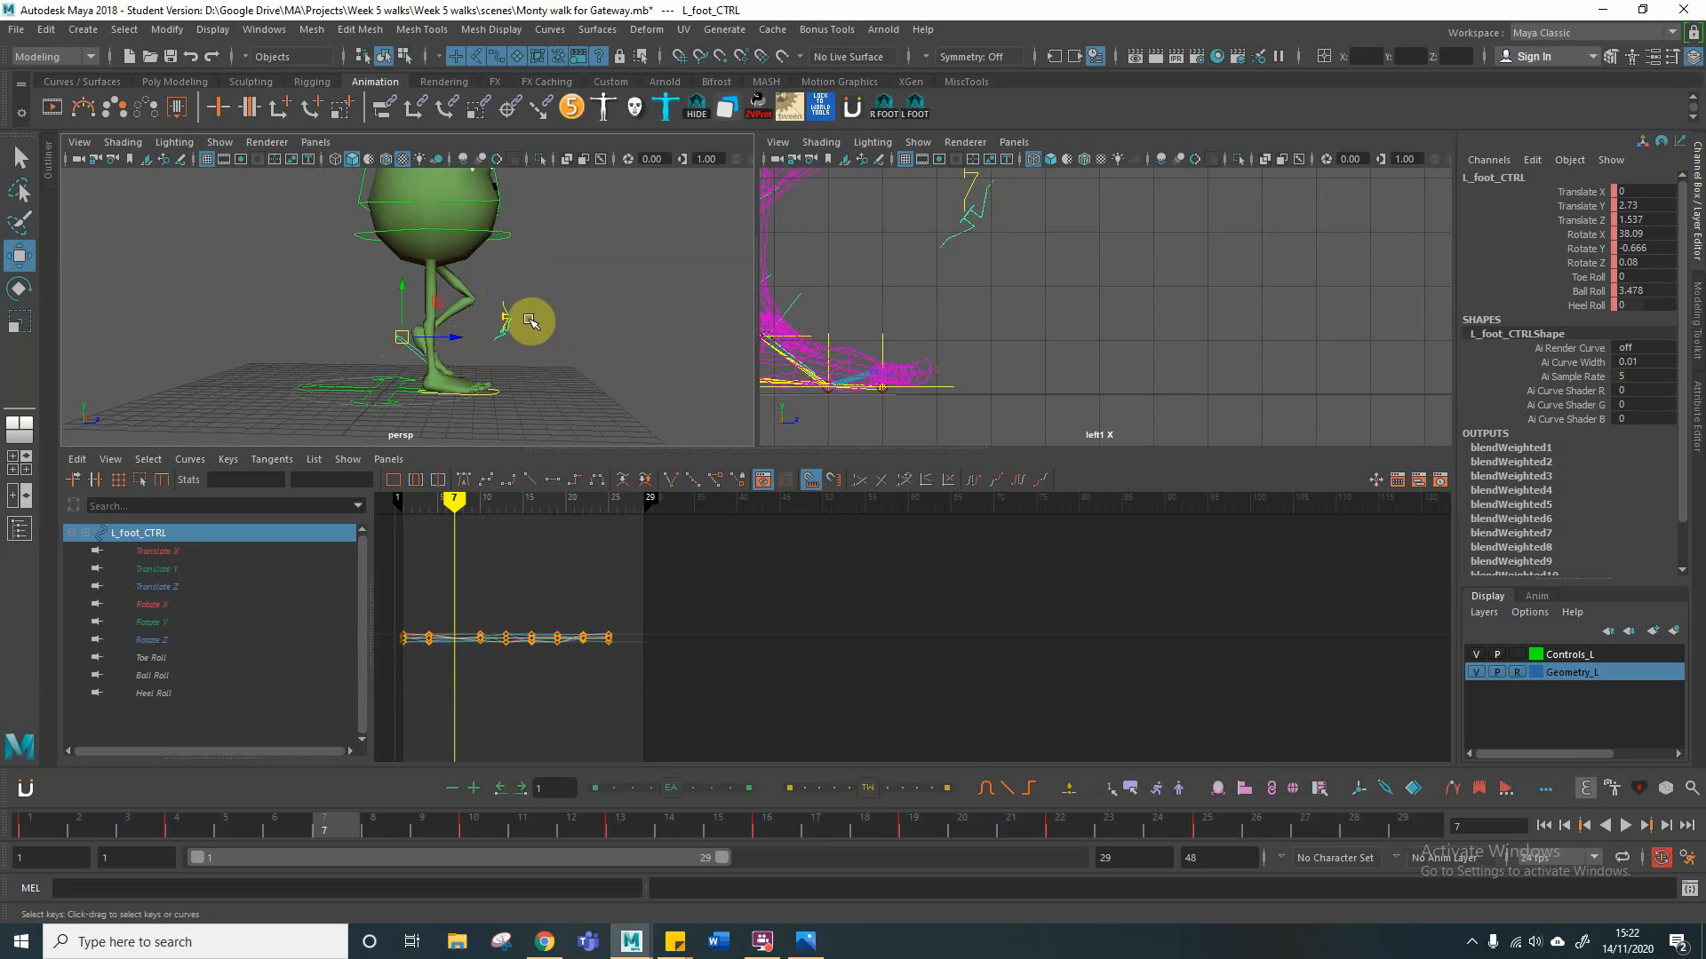
{"action": "left_click_drag", "start_coordinate": [401, 306], "coordinate": [408, 294]}
{"action": "key", "text": "s"}
{"action": "key", "text": "e"}
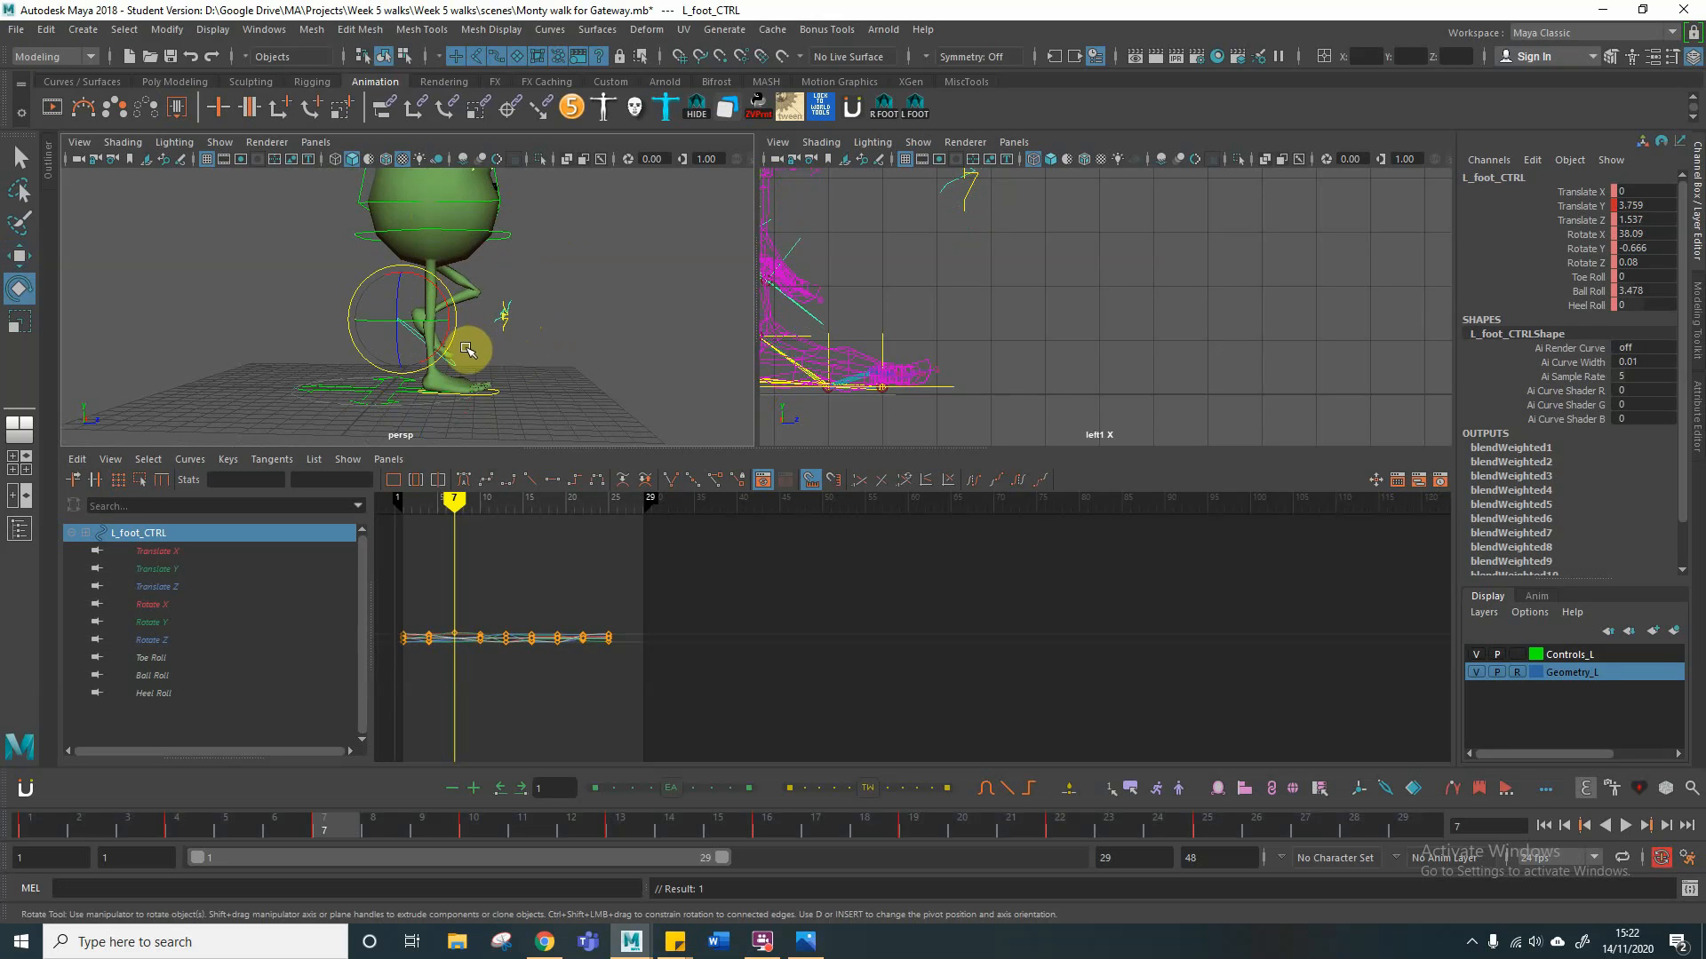
{"action": "left_click_drag", "start_coordinate": [449, 316], "coordinate": [417, 344]}
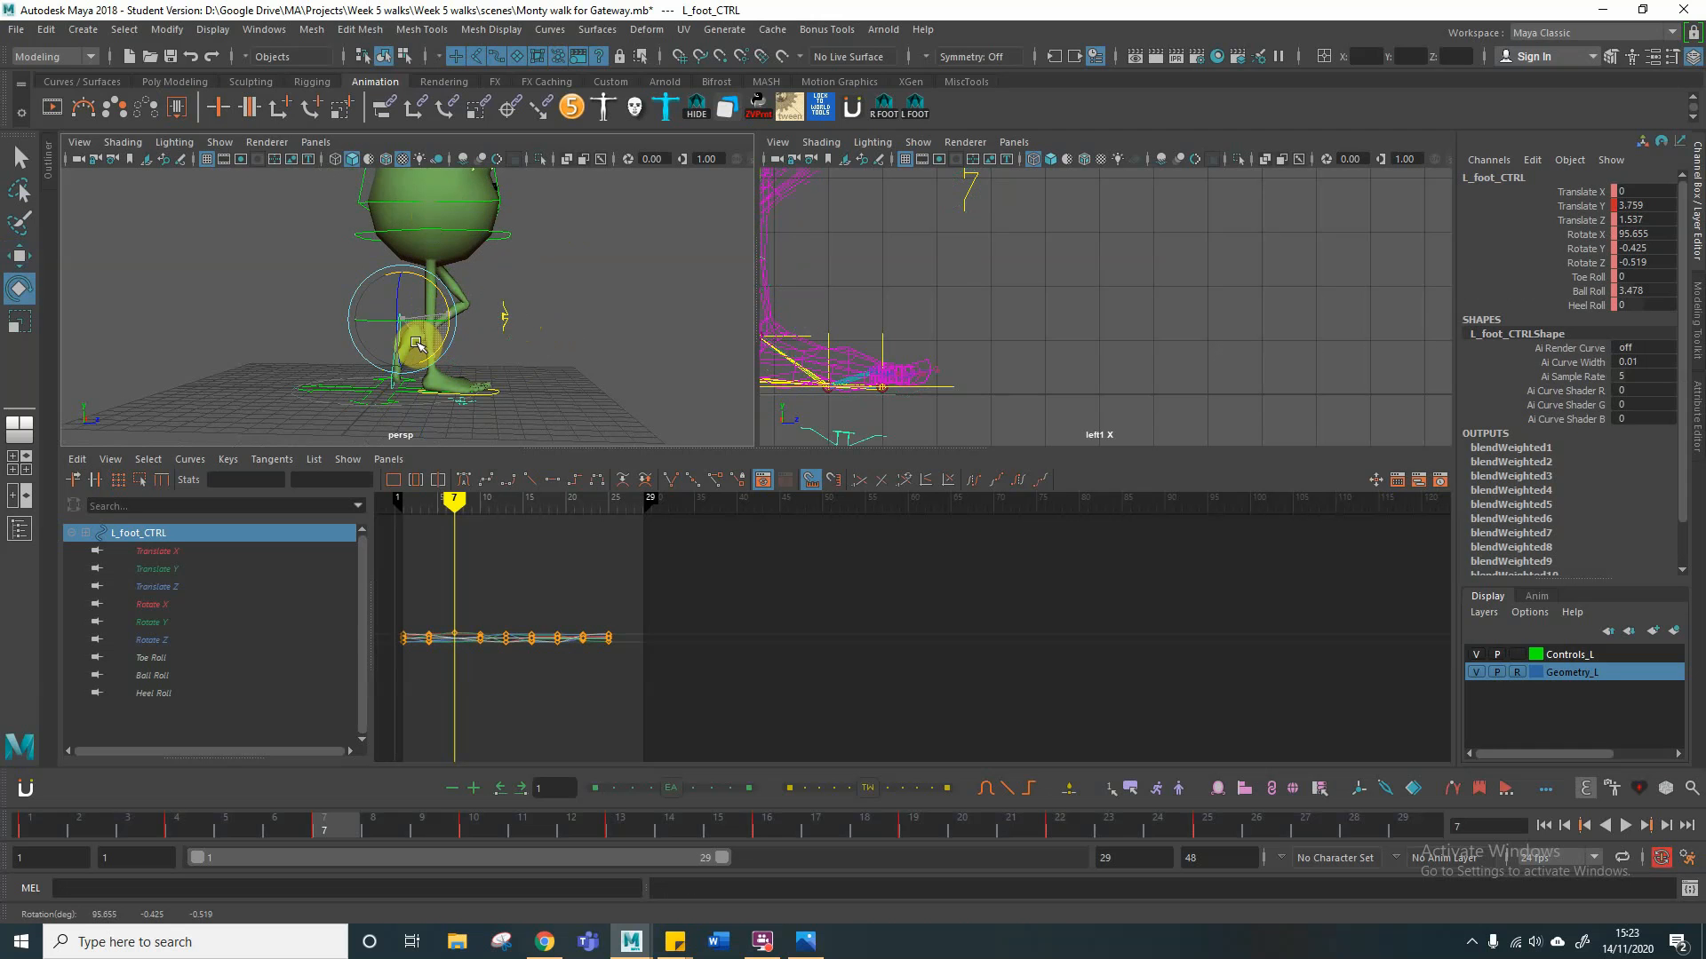
{"action": "left_click_drag", "start_coordinate": [416, 344], "coordinate": [404, 291]}
{"action": "key", "text": "w"}
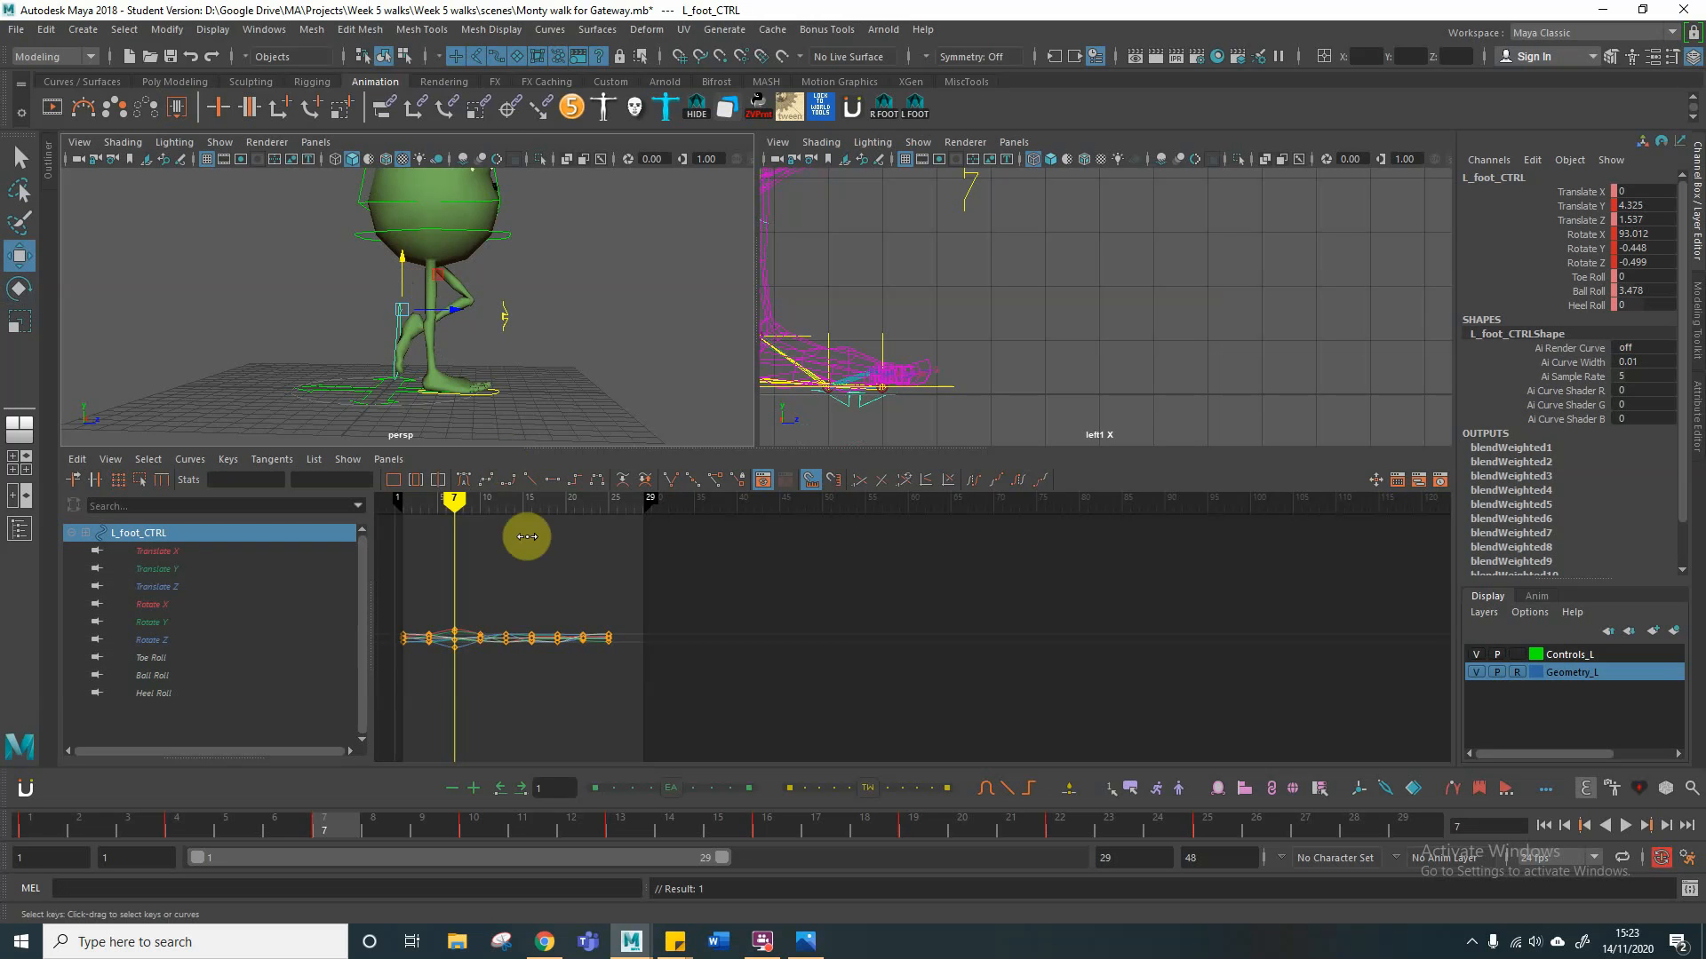
Step: Copy the root control's Translate Y value from frame 19 and apply it at frame 10, setting Translate Y to 0.193
{"action": "left_click_drag", "start_coordinate": [460, 504], "coordinate": [479, 537]}
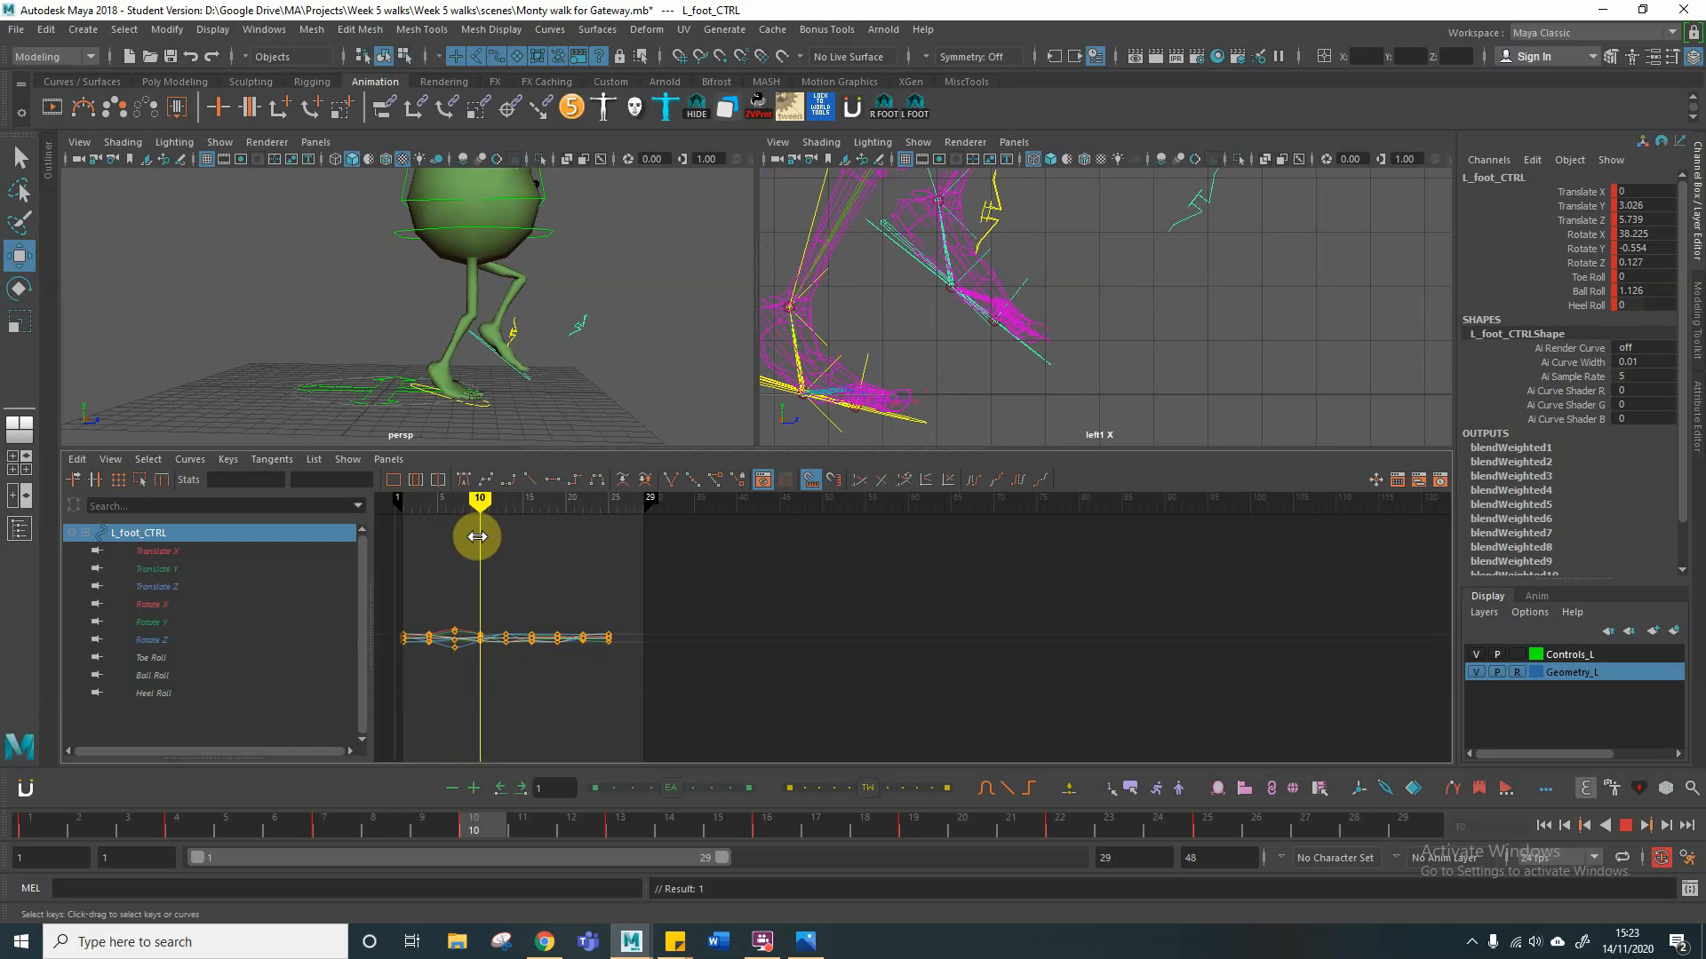
{"action": "mouse_move", "coordinate": [477, 537]}
{"action": "left_mouse_down"}
{"action": "mouse_move", "coordinate": [456, 503]}
{"action": "mouse_move", "coordinate": [480, 503]}
{"action": "left_mouse_up"}
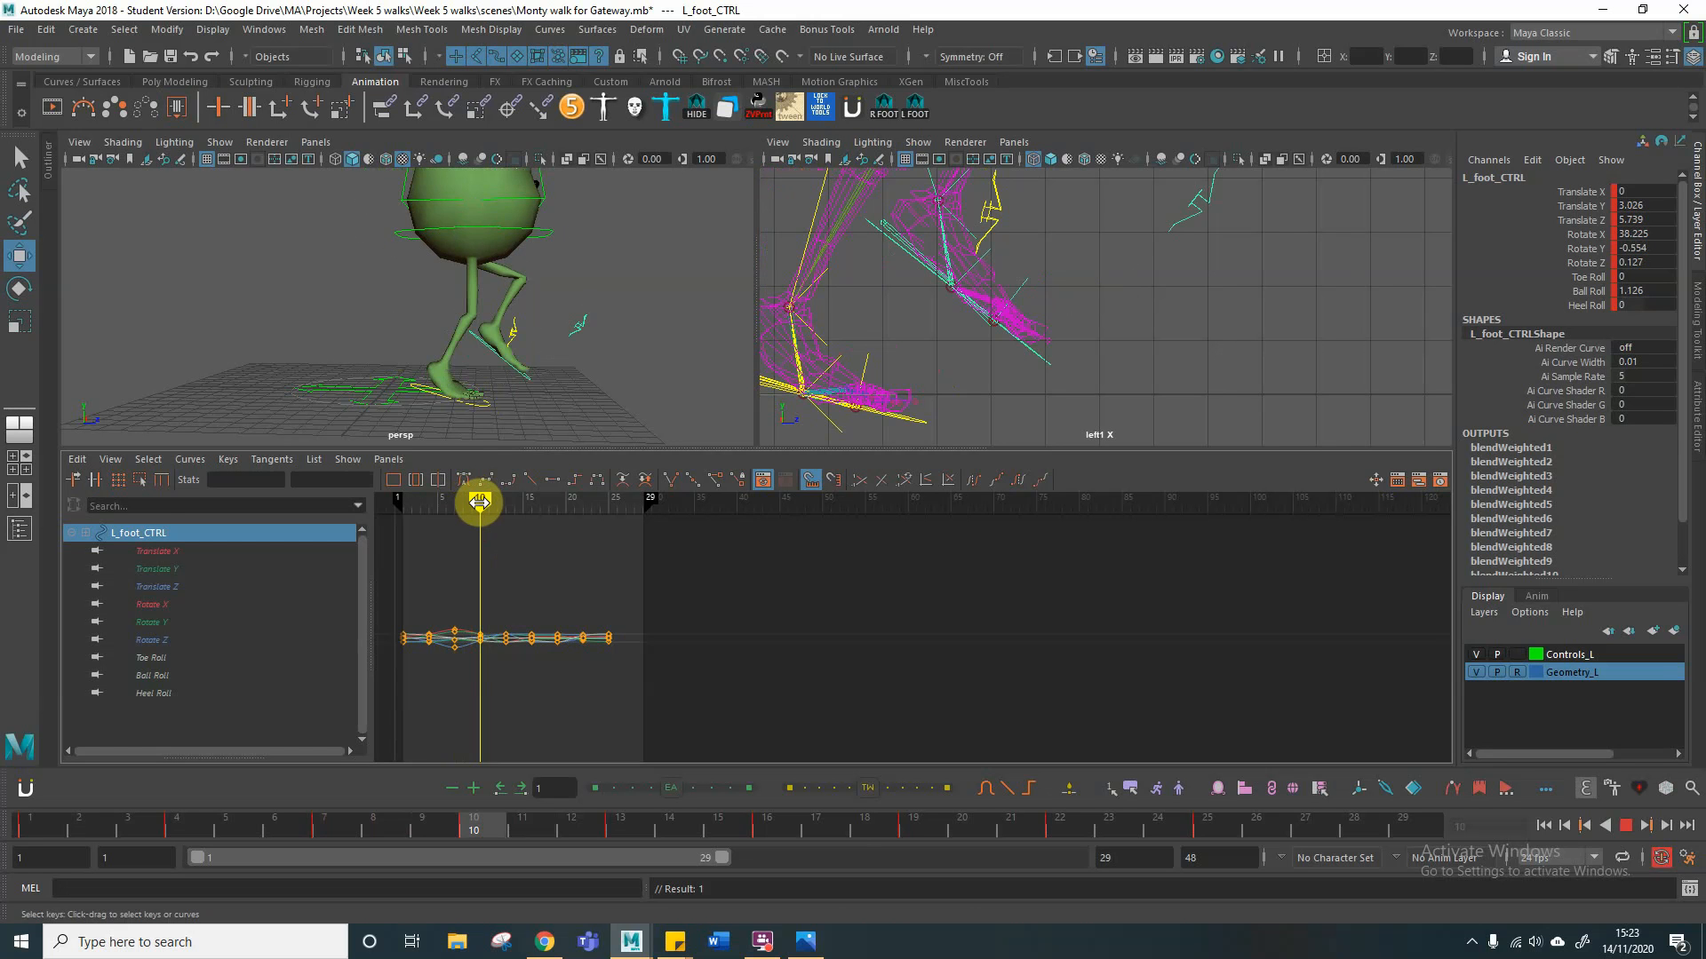
{"action": "left_click_drag", "start_coordinate": [480, 502], "coordinate": [551, 495]}
{"action": "left_click", "coordinate": [678, 230]}
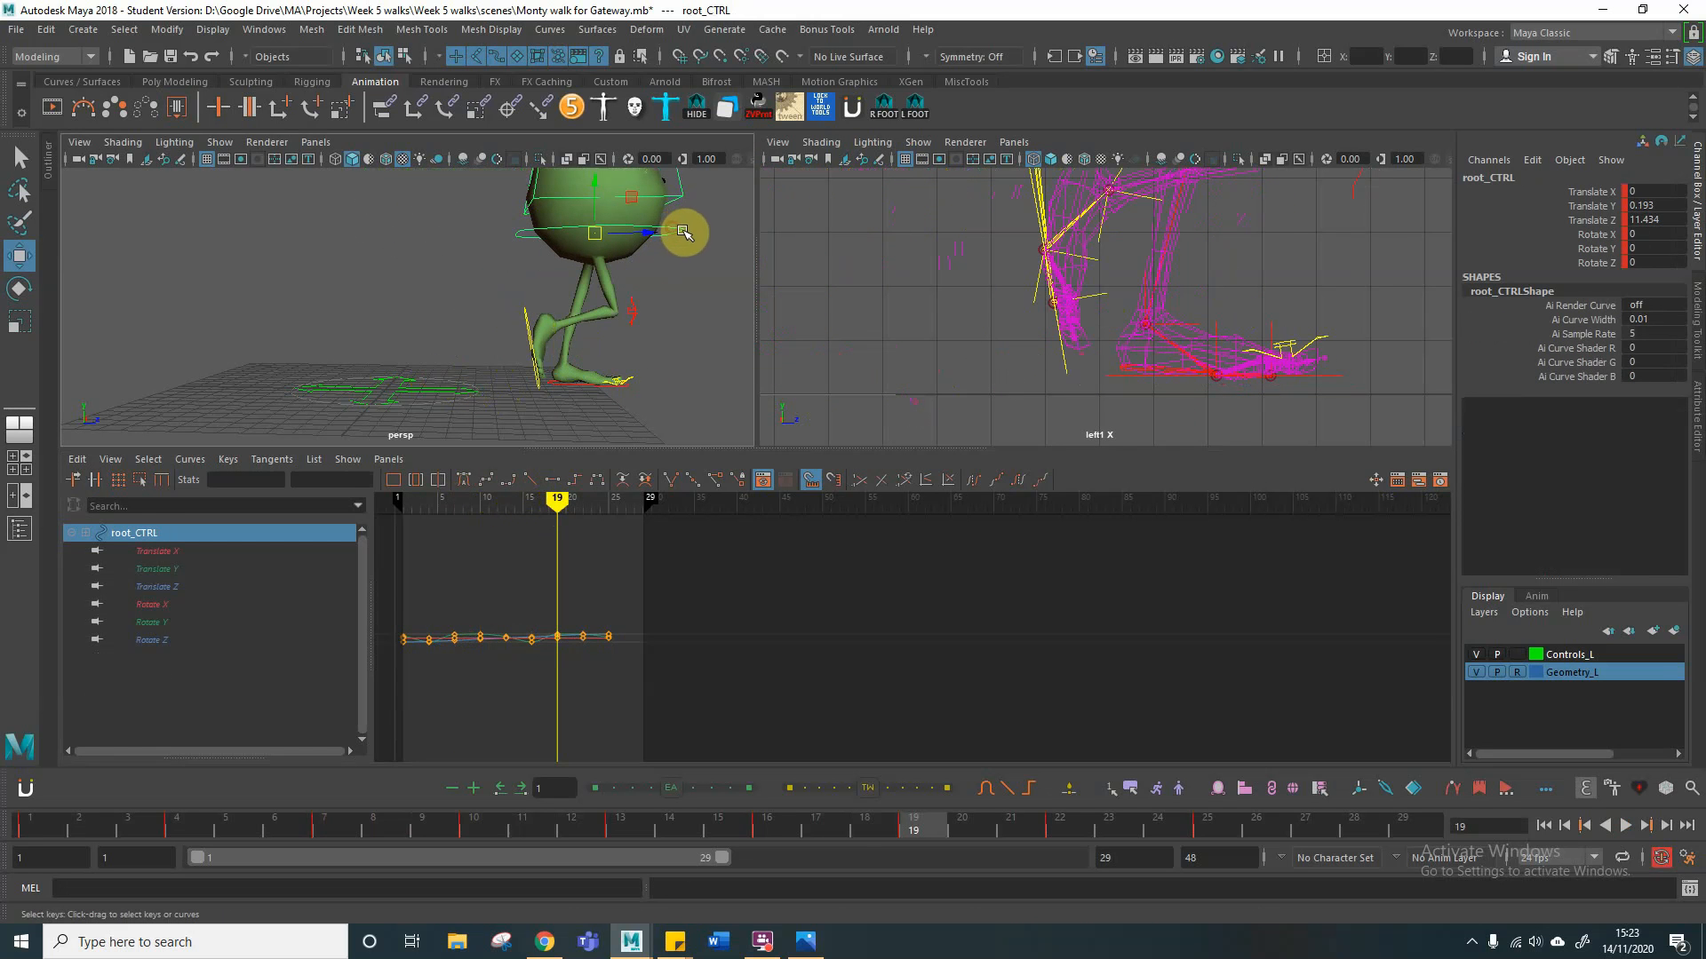
{"action": "left_click_drag", "start_coordinate": [1641, 206], "coordinate": [1670, 205]}
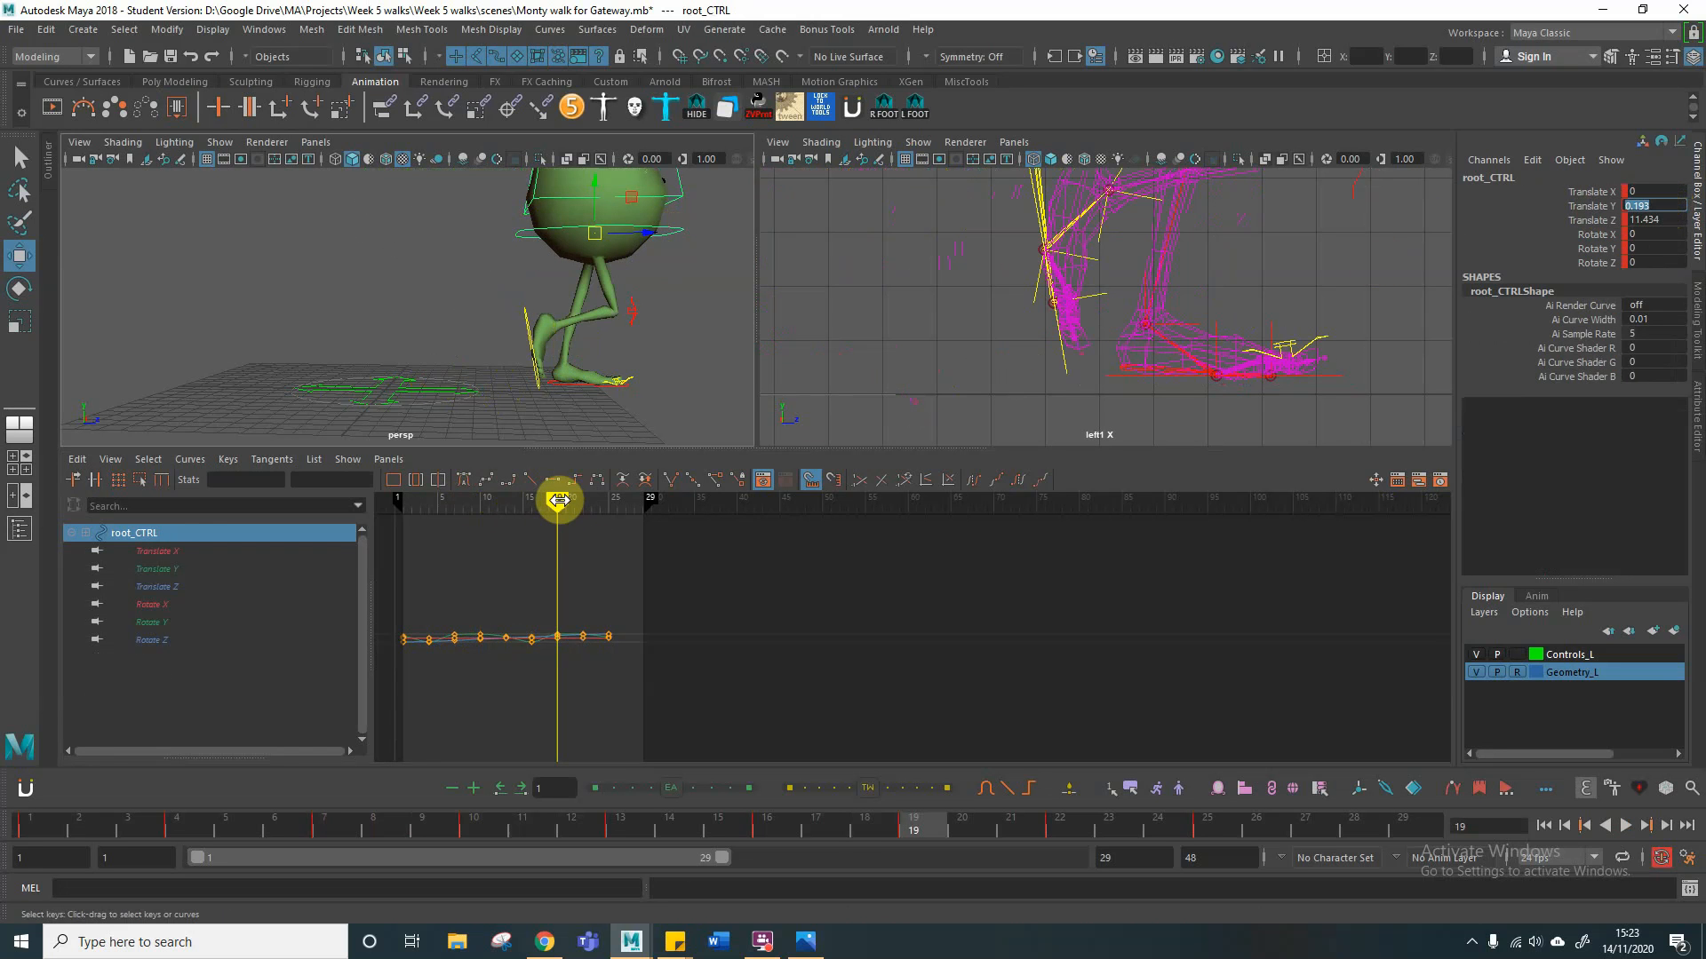
{"action": "key", "text": "alt+v"}
{"action": "left_click_drag", "start_coordinate": [557, 503], "coordinate": [479, 503]}
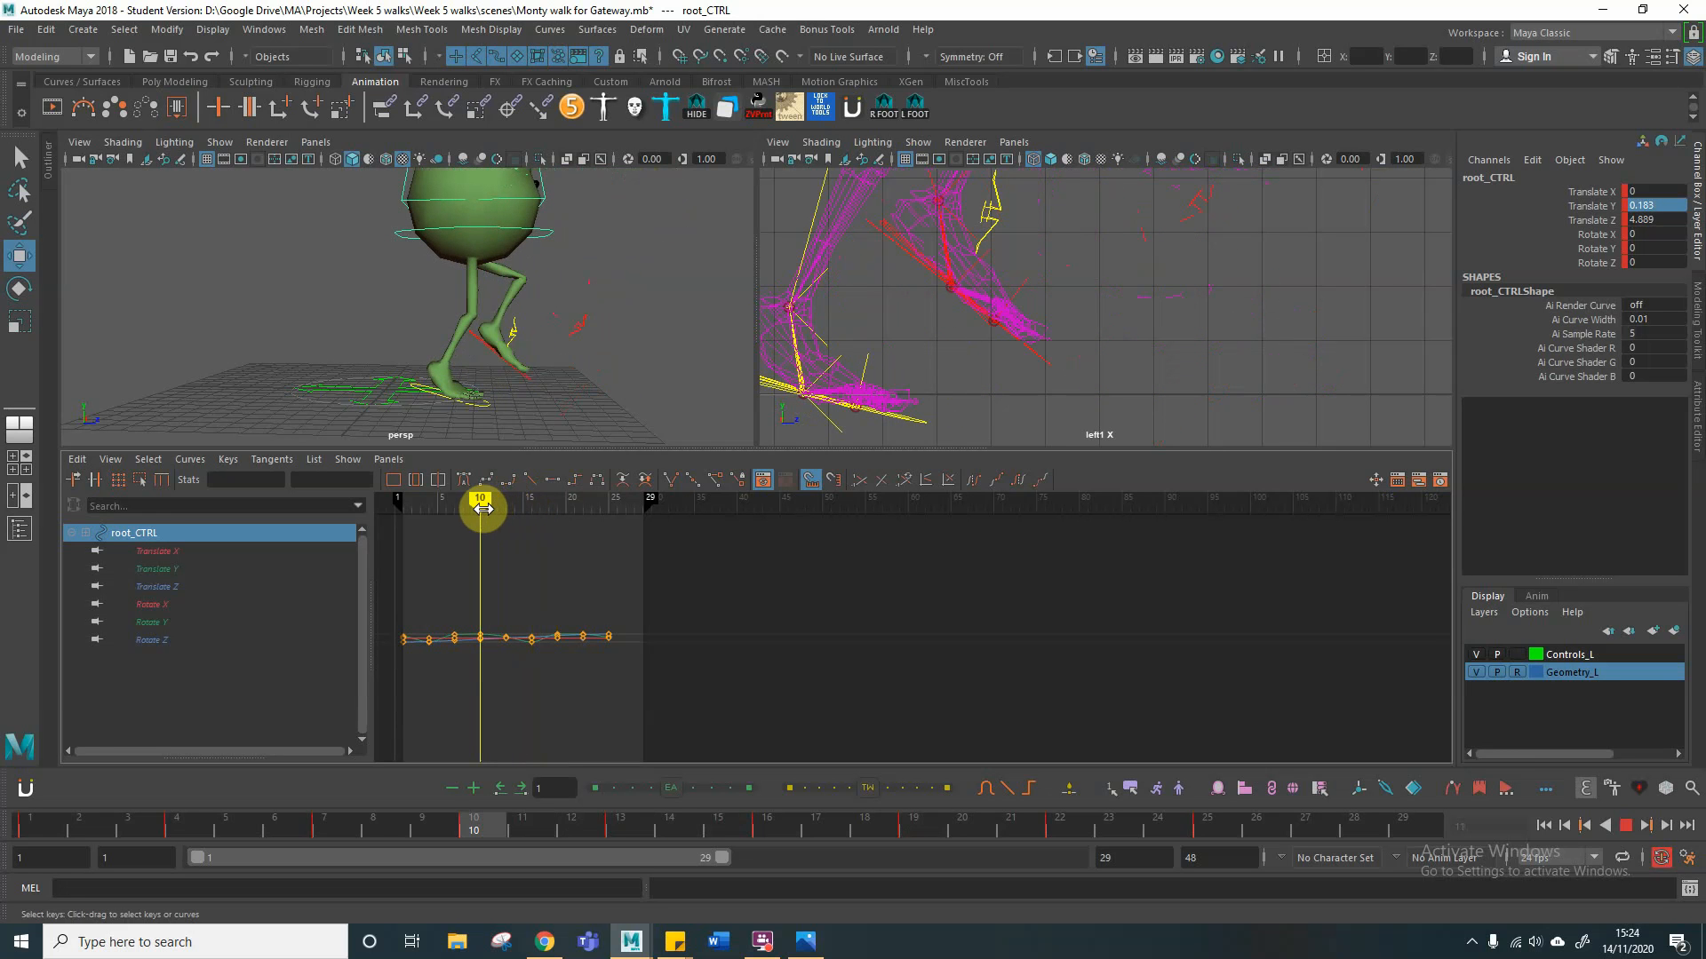
{"action": "left_click", "coordinate": [1674, 207]}
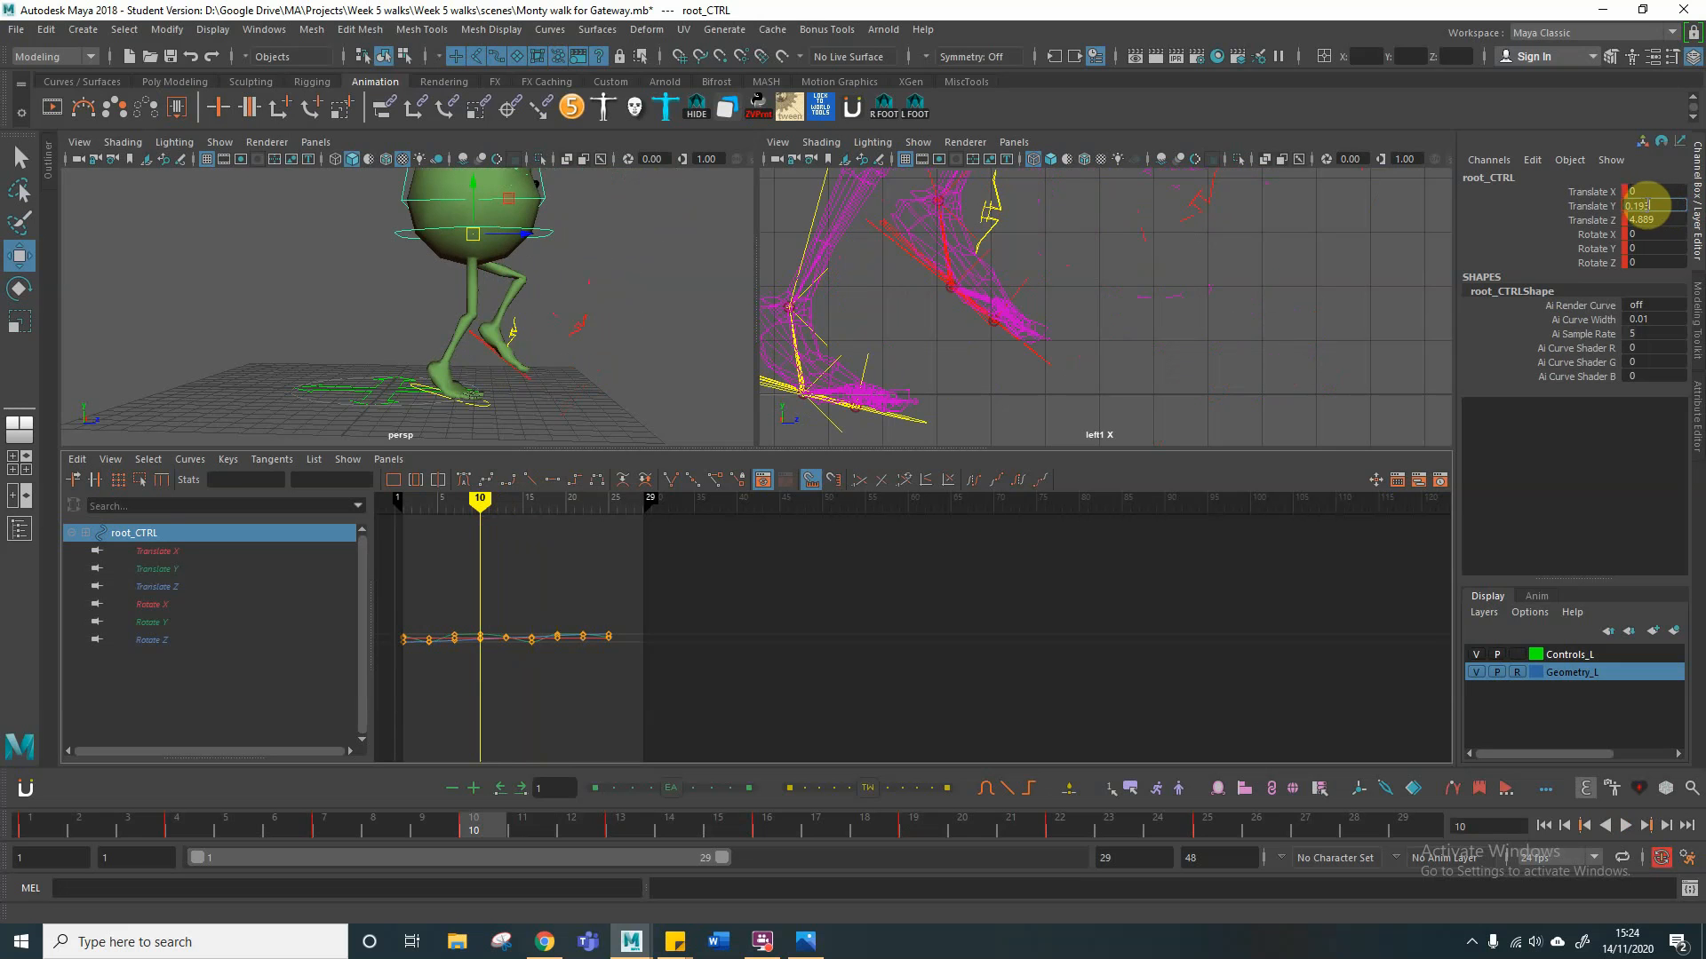
{"action": "type", "text": "0.193"}
{"action": "key", "text": "Return"}
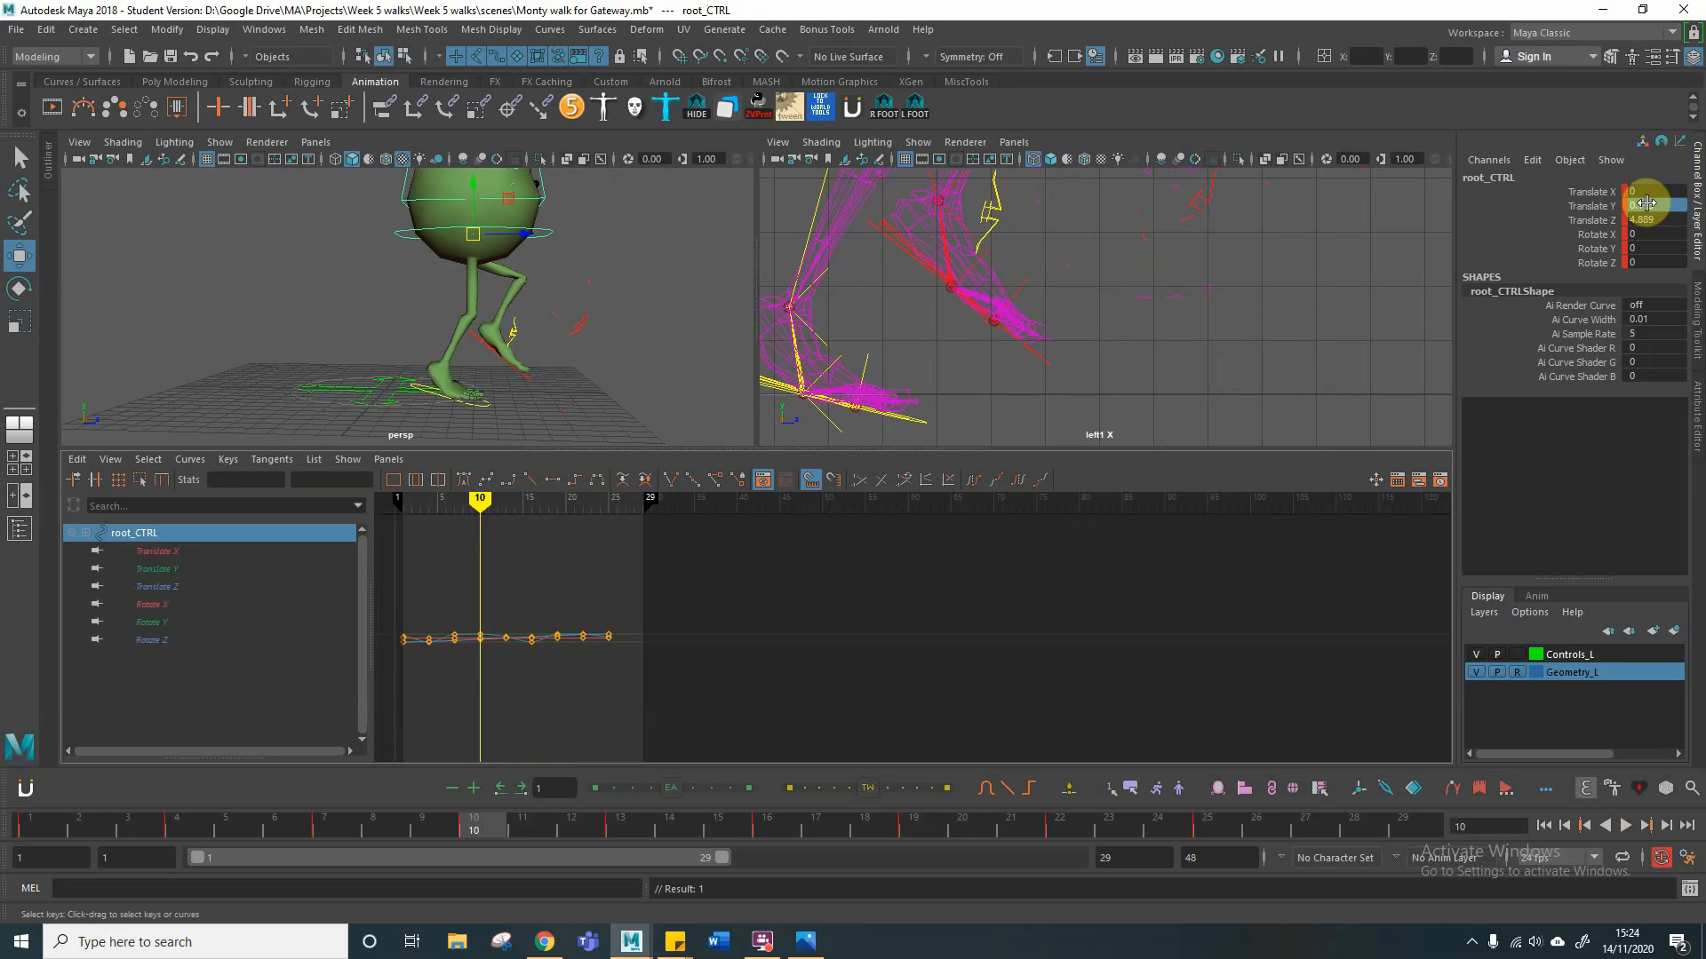
{"action": "left_click", "coordinate": [626, 220]}
{"action": "left_click", "coordinate": [549, 233]}
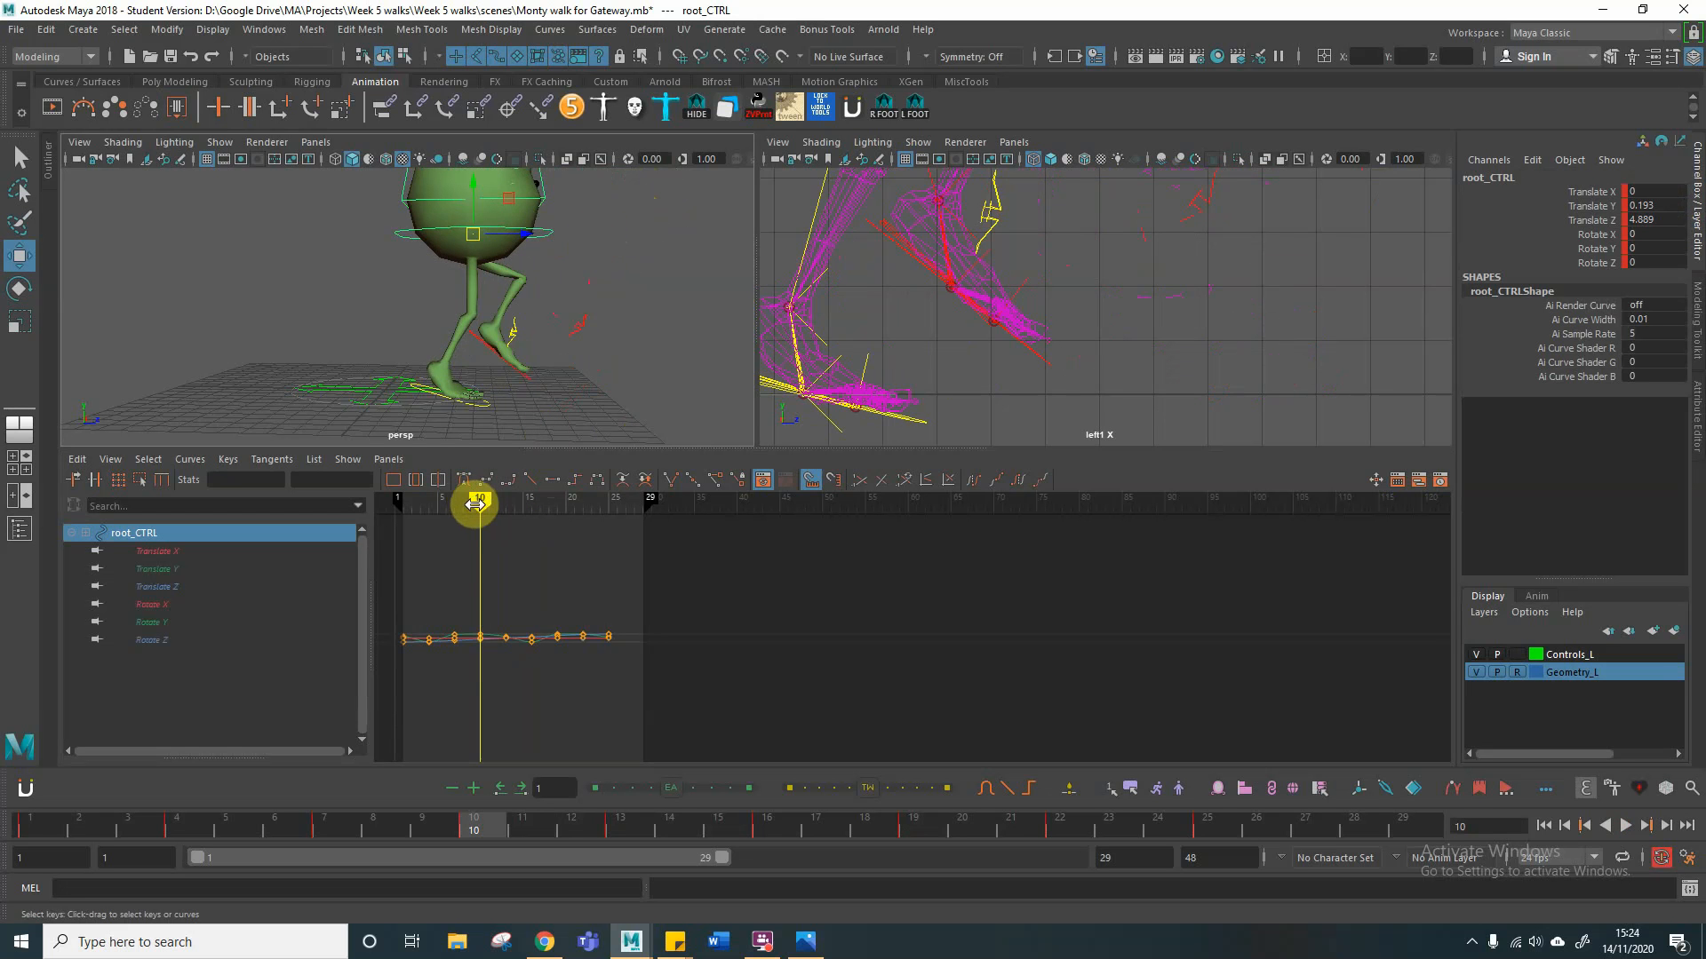
Step: Try to move the root control forward at frame 10, to about 5.18 in Translate Z, and undo the move
{"action": "key", "text": "alt+v"}
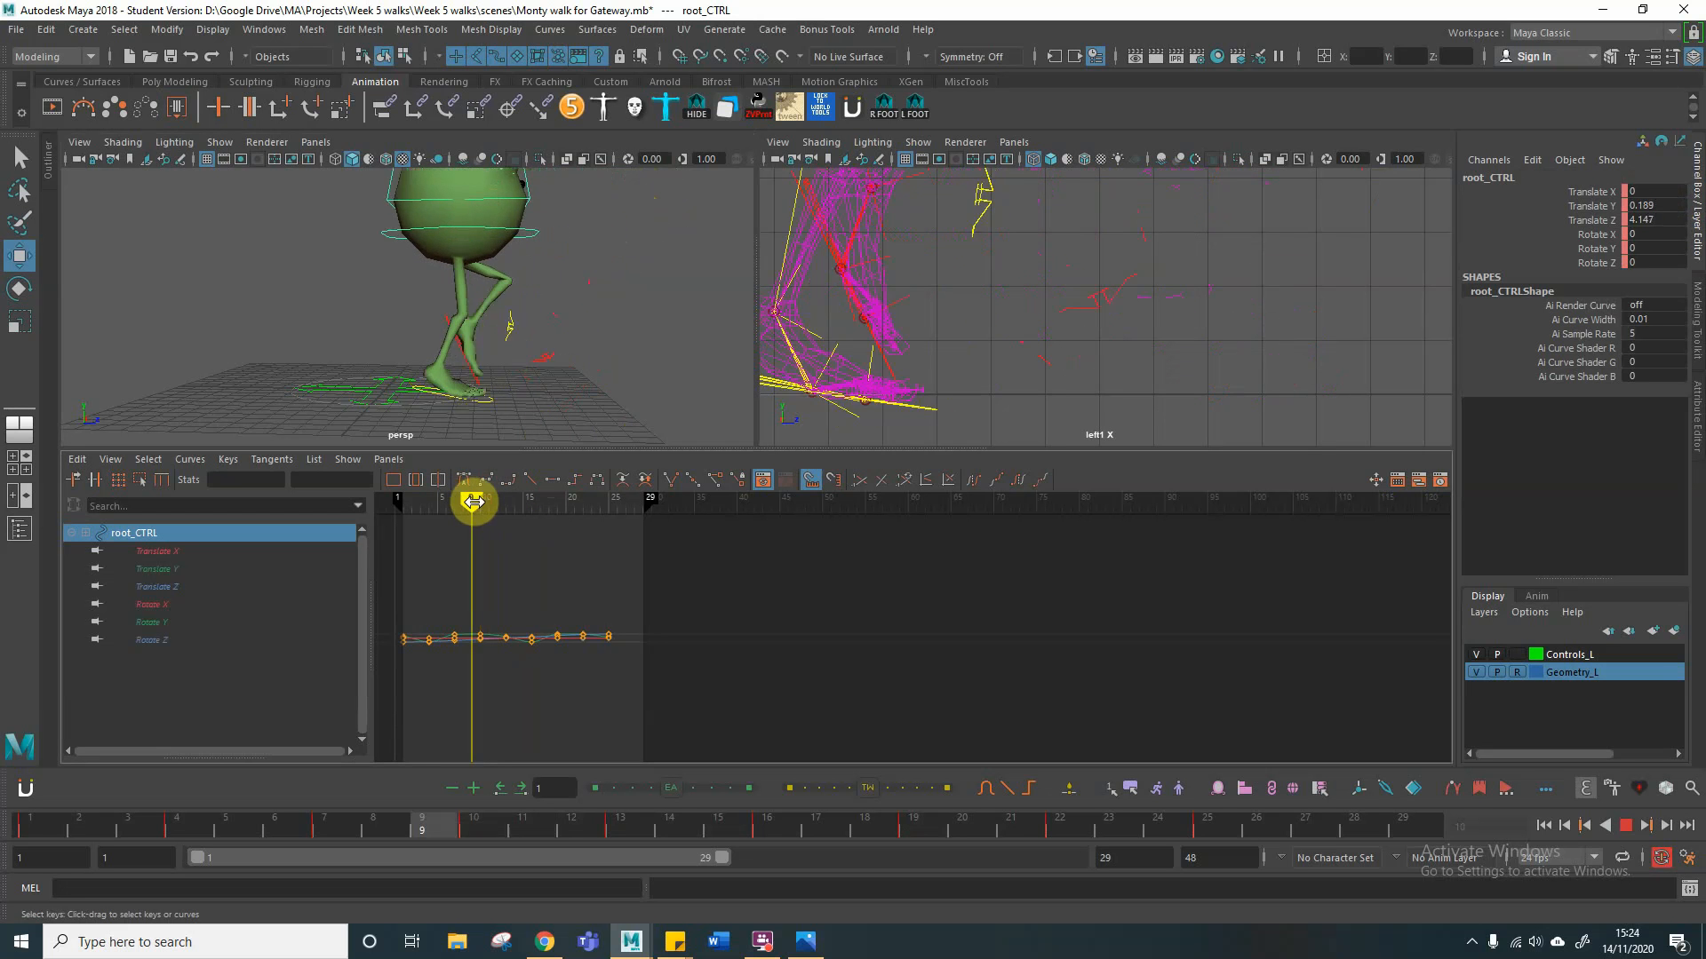
{"action": "mouse_move", "coordinate": [480, 502]}
{"action": "left_mouse_down"}
{"action": "mouse_move", "coordinate": [418, 498]}
{"action": "mouse_move", "coordinate": [532, 504]}
{"action": "mouse_move", "coordinate": [453, 509]}
{"action": "mouse_move", "coordinate": [477, 509]}
{"action": "left_mouse_up"}
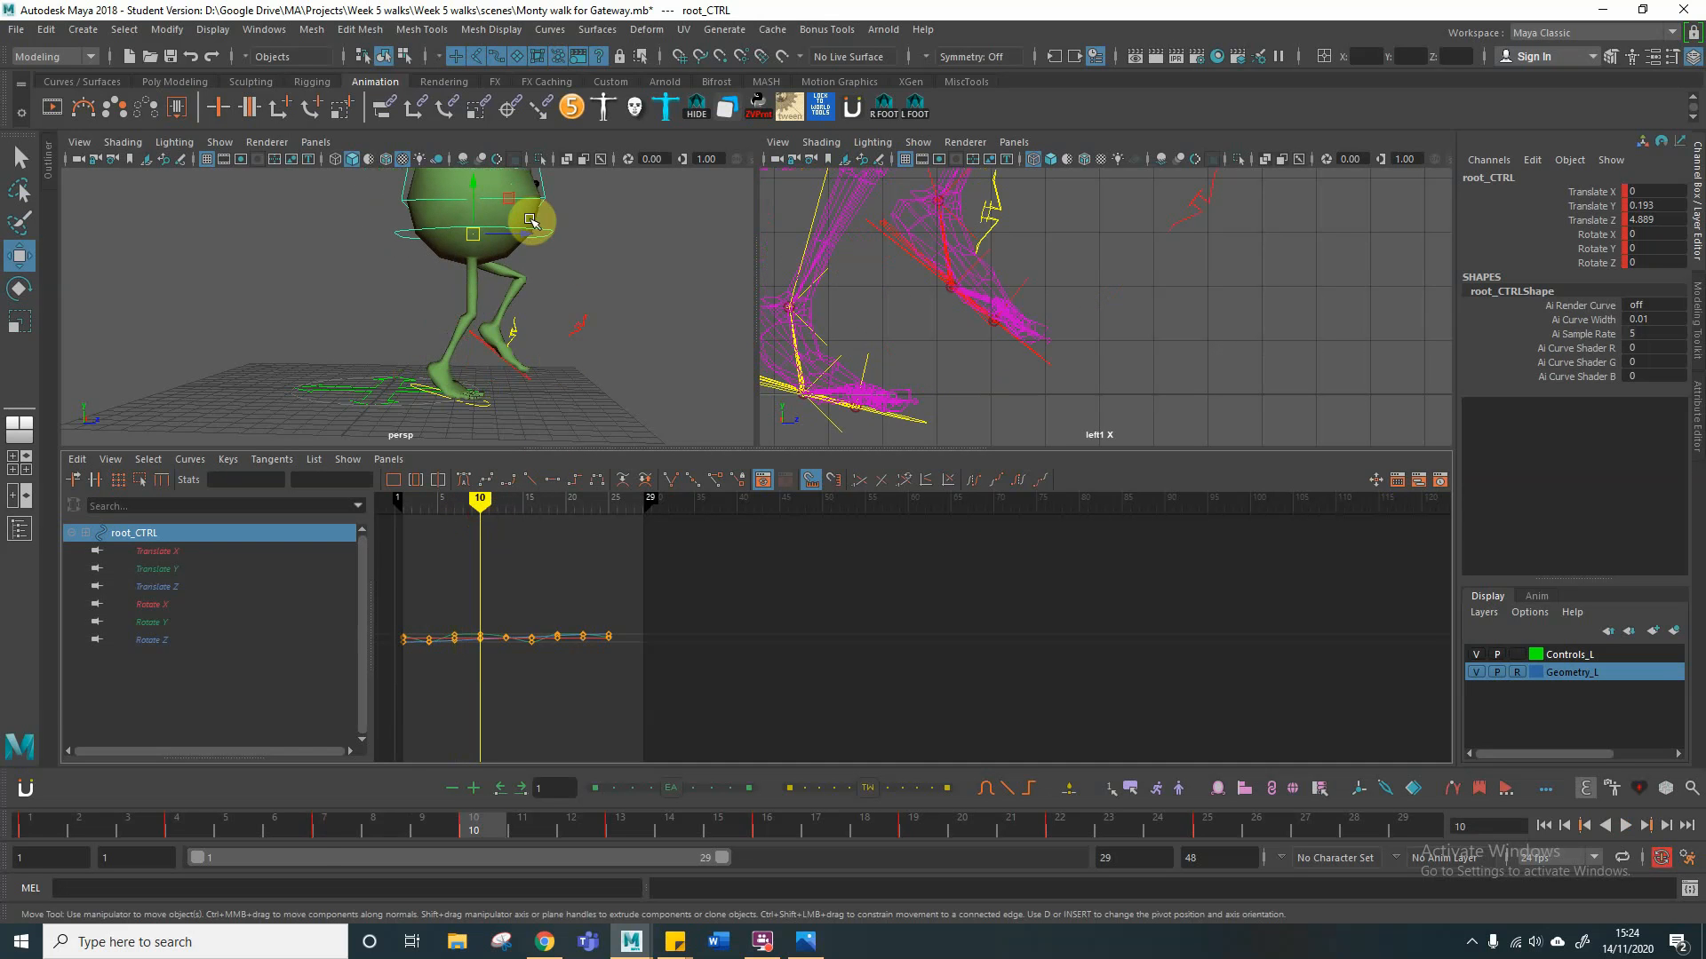
{"action": "left_click_drag", "start_coordinate": [525, 234], "coordinate": [531, 235]}
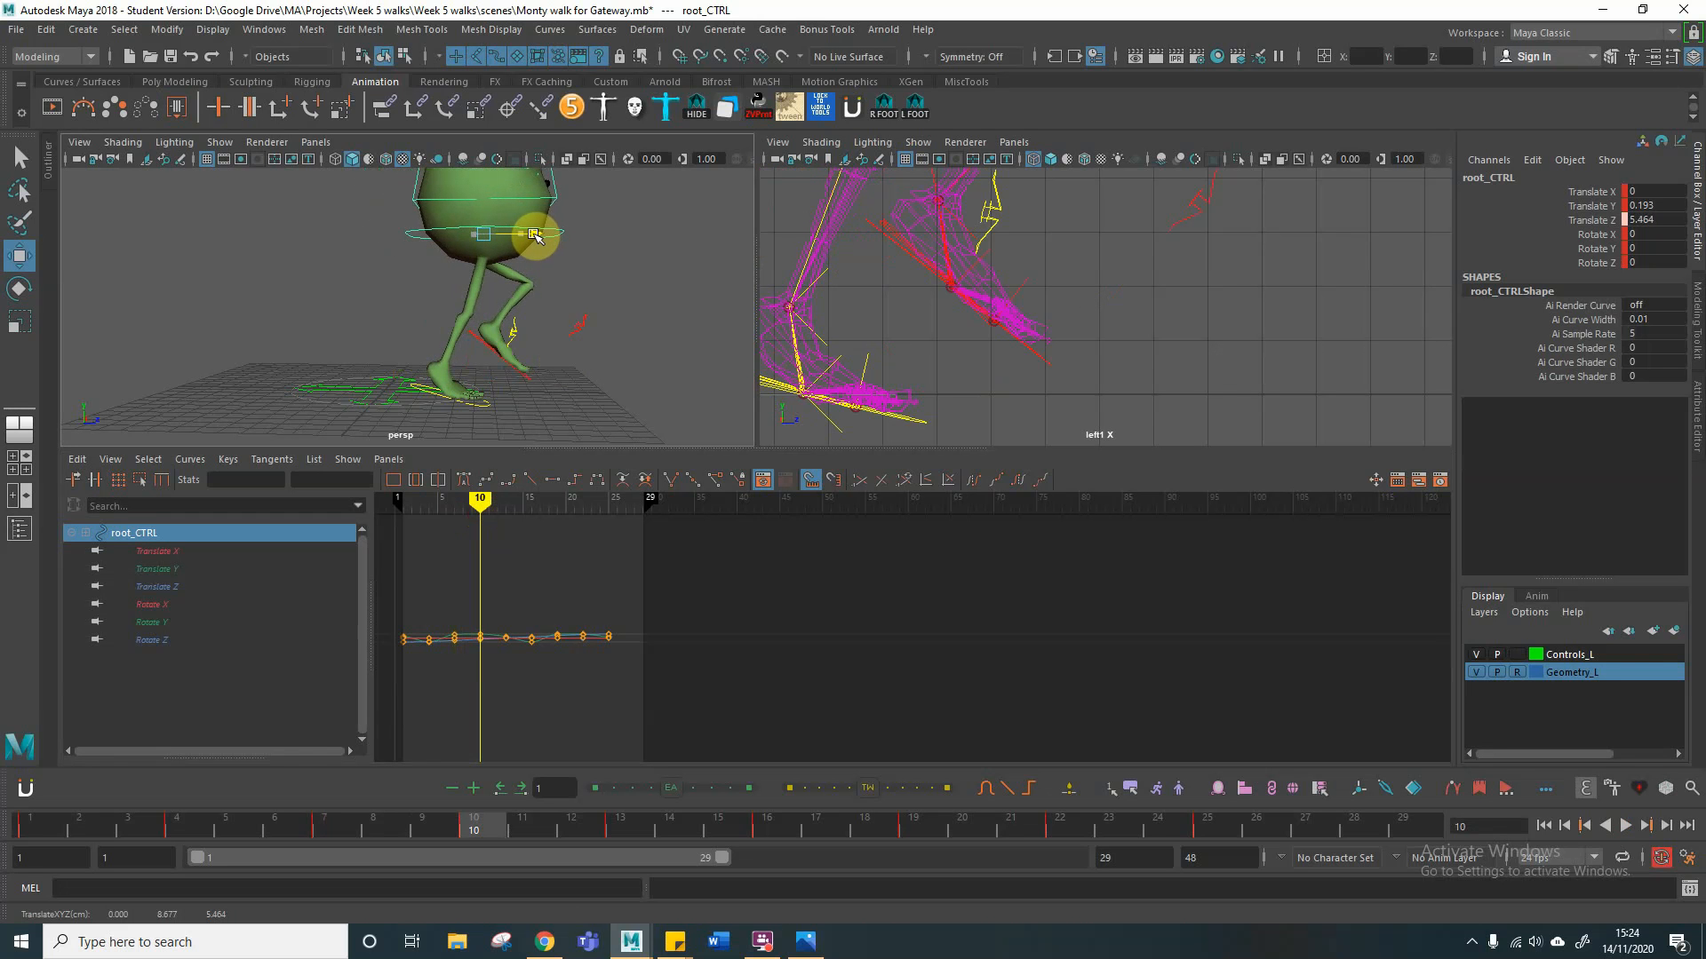
{"action": "left_click_drag", "start_coordinate": [530, 237], "coordinate": [530, 236]}
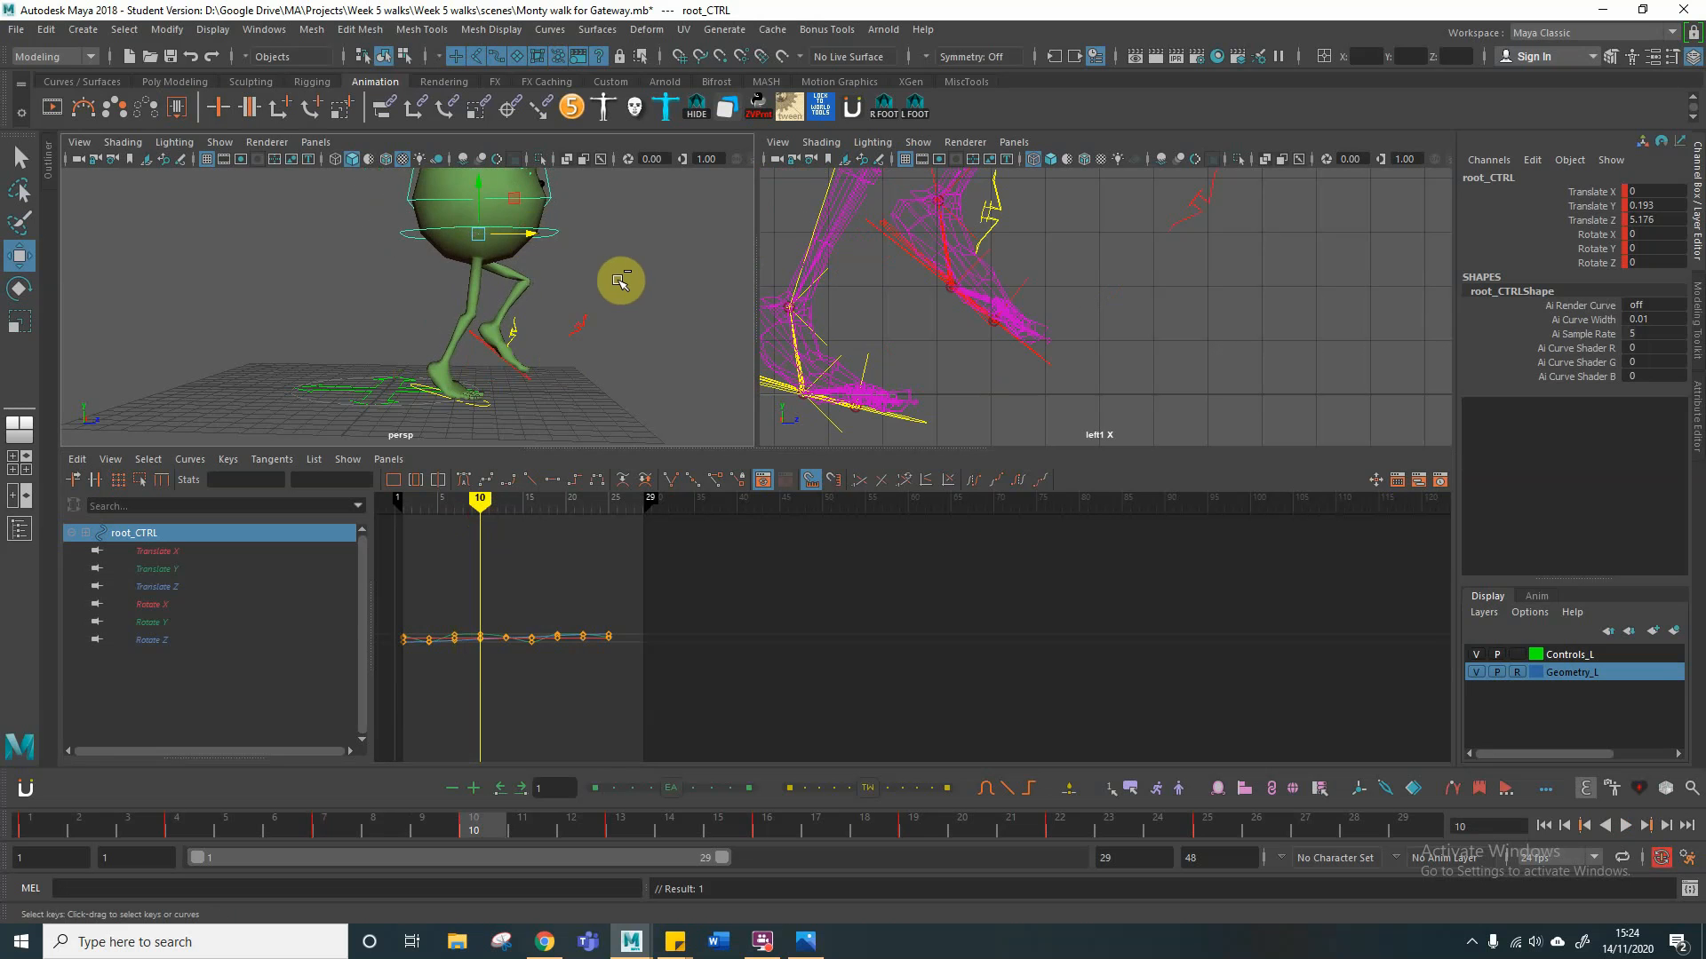
{"action": "key", "text": "ctrl+z"}
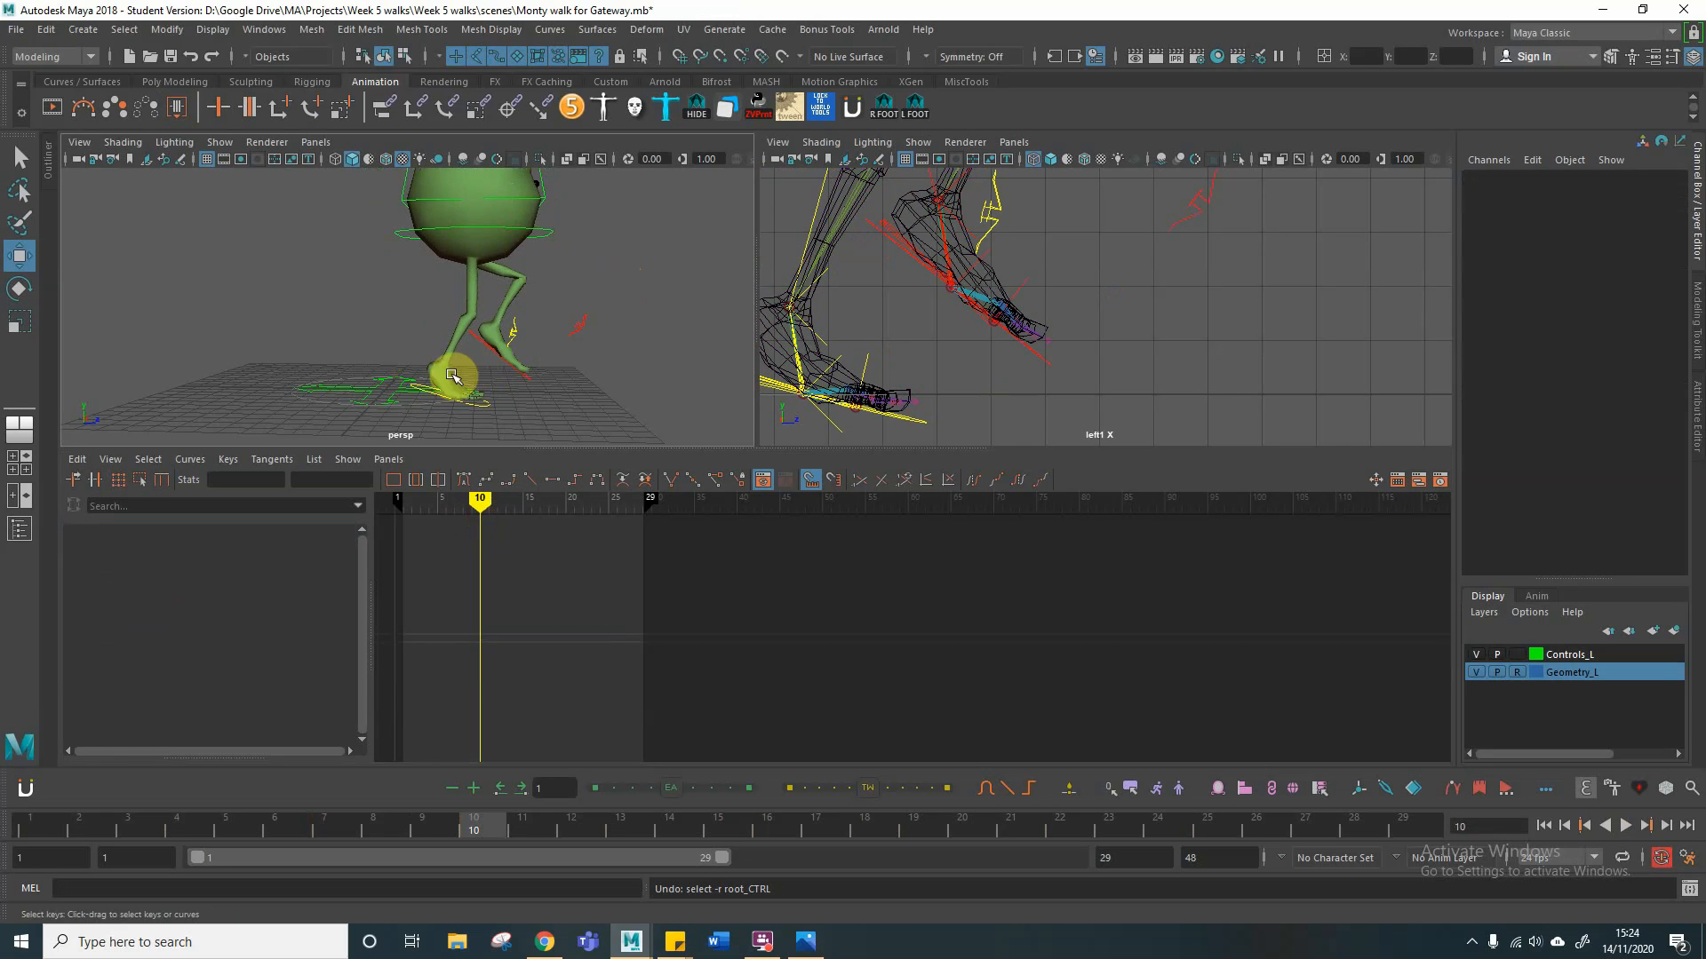
Step: Adjust the right foot control to about 3.1 Rotate X and -0.02 Translate Y at frame 10, and about 0.07 Translate Y at frame 7
{"action": "left_click", "coordinate": [432, 391]}
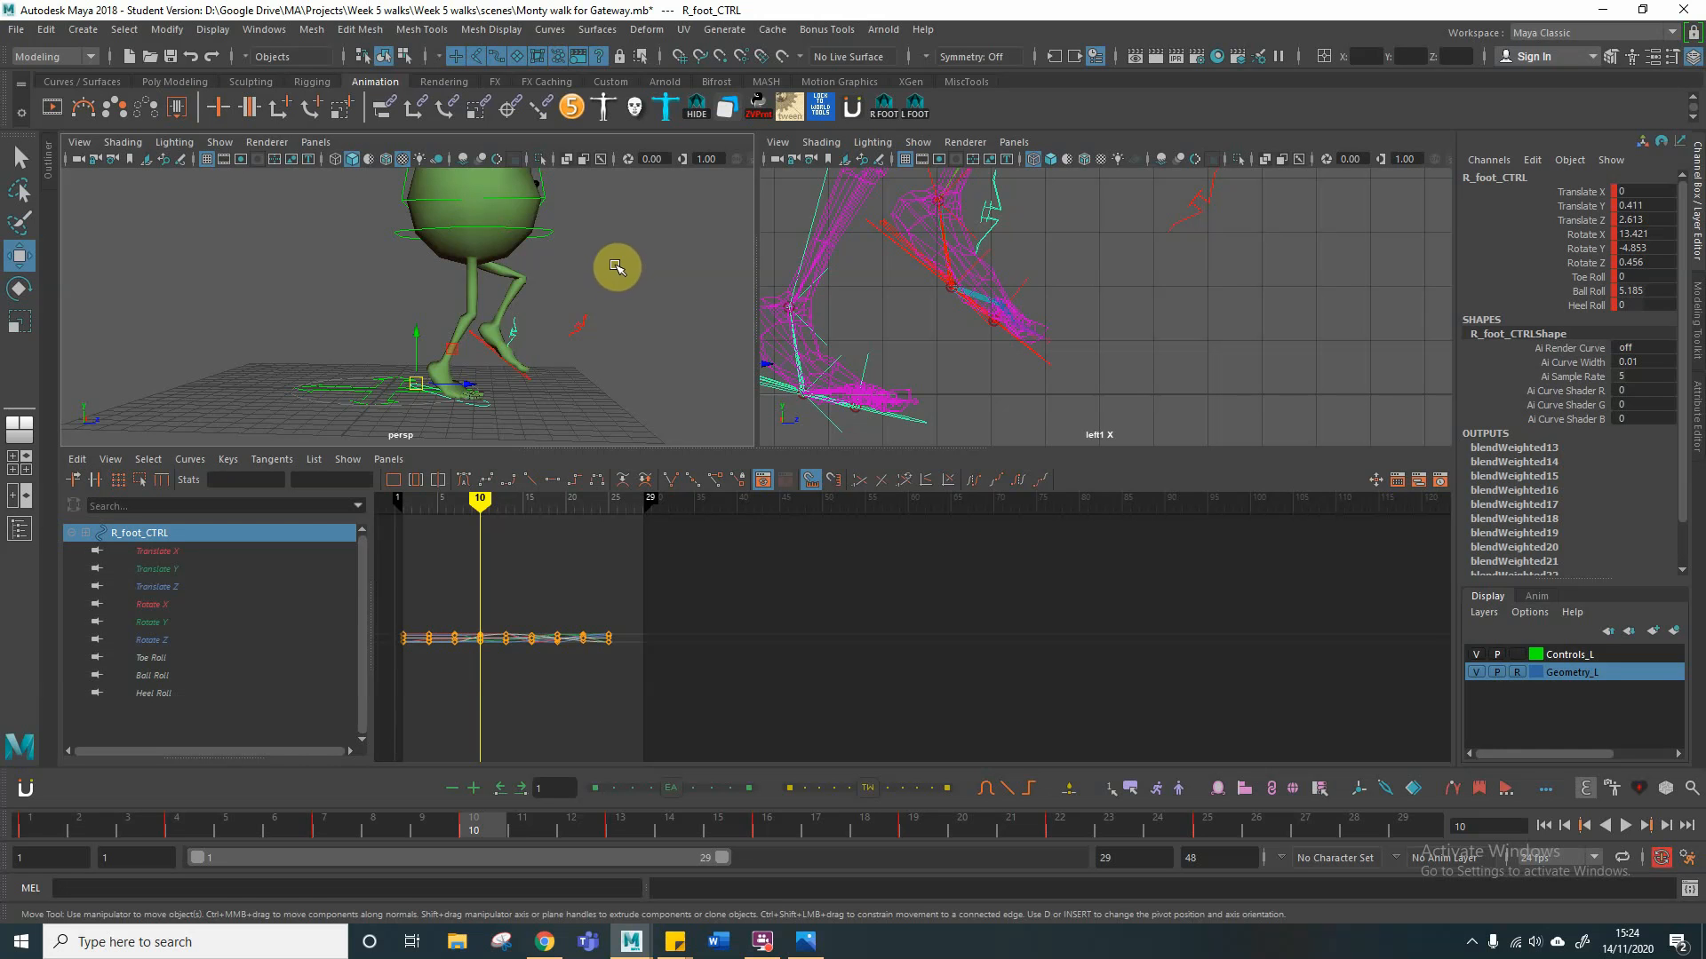
{"action": "key", "text": "e"}
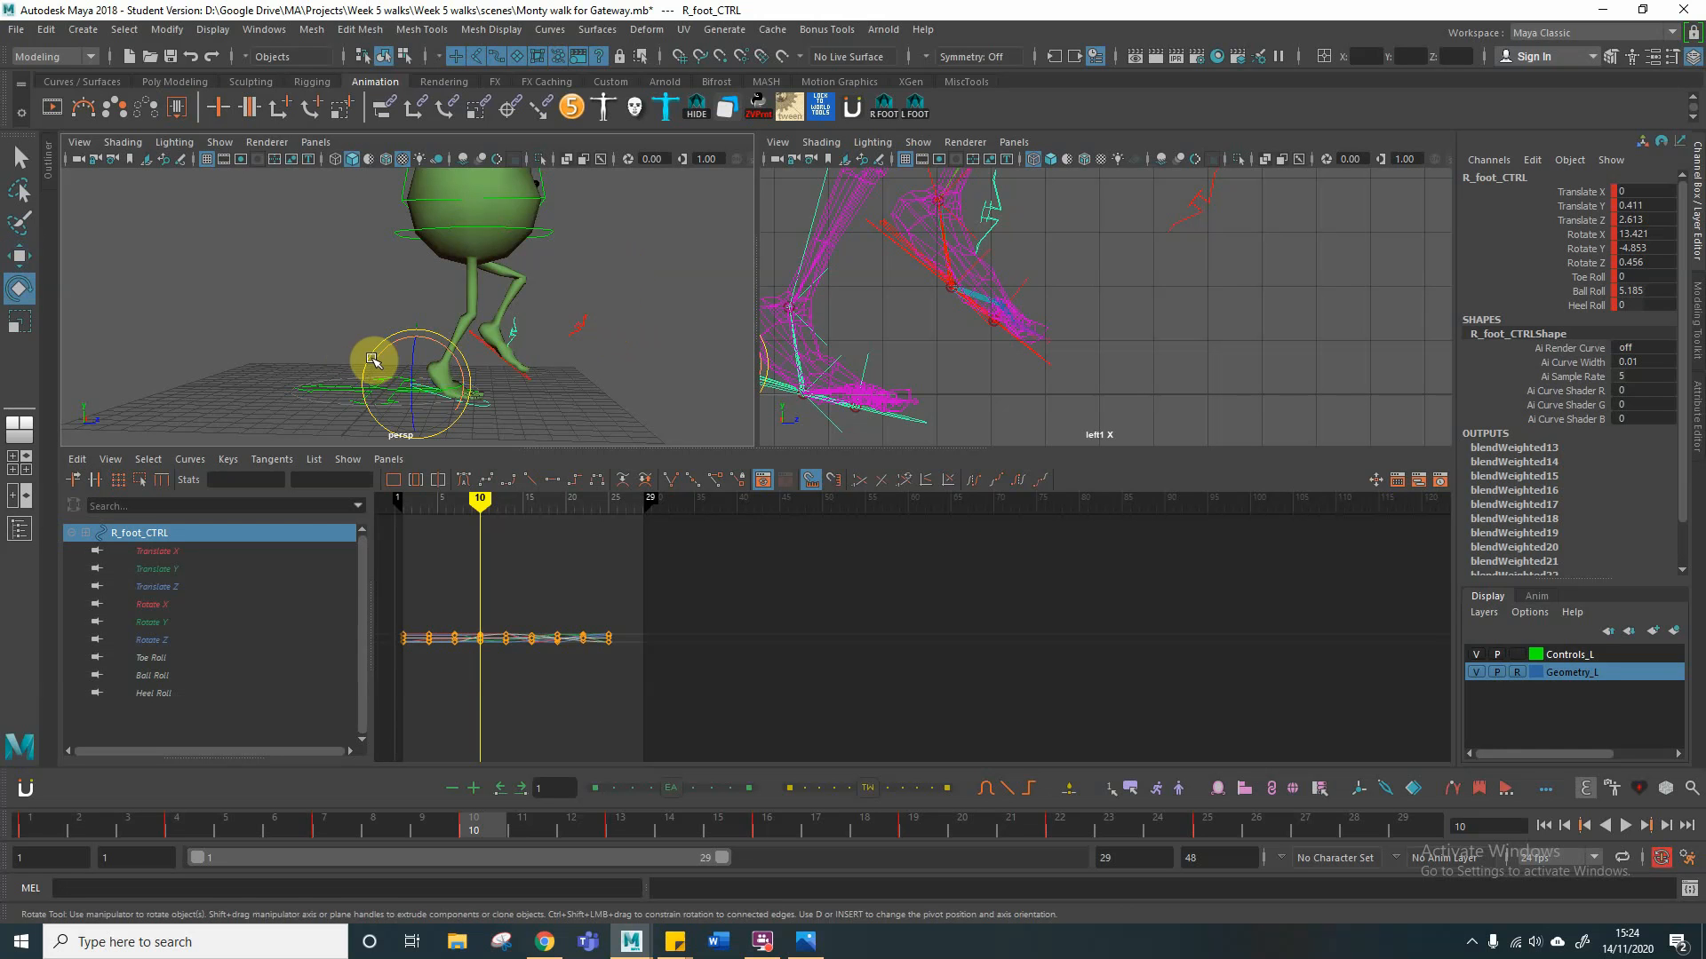
{"action": "left_click_drag", "start_coordinate": [379, 351], "coordinate": [382, 354]}
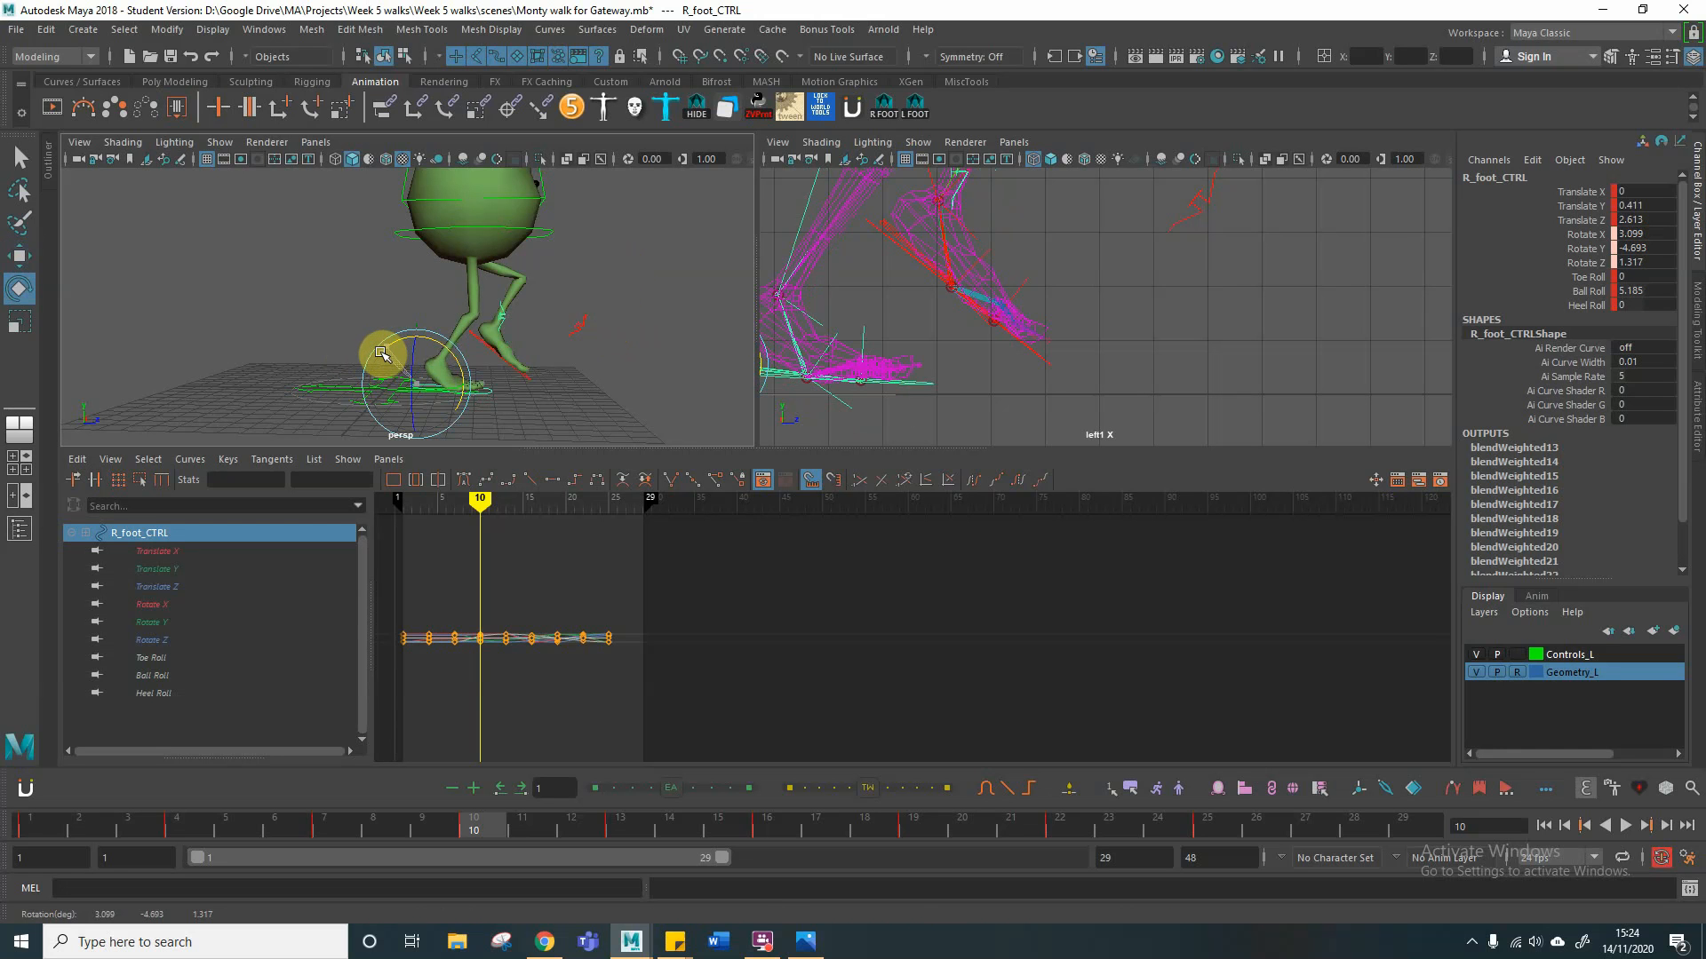
{"action": "key", "text": "w"}
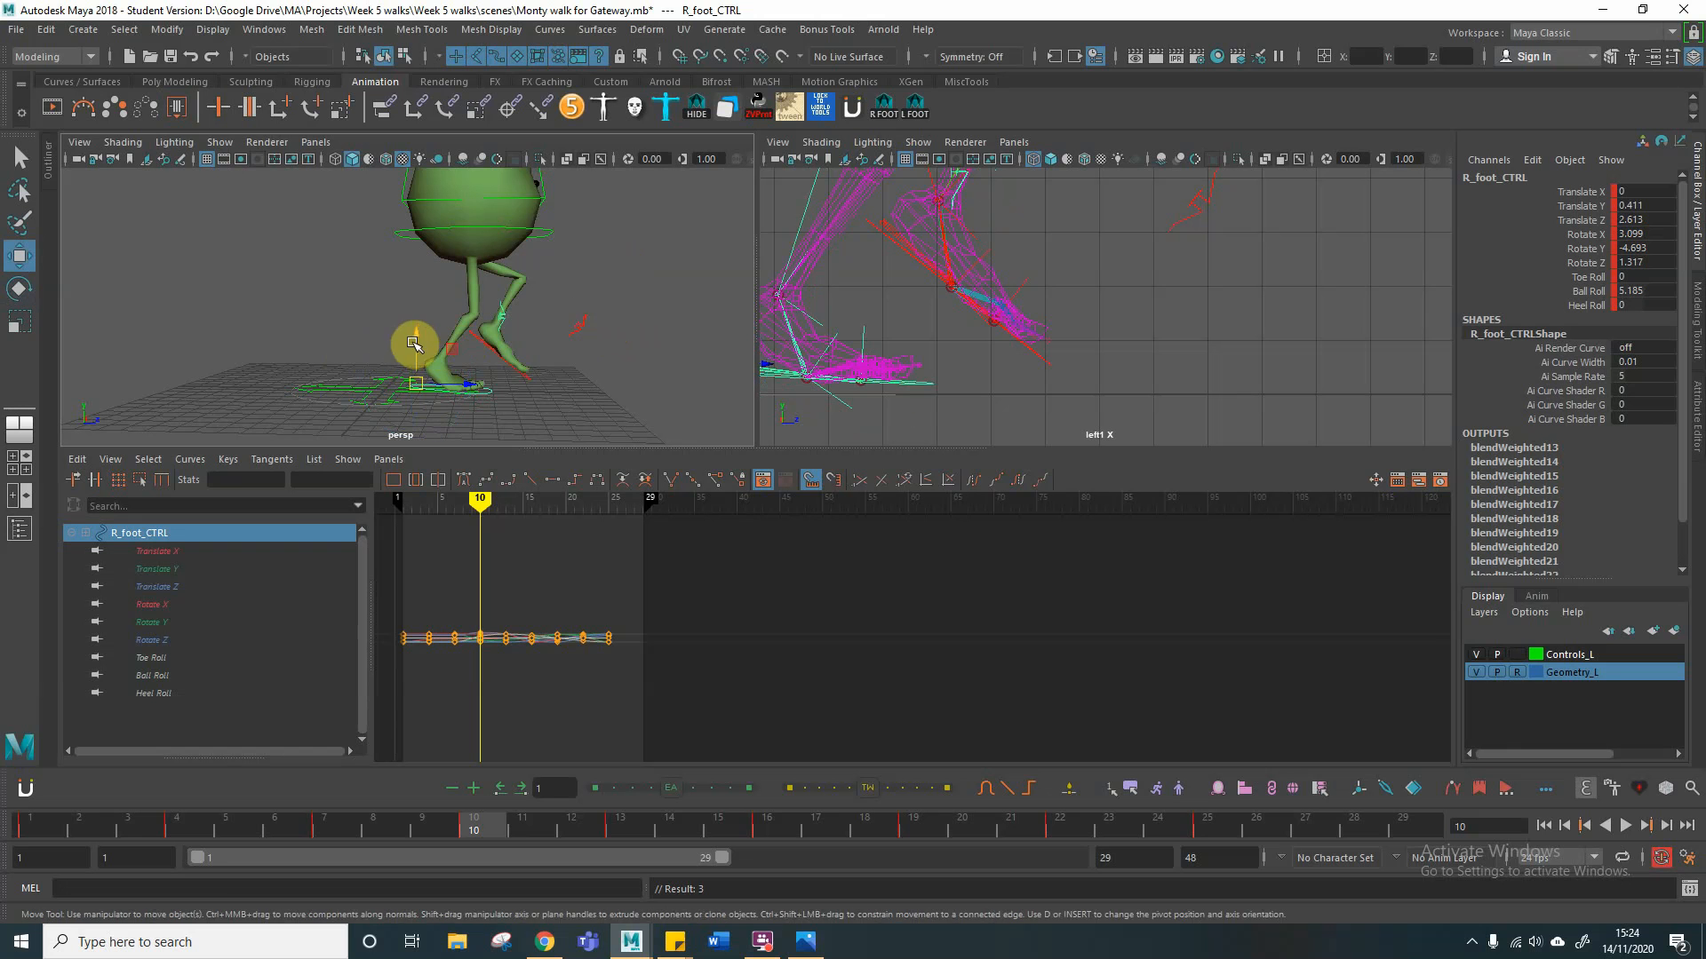
{"action": "left_click_drag", "start_coordinate": [413, 344], "coordinate": [412, 351]}
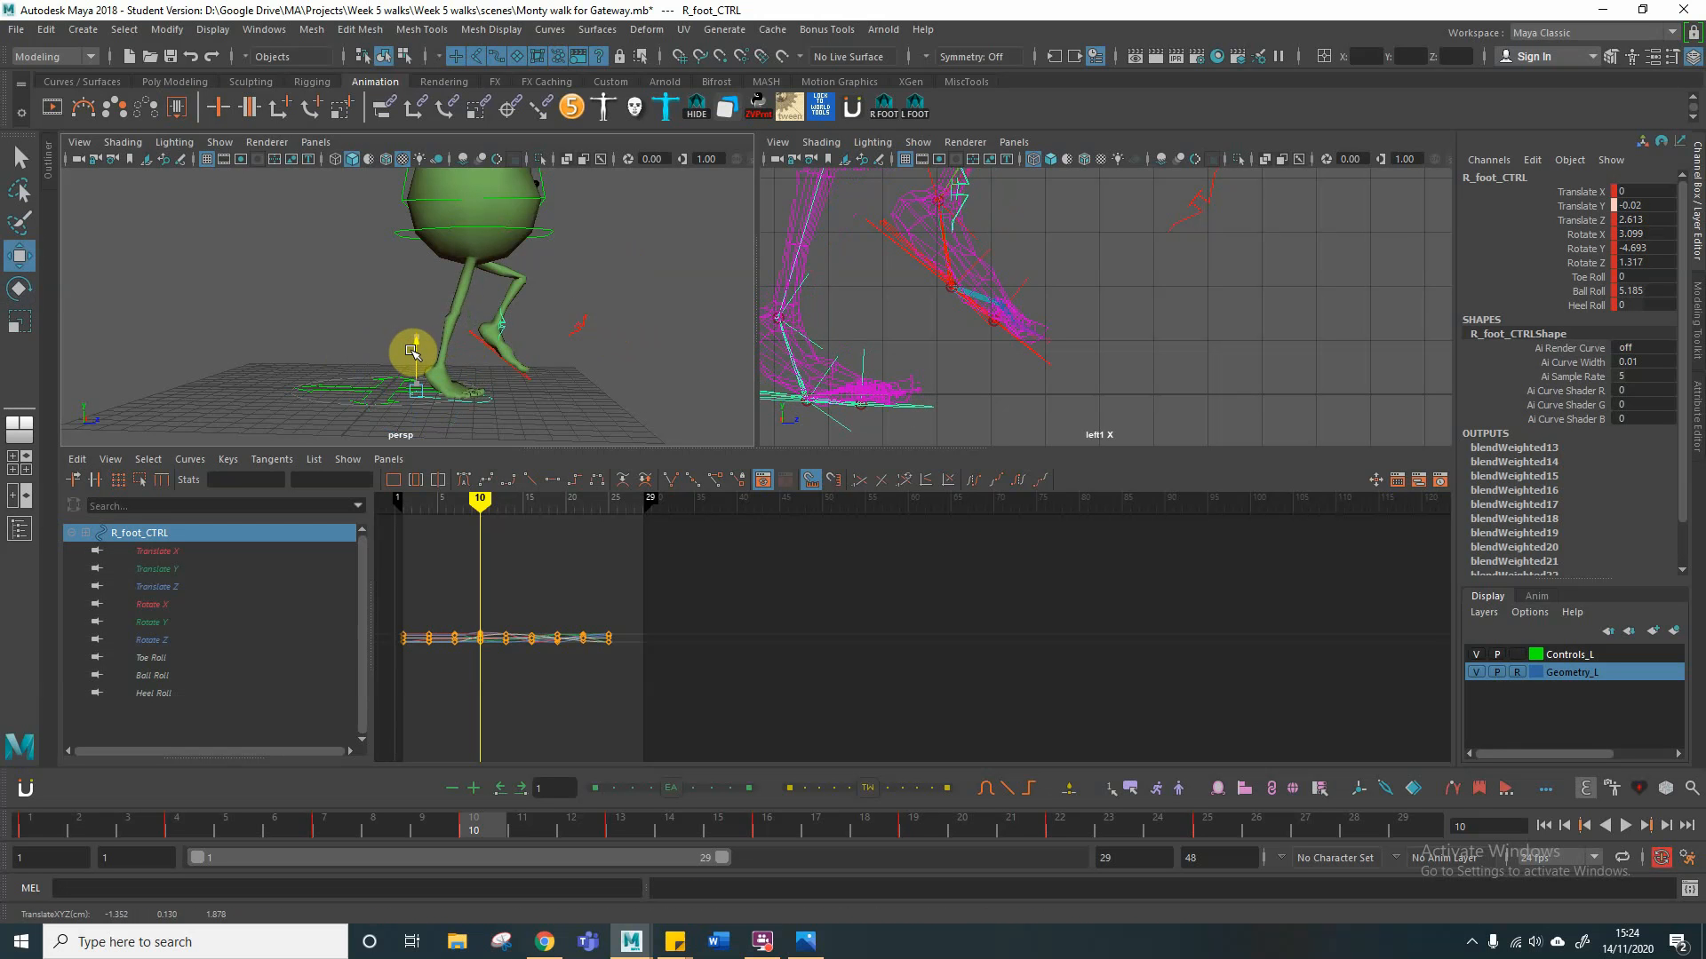
{"action": "mouse_move", "coordinate": [478, 500]}
{"action": "left_mouse_down"}
{"action": "mouse_move", "coordinate": [445, 500]}
{"action": "mouse_move", "coordinate": [462, 502]}
{"action": "left_mouse_up"}
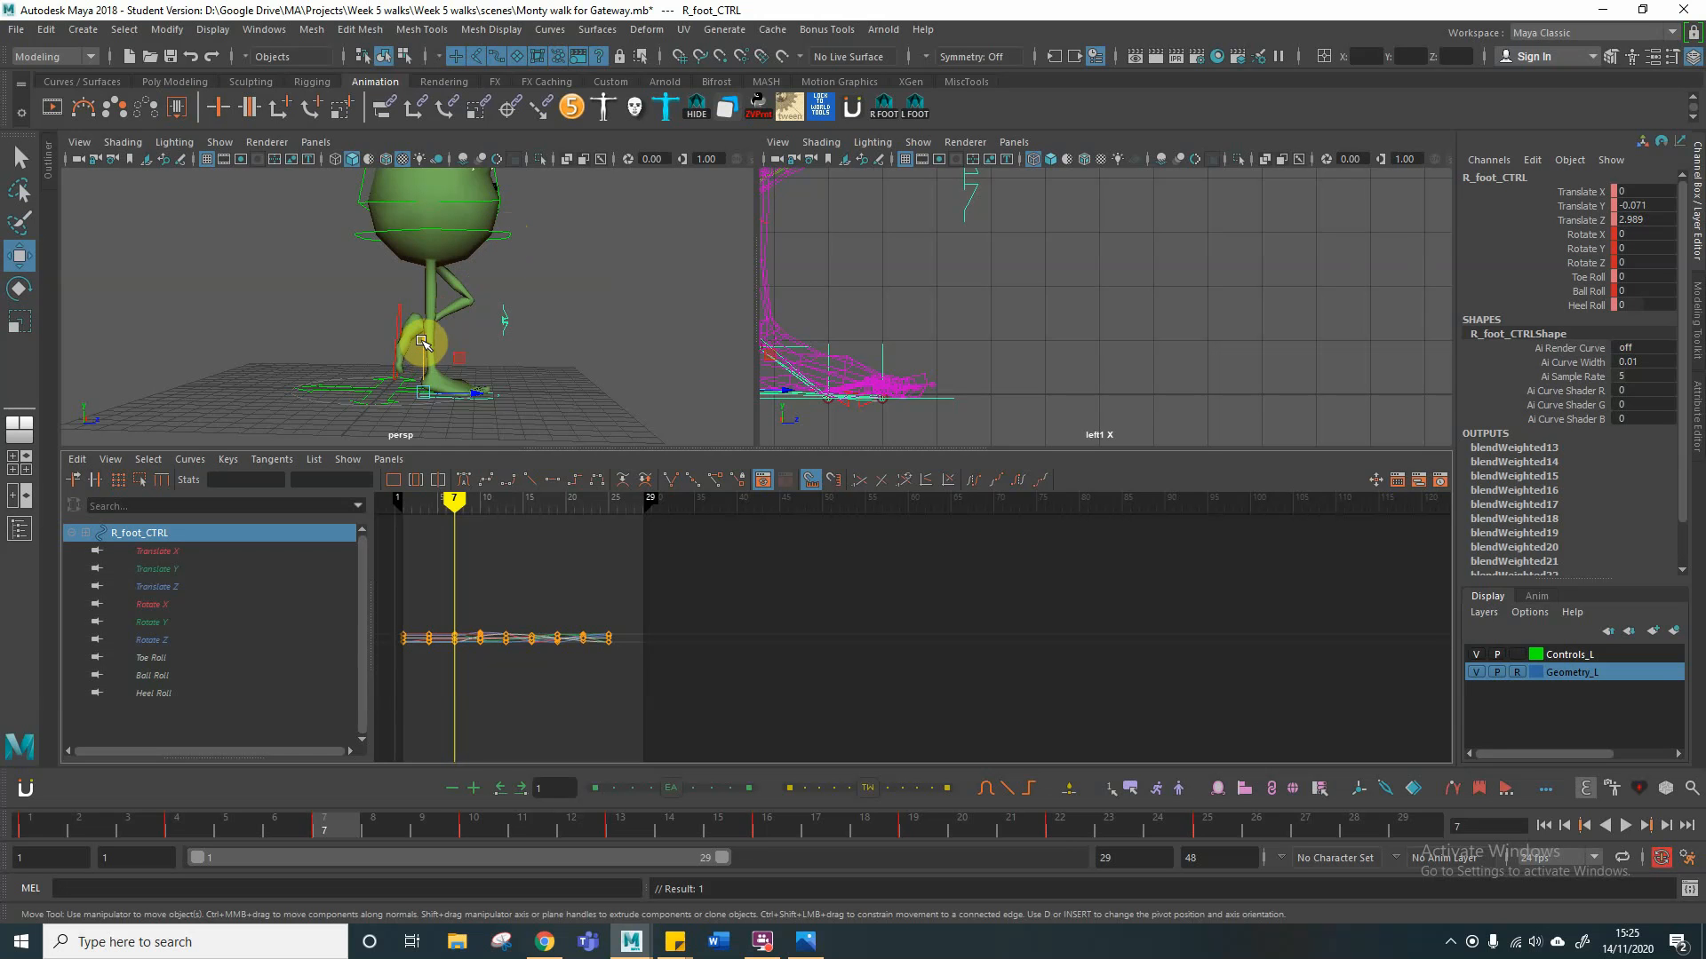
{"action": "left_click_drag", "start_coordinate": [423, 342], "coordinate": [425, 342]}
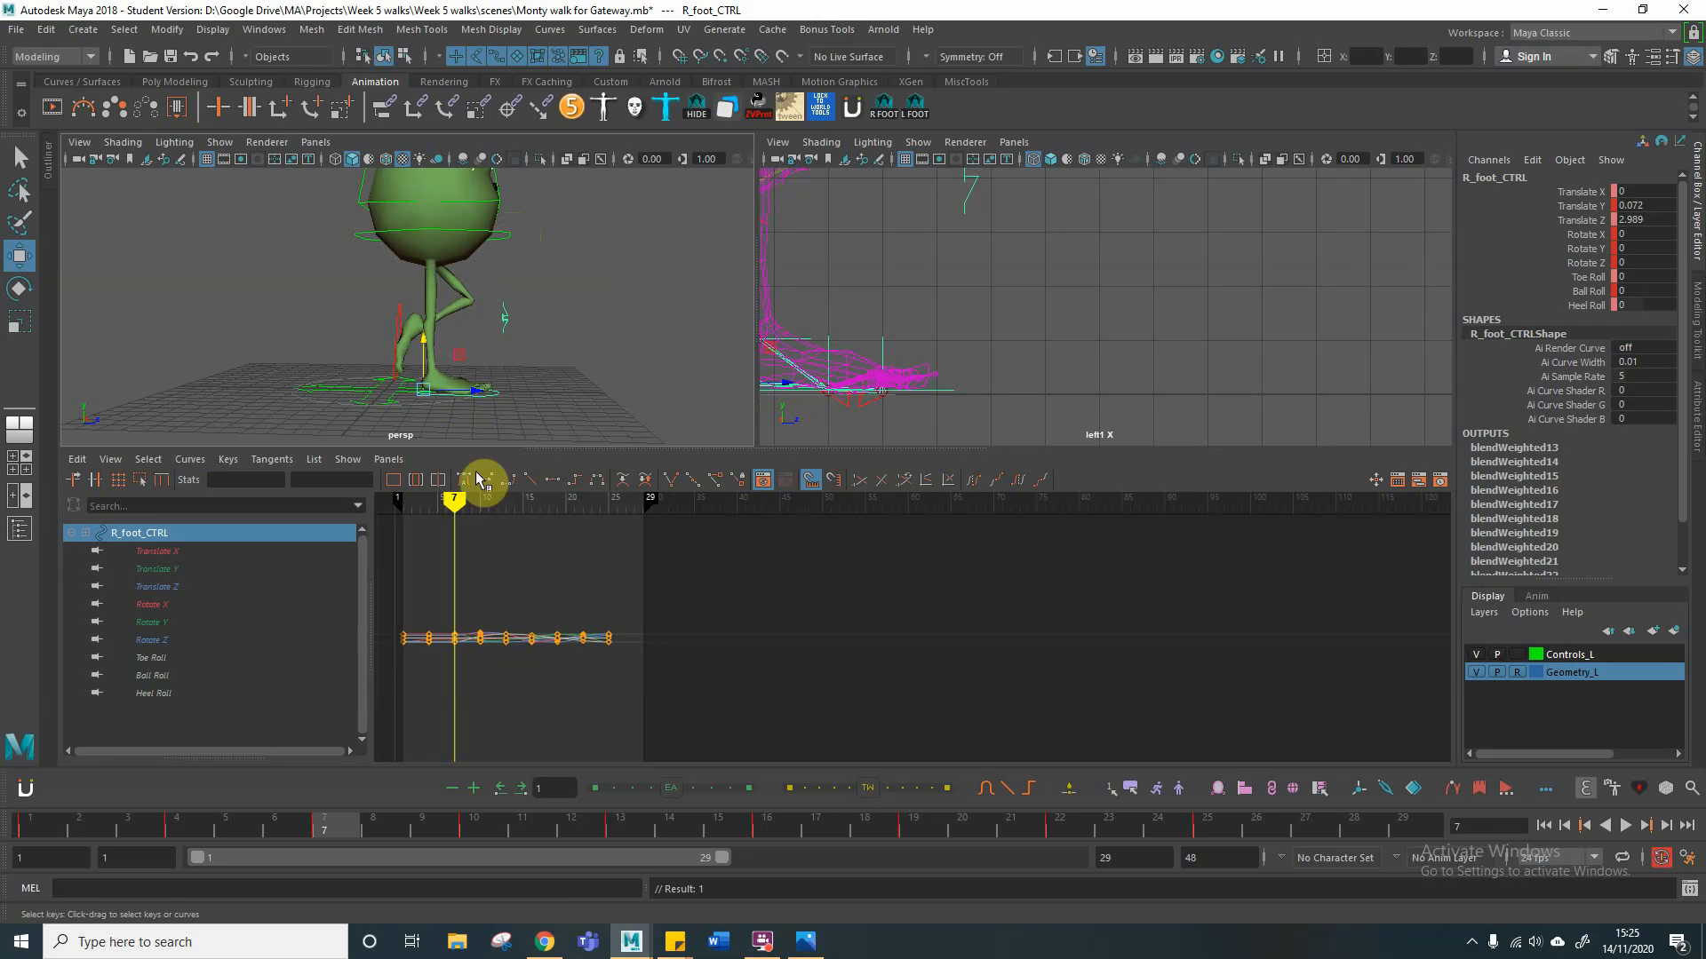
Step: Match the root control's height at frame 7 to its frame 19 pose by setting Translate Y to 0.193
{"action": "left_click", "coordinate": [507, 233]}
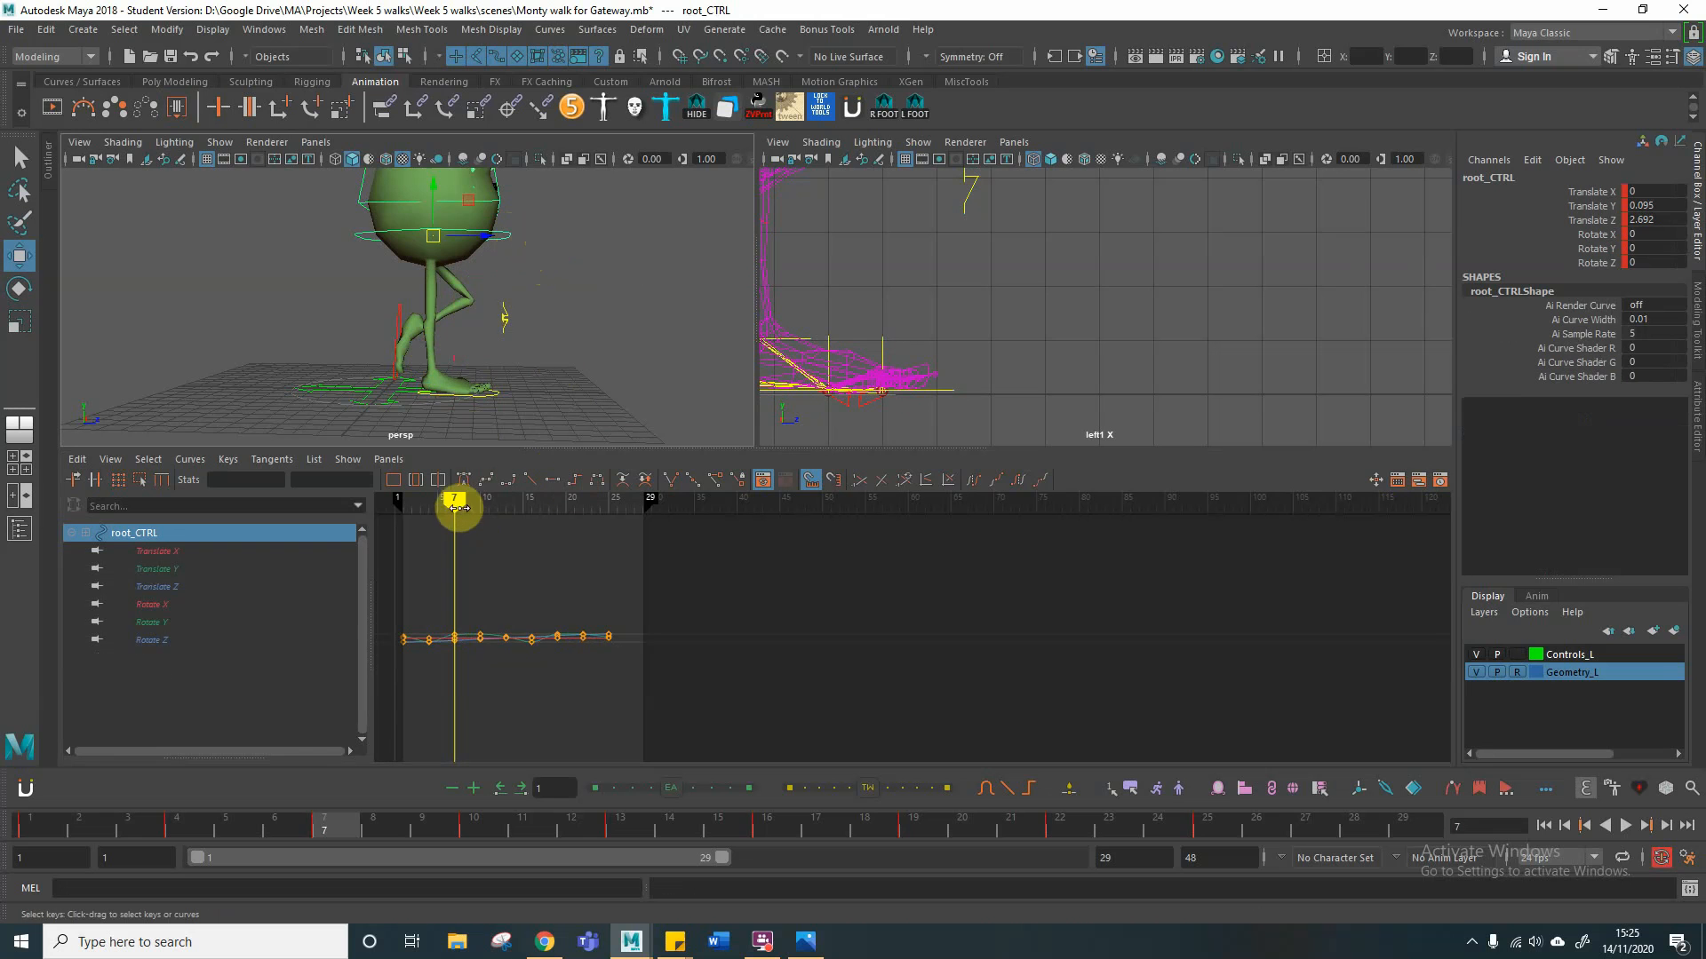
{"action": "left_click_drag", "start_coordinate": [453, 504], "coordinate": [557, 507]}
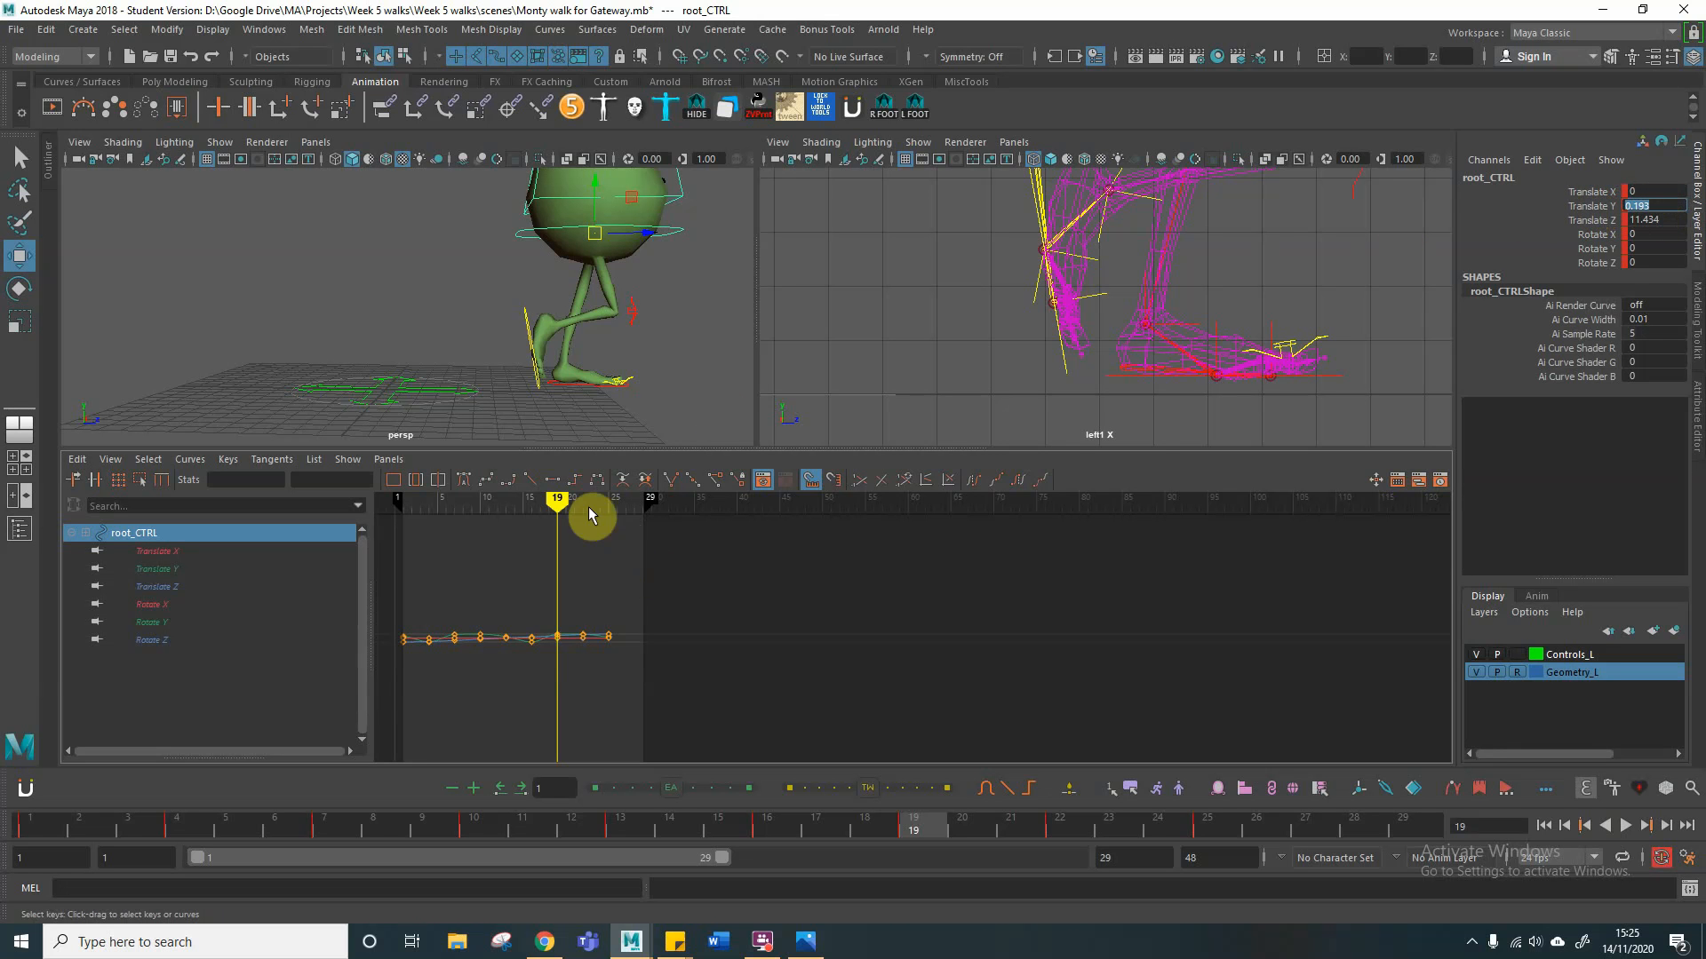
{"action": "left_click", "coordinate": [556, 504]}
{"action": "mouse_move", "coordinate": [556, 504]}
{"action": "left_mouse_down"}
{"action": "mouse_move", "coordinate": [411, 507]}
{"action": "mouse_move", "coordinate": [483, 510]}
{"action": "mouse_move", "coordinate": [455, 522]}
{"action": "left_mouse_up"}
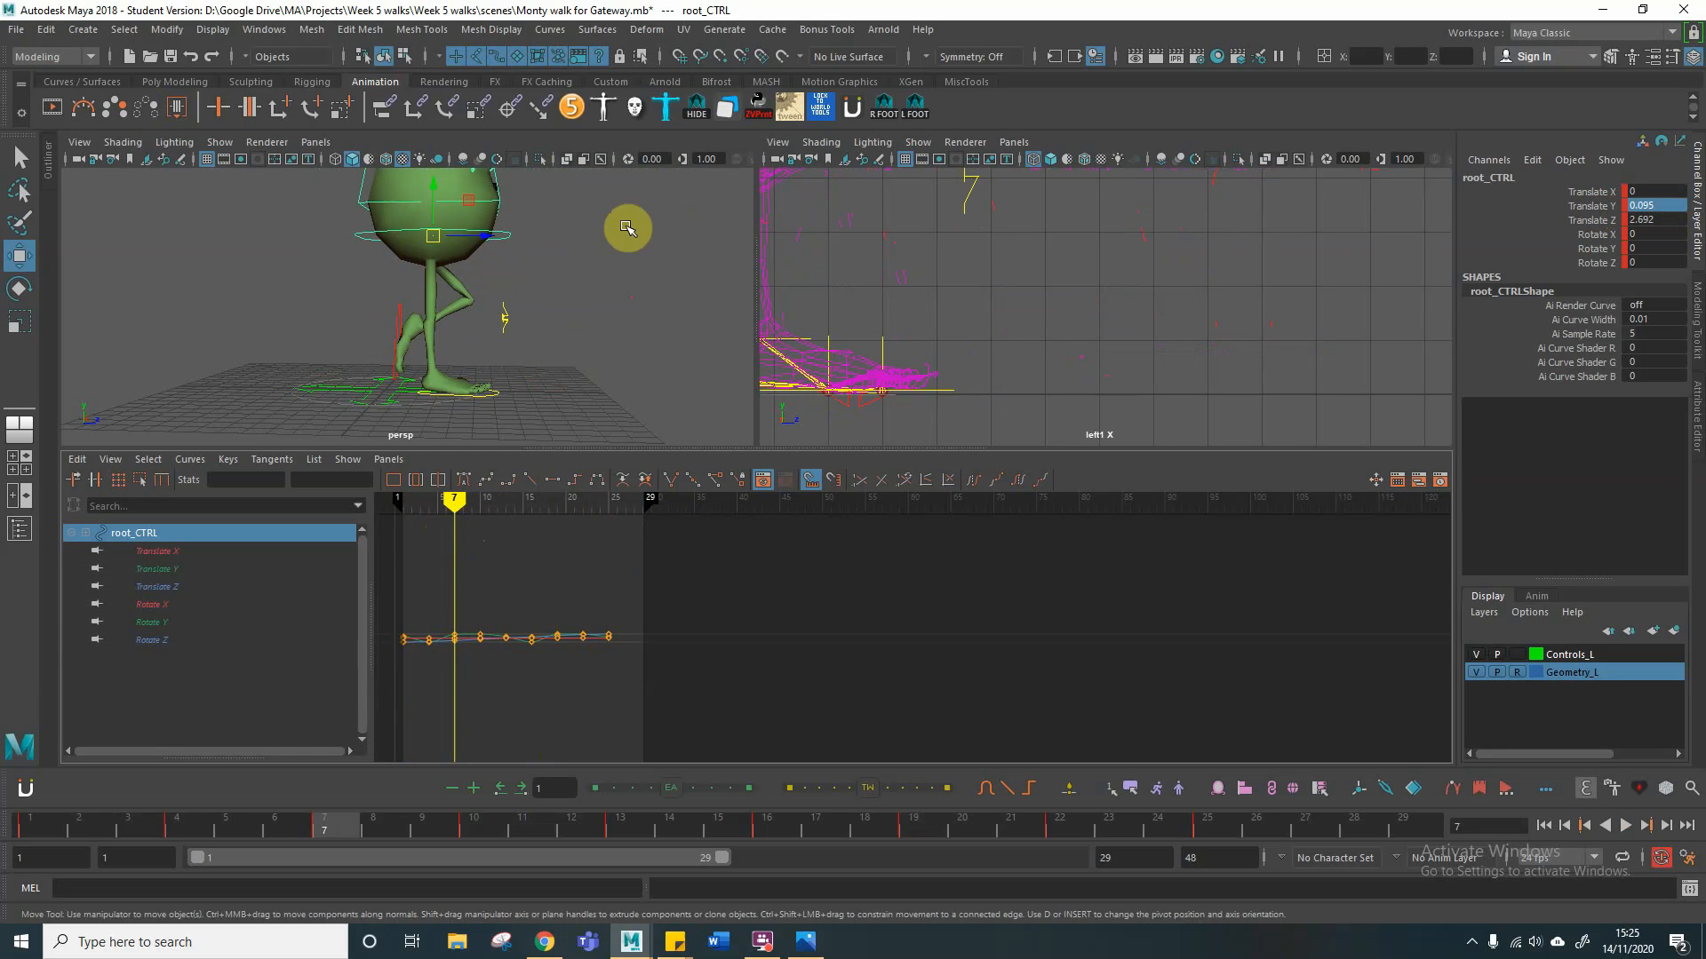
{"action": "left_click", "coordinate": [504, 234]}
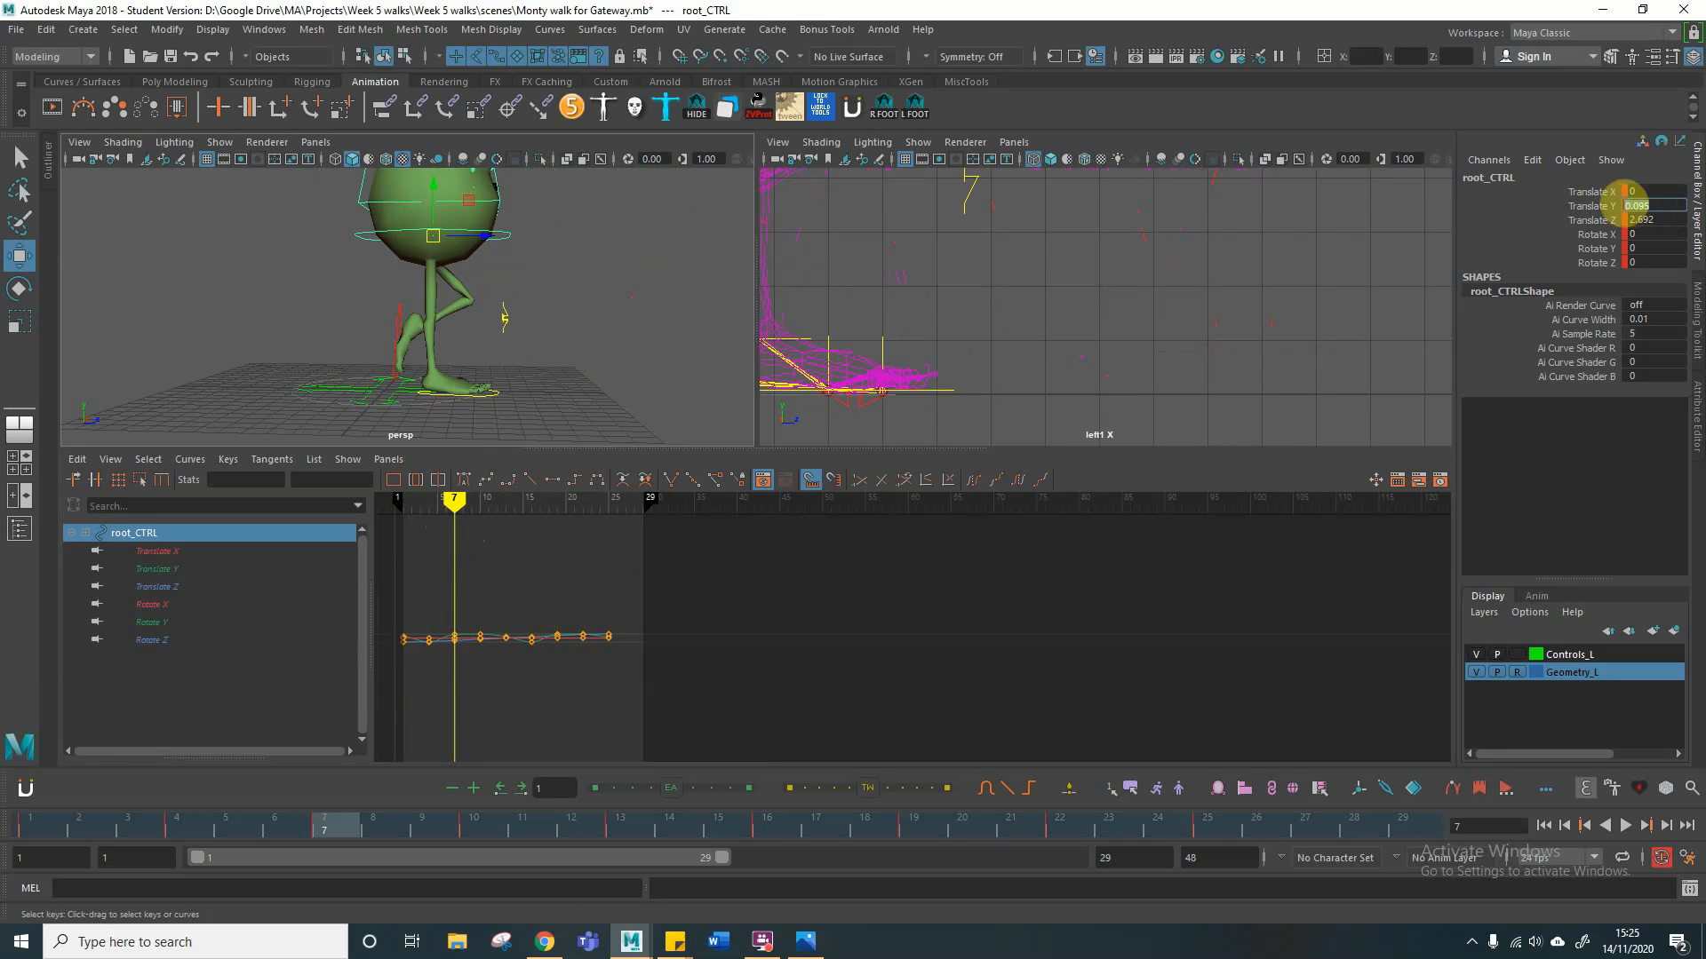
{"action": "key", "text": "Return"}
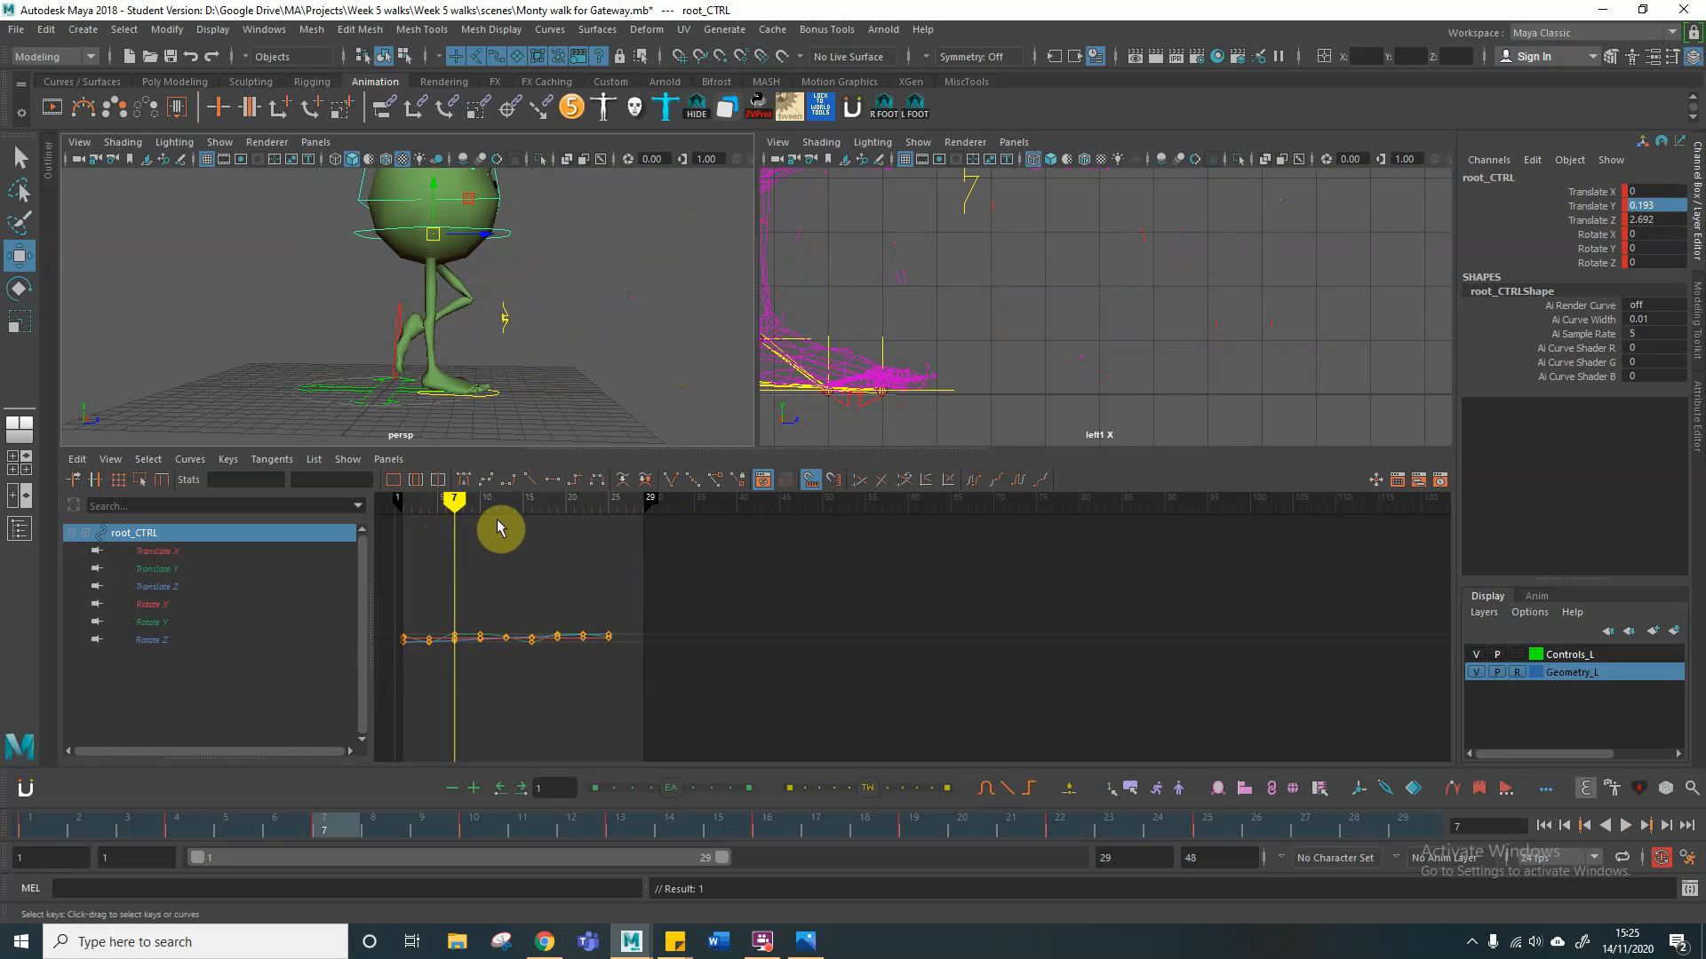
Step: Save the scene as Monty walk for Gateway.mb in the scenes folder of The Catch project
{"action": "mouse_move", "coordinate": [458, 504]}
{"action": "left_mouse_down"}
{"action": "mouse_move", "coordinate": [407, 503]}
{"action": "mouse_move", "coordinate": [615, 508]}
{"action": "mouse_move", "coordinate": [442, 511]}
{"action": "mouse_move", "coordinate": [600, 507]}
{"action": "left_mouse_up"}
{"action": "left_click", "coordinate": [16, 30]}
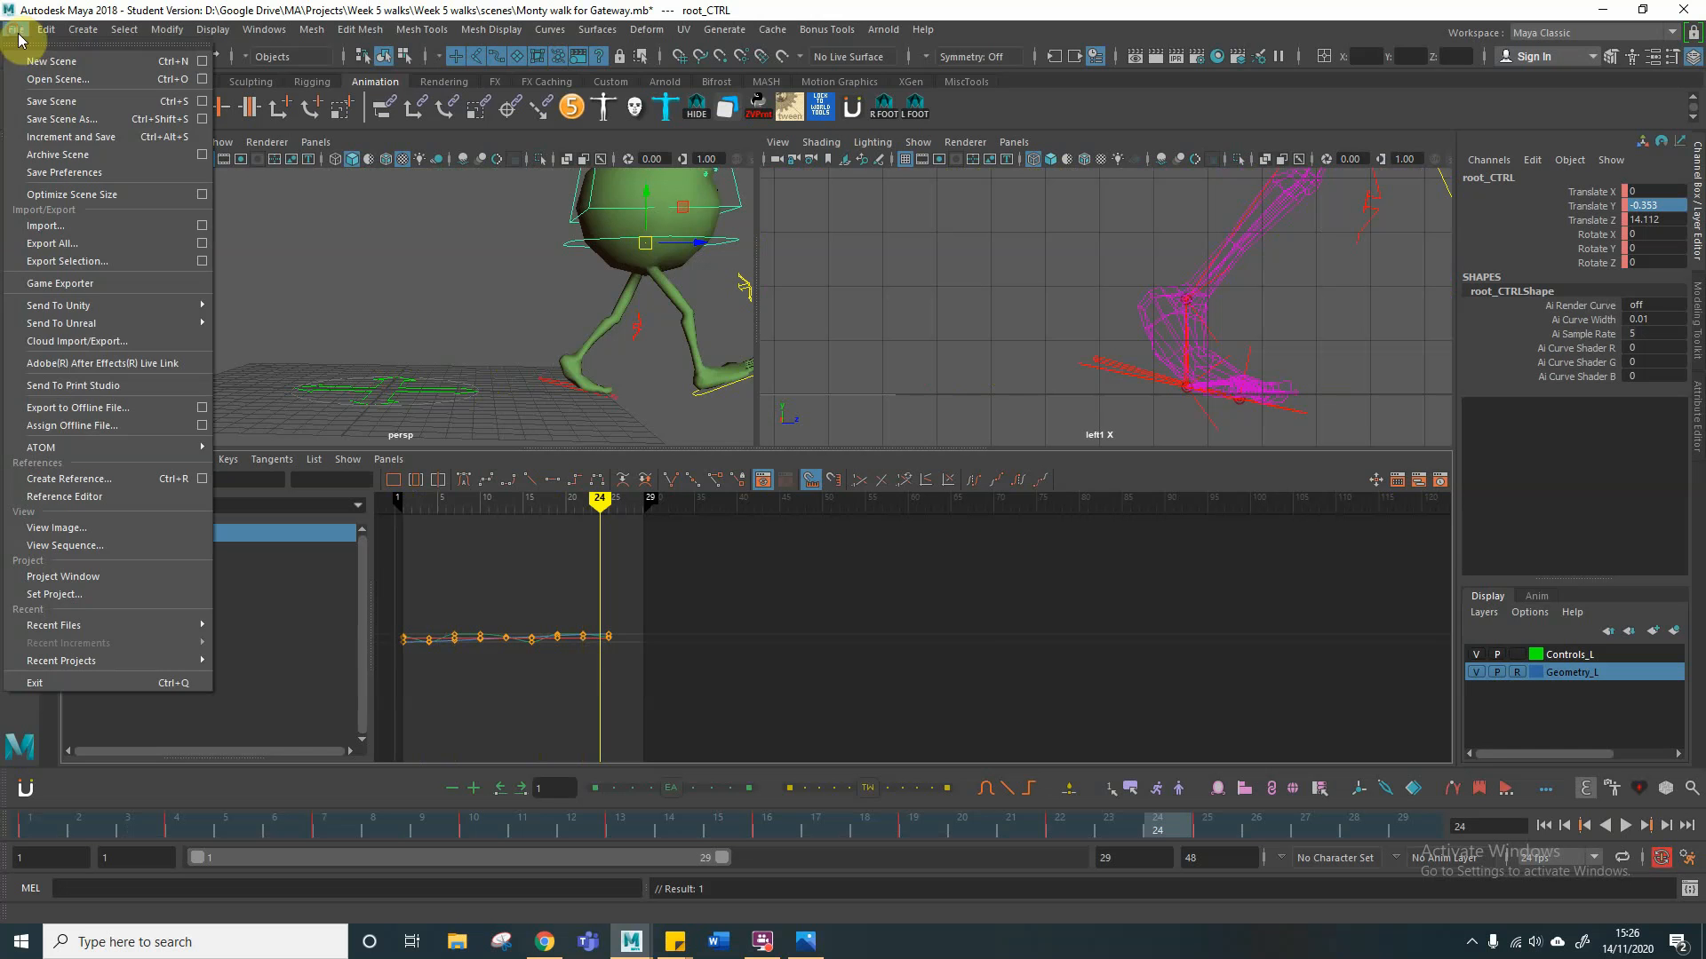
{"action": "left_click", "coordinate": [75, 119]}
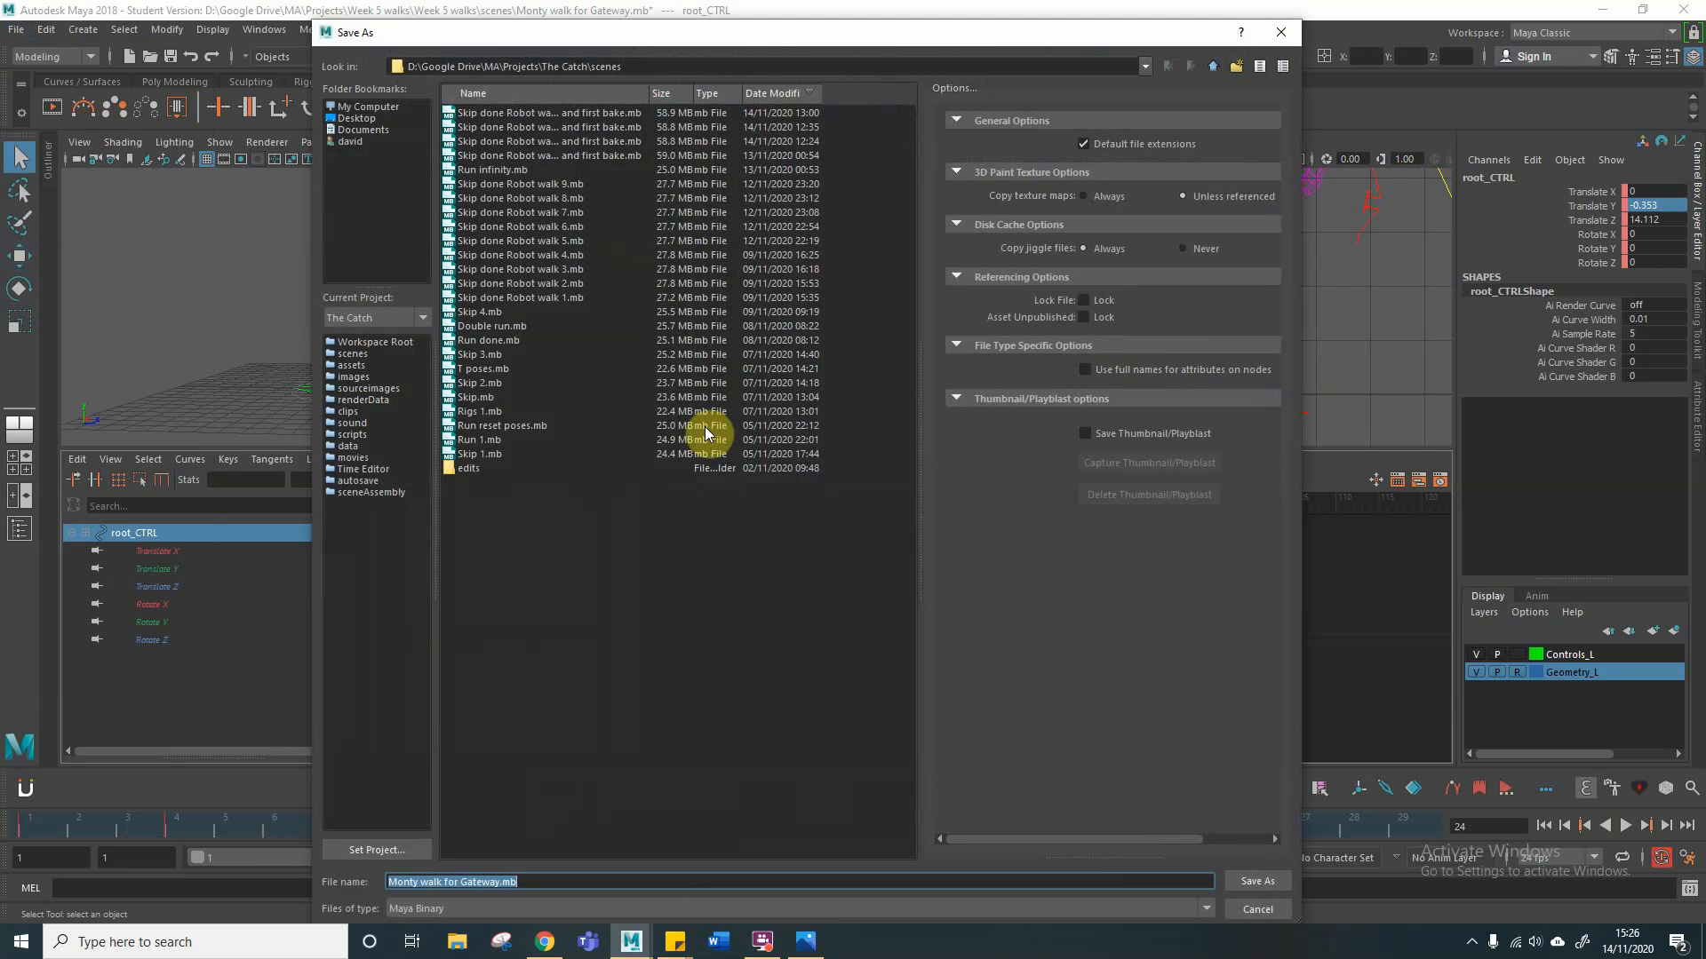
{"action": "left_click", "coordinate": [1247, 881]}
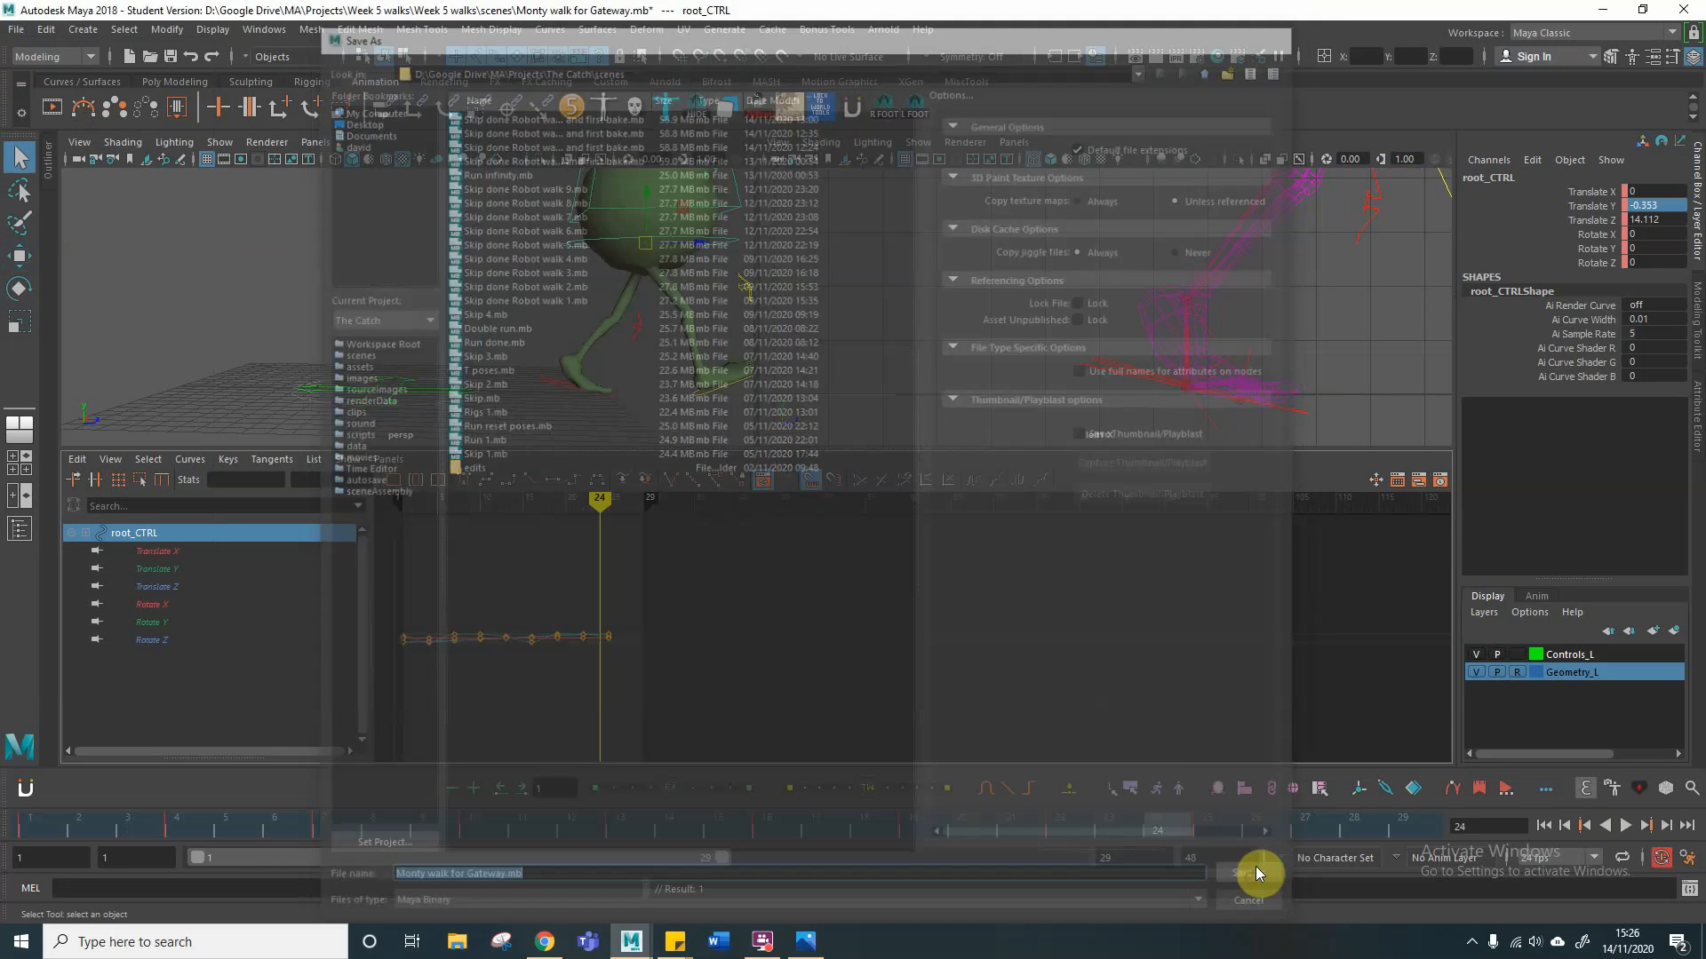
{"action": "left_click", "coordinate": [859, 483]}
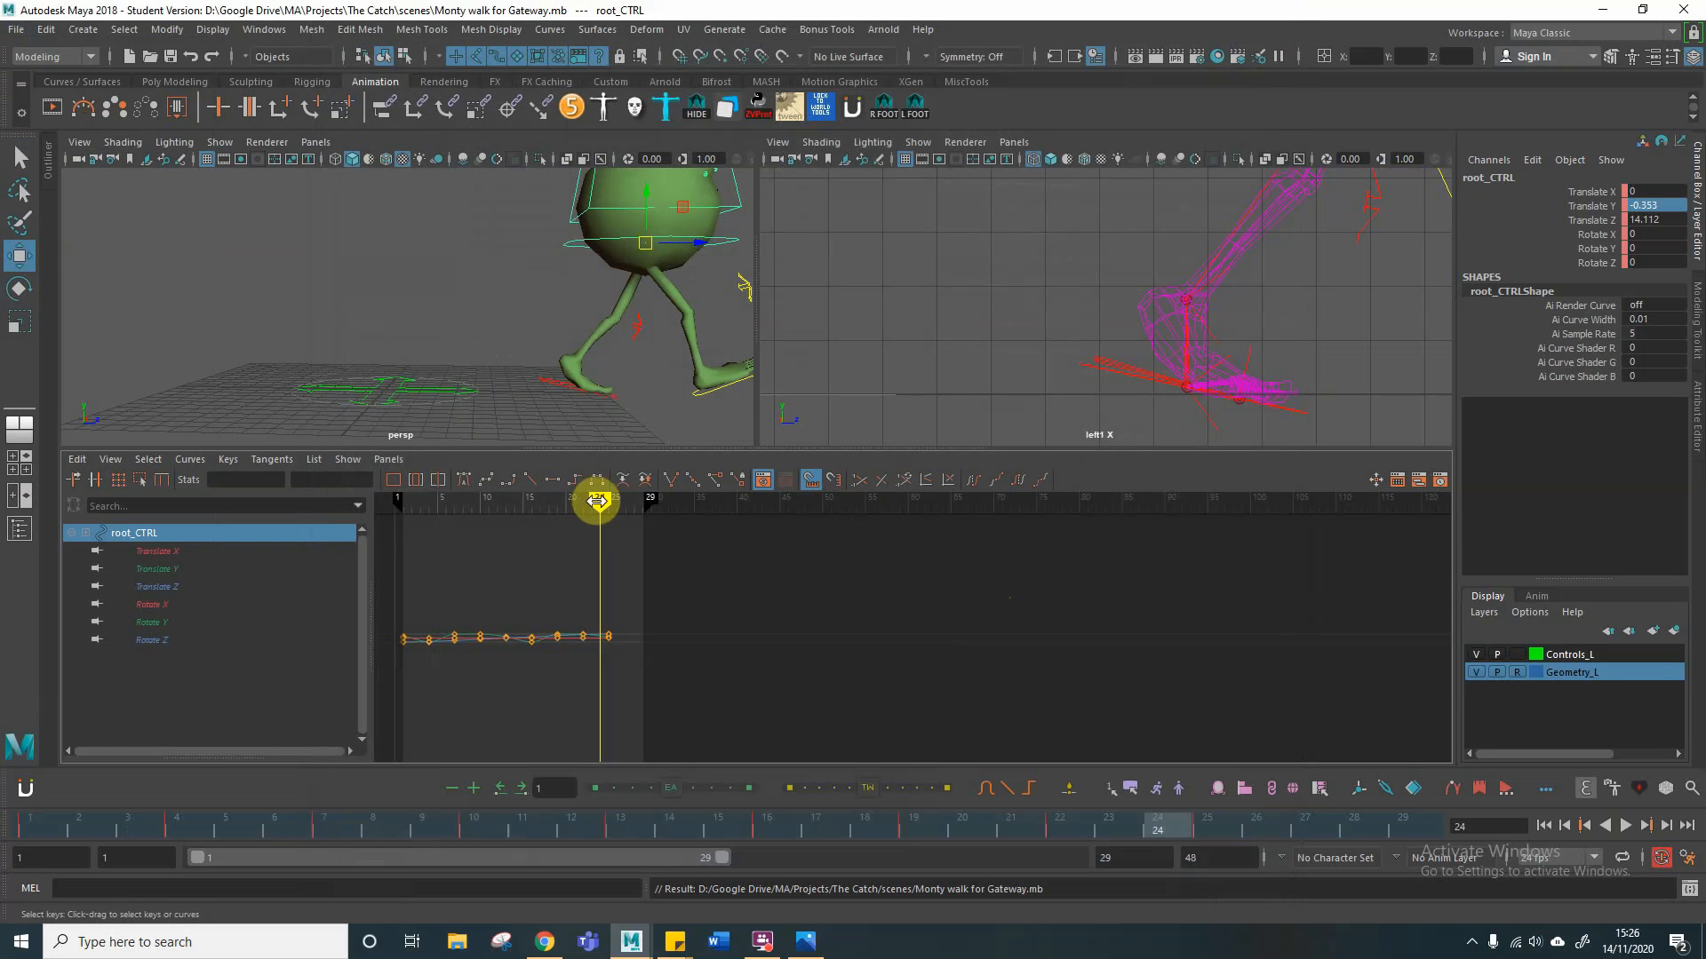
Step: Copy the right foot control's Translate Z of 3.365 at frame 4 and enter it at frame 5
{"action": "mouse_move", "coordinate": [597, 498]}
{"action": "left_mouse_down"}
{"action": "mouse_move", "coordinate": [372, 509]}
{"action": "mouse_move", "coordinate": [560, 499]}
{"action": "mouse_move", "coordinate": [428, 510]}
{"action": "left_mouse_up"}
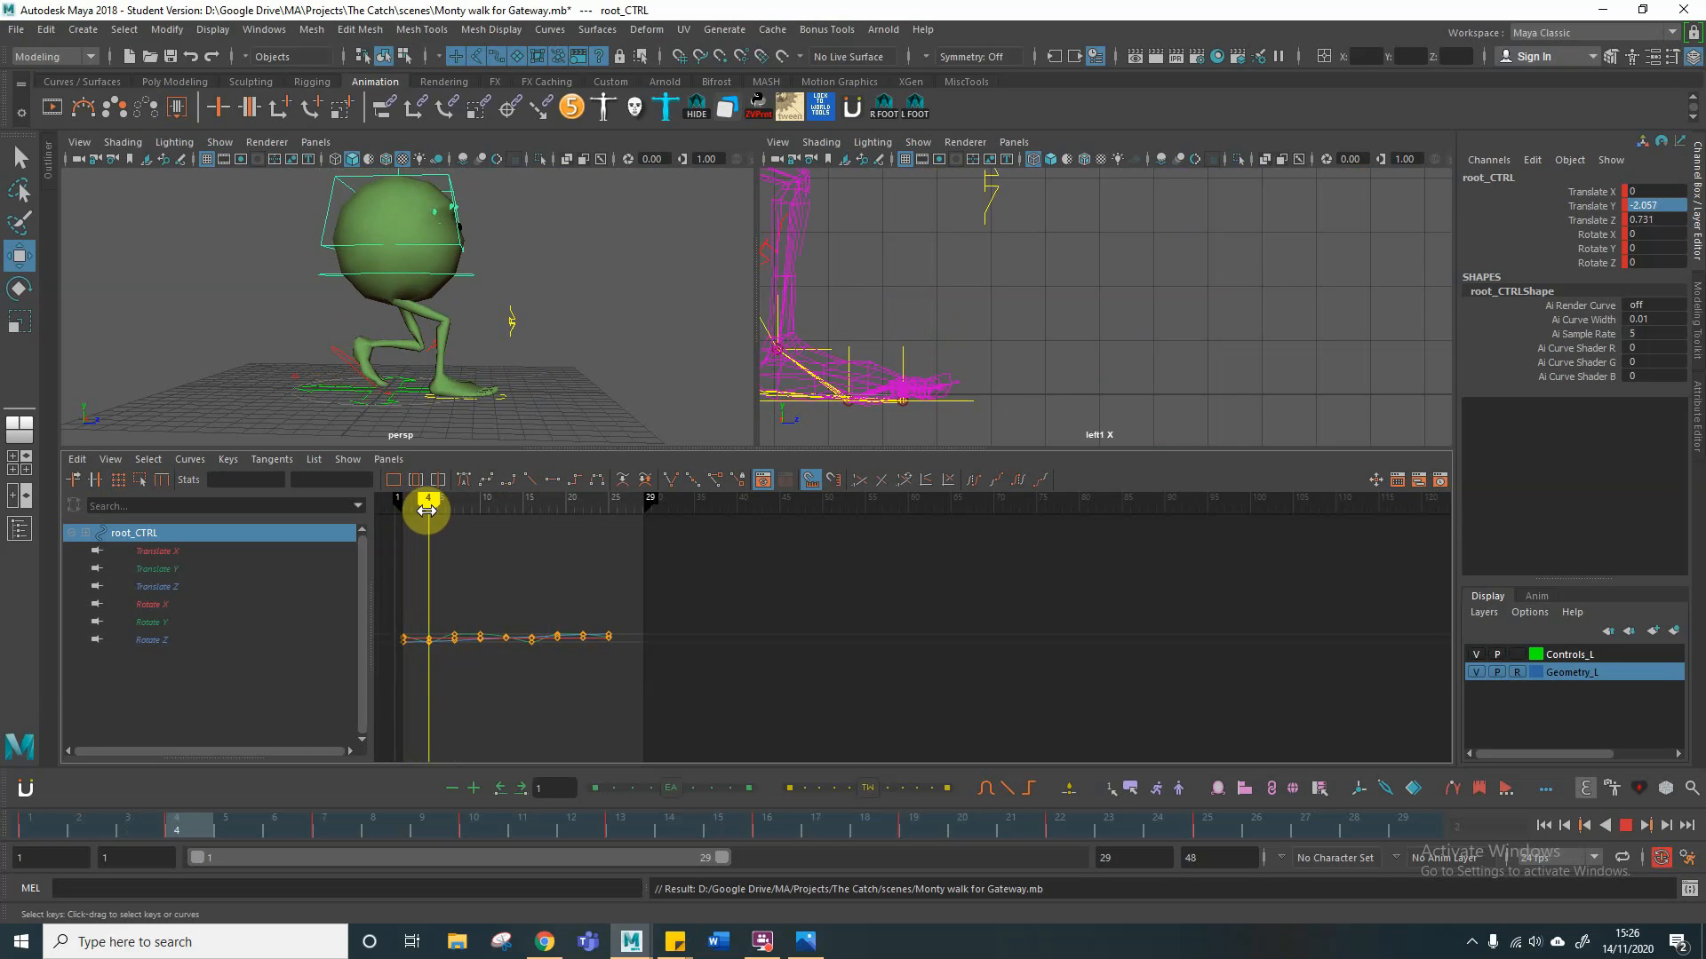
{"action": "mouse_move", "coordinate": [427, 509]}
{"action": "left_mouse_down"}
{"action": "mouse_move", "coordinate": [445, 508]}
{"action": "mouse_move", "coordinate": [431, 511]}
{"action": "left_mouse_up"}
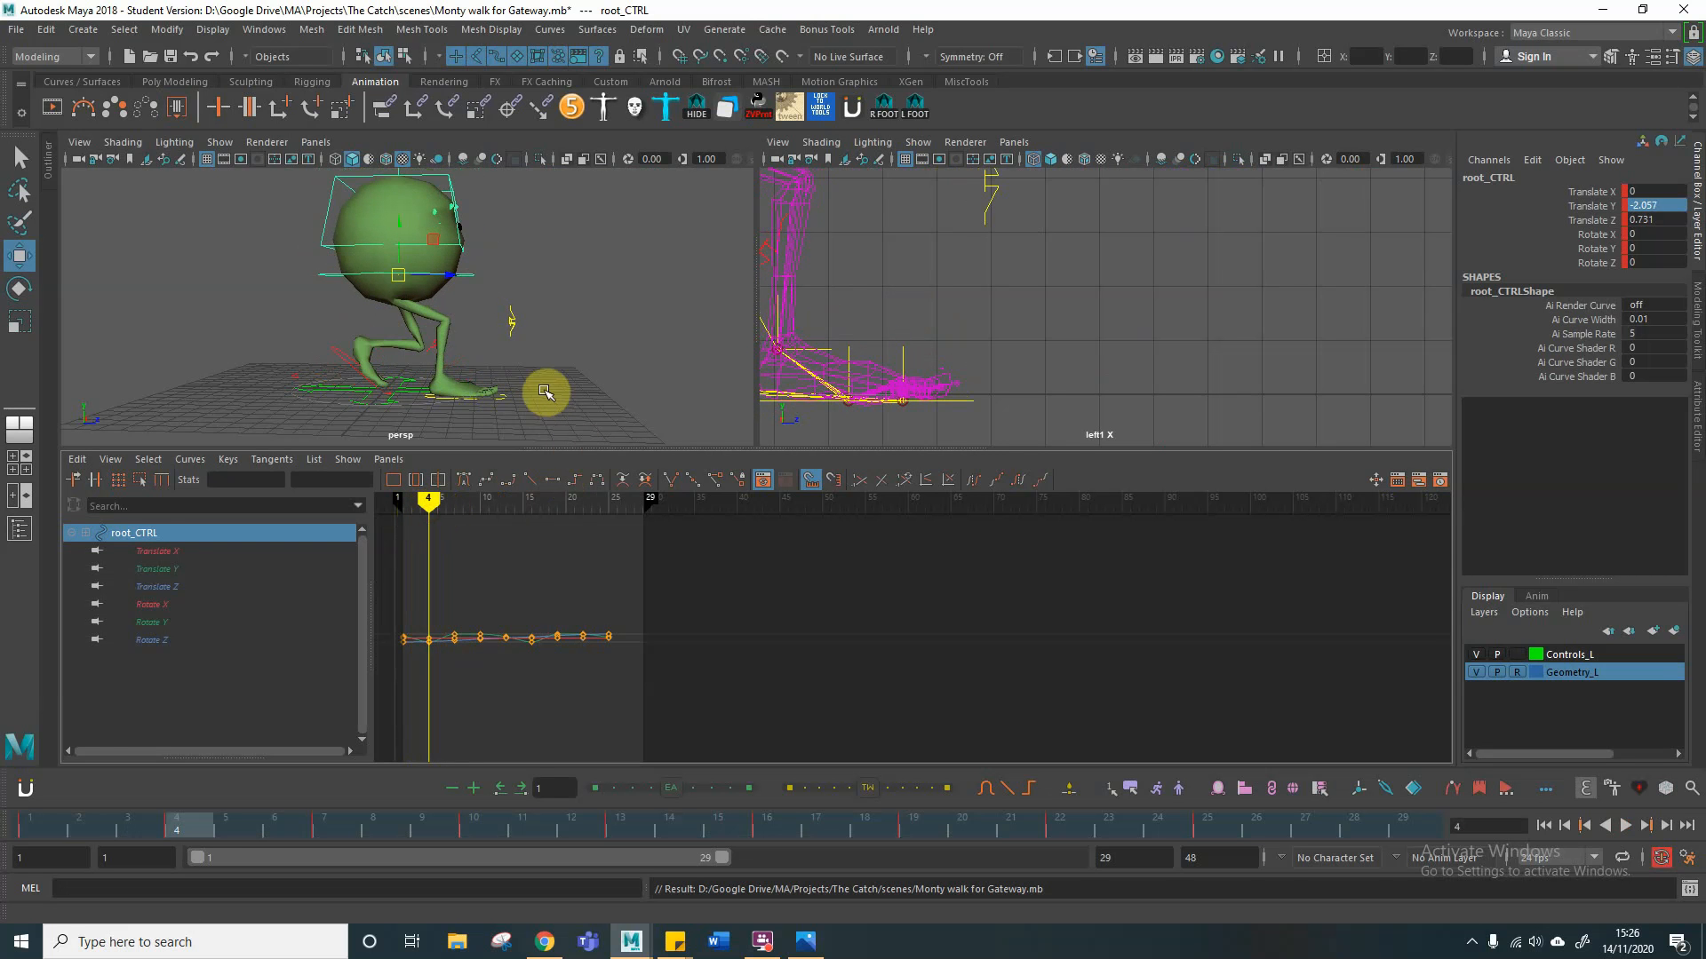
{"action": "left_click", "coordinate": [448, 407]}
{"action": "left_click", "coordinate": [501, 404]}
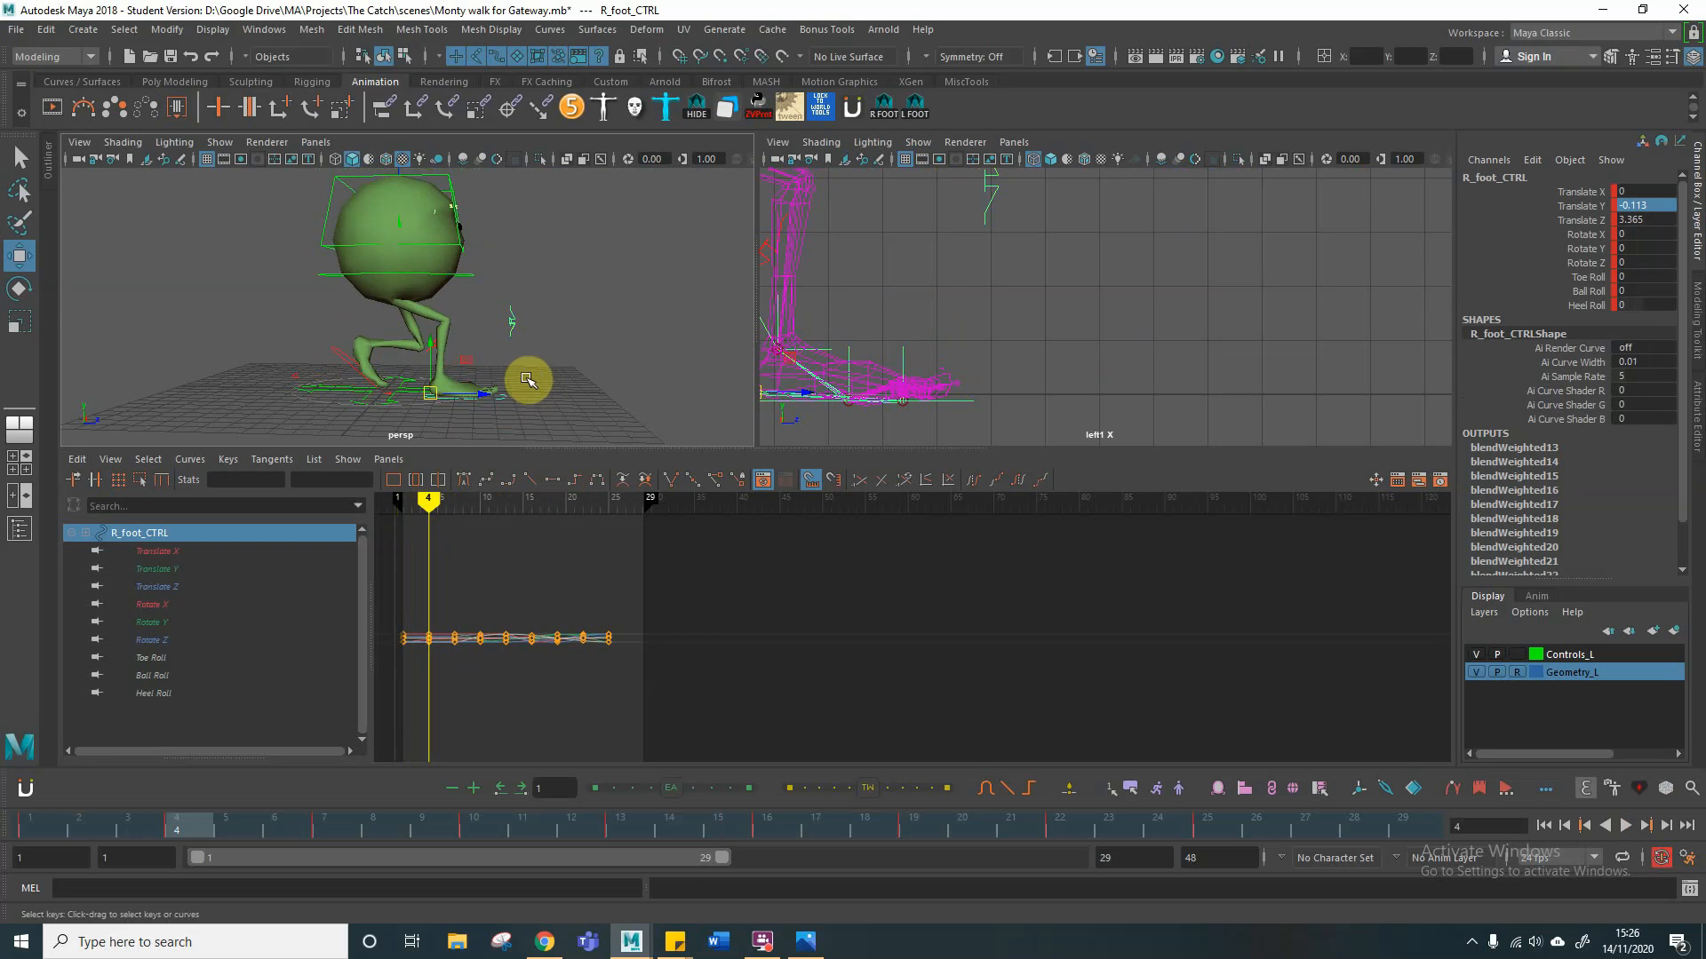
{"action": "scroll", "coordinate": [533, 373], "scroll_direction": "up", "scroll_amount": 10}
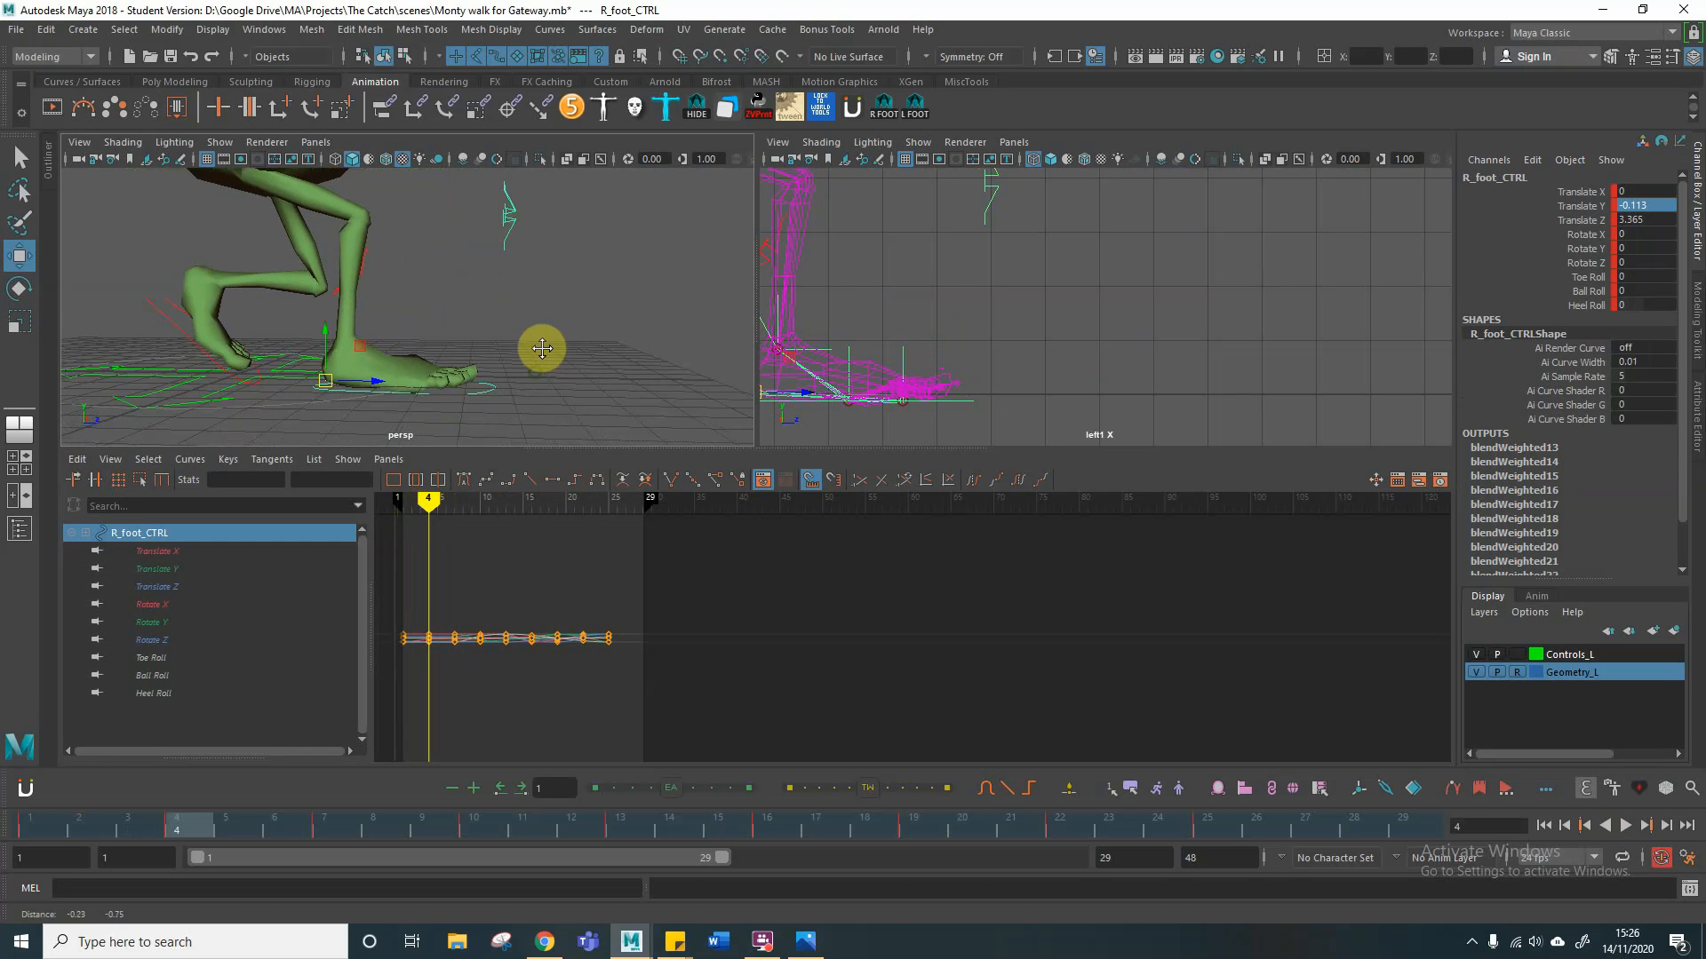
{"action": "middle_click_drag", "start_coordinate": [542, 348], "coordinate": [551, 339], "text": "alt"}
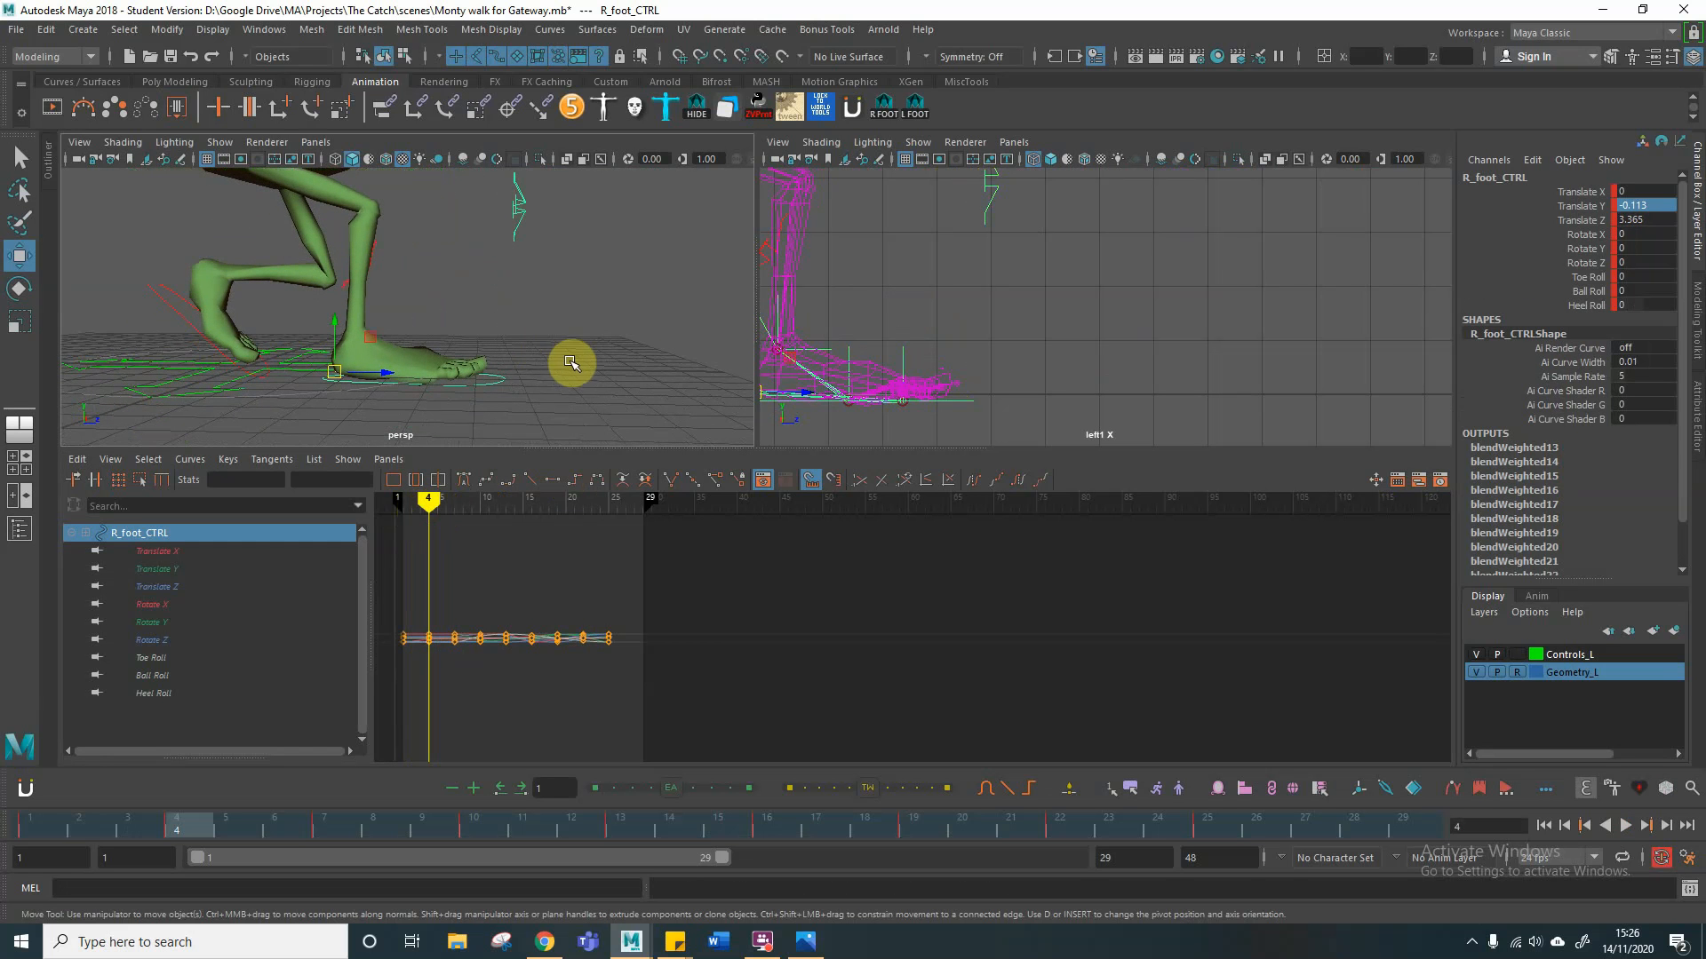
{"action": "left_click", "coordinate": [1579, 222]}
{"action": "left_click", "coordinate": [1665, 221]}
{"action": "key", "text": "ctrl+c"}
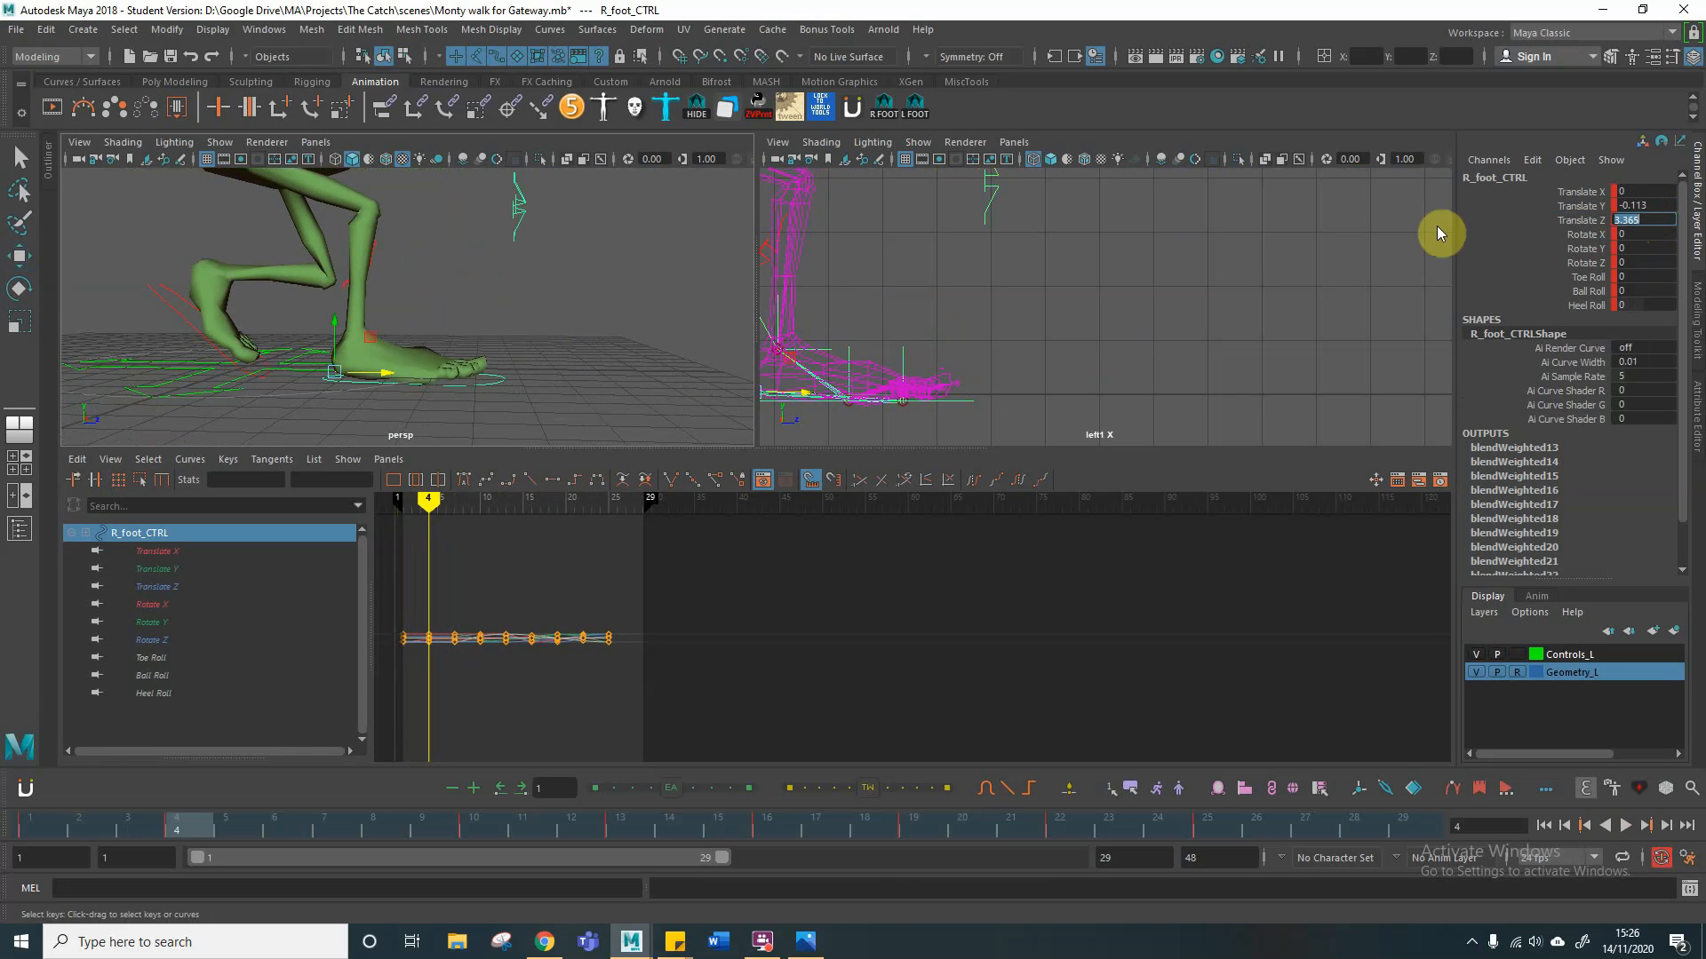
{"action": "left_click", "coordinate": [217, 821]}
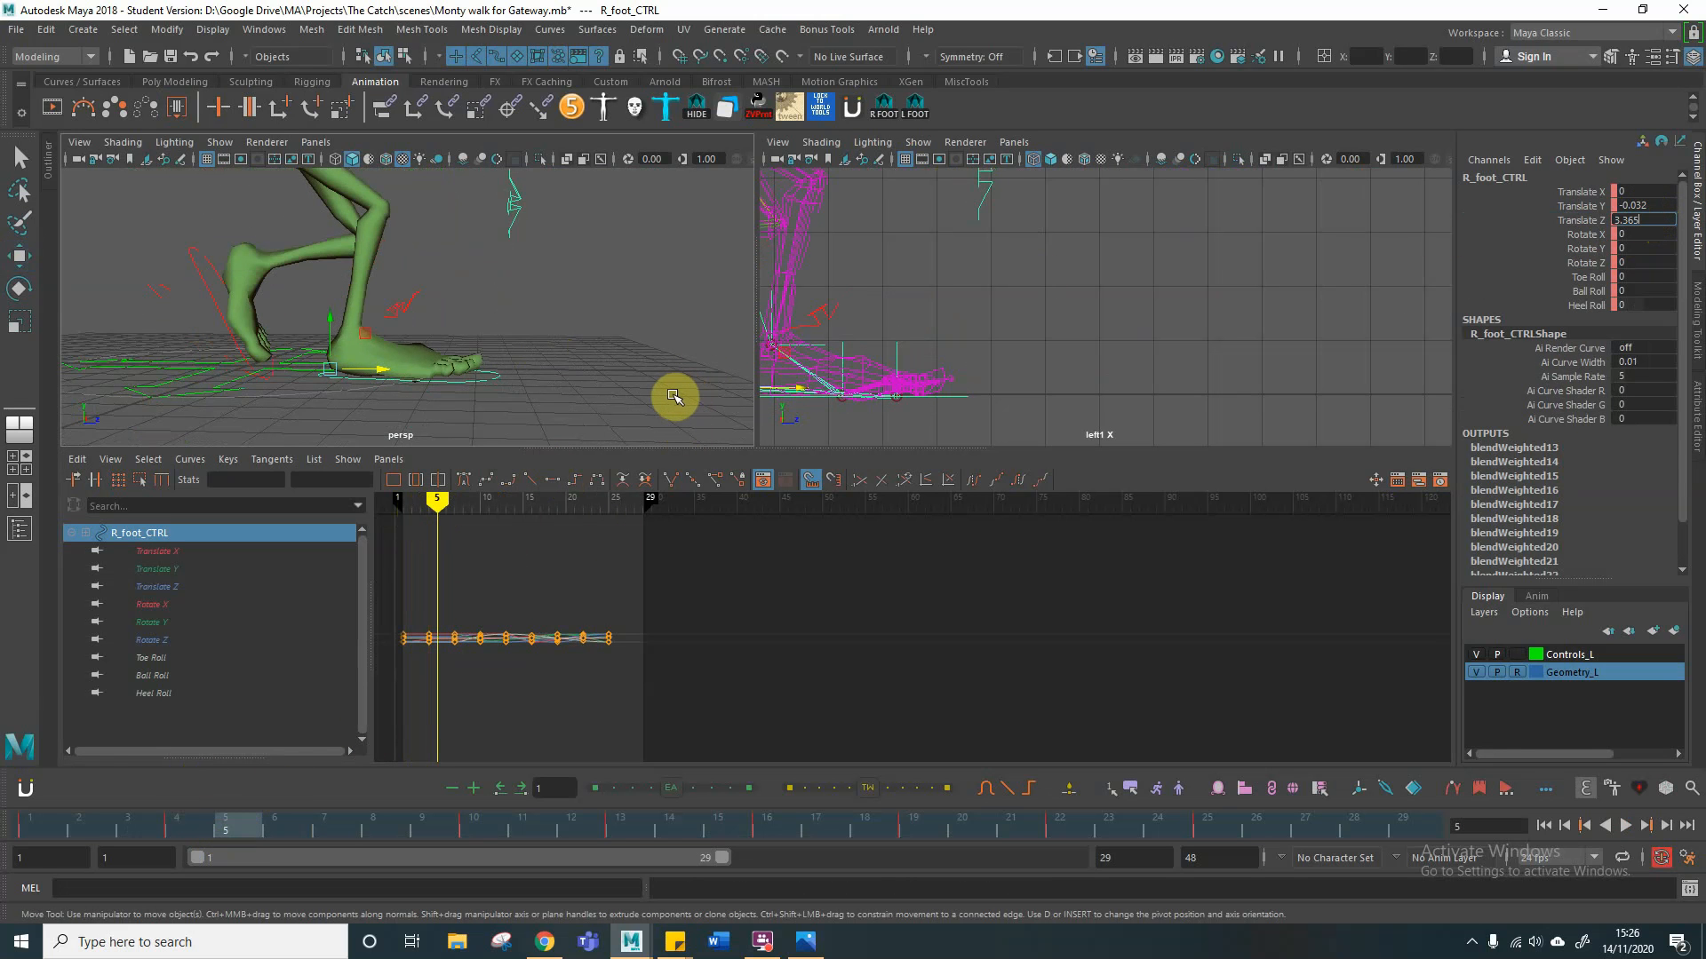
{"action": "key", "text": "Return"}
Step: Set the right foot control's Translate Z to 3.365 at frames 6, 7 and 8
{"action": "left_click", "coordinate": [274, 826]}
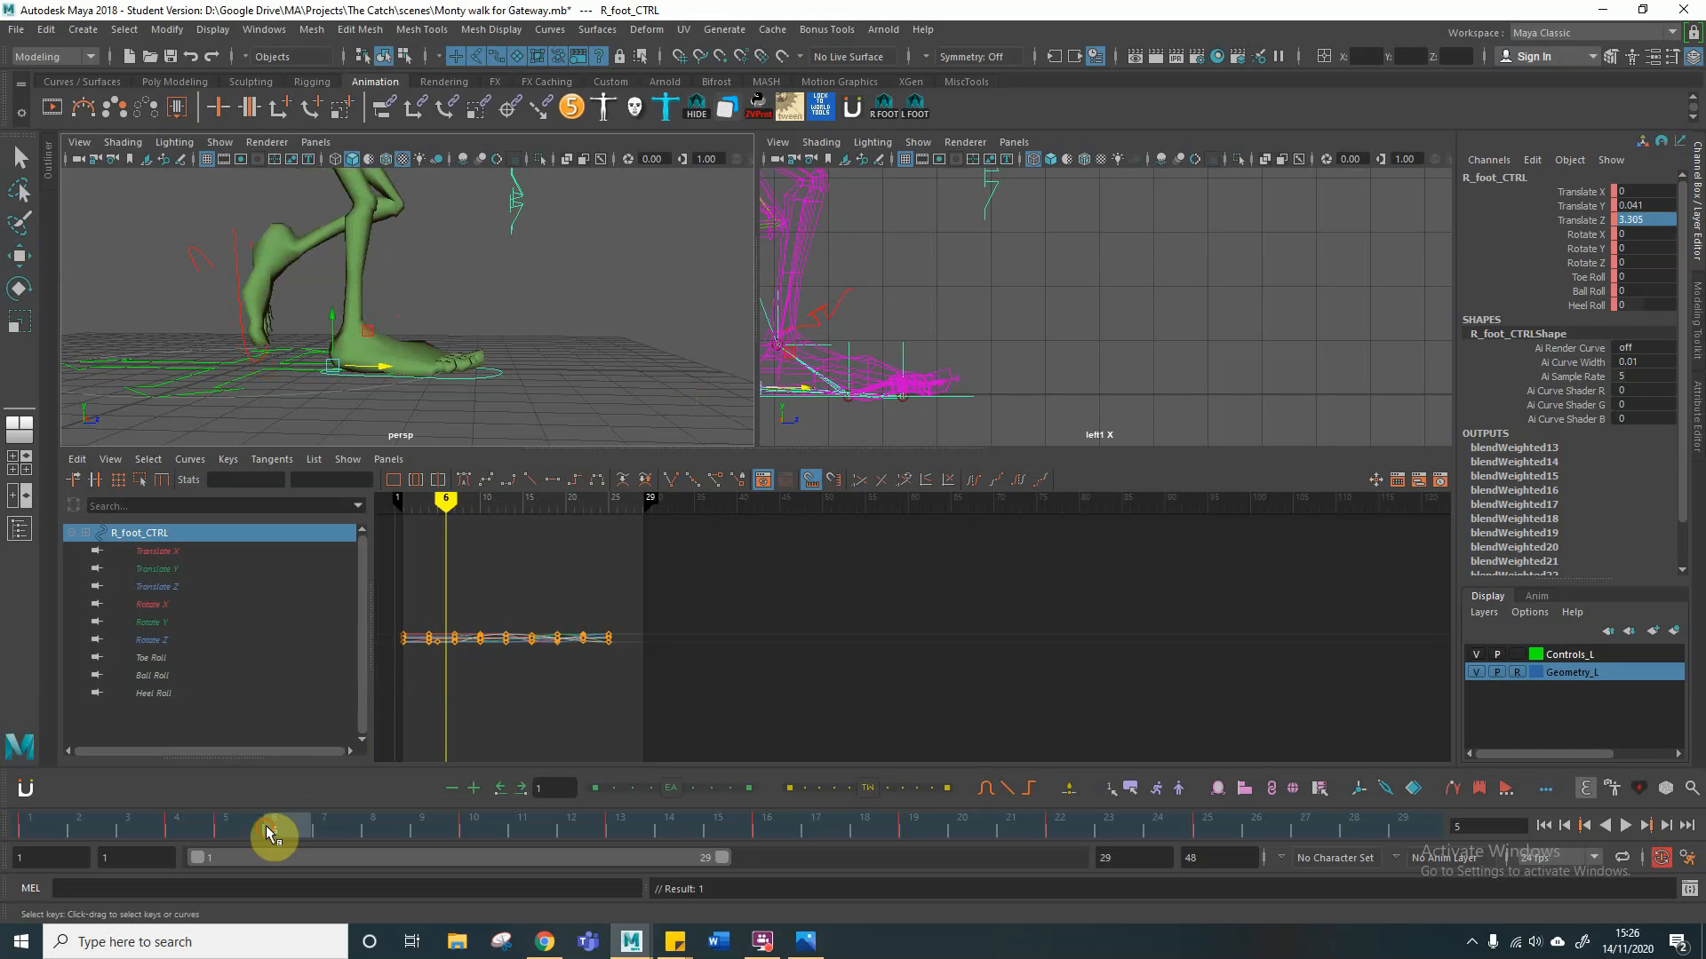
{"action": "key", "text": "ctrl+v"}
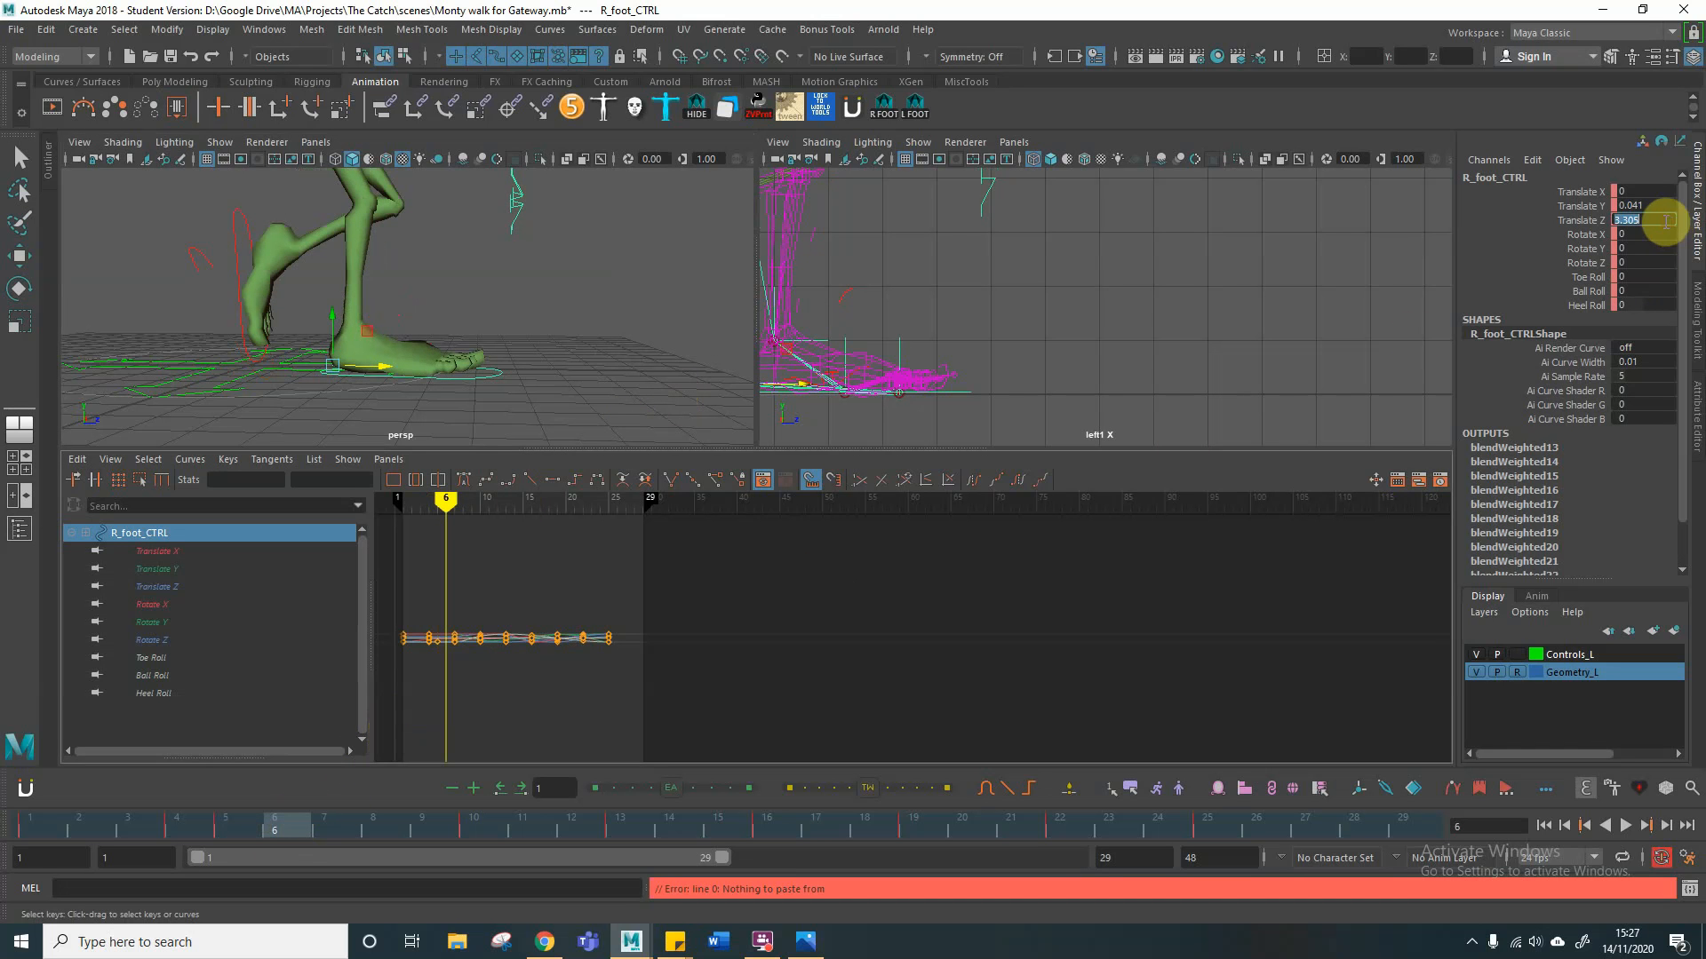
{"action": "key", "text": "Return"}
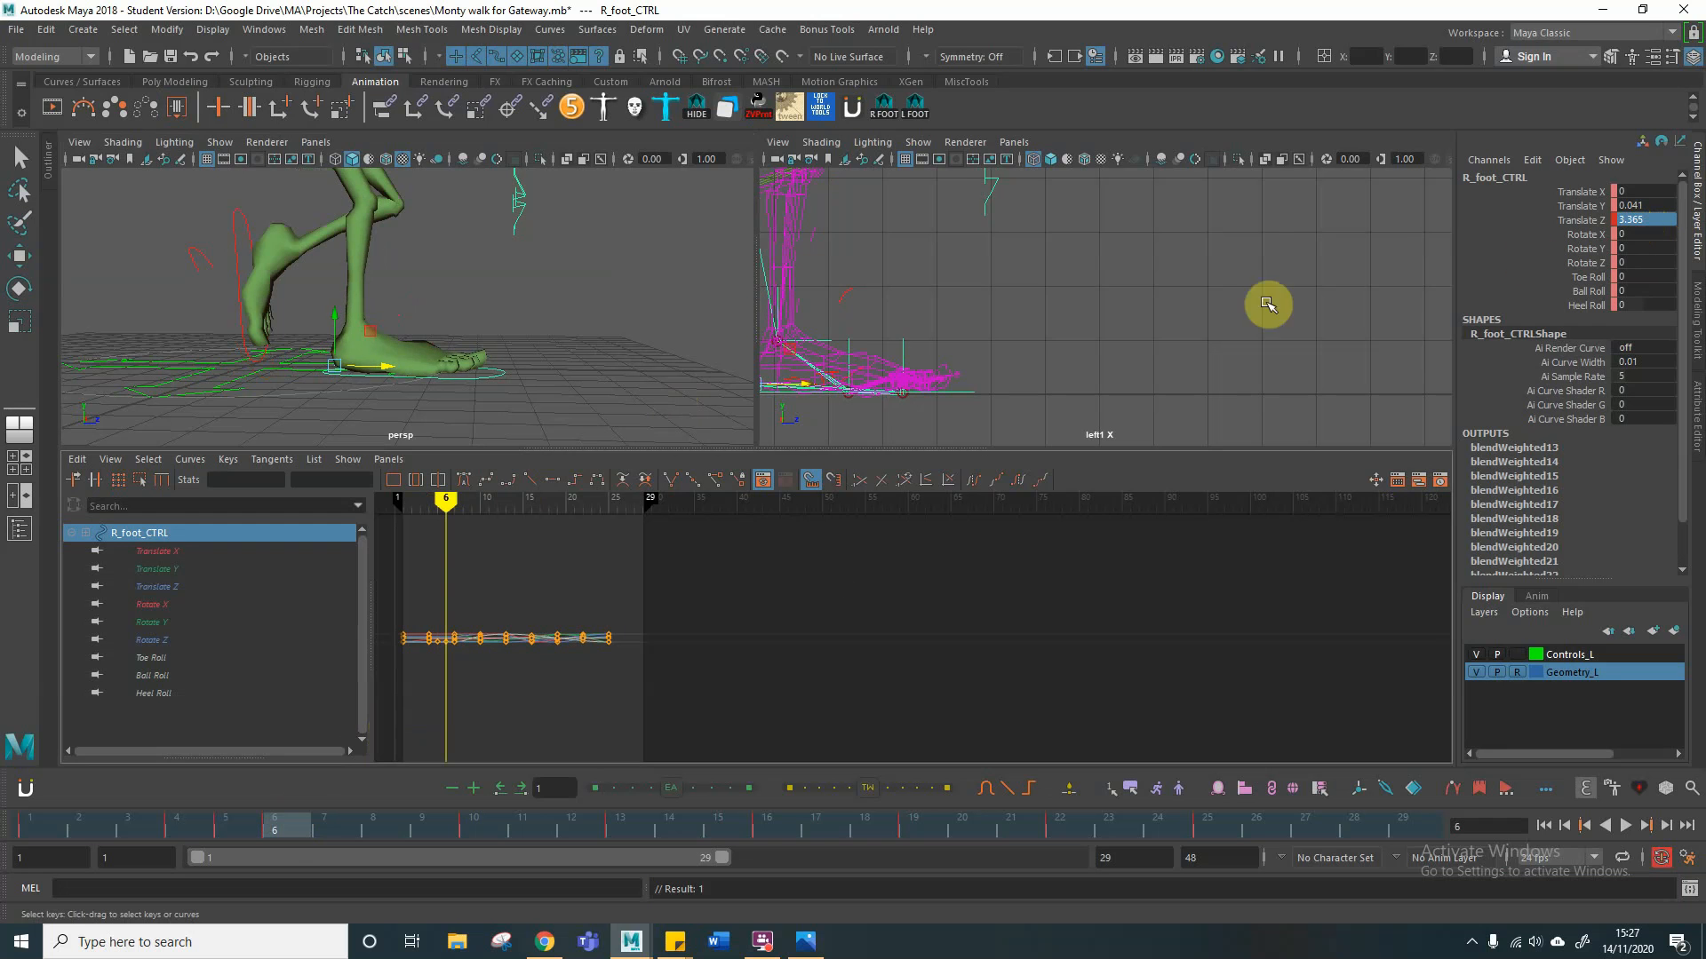
{"action": "left_click", "coordinate": [320, 821]}
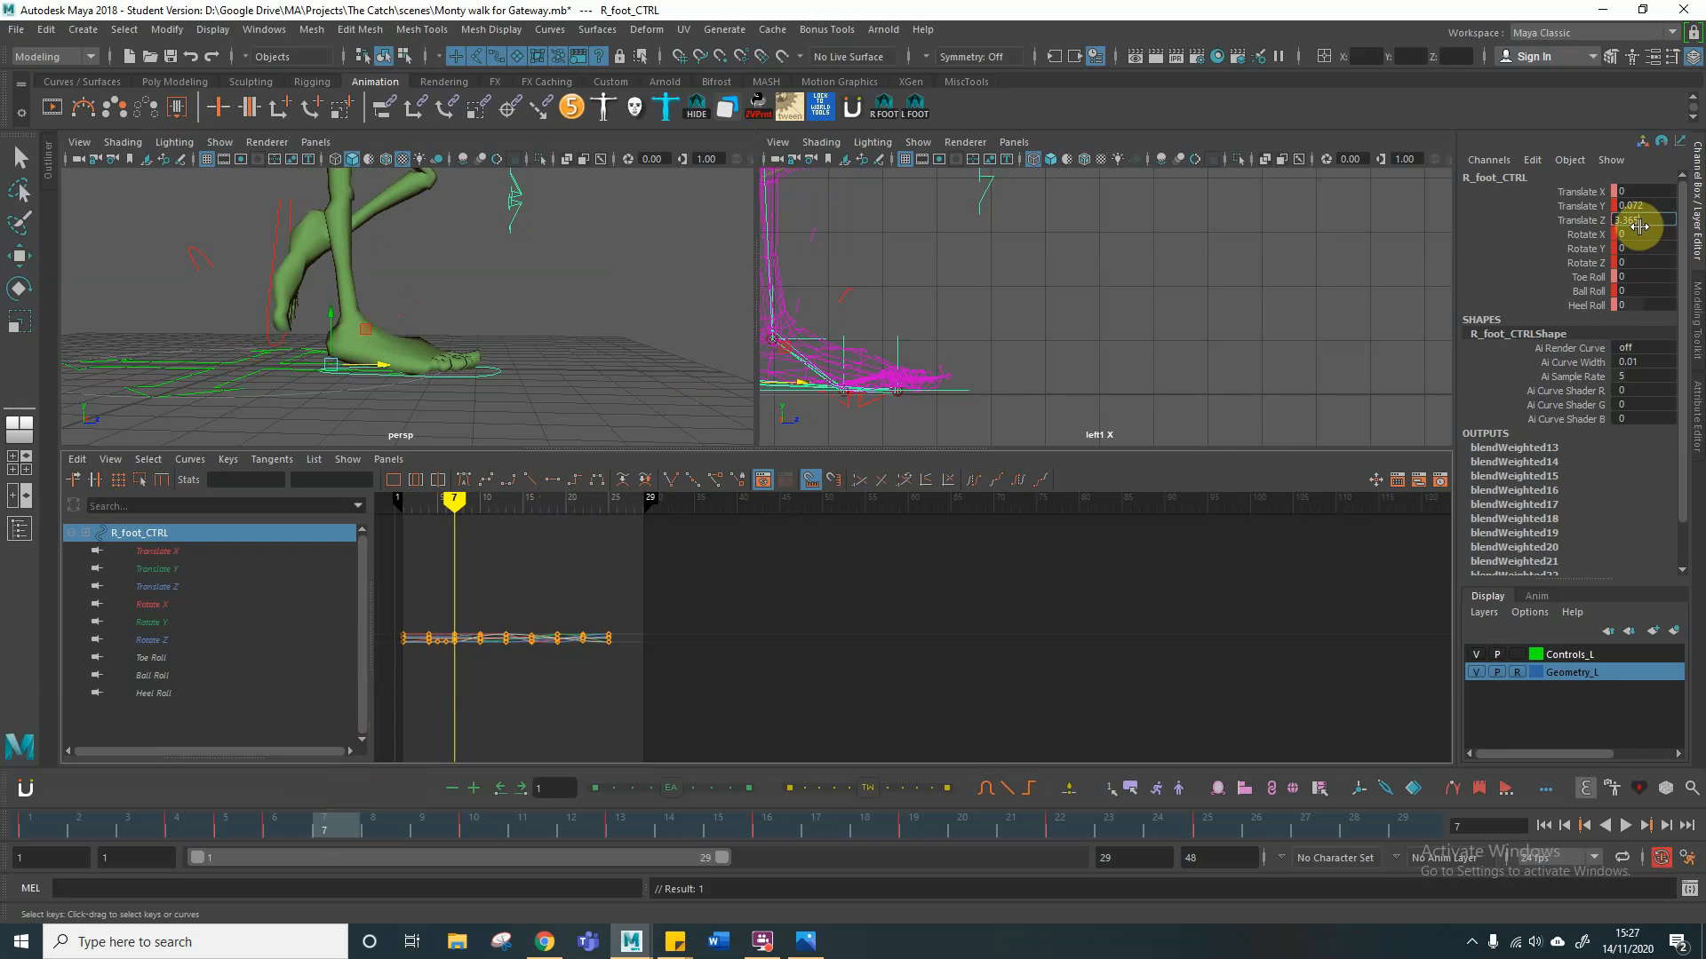
{"action": "key", "text": "Return"}
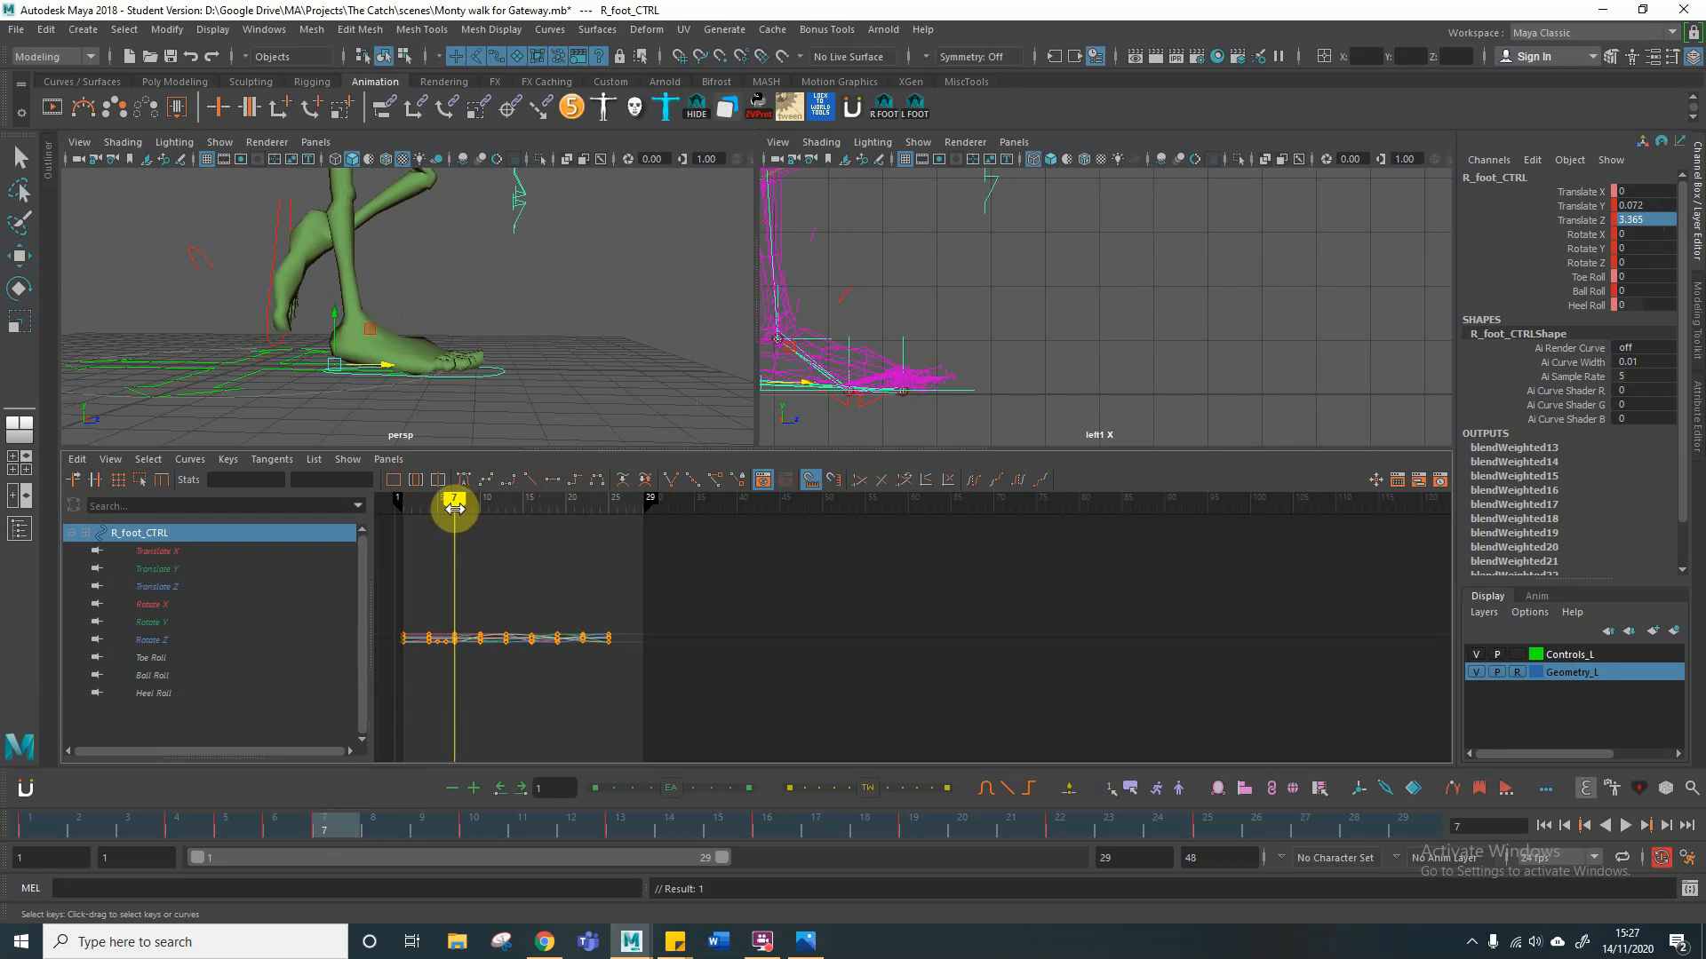
{"action": "left_click", "coordinate": [371, 827]}
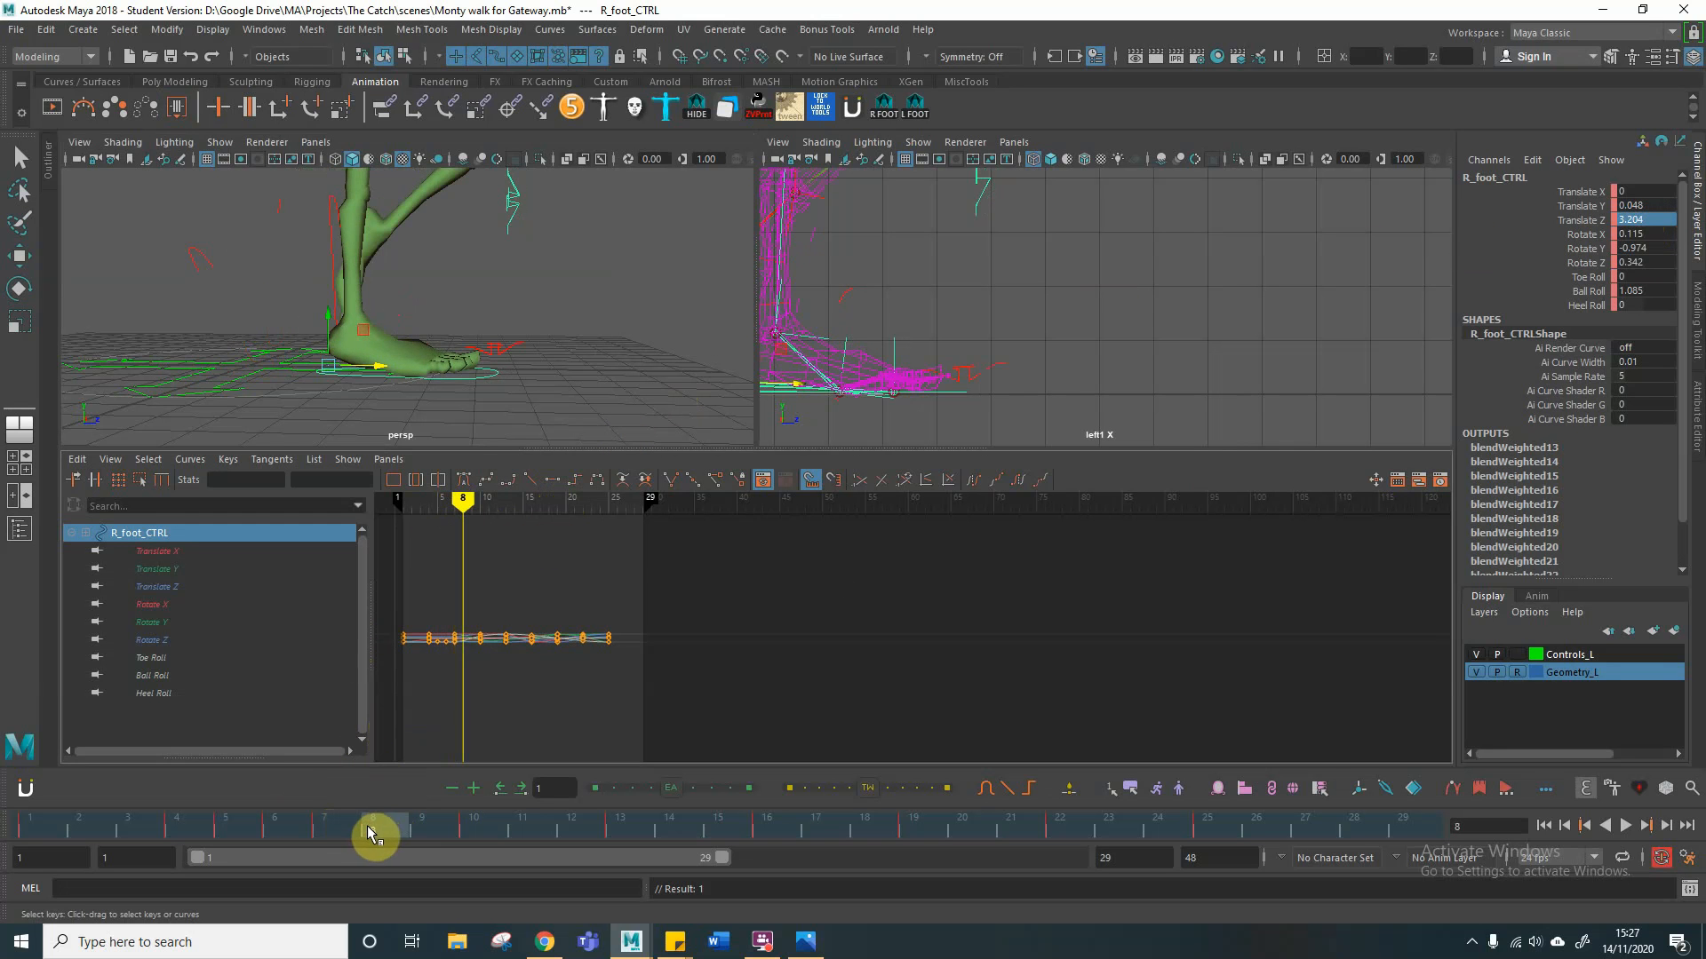
{"action": "left_click", "coordinate": [1663, 216]}
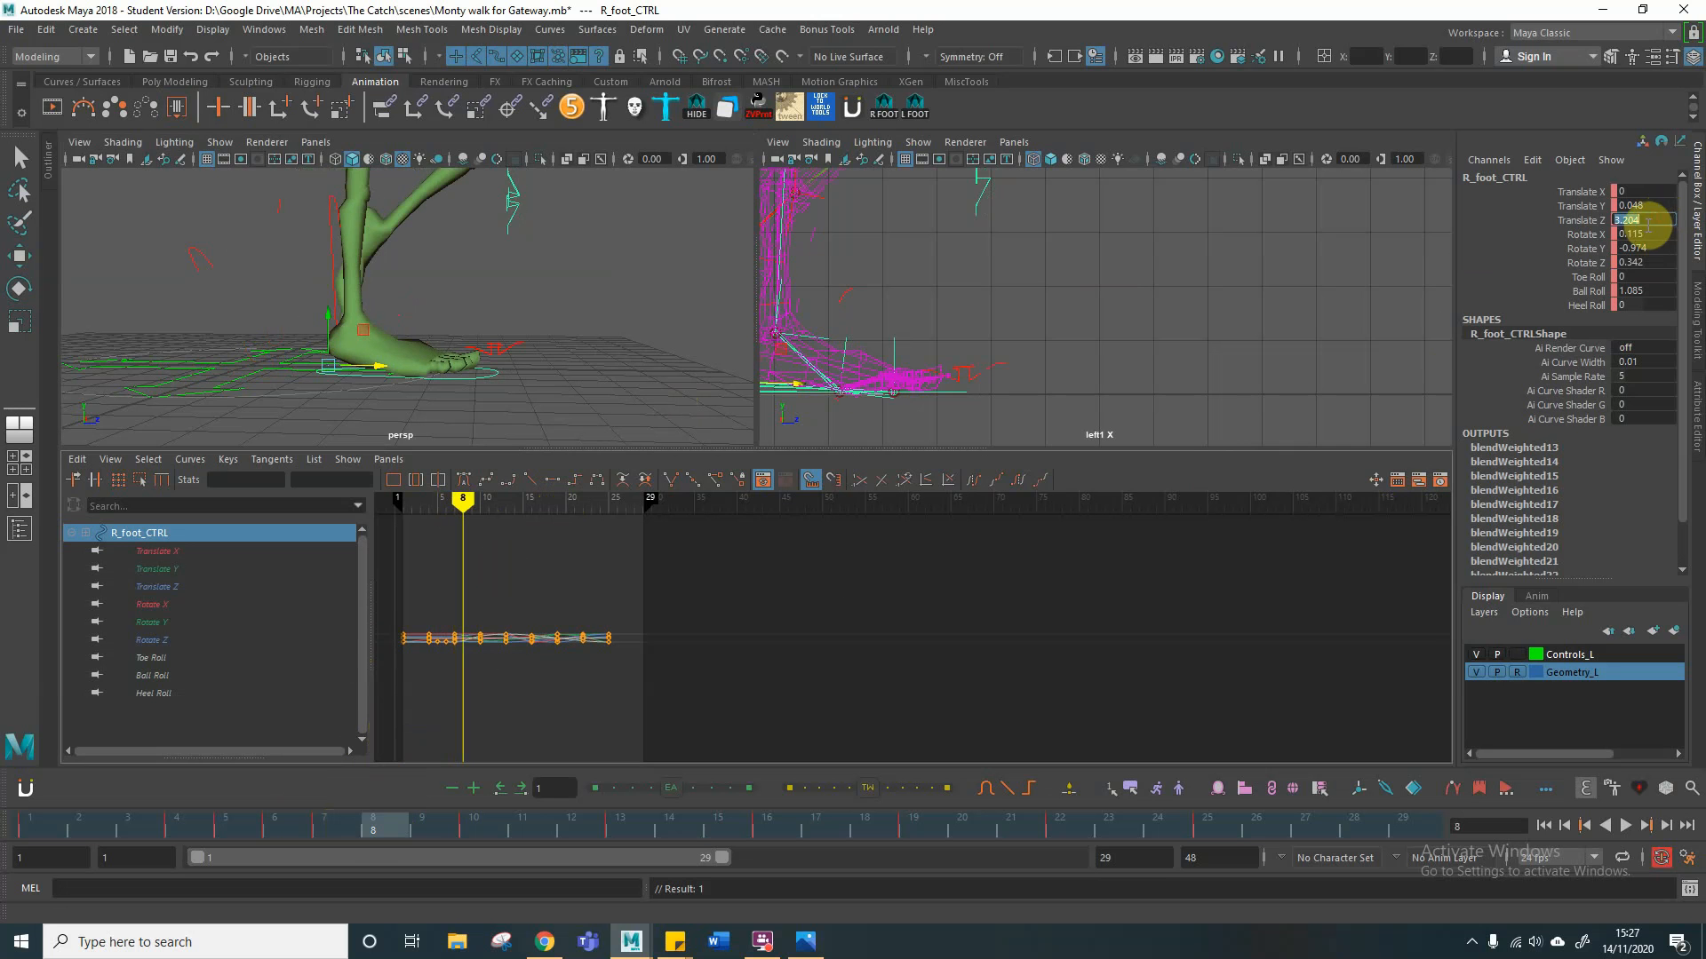
{"action": "key", "text": "Return"}
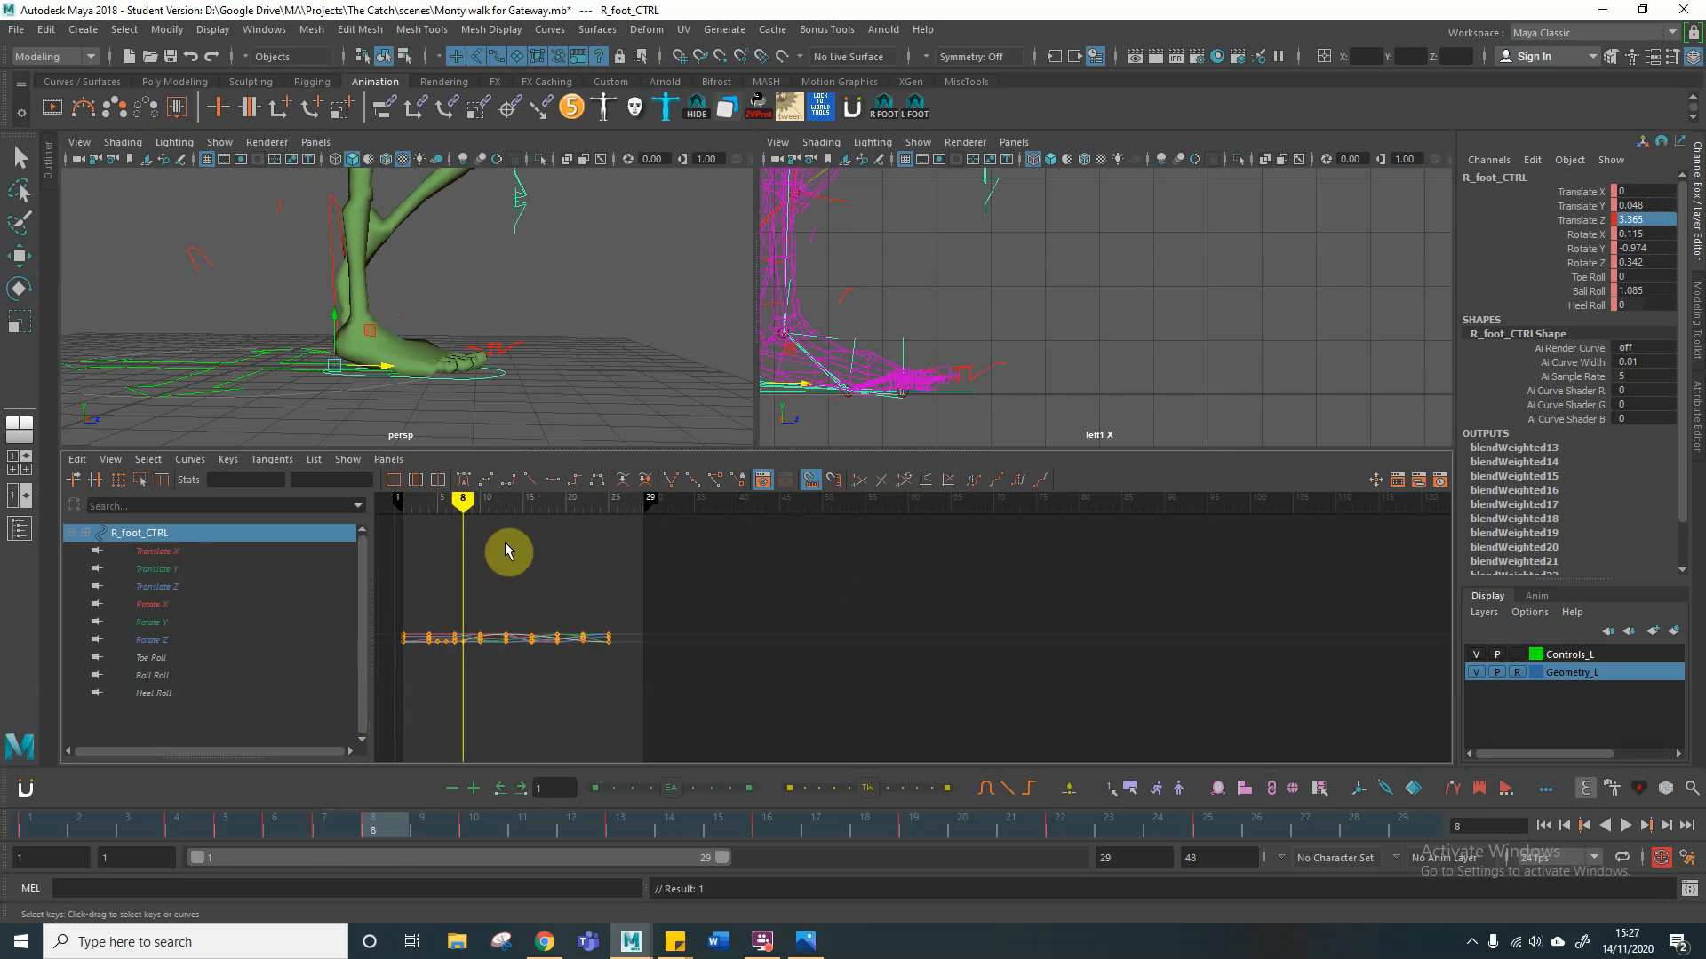
Step: Raise the right foot control at frame 4 to about 0.036 in Translate Y and check the motion
{"action": "mouse_move", "coordinate": [463, 500]}
{"action": "left_mouse_down"}
{"action": "mouse_move", "coordinate": [396, 509]}
{"action": "mouse_move", "coordinate": [490, 510]}
{"action": "mouse_move", "coordinate": [428, 515]}
{"action": "left_mouse_up"}
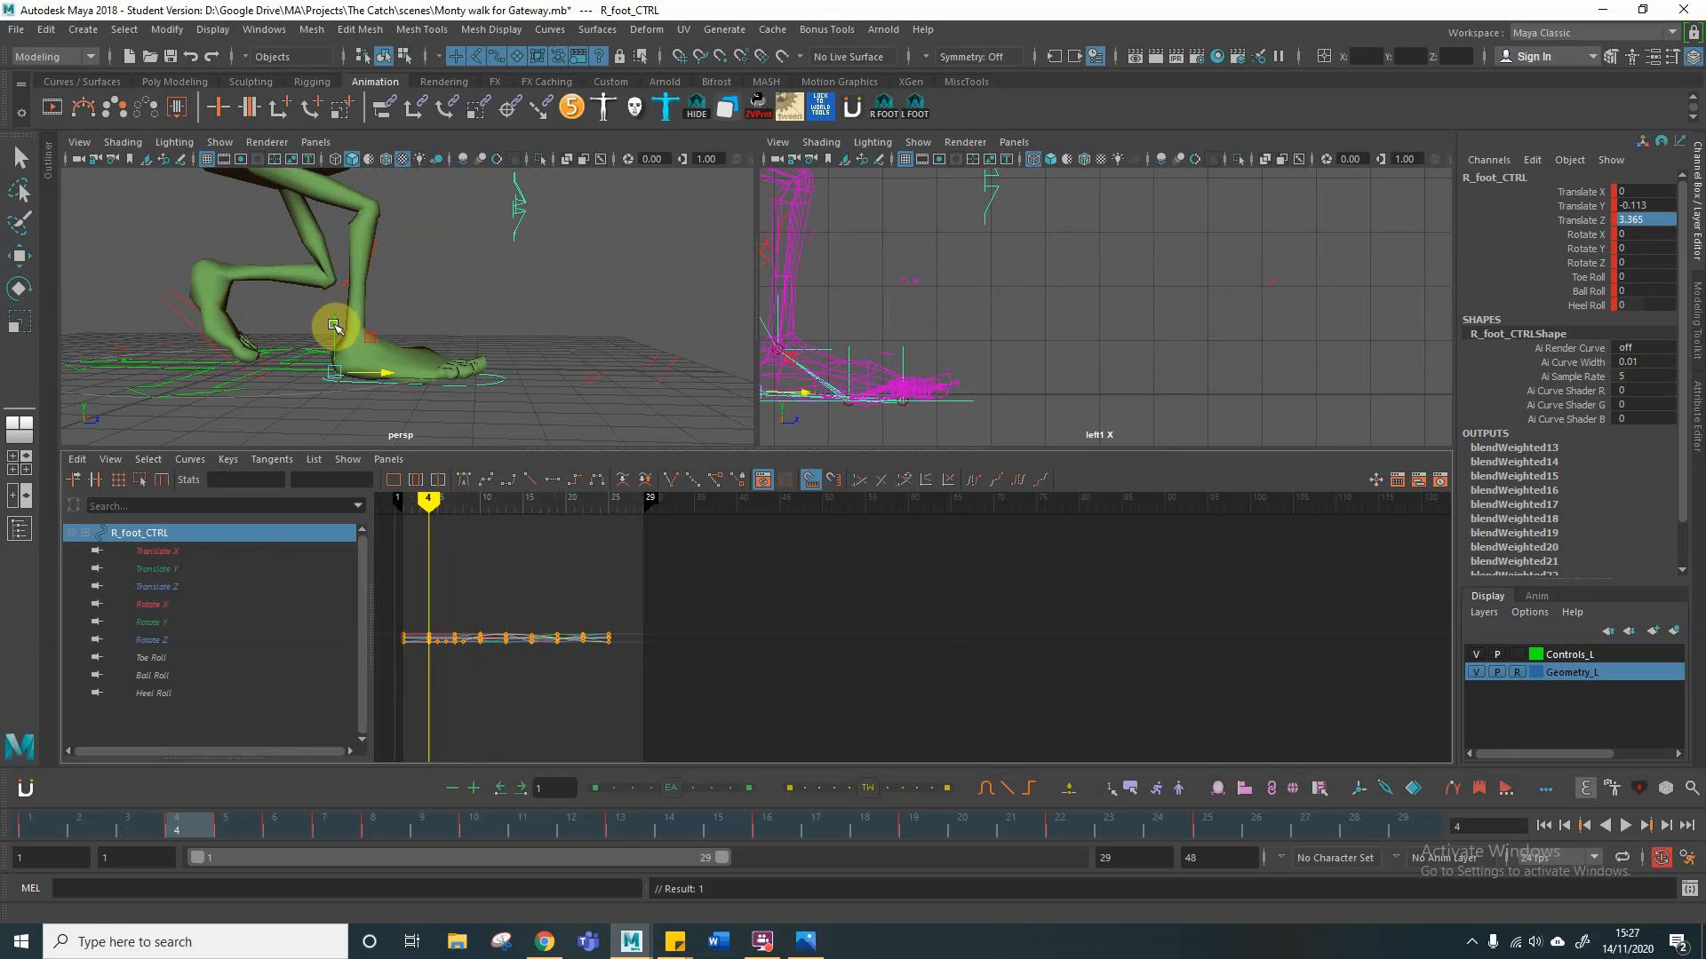
{"action": "left_click_drag", "start_coordinate": [334, 326], "coordinate": [334, 319]}
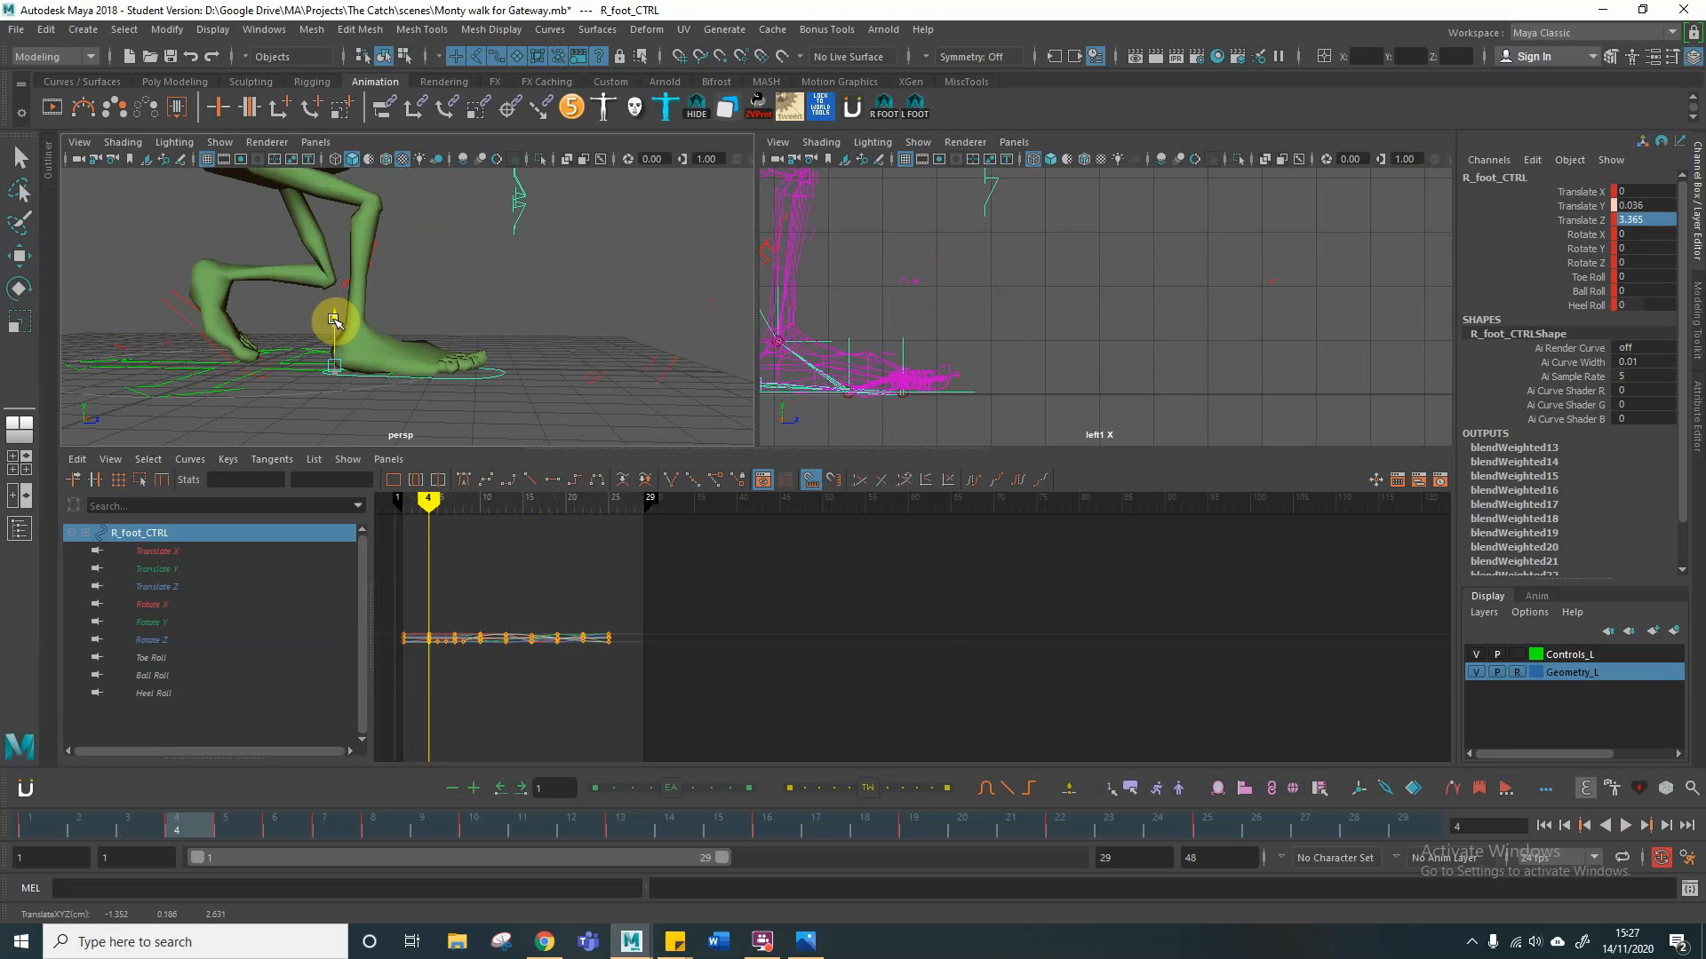
{"action": "key", "text": "alt+v"}
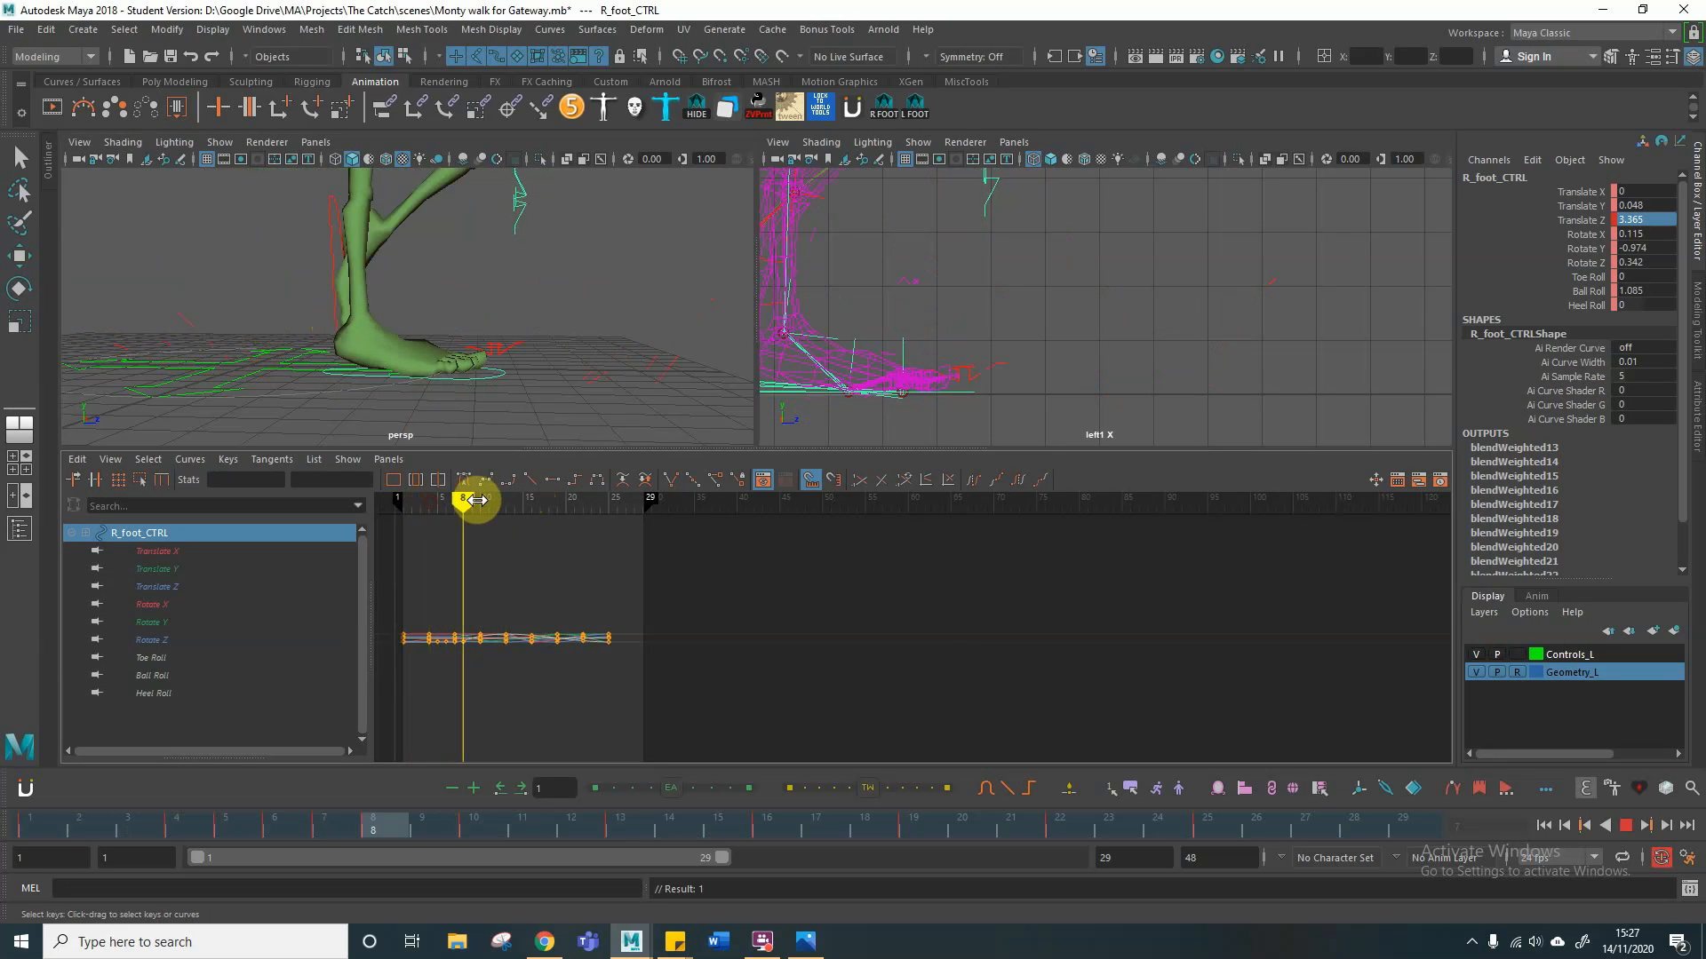
Step: Re-enter the frame 4 Translate Z value of 3.365 on the right foot control at frames 5 through 8
{"action": "left_click_drag", "start_coordinate": [456, 500], "coordinate": [428, 502]}
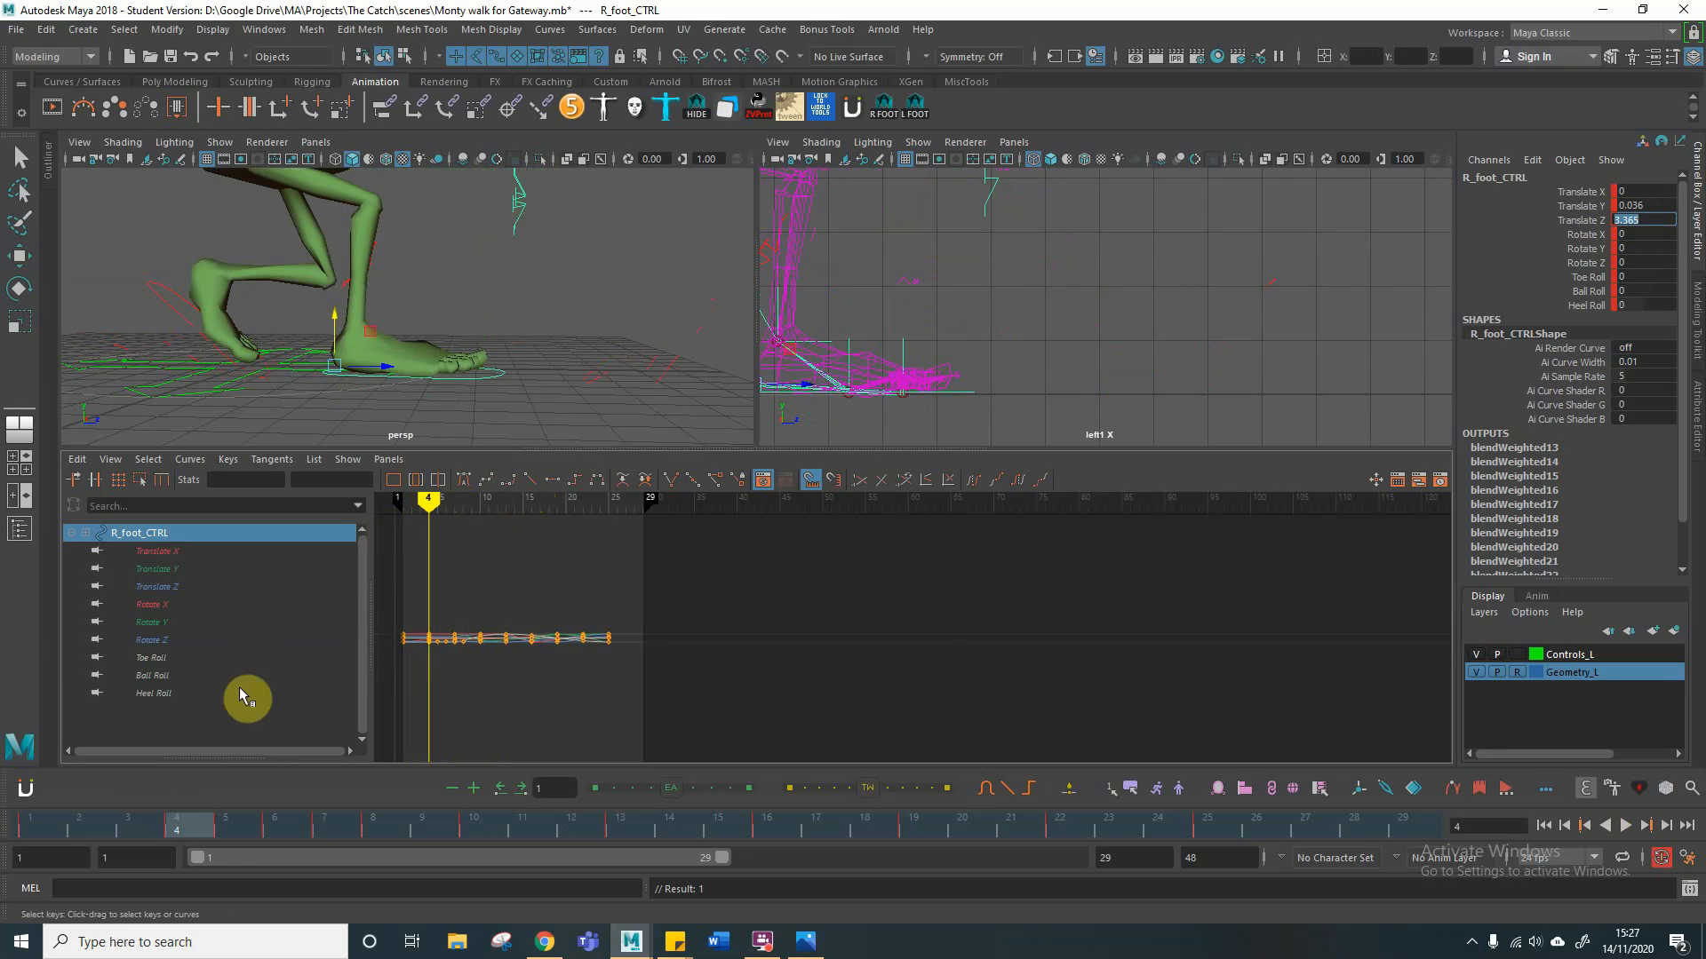
{"action": "left_click", "coordinate": [219, 817]}
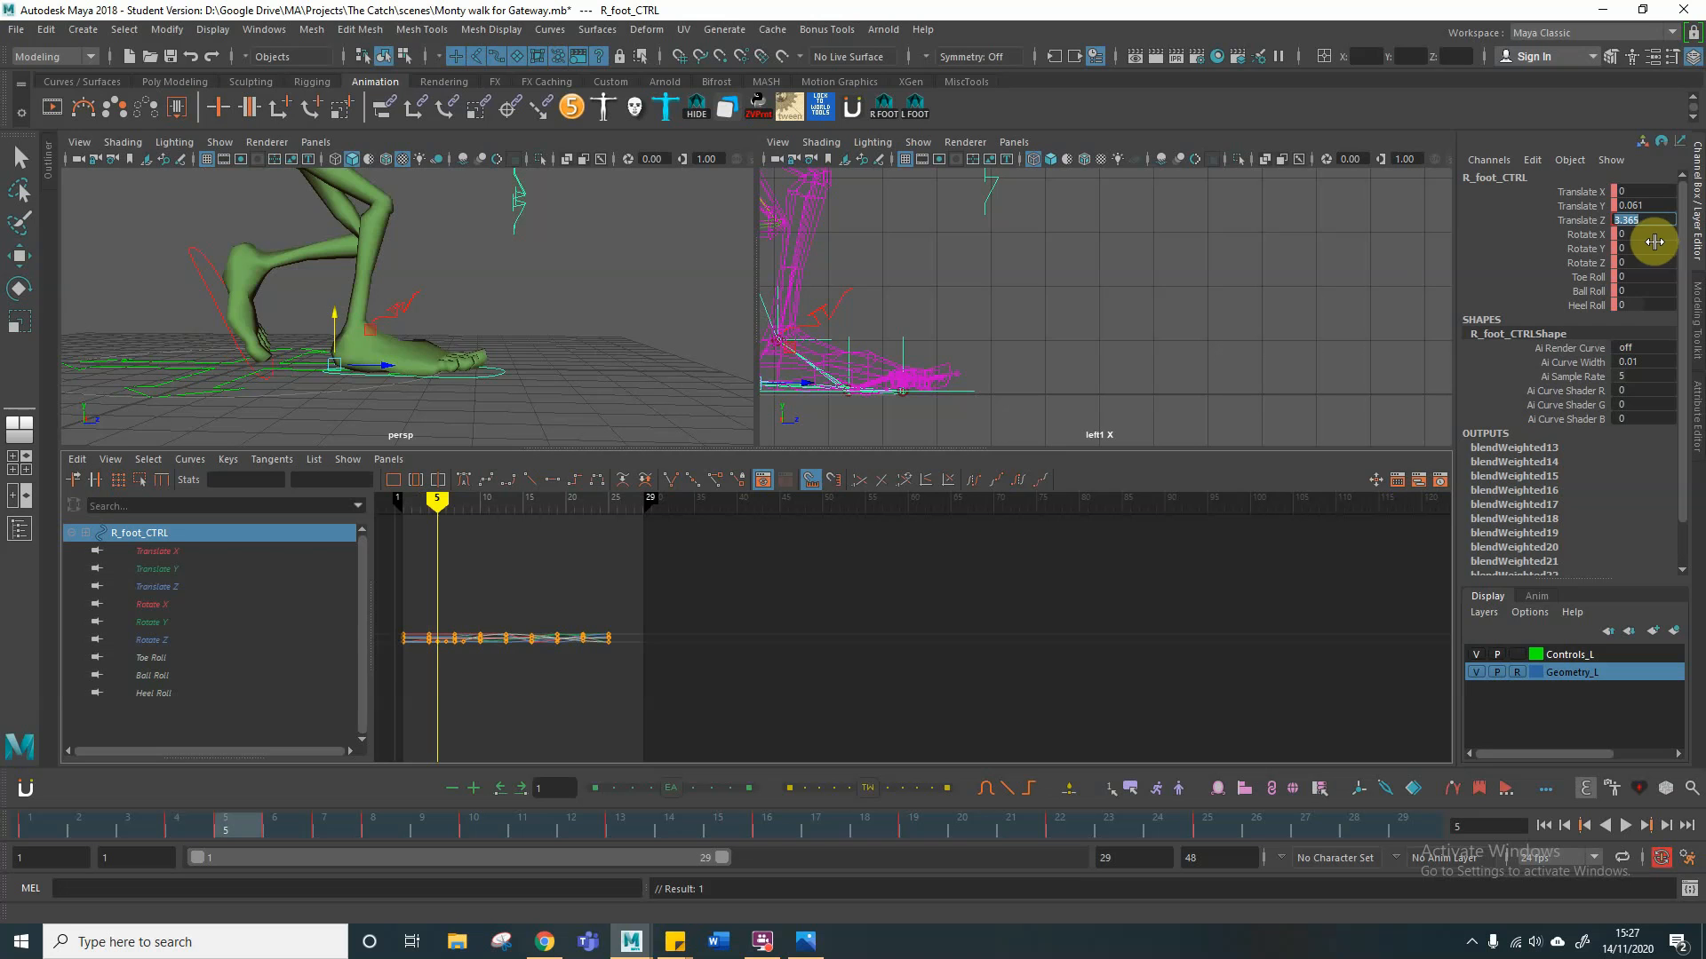
{"action": "left_click", "coordinate": [623, 460]}
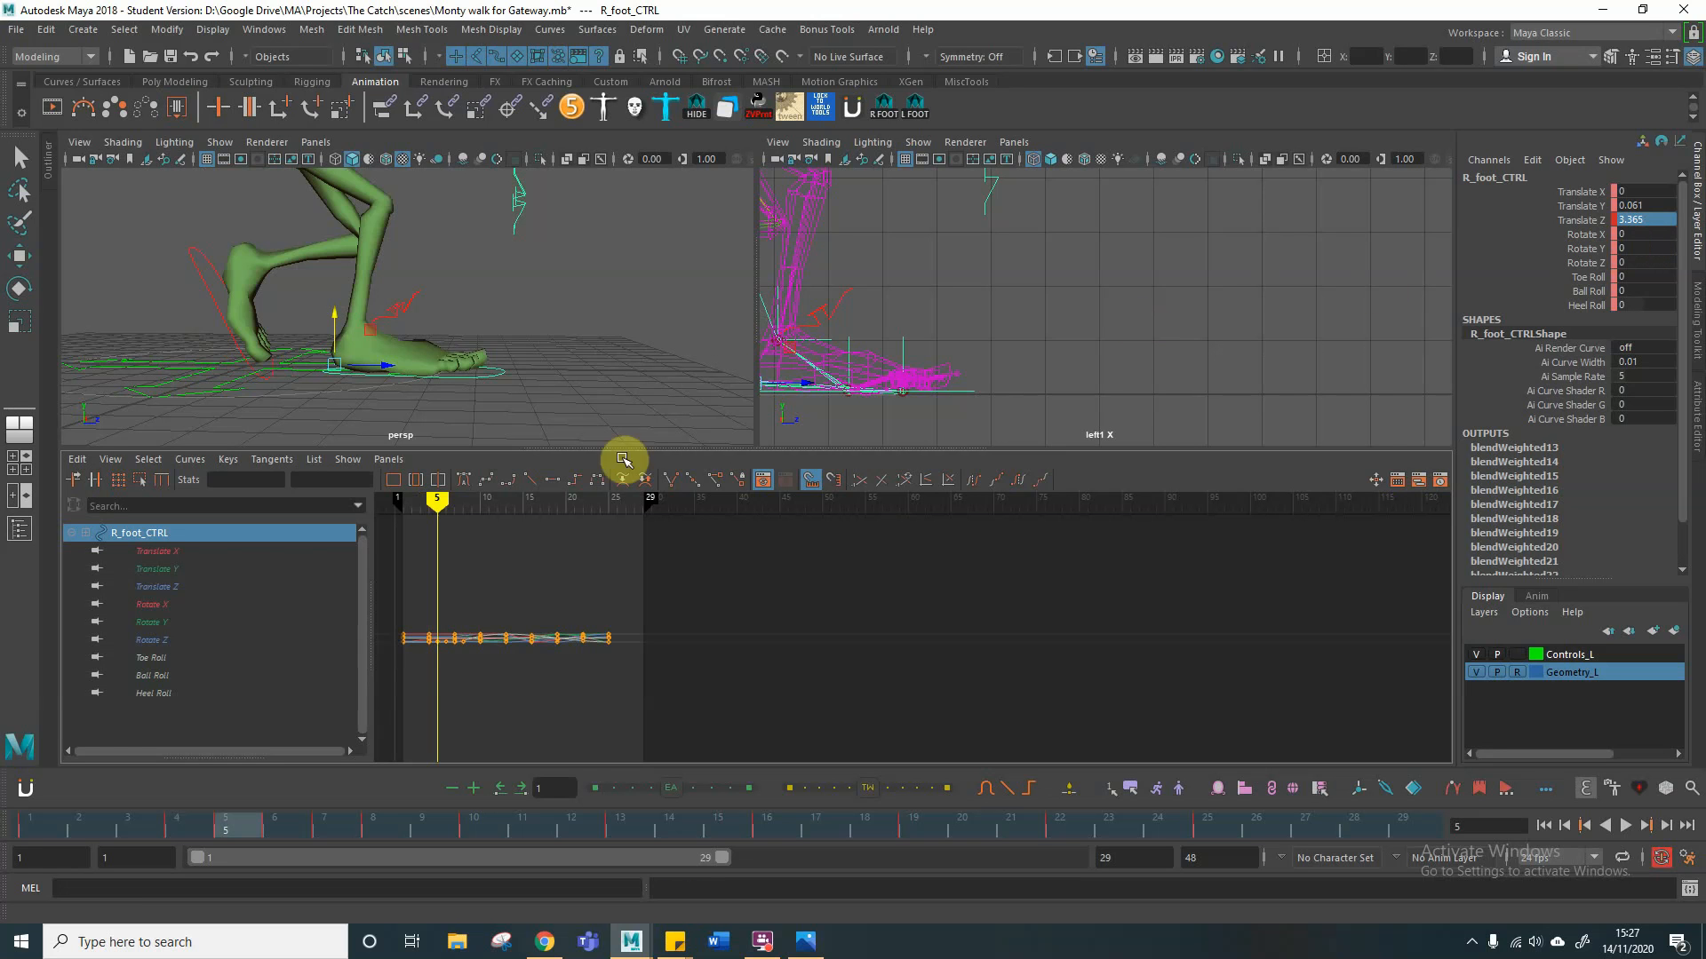
{"action": "left_click", "coordinate": [268, 828]}
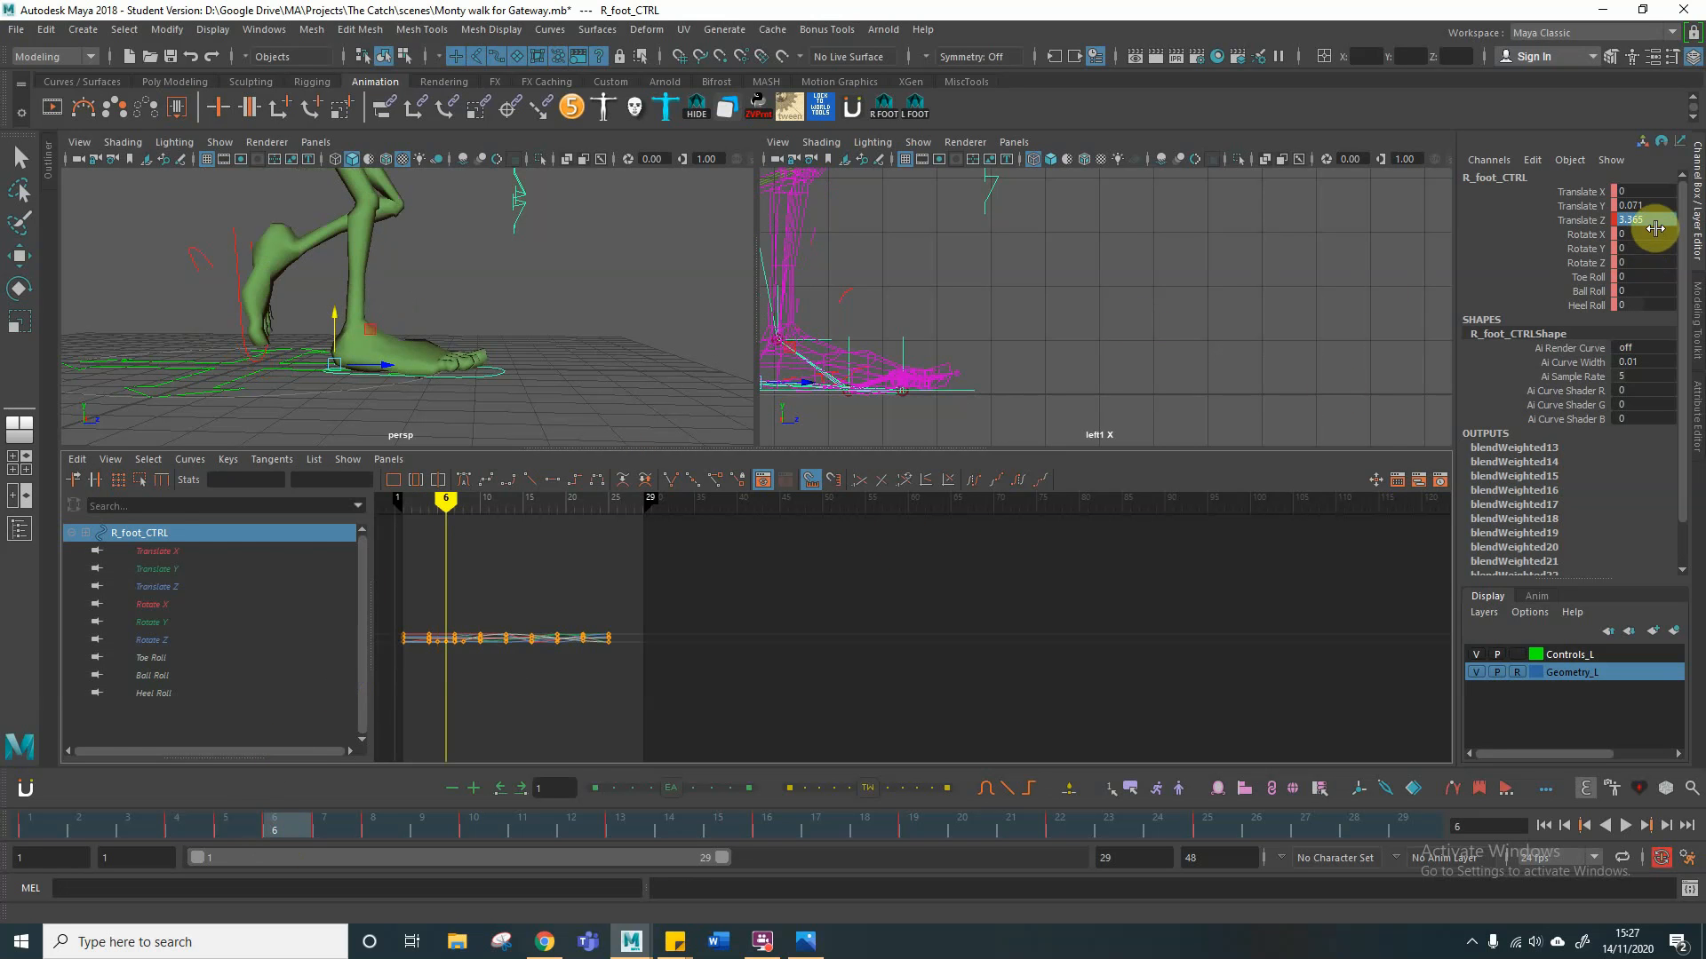
{"action": "key", "text": "ctrl+v"}
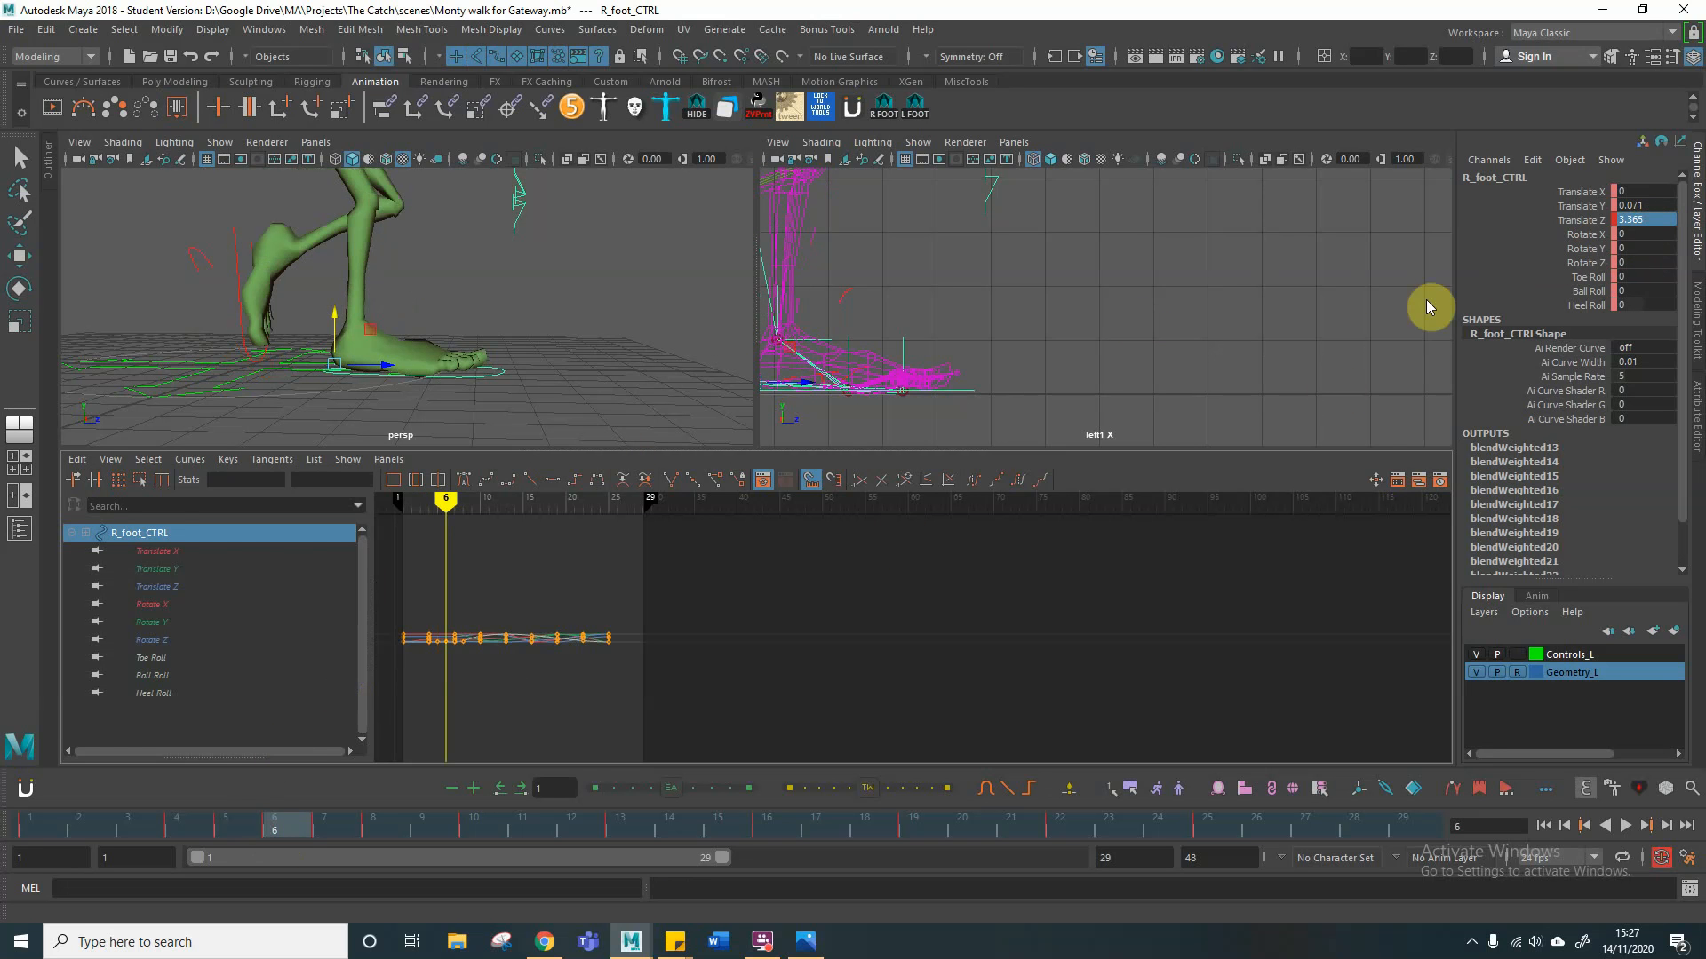
{"action": "left_click", "coordinate": [322, 824]}
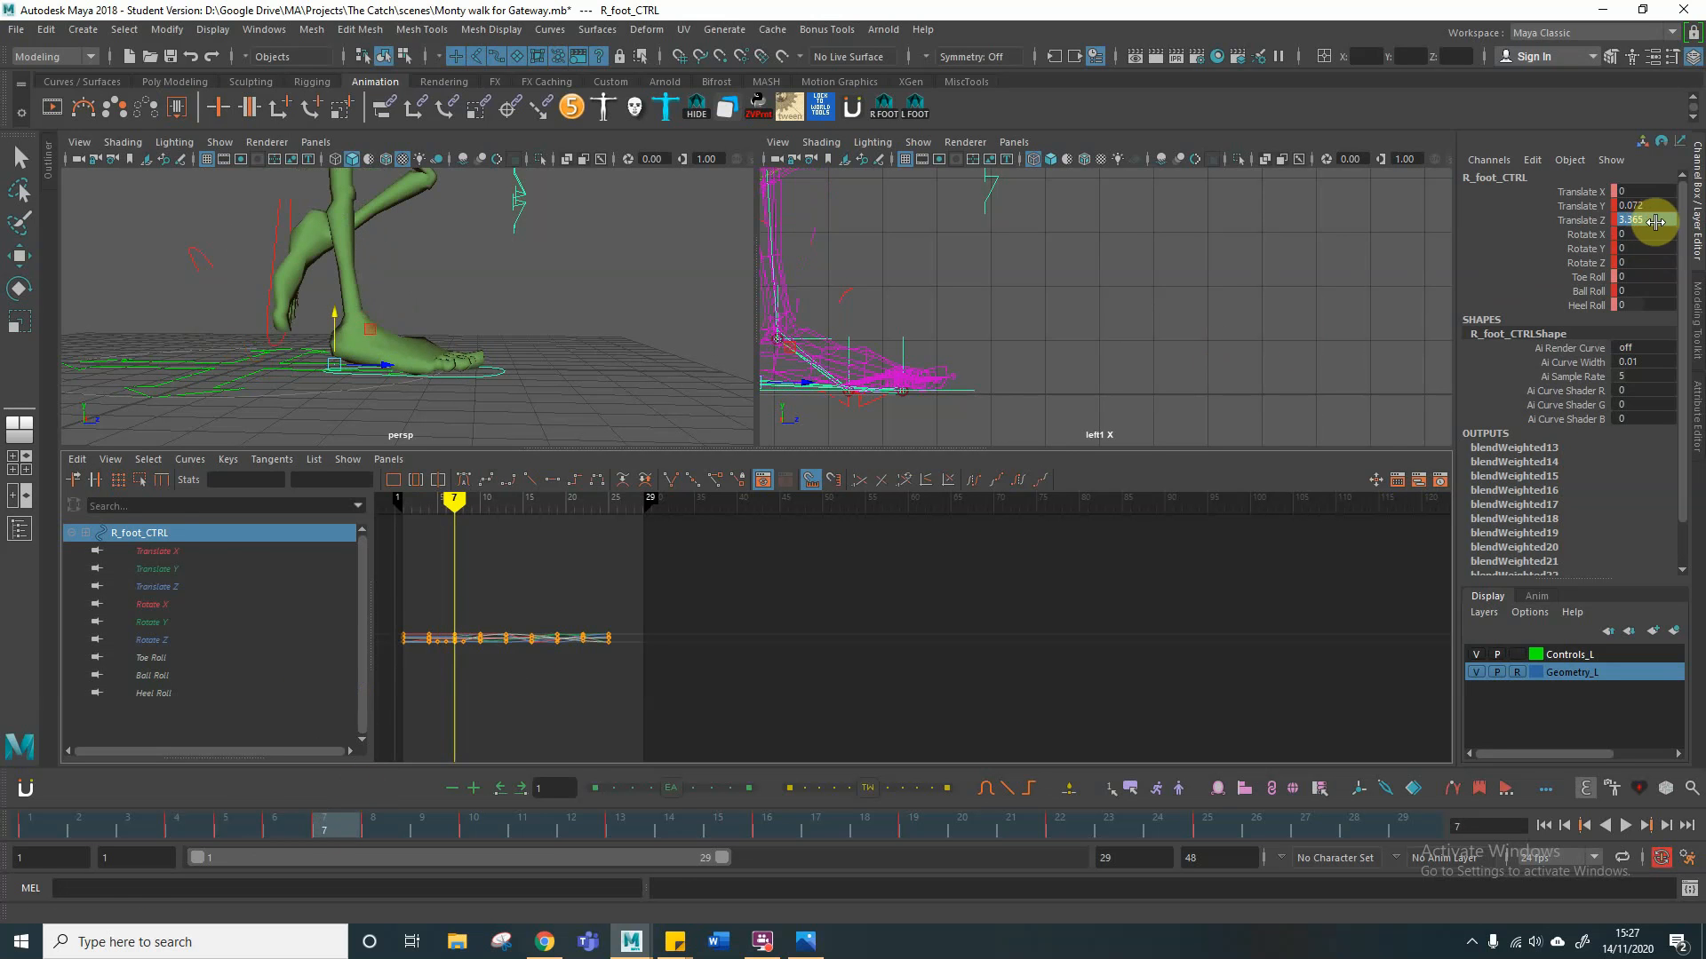
{"action": "key", "text": "Return"}
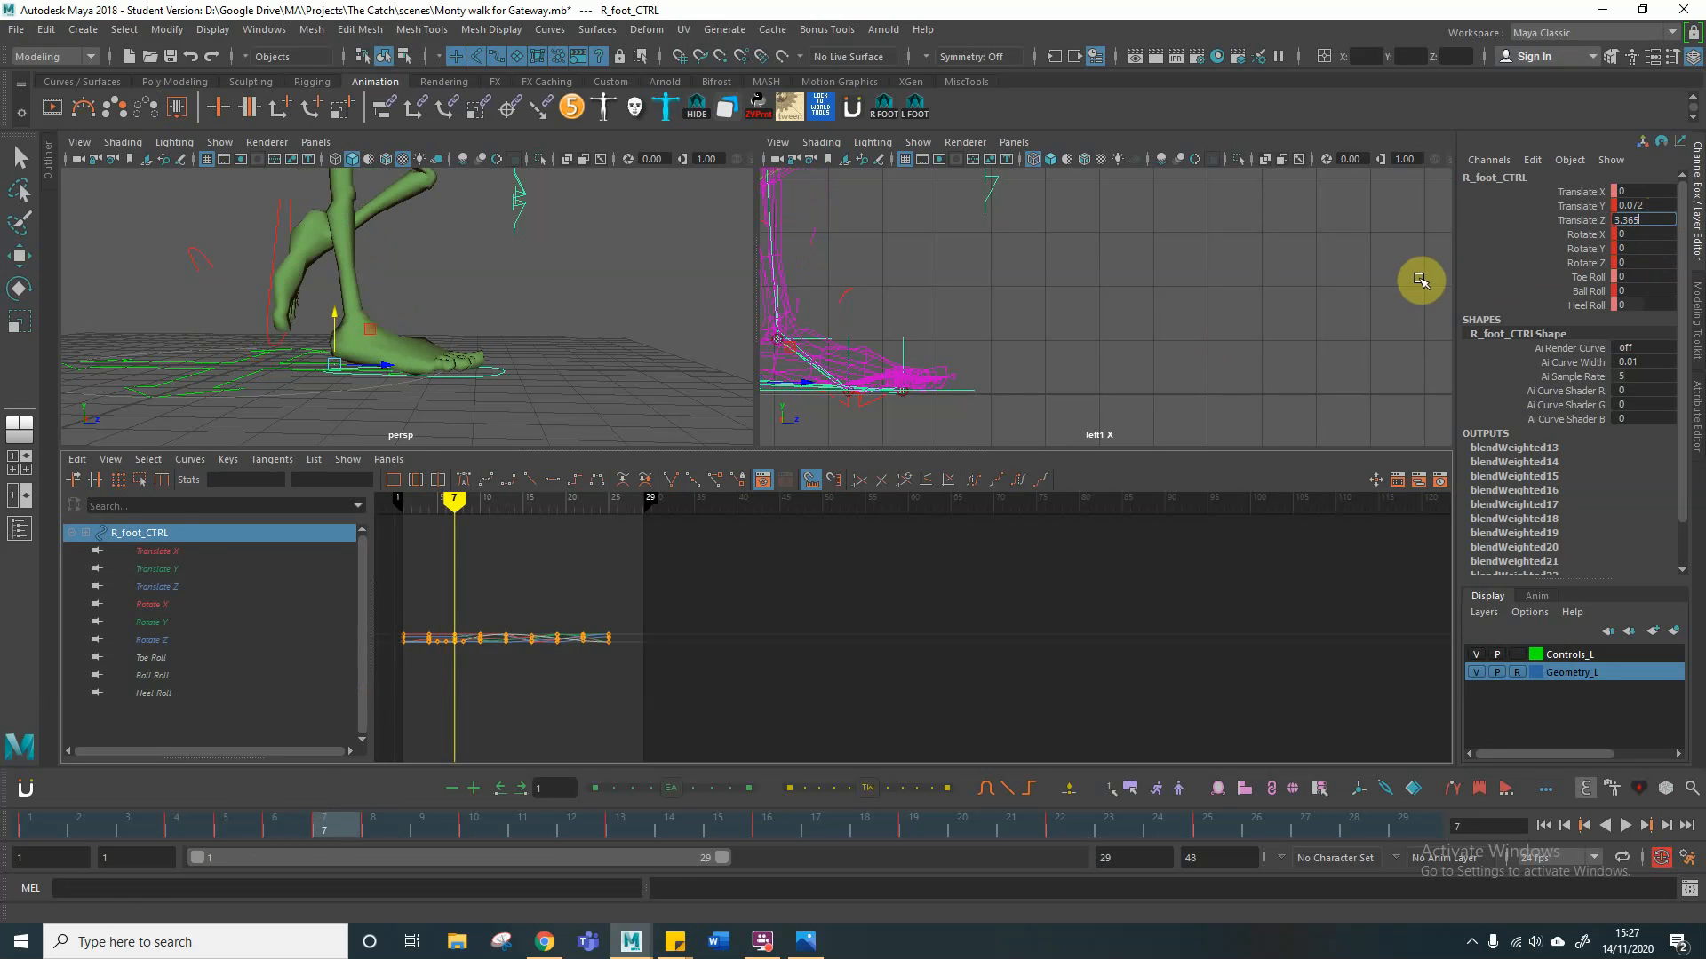
{"action": "left_click", "coordinate": [374, 826]}
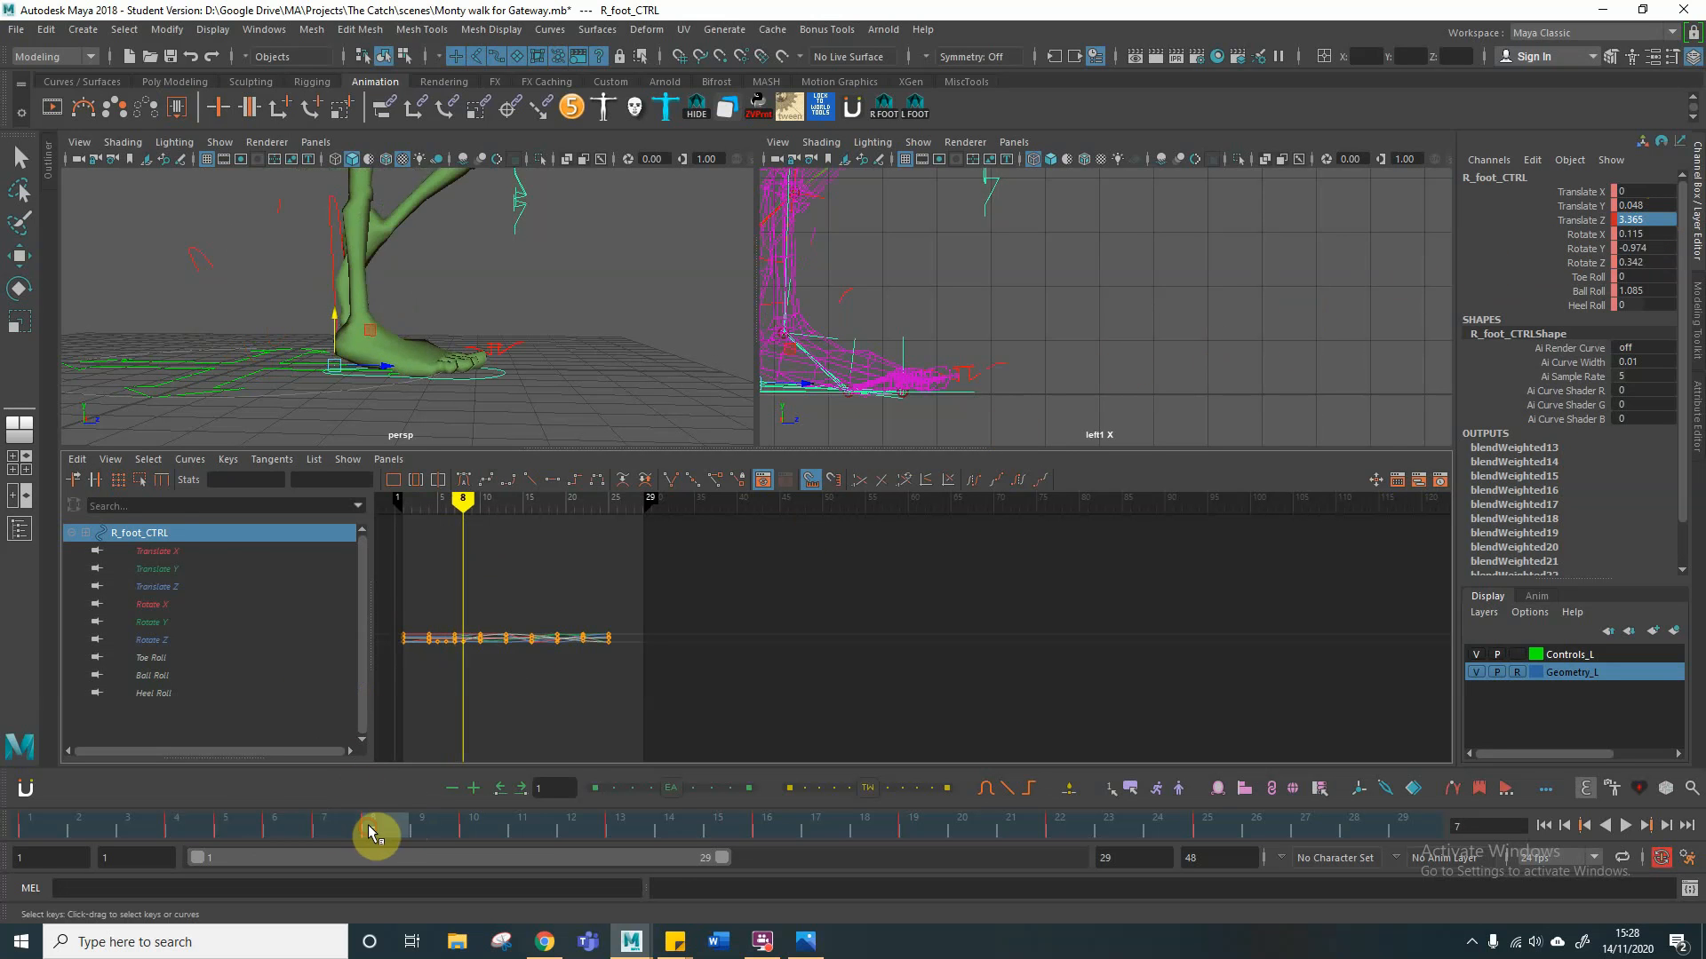
{"action": "left_click", "coordinate": [1650, 218]}
{"action": "key", "text": "Return"}
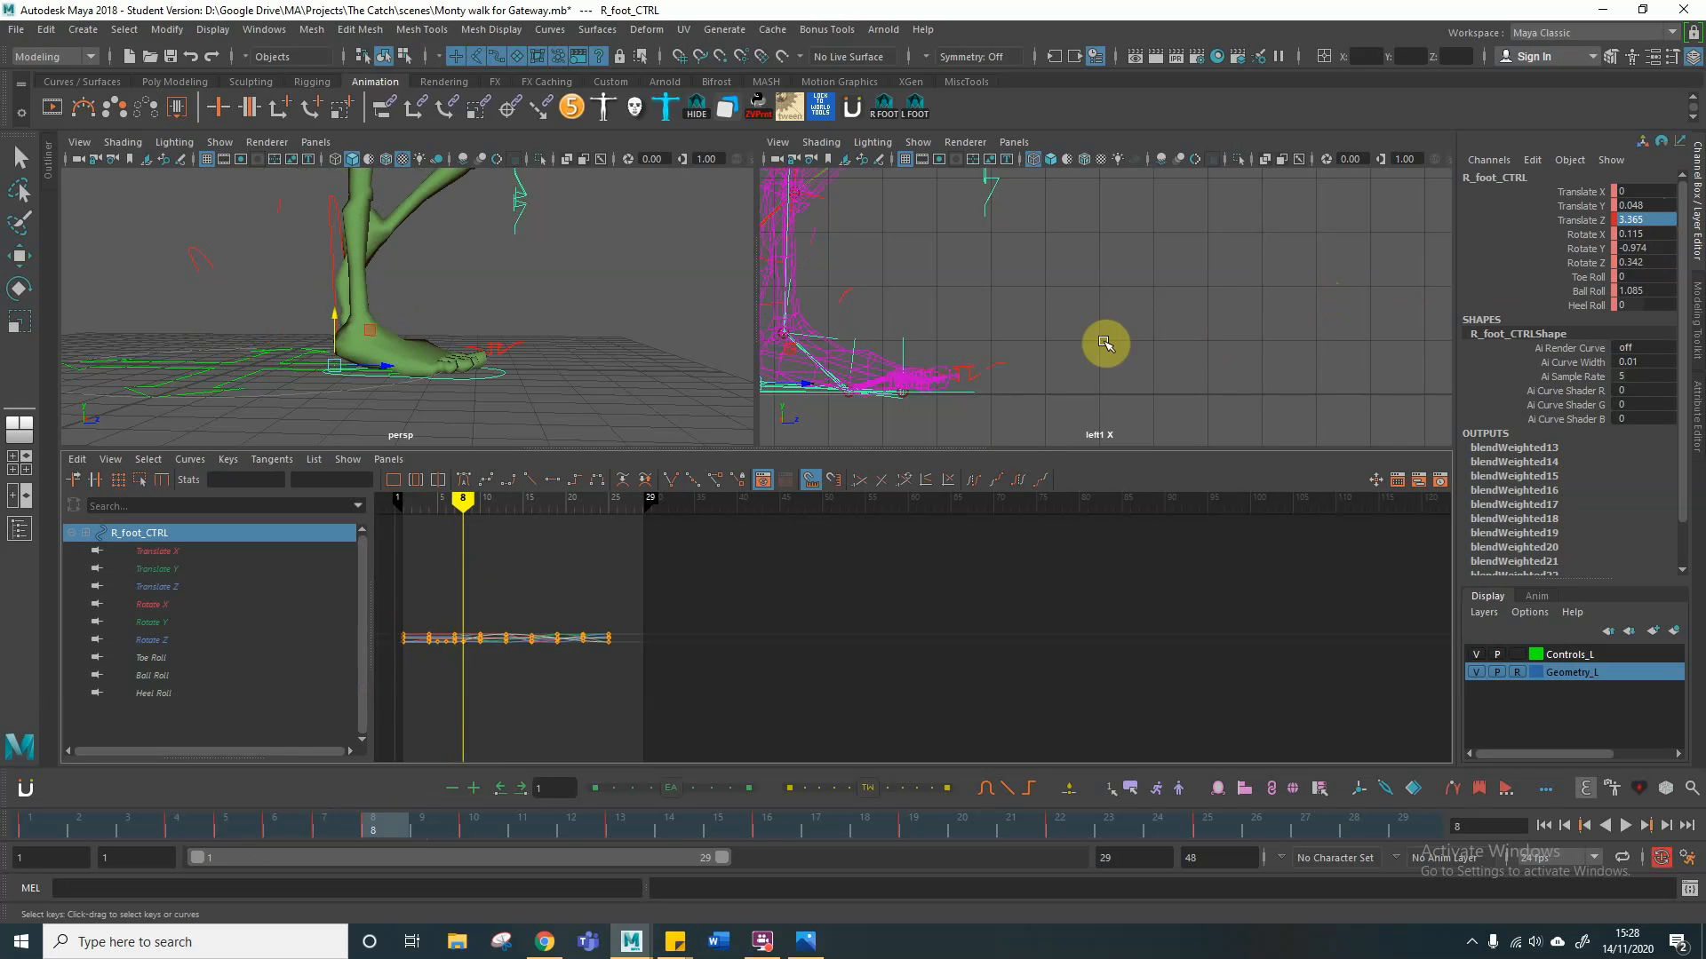
Step: Raise the left foot control at frame 14 to about -0.13 in Translate Y
{"action": "mouse_move", "coordinate": [466, 503]}
{"action": "left_mouse_down"}
{"action": "mouse_move", "coordinate": [404, 506]}
{"action": "mouse_move", "coordinate": [555, 508]}
{"action": "mouse_move", "coordinate": [487, 498]}
{"action": "mouse_move", "coordinate": [514, 507]}
{"action": "left_mouse_up"}
{"action": "right_click_drag", "start_coordinate": [427, 289], "coordinate": [311, 302], "text": "alt"}
{"action": "middle_click_drag", "start_coordinate": [311, 301], "coordinate": [350, 293], "text": "alt"}
{"action": "left_click_drag", "start_coordinate": [484, 307], "coordinate": [401, 320], "text": "alt"}
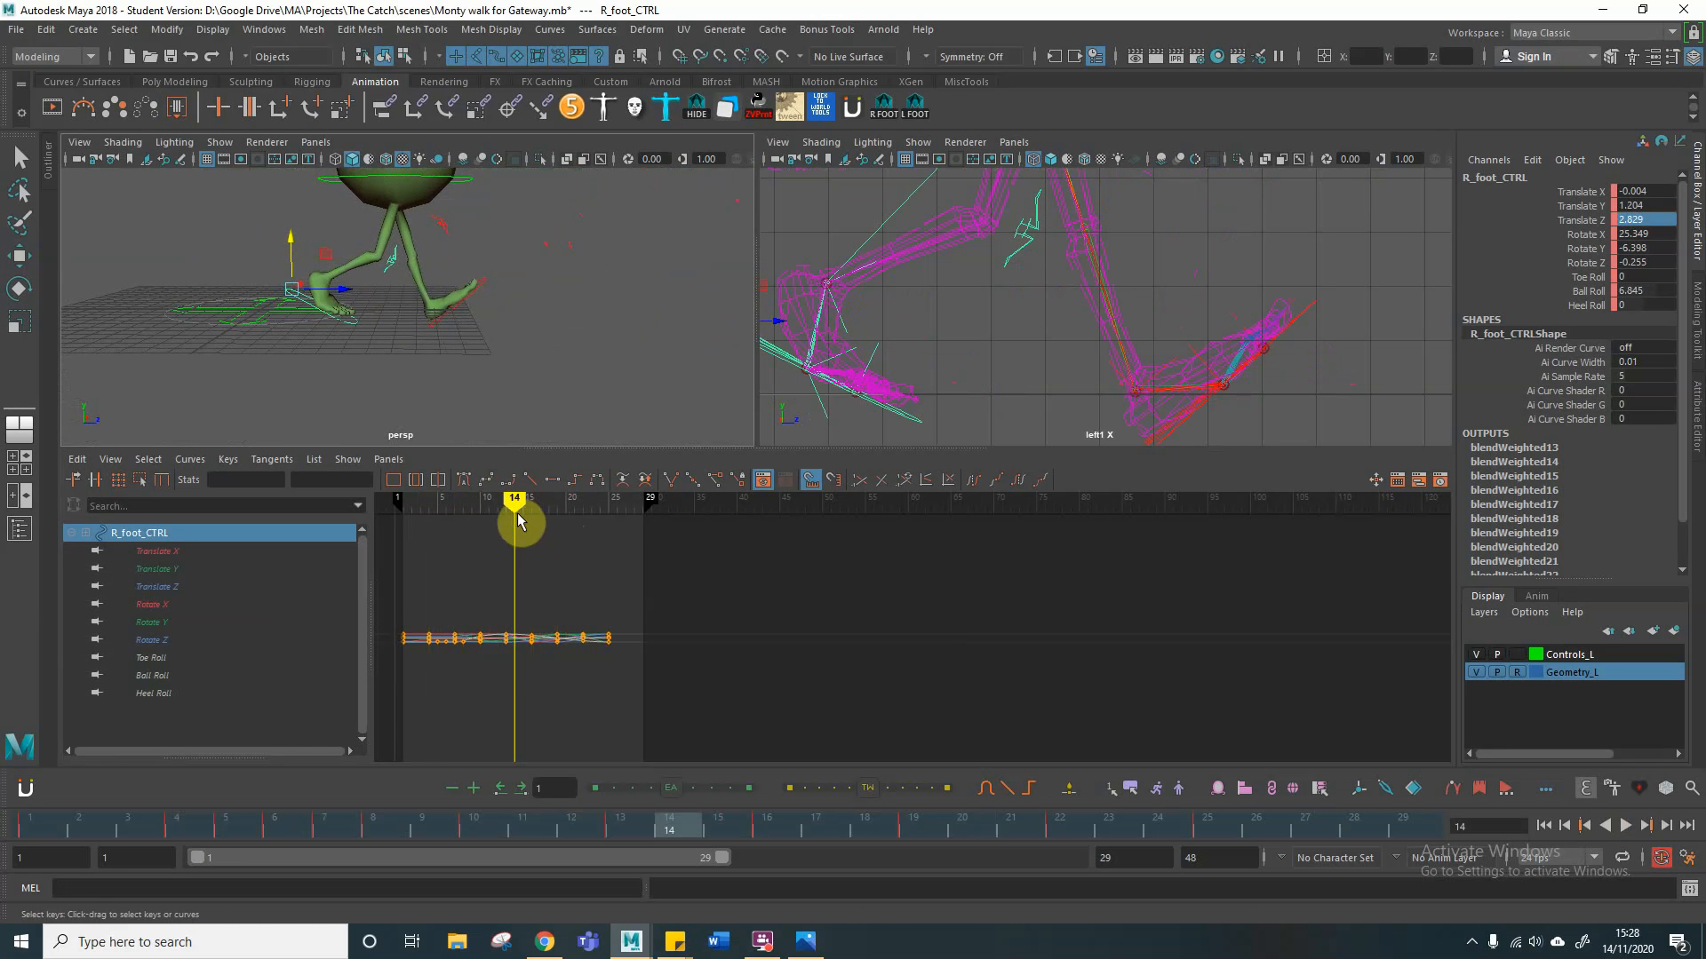
{"action": "key", "text": "alt+v"}
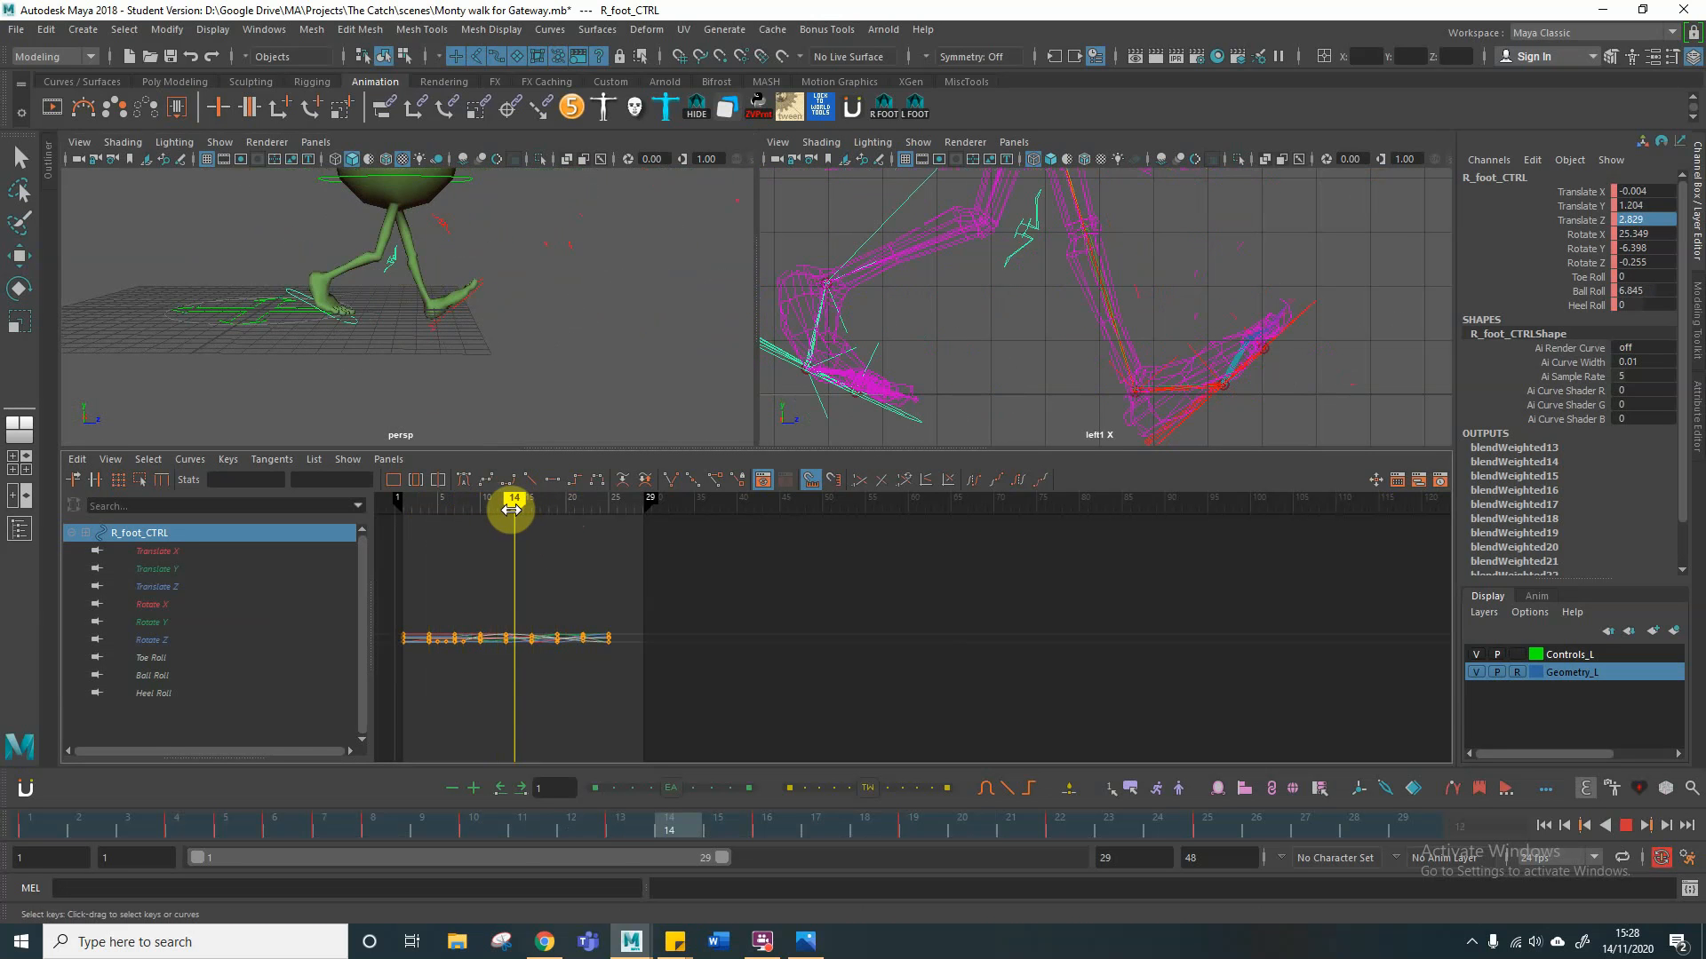
{"action": "key", "text": "alt+v"}
{"action": "left_click", "coordinate": [496, 285]}
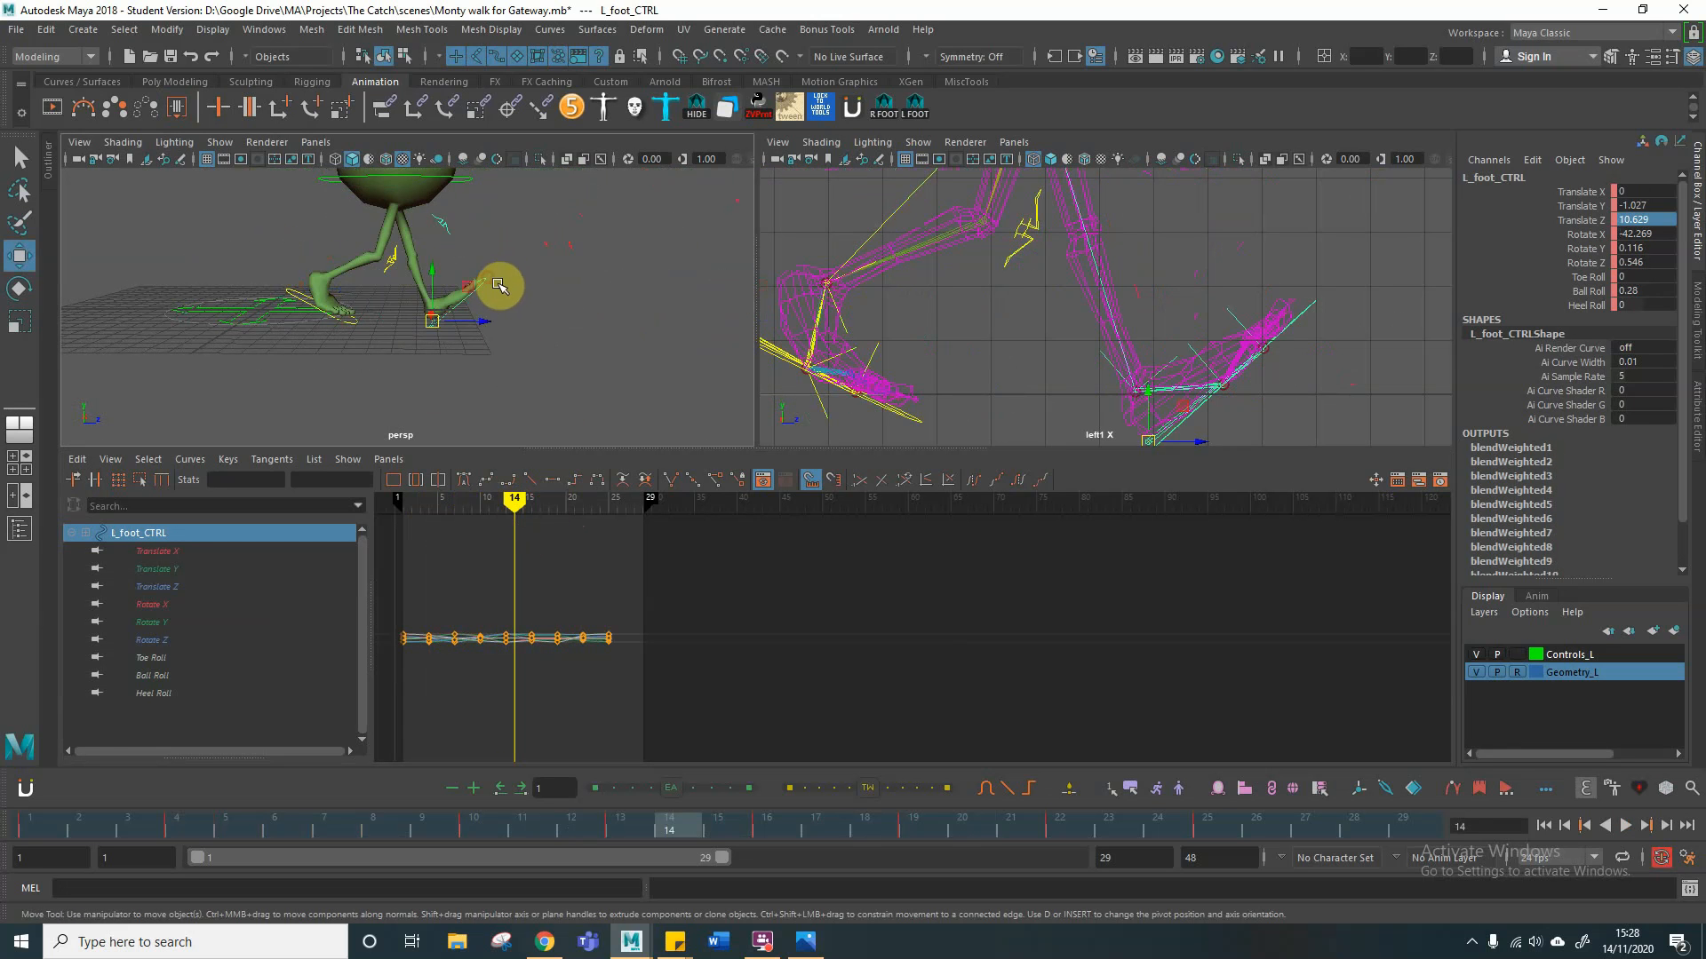
{"action": "left_click_drag", "start_coordinate": [434, 280], "coordinate": [436, 264]}
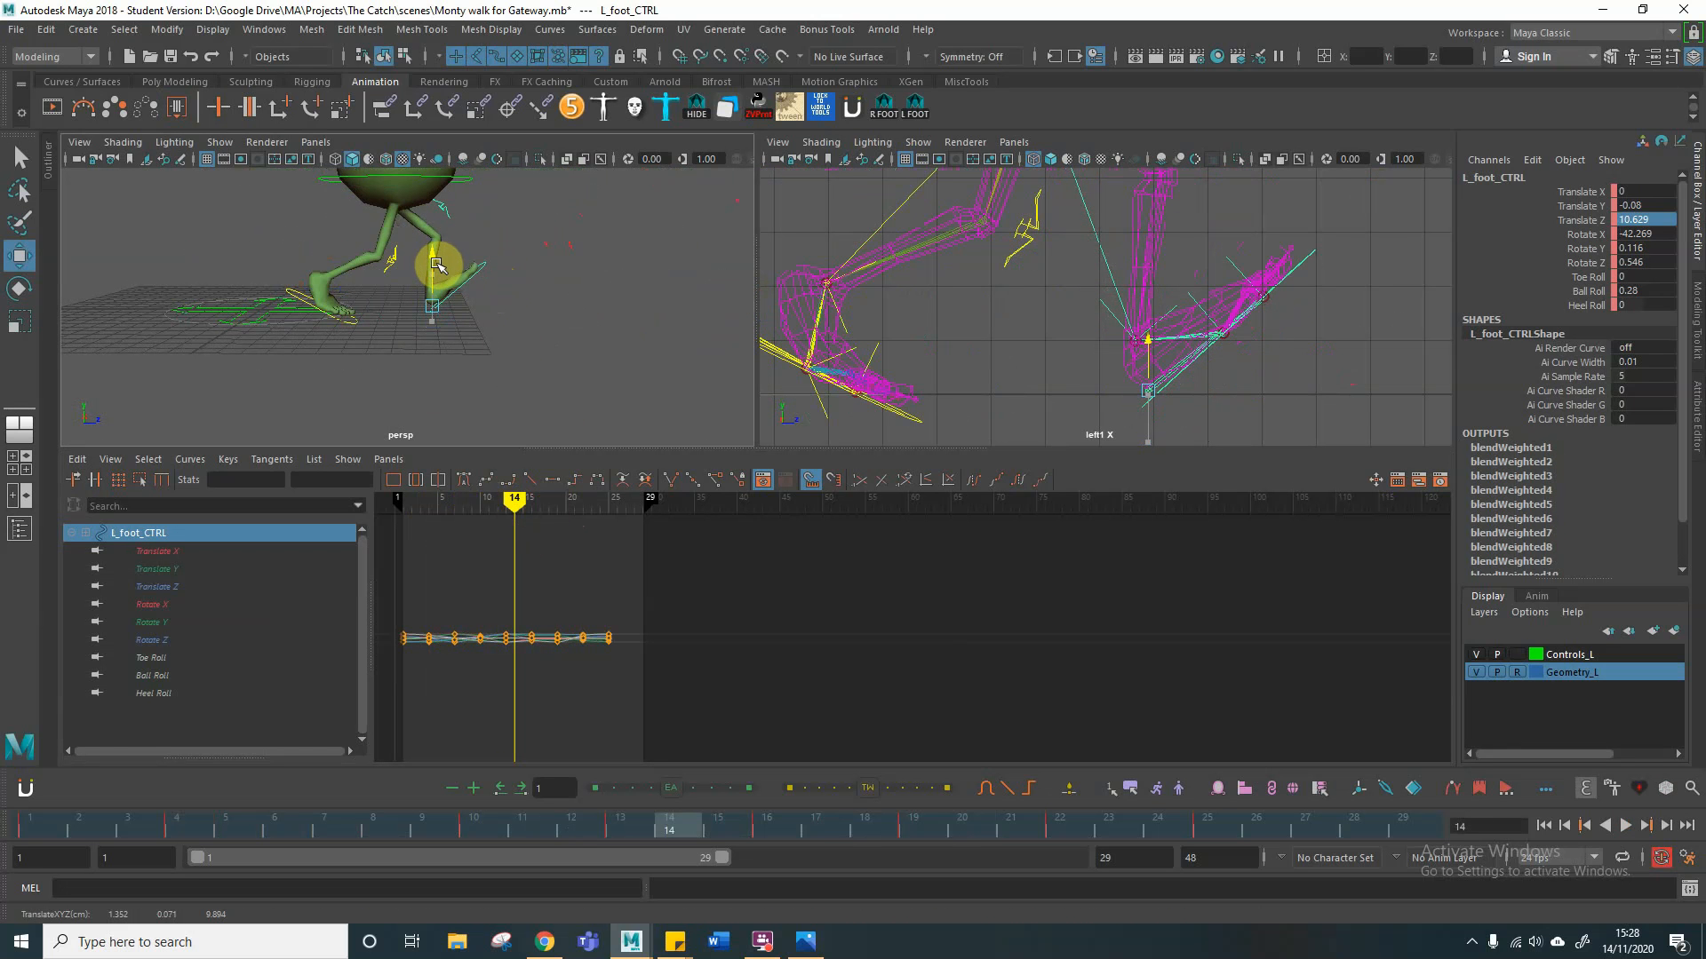
{"action": "left_click_drag", "start_coordinate": [436, 264], "coordinate": [436, 265]}
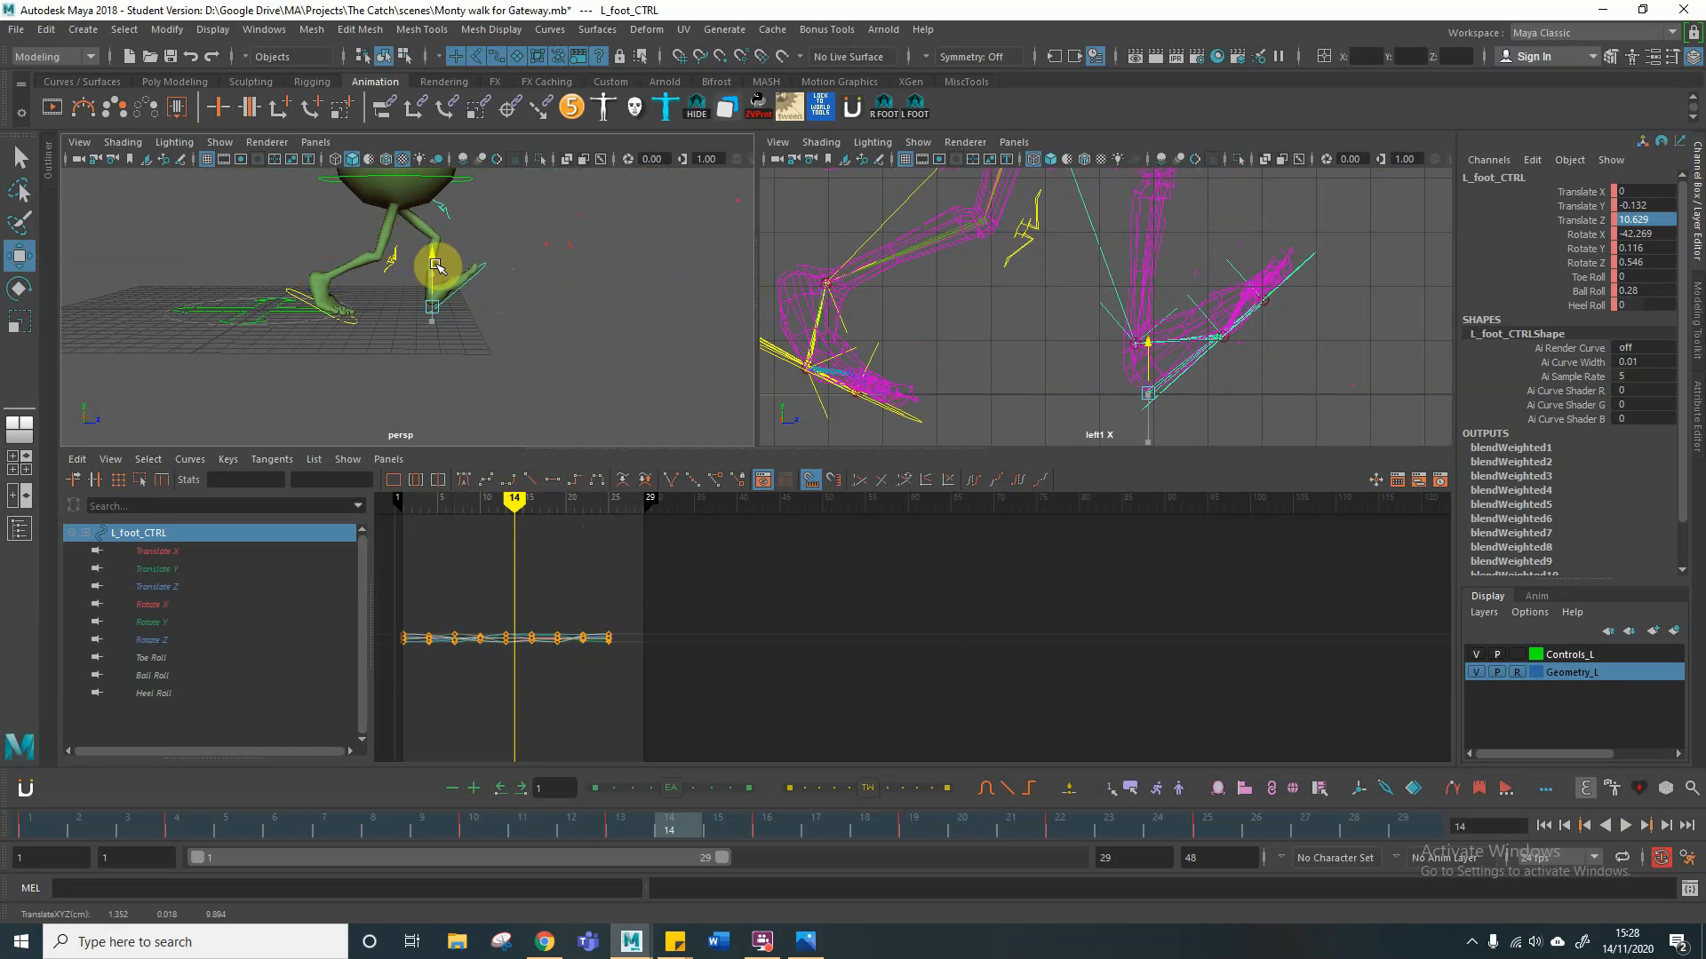
Step: Raise the left foot control at frame 13 to about -0.41 in Translate Y and scrub back to frame 1
{"action": "mouse_move", "coordinate": [513, 502]}
{"action": "left_mouse_down"}
{"action": "mouse_move", "coordinate": [488, 499]}
{"action": "mouse_move", "coordinate": [541, 507]}
{"action": "mouse_move", "coordinate": [492, 505]}
{"action": "mouse_move", "coordinate": [504, 509]}
{"action": "left_mouse_up"}
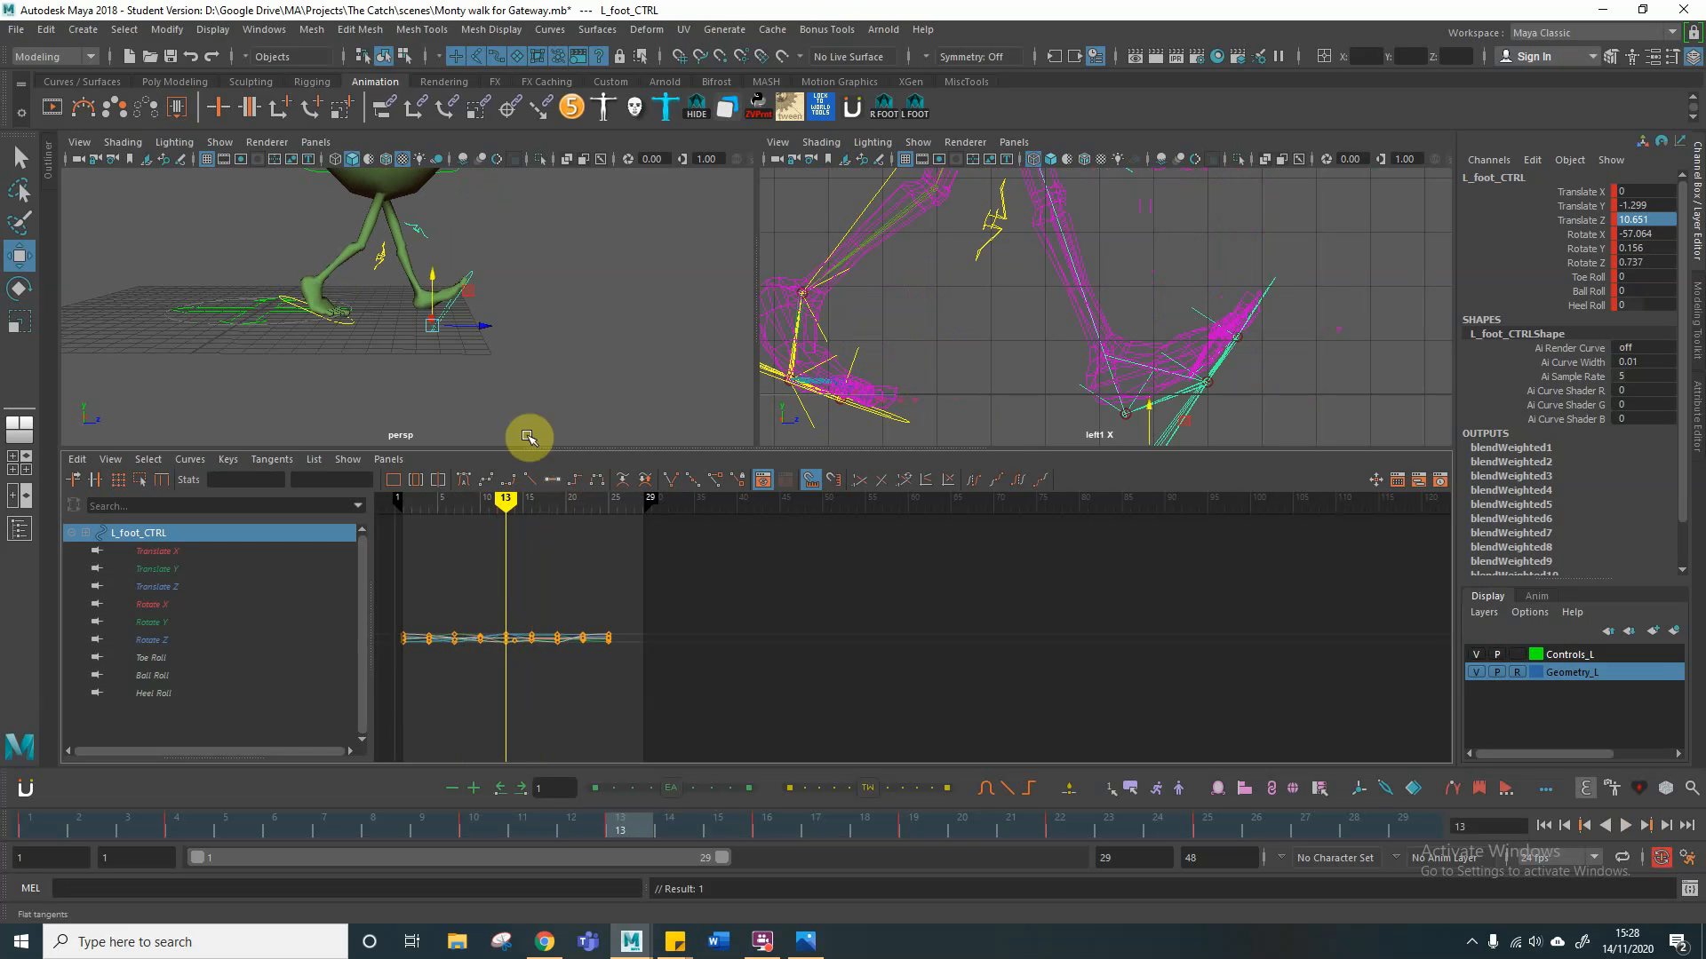
{"action": "left_click_drag", "start_coordinate": [436, 285], "coordinate": [432, 263]}
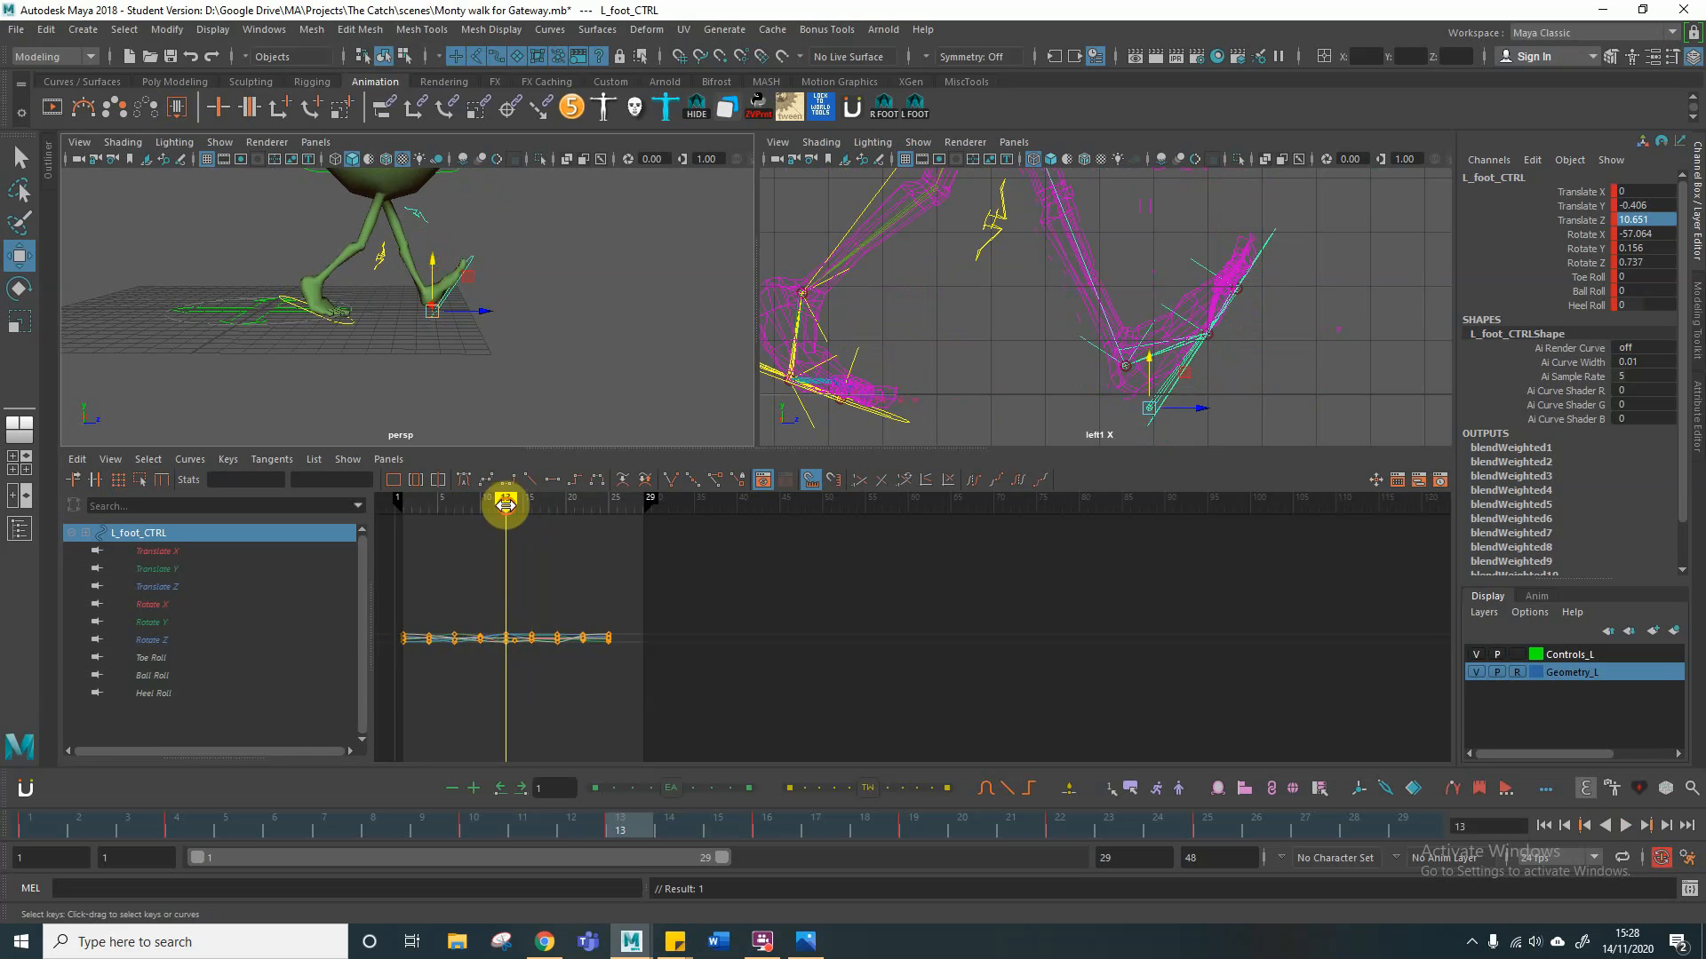
{"action": "left_click_drag", "start_coordinate": [507, 500], "coordinate": [411, 505]}
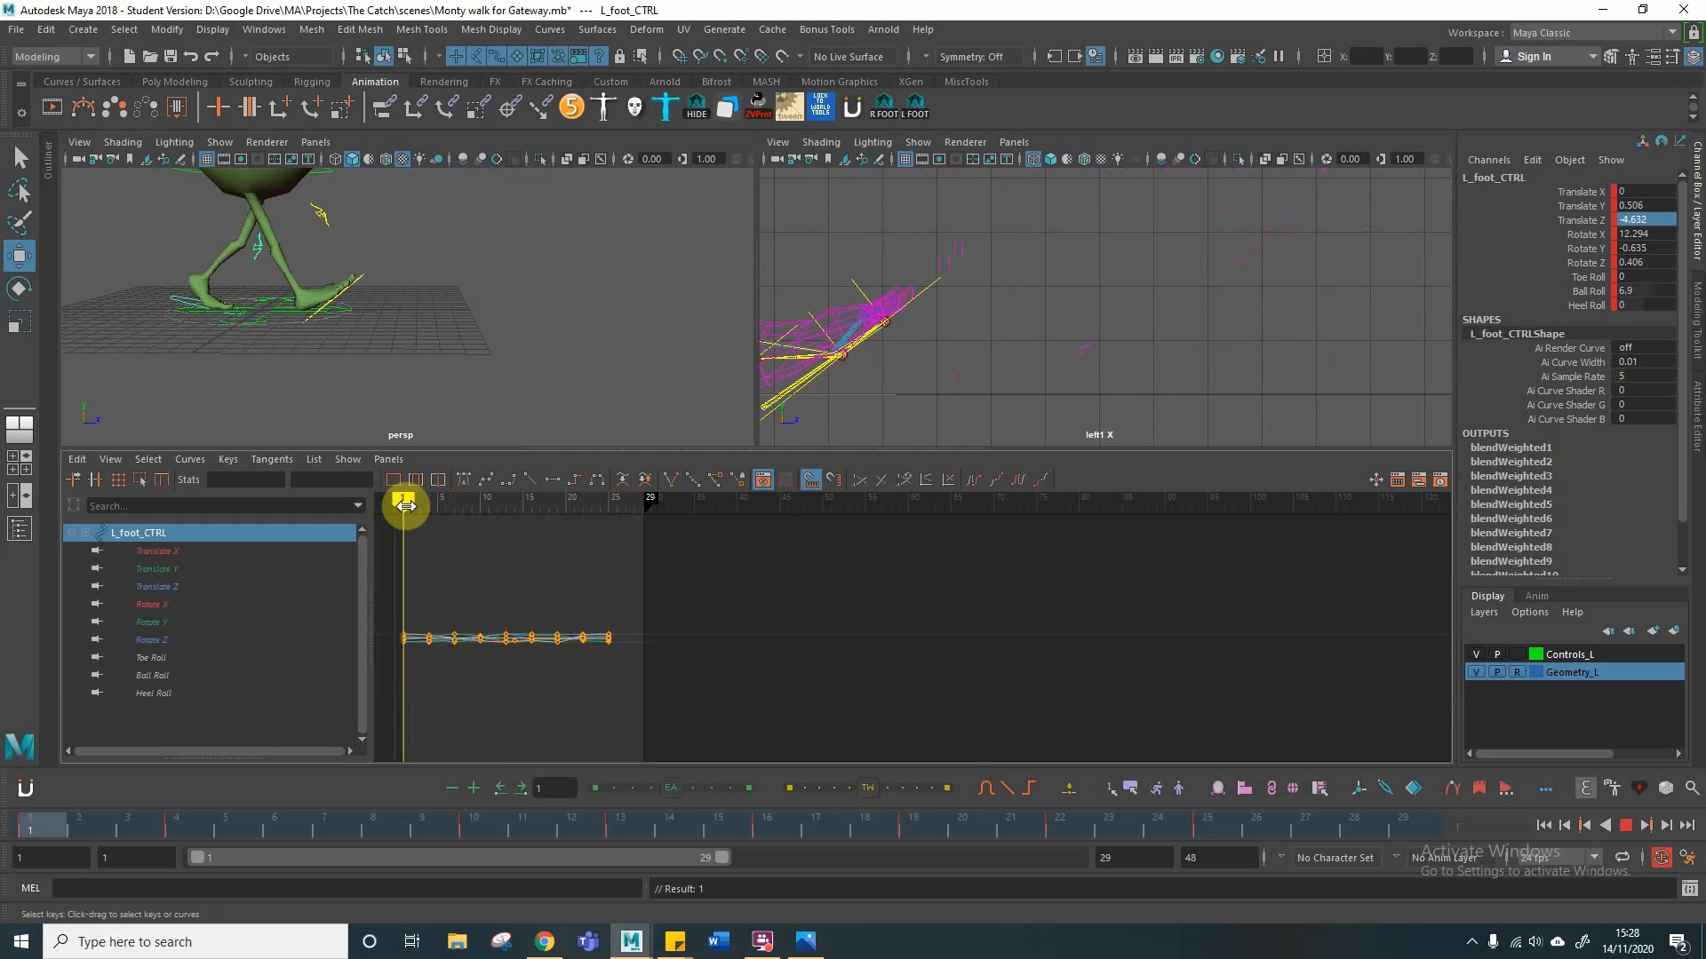
{"action": "mouse_move", "coordinate": [405, 506]}
{"action": "left_mouse_down"}
{"action": "mouse_move", "coordinate": [609, 502]}
{"action": "mouse_move", "coordinate": [428, 504]}
{"action": "left_mouse_up"}
{"action": "mouse_move", "coordinate": [471, 332]}
{"action": "right_mouse_down", "text": "alt"}
{"action": "mouse_move", "coordinate": [355, 319]}
{"action": "mouse_move", "coordinate": [481, 310]}
{"action": "right_mouse_up", "text": "alt"}
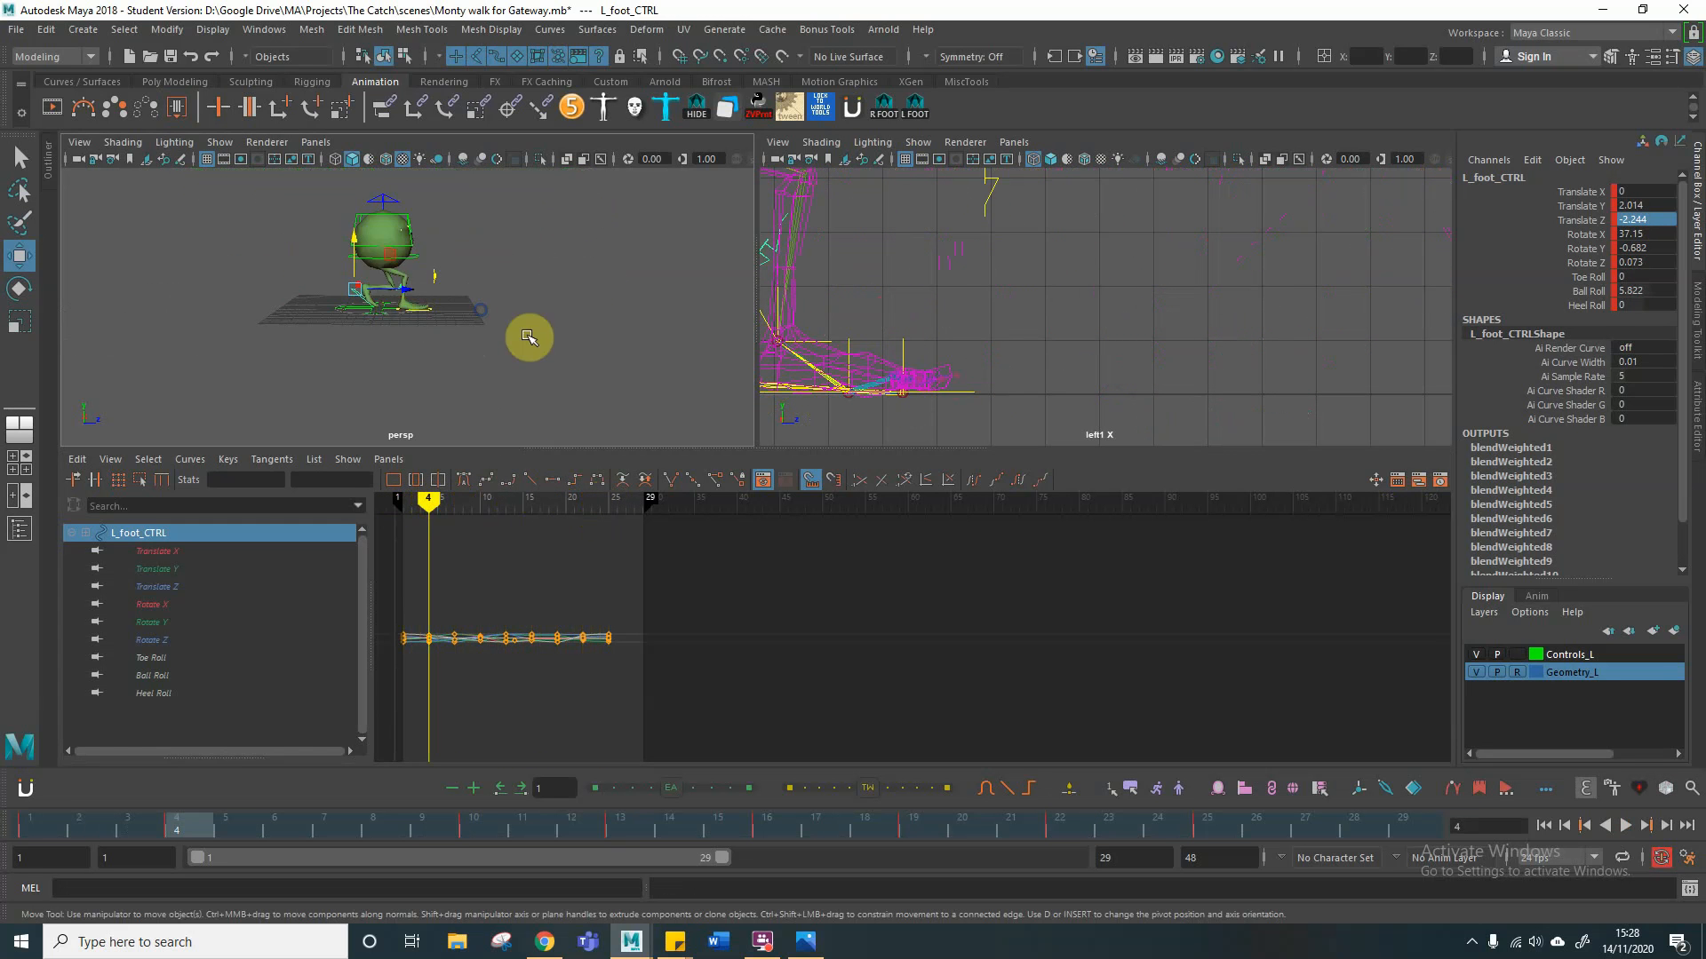
{"action": "left_click_drag", "start_coordinate": [528, 338], "coordinate": [430, 359], "text": "alt"}
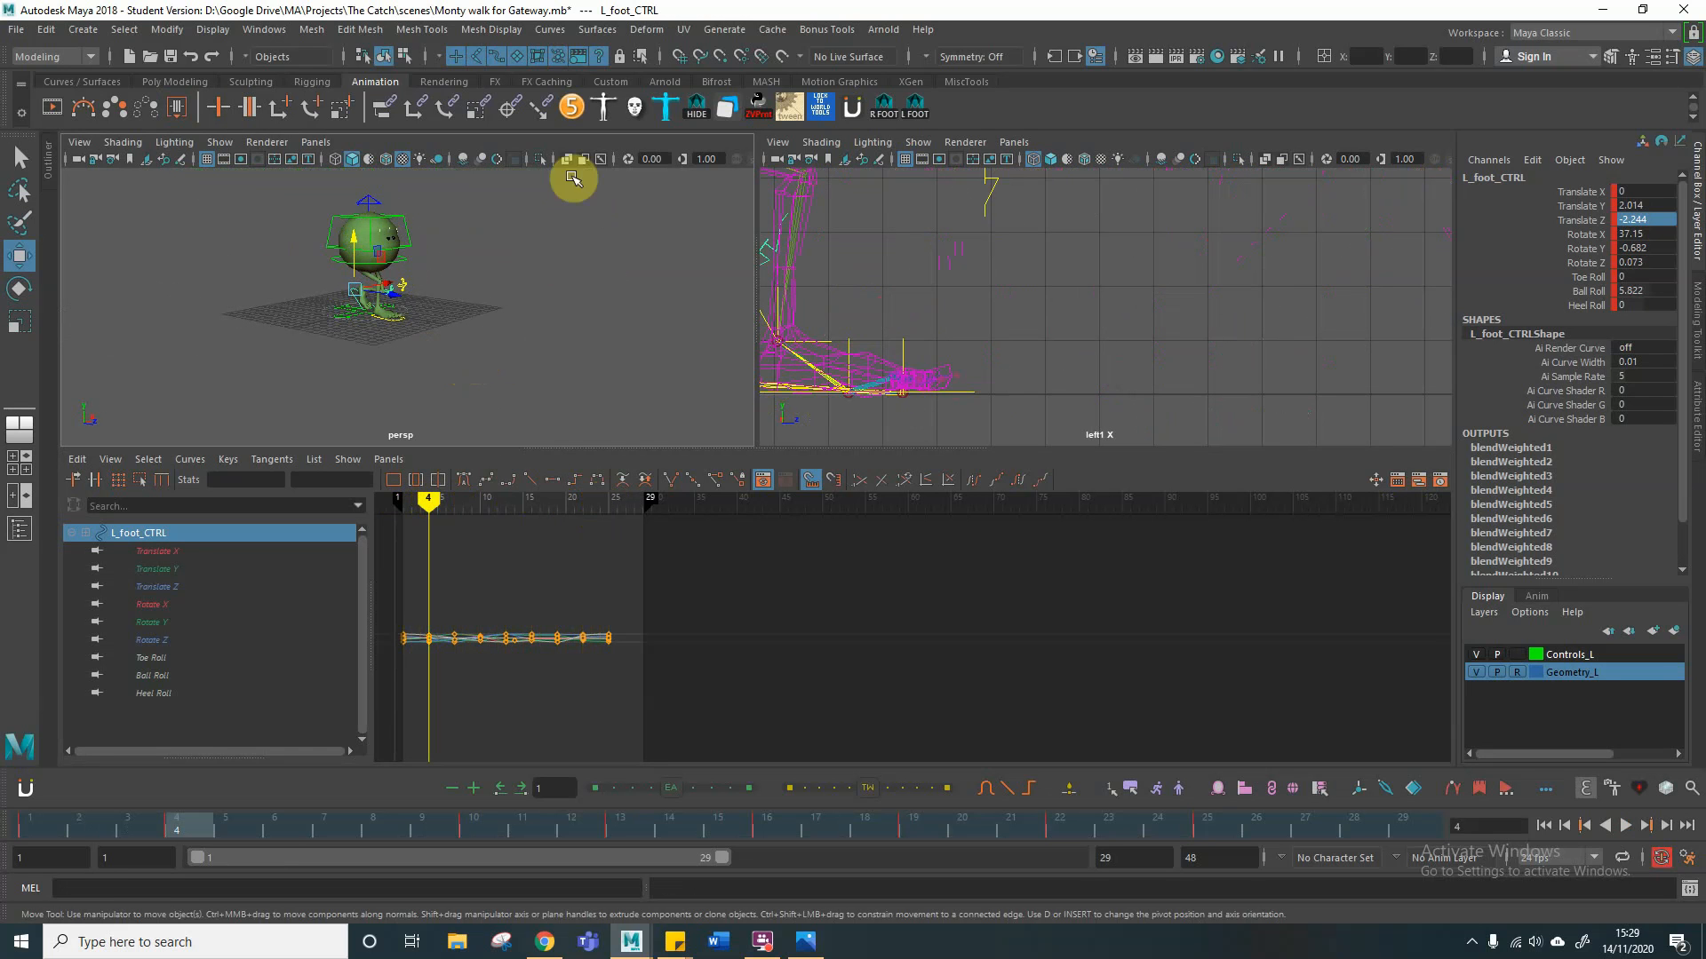
{"action": "left_click", "coordinate": [696, 105]}
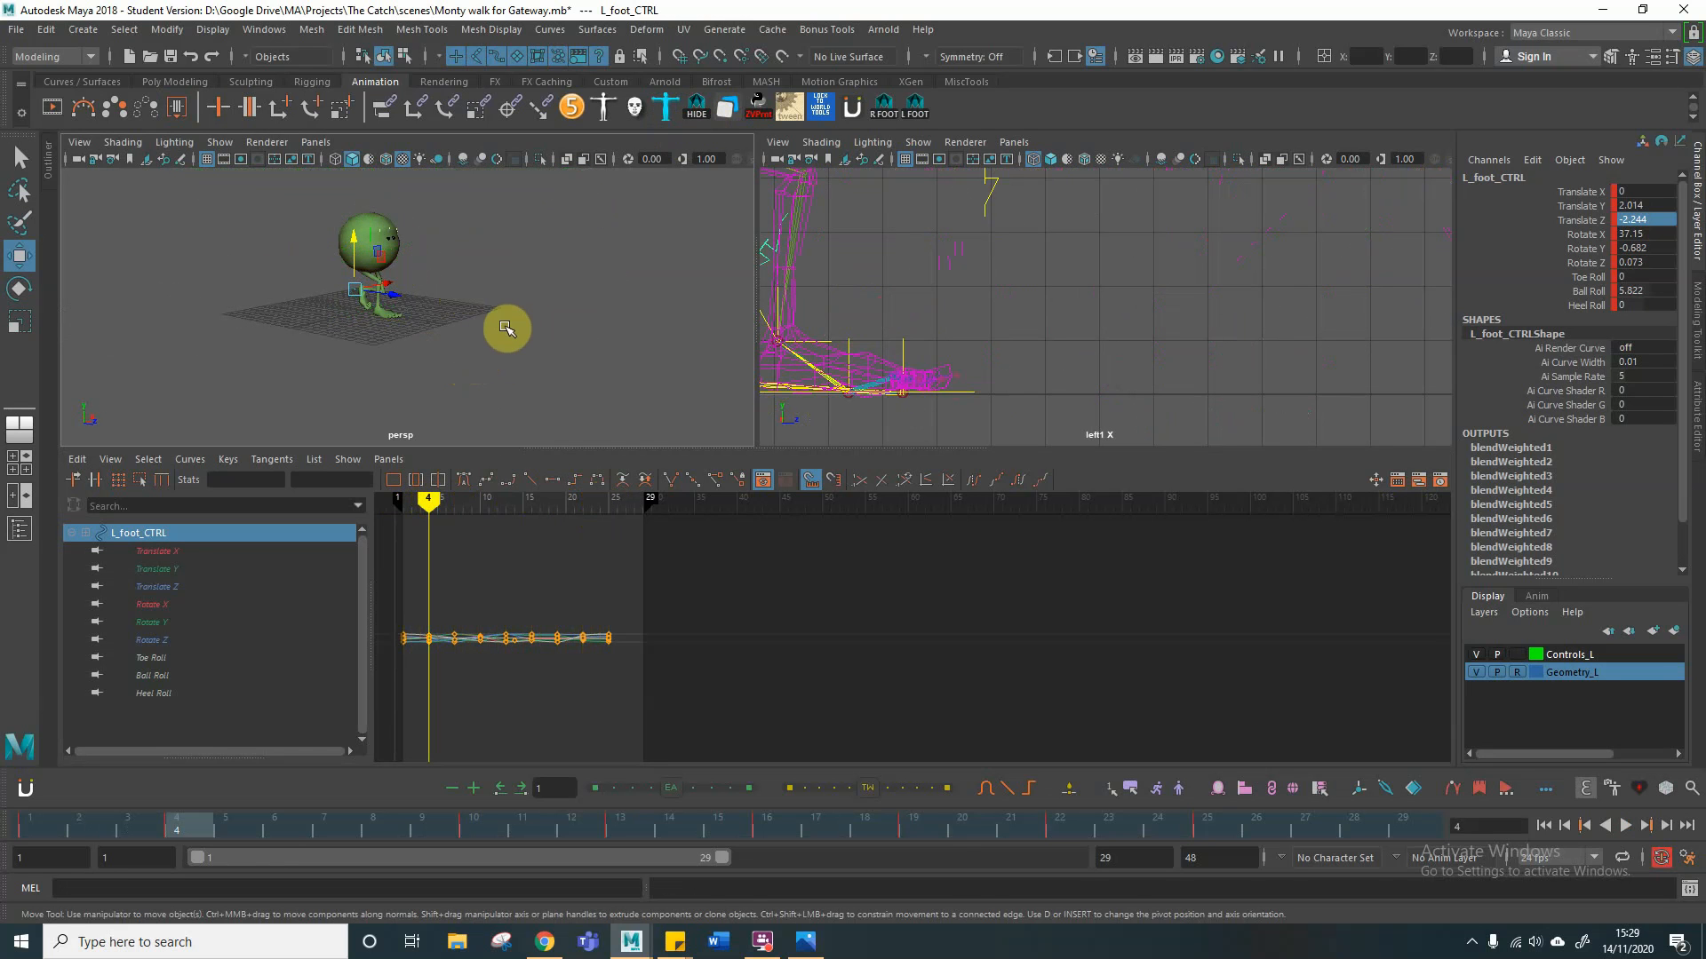
{"action": "left_click", "coordinate": [523, 332]}
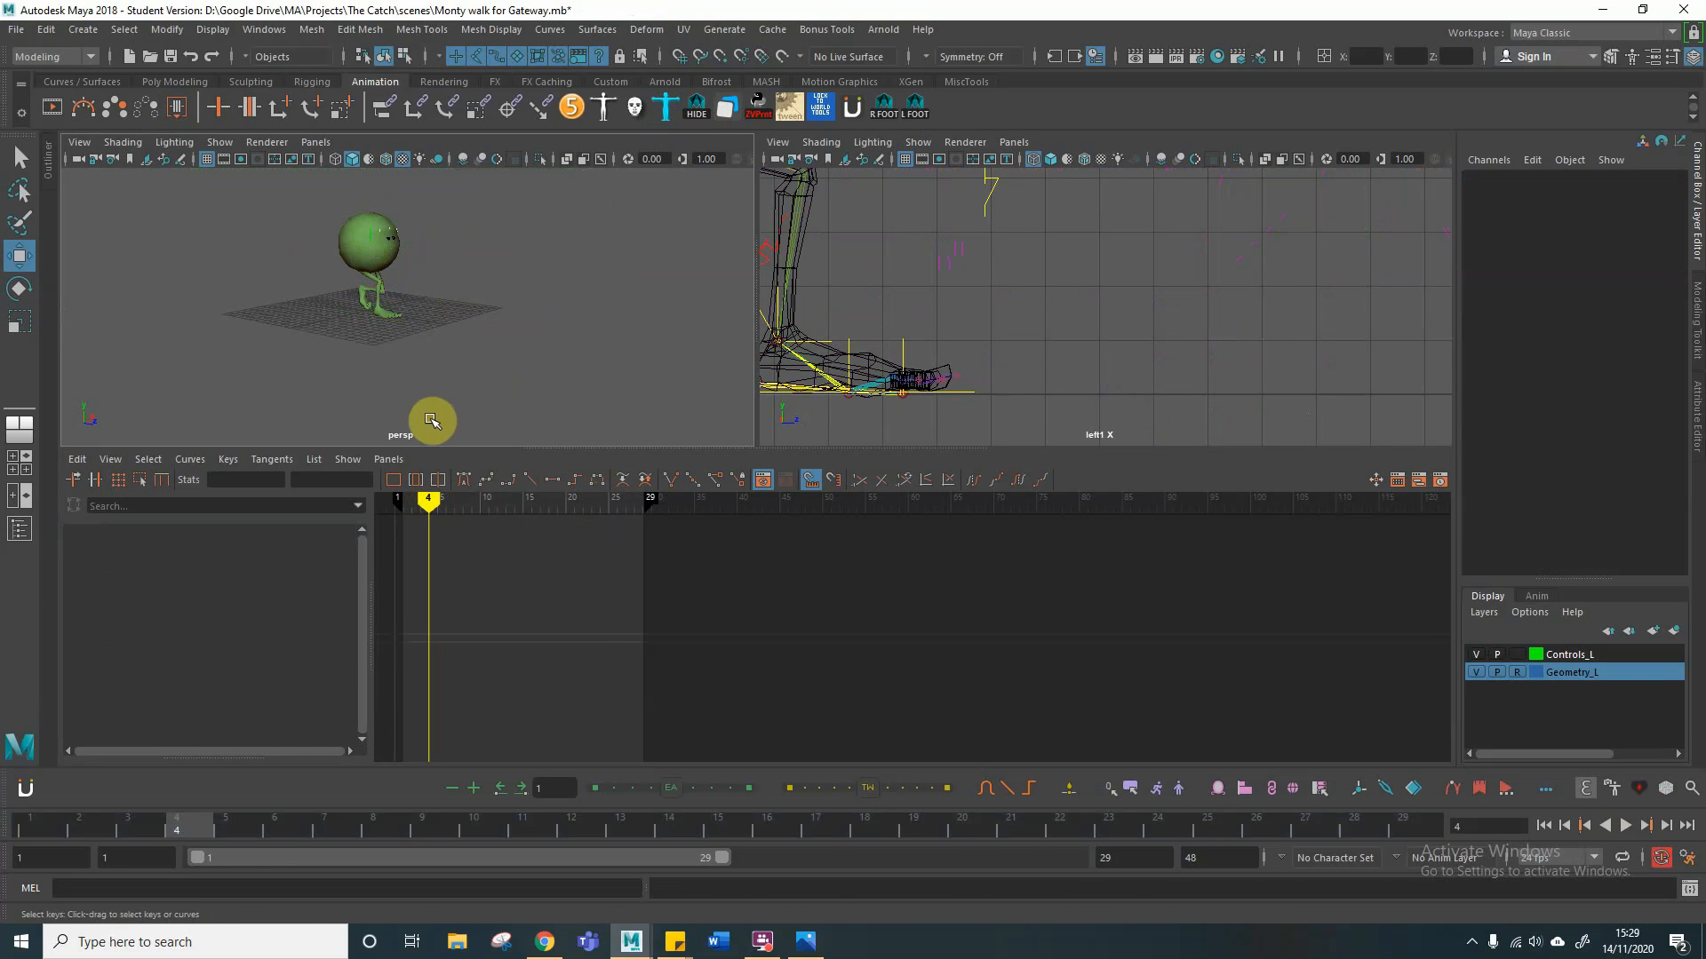
{"action": "left_click_drag", "start_coordinate": [320, 194], "coordinate": [418, 277]}
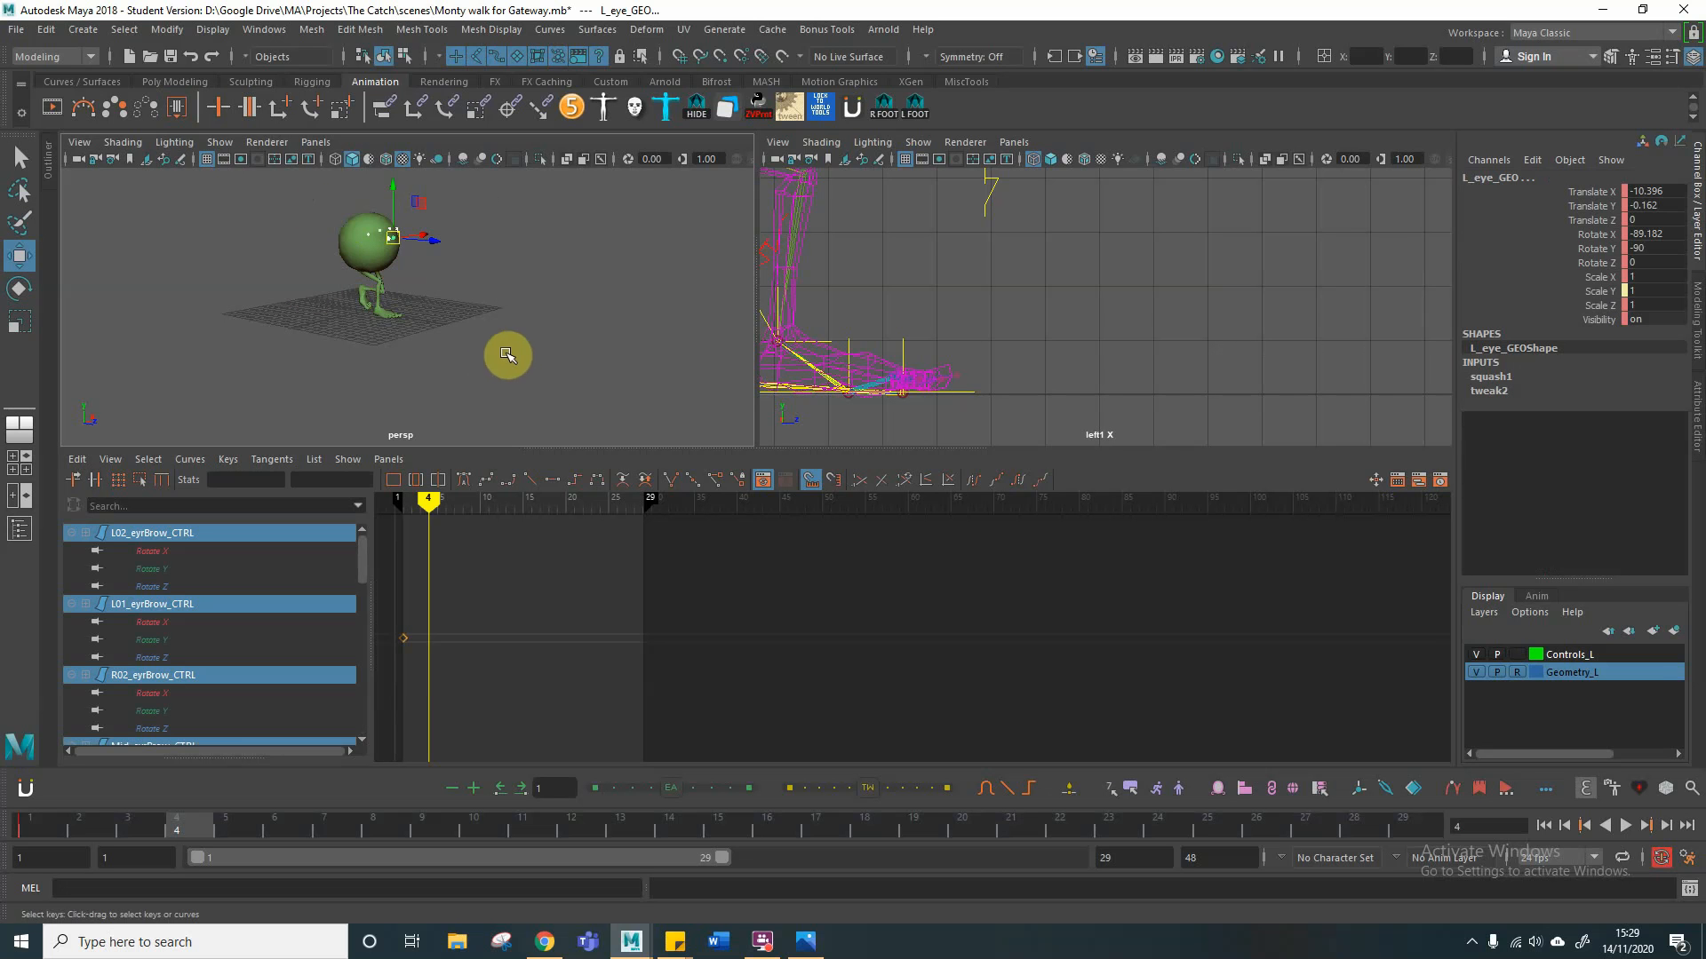
{"action": "left_click", "coordinate": [702, 109]}
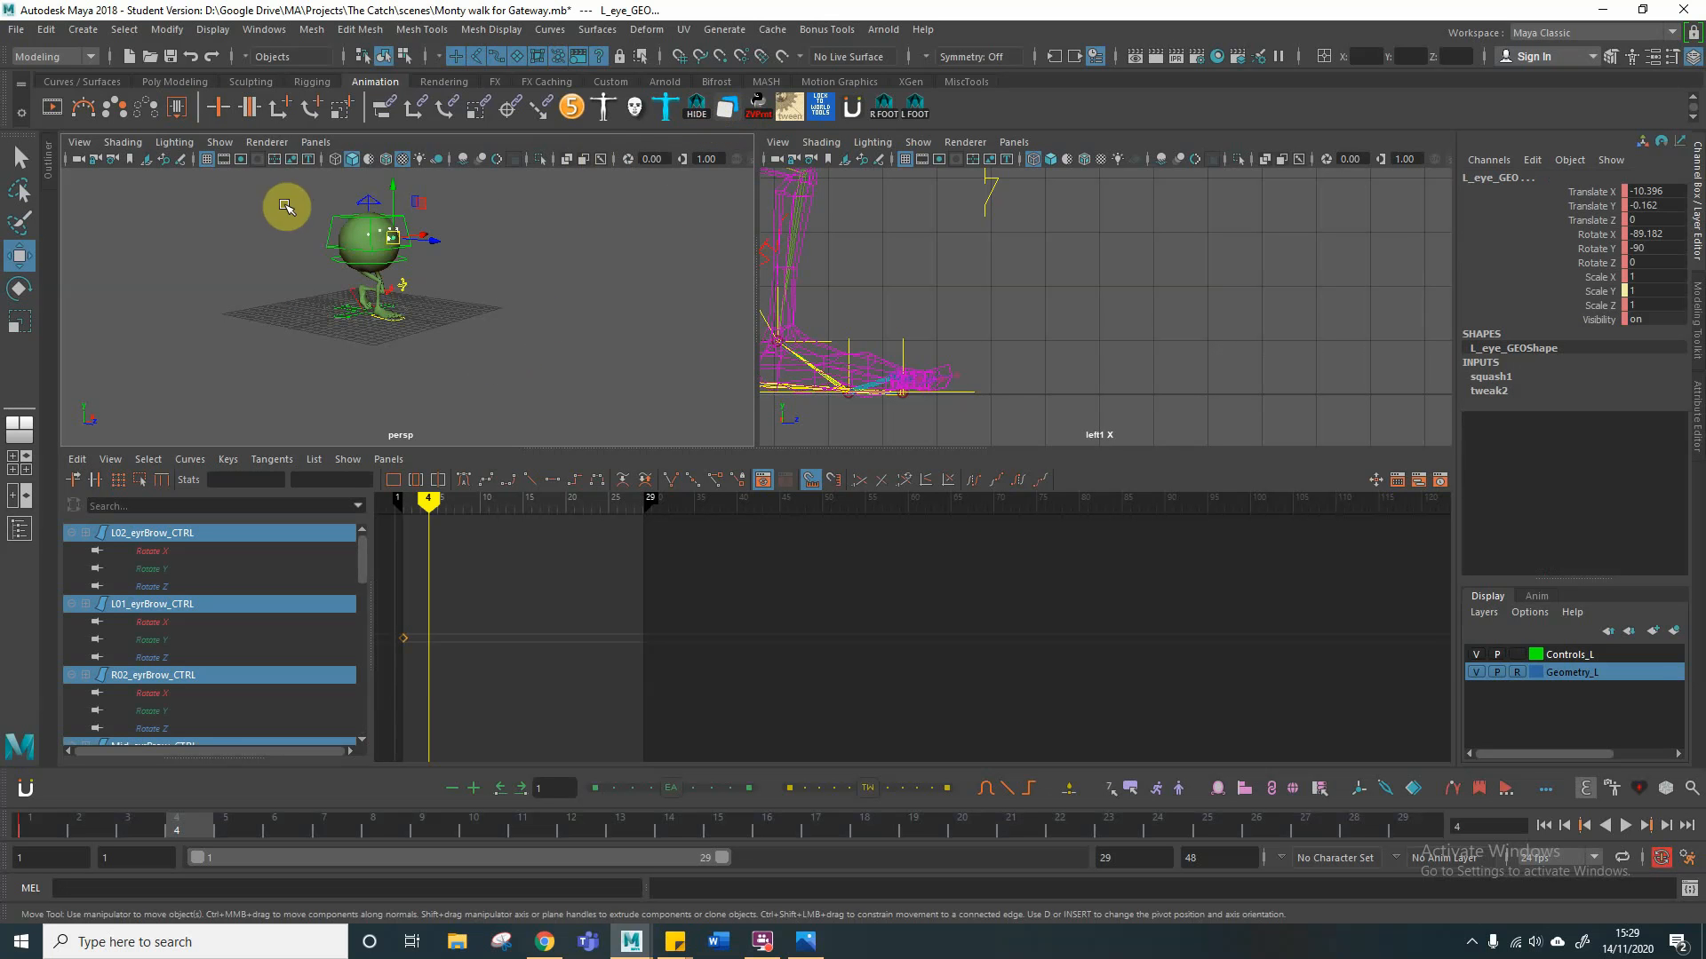
{"action": "left_click_drag", "start_coordinate": [283, 193], "coordinate": [508, 392]}
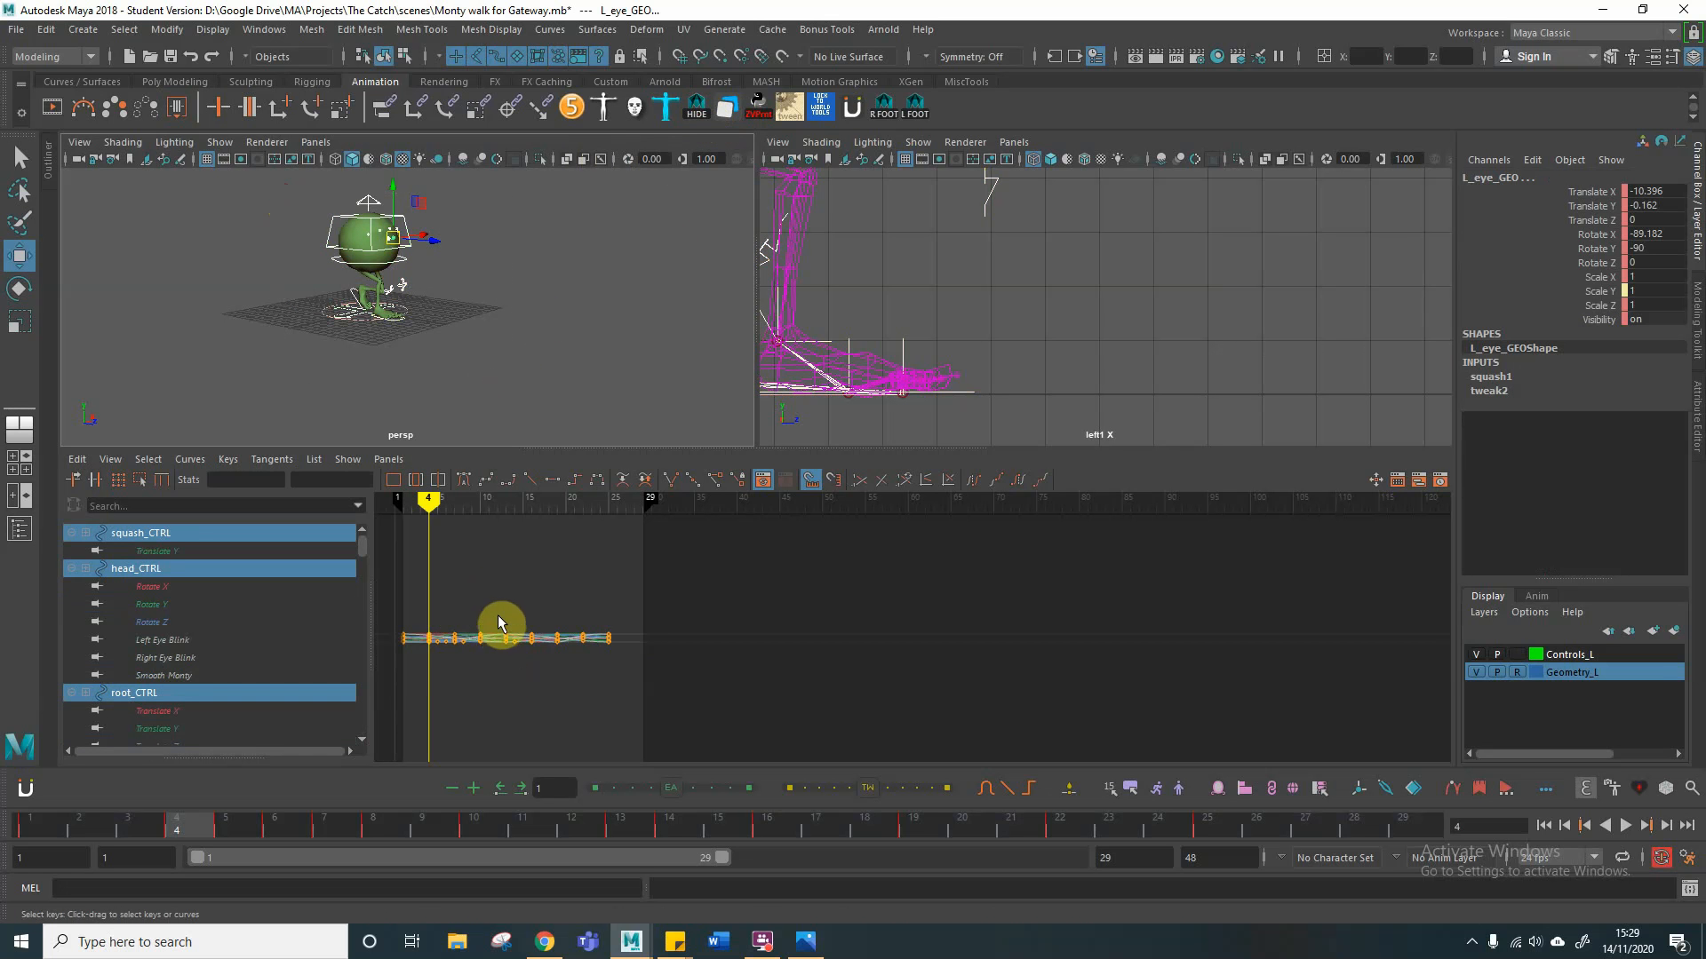
{"action": "key", "text": "f"}
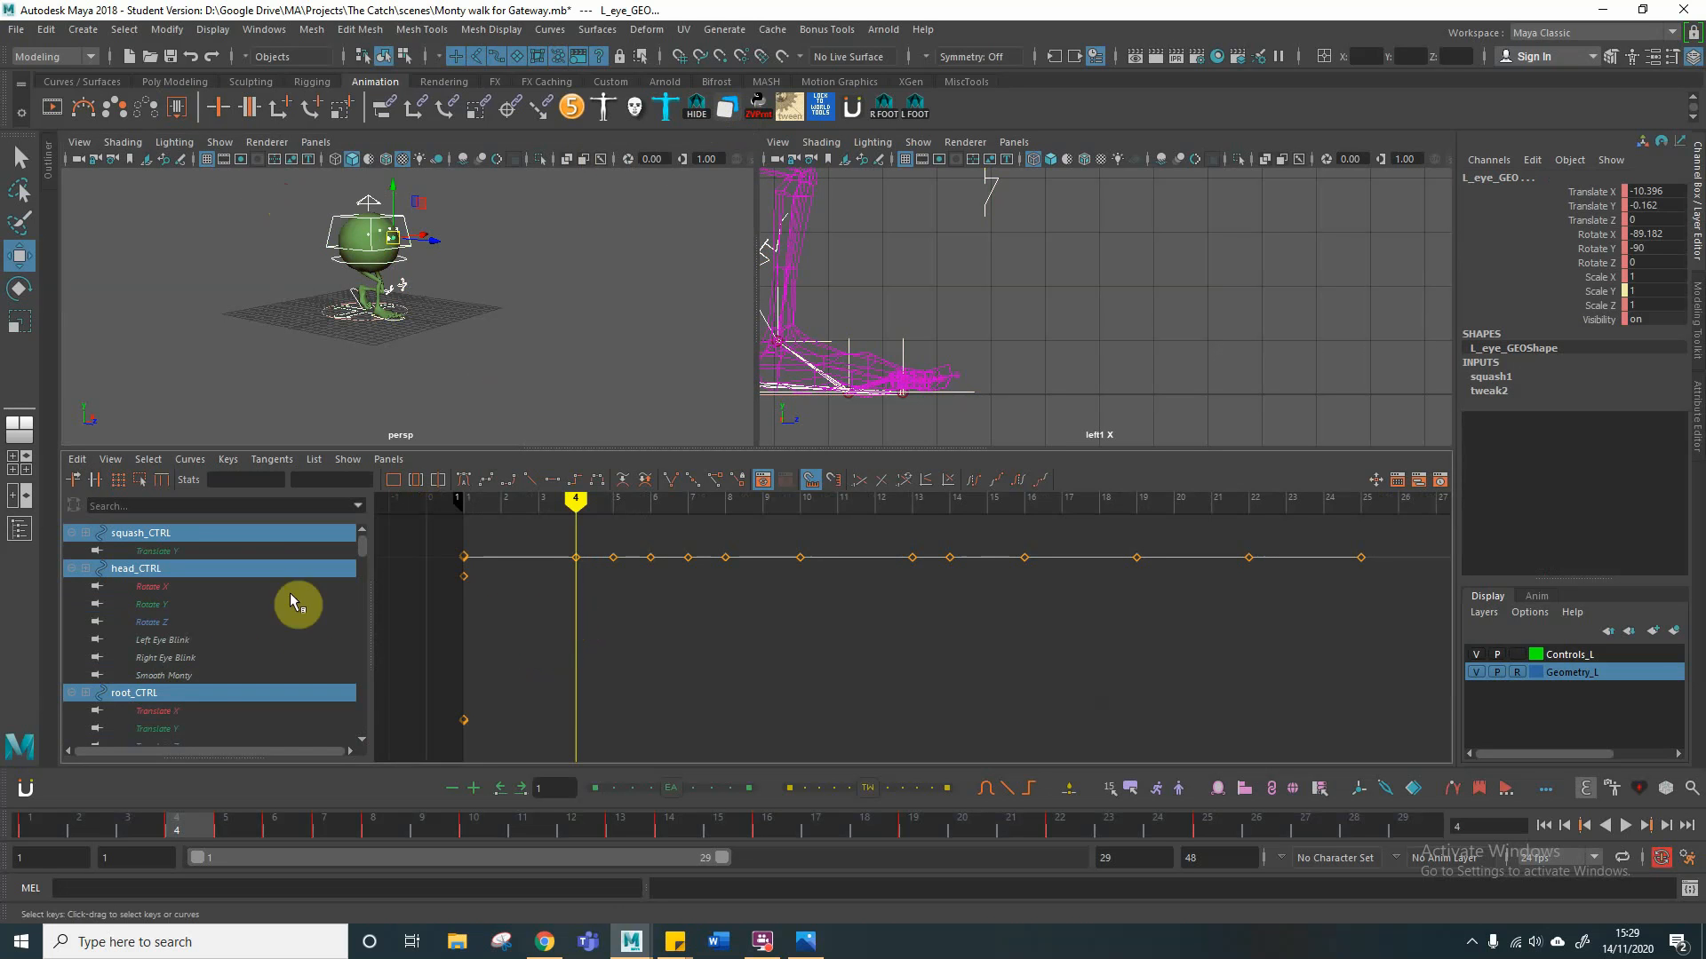
Step: Select the root control and both foot controls together and frame their animation curves
{"action": "left_click", "coordinate": [307, 268]}
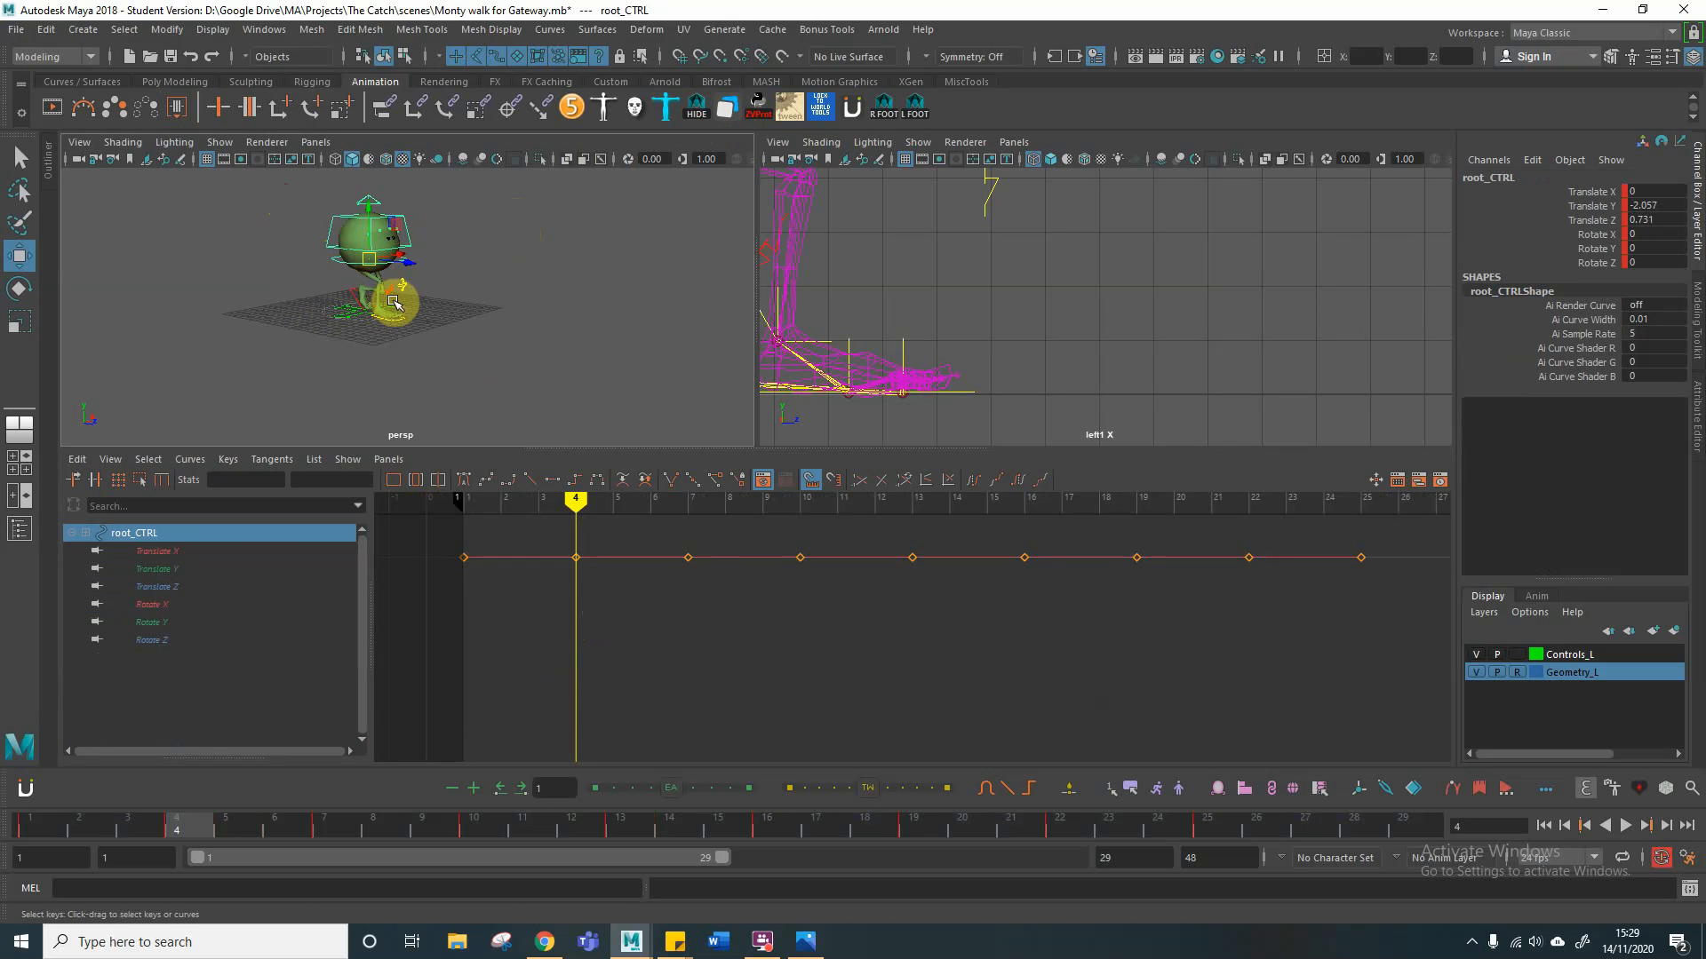
{"action": "scroll", "coordinate": [420, 293], "scroll_direction": "up", "scroll_amount": 6}
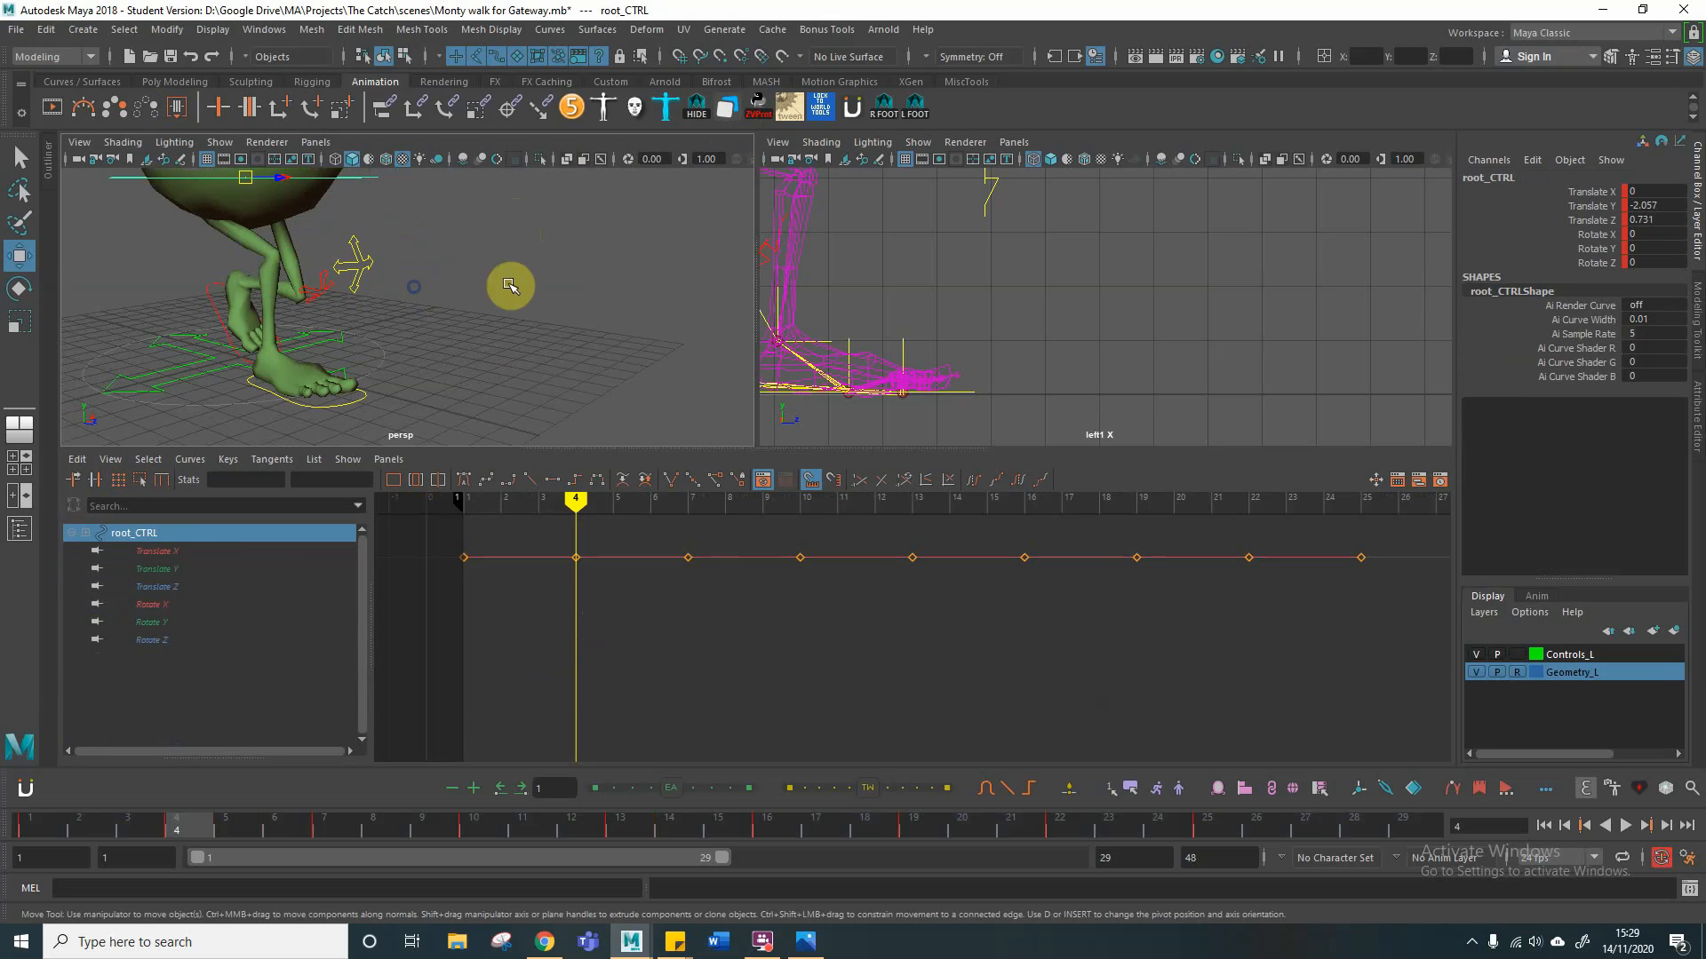
{"action": "left_click", "coordinate": [209, 301], "text": "shift"}
{"action": "left_click", "coordinate": [355, 406], "text": "shift"}
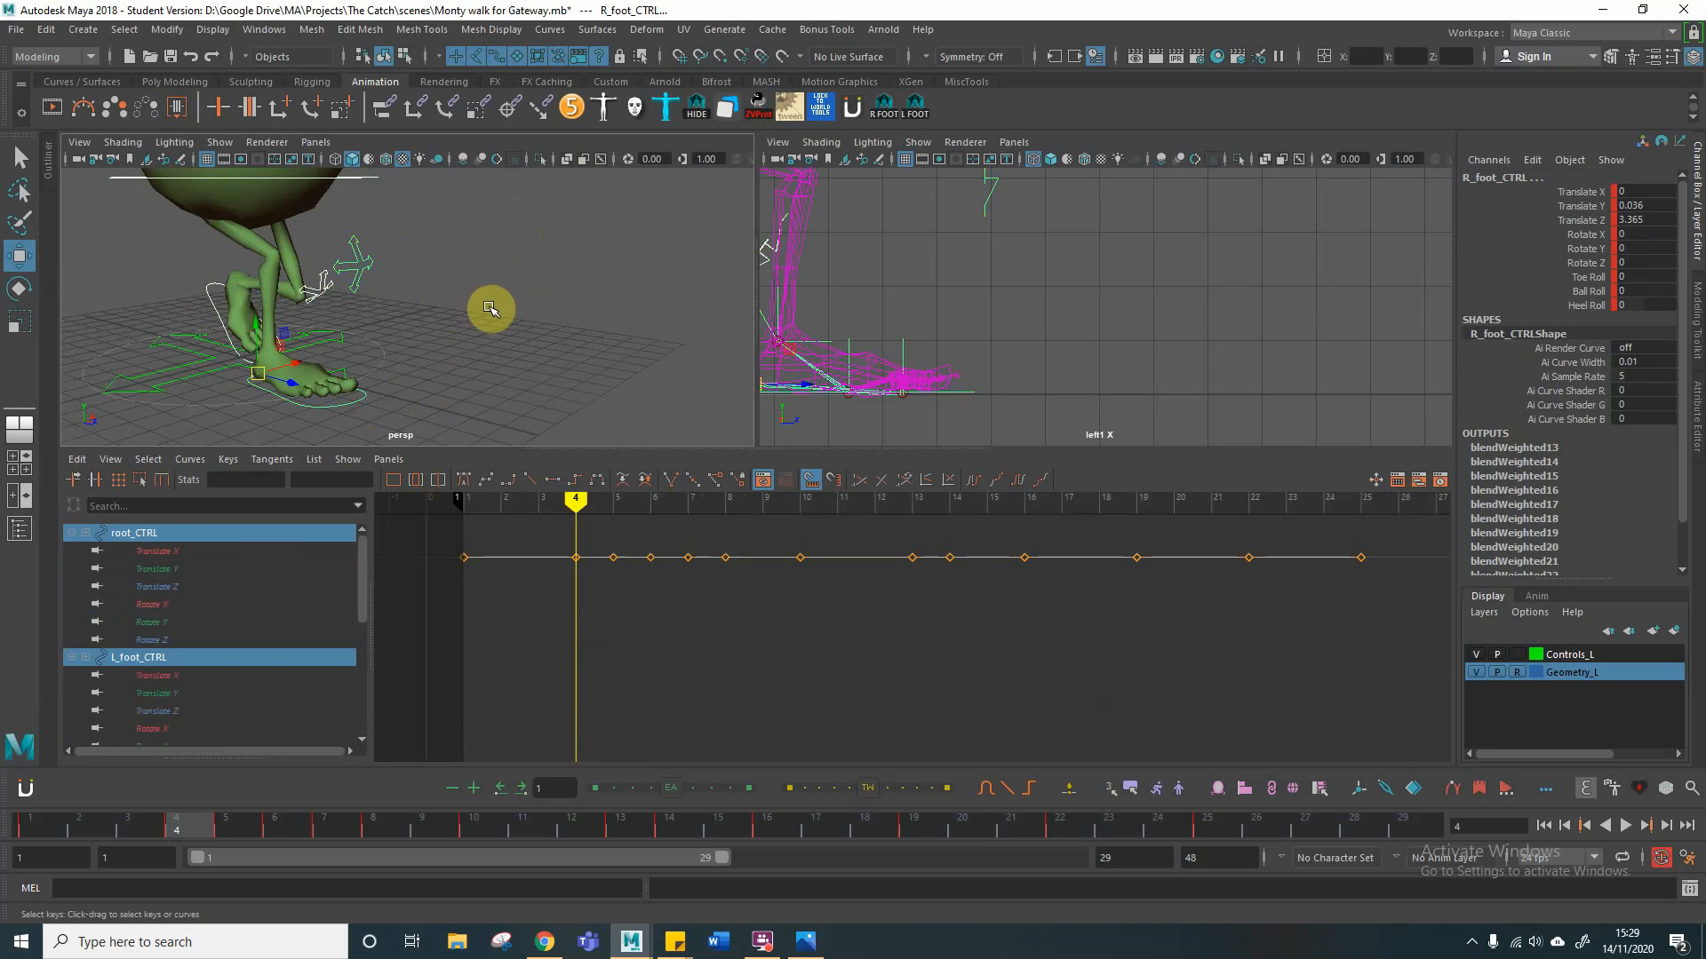
{"action": "key", "text": "f"}
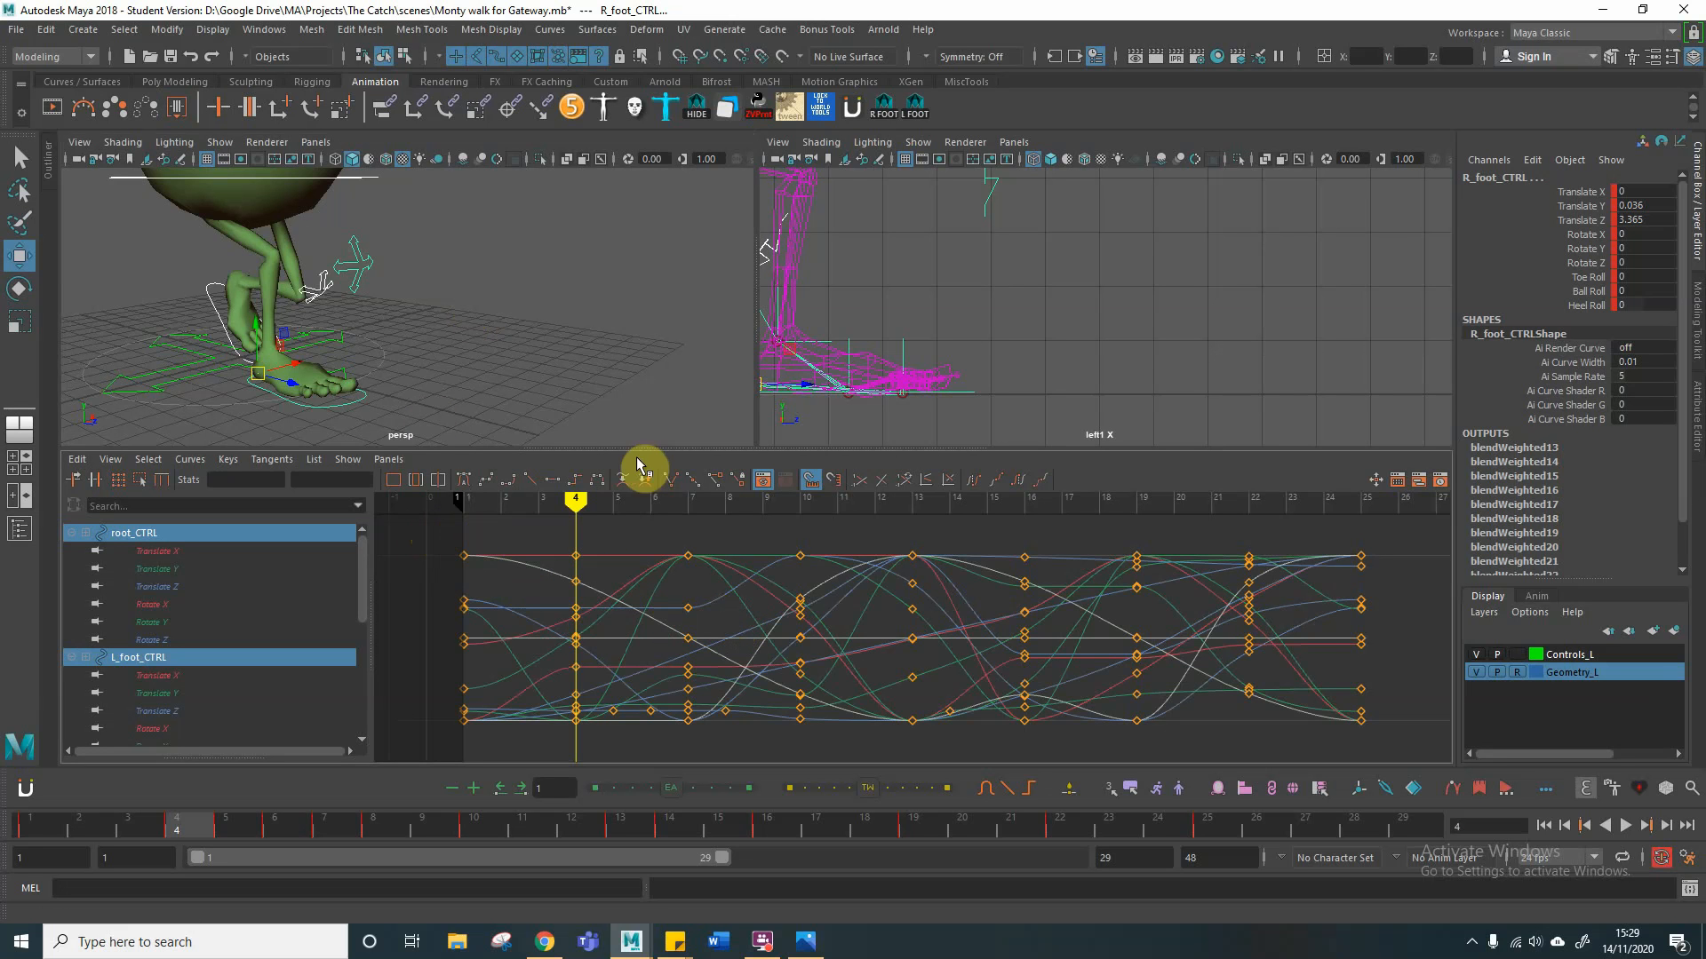
{"action": "scroll", "coordinate": [571, 355], "scroll_direction": "down", "scroll_amount": 10}
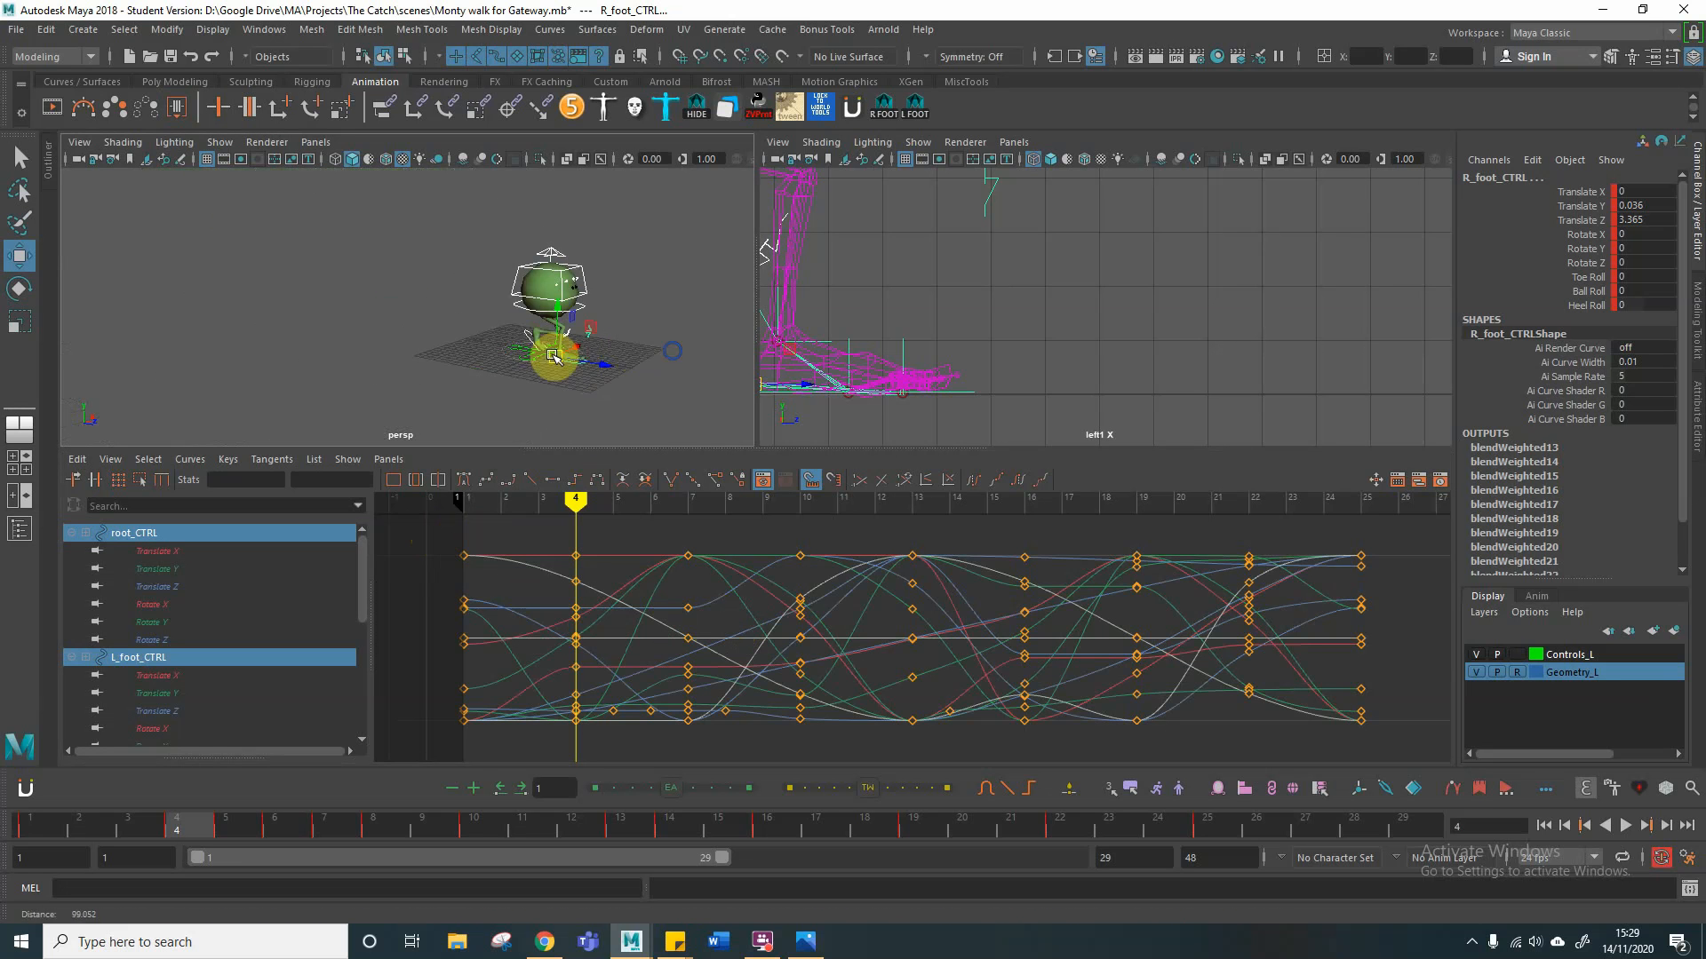
{"action": "middle_click_drag", "start_coordinate": [539, 357], "coordinate": [227, 315], "text": "alt"}
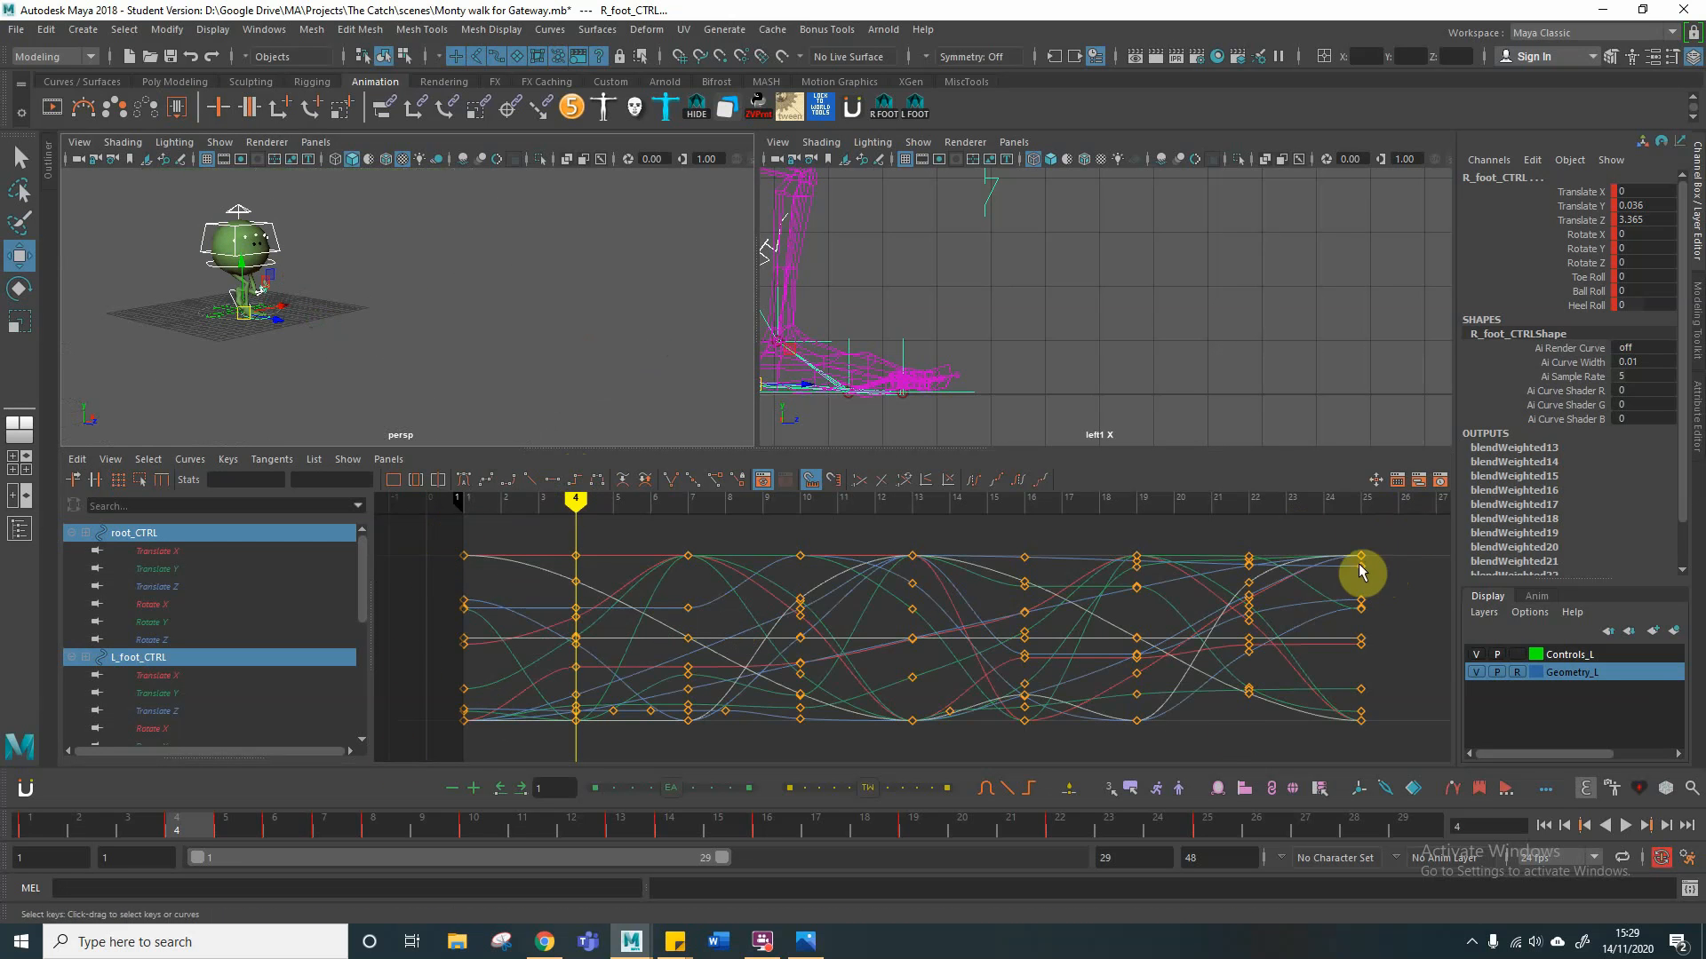
Step: Set the selected controls' curves to cycle with offset after their last key and play the walk past frame 25
{"action": "mouse_move", "coordinate": [579, 499]}
{"action": "left_mouse_down"}
{"action": "mouse_move", "coordinate": [1424, 553]}
{"action": "mouse_move", "coordinate": [420, 545]}
{"action": "left_mouse_up"}
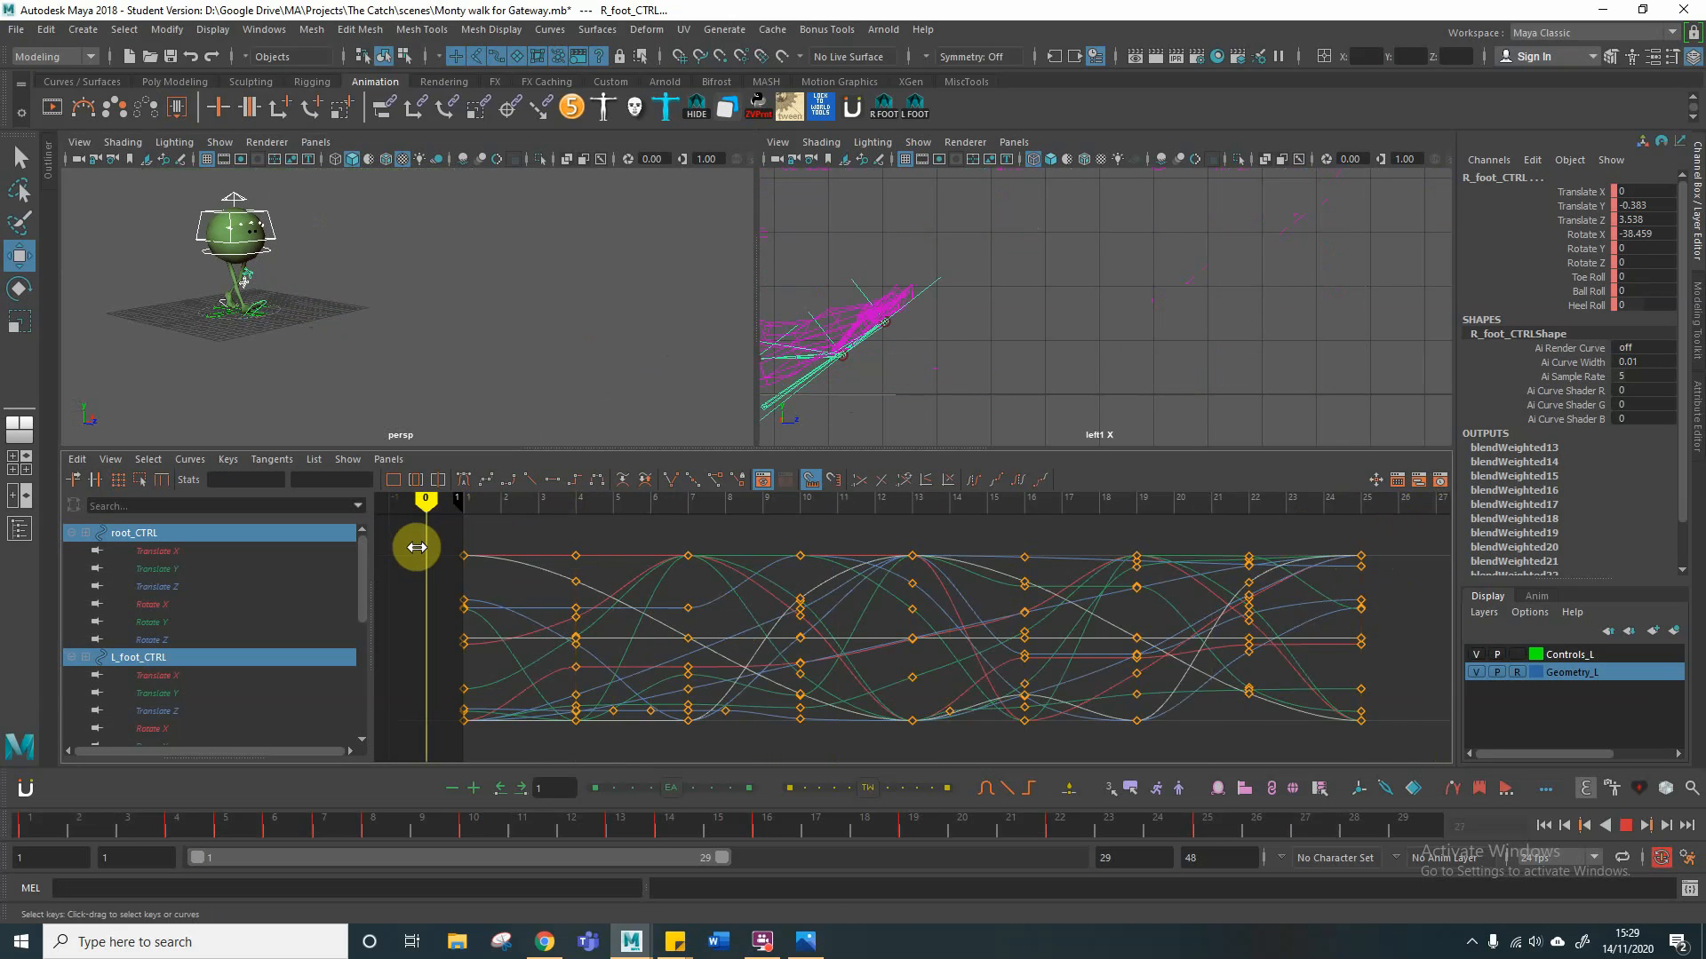
{"action": "left_click", "coordinate": [189, 460]}
{"action": "mouse_move", "coordinate": [223, 512]}
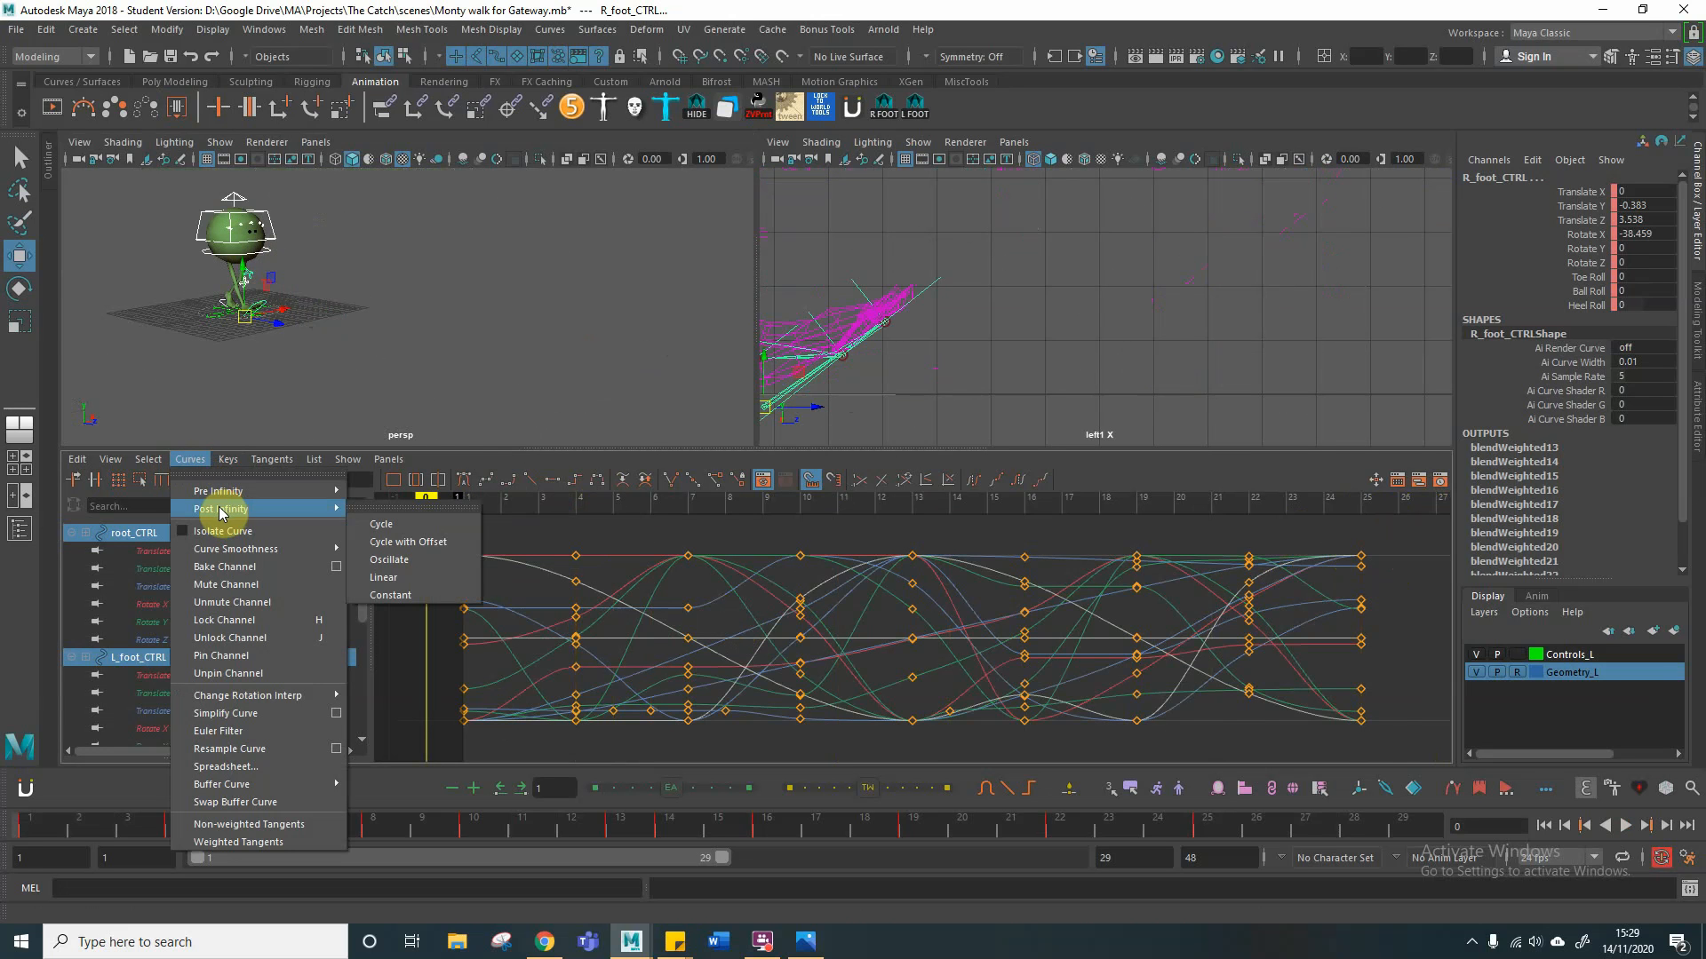
{"action": "left_click", "coordinate": [443, 542]}
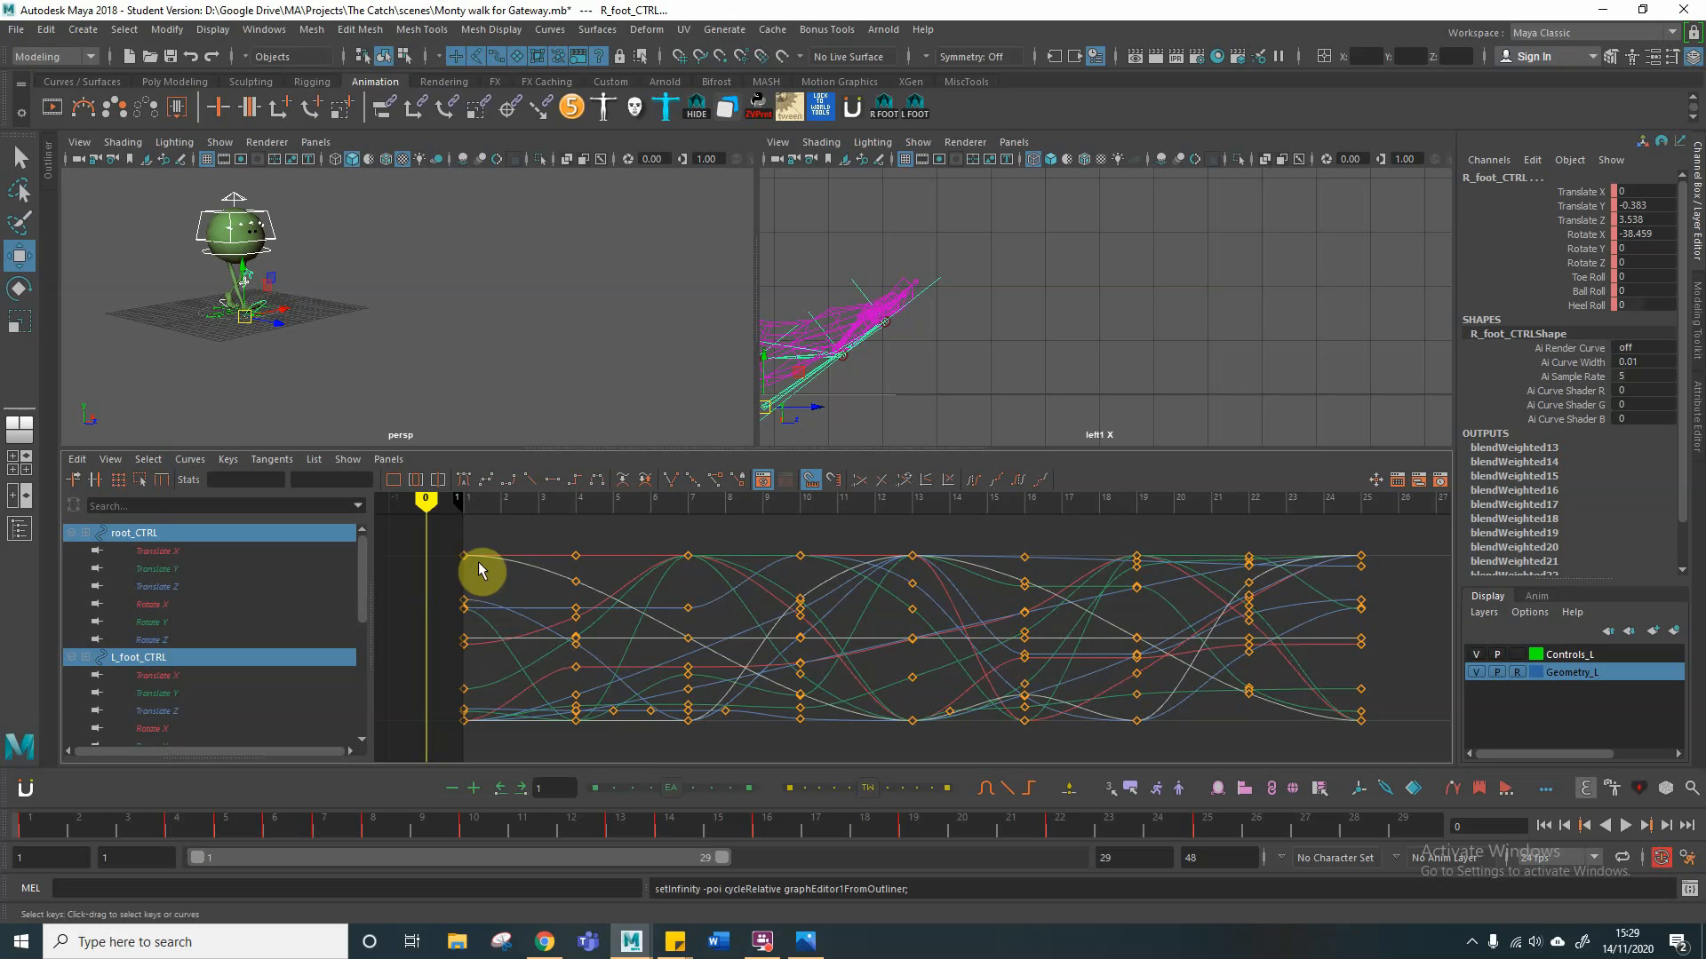
{"action": "mouse_move", "coordinate": [427, 500]}
{"action": "left_mouse_down"}
{"action": "mouse_move", "coordinate": [1363, 548]}
{"action": "mouse_move", "coordinate": [1340, 560]}
{"action": "mouse_move", "coordinate": [1363, 571]}
{"action": "left_mouse_up"}
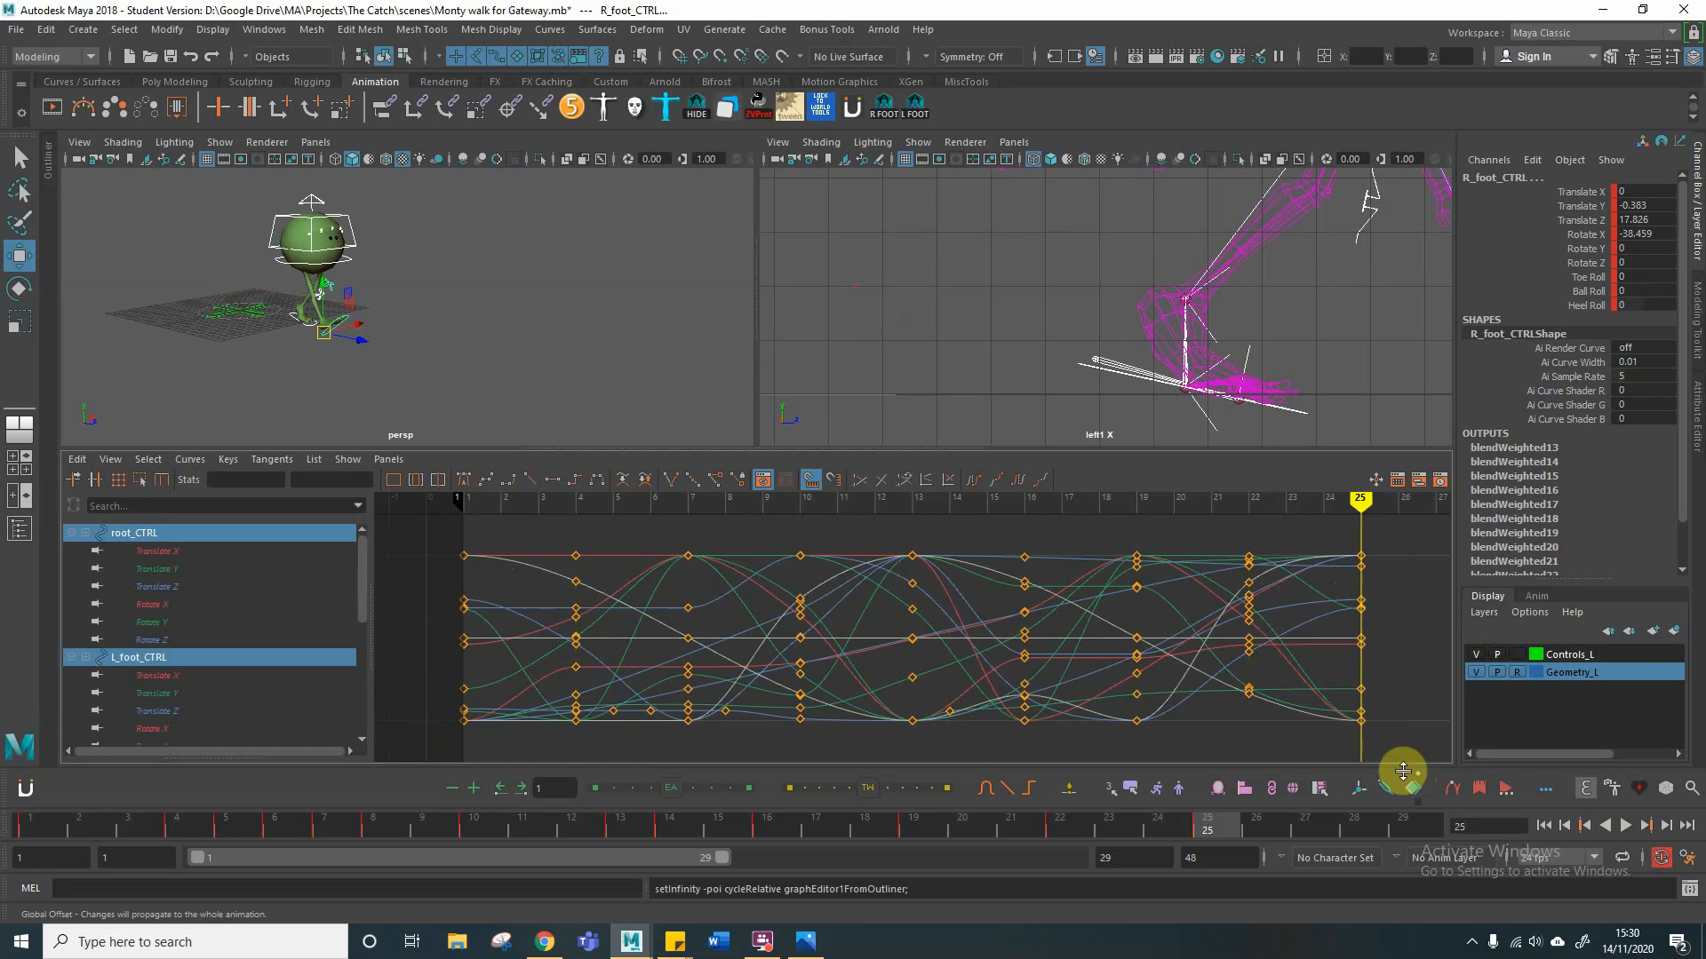
{"action": "key", "text": "alt+v"}
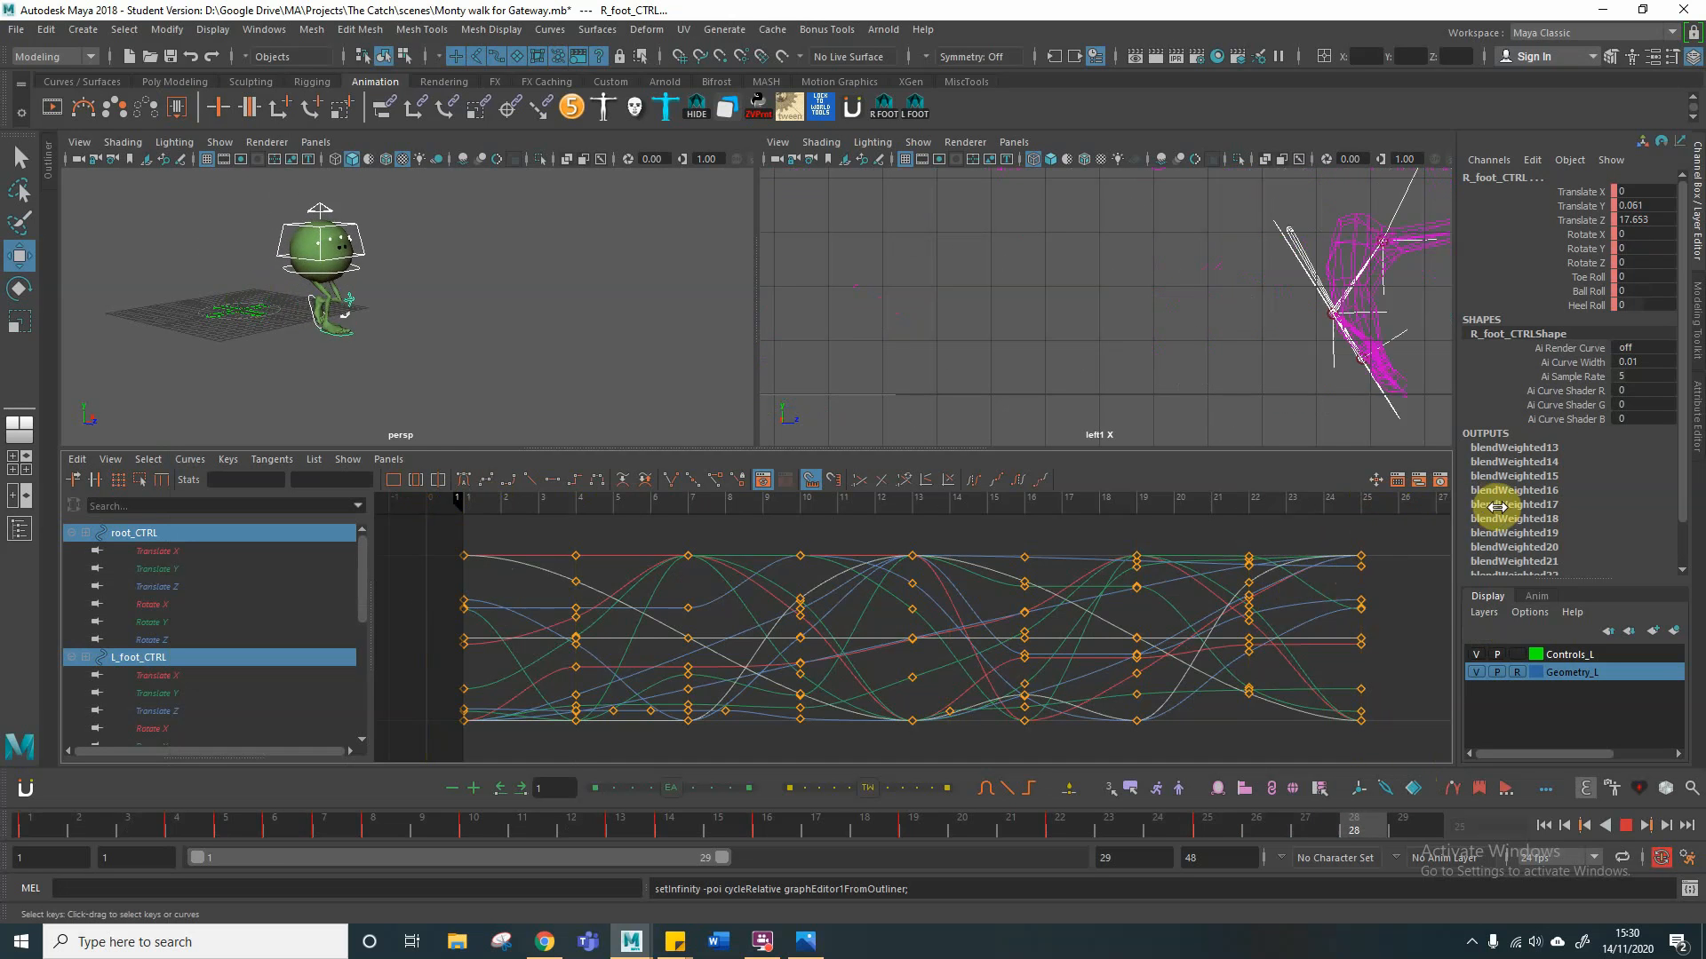
{"action": "mouse_move", "coordinate": [1401, 503]}
{"action": "left_mouse_down"}
{"action": "mouse_move", "coordinate": [1504, 507]}
{"action": "mouse_move", "coordinate": [1016, 512]}
{"action": "left_mouse_up"}
Step: Display the infinity extensions of the selected controls' curves beyond the keyed frame range
{"action": "right_click_drag", "start_coordinate": [822, 630], "coordinate": [739, 634], "text": "alt"}
{"action": "mouse_move", "coordinate": [947, 500]}
{"action": "left_mouse_down"}
{"action": "mouse_move", "coordinate": [1675, 559]}
{"action": "mouse_move", "coordinate": [1154, 530]}
{"action": "mouse_move", "coordinate": [786, 533]}
{"action": "left_mouse_up"}
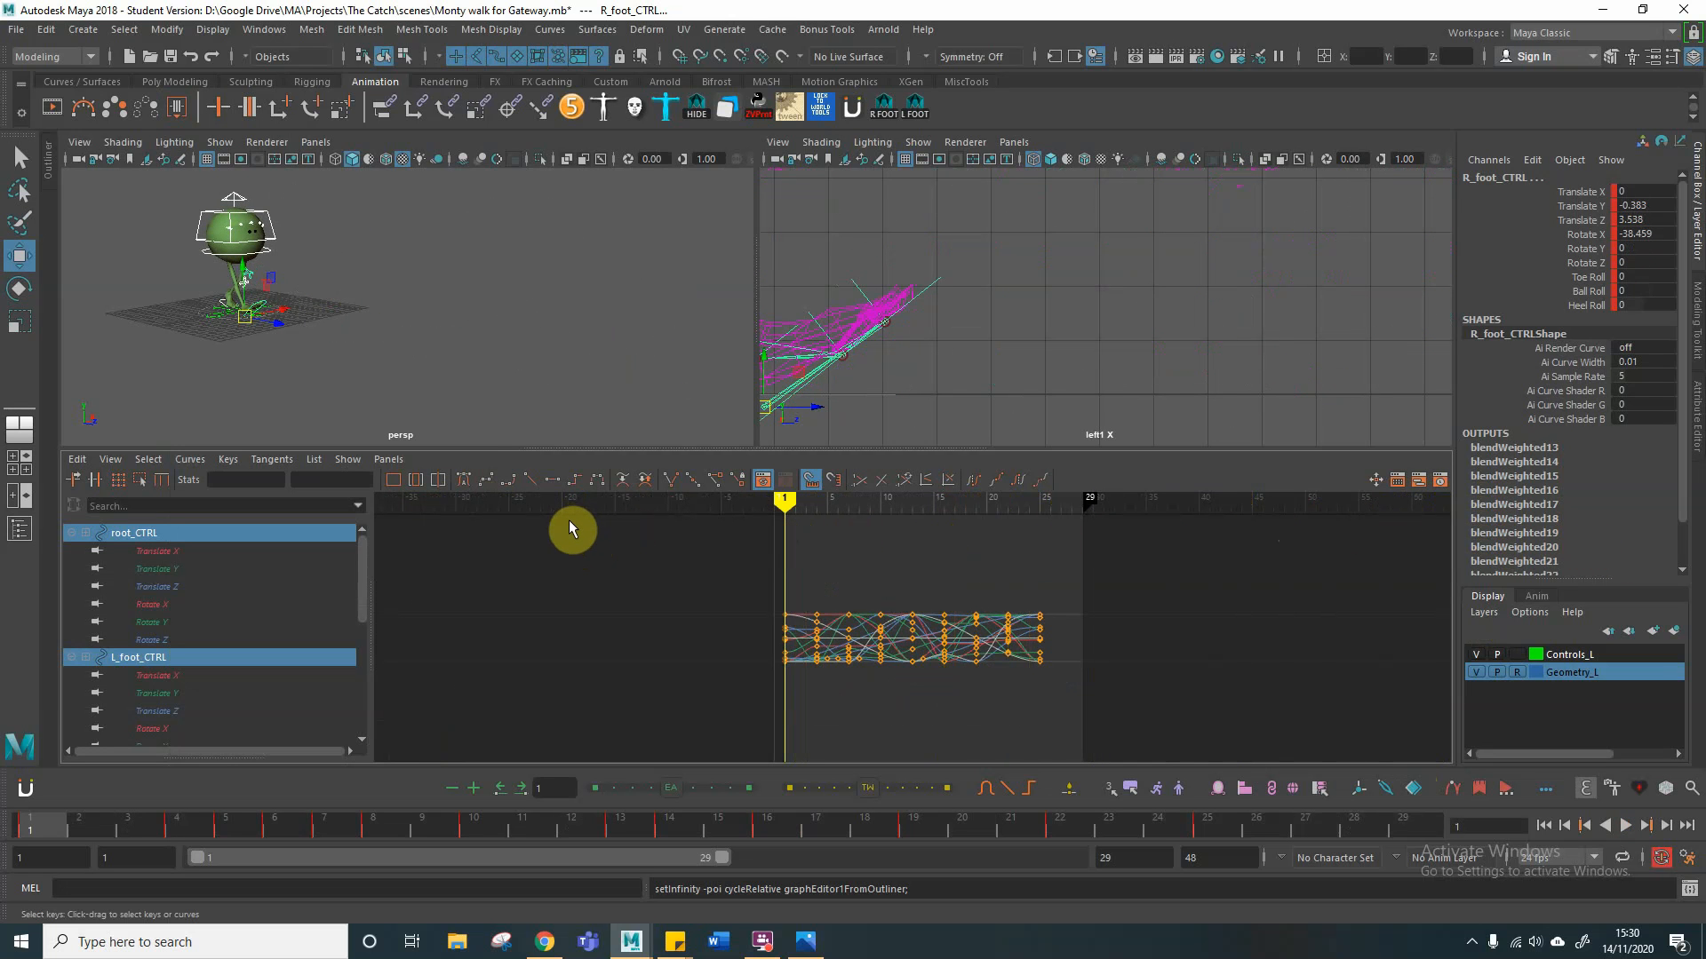
{"action": "left_click", "coordinate": [189, 460]}
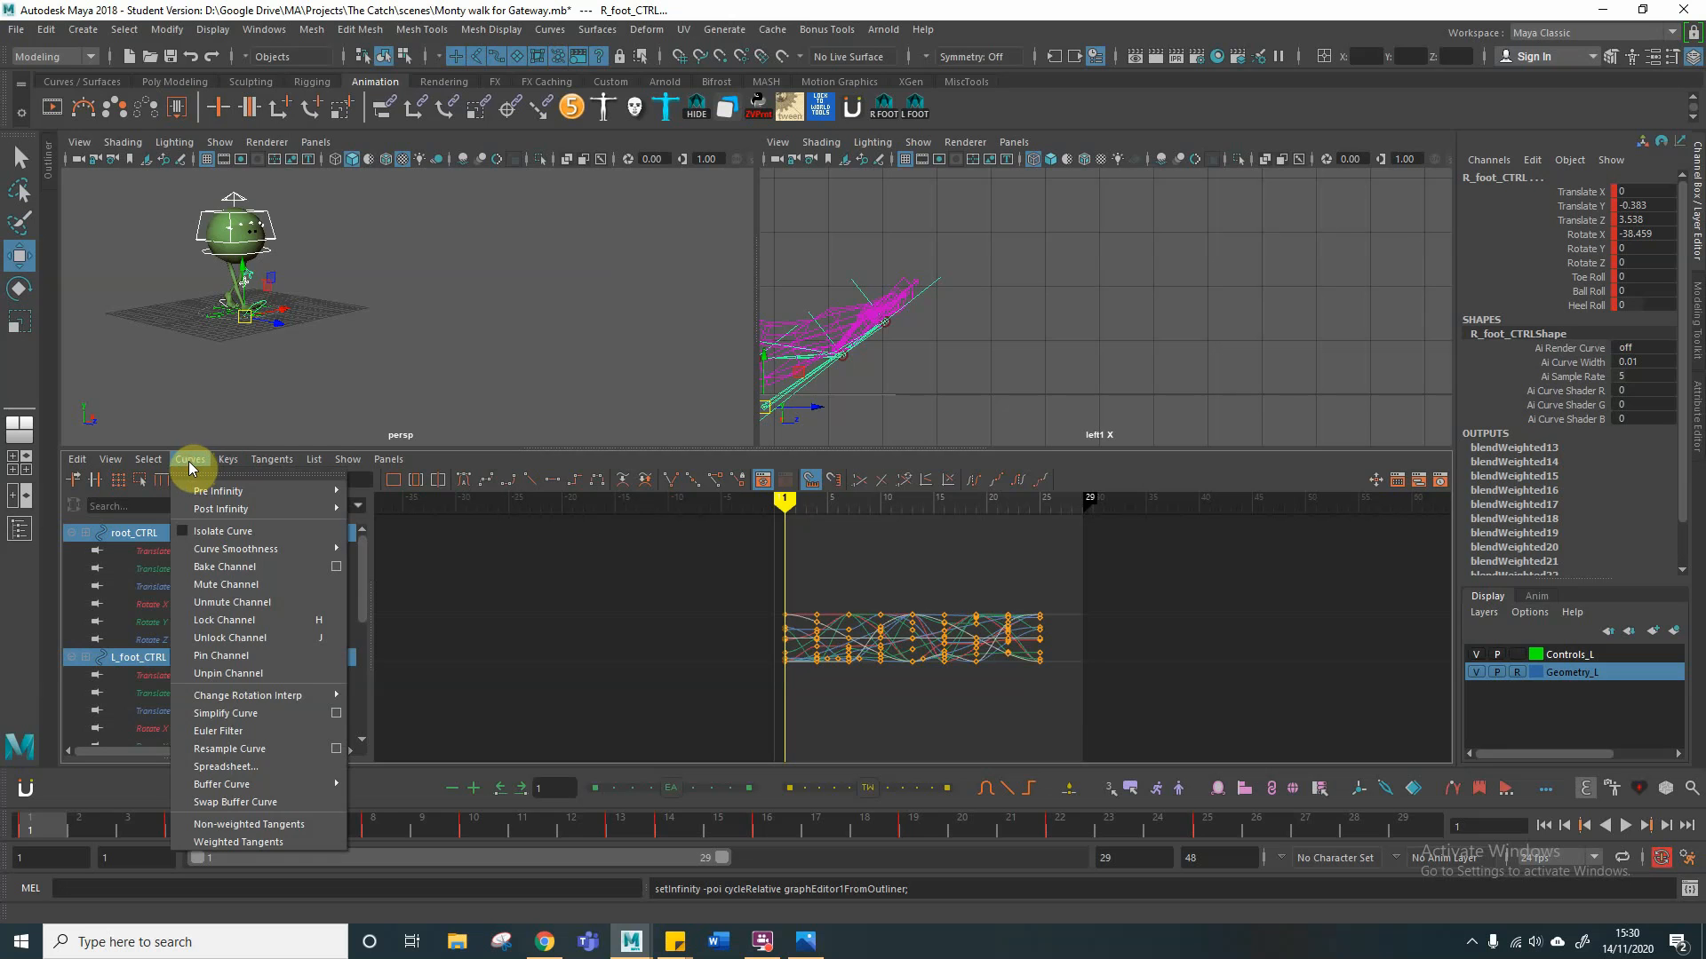
{"action": "left_click", "coordinate": [110, 459]}
{"action": "left_click", "coordinate": [110, 686]}
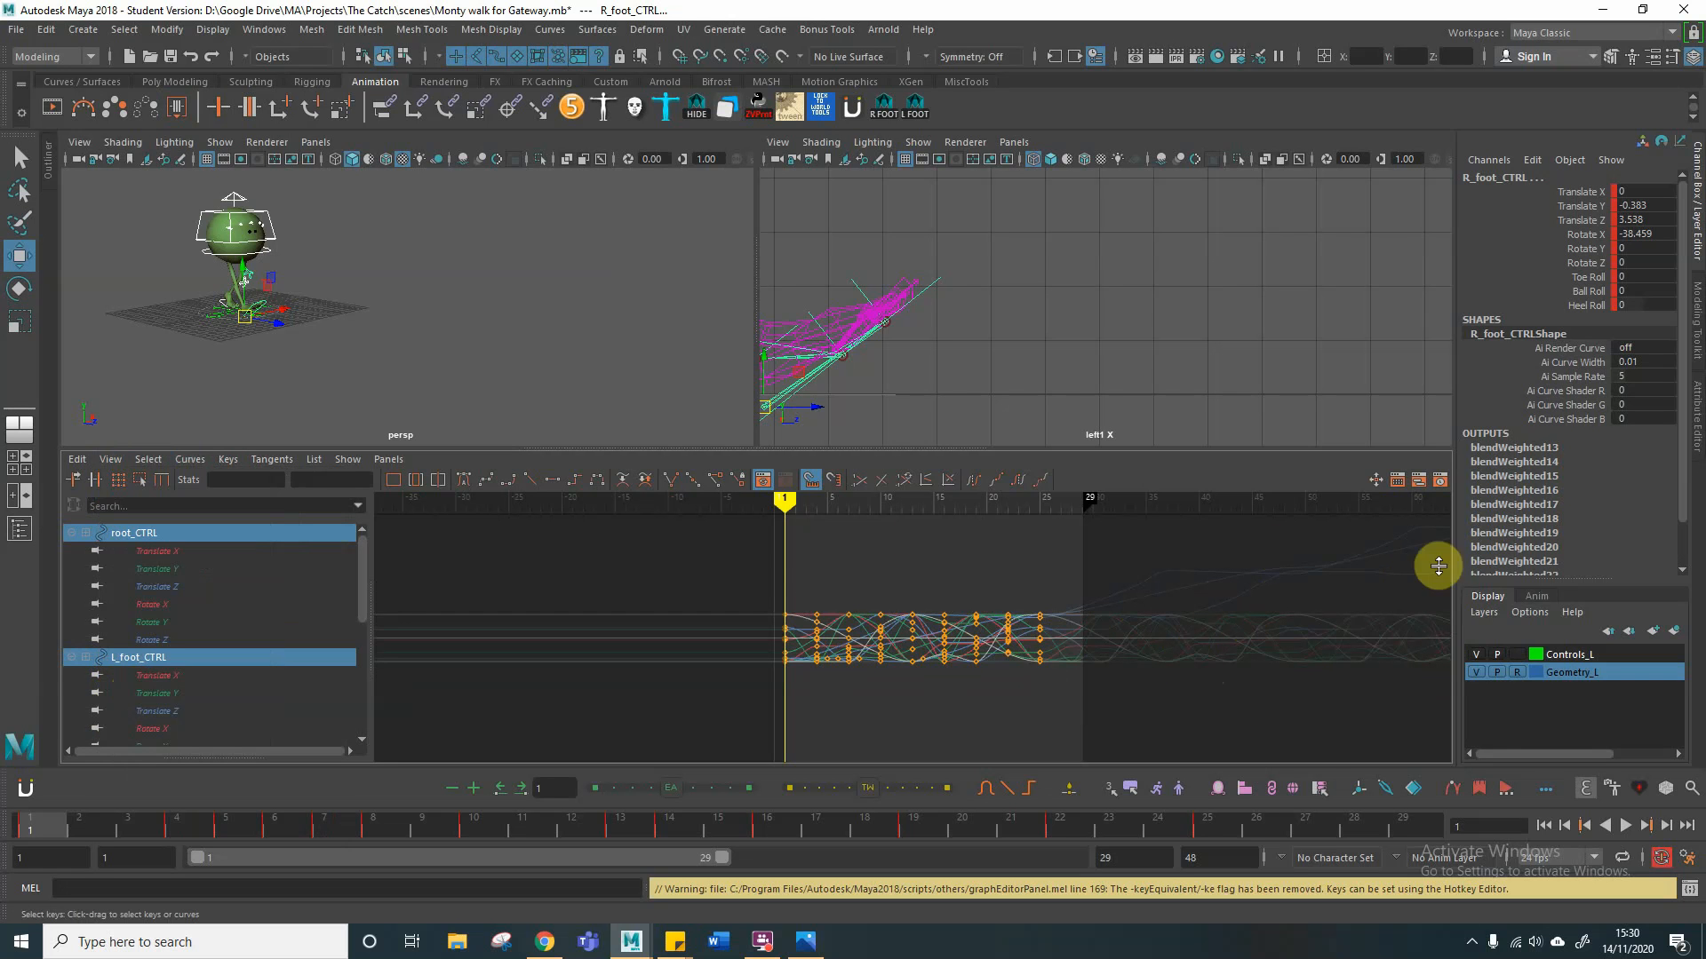
Step: Examine the character from closer up and compare its poses and forward travel between frames 1 and 25
{"action": "mouse_move", "coordinate": [788, 504]}
{"action": "left_mouse_down"}
{"action": "mouse_move", "coordinate": [1386, 530]}
{"action": "mouse_move", "coordinate": [1139, 506]}
{"action": "mouse_move", "coordinate": [673, 506]}
{"action": "mouse_move", "coordinate": [803, 507]}
{"action": "mouse_move", "coordinate": [786, 509]}
{"action": "left_mouse_up"}
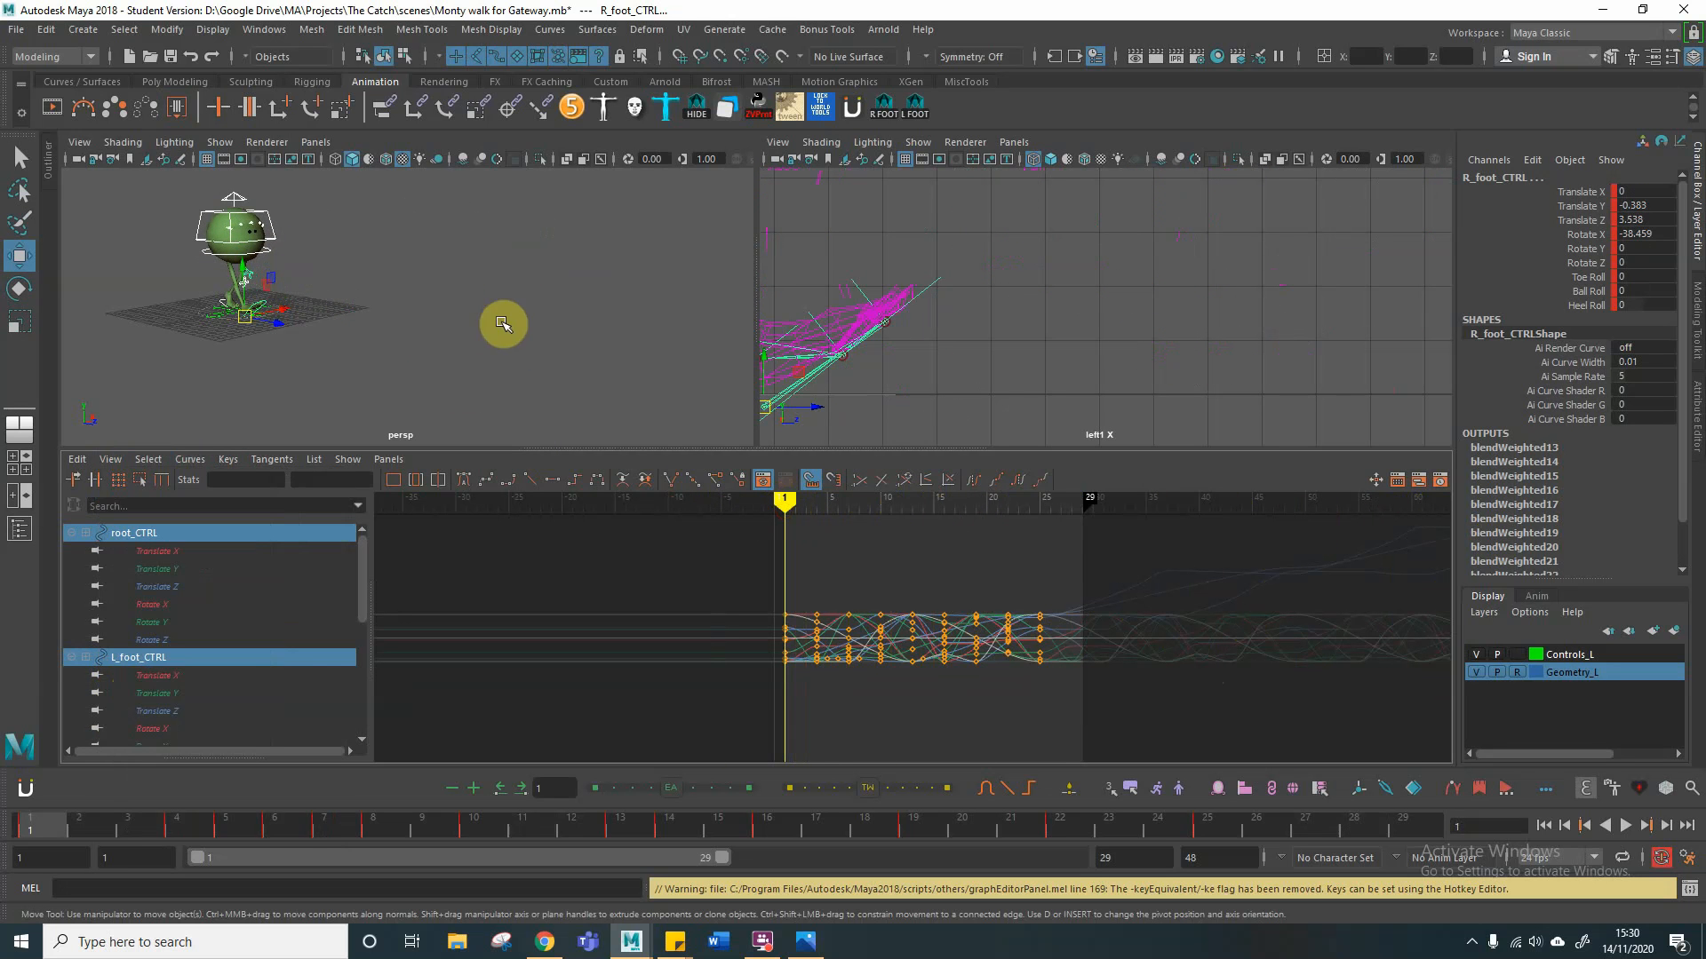
{"action": "mouse_move", "coordinate": [397, 297]}
{"action": "right_mouse_down", "text": "alt"}
{"action": "mouse_move", "coordinate": [510, 285]}
{"action": "mouse_move", "coordinate": [390, 300]}
{"action": "right_mouse_up", "text": "alt"}
{"action": "middle_click_drag", "start_coordinate": [391, 300], "coordinate": [420, 302], "text": "alt"}
{"action": "left_click_drag", "start_coordinate": [420, 302], "coordinate": [563, 328], "text": "alt"}
{"action": "left_click_drag", "start_coordinate": [419, 305], "coordinate": [453, 297], "text": "alt"}
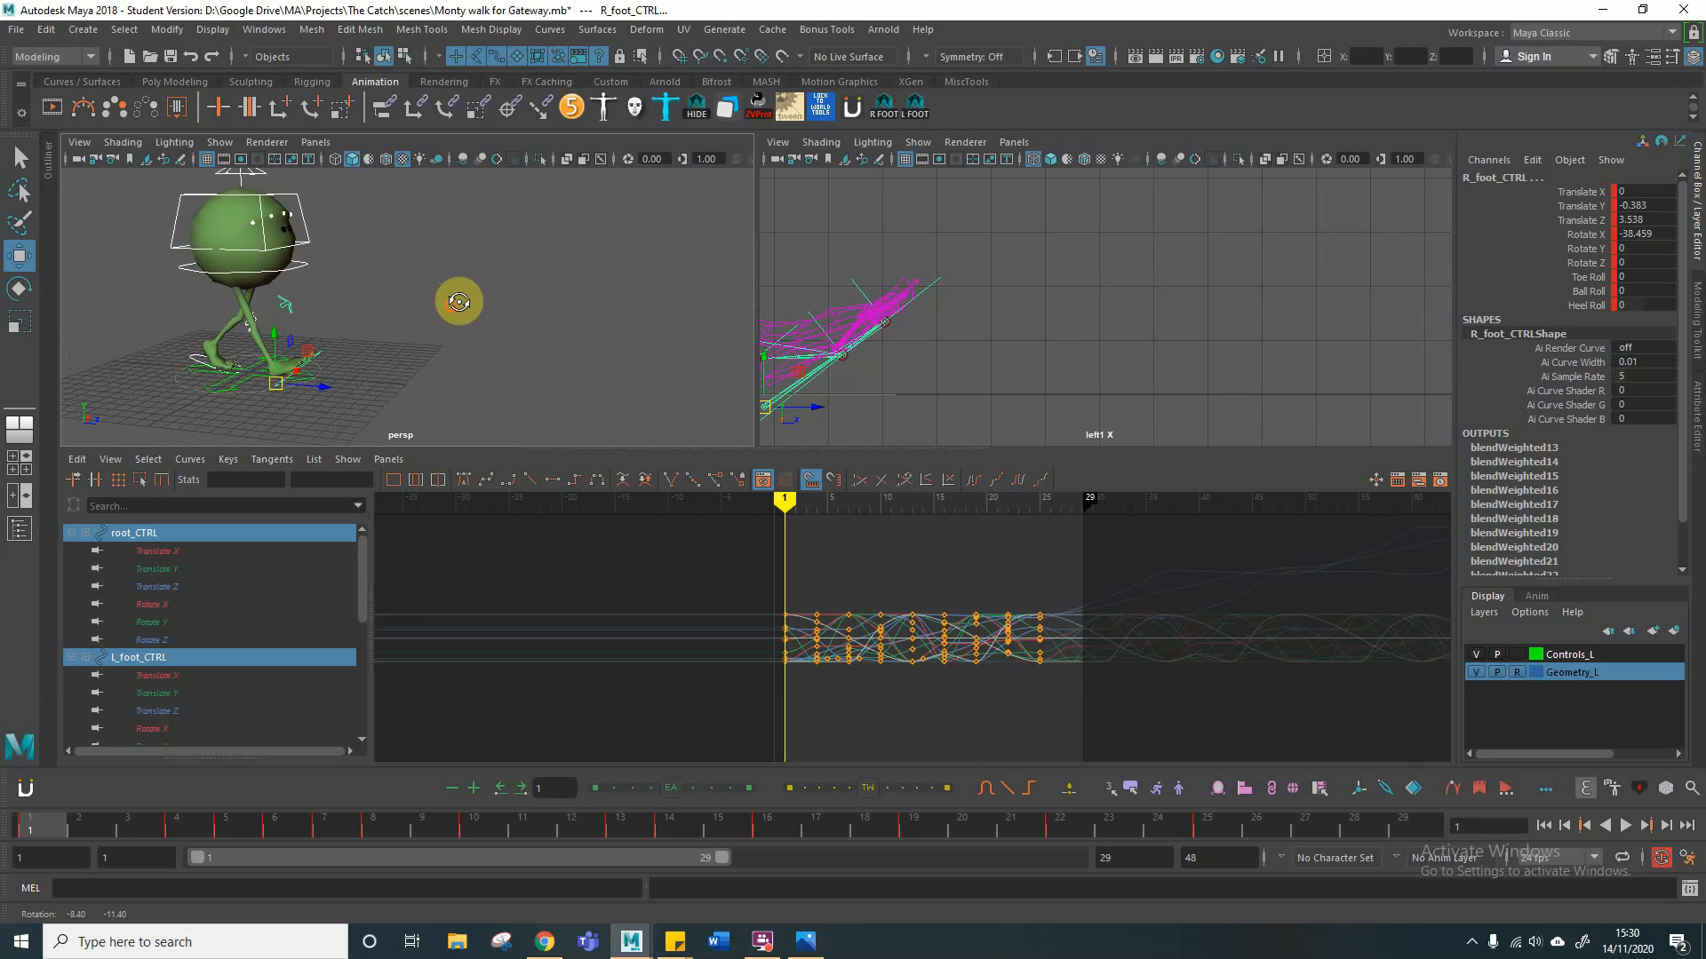
{"action": "mouse_move", "coordinate": [788, 510]}
{"action": "left_mouse_down"}
{"action": "mouse_move", "coordinate": [1062, 506]}
{"action": "mouse_move", "coordinate": [1051, 519]}
{"action": "left_mouse_up"}
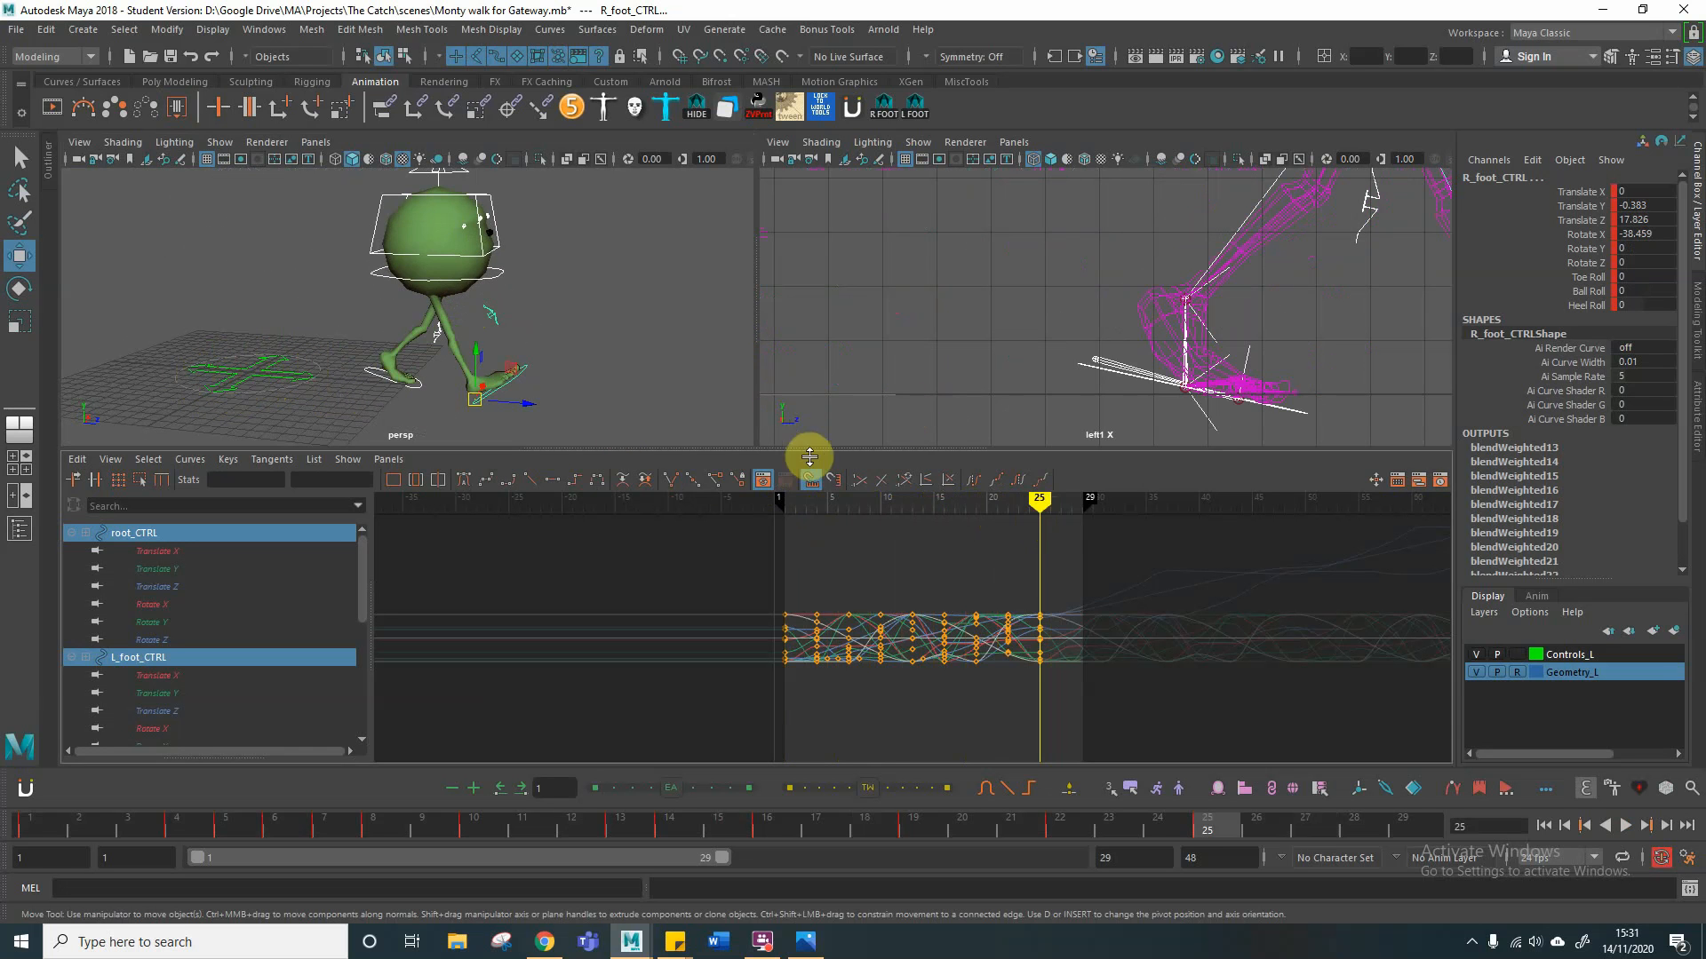
{"action": "left_click_drag", "start_coordinate": [1021, 506], "coordinate": [786, 518]}
{"action": "middle_click_drag", "start_coordinate": [977, 290], "coordinate": [1328, 300], "text": "alt"}
{"action": "mouse_move", "coordinate": [907, 301]}
{"action": "middle_mouse_down", "text": "alt"}
{"action": "mouse_move", "coordinate": [1115, 296]}
{"action": "mouse_move", "coordinate": [1004, 290]}
{"action": "mouse_move", "coordinate": [1028, 312]}
{"action": "mouse_move", "coordinate": [1005, 305]}
{"action": "middle_mouse_up", "text": "alt"}
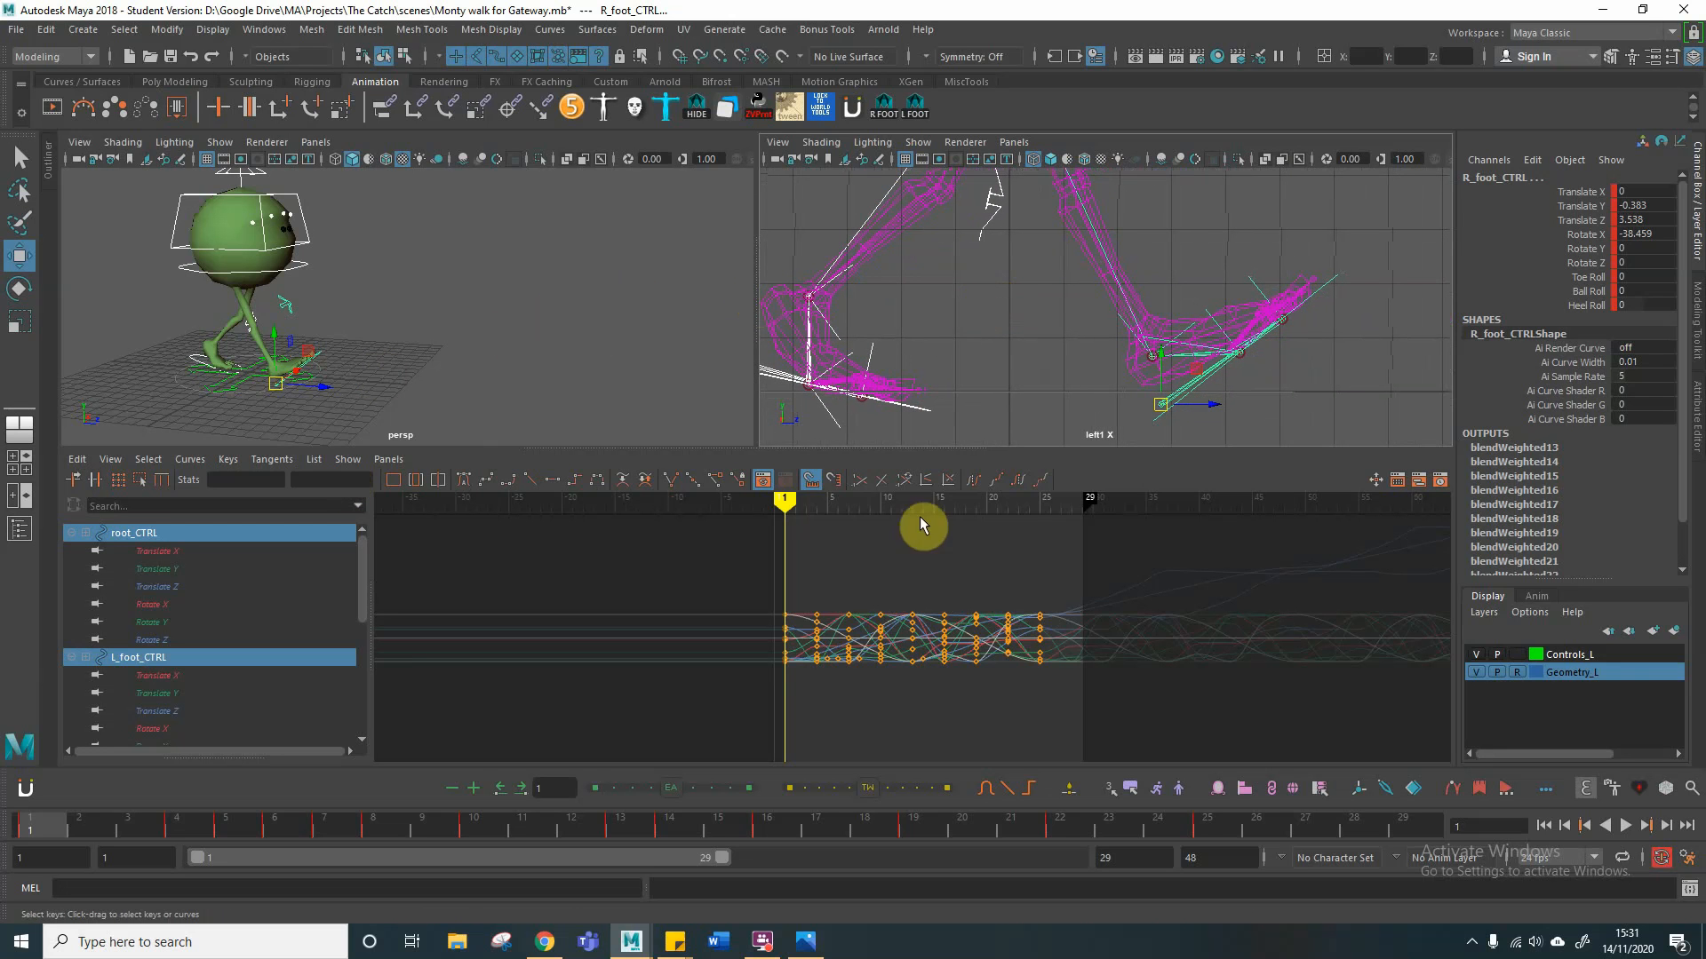
{"action": "left_click_drag", "start_coordinate": [787, 503], "coordinate": [1037, 508]}
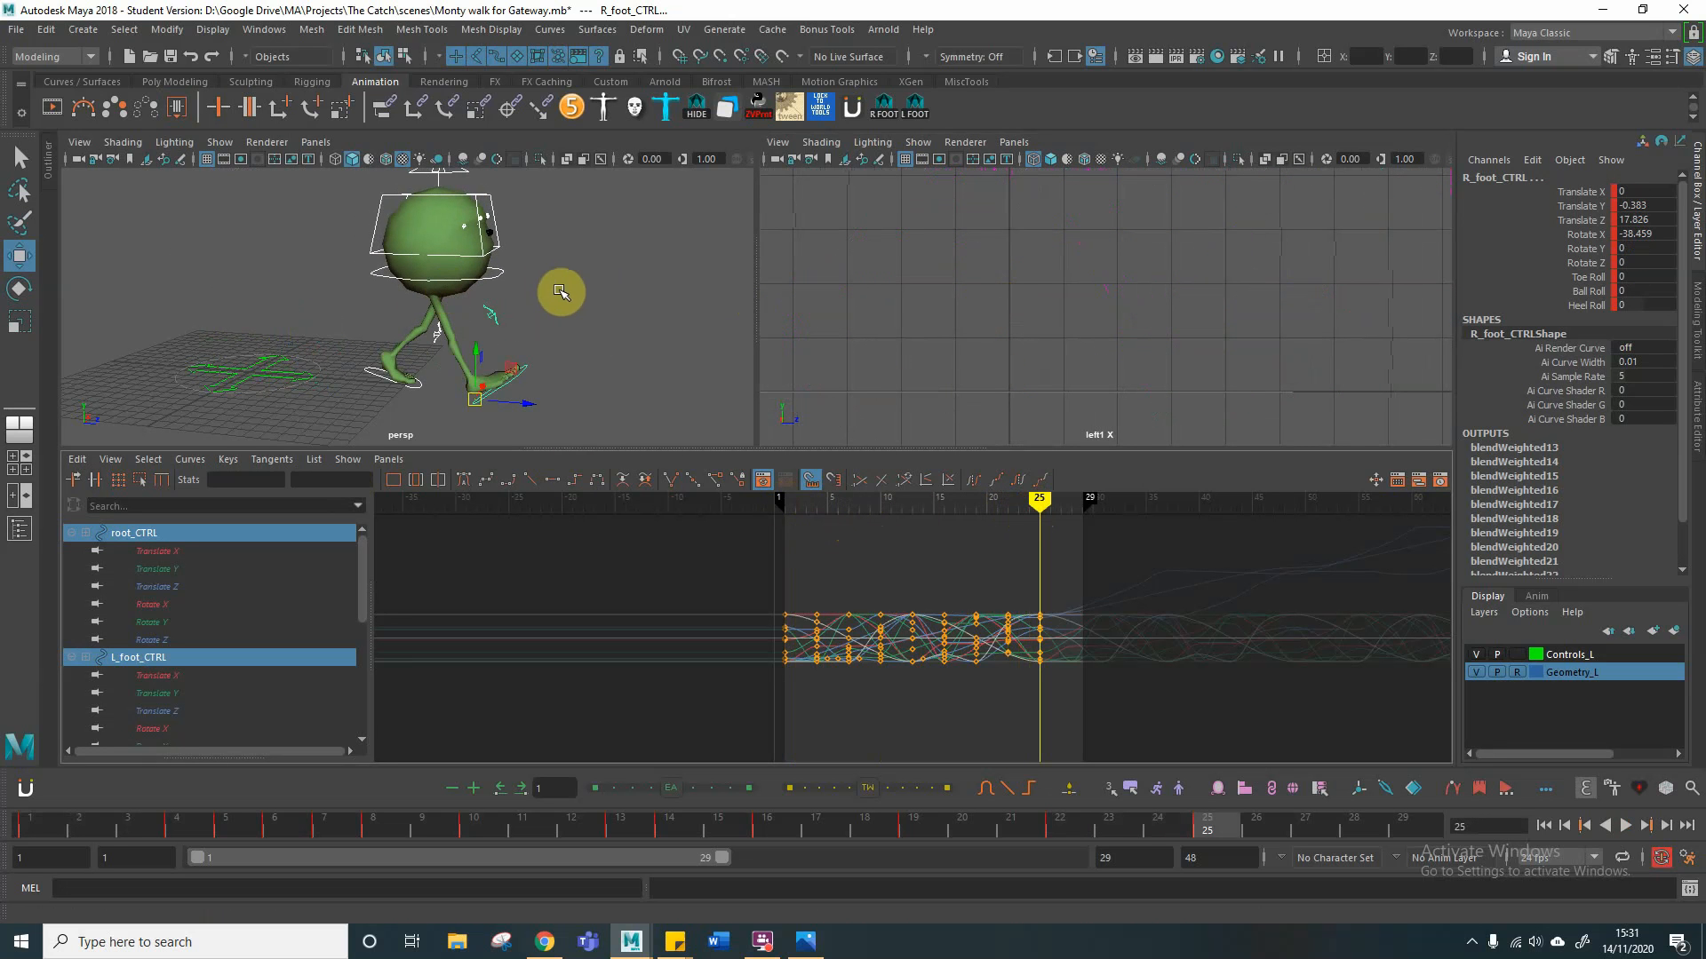
Step: Select the placement control on the ground at the character's starting point
{"action": "left_click", "coordinate": [525, 284]}
{"action": "left_click", "coordinate": [380, 273]}
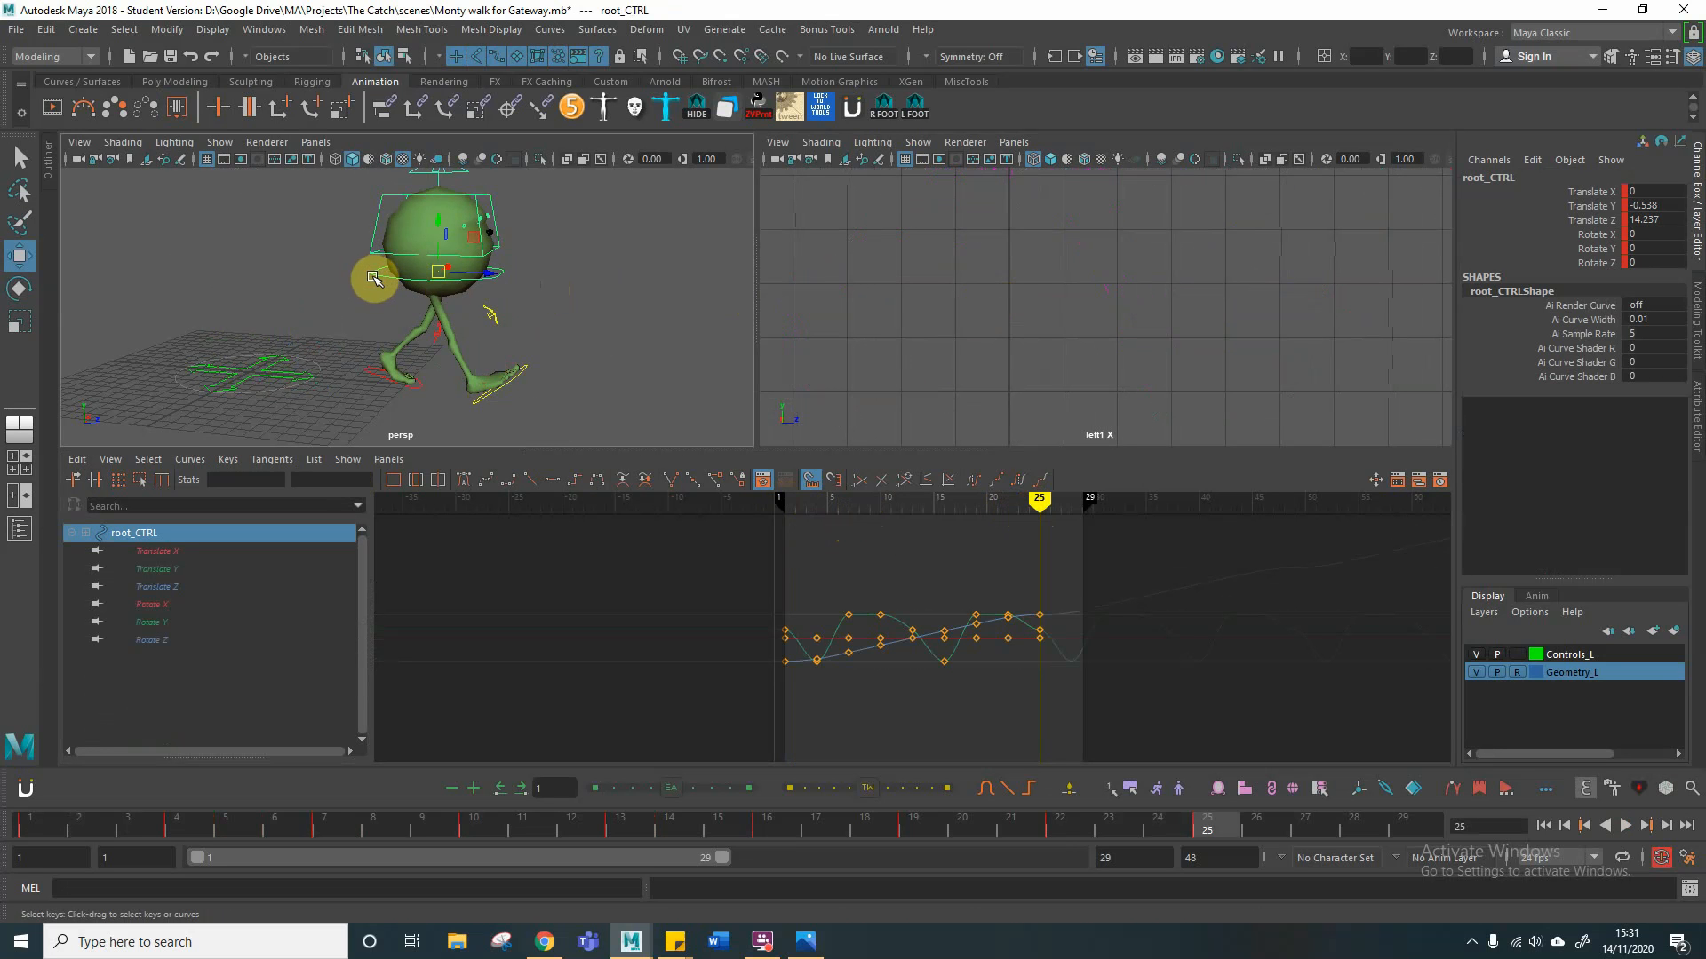
{"action": "left_click", "coordinate": [267, 373]}
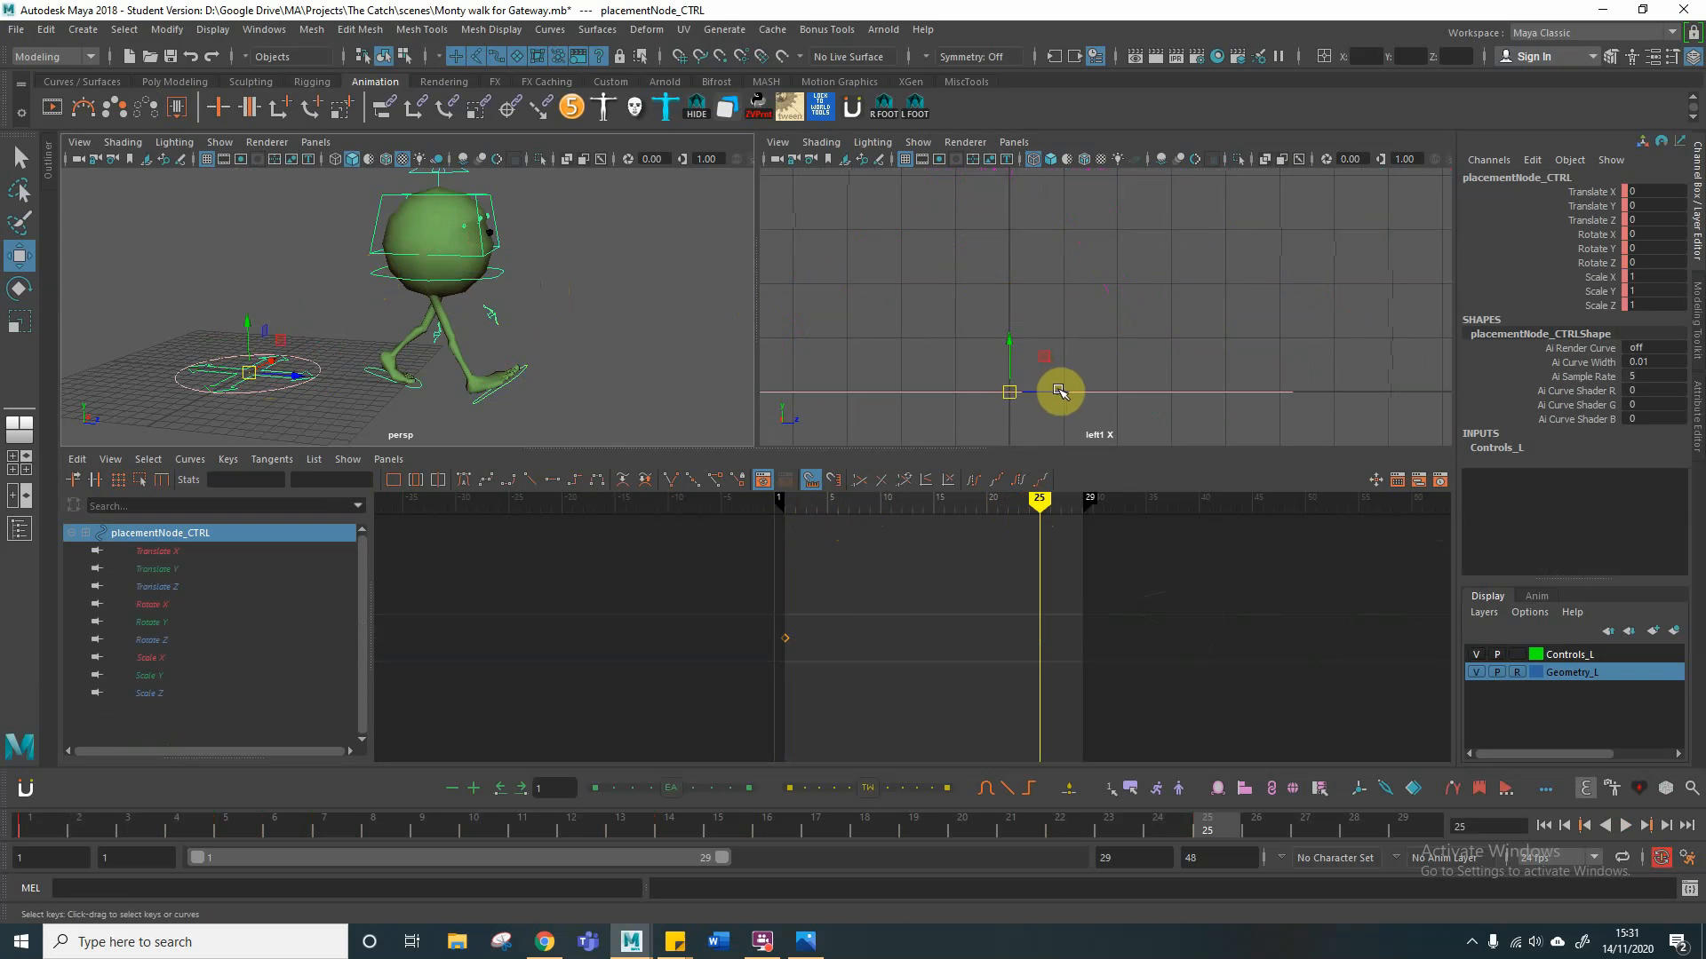
Step: Try moving the placement control backwards along Z at frame 25, and undo the move
{"action": "left_click_drag", "start_coordinate": [1058, 388], "coordinate": [617, 392]}
{"action": "key", "text": "s"}
{"action": "key", "text": "ctrl+z"}
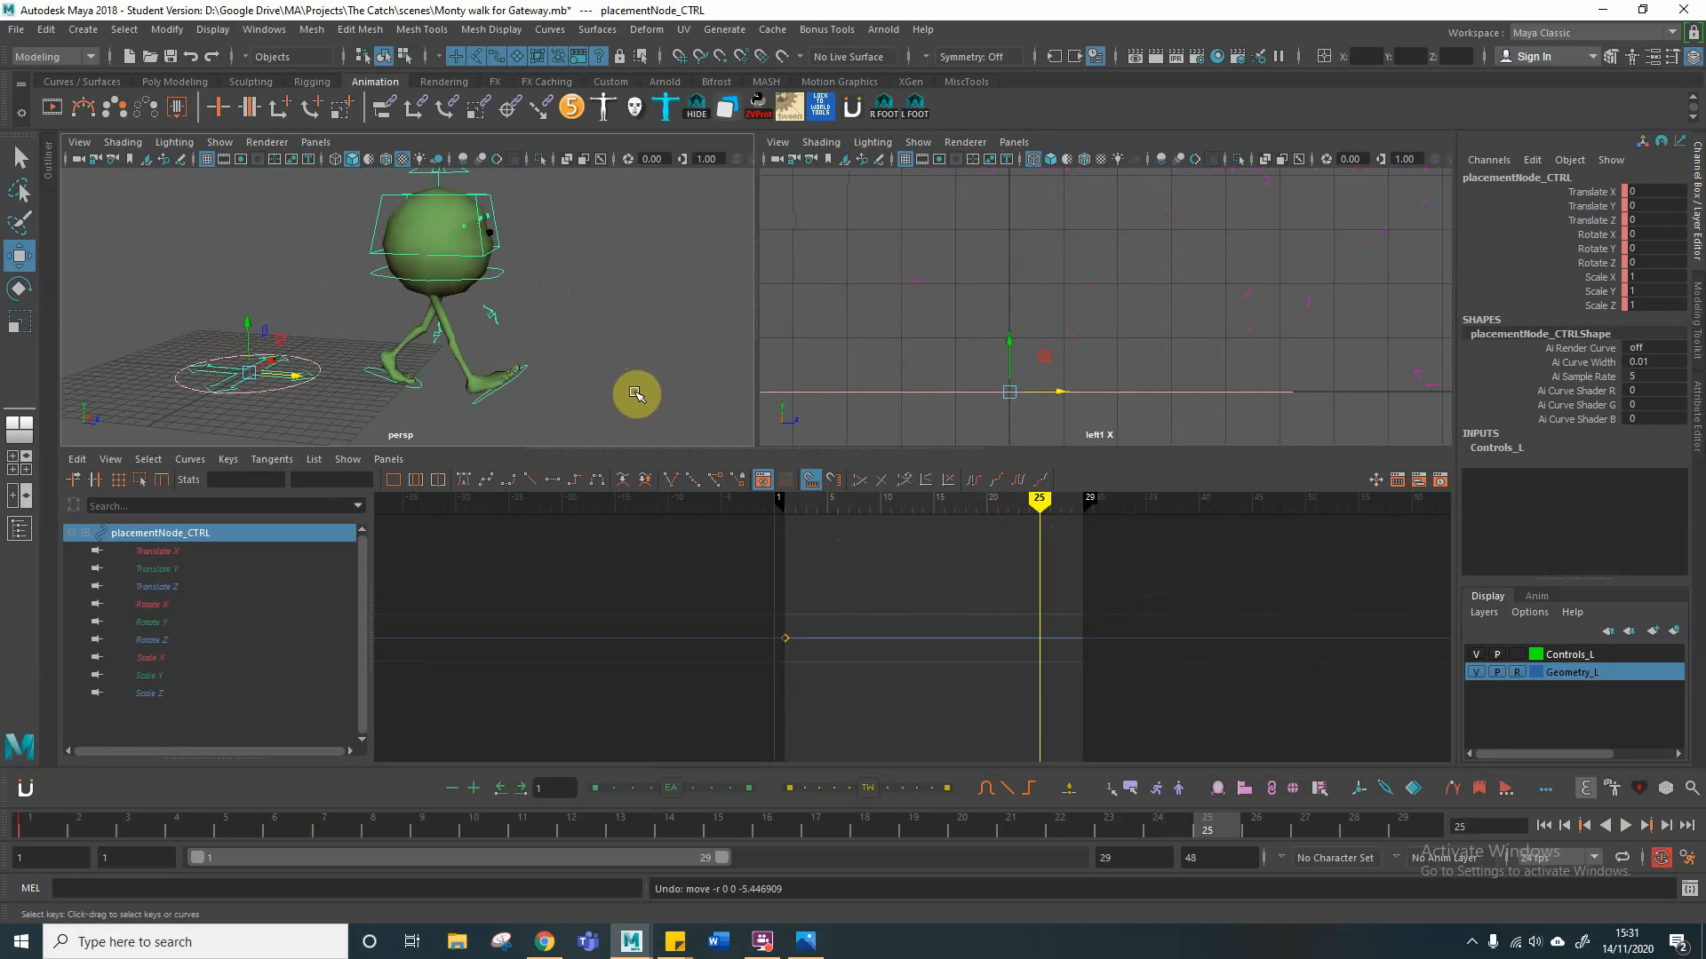
Step: Move the placement control back to about -14.331 in Translate Z at frame 25 and key it
{"action": "key", "text": "alt+v"}
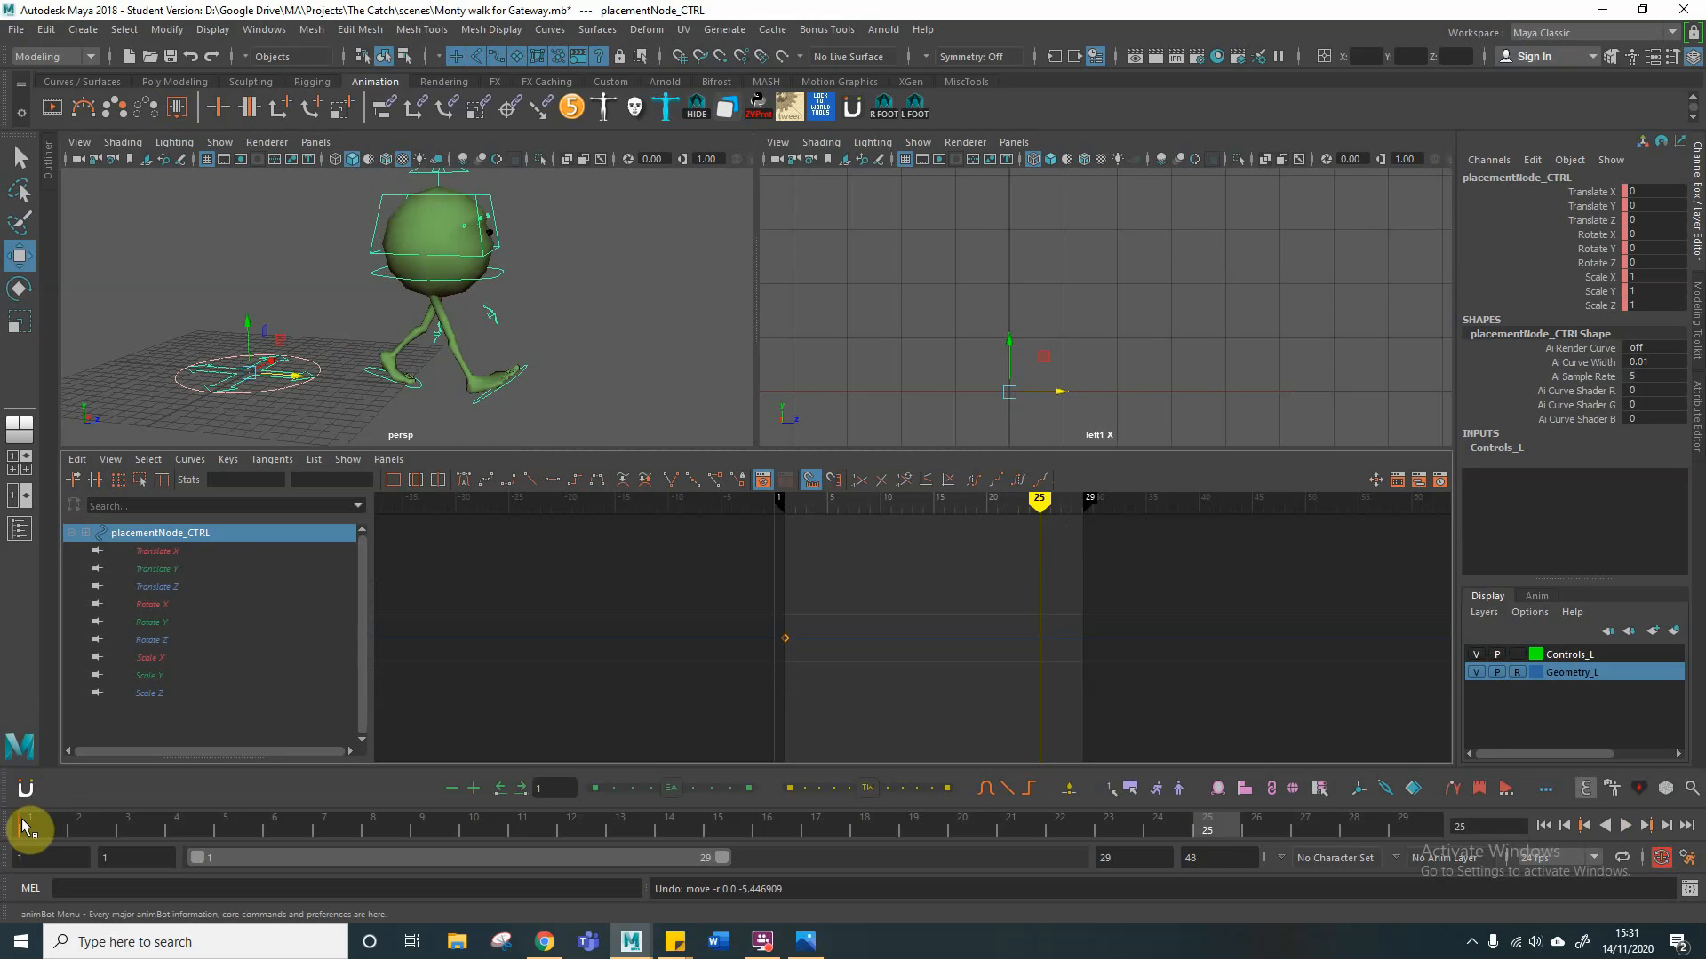
{"action": "left_click", "coordinate": [27, 826]}
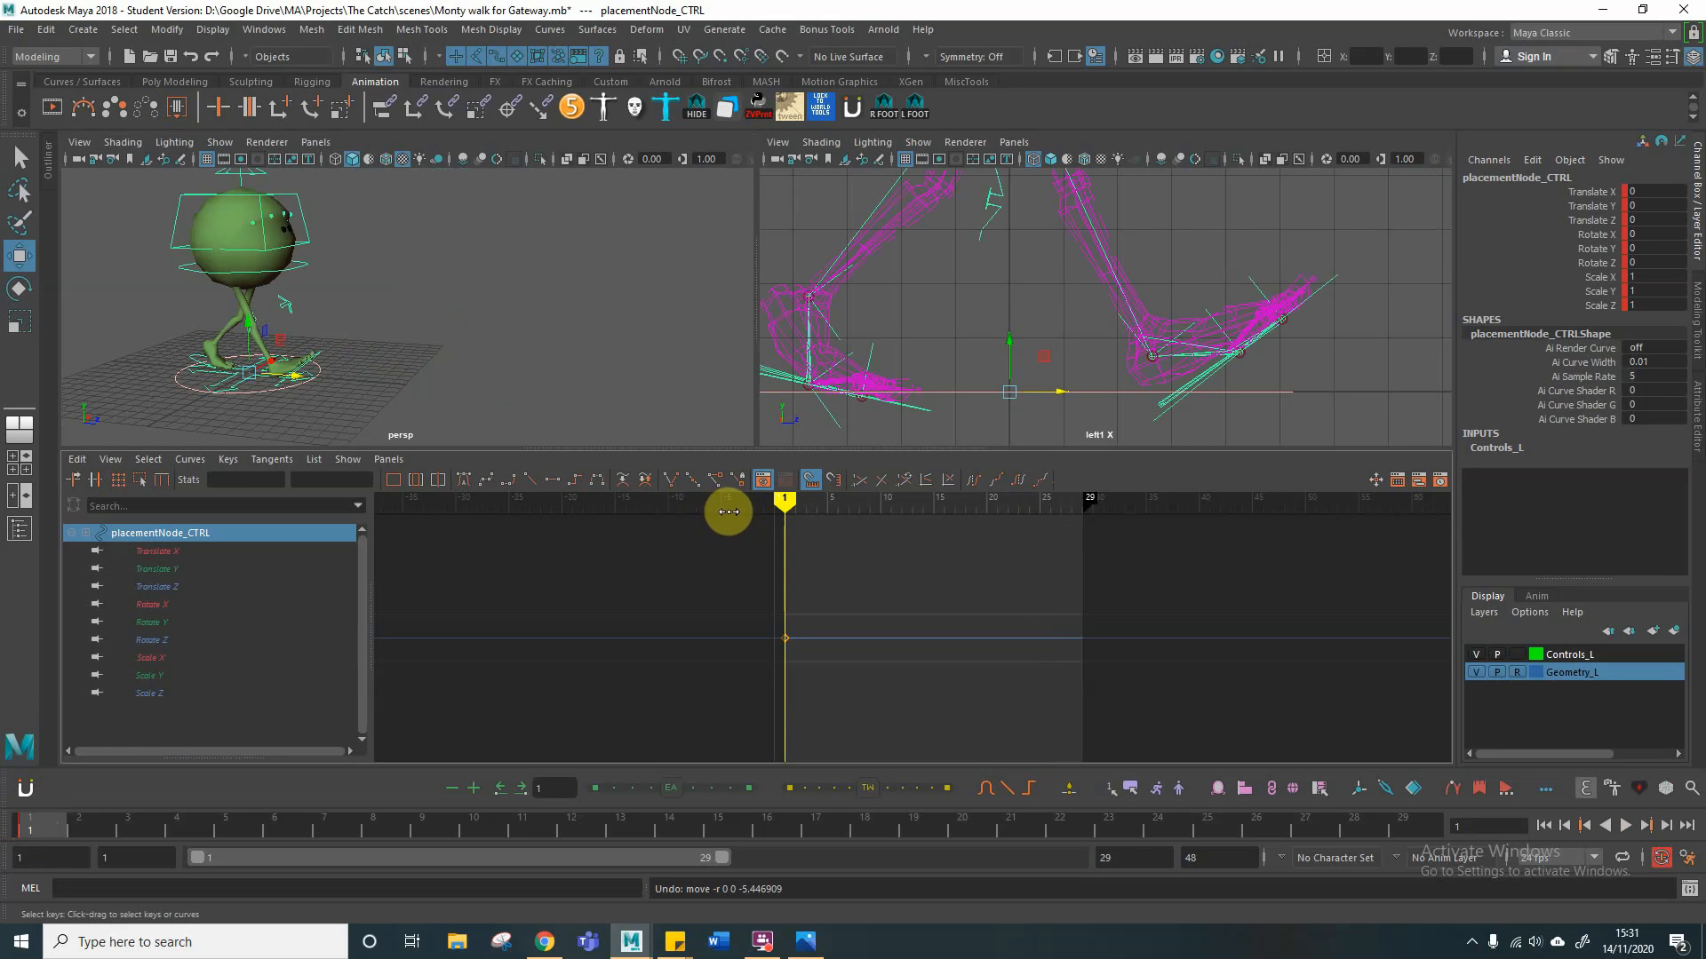
{"action": "left_click", "coordinate": [1201, 829]}
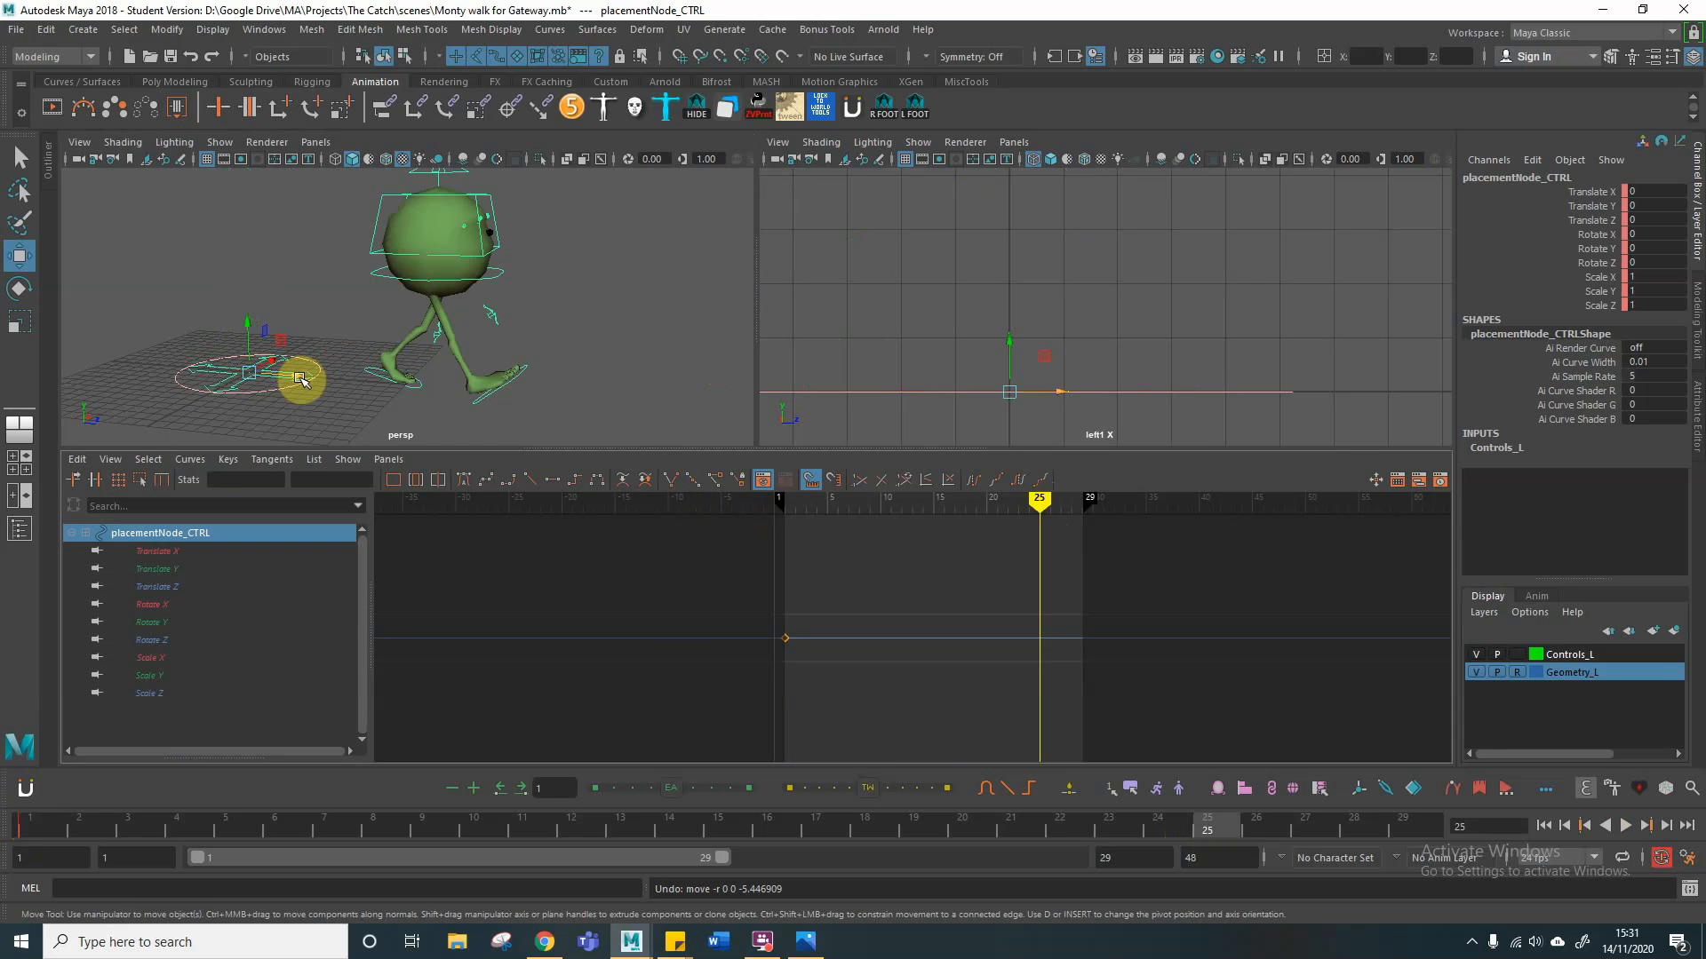
{"action": "left_click_drag", "start_coordinate": [297, 381], "coordinate": [129, 376]}
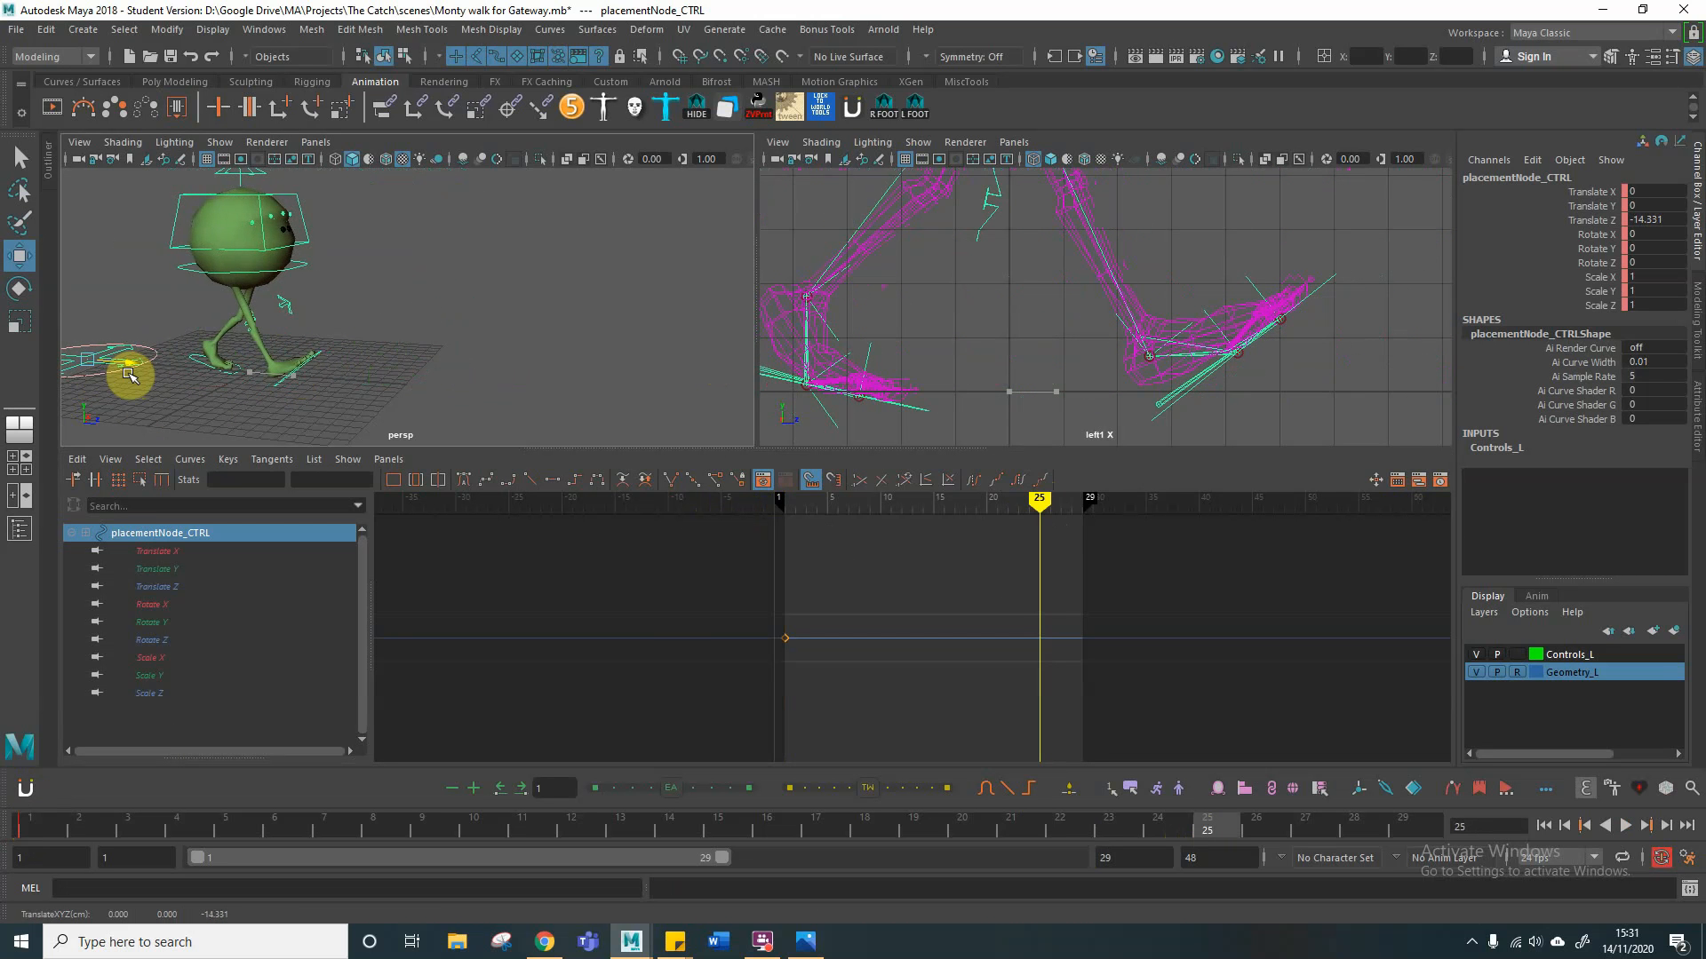
{"action": "key", "text": "s"}
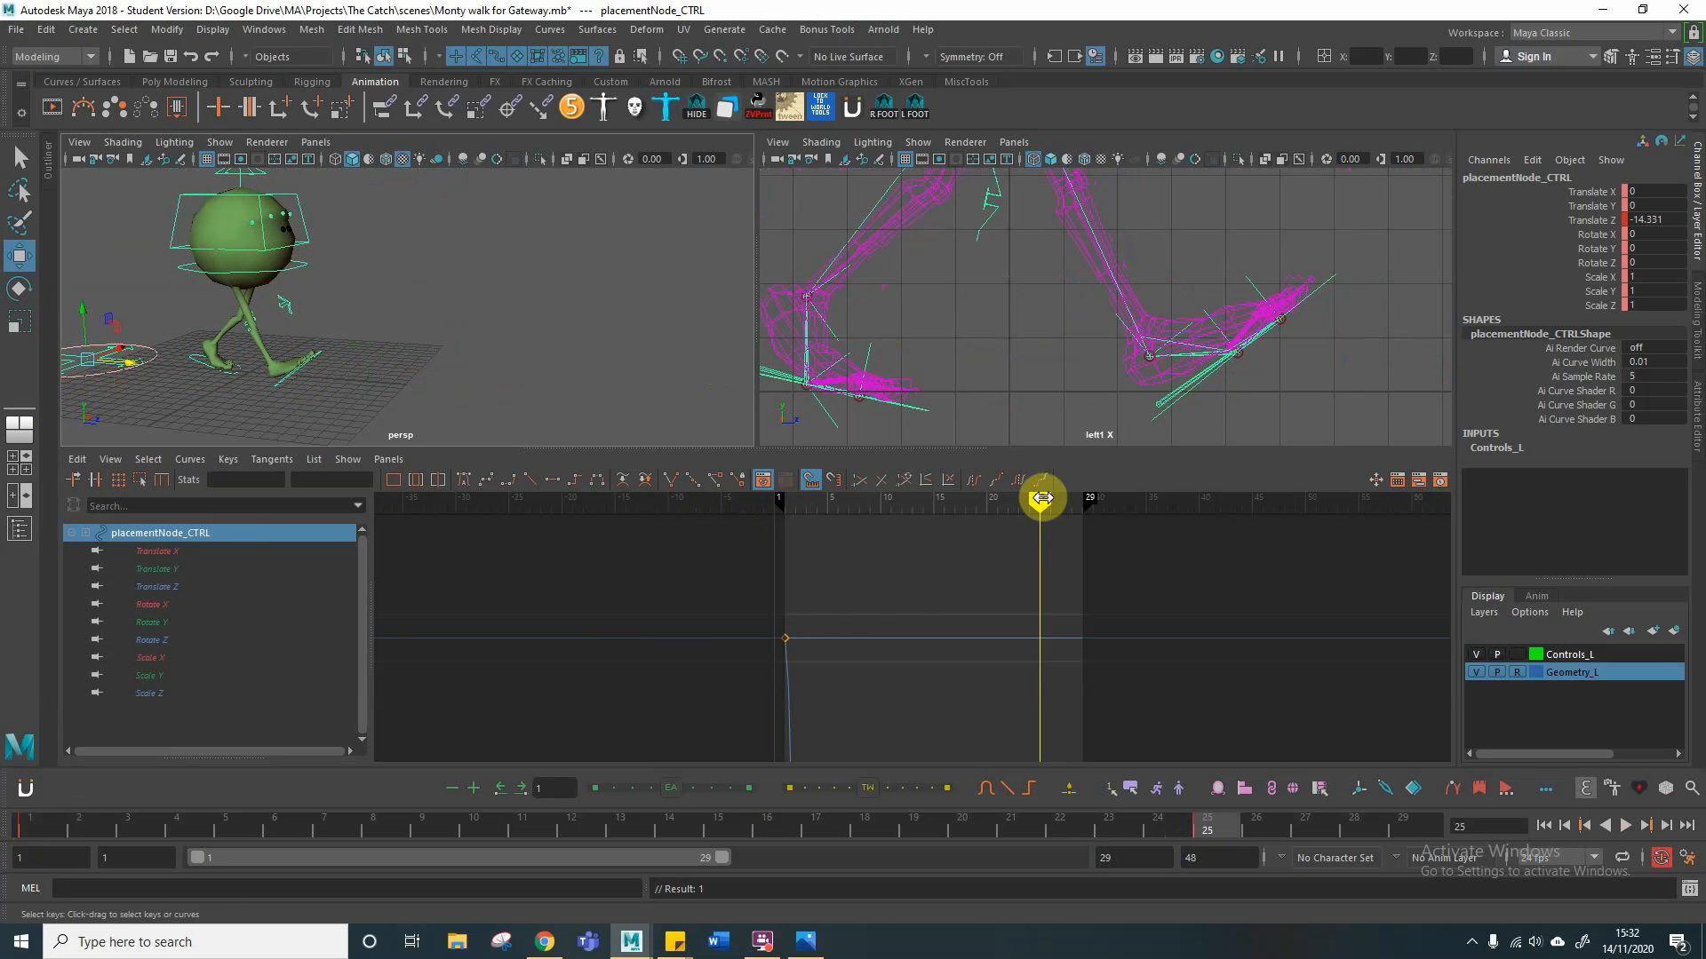
Step: Scrub well past frame 25 to examine how the character travels relative to the placement control beyond the keyed range
{"action": "left_click_drag", "start_coordinate": [1041, 499], "coordinate": [1128, 494]}
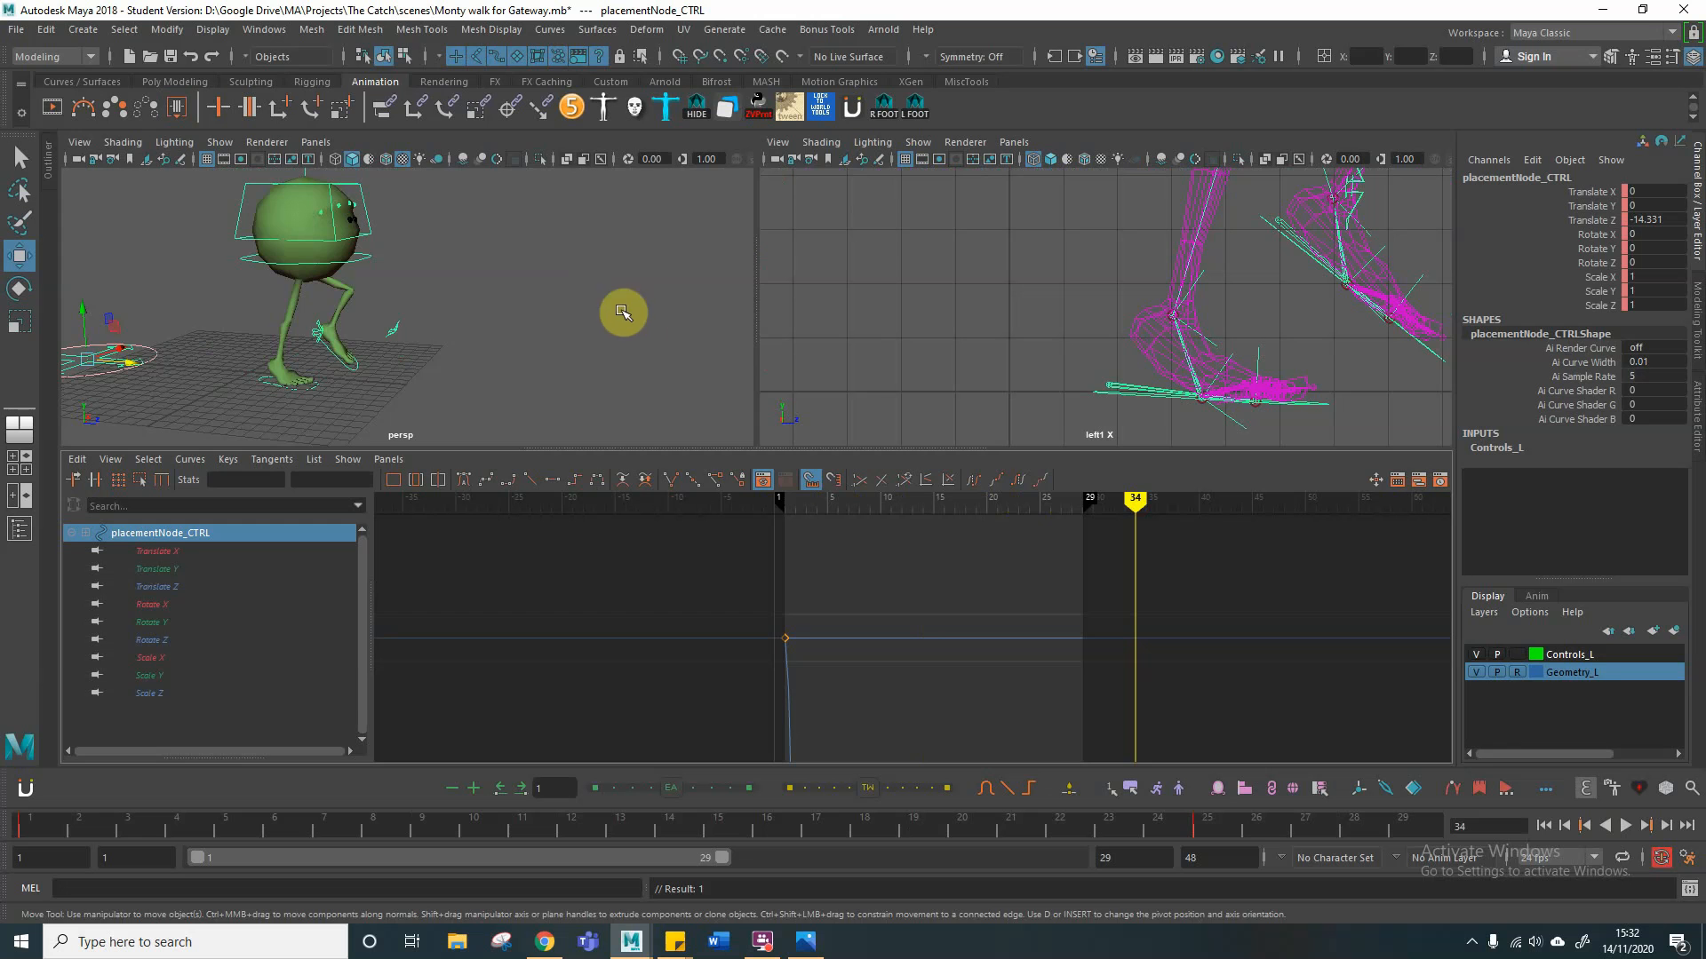
{"action": "right_click_drag", "start_coordinate": [572, 293], "coordinate": [446, 309], "text": "alt"}
{"action": "left_click_drag", "start_coordinate": [494, 339], "coordinate": [454, 340], "text": "alt"}
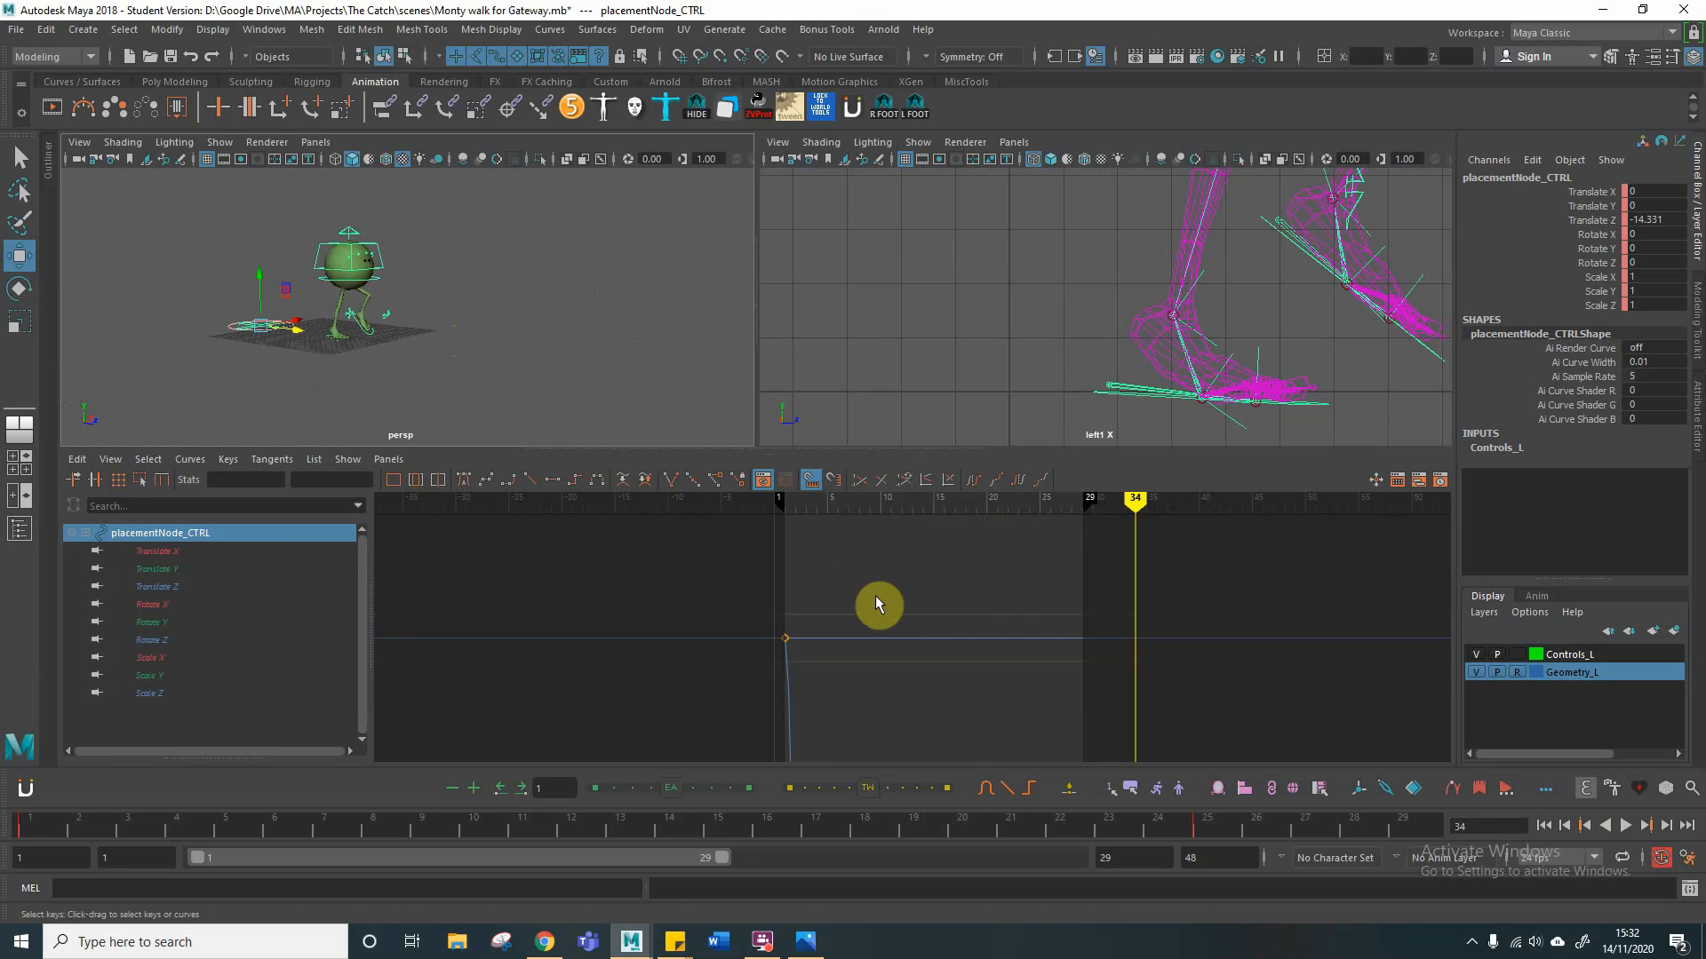
{"action": "right_click_drag", "start_coordinate": [986, 613], "coordinate": [951, 607], "text": "alt"}
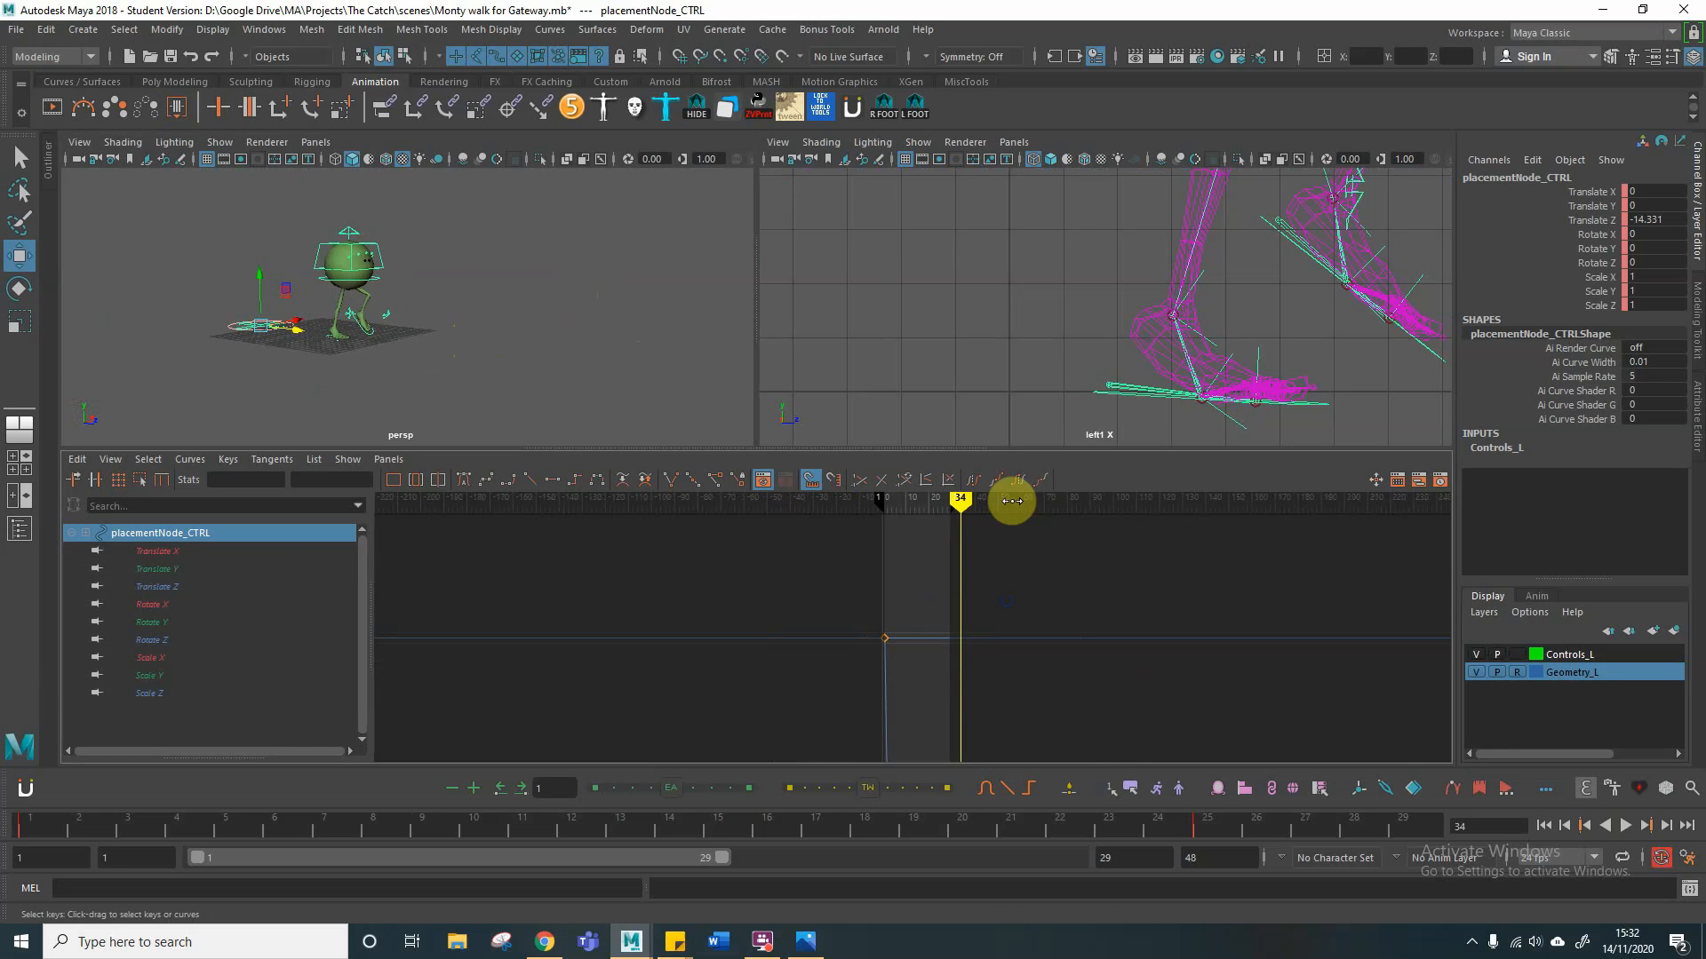
{"action": "mouse_move", "coordinate": [962, 499]}
{"action": "left_mouse_down"}
{"action": "mouse_move", "coordinate": [1127, 499]}
{"action": "mouse_move", "coordinate": [915, 498]}
{"action": "mouse_move", "coordinate": [963, 502]}
{"action": "mouse_move", "coordinate": [932, 506]}
{"action": "left_mouse_up"}
{"action": "mouse_move", "coordinate": [884, 504]}
{"action": "left_mouse_down"}
{"action": "mouse_move", "coordinate": [1176, 499]}
{"action": "mouse_move", "coordinate": [818, 499]}
{"action": "mouse_move", "coordinate": [1117, 499]}
{"action": "left_mouse_up"}
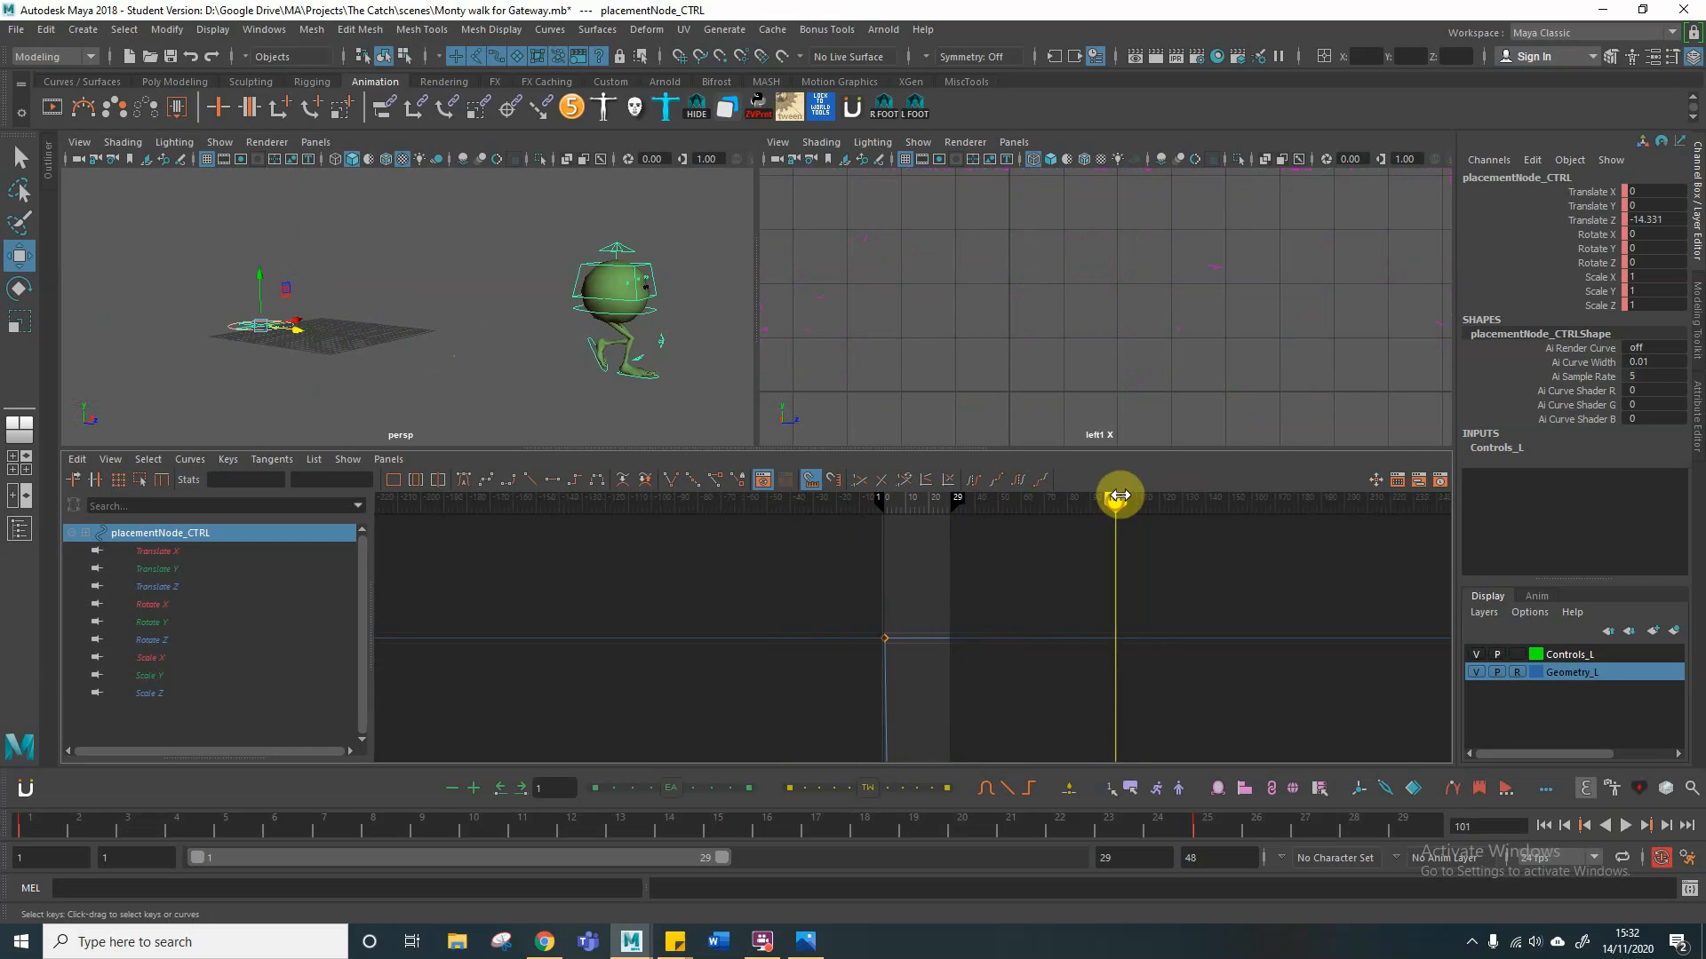
Step: Set the placement control's animation curves to Cycle with Offset for post infinity
{"action": "left_click_drag", "start_coordinate": [208, 307], "coordinate": [327, 384]}
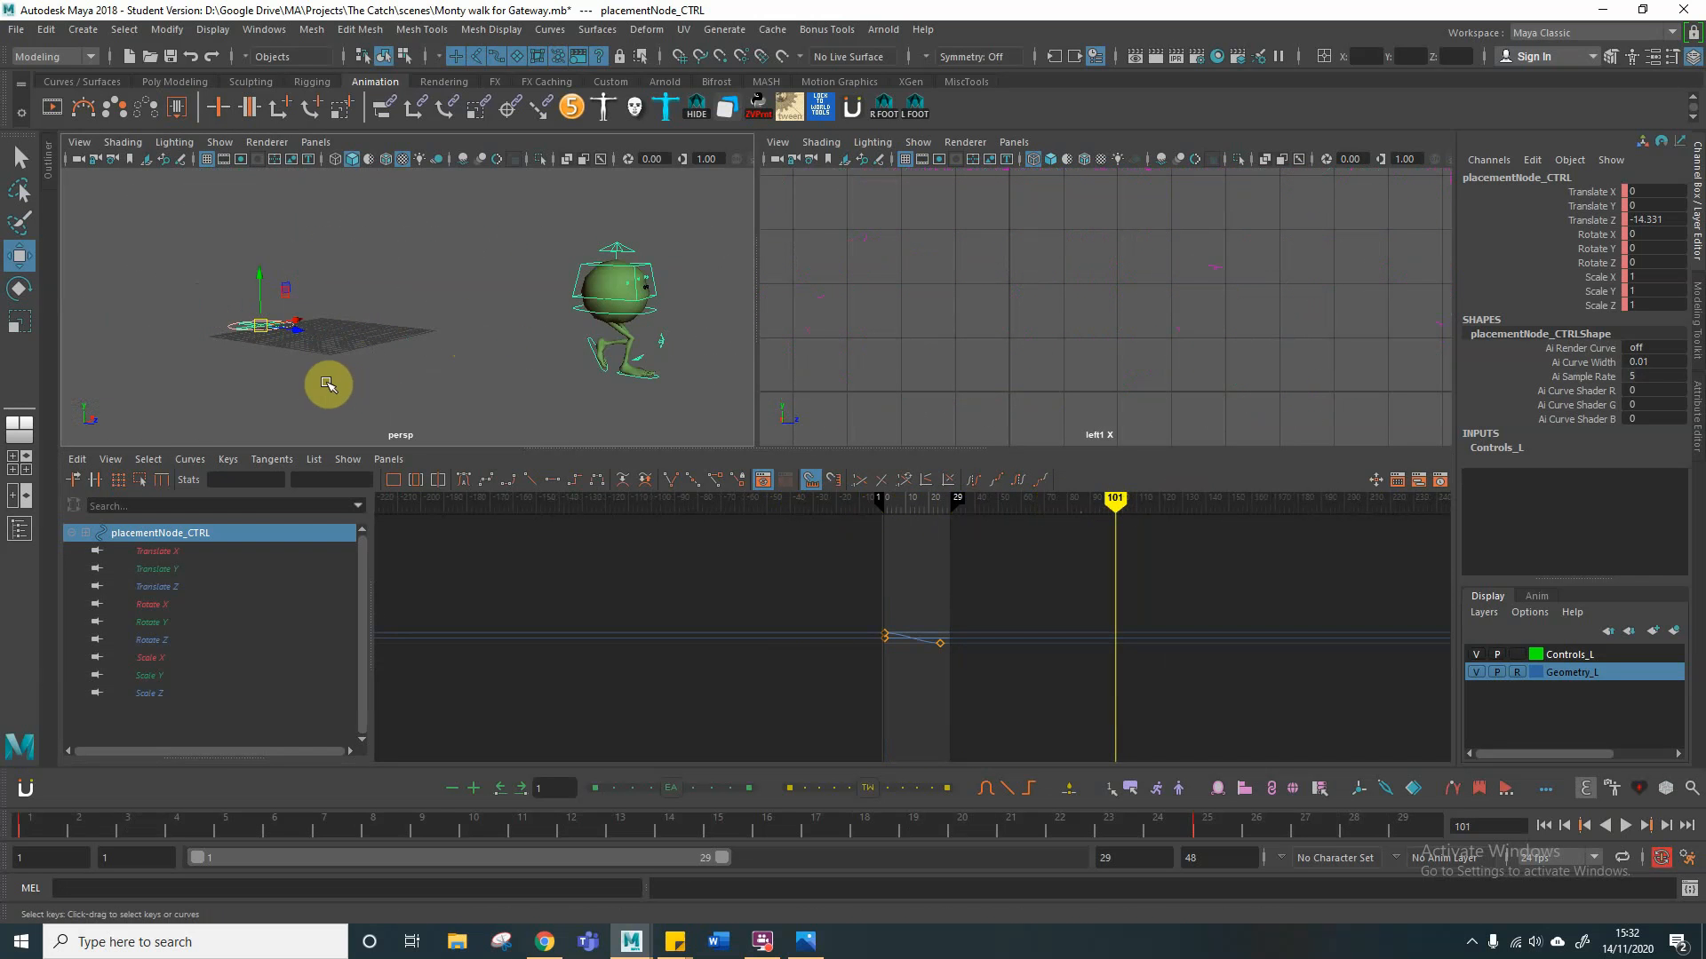
{"action": "left_click", "coordinate": [190, 460]}
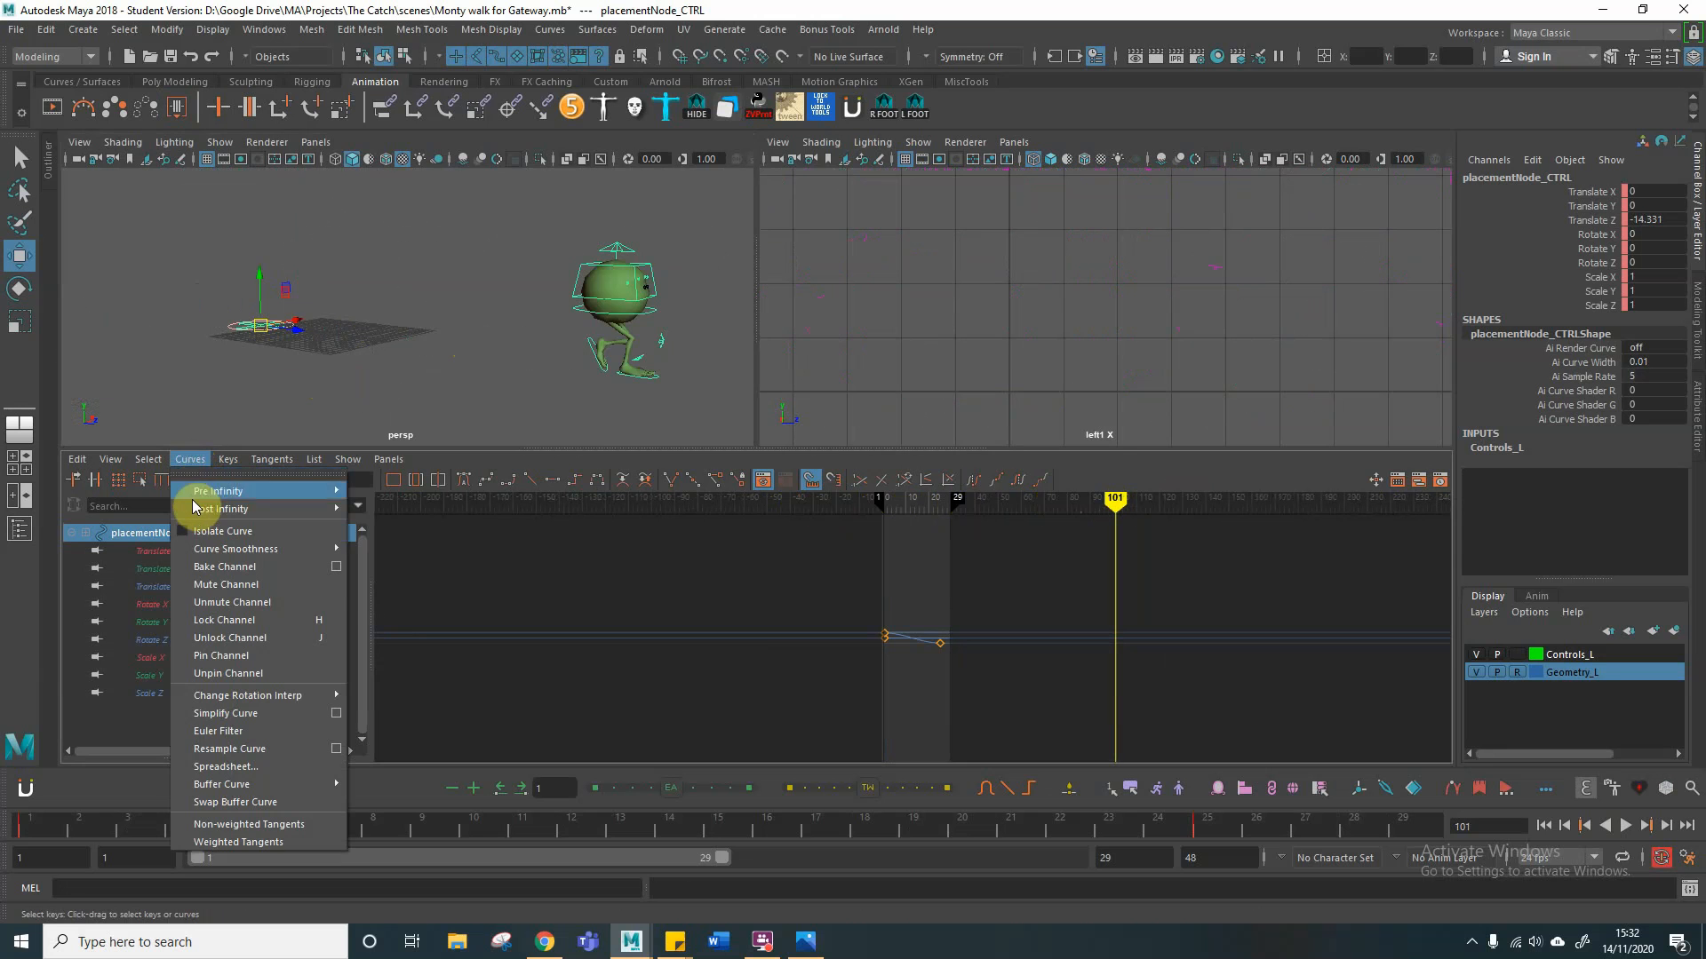
{"action": "mouse_move", "coordinate": [220, 508]}
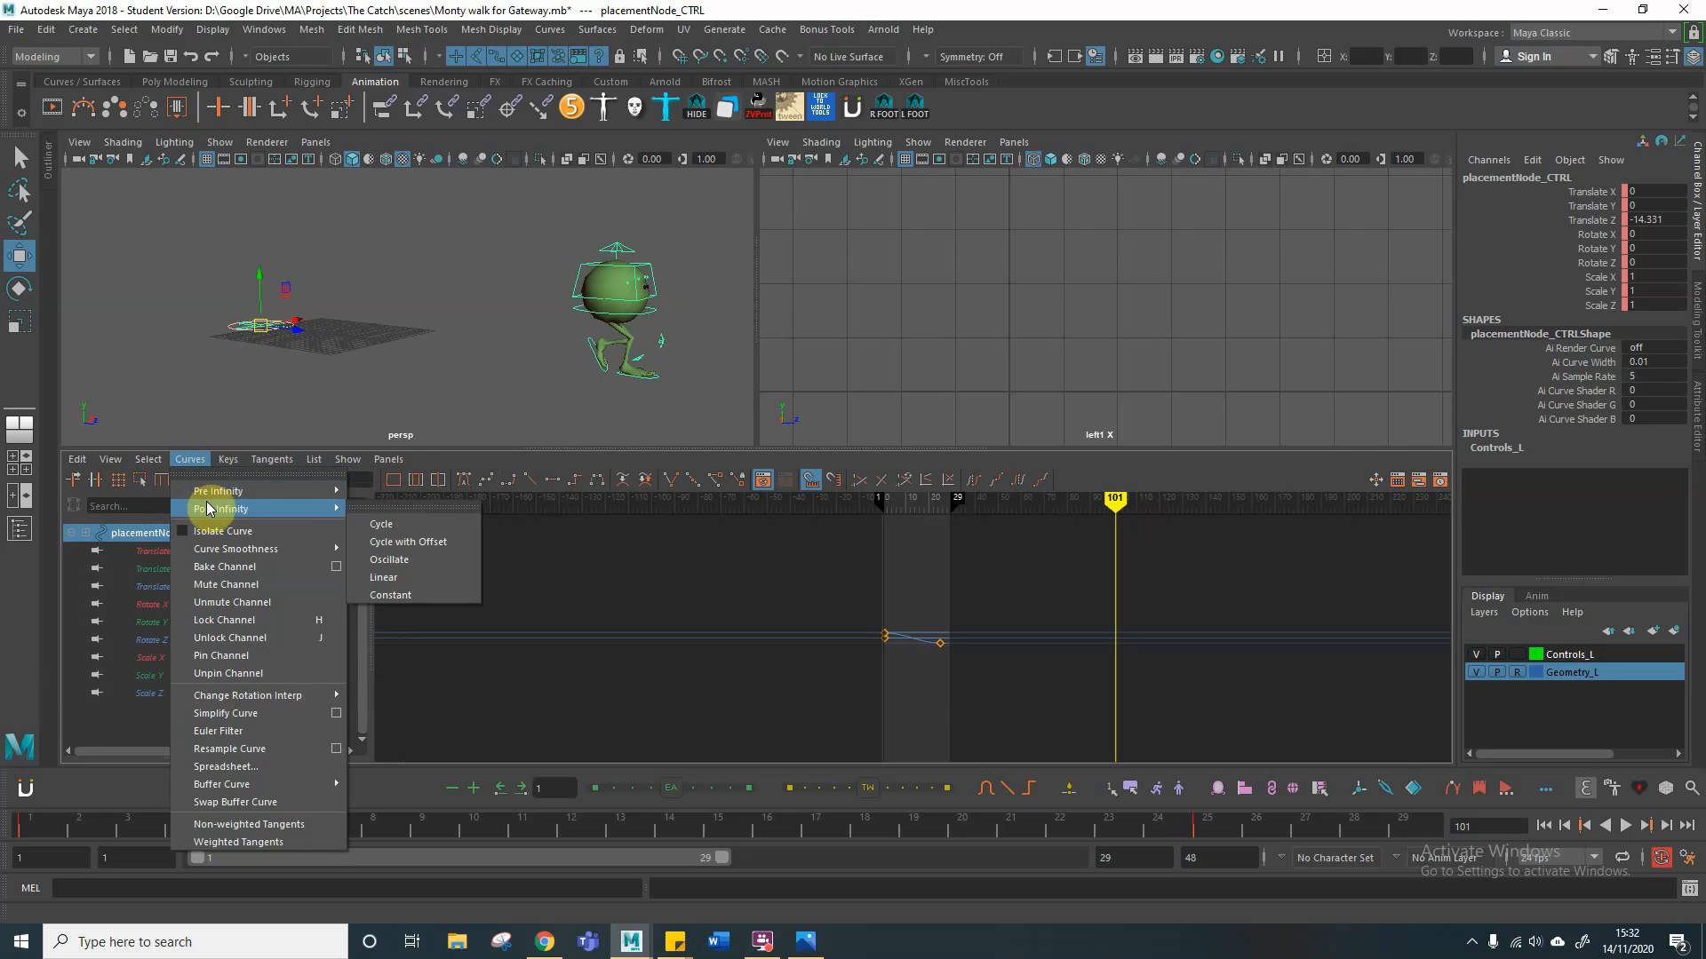
{"action": "left_click", "coordinate": [411, 543]}
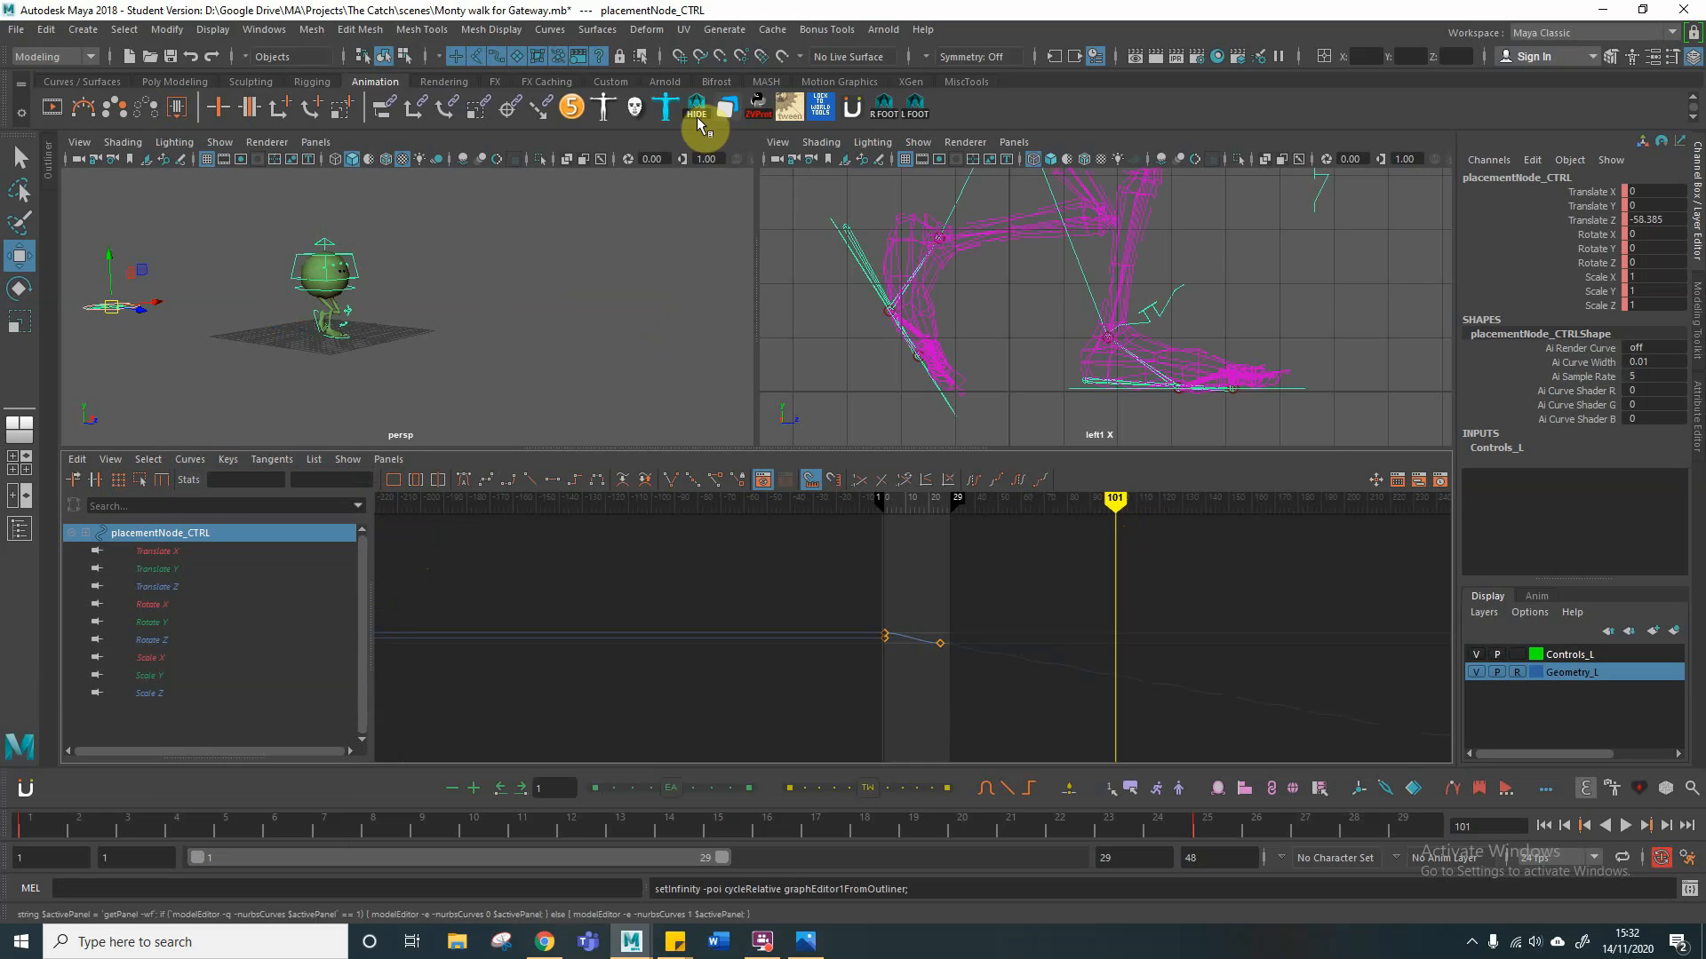
Step: Enlarge the perspective view around the character and hide its control curves
{"action": "right_click_drag", "start_coordinate": [369, 323], "coordinate": [533, 297], "text": "alt"}
{"action": "middle_click_drag", "start_coordinate": [441, 301], "coordinate": [428, 326], "text": "alt"}
{"action": "left_click_drag", "start_coordinate": [446, 343], "coordinate": [510, 380], "text": "alt"}
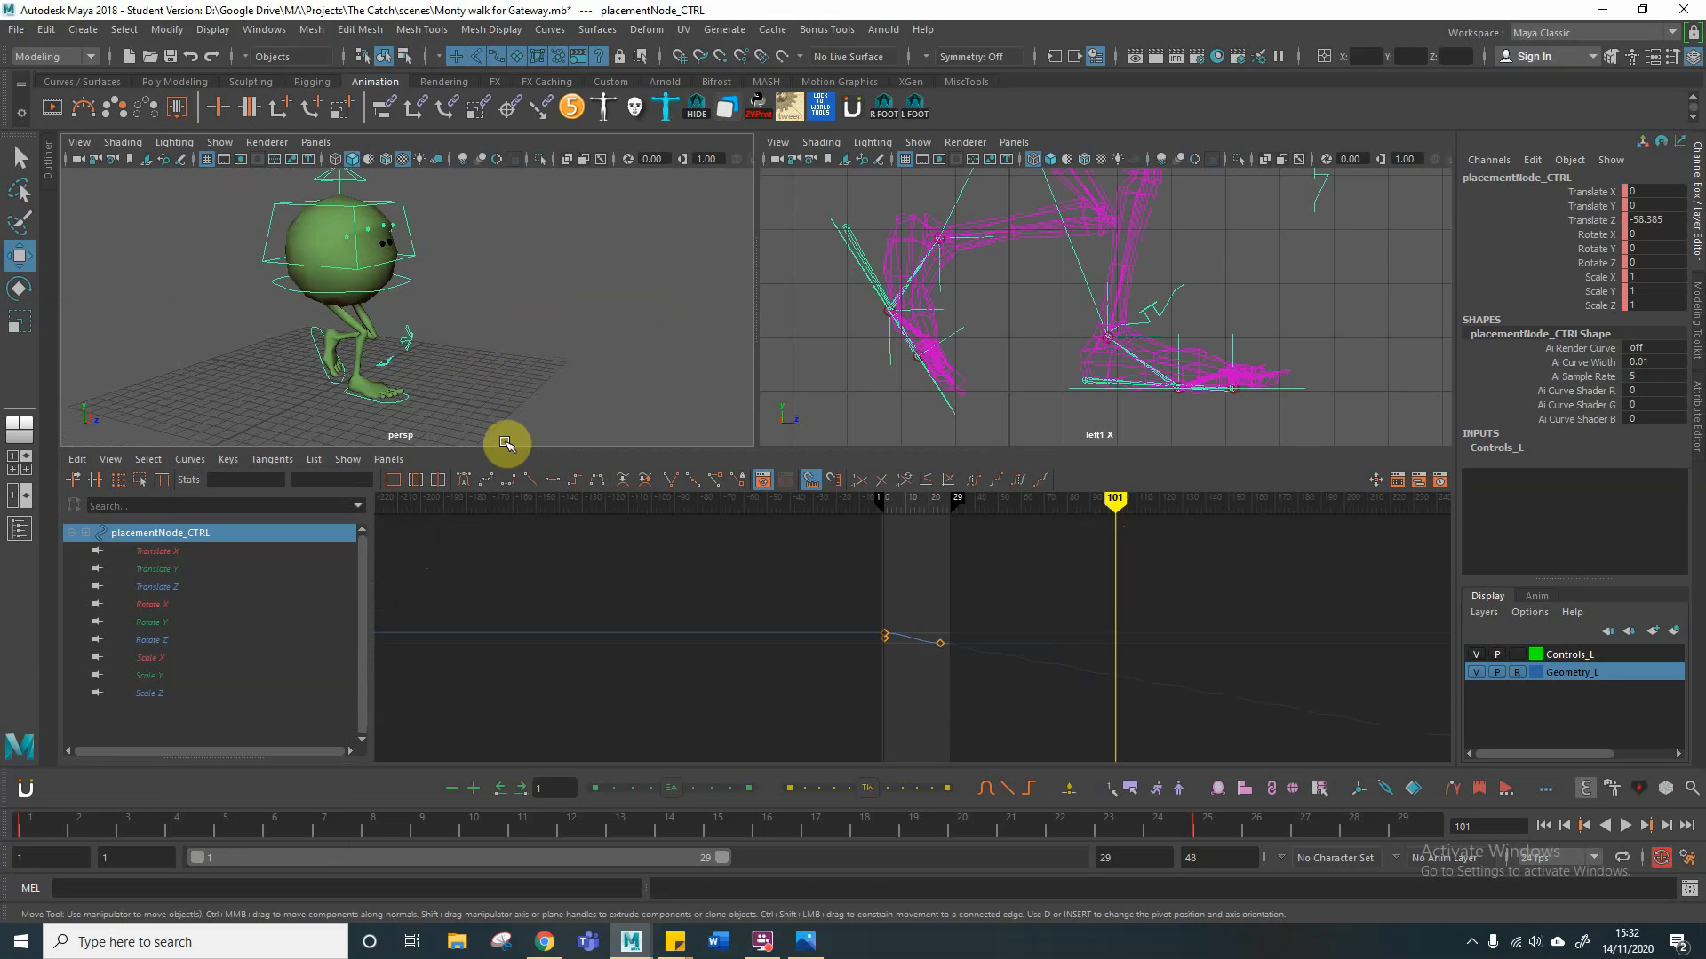
{"action": "left_click_drag", "start_coordinate": [506, 442], "coordinate": [511, 629]}
{"action": "left_click_drag", "start_coordinate": [754, 478], "coordinate": [793, 475]}
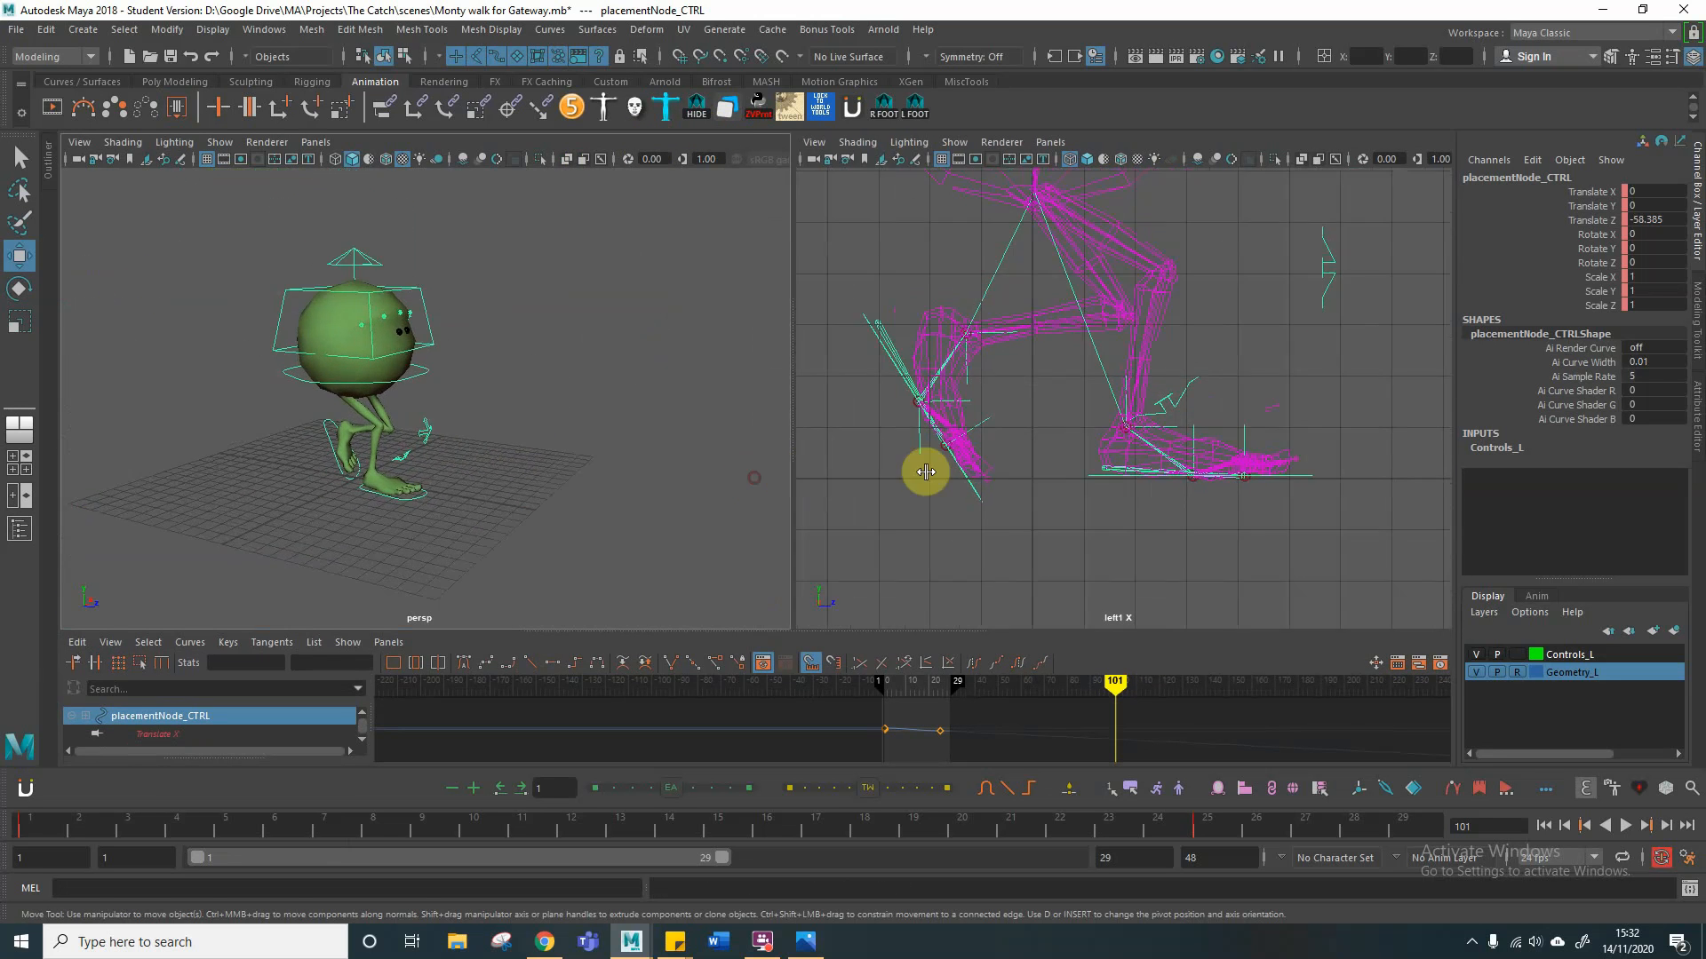
{"action": "left_click_drag", "start_coordinate": [926, 472], "coordinate": [1112, 475]}
{"action": "left_click", "coordinate": [698, 107]}
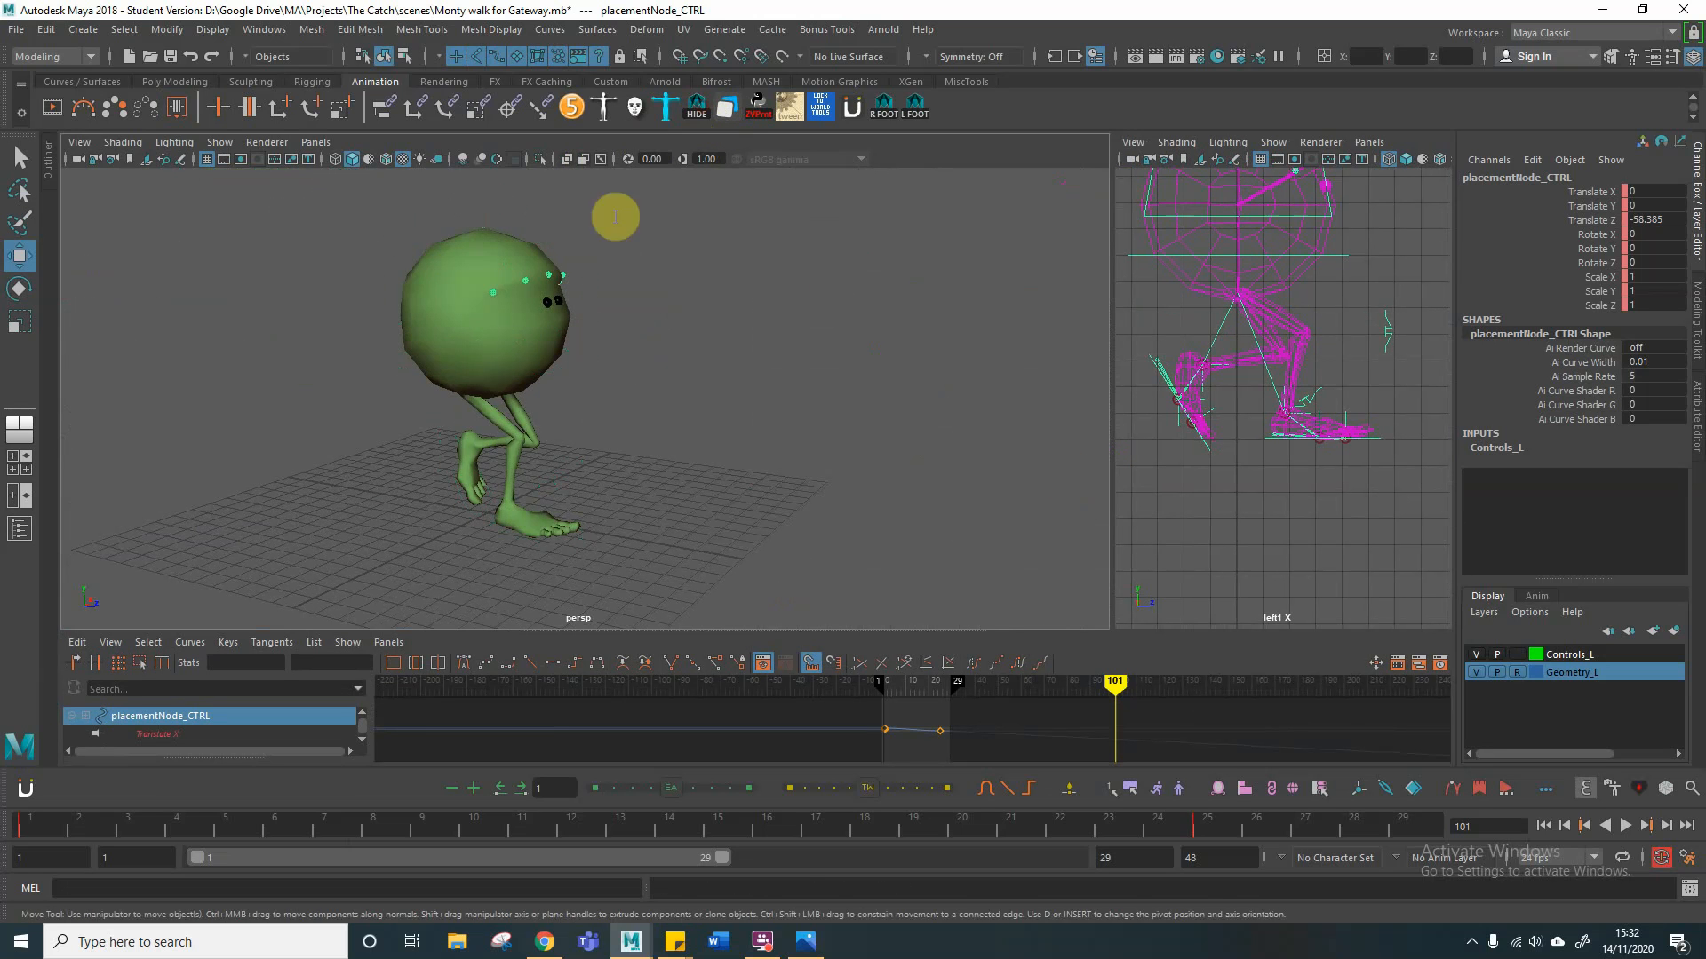
Step: Play the walk in place, shorten the playback range to end at frame 25, and stop the playback
{"action": "left_click", "coordinate": [1624, 825]}
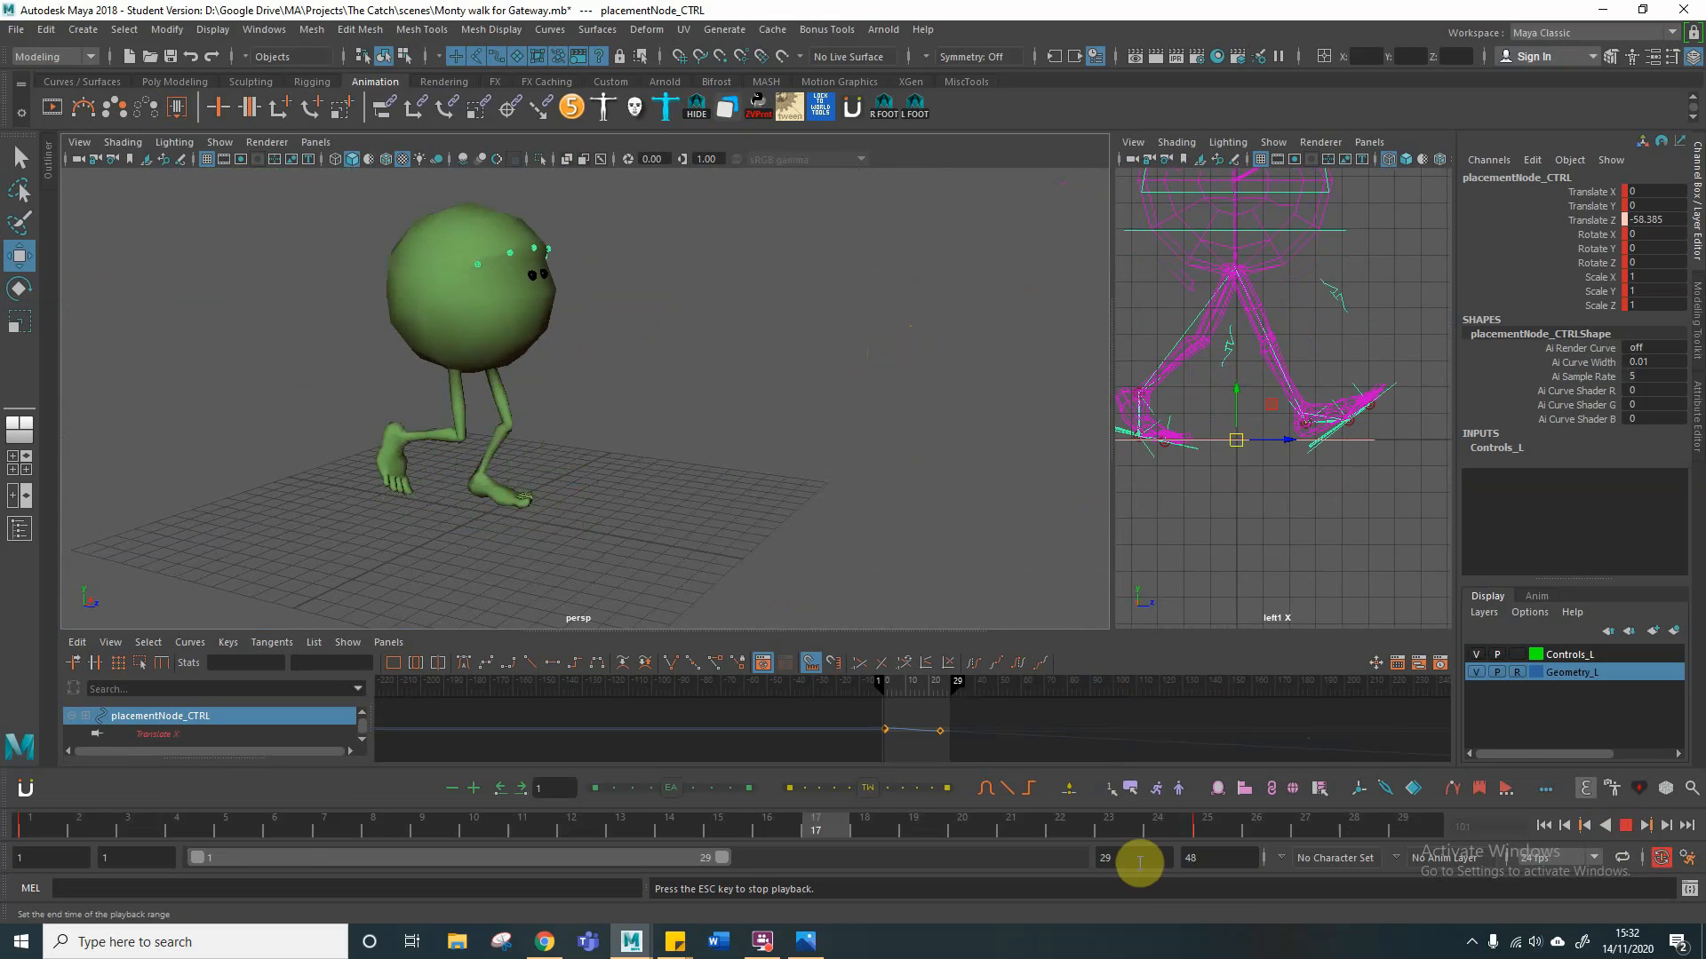
{"action": "left_click_drag", "start_coordinate": [722, 857], "coordinate": [648, 862]}
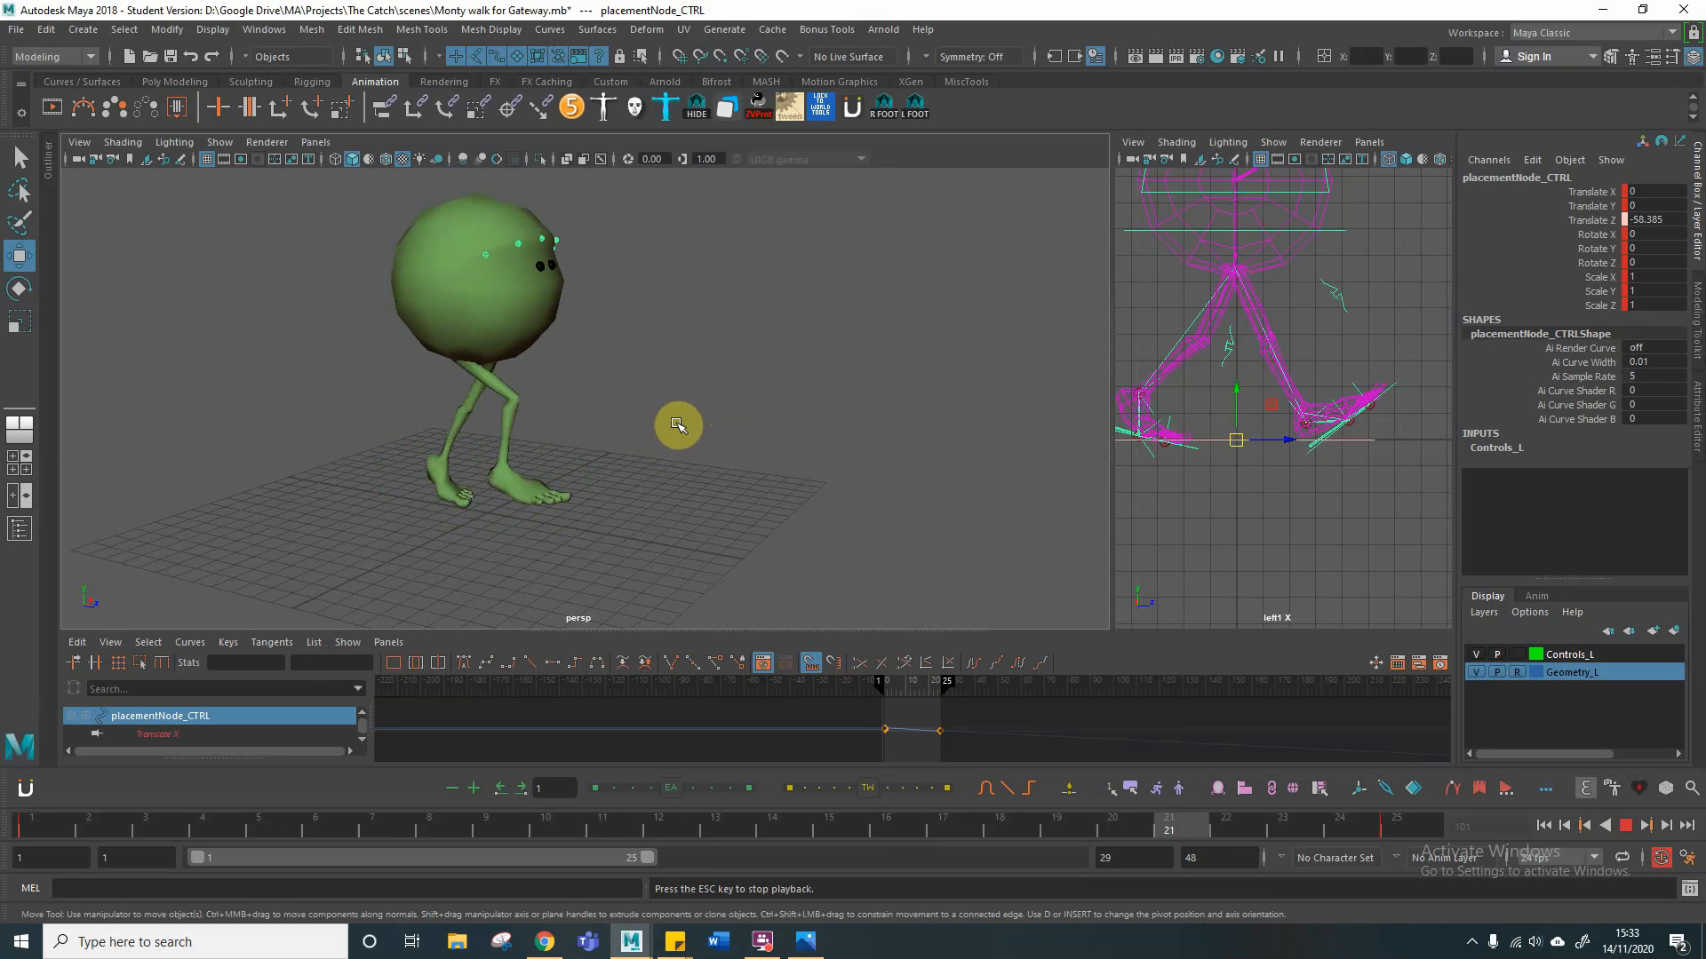
{"action": "left_click", "coordinate": [1625, 825]}
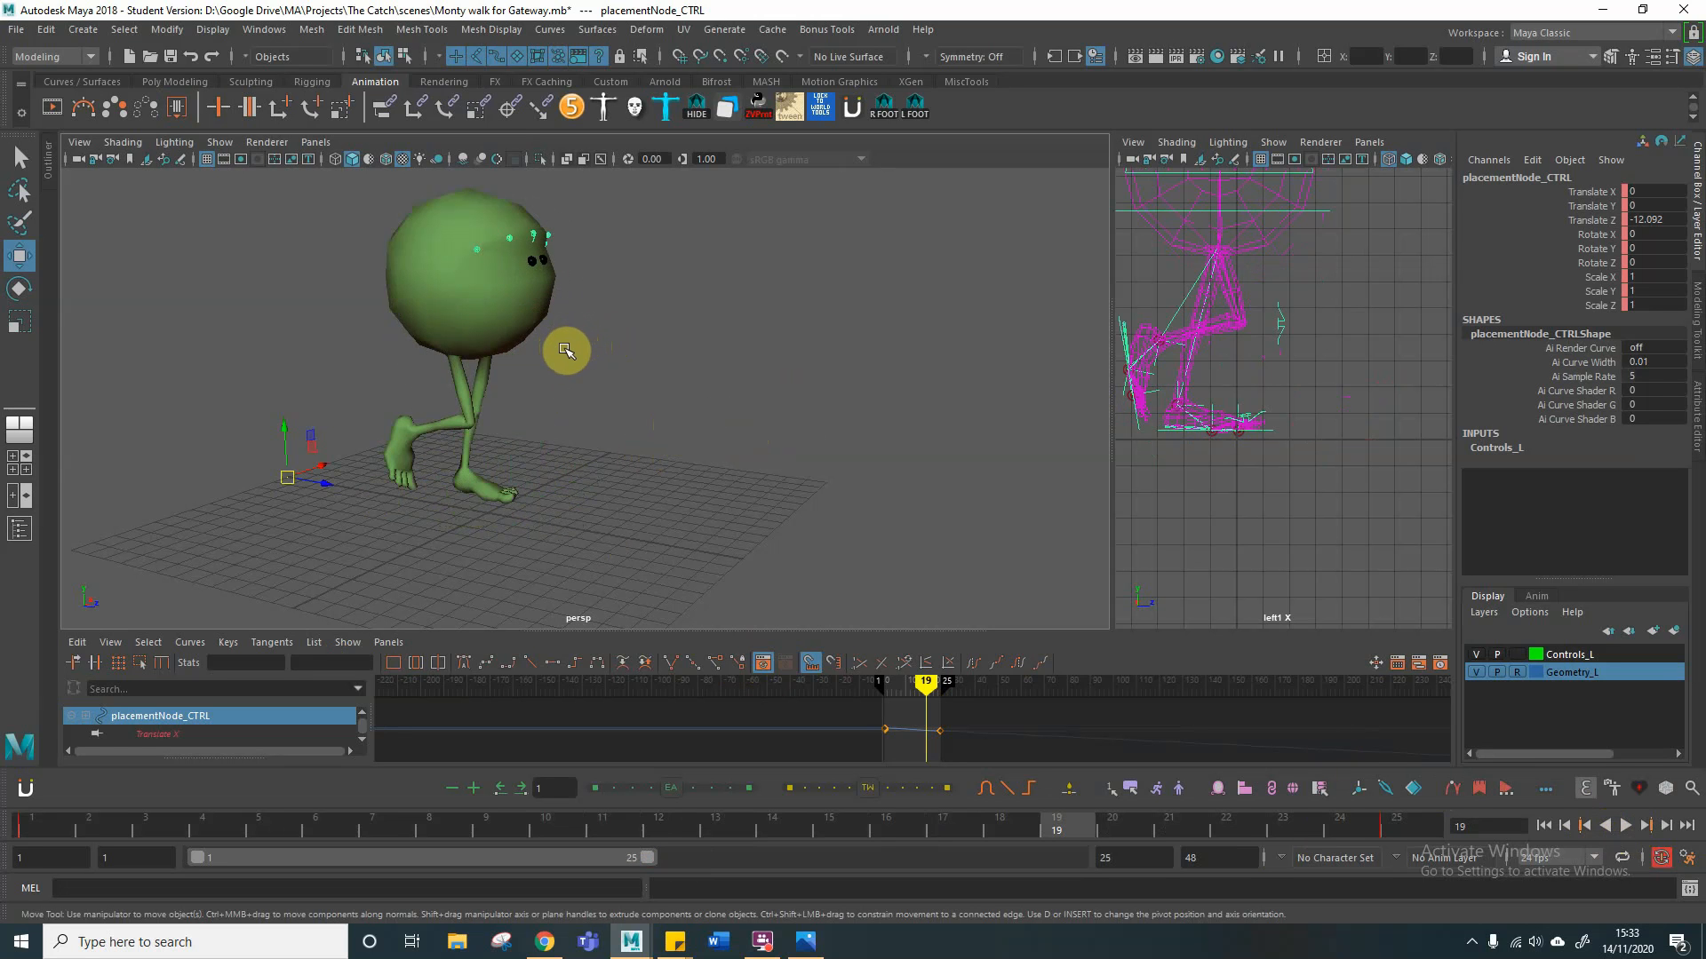
{"action": "left_click_drag", "start_coordinate": [514, 403], "coordinate": [577, 380], "text": "alt"}
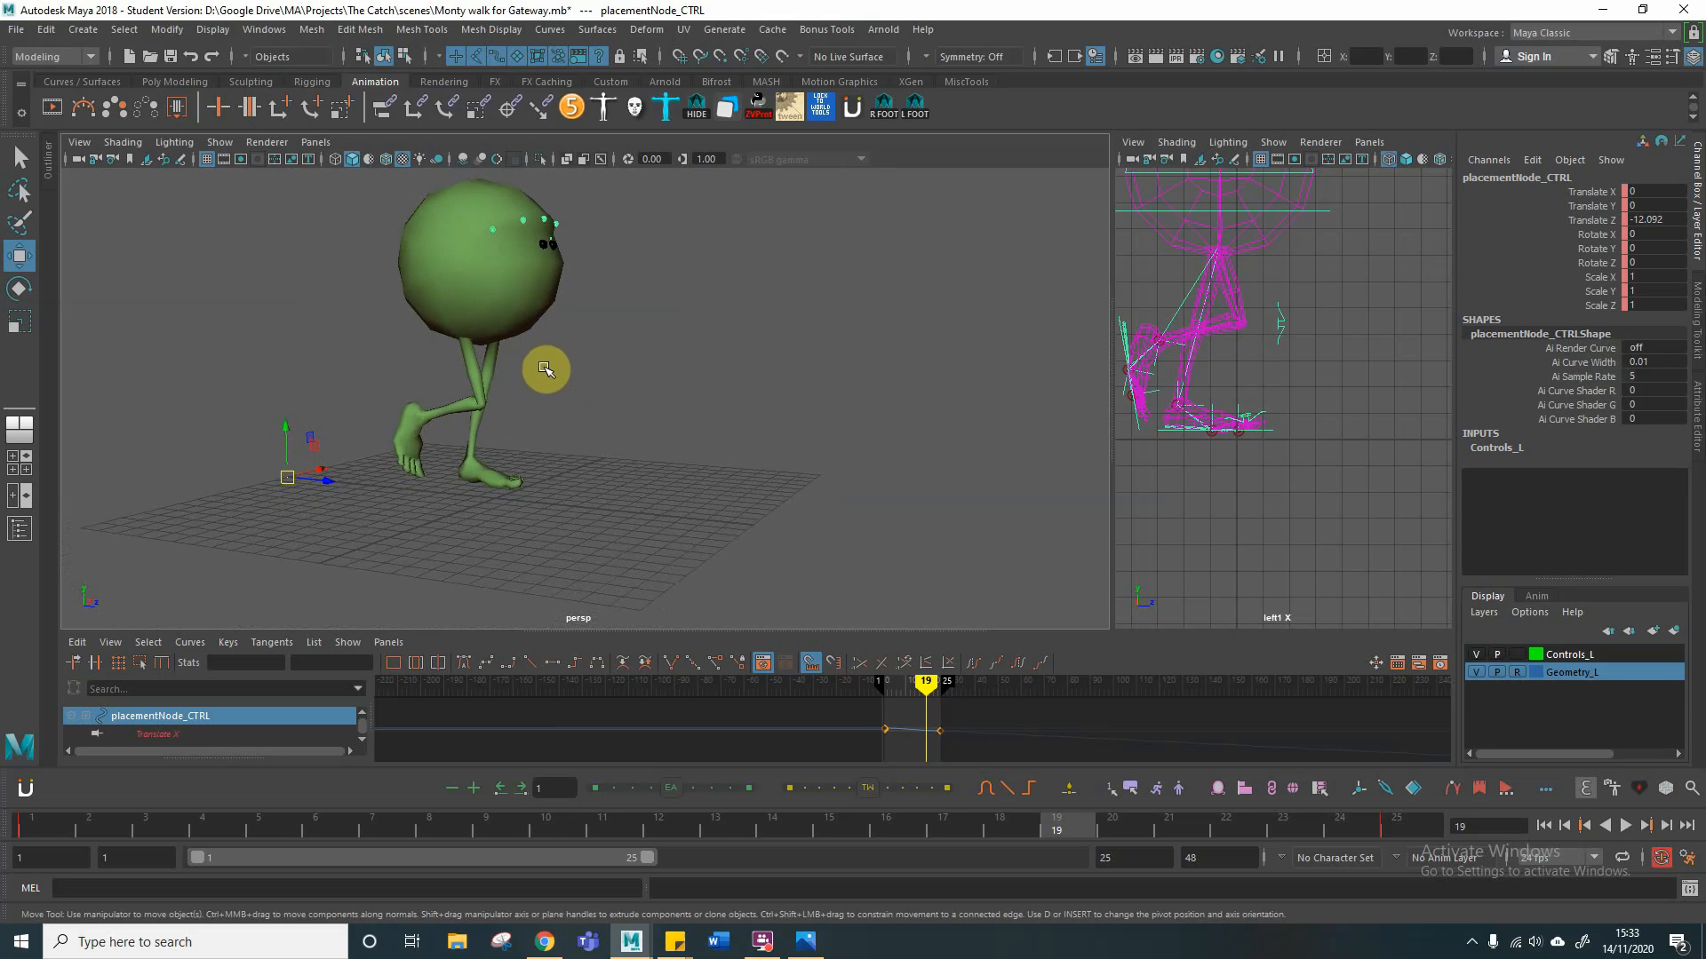